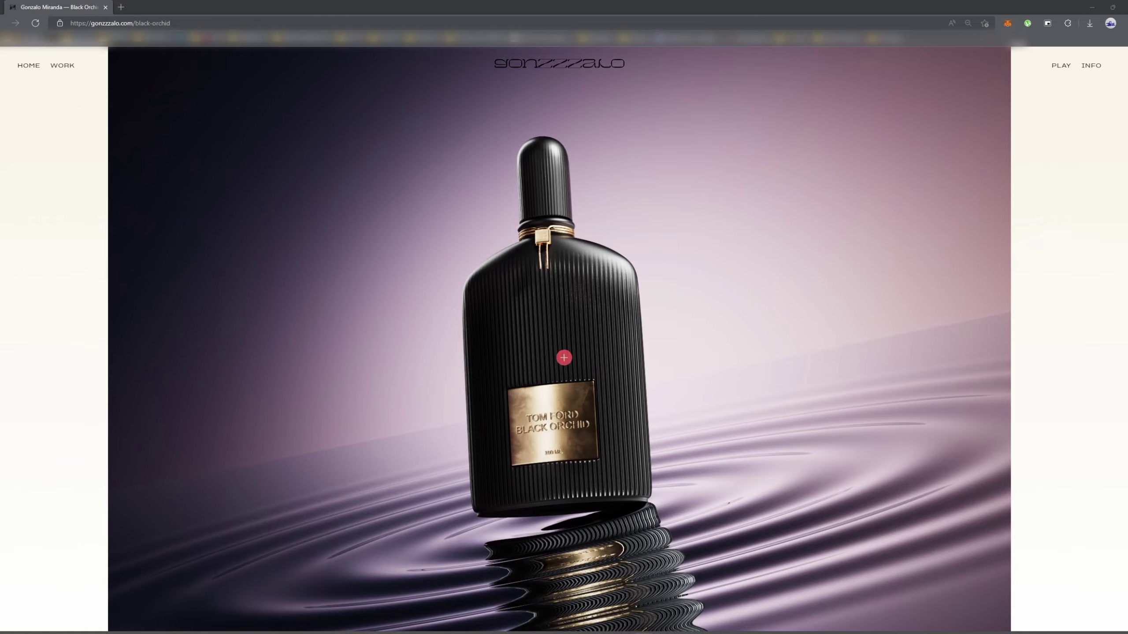
# Step: Review the Black Orchid perfume renders on the project page, including the bottle above rippling liquid
pyautogui.scroll(5, 577, 369)
pyautogui.scroll(5, 573, 367)
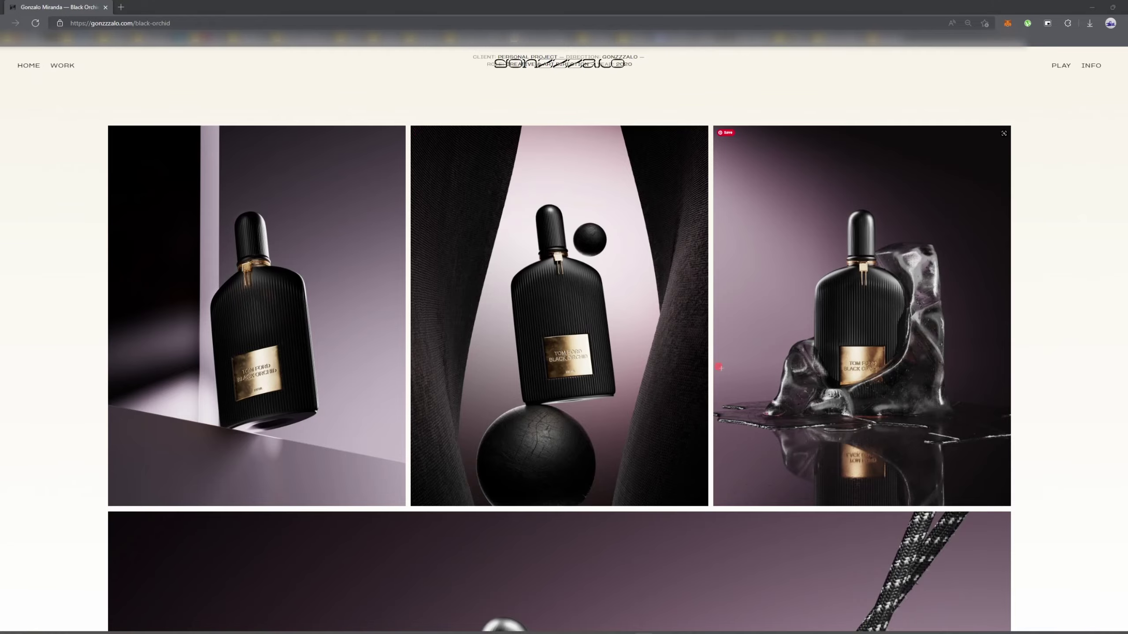
pyautogui.scroll(-10, 722, 365)
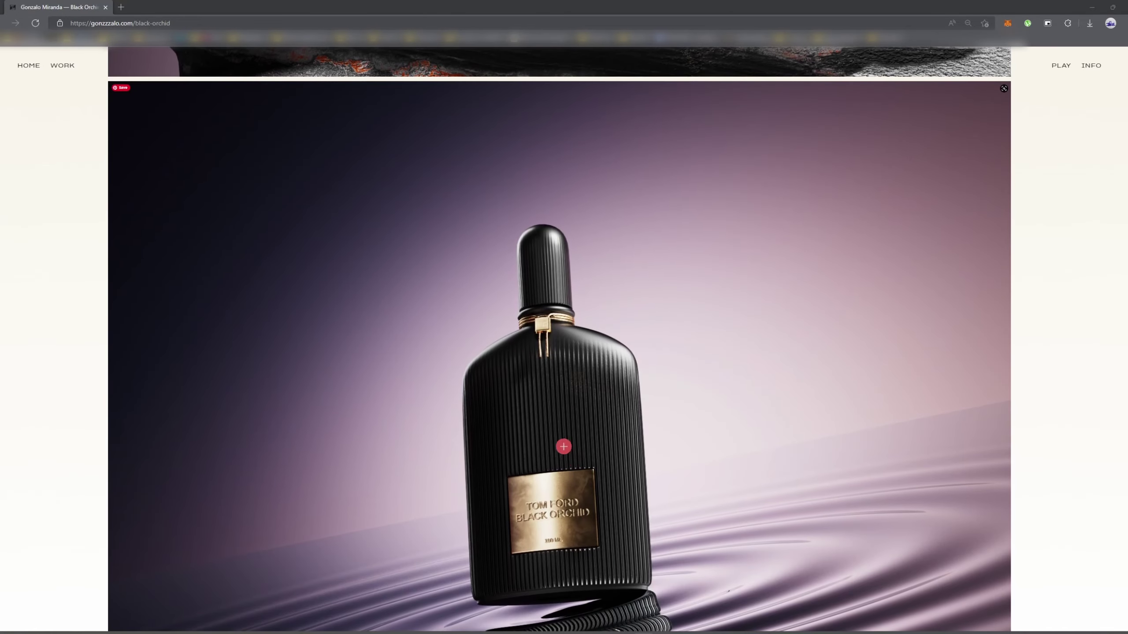
pyautogui.scroll(10, 575, 413)
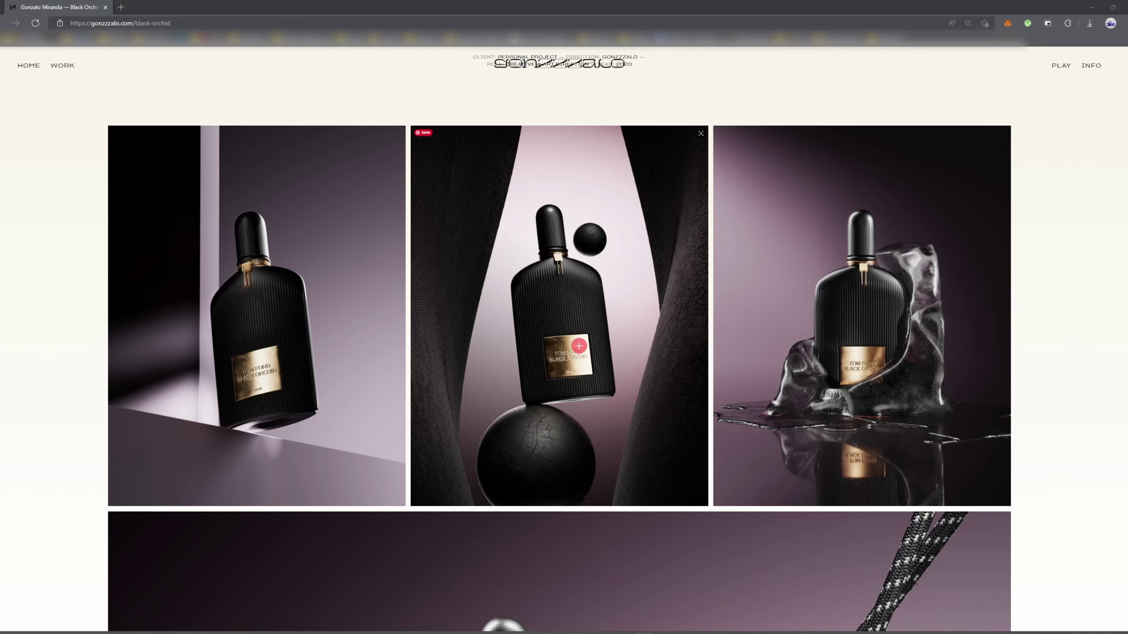
pyautogui.scroll(-8, 553, 392)
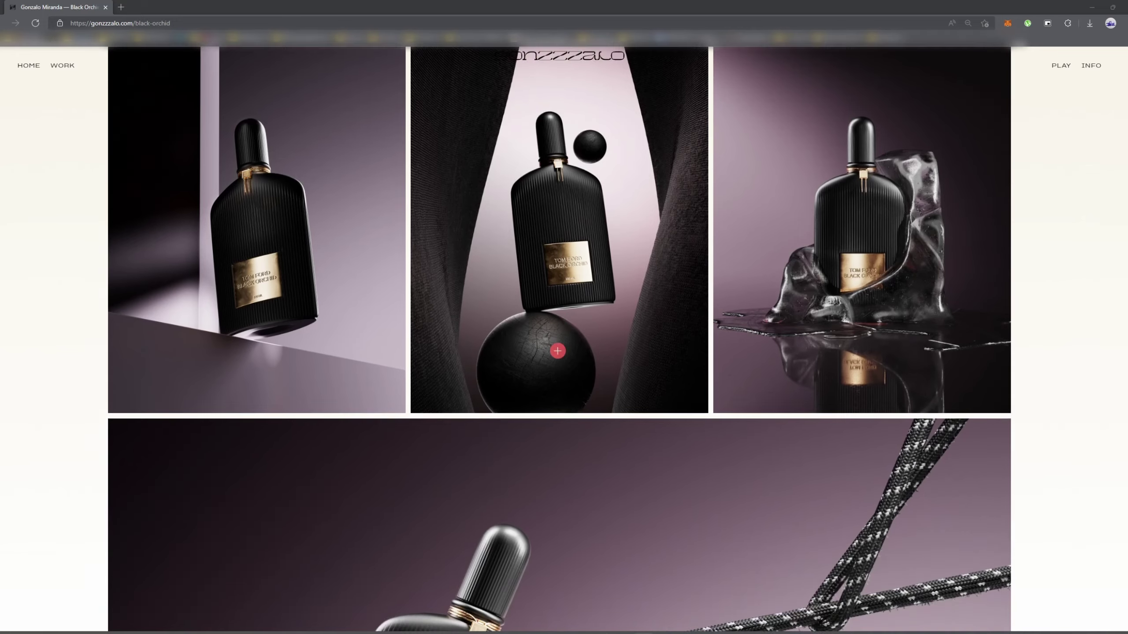
pyautogui.scroll(-10, 476, 364)
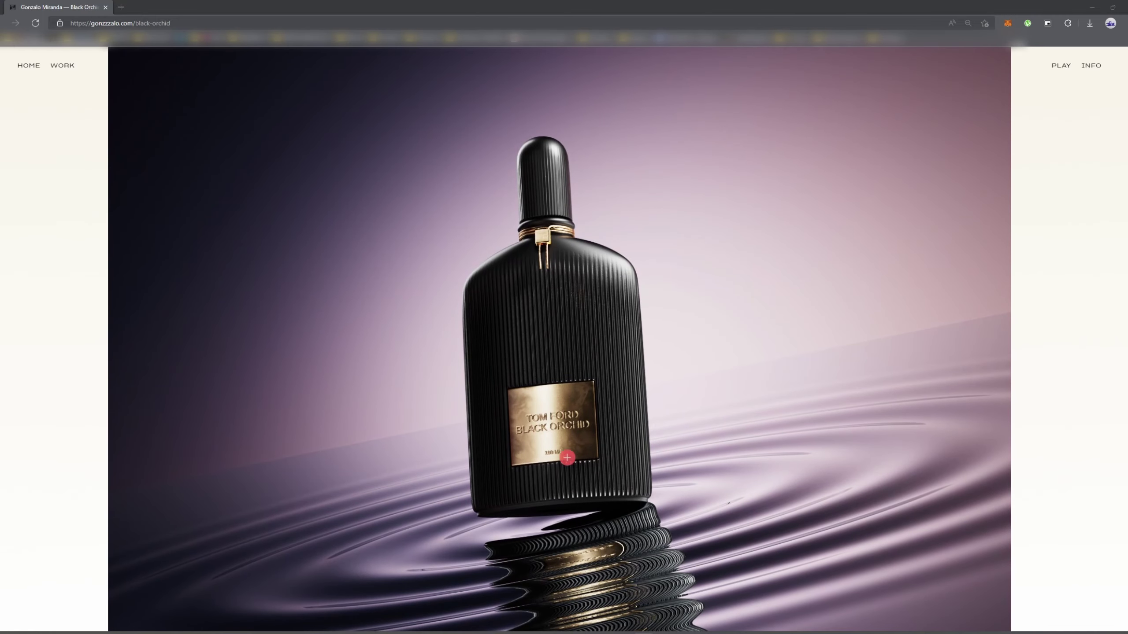
# Step: Switch to Cinema 4D, show the camera view of the bottle and widen the viewport by narrowing the Redshift RenderView
pyautogui.moveTo(587, 632)
pyautogui.click(536, 597)
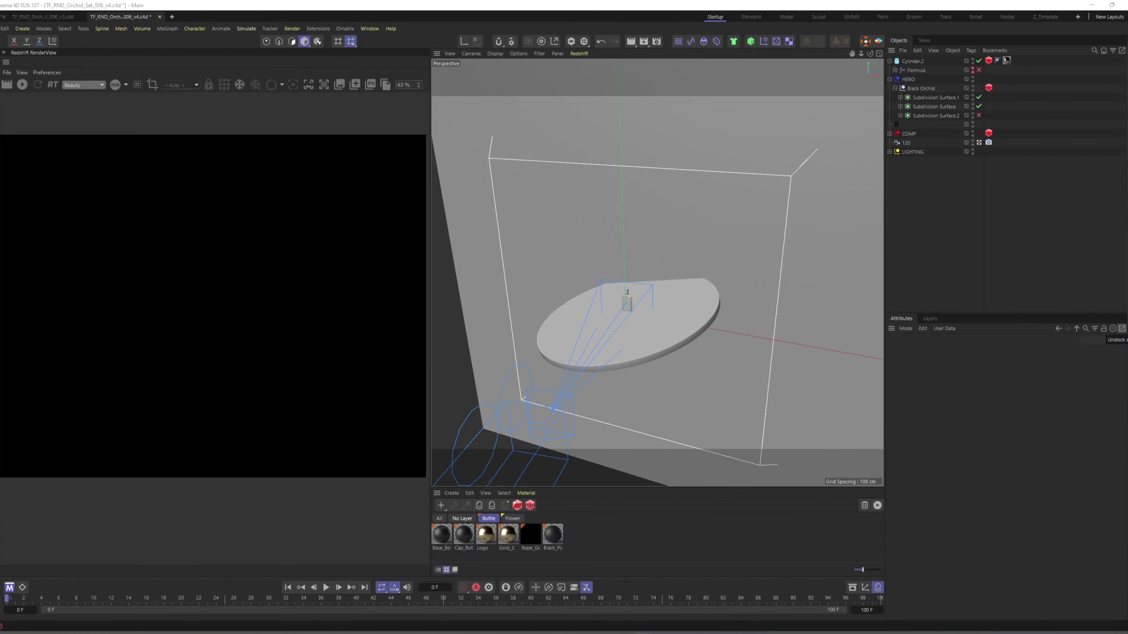
pyautogui.middleClick(631, 308)
pyautogui.middleClick(600, 305)
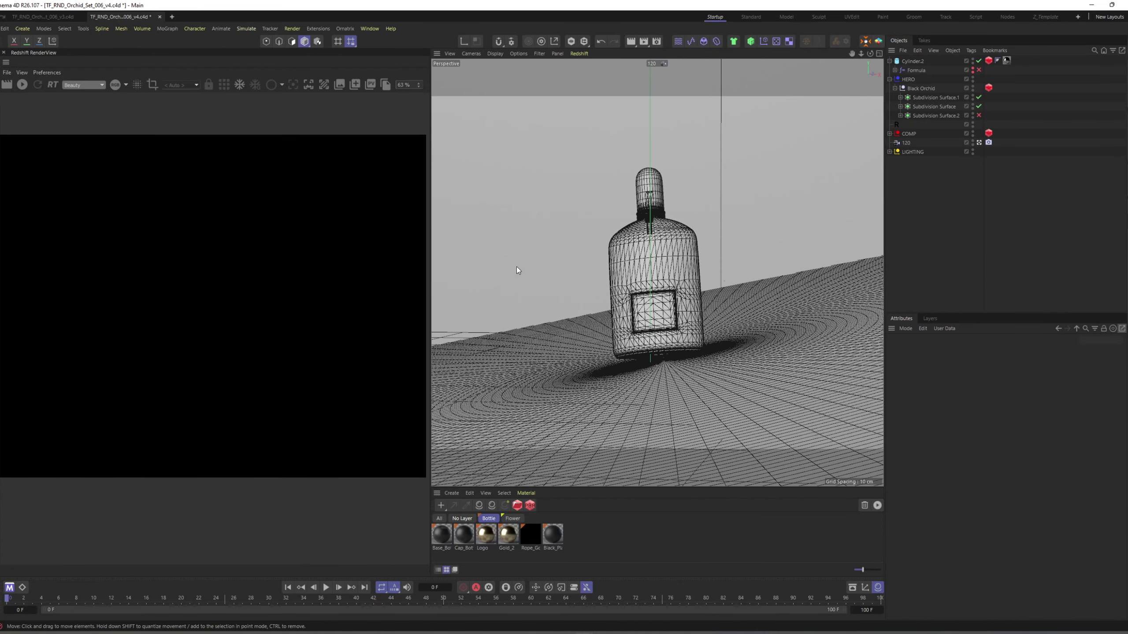
pyautogui.moveTo(429, 262); pyautogui.dragTo(366, 262)
# Step: Examine the scene layout in the free perspective view, including the disc, backdrop, camera and area light around the bottle
pyautogui.middleClick(622, 311)
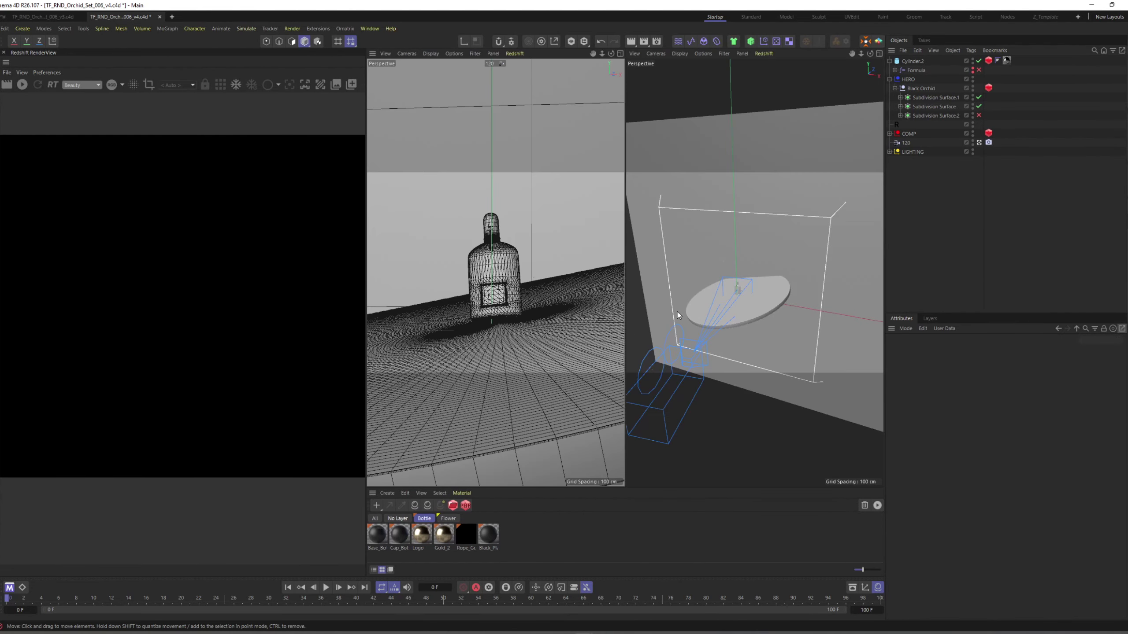
pyautogui.middleClick(643, 319)
pyautogui.keyDown('alt'); pyautogui.moveTo(652, 283); pyautogui.dragTo(550, 292); pyautogui.keyUp('alt')
pyautogui.keyDown('alt'); pyautogui.moveTo(550, 291); pyautogui.dragTo(579, 295, button='right'); pyautogui.keyUp('alt')
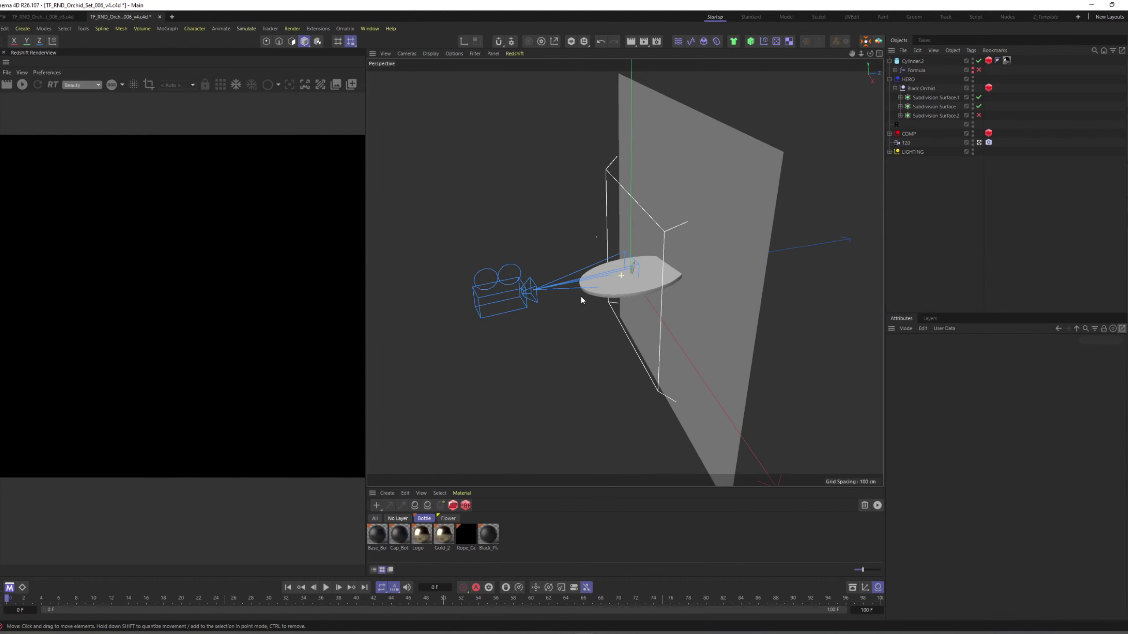
pyautogui.keyDown('alt'); pyautogui.moveTo(579, 296); pyautogui.dragTo(630, 291); pyautogui.keyUp('alt')
pyautogui.keyDown('alt'); pyautogui.moveTo(630, 291); pyautogui.dragTo(654, 284, button='right'); pyautogui.keyUp('alt')
pyautogui.keyDown('alt'); pyautogui.moveTo(691, 272); pyautogui.dragTo(711, 295); pyautogui.keyUp('alt')
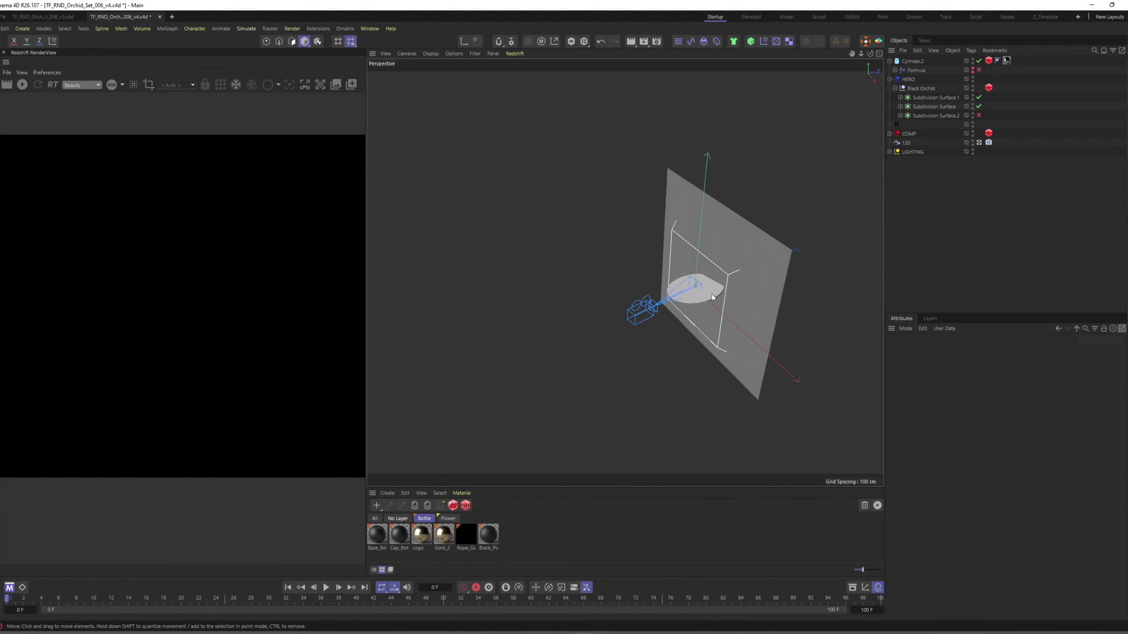
pyautogui.keyDown('alt'); pyautogui.moveTo(712, 295); pyautogui.dragTo(732, 269, button='right'); pyautogui.keyUp('alt')
pyautogui.keyDown('alt'); pyautogui.moveTo(732, 270); pyautogui.dragTo(695, 290, button='middle'); pyautogui.keyUp('alt')
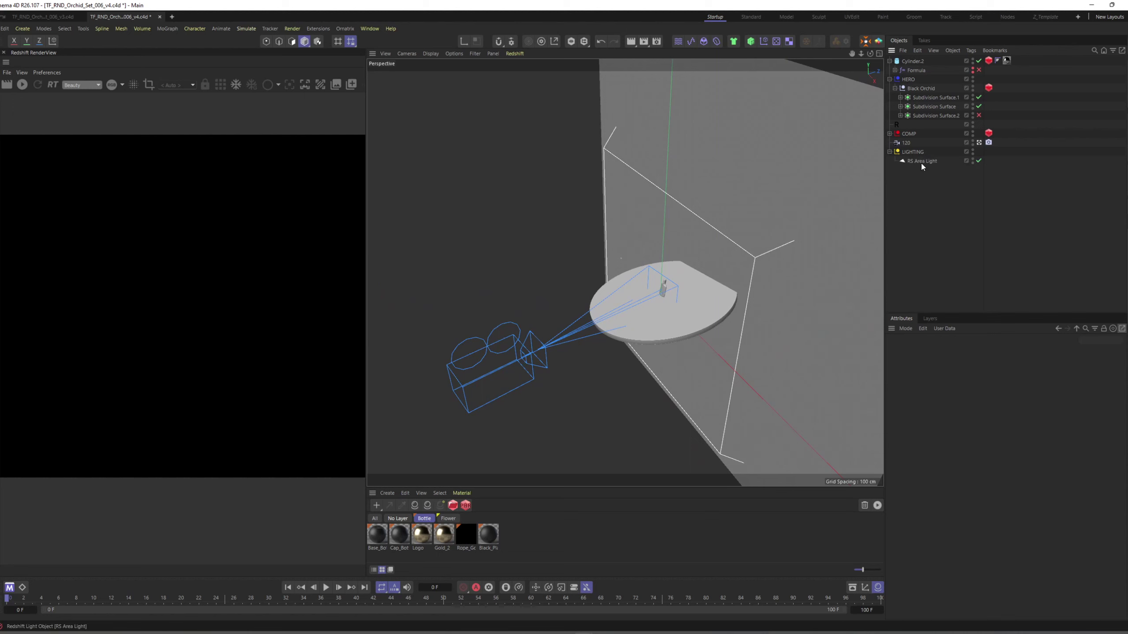
# Step: Inspect the RS Area Light's settings, deselect it and hide the LIGHTING group in the viewport
pyautogui.click(921, 162)
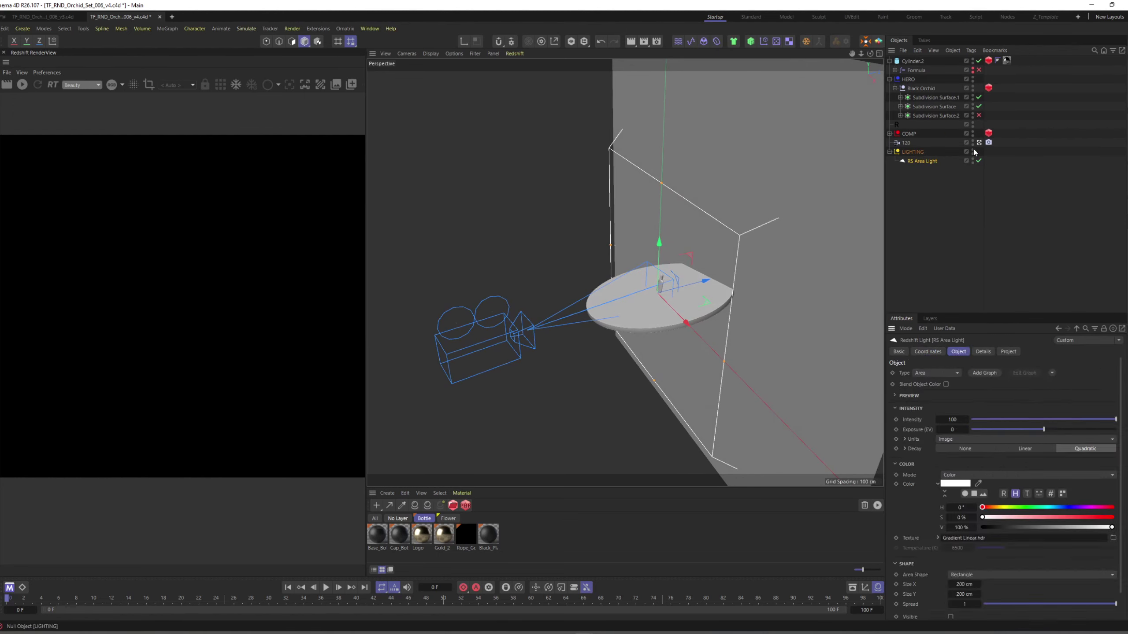
pyautogui.click(900, 220)
pyautogui.keyDown('alt'); pyautogui.moveTo(641, 299); pyautogui.dragTo(628, 277); pyautogui.keyUp('alt')
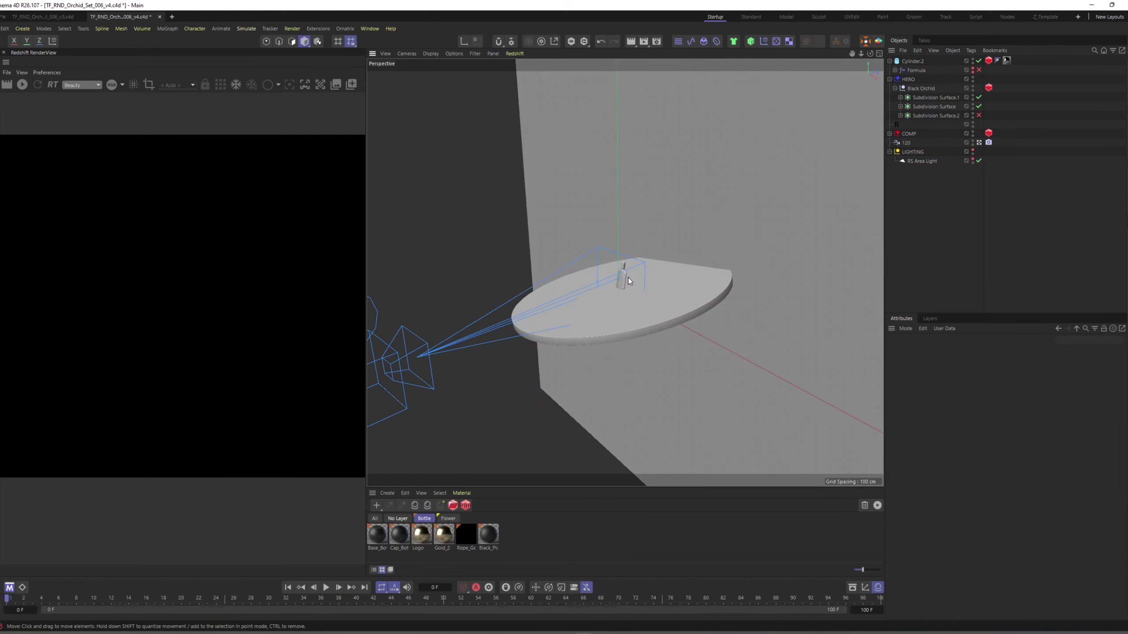
# Step: Compare the bottle on its liquid surface in the free perspective view and the camera view
pyautogui.scroll(5, 623, 294)
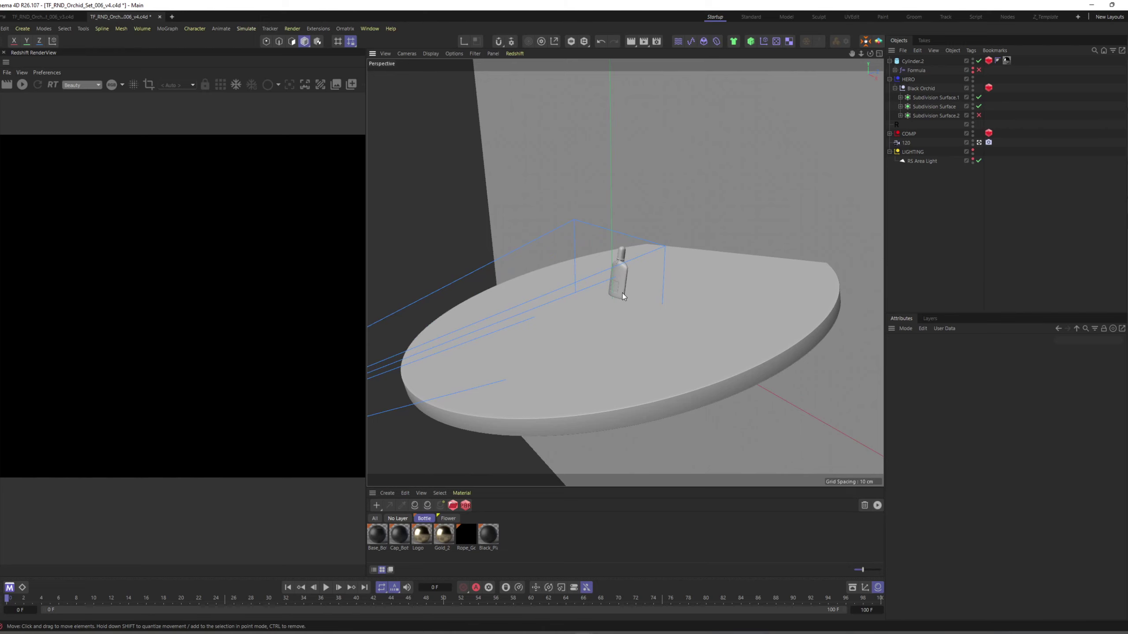
pyautogui.middleClick(616, 296)
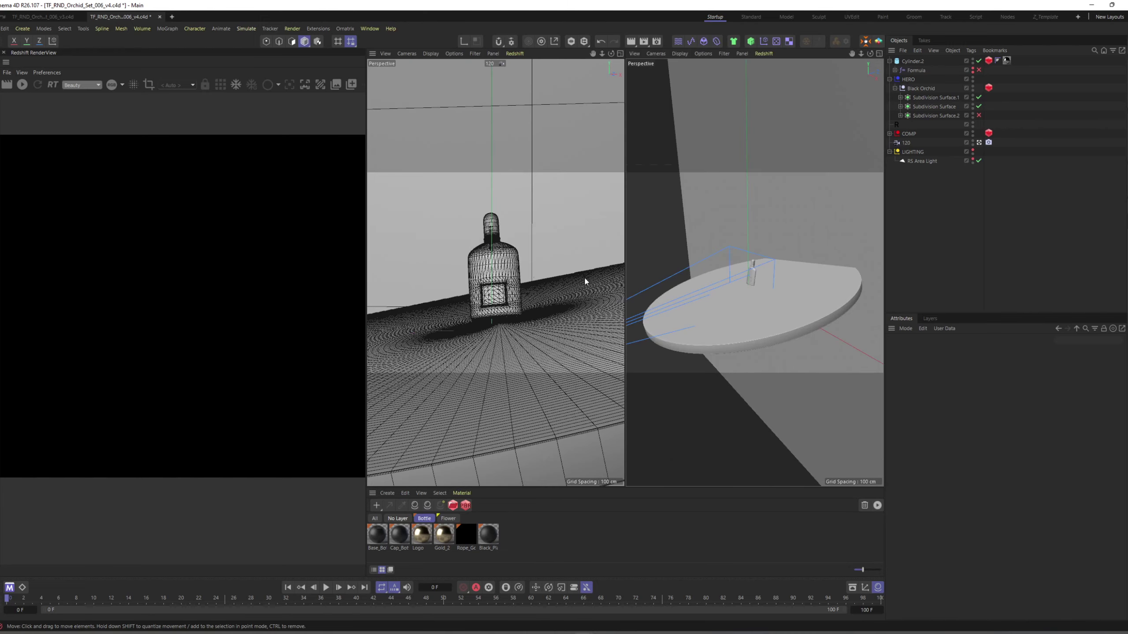
pyautogui.middleClick(567, 292)
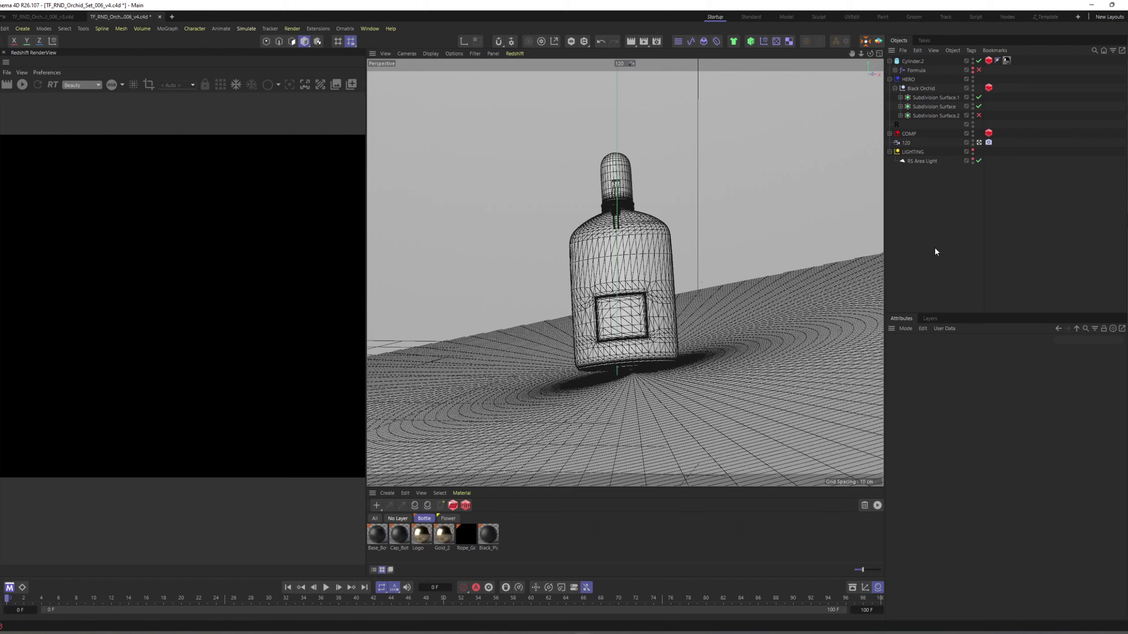
pyautogui.middleClick(708, 278)
pyautogui.moveTo(740, 287)
pyautogui.keyDown('alt'); pyautogui.mouseDown()
pyautogui.moveTo(850, 286)
pyautogui.moveTo(779, 297)
pyautogui.moveTo(755, 278)
pyautogui.mouseUp(); pyautogui.keyUp('alt')
pyautogui.scroll(5, 755, 278)
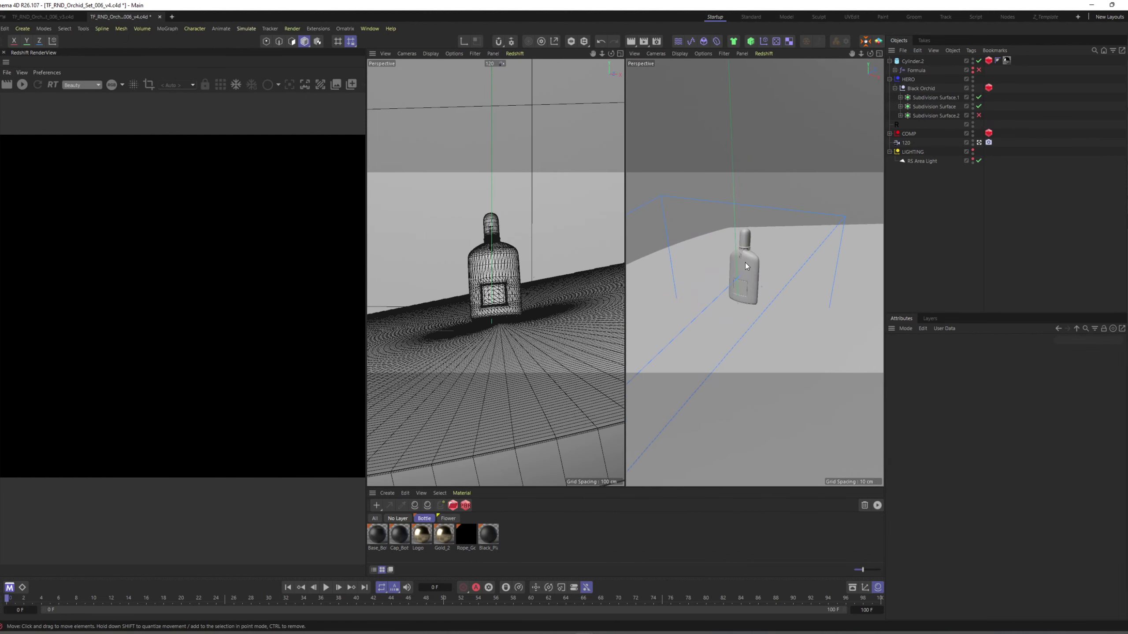
pyautogui.middleClick(604, 280)
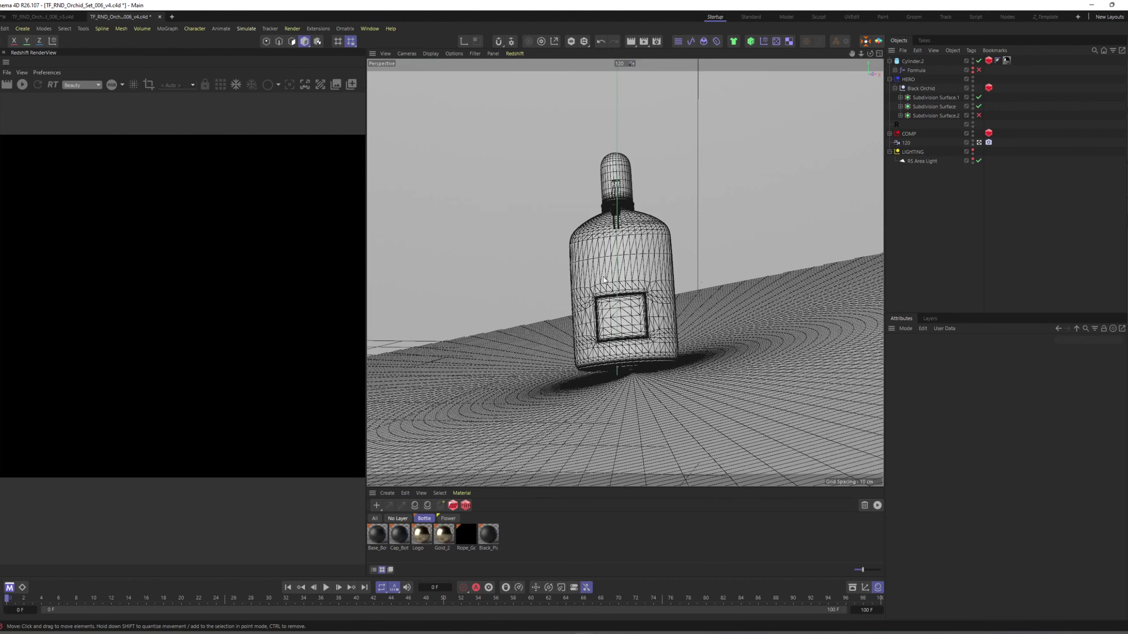
# Step: Select the bottle mesh and open the Base_Bottle shader graph to inspect the bump texture node's image settings
pyautogui.click(605, 280)
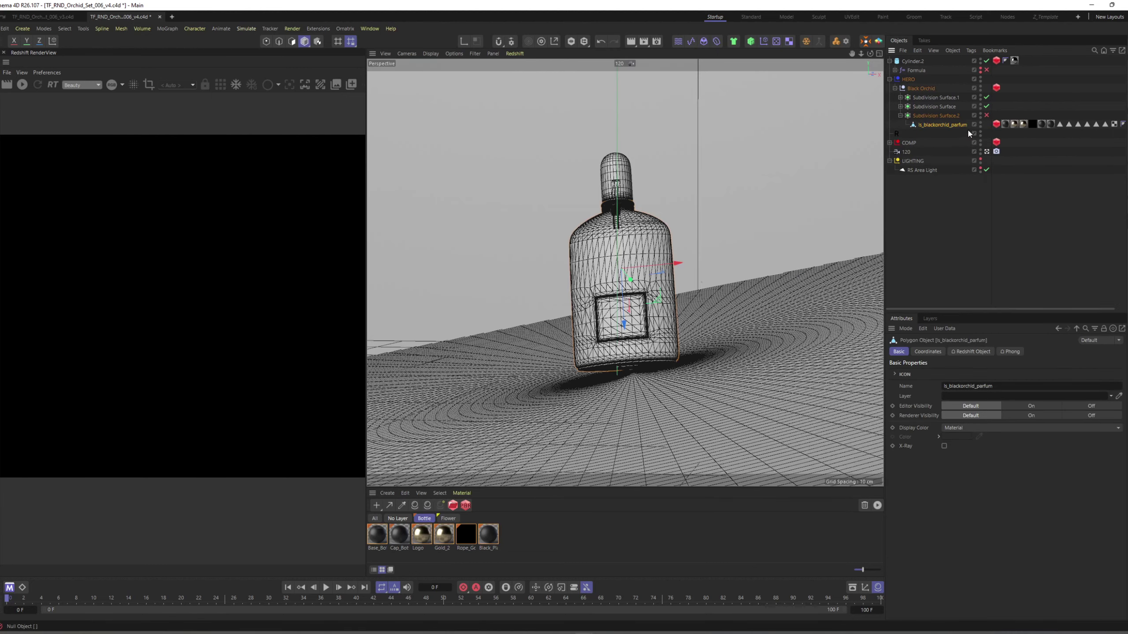
pyautogui.doubleClick(377, 534)
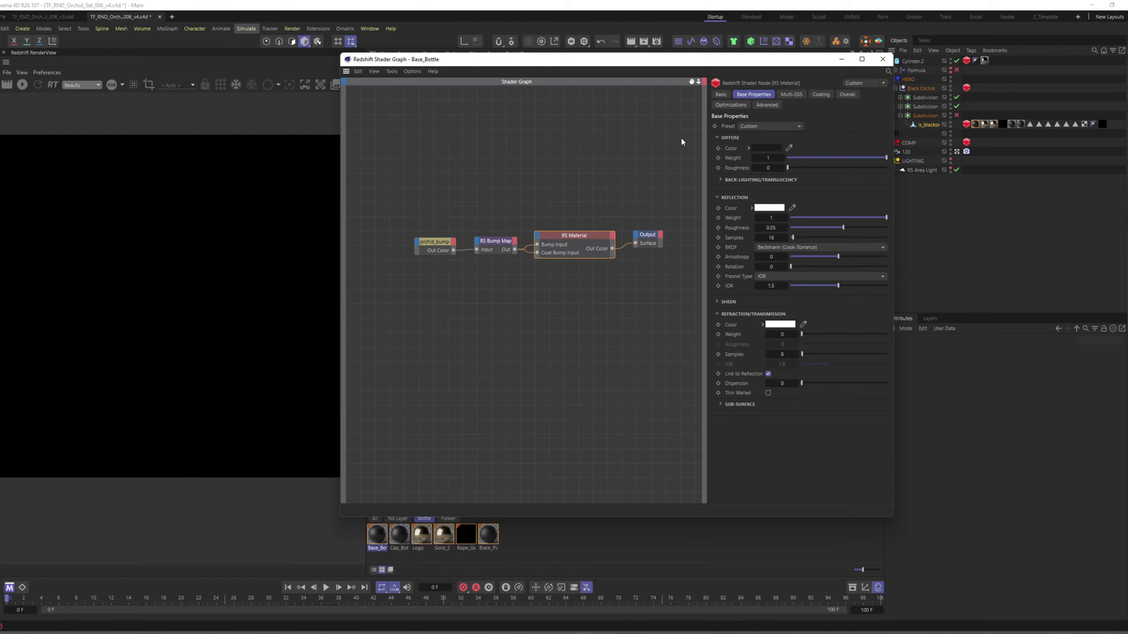
pyautogui.click(443, 252)
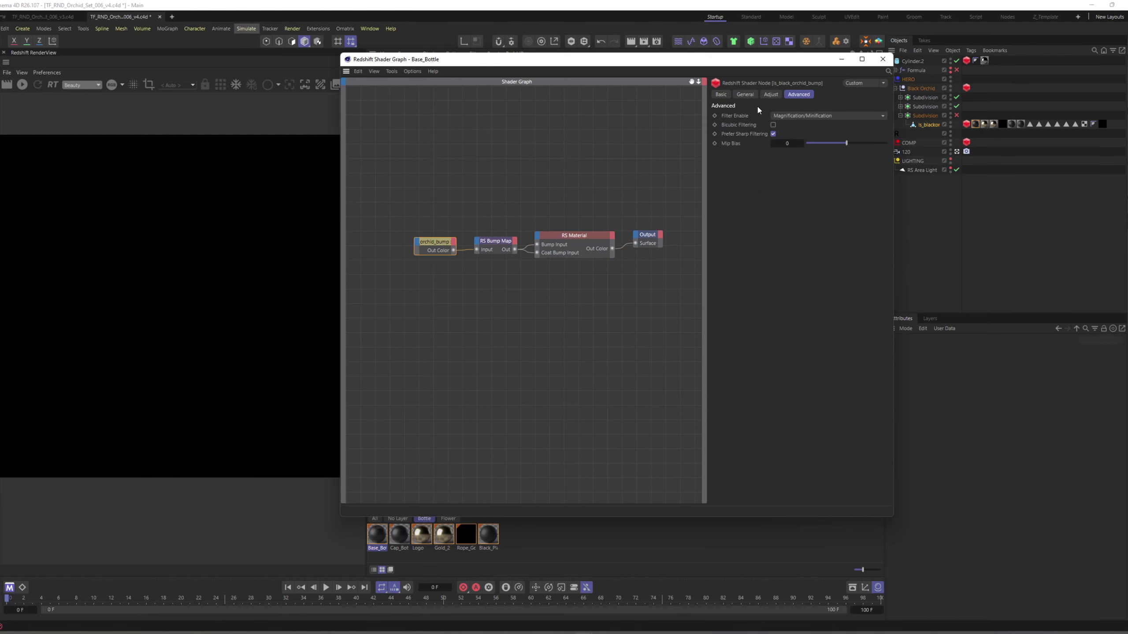
pyautogui.click(741, 97)
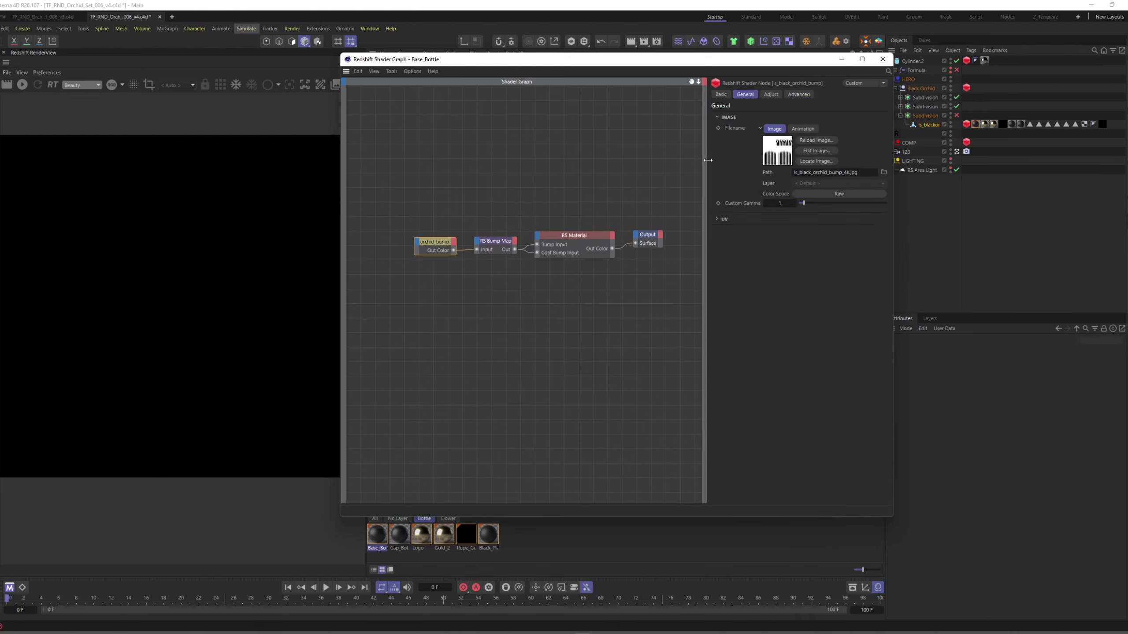
# Step: Enlarge the node settings area, locate the bump texture on disk and view ls_black_orchid_bump_4k.jpg at full size
pyautogui.moveTo(709, 164); pyautogui.dragTo(585, 171)
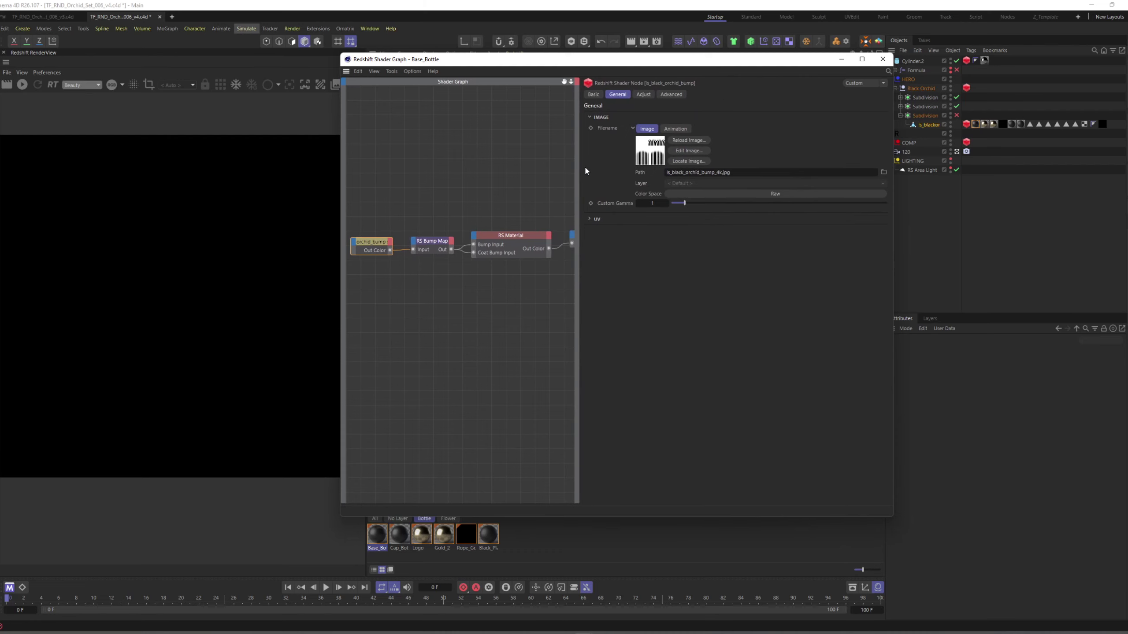
pyautogui.click(687, 161)
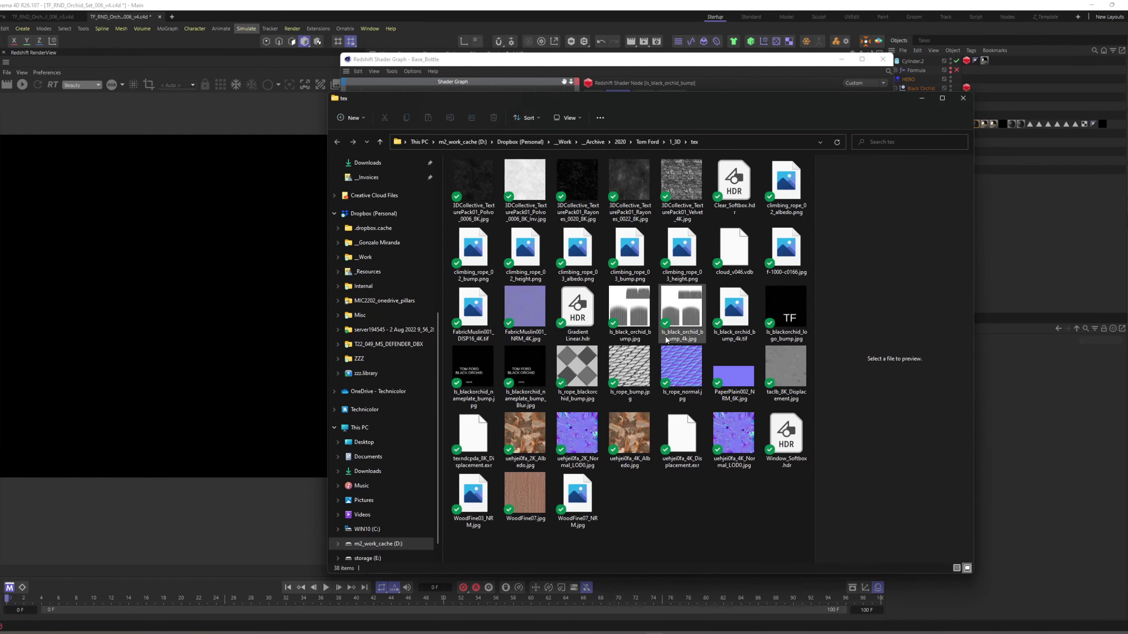
pyautogui.click(682, 312)
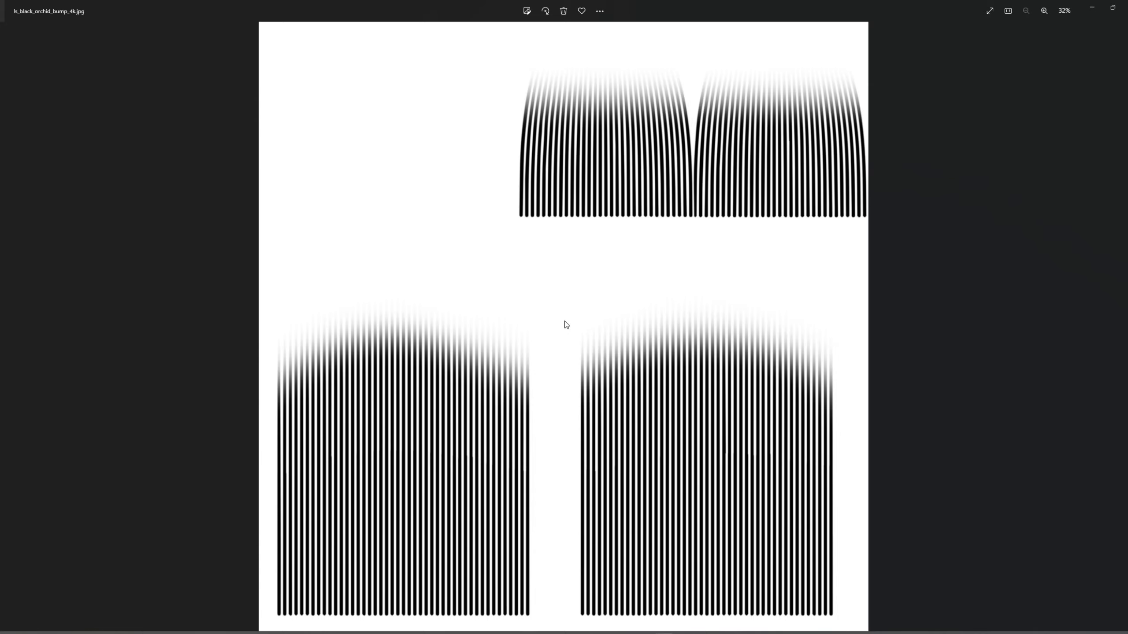
pyautogui.click(1096, 9)
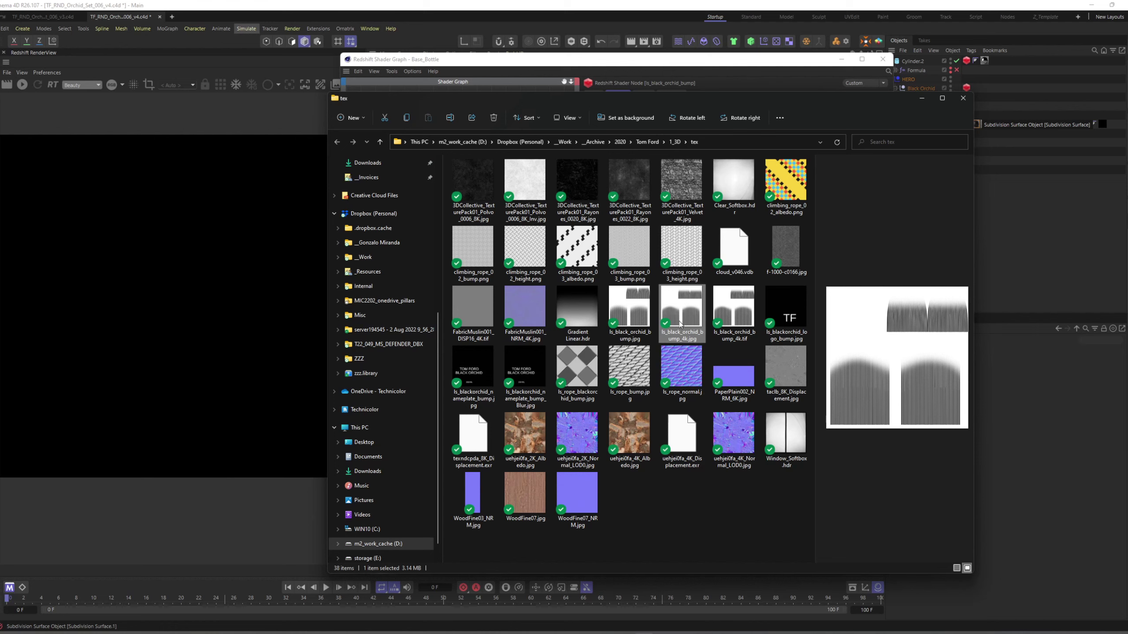
# Step: Compare the original ls_black_orchid_bump.jpg with the 4K versions of the bottle's ridge texture
pyautogui.doubleClick(626, 311)
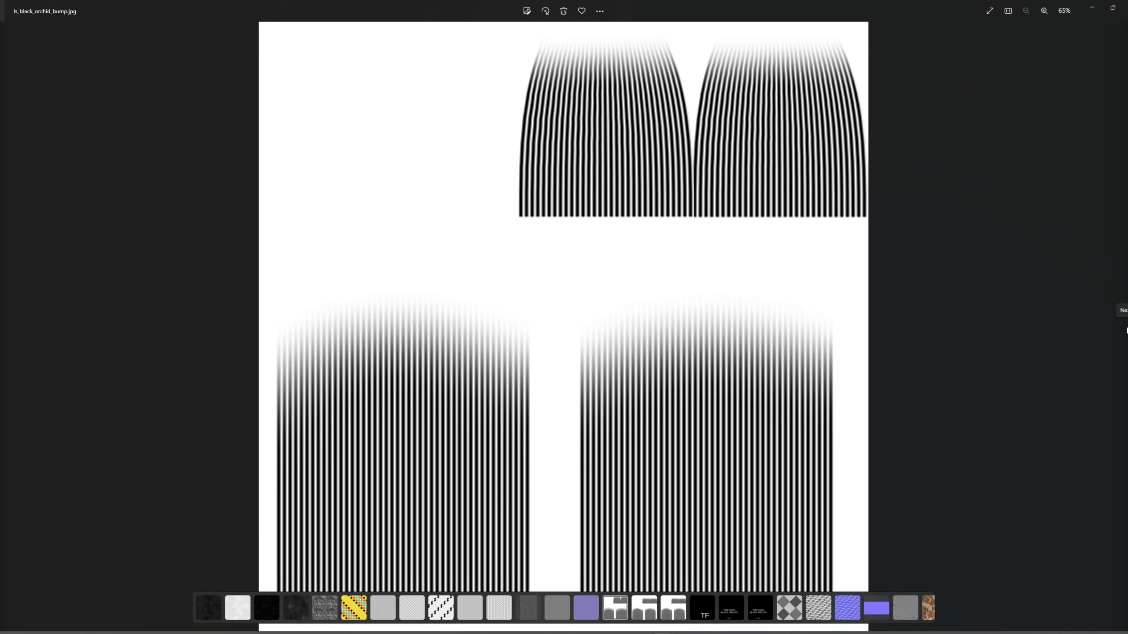
pyautogui.click(1120, 317)
pyautogui.press('Right')
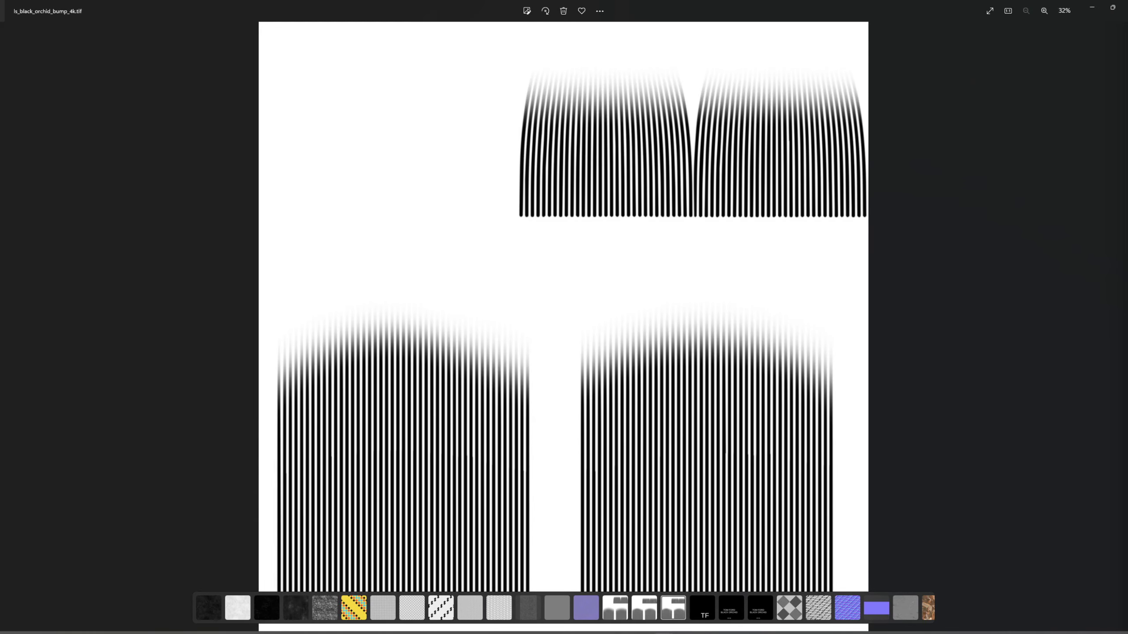
pyautogui.press('Left')
pyautogui.press('Left')
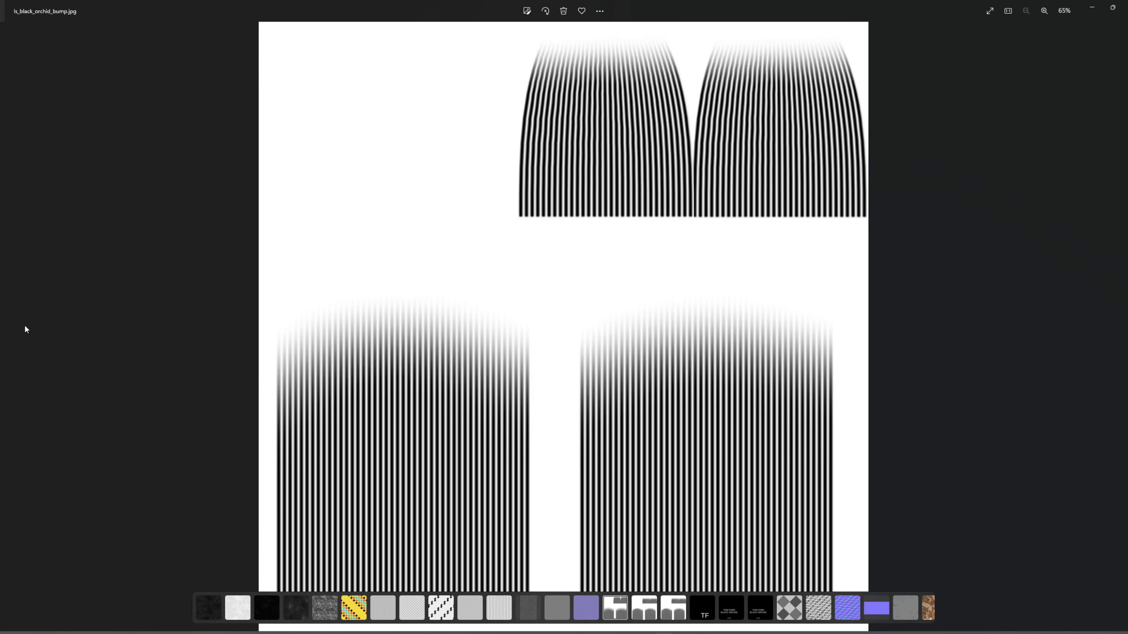
pyautogui.press('Right')
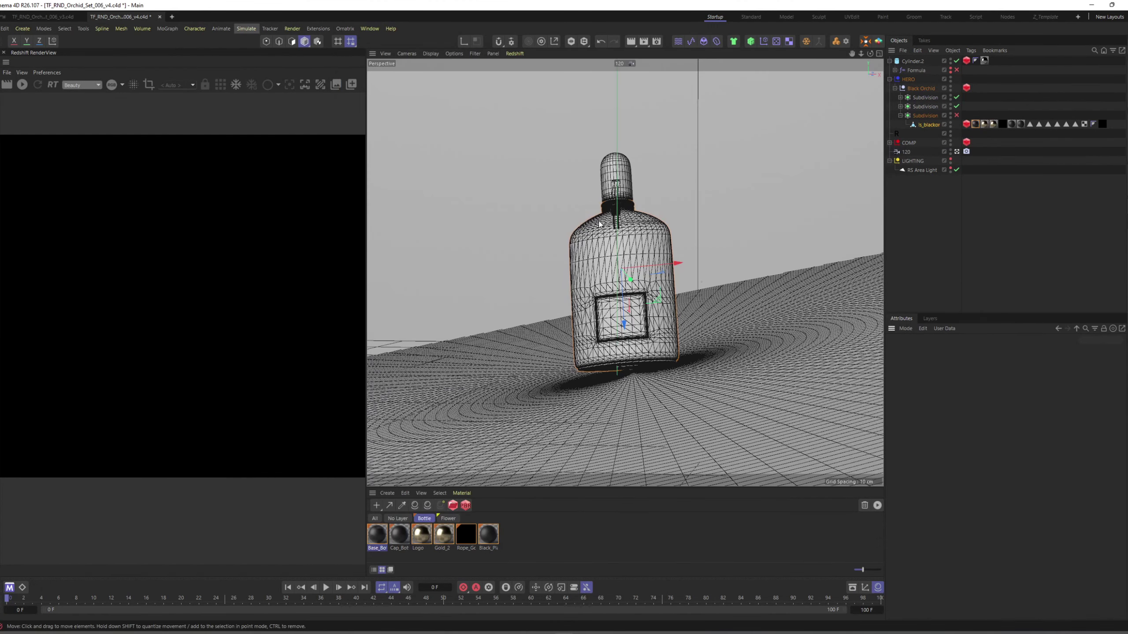
# Step: Reopen the Base_Bottle shader graph from the mesh's material tag and review the RS Material node's base and coating properties
pyautogui.doubleClick(975, 124)
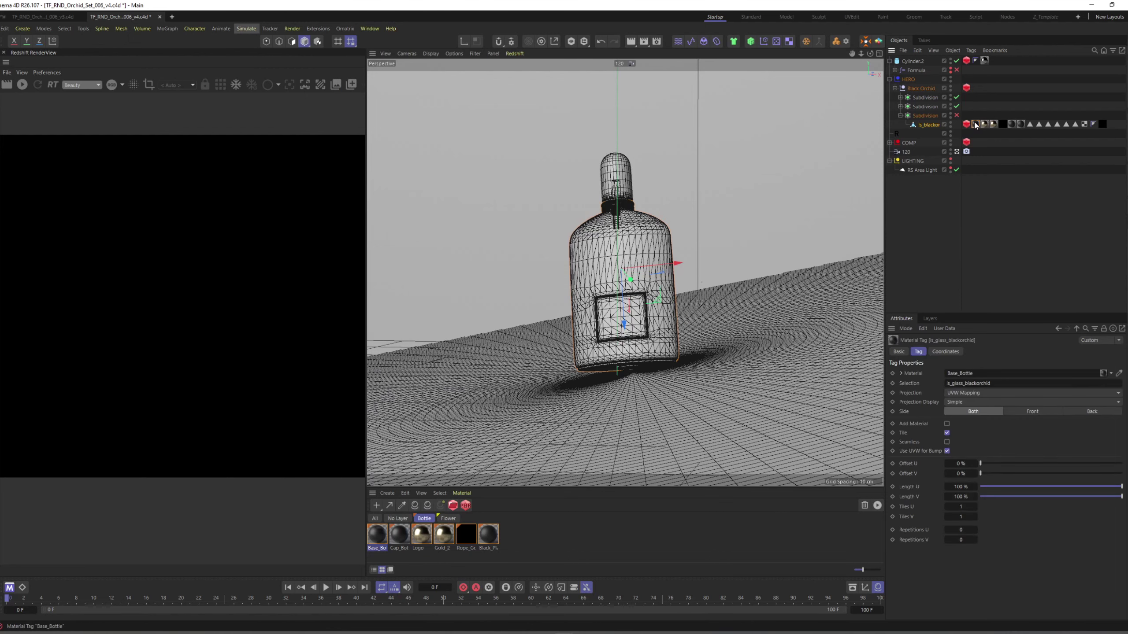
pyautogui.click(989, 430)
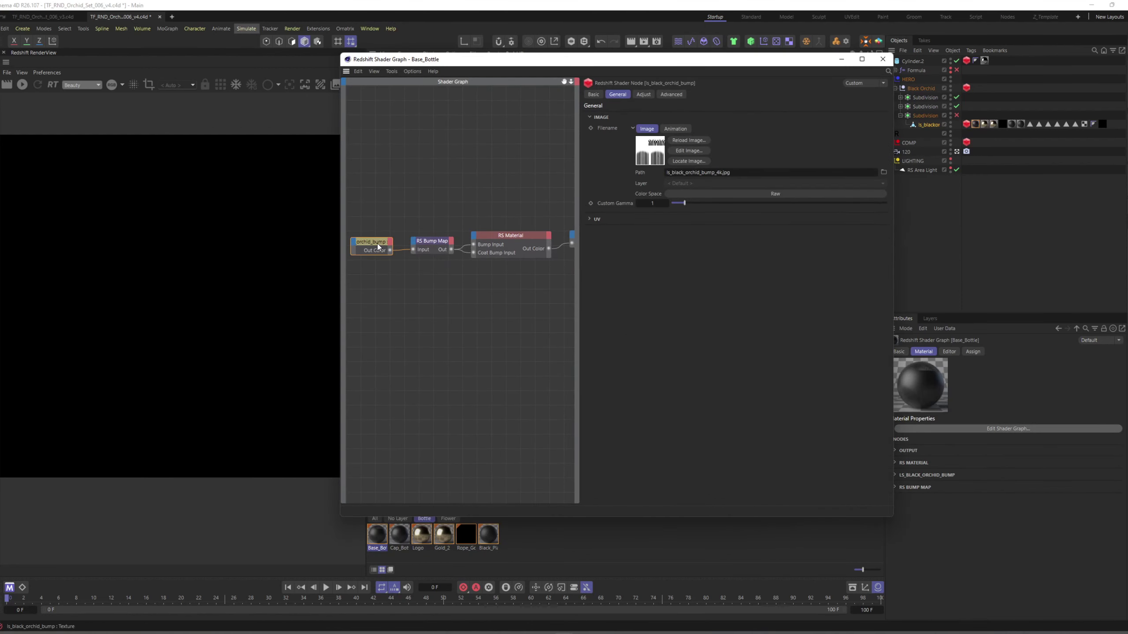
pyautogui.moveTo(378, 247); pyautogui.dragTo(494, 234)
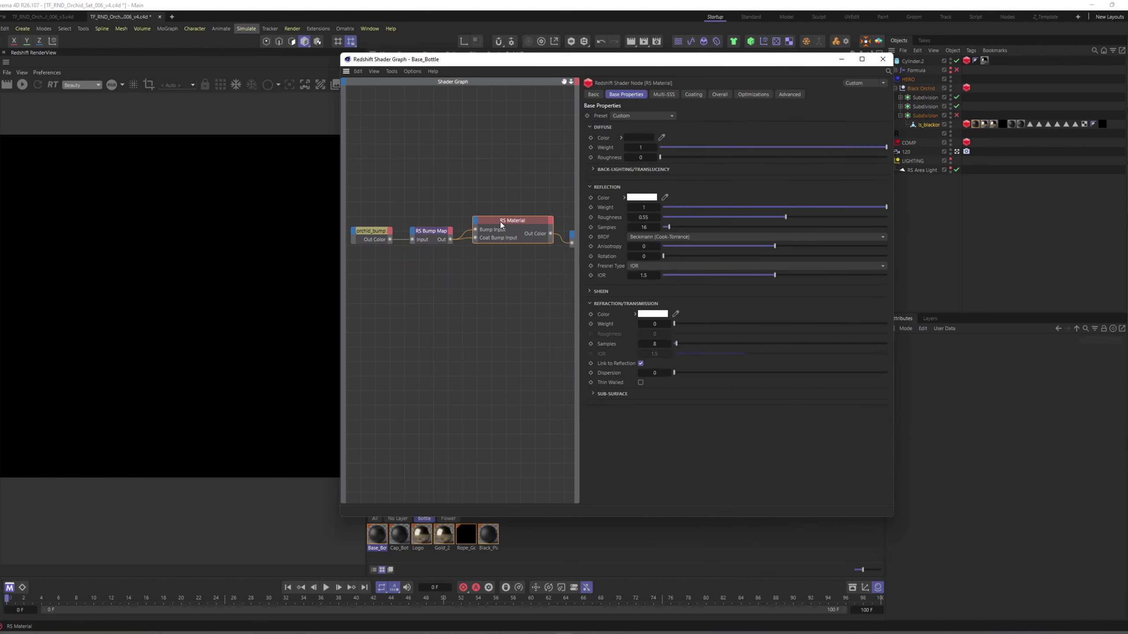
pyautogui.click(693, 95)
pyautogui.click(642, 95)
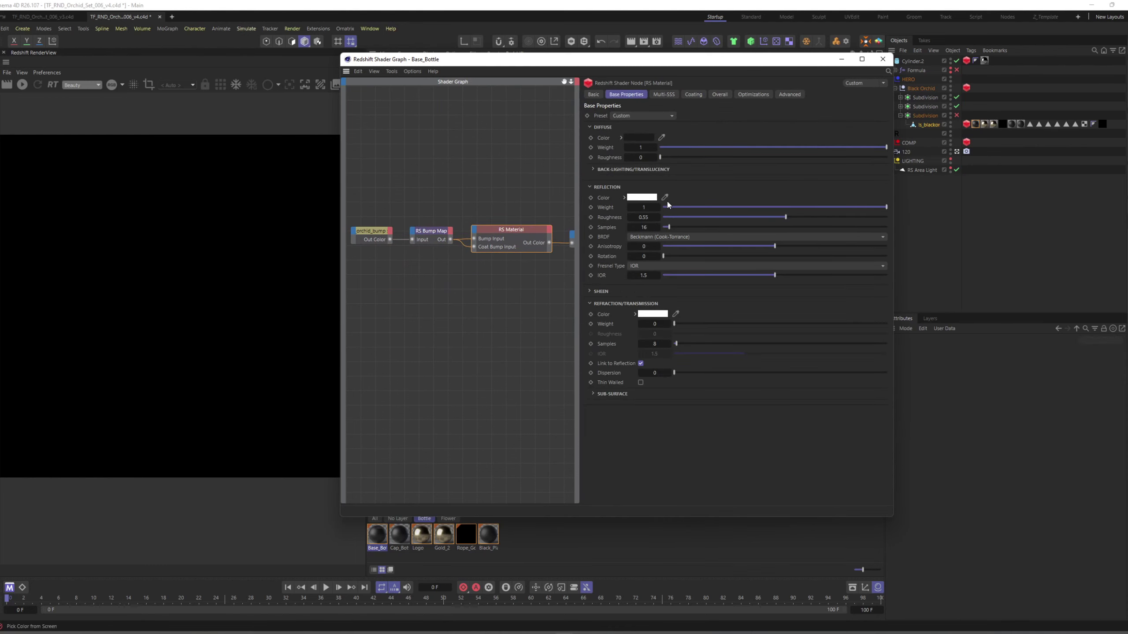
pyautogui.click(841, 59)
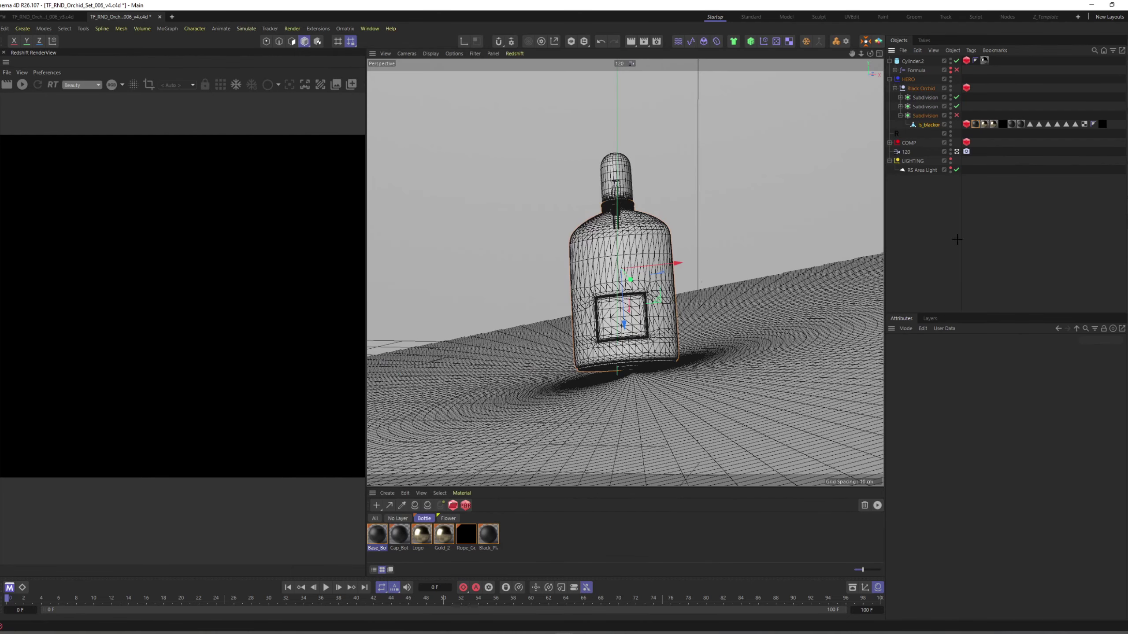
# Step: Highlight the gold nameplate and TF polygon selections on the bottle mesh and examine them in the perspective view
pyautogui.doubleClick(1039, 124)
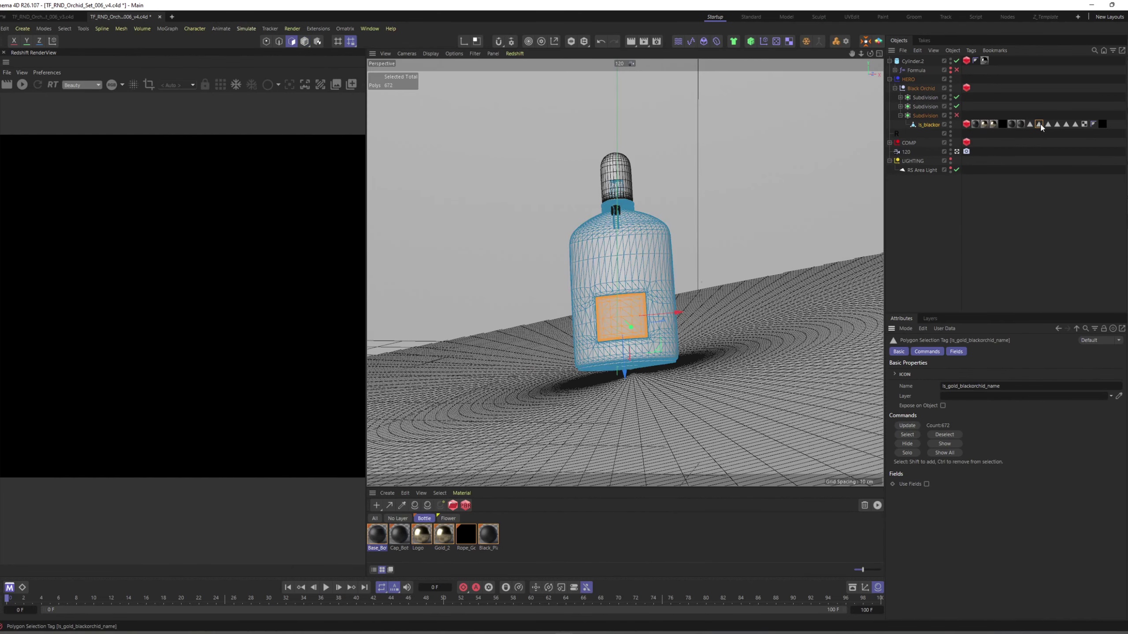
pyautogui.click(1047, 124)
pyautogui.middleClick(732, 242)
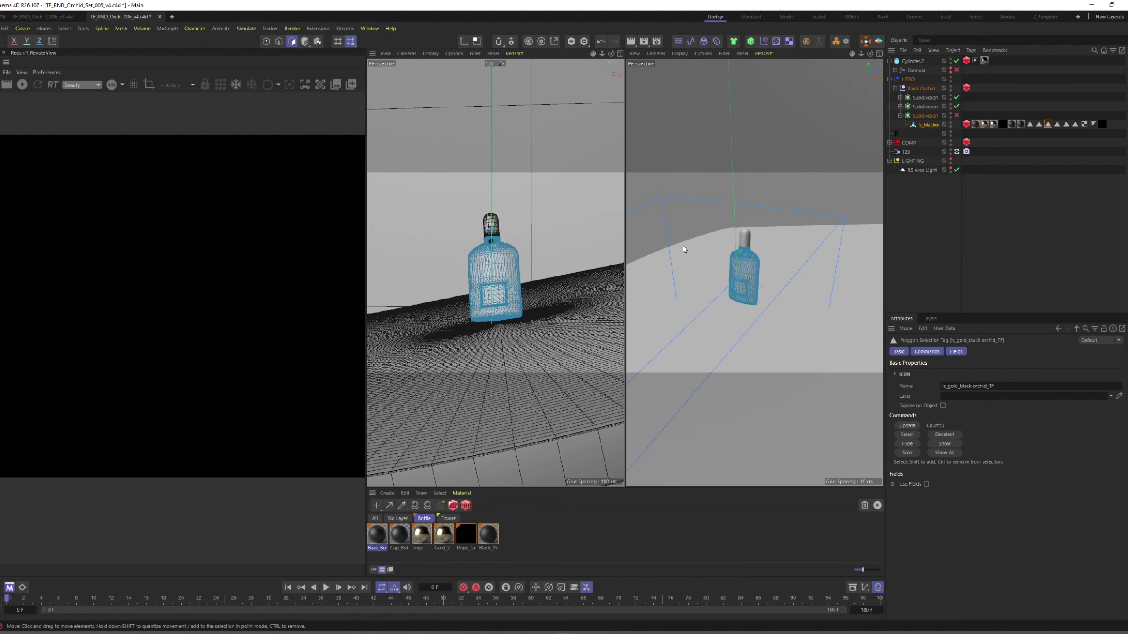
pyautogui.middleClick(726, 246)
pyautogui.scroll(5, 595, 252)
pyautogui.keyDown('alt'); pyautogui.moveTo(594, 251); pyautogui.dragTo(536, 233); pyautogui.keyUp('alt')
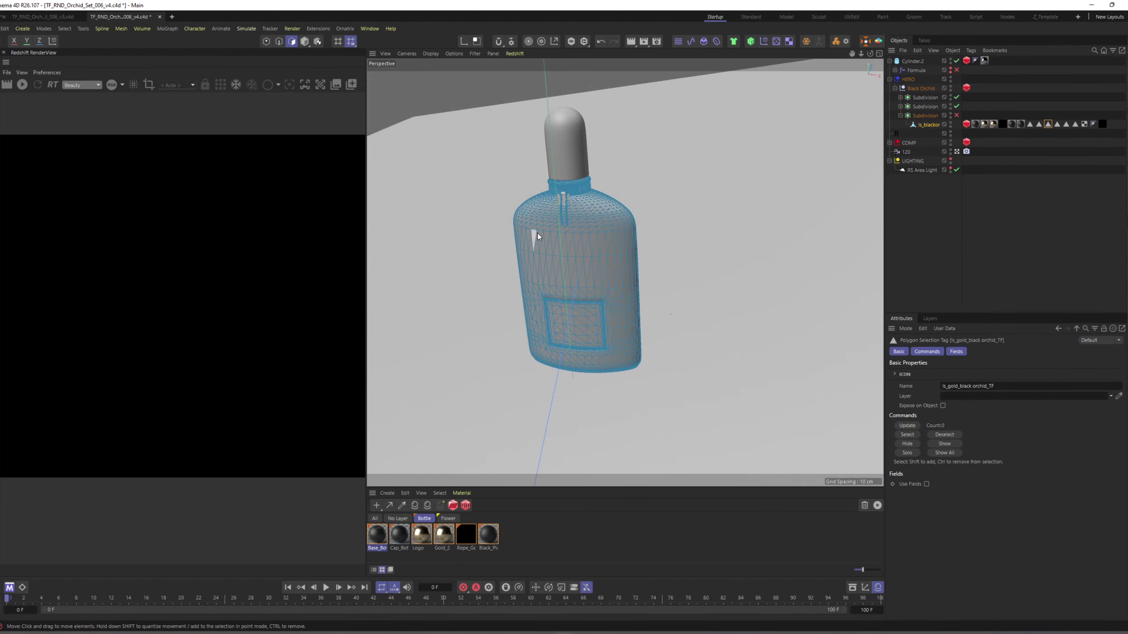
pyautogui.scroll(8, 605, 232)
pyautogui.scroll(-5, 626, 297)
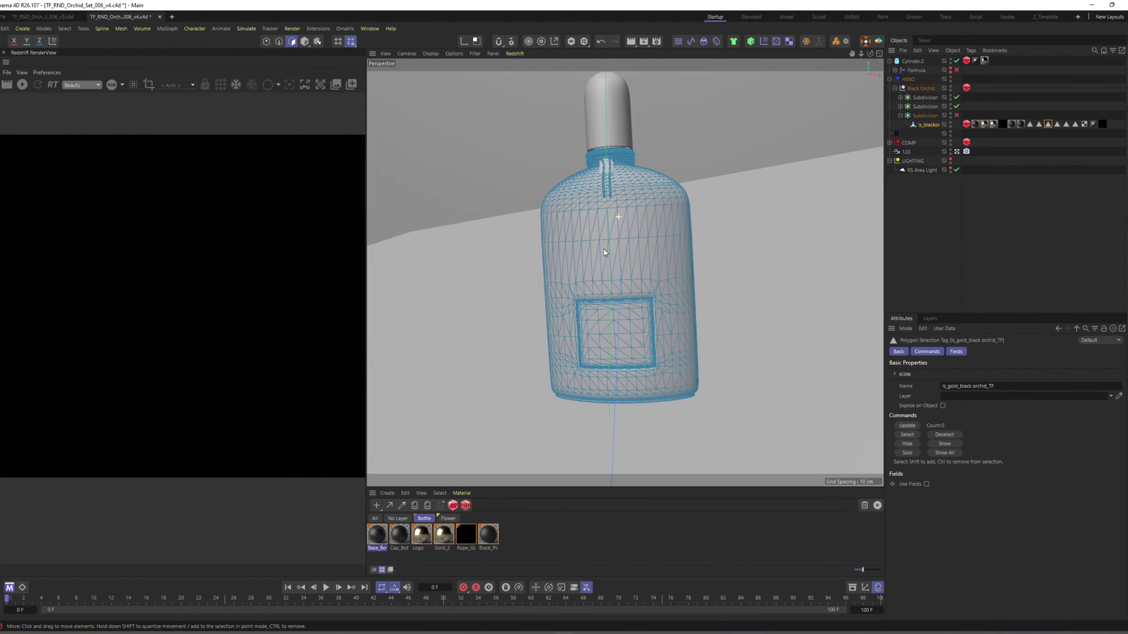
# Step: Inspect the bottle mesh's remaining polygon selections, from the rope around the neck to the plastic part
pyautogui.click(1057, 124)
pyautogui.keyDown('alt'); pyautogui.moveTo(611, 184); pyautogui.dragTo(588, 204); pyautogui.keyUp('alt')
pyautogui.scroll(6, 607, 179)
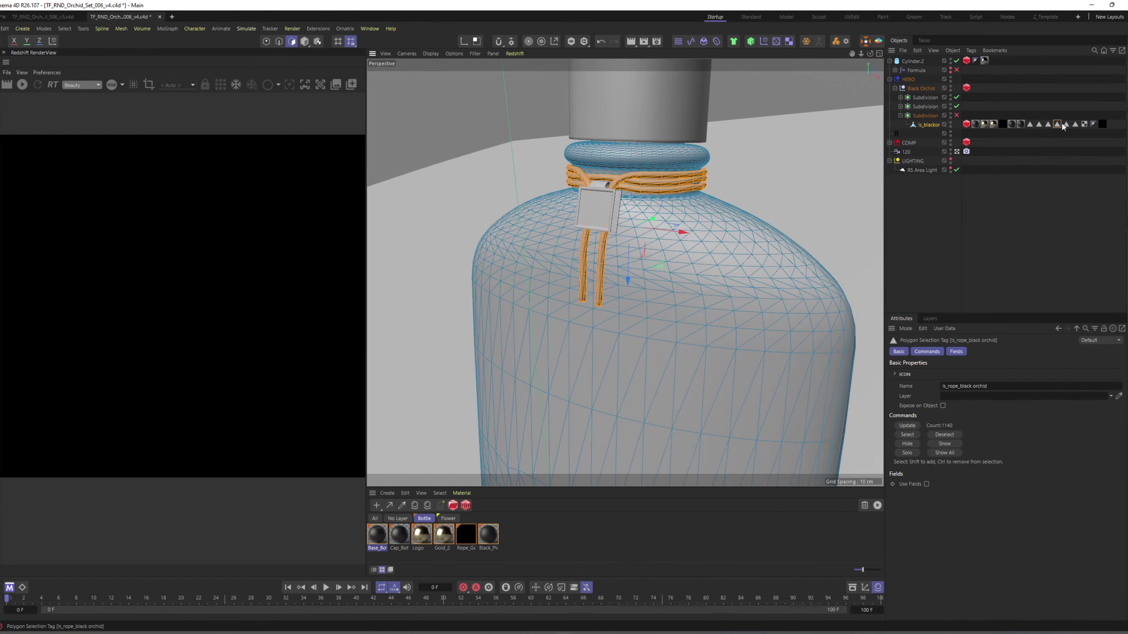
pyautogui.click(1066, 124)
pyautogui.keyDown('alt'); pyautogui.moveTo(712, 196); pyautogui.dragTo(627, 271); pyautogui.keyUp('alt')
pyautogui.scroll(-4, 641, 245)
pyautogui.click(1075, 125)
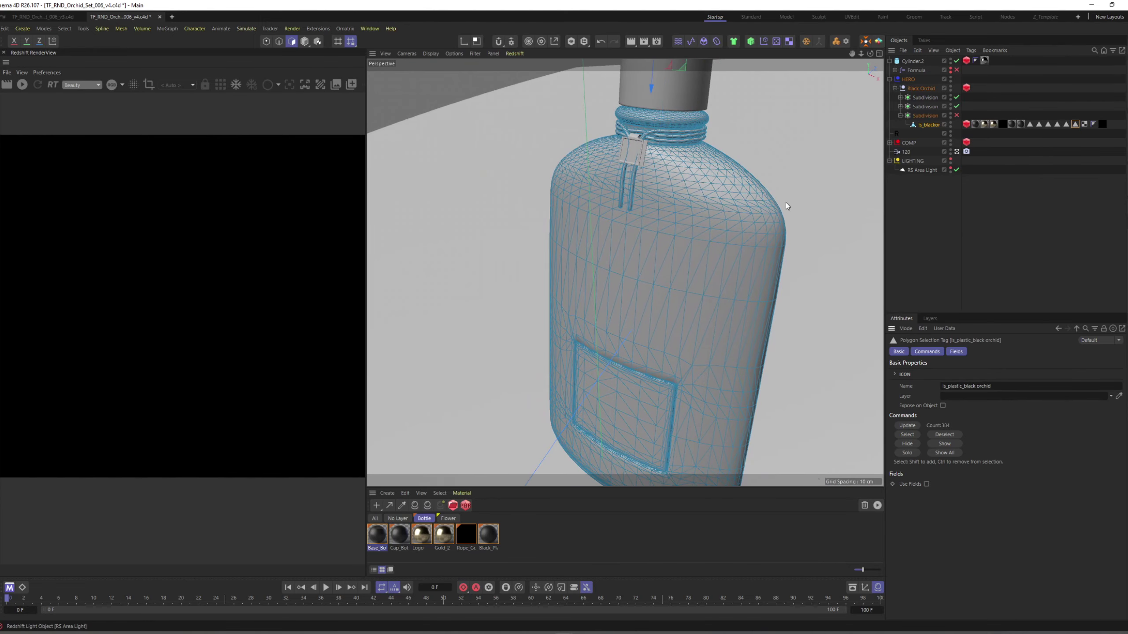
# Step: Return to model mode, expand the two upper Subdivision groups and select the Cube plate hanging at the bottle's neck
pyautogui.scroll(-5, 673, 191)
pyautogui.keyDown('alt'); pyautogui.moveTo(672, 192); pyautogui.dragTo(664, 154); pyautogui.keyUp('alt')
pyautogui.press('Return')
pyautogui.click(924, 107)
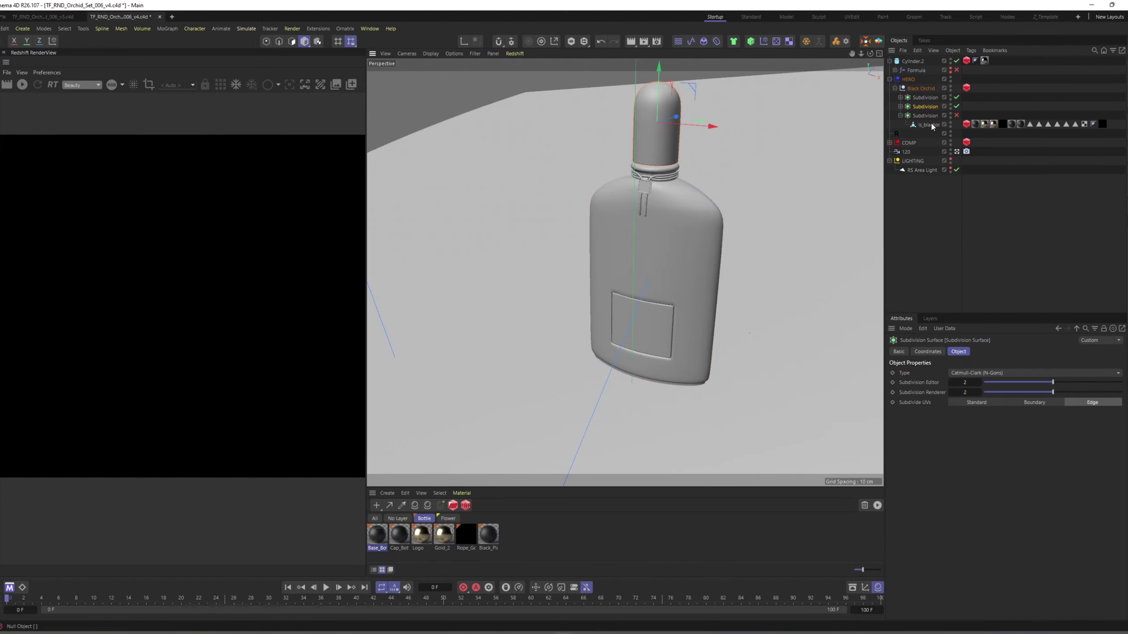
pyautogui.click(901, 106)
pyautogui.click(901, 97)
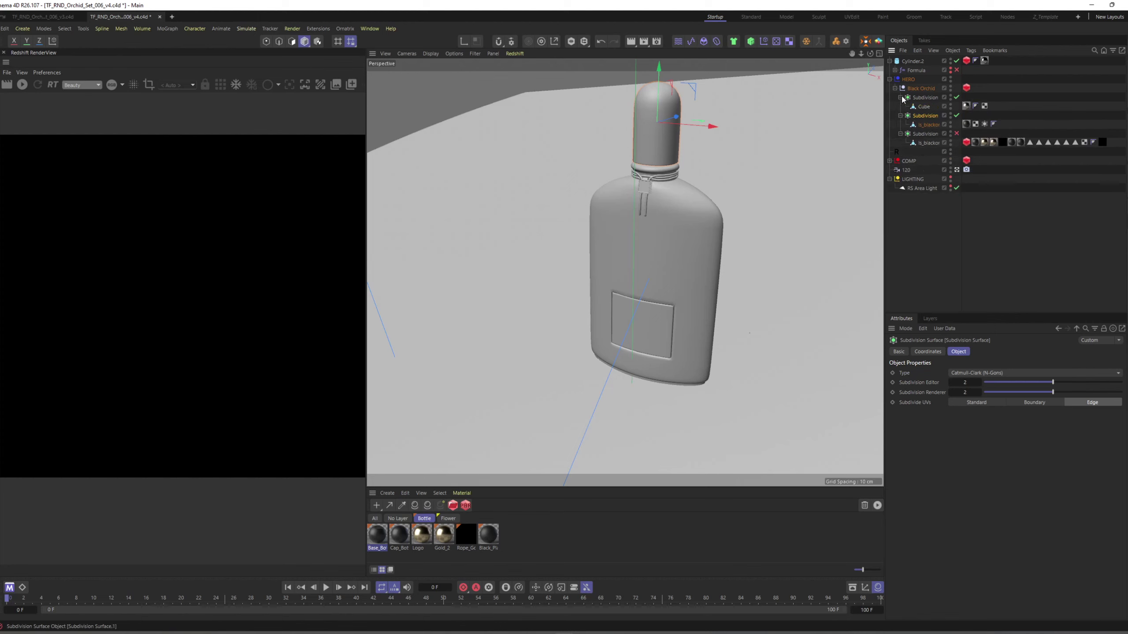
pyautogui.click(923, 106)
pyautogui.scroll(8, 658, 191)
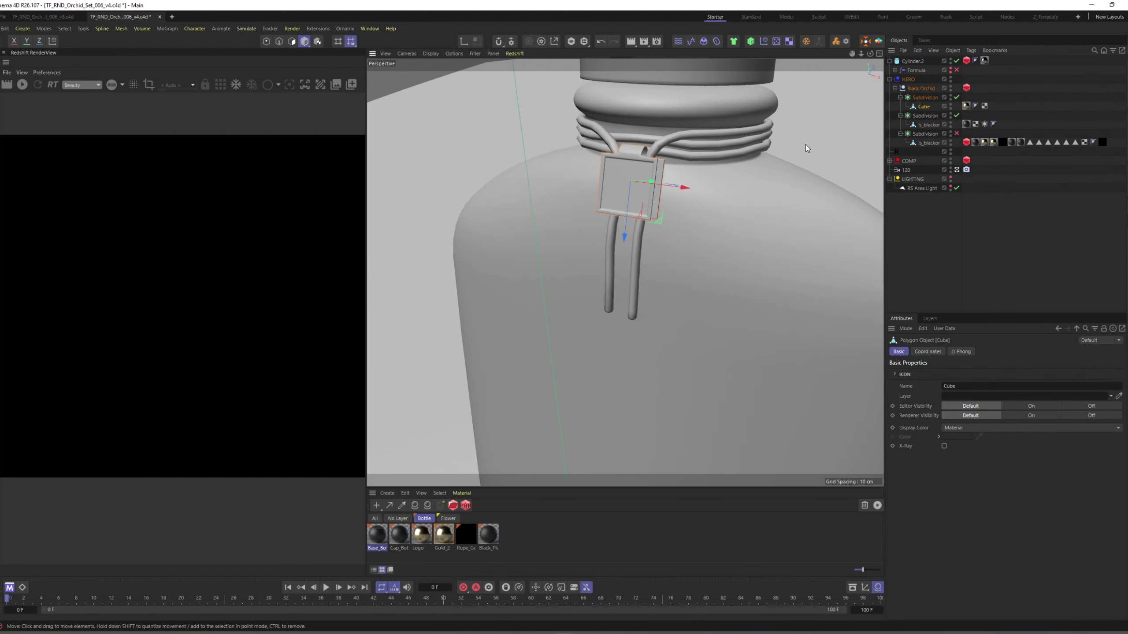
# Step: Open the shader graph of the plate's Gold_2 material, widen the graph area and space the Output node away from RS Material
pyautogui.click(966, 105)
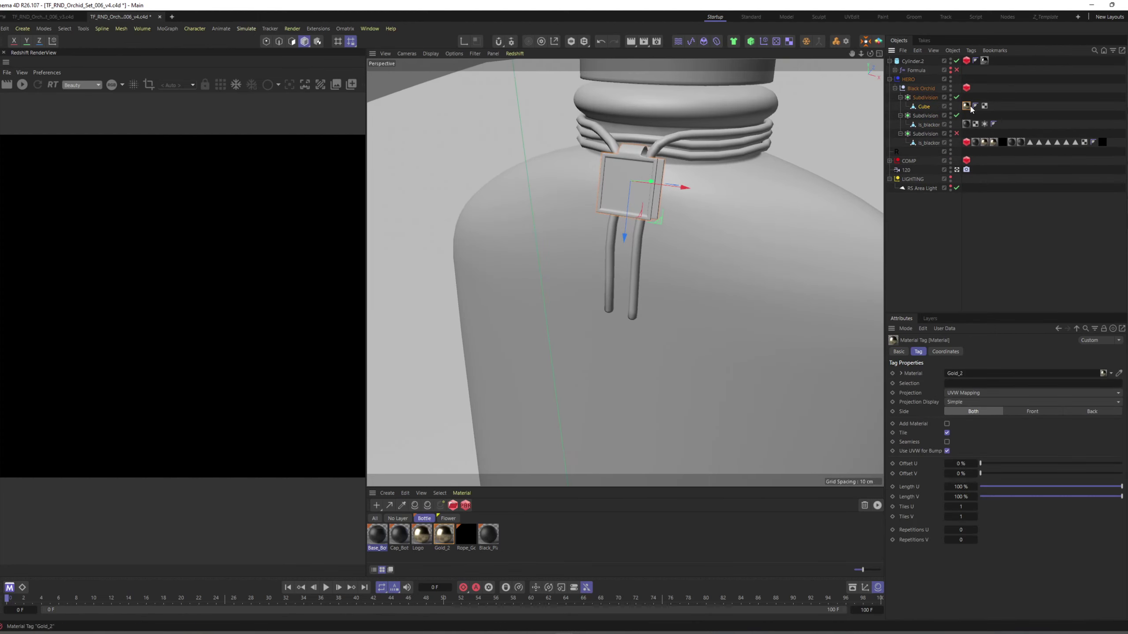
pyautogui.doubleClick(442, 548)
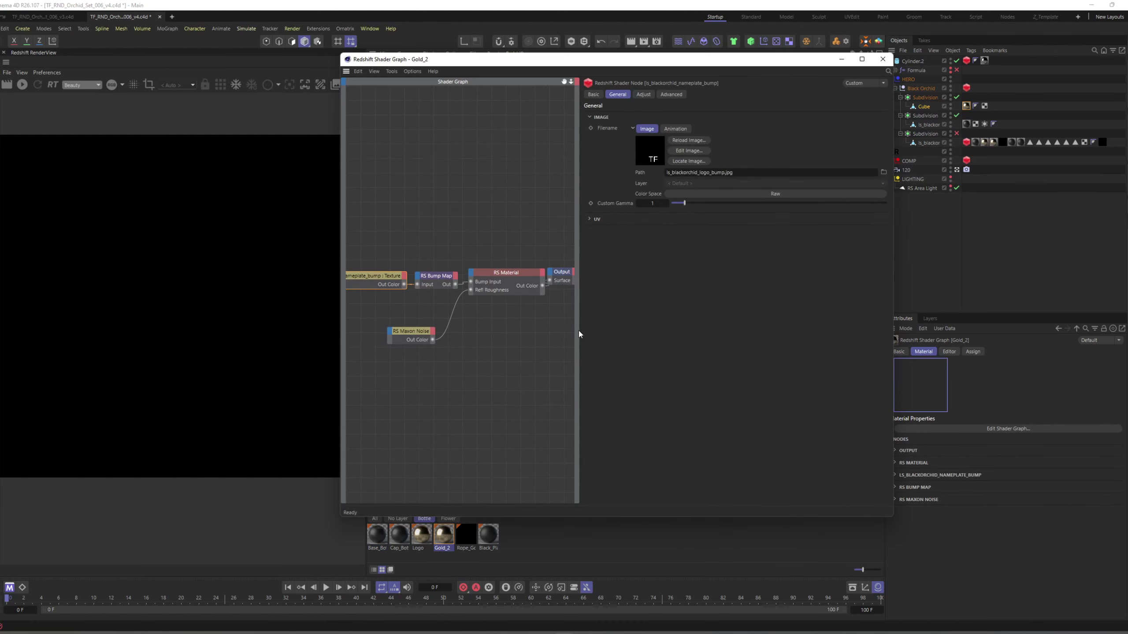
pyautogui.moveTo(672, 326); pyautogui.dragTo(687, 327)
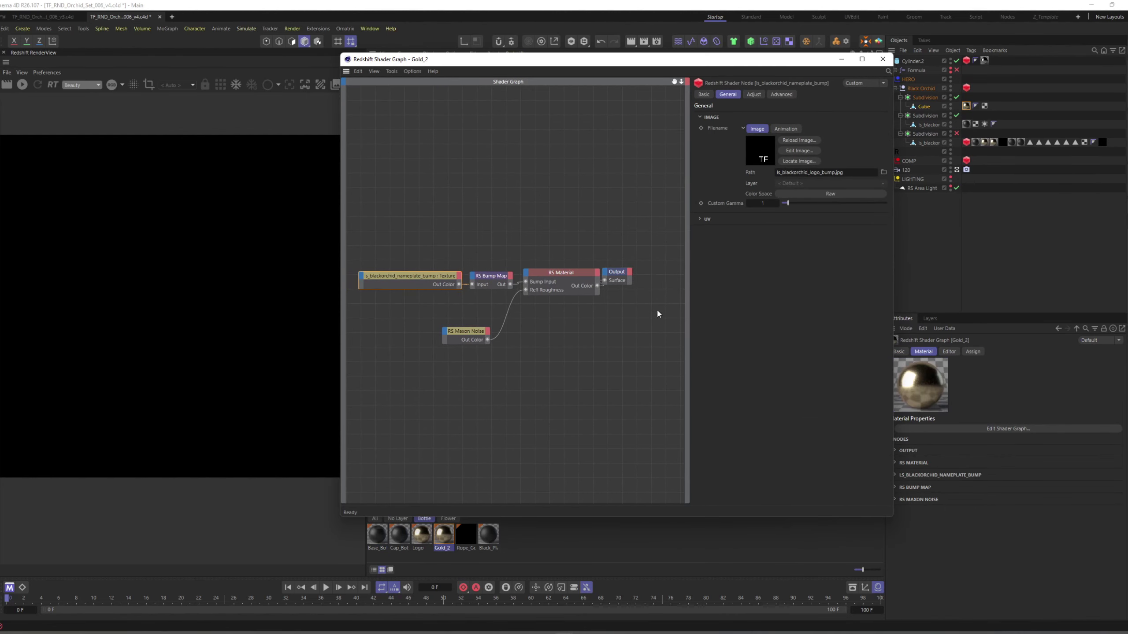
pyautogui.moveTo(615, 275); pyautogui.dragTo(633, 279)
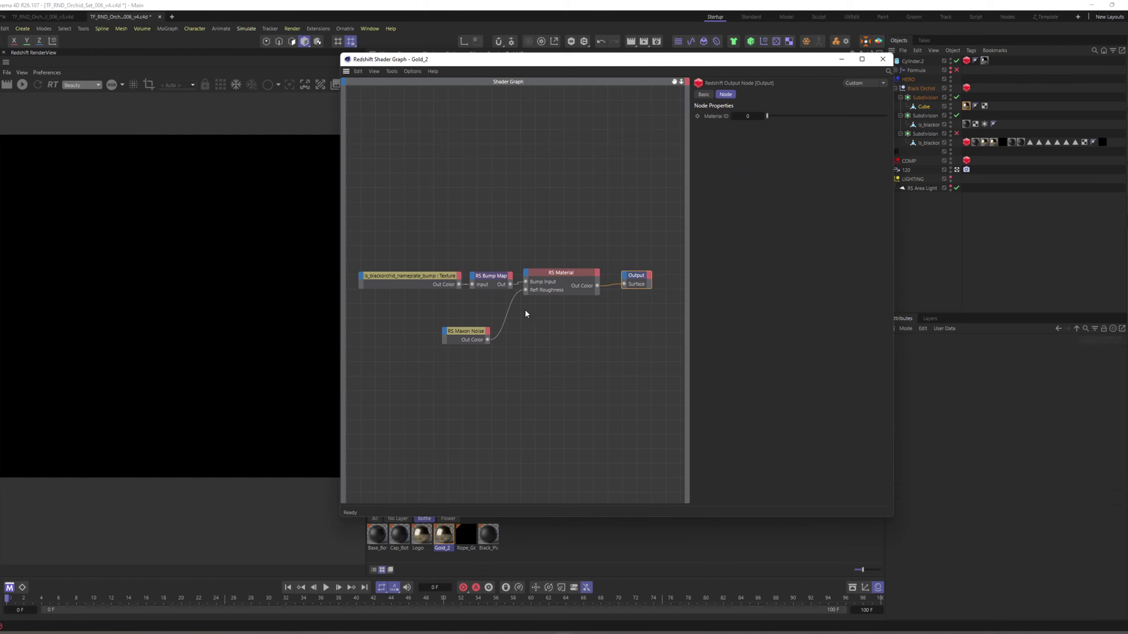
# Step: Spread out the nameplate bump texture, RS Bump Map and RS Maxon Noise nodes while reviewing the logo bump settings
pyautogui.click(442, 277)
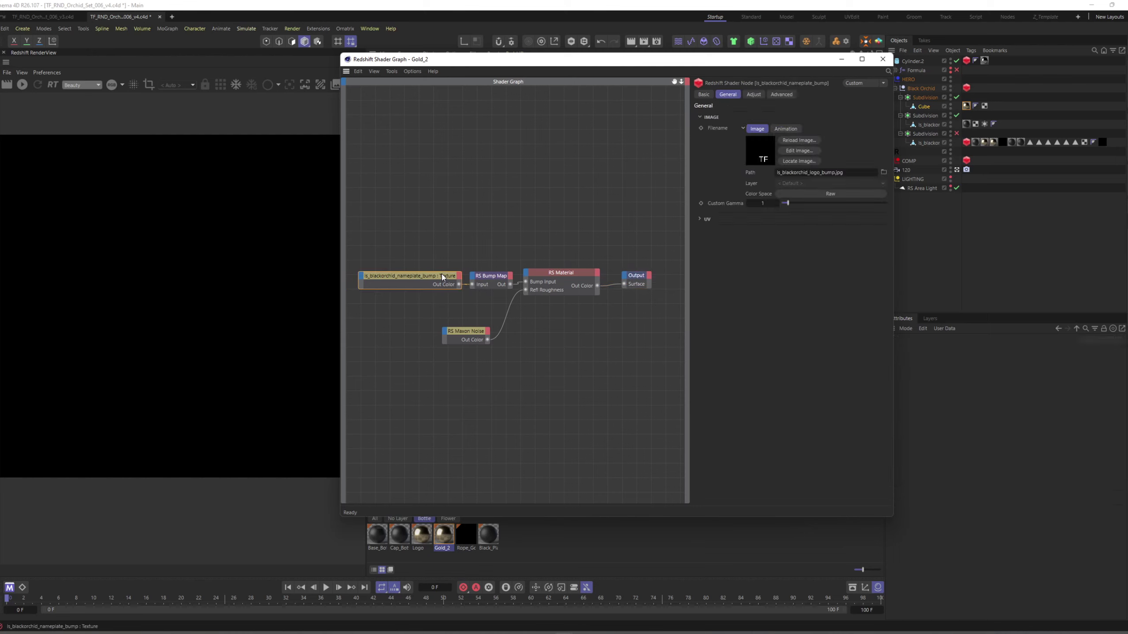
pyautogui.moveTo(470, 337); pyautogui.dragTo(479, 325)
pyautogui.moveTo(443, 284); pyautogui.dragTo(424, 272)
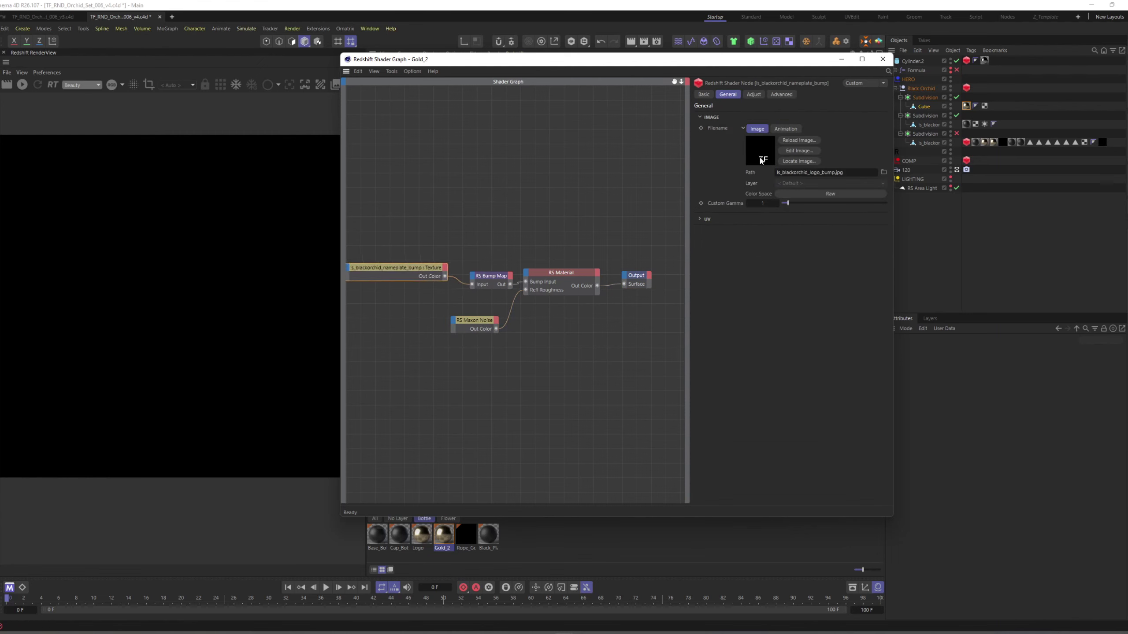
pyautogui.moveTo(499, 279); pyautogui.dragTo(495, 267)
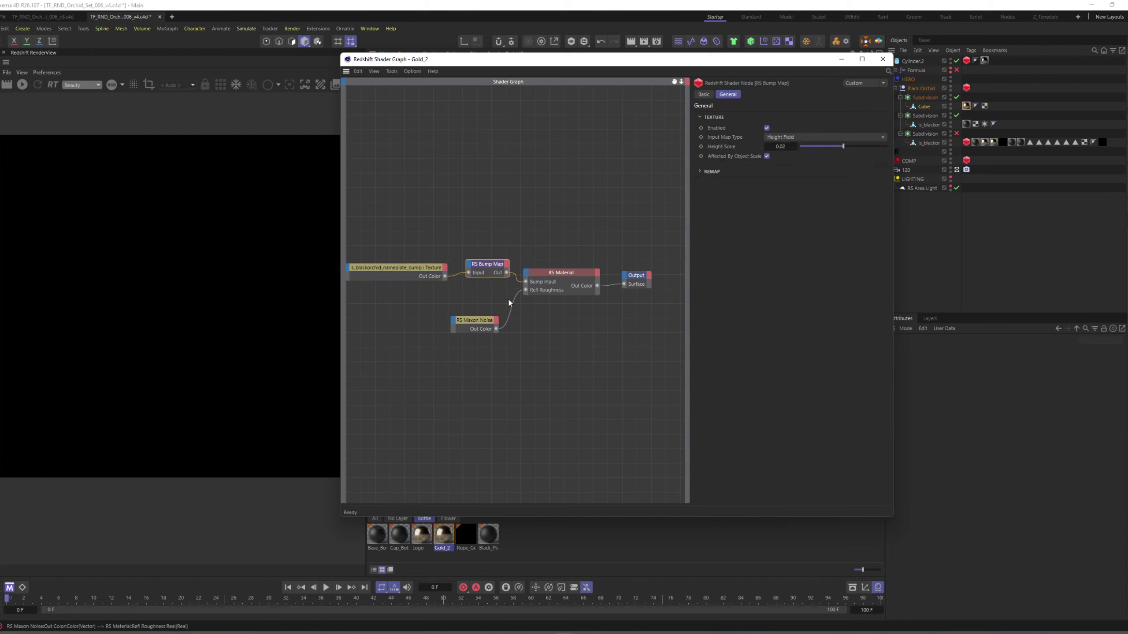
# Step: Review the RS Maxon Noise colours and the RS Material's gold base properties, and put the shader graph away
pyautogui.click(476, 323)
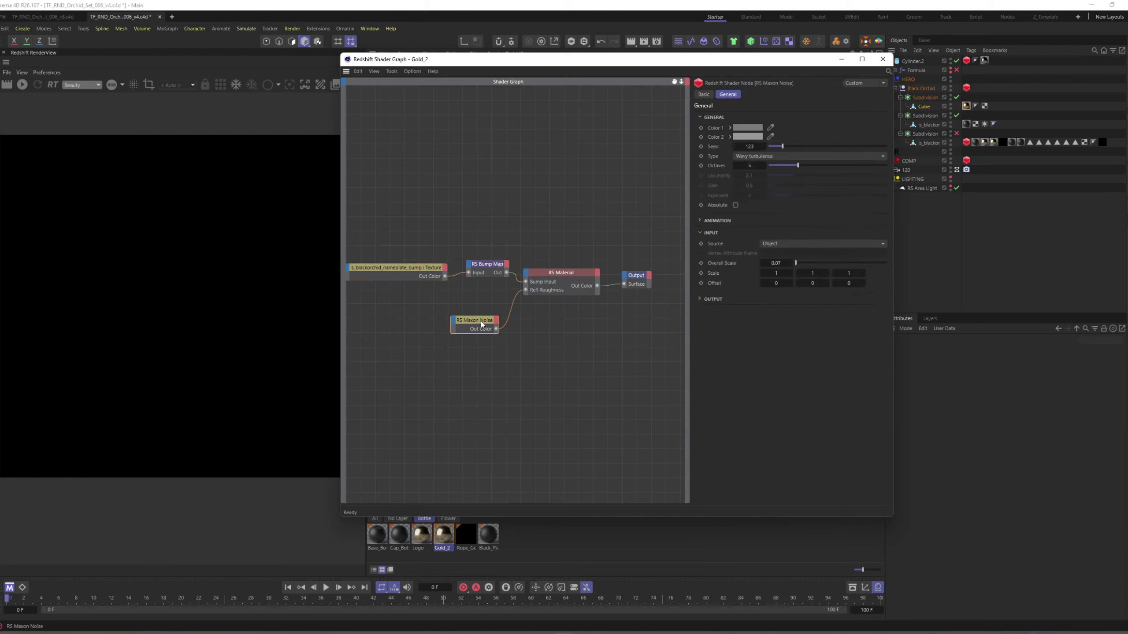
pyautogui.click(729, 137)
pyautogui.click(730, 128)
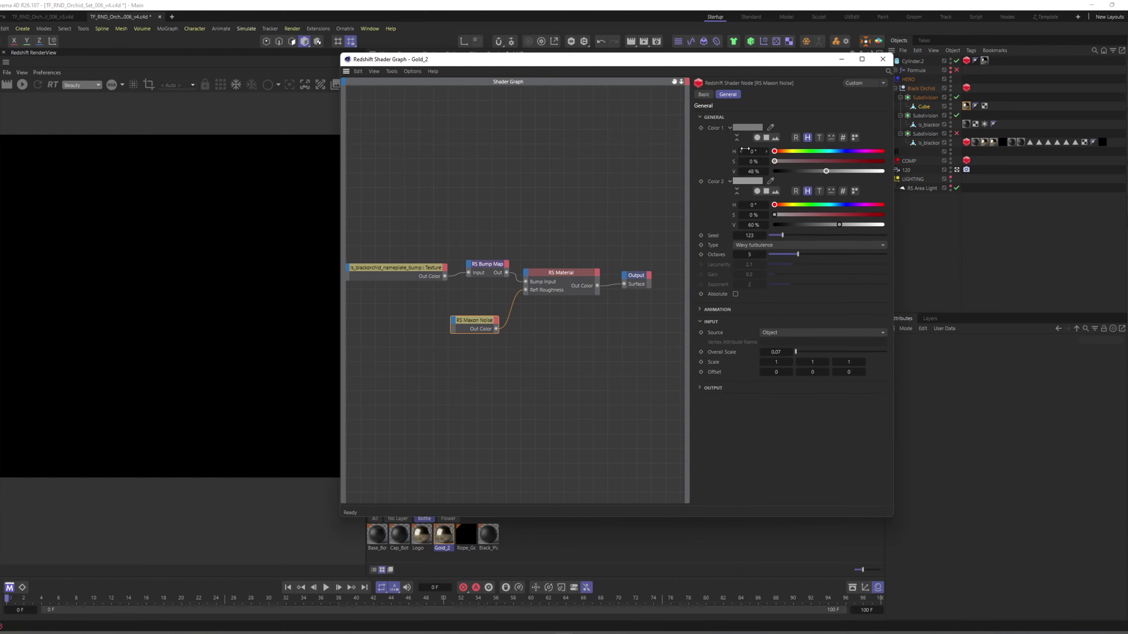
pyautogui.click(562, 278)
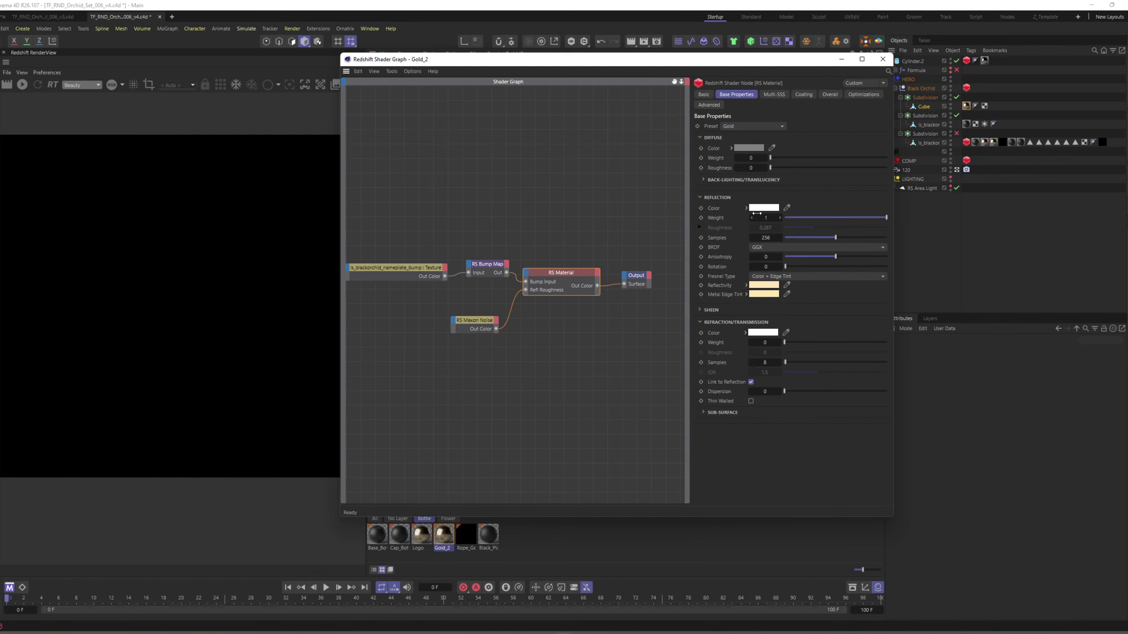
pyautogui.click(842, 63)
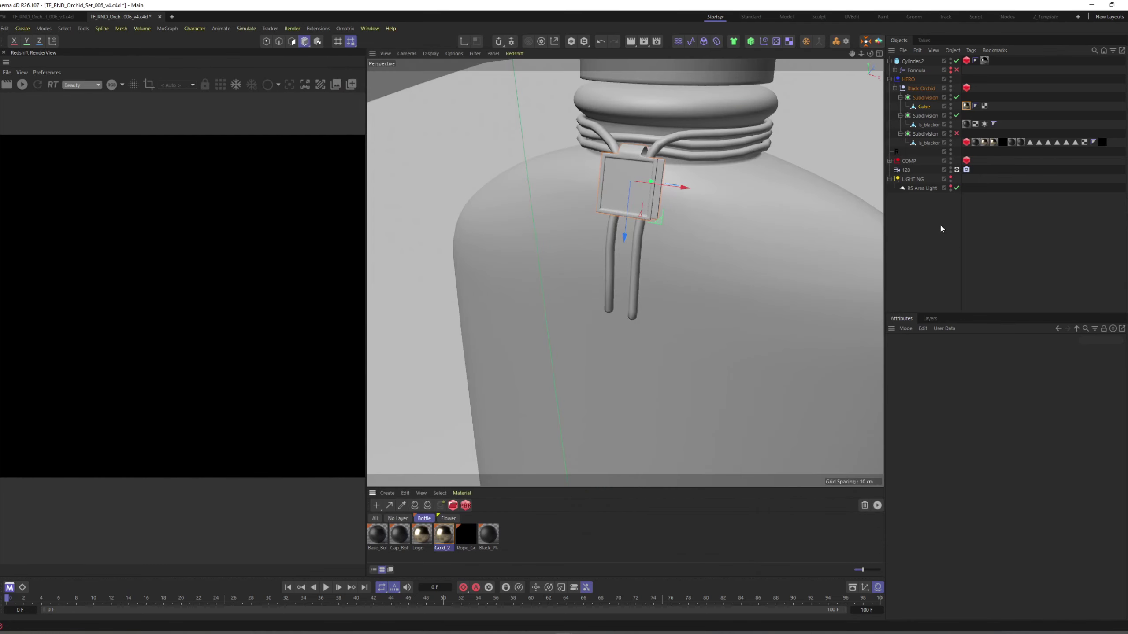
# Step: Enlarge the Redshift RenderView, bring back the wireframe camera view of the bottle and start the interactive render
pyautogui.click(939, 223)
pyautogui.scroll(-10, 668, 257)
pyautogui.moveTo(668, 257)
pyautogui.keyDown('alt'); pyautogui.mouseDown()
pyautogui.moveTo(748, 222)
pyautogui.moveTo(665, 263)
pyautogui.mouseUp(); pyautogui.keyUp('alt')
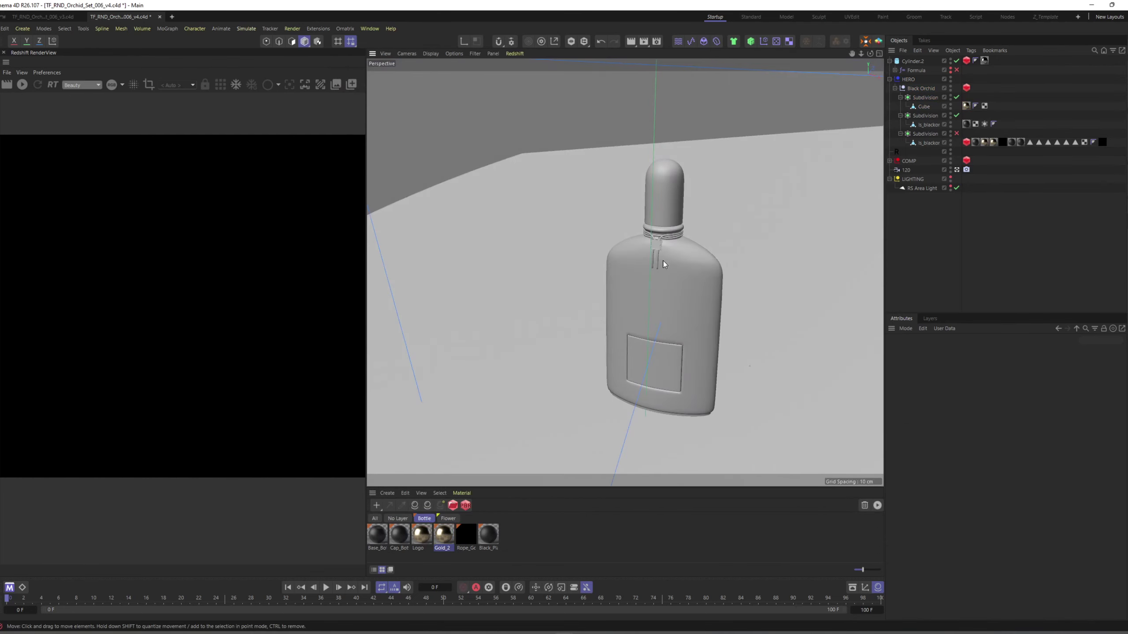
pyautogui.moveTo(364, 373); pyautogui.dragTo(457, 360)
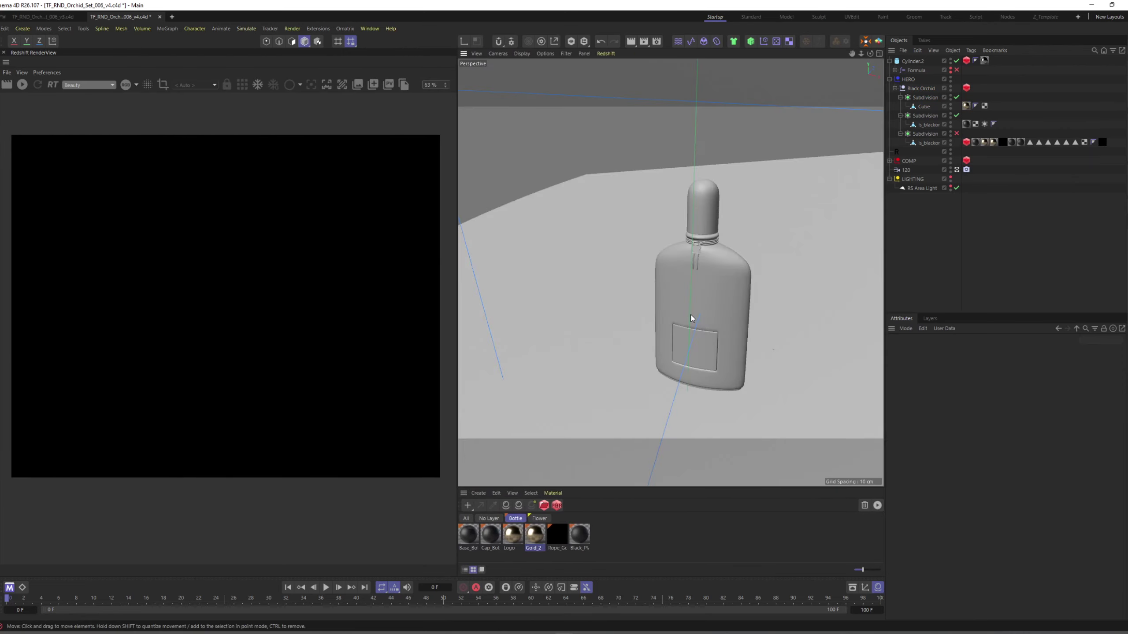
pyautogui.keyDown('alt'); pyautogui.moveTo(693, 318); pyautogui.dragTo(718, 276, button='right'); pyautogui.keyUp('alt')
pyautogui.middleClick(657, 285)
pyautogui.middleClick(597, 282)
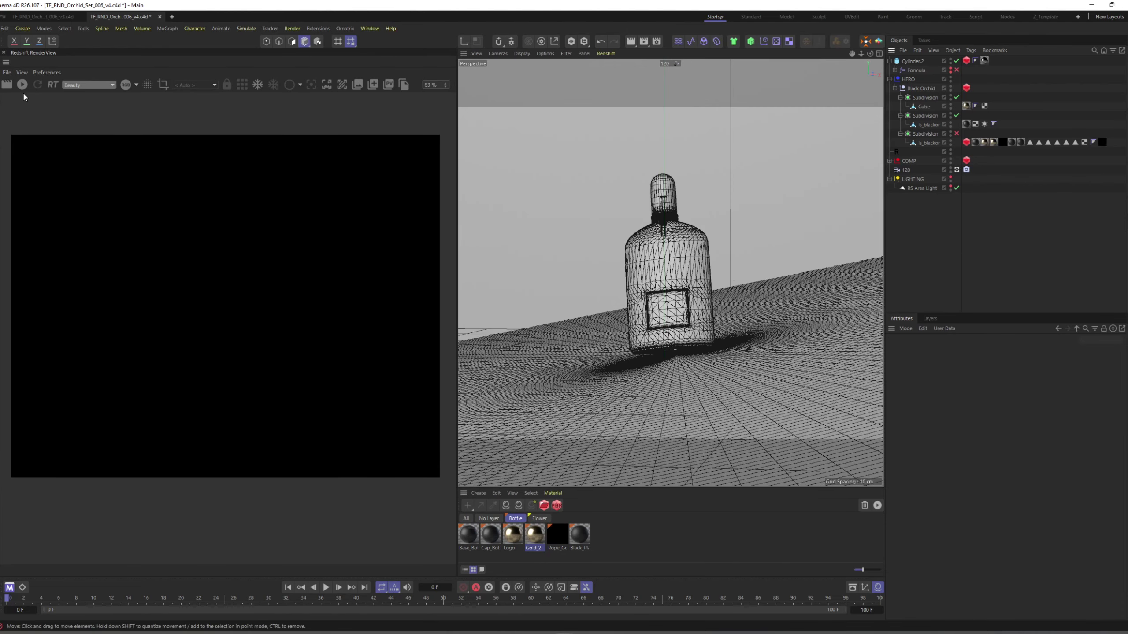
pyautogui.click(22, 85)
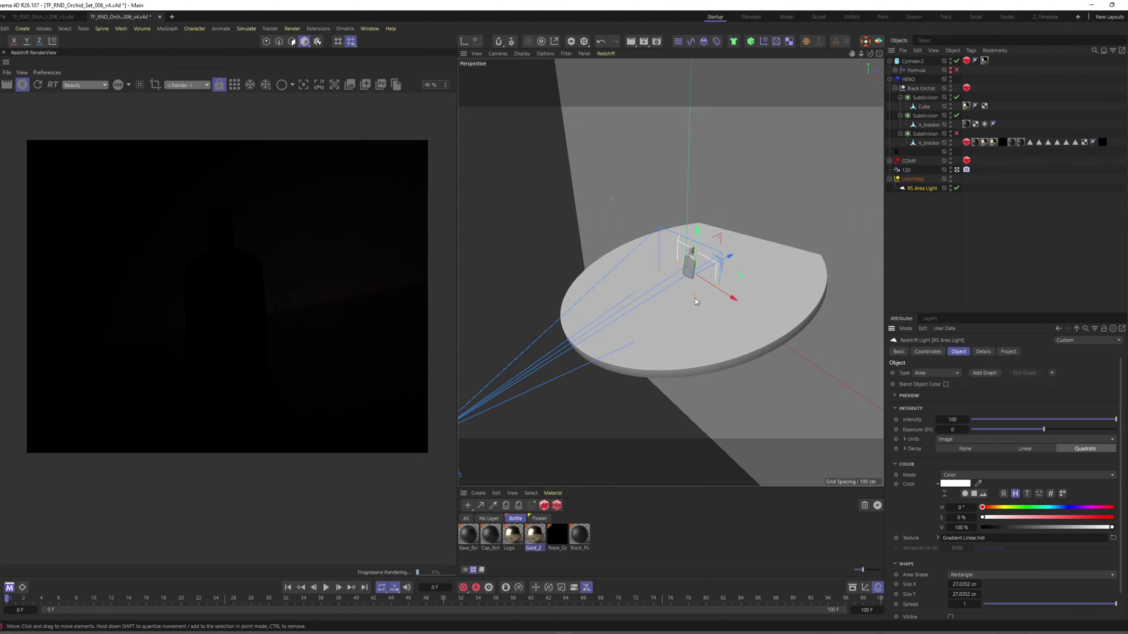
# Step: Position the RS Area Light in front of the bottle and scale it up to about 142 cm per side
pyautogui.keyDown('alt'); pyautogui.moveTo(710, 267); pyautogui.dragTo(627, 302); pyautogui.keyUp('alt')
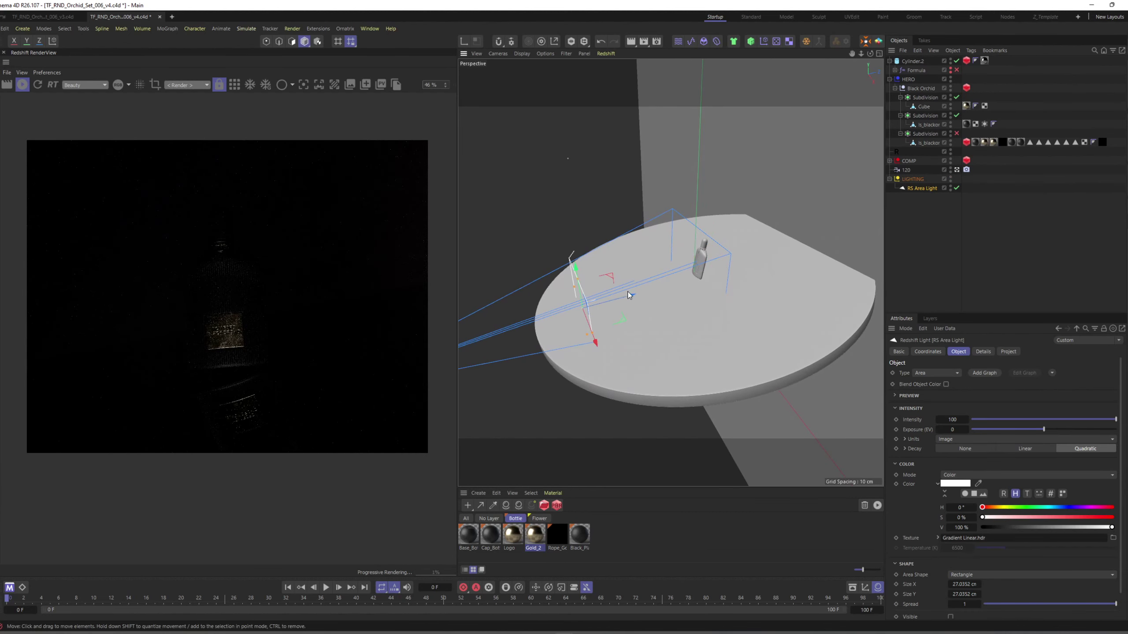
pyautogui.keyDown('alt'); pyautogui.moveTo(792, 341); pyautogui.dragTo(767, 345); pyautogui.keyUp('alt')
pyautogui.press('t')
pyautogui.moveTo(637, 310); pyautogui.dragTo(800, 293)
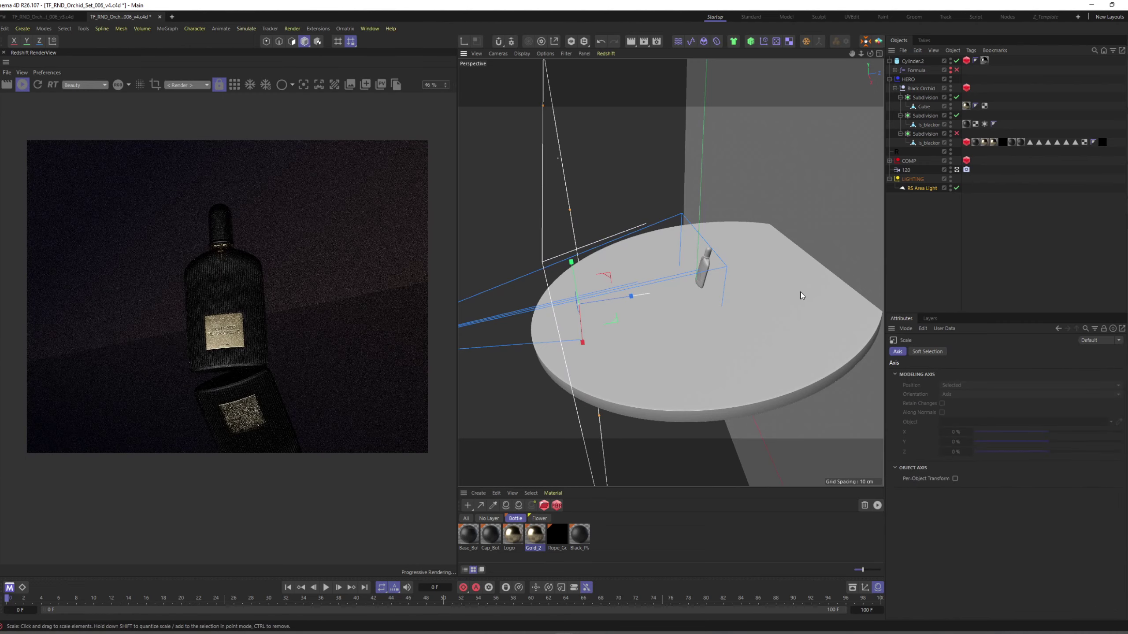
pyautogui.keyDown('alt'); pyautogui.moveTo(624, 296); pyautogui.dragTo(671, 311); pyautogui.keyUp('alt')
pyautogui.scroll(-5, 662, 295)
pyautogui.press('e')
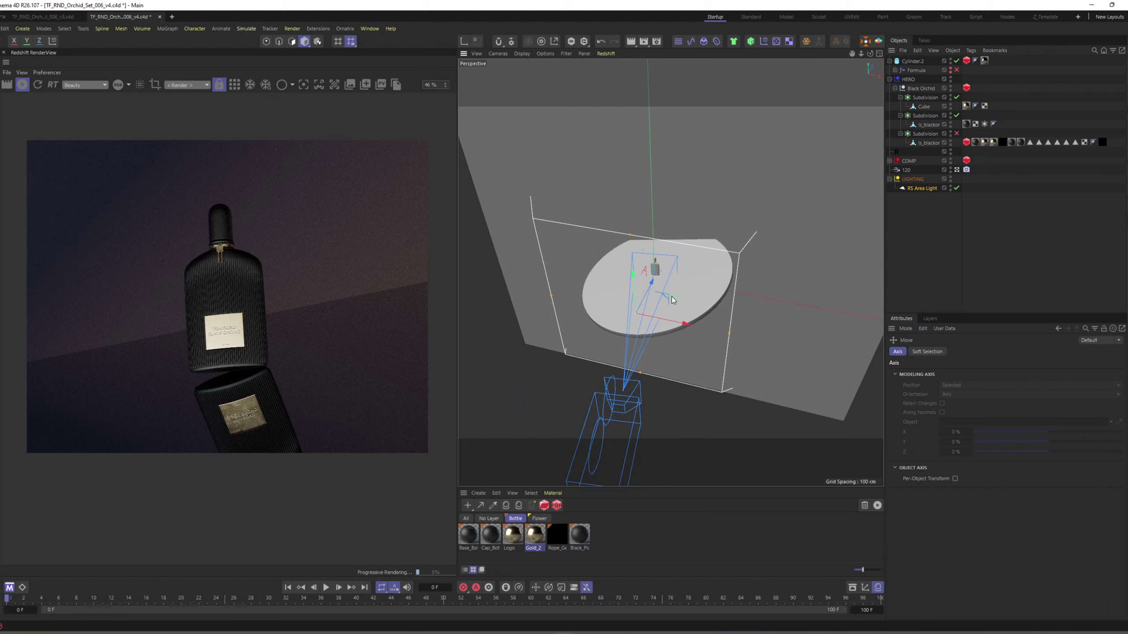
pyautogui.keyDown('alt'); pyautogui.moveTo(668, 296); pyautogui.dragTo(749, 260); pyautogui.keyUp('alt')
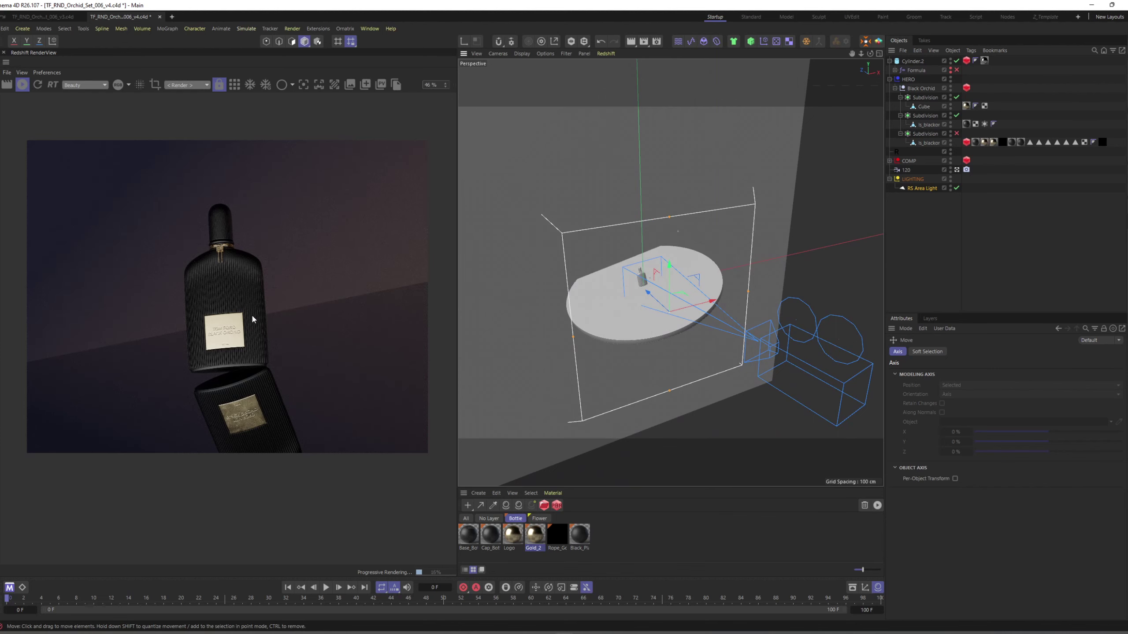
# Step: Set a render region around the upright bottle in the Redshift RenderView
pyautogui.scroll(3, 235, 306)
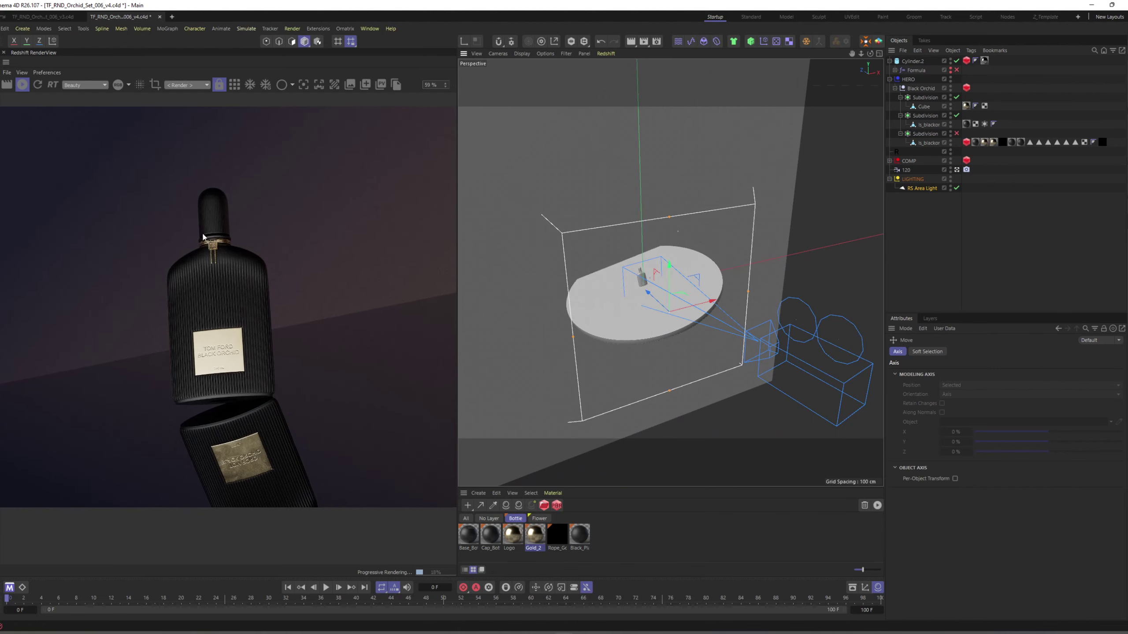
pyautogui.keyDown('ctrl'); pyautogui.moveTo(137, 170); pyautogui.dragTo(290, 415); pyautogui.keyUp('ctrl')
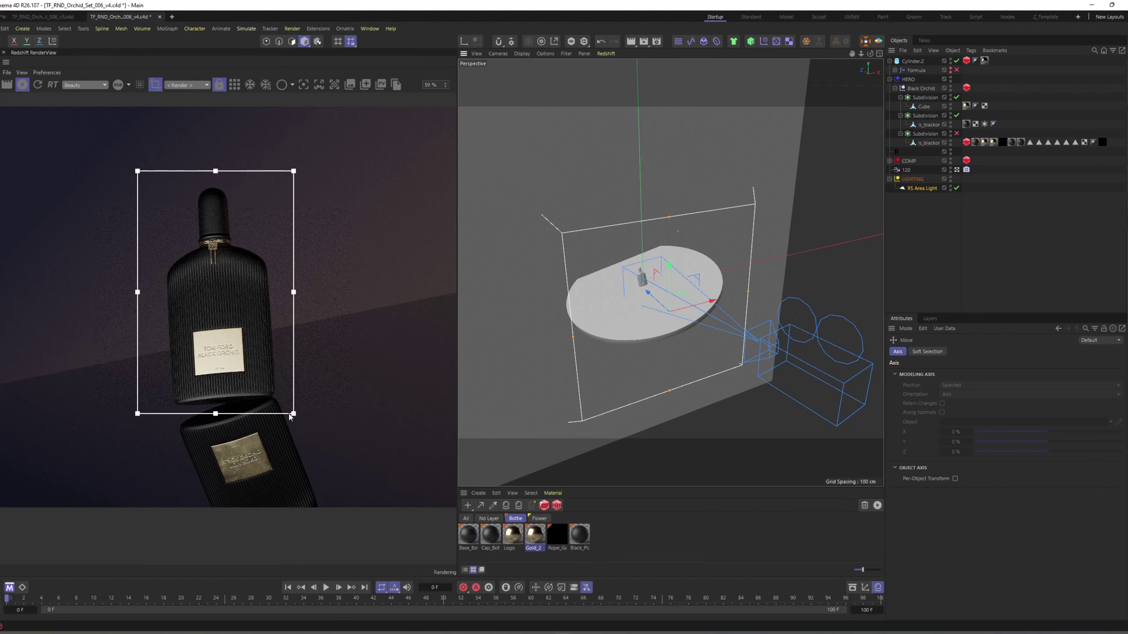
pyautogui.scroll(2, 667, 284)
# Step: Add a Target tag to the RS Area Light and show the light's object properties
pyautogui.keyDown('alt'); pyautogui.moveTo(667, 285); pyautogui.dragTo(621, 303); pyautogui.keyUp('alt')
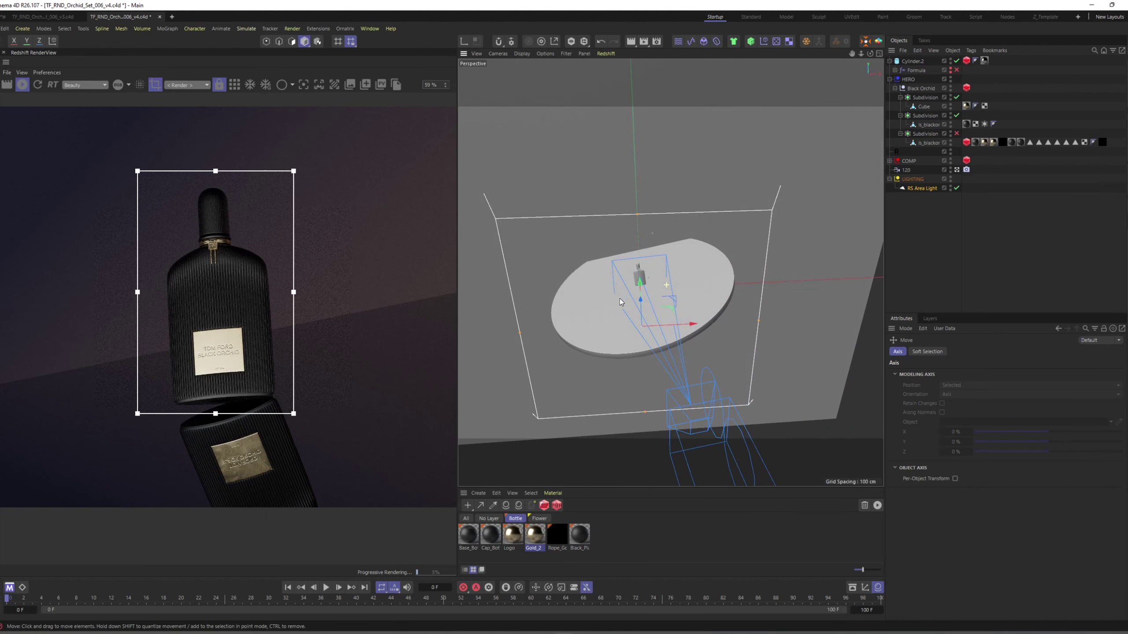
pyautogui.rightClick(926, 189)
pyautogui.click(914, 189)
pyautogui.rightClick(926, 191)
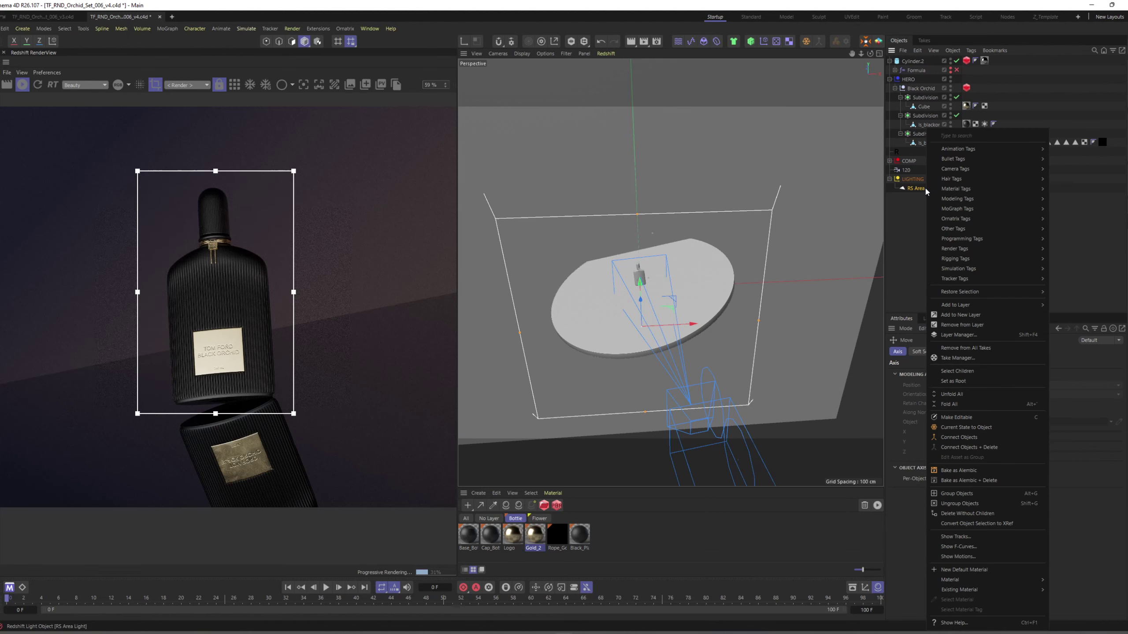
pyautogui.click(921, 201)
pyautogui.click(921, 190)
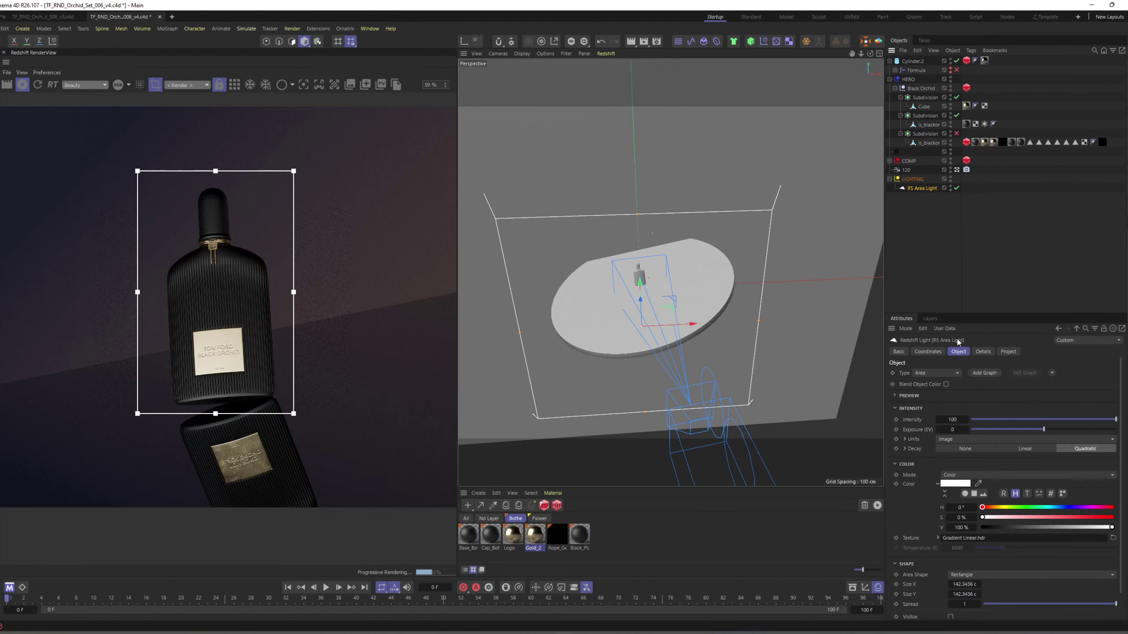
pyautogui.click(1052, 373)
pyautogui.click(1060, 385)
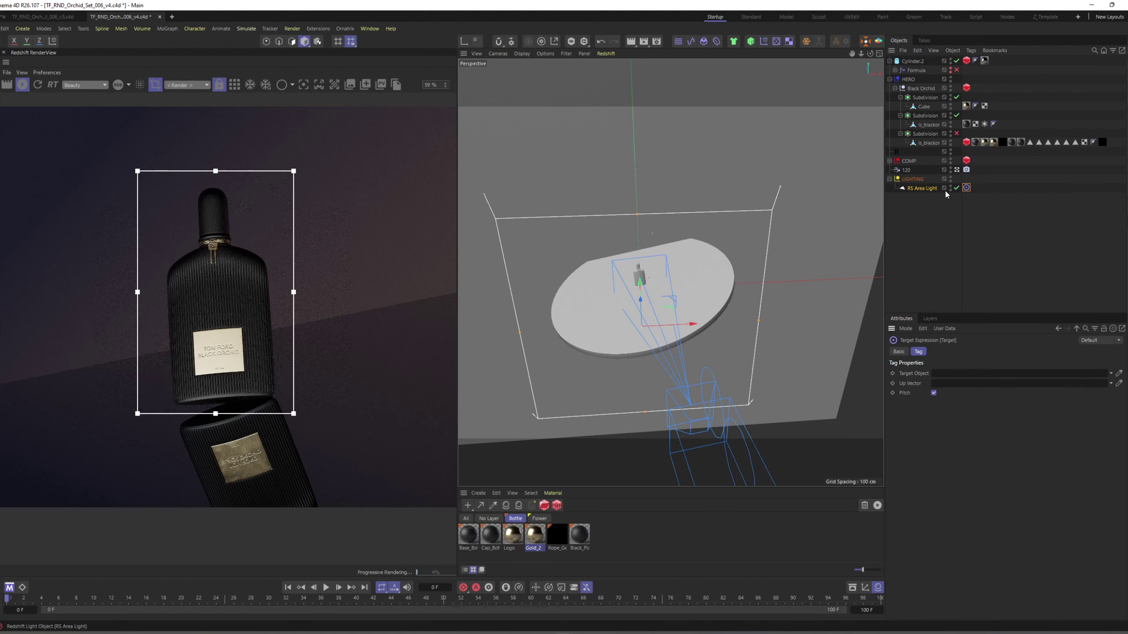
pyautogui.click(925, 191)
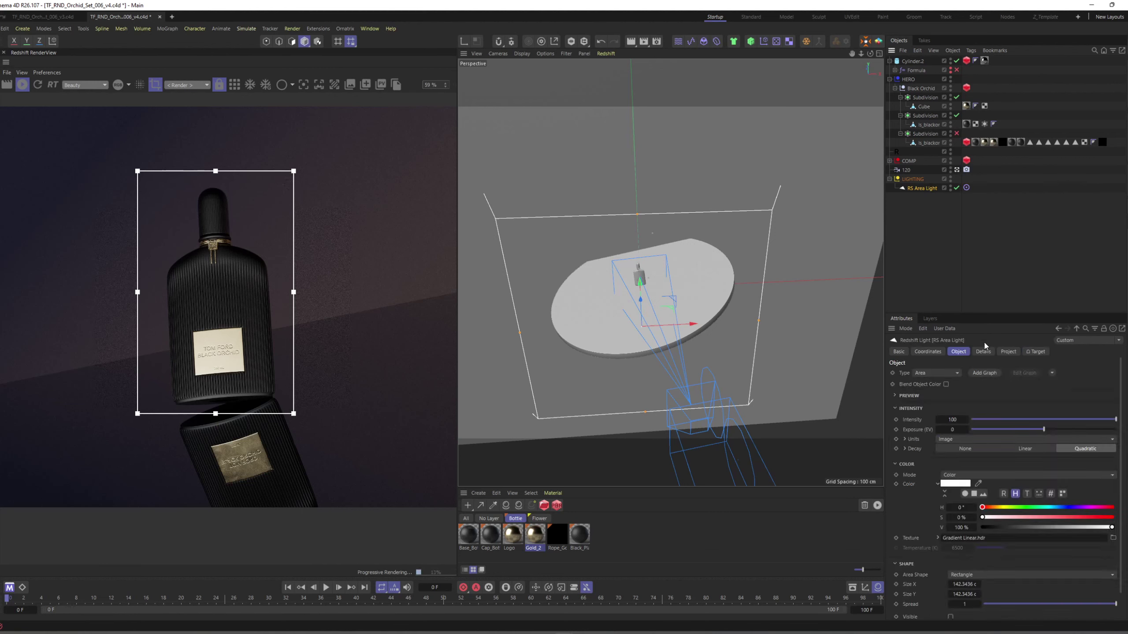
# Step: Assign the Black Orchid null as the target object of the RS Area Light's Target tag
pyautogui.click(1052, 374)
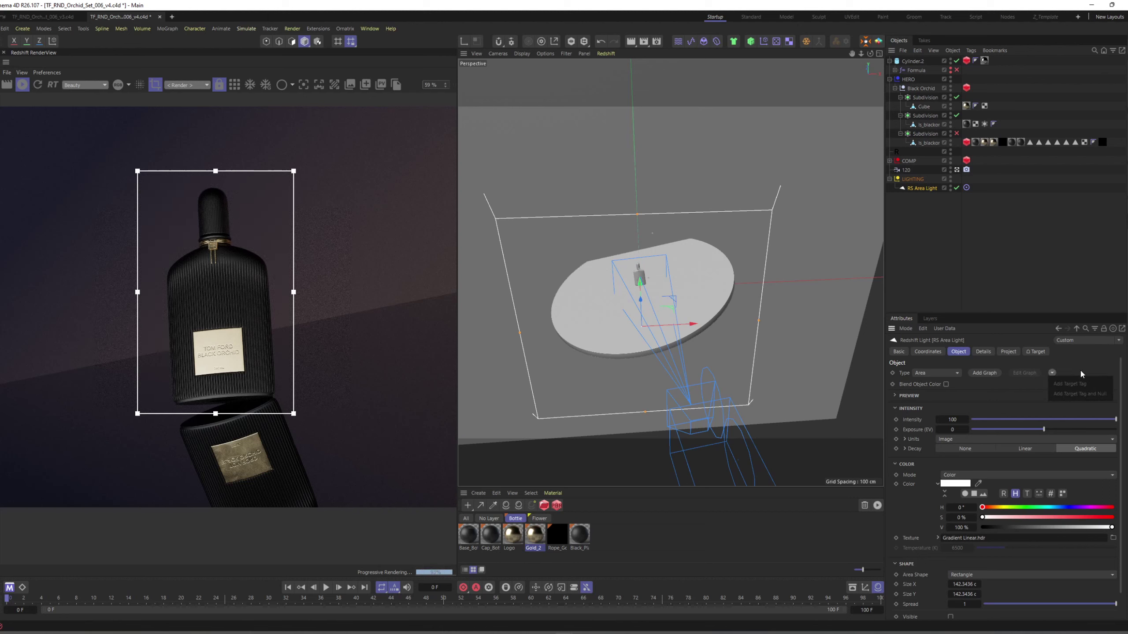
pyautogui.click(1081, 373)
pyautogui.click(966, 189)
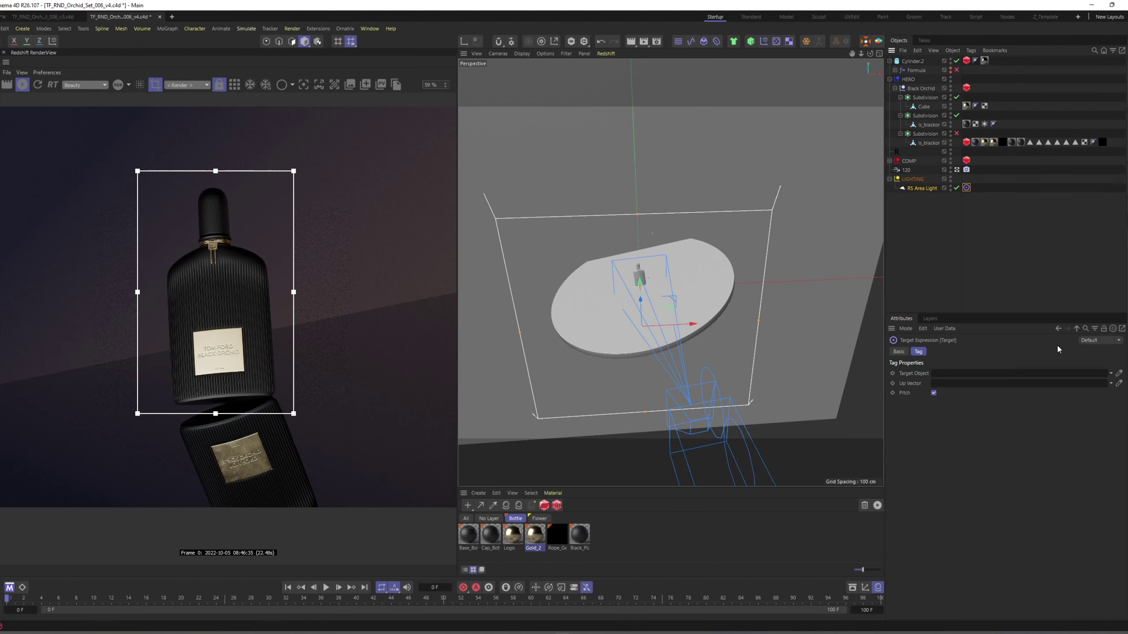
pyautogui.click(1119, 373)
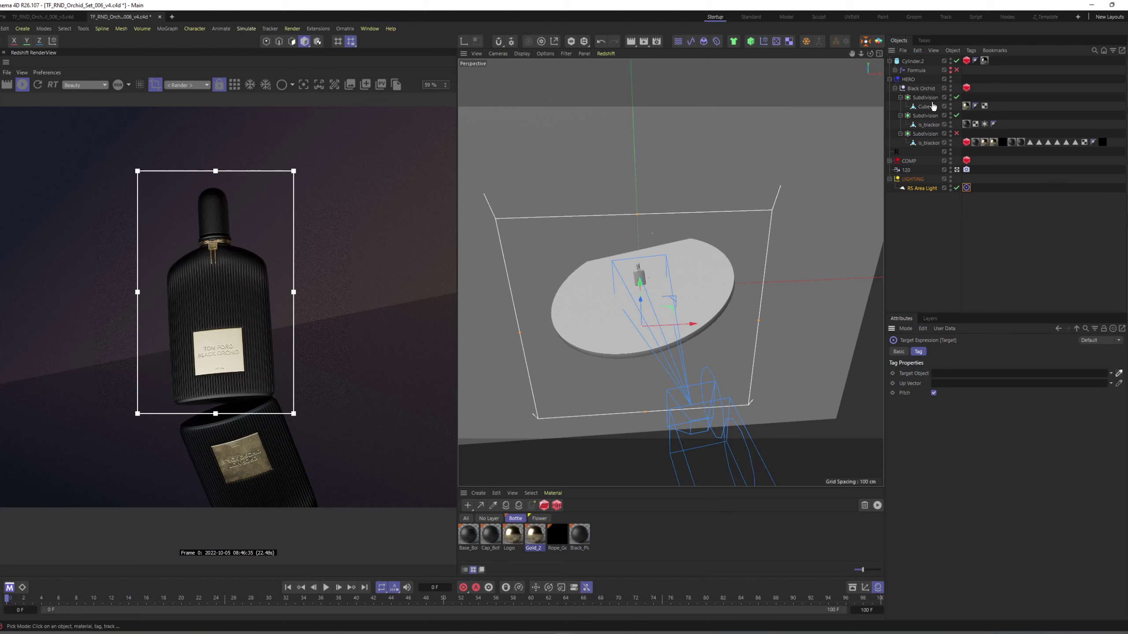
pyautogui.click(924, 90)
# Step: Collapse the Black Orchid hierarchy in the object list, select its null and frame the bottle in the viewport
pyautogui.click(900, 98)
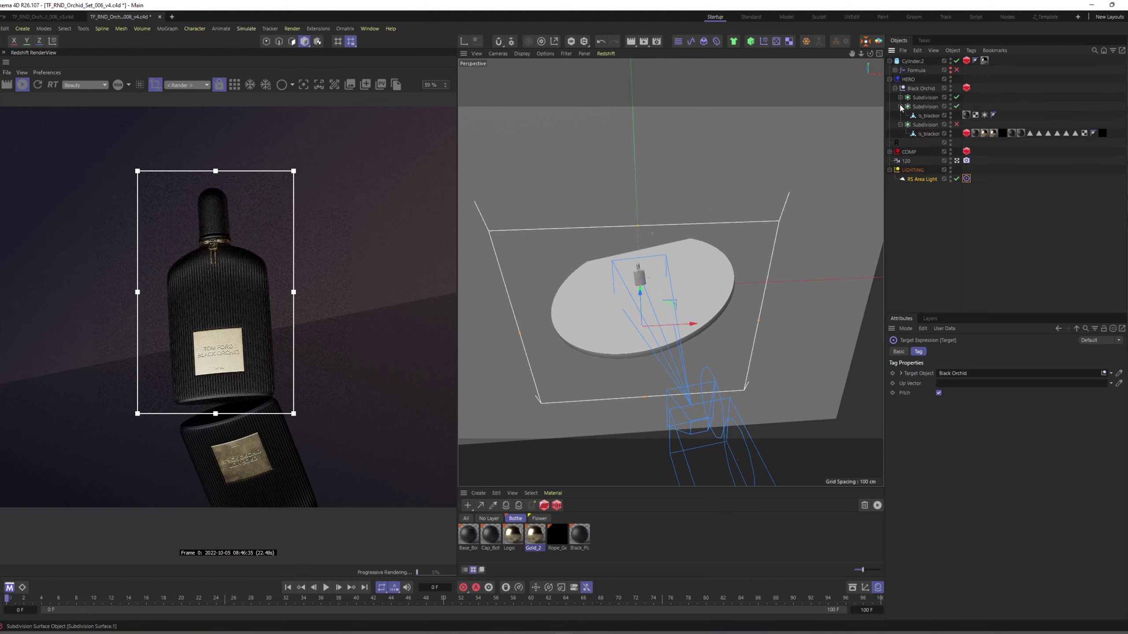
pyautogui.click(900, 107)
pyautogui.click(900, 115)
pyautogui.click(895, 89)
pyautogui.click(909, 89)
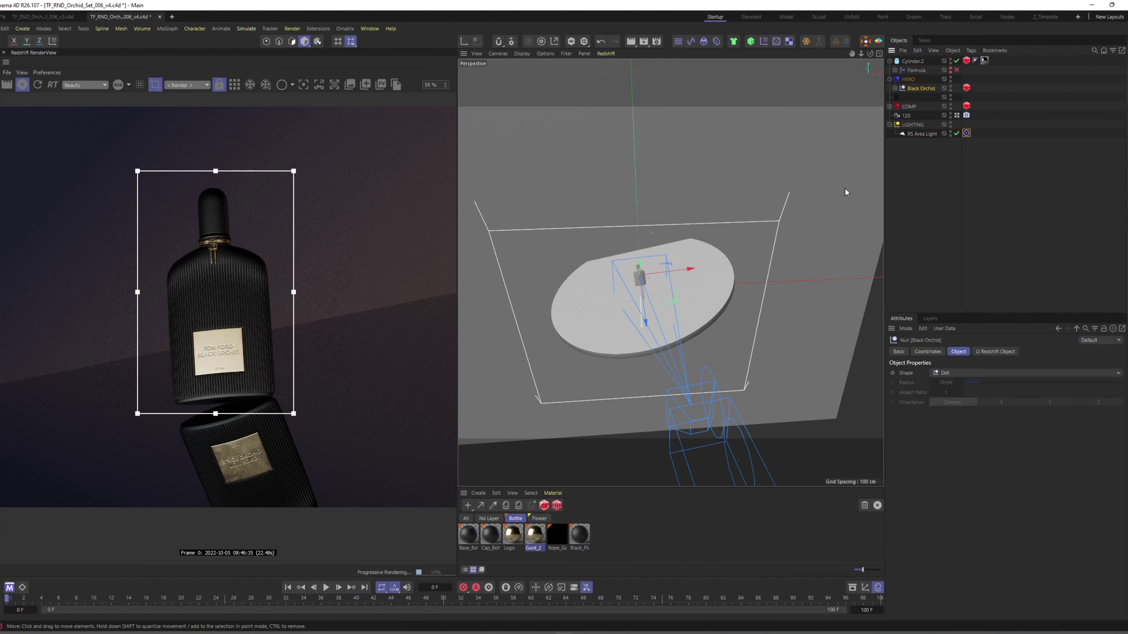
pyautogui.press('o')
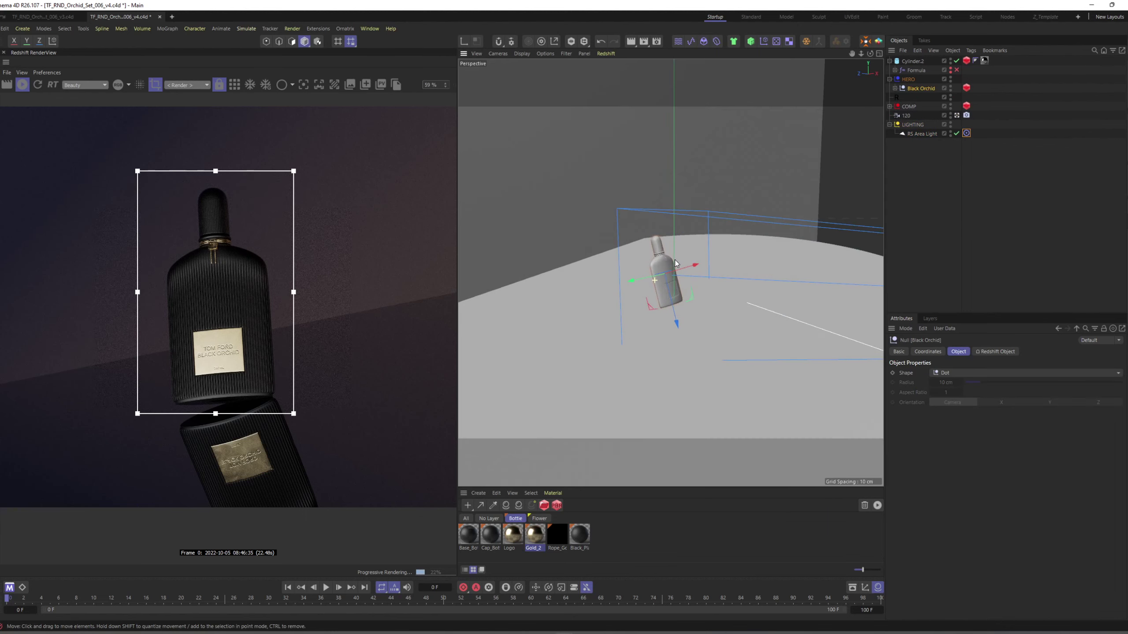
pyautogui.press('h')
# Step: Expand the RS Area Light's texture settings and examine an enlarged preview of Gradient Linear.hdr in its tex folder
pyautogui.click(921, 134)
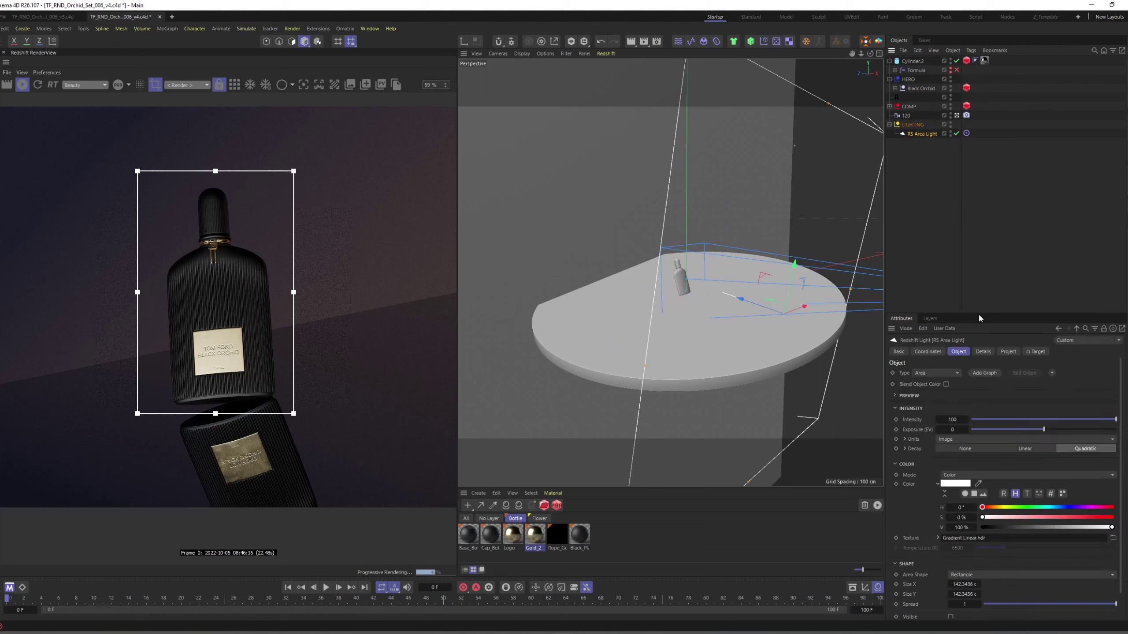
pyautogui.moveTo(980, 316); pyautogui.dragTo(981, 215)
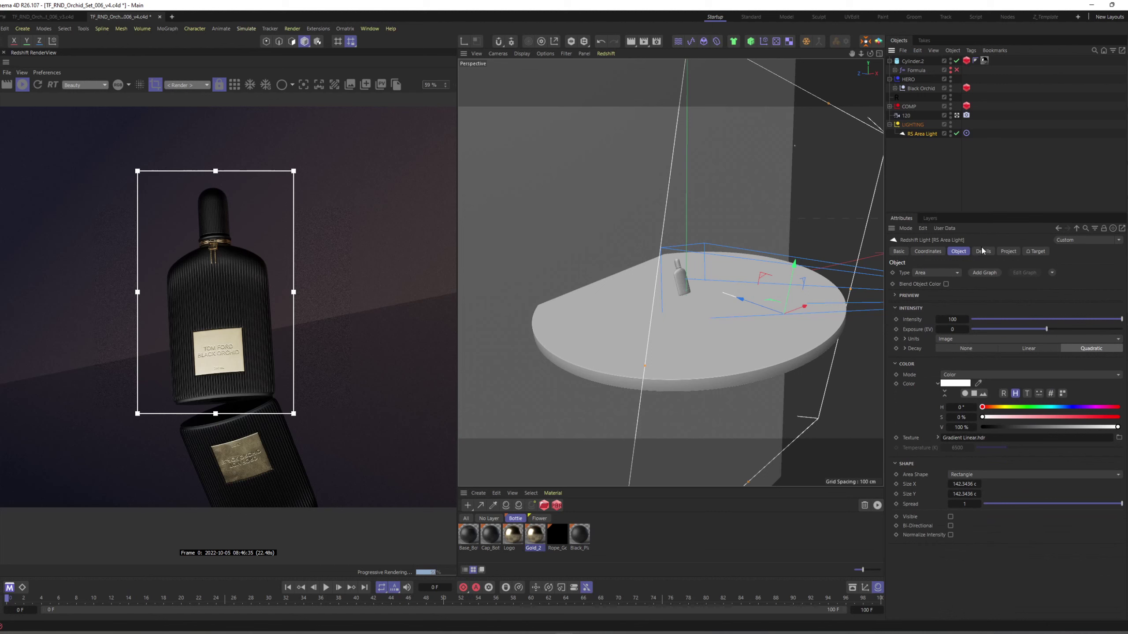
pyautogui.click(938, 438)
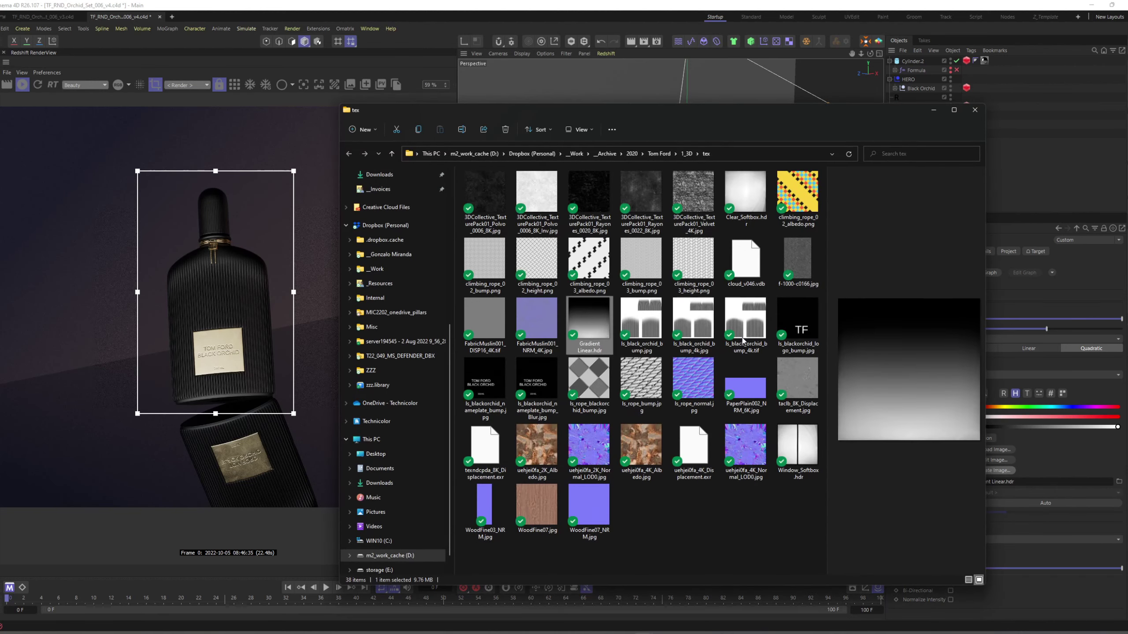
pyautogui.moveTo(826, 337); pyautogui.dragTo(522, 339)
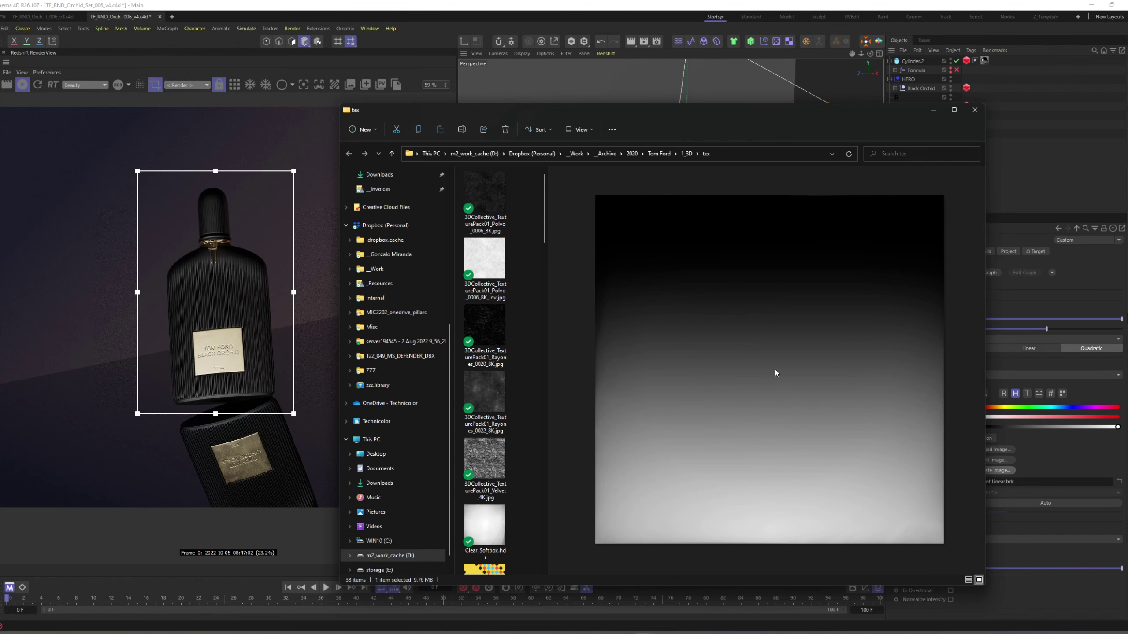
pyautogui.click(249, 345)
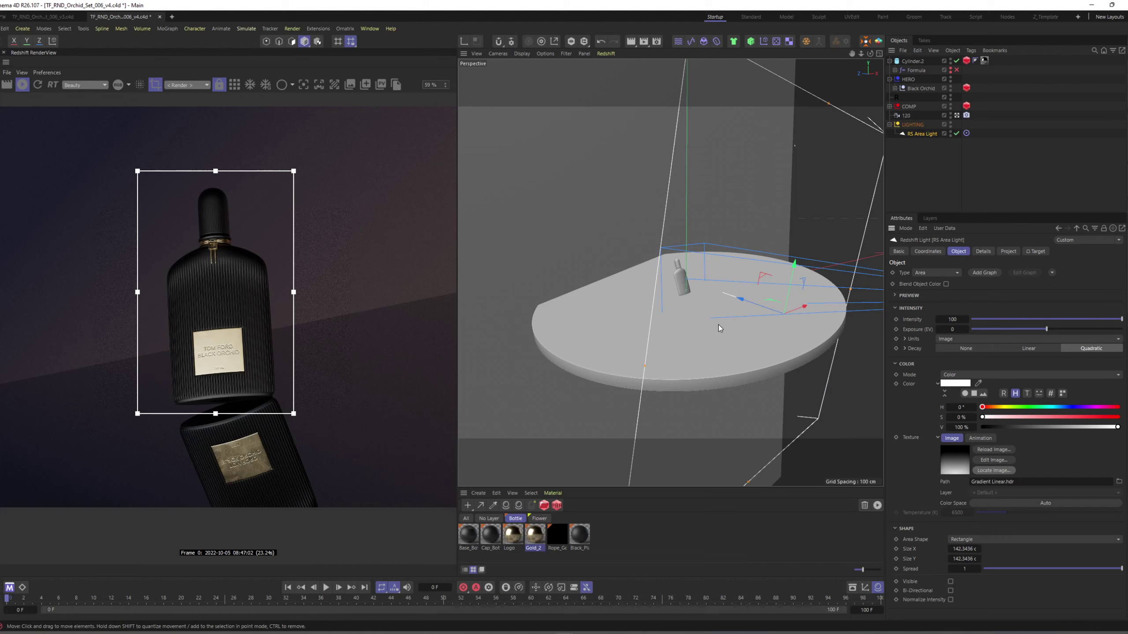
# Step: Scale the RS Area Light down uniformly to about 51 cm per side and turn off the render region
pyautogui.keyDown('alt'); pyautogui.moveTo(768, 299); pyautogui.dragTo(653, 342); pyautogui.keyUp('alt')
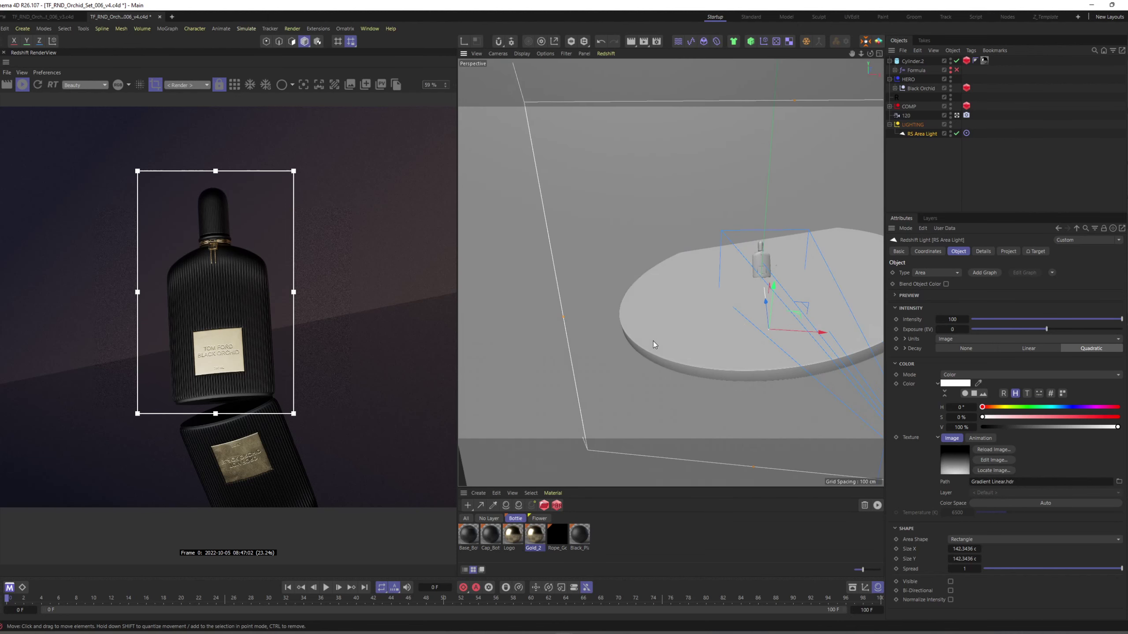
pyautogui.keyDown('alt'); pyautogui.moveTo(744, 344); pyautogui.dragTo(713, 317); pyautogui.keyUp('alt')
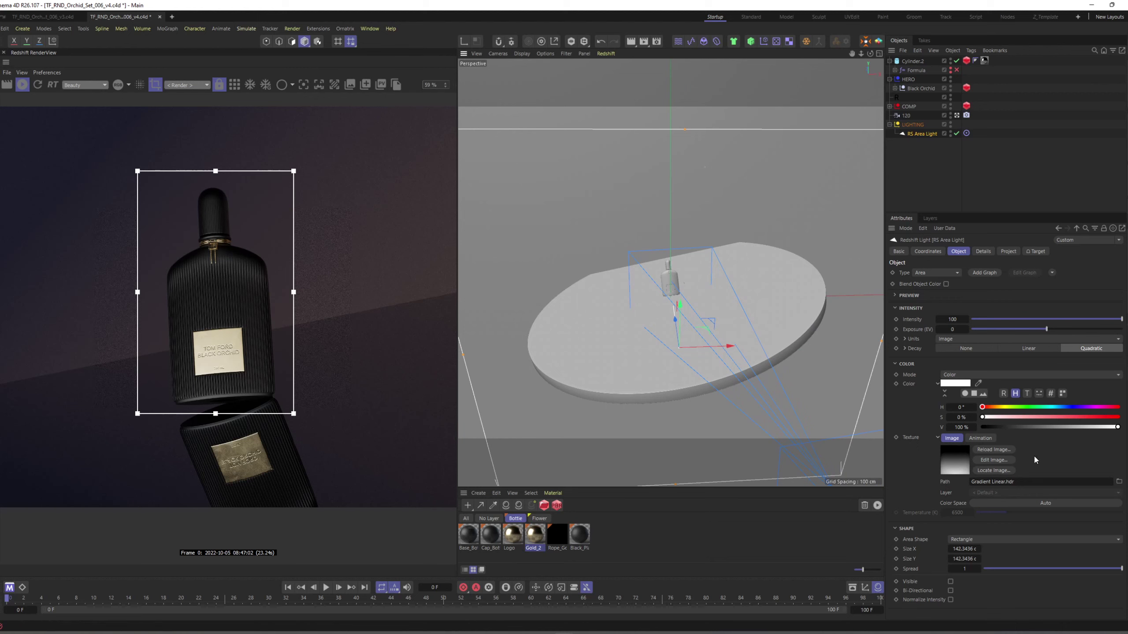
pyautogui.moveTo(676, 316)
pyautogui.keyDown('alt'); pyautogui.mouseDown()
pyautogui.moveTo(712, 307)
pyautogui.moveTo(686, 319)
pyautogui.mouseUp(); pyautogui.keyUp('alt')
pyautogui.press('t')
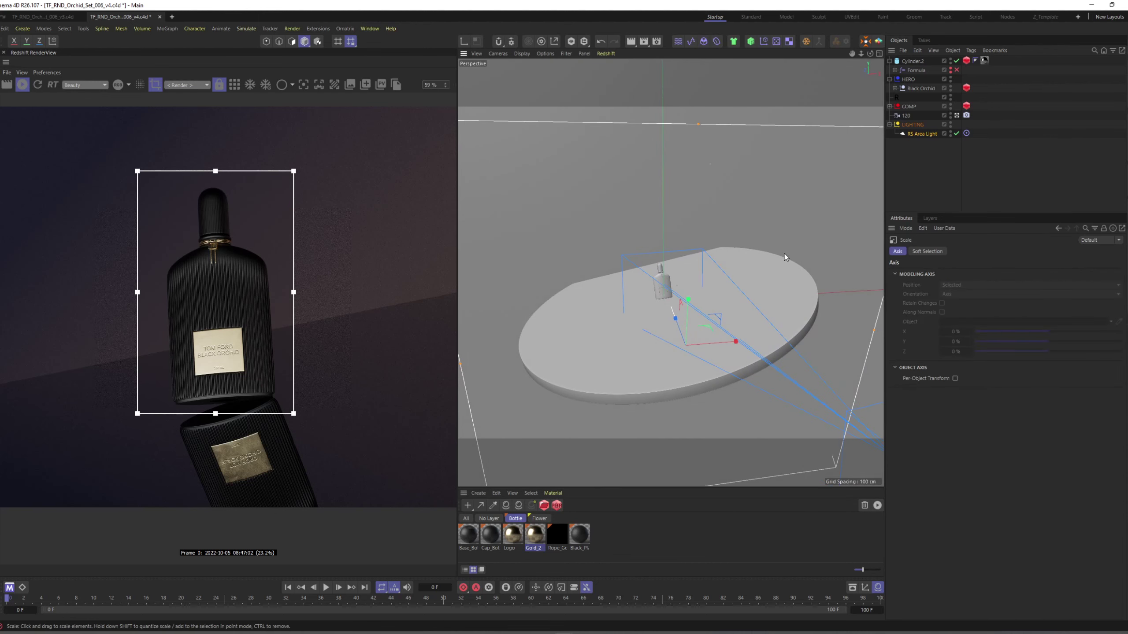
pyautogui.moveTo(626, 340); pyautogui.dragTo(679, 342)
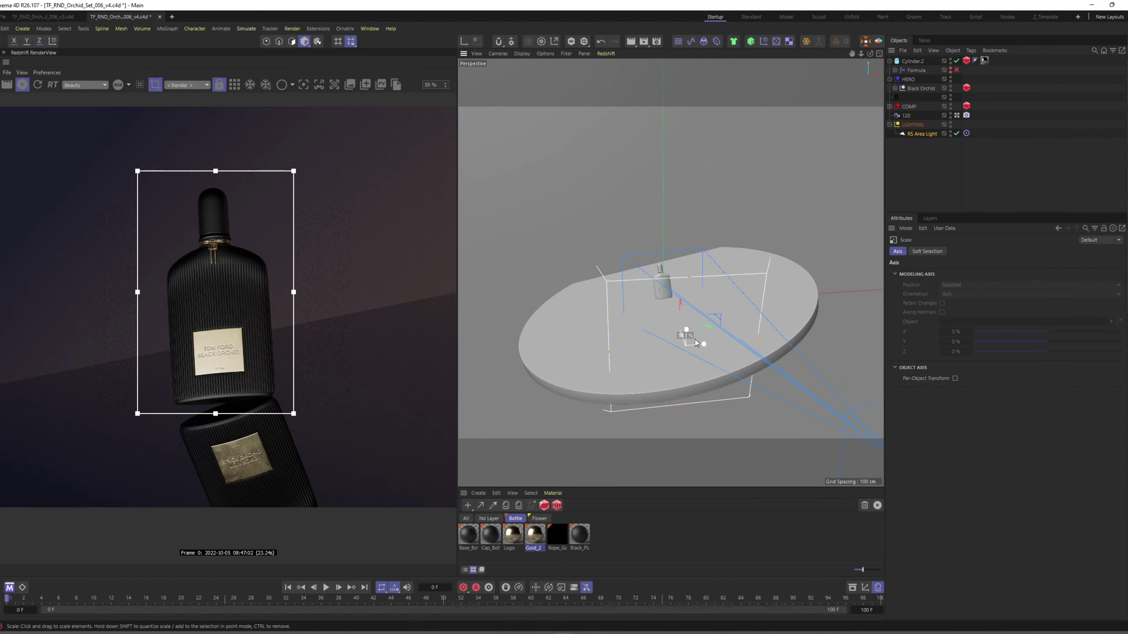
pyautogui.press('e')
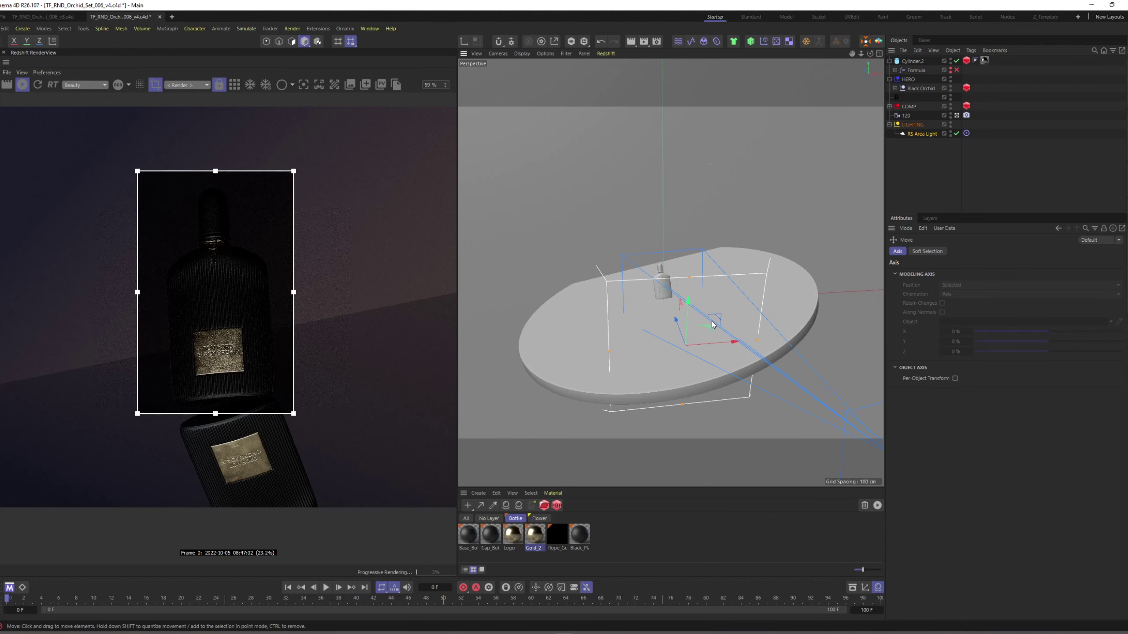
pyautogui.moveTo(713, 325)
pyautogui.keyDown('alt'); pyautogui.mouseDown()
pyautogui.moveTo(708, 306)
pyautogui.moveTo(731, 301)
pyautogui.moveTo(666, 378)
pyautogui.moveTo(735, 265)
pyautogui.moveTo(701, 307)
pyautogui.mouseUp(); pyautogui.keyUp('alt')
pyautogui.click(155, 87)
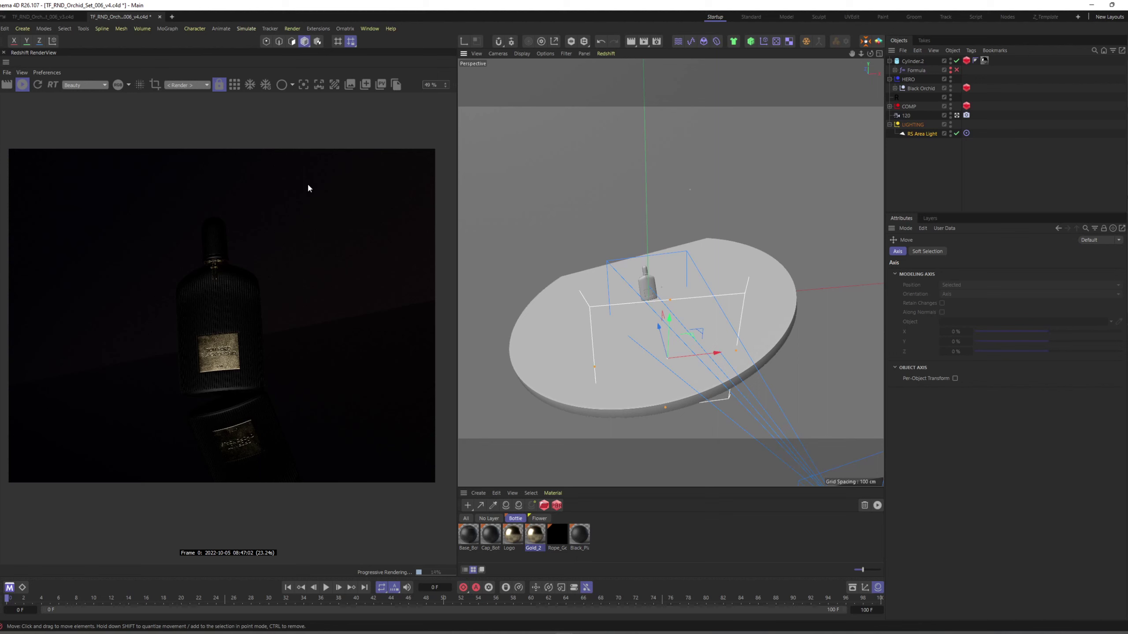
# Step: Switch to the browser, examine the finished Black Orchid image as lighting reference, and return to Cinema 4D
pyautogui.moveTo(506, 630)
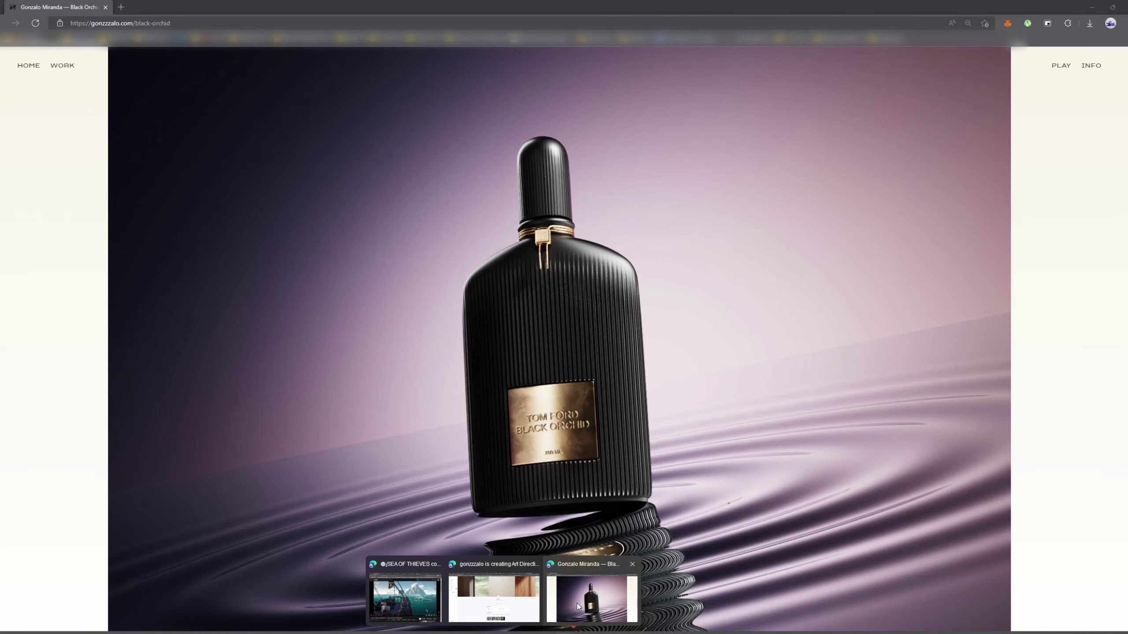
pyautogui.click(577, 603)
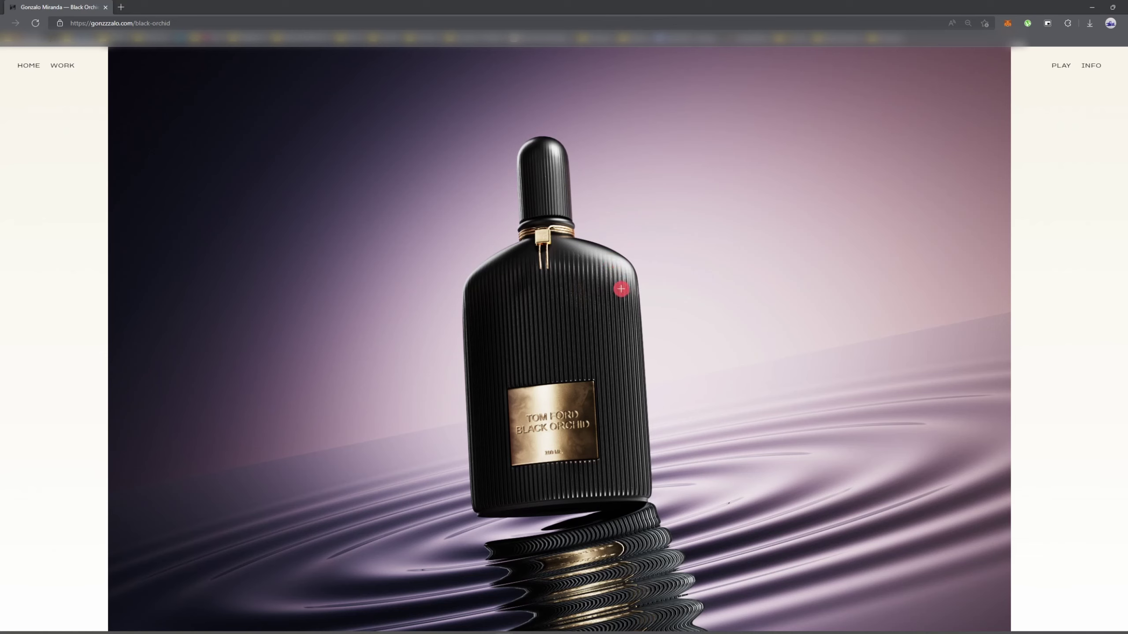
pyautogui.hotkey('alt', 'Tab')
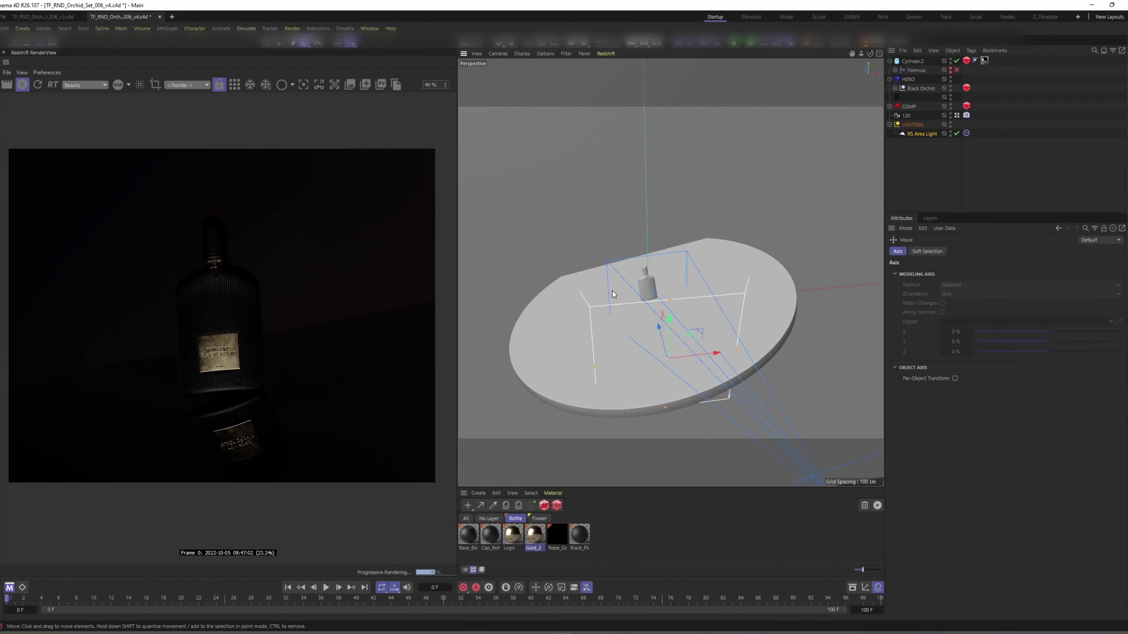
# Step: Move the RS Area Light around behind the bottle and rotate it about 90° so its gradient runs sideways
pyautogui.keyDown('alt'); pyautogui.moveTo(688, 316); pyautogui.dragTo(799, 322); pyautogui.keyUp('alt')
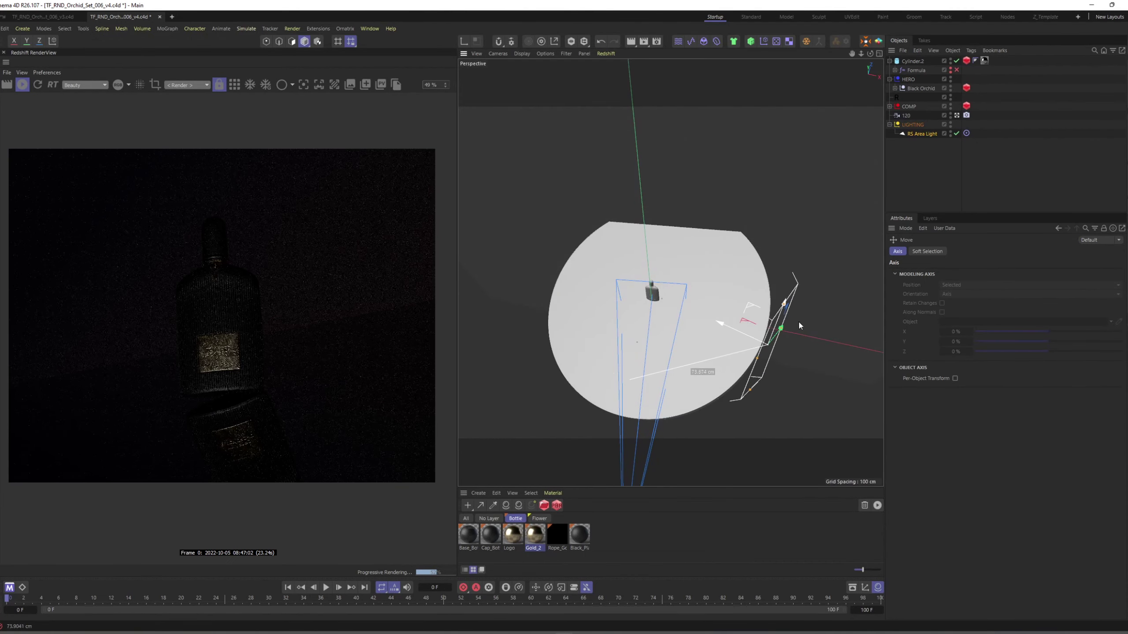
pyautogui.keyDown('alt'); pyautogui.moveTo(701, 302); pyautogui.dragTo(746, 289); pyautogui.keyUp('alt')
pyautogui.moveTo(726, 352); pyautogui.dragTo(665, 353)
pyautogui.press('r')
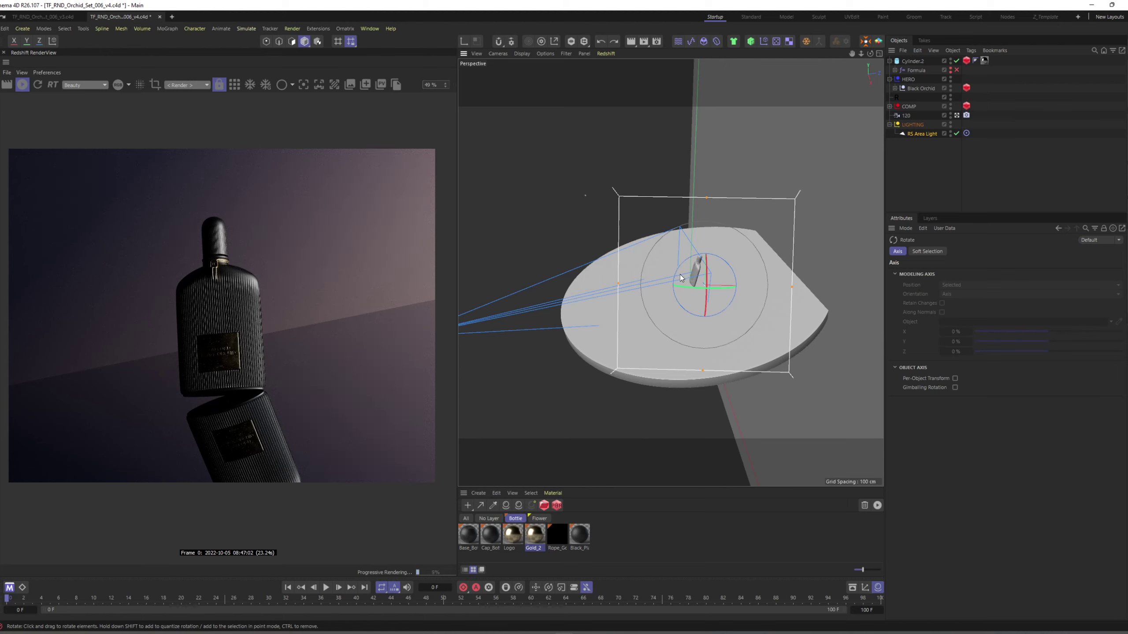
pyautogui.click(614, 41)
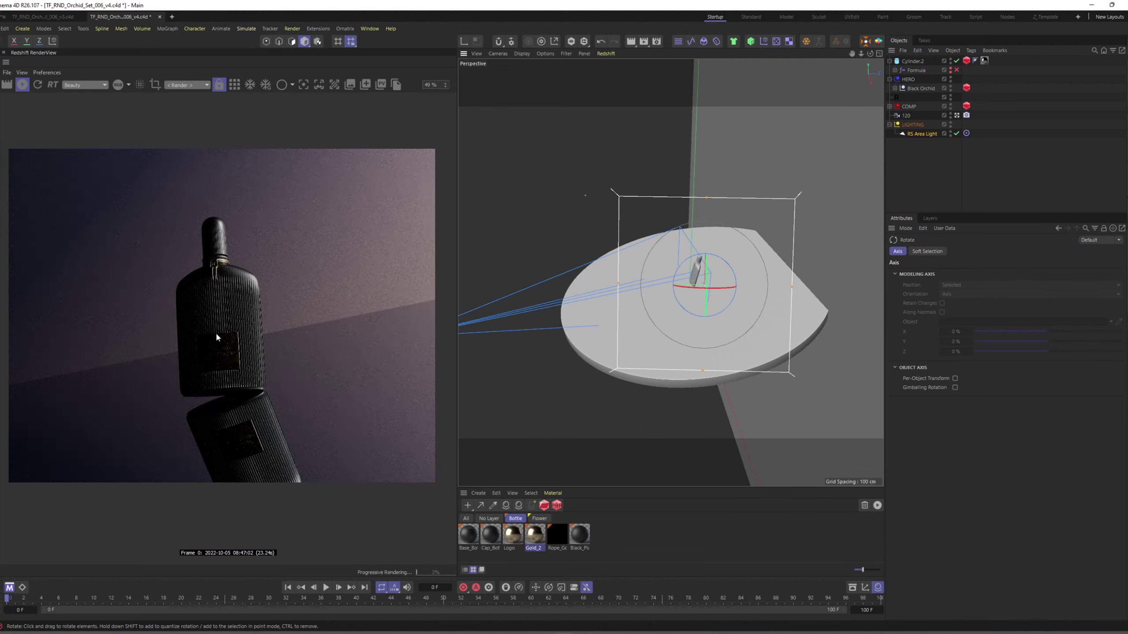
# Step: Reposition the RS Area Light vertically behind the bottle
pyautogui.keyDown('alt'); pyautogui.moveTo(750, 294); pyautogui.dragTo(741, 343); pyautogui.keyUp('alt')
pyautogui.press('e')
pyautogui.keyDown('alt'); pyautogui.moveTo(721, 324); pyautogui.dragTo(687, 251); pyautogui.keyUp('alt')
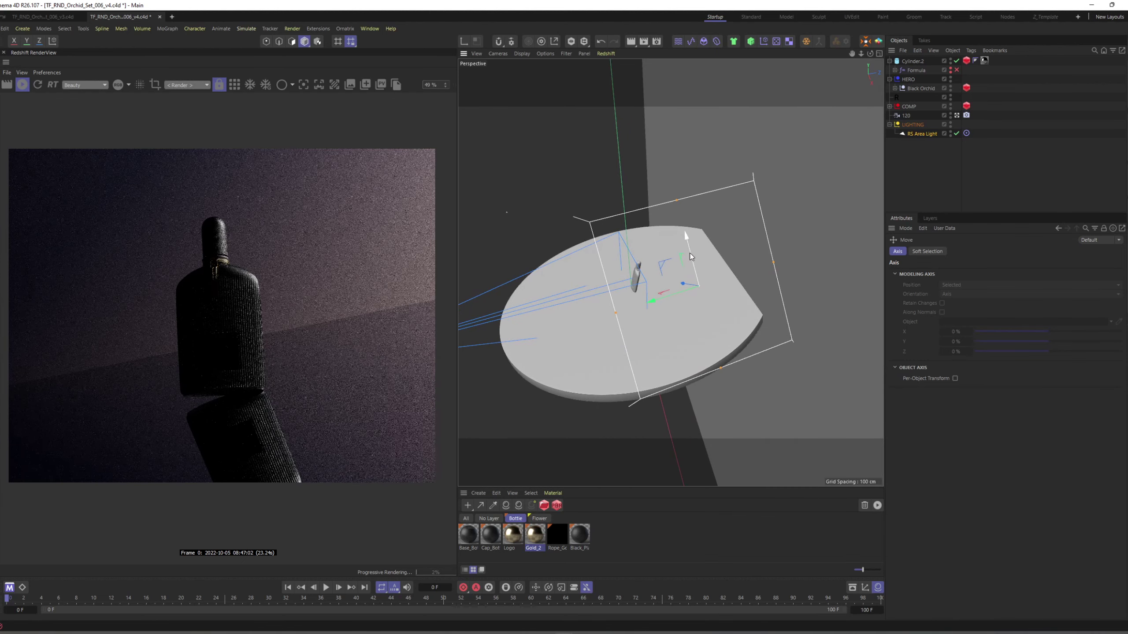
# Step: Set the RS Area Light's intensity to 55 and shift the light farther behind the bottle
pyautogui.click(921, 134)
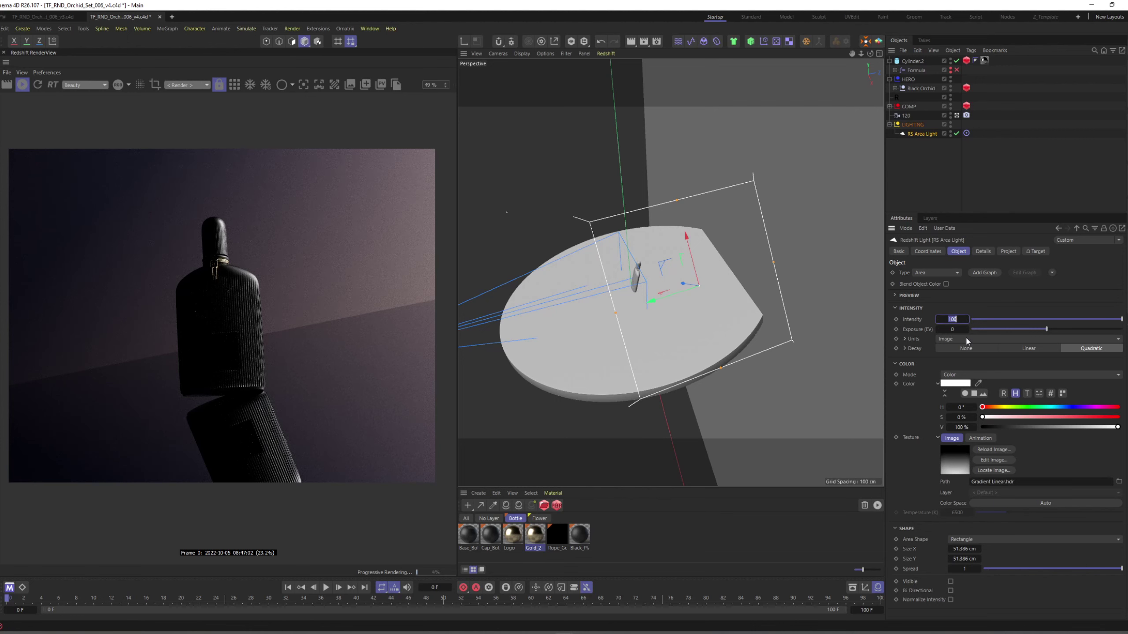
pyautogui.write('77')
pyautogui.press('Return')
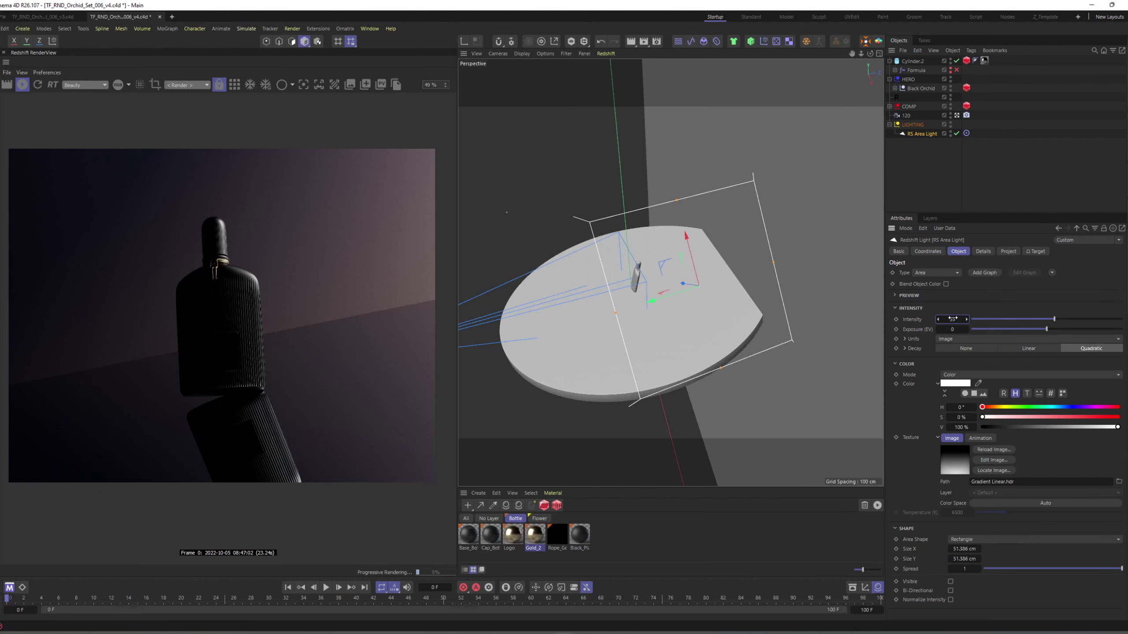
pyautogui.moveTo(951, 318); pyautogui.dragTo(930, 321)
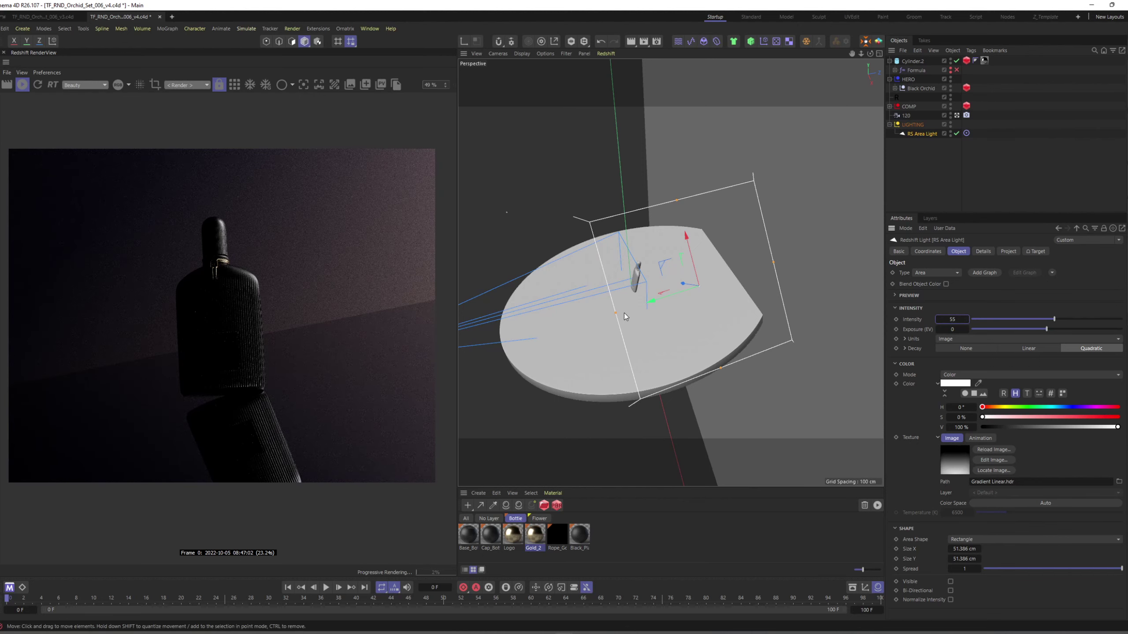
pyautogui.moveTo(624, 313)
pyautogui.keyDown('alt'); pyautogui.mouseDown()
pyautogui.moveTo(663, 295)
pyautogui.moveTo(625, 305)
pyautogui.mouseUp(); pyautogui.keyUp('alt')
# Step: Examine the rim highlights on the bottle's cap and shoulders up close in the Redshift RenderView
pyautogui.scroll(2, 202, 222)
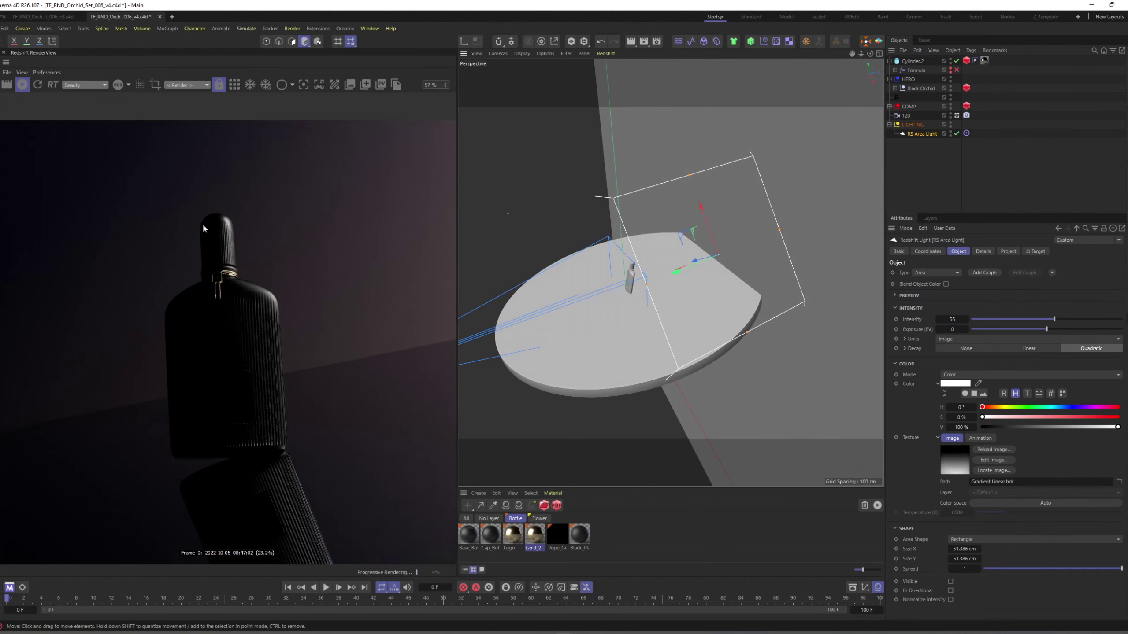
pyautogui.scroll(6, 229, 225)
pyautogui.scroll(-6, 243, 234)
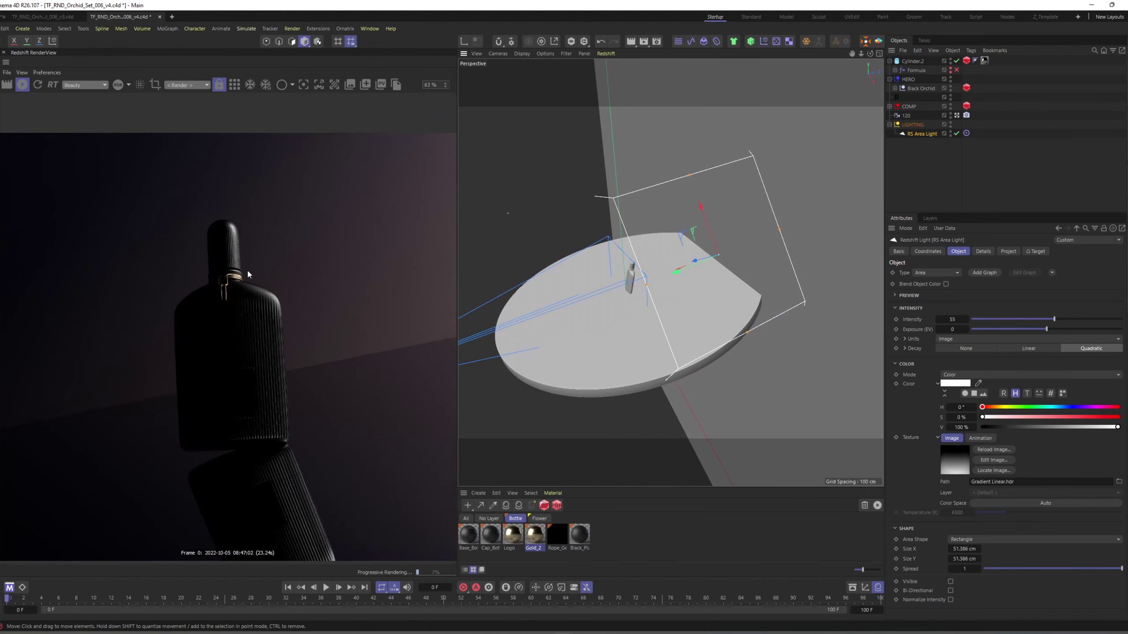
pyautogui.scroll(-1, 248, 280)
pyautogui.scroll(5, 227, 236)
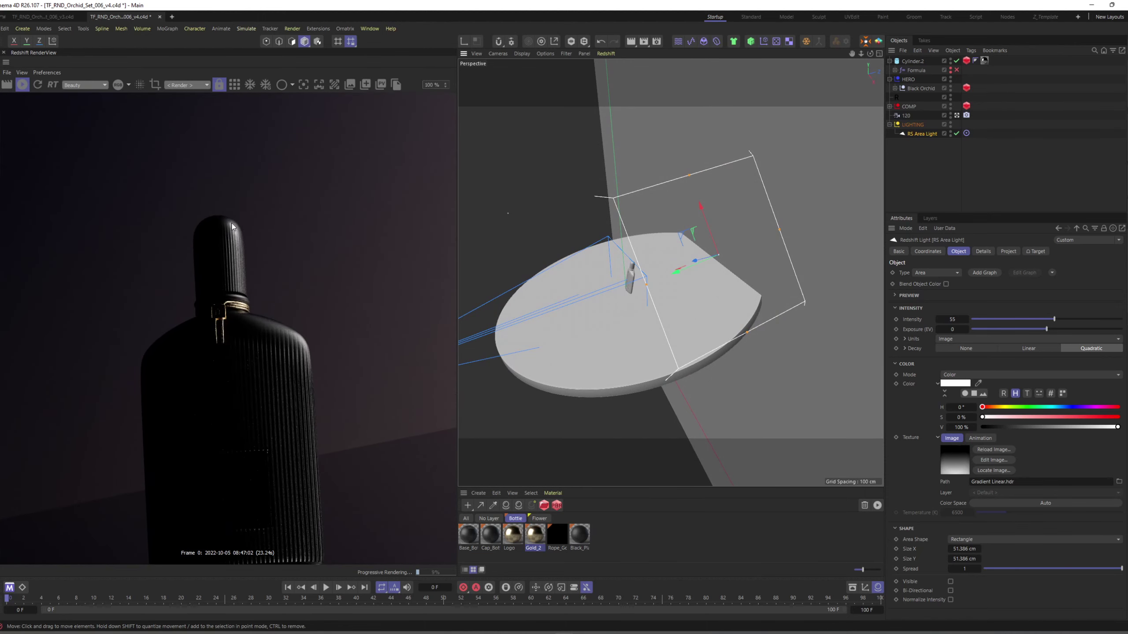
pyautogui.scroll(-1, 234, 248)
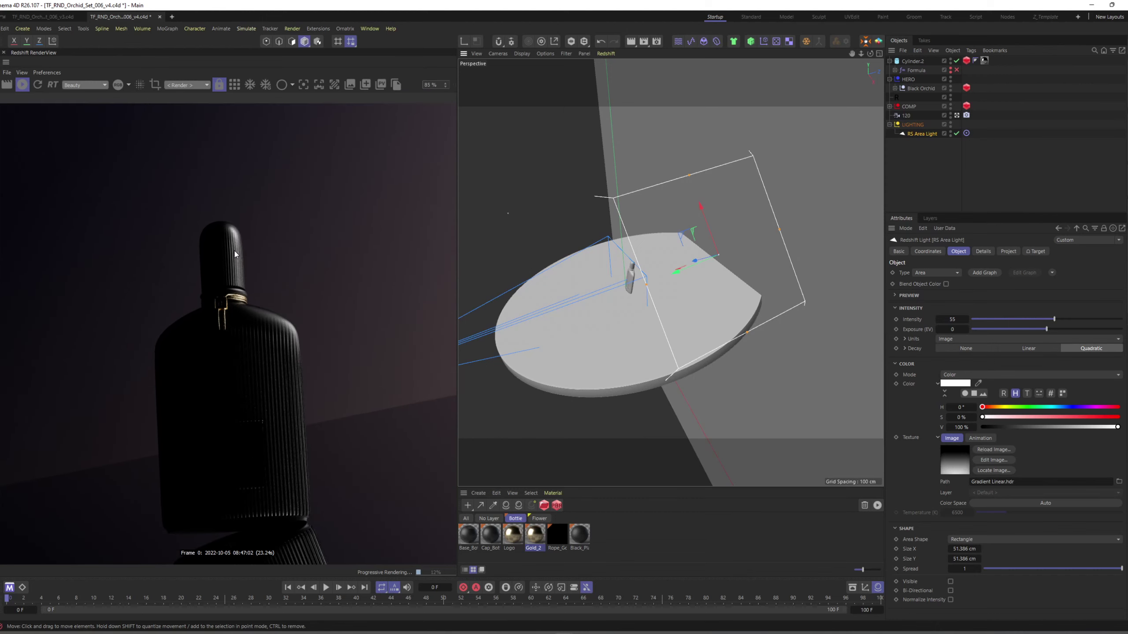
pyautogui.scroll(-3, 230, 266)
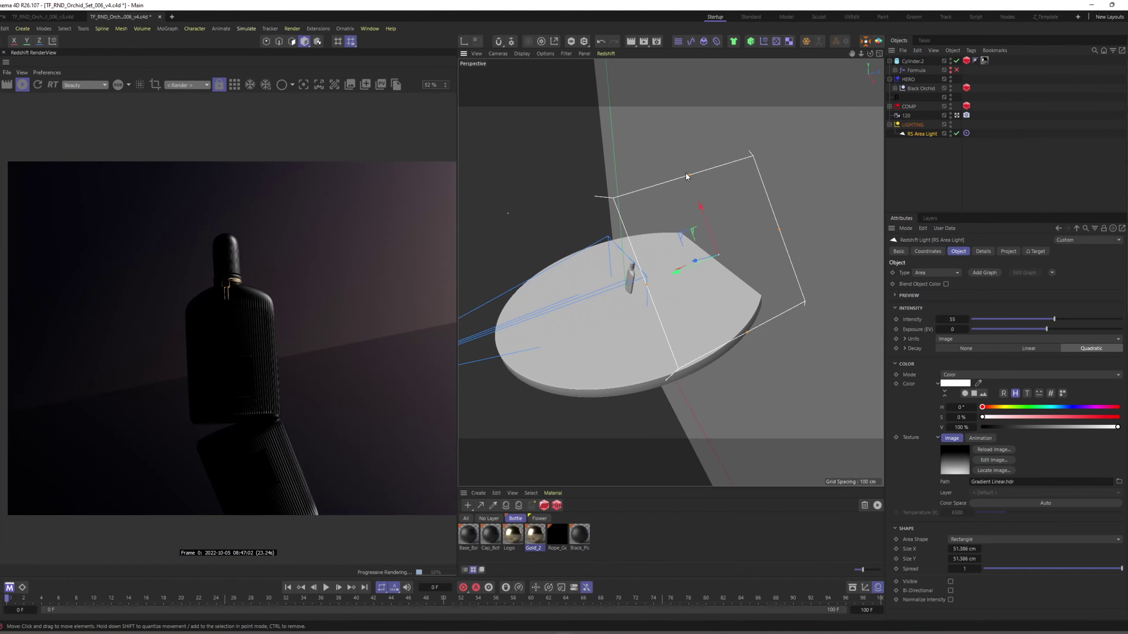
# Step: Stretch the RS Area Light behind the bottle to about 184 cm in Size X
pyautogui.moveTo(685, 173); pyautogui.dragTo(604, 40)
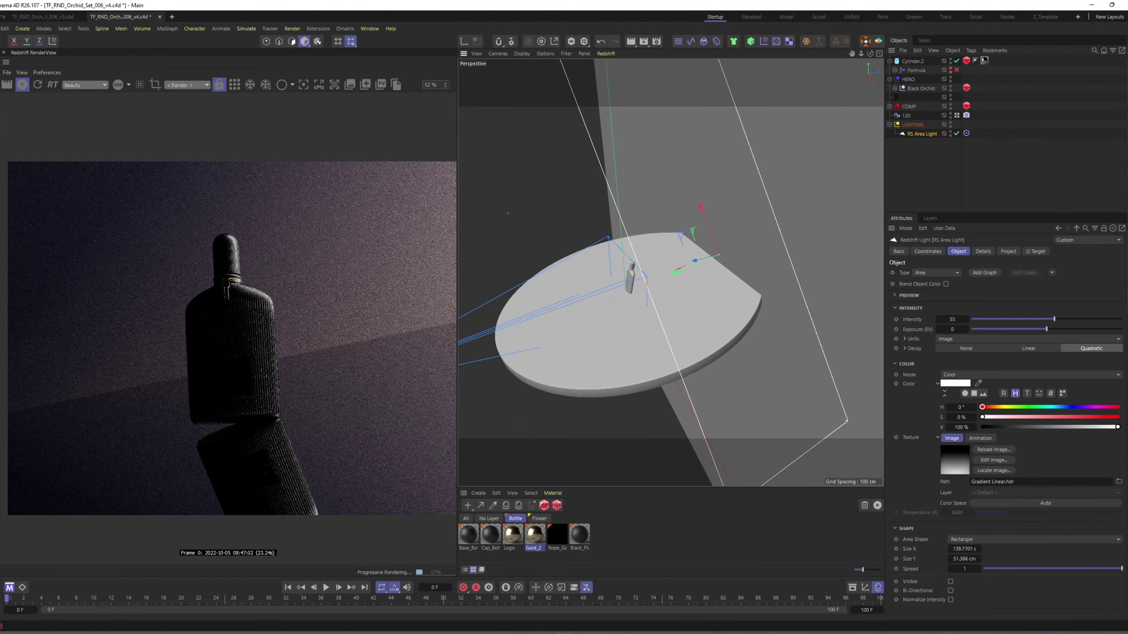
pyautogui.scroll(-3, 736, 270)
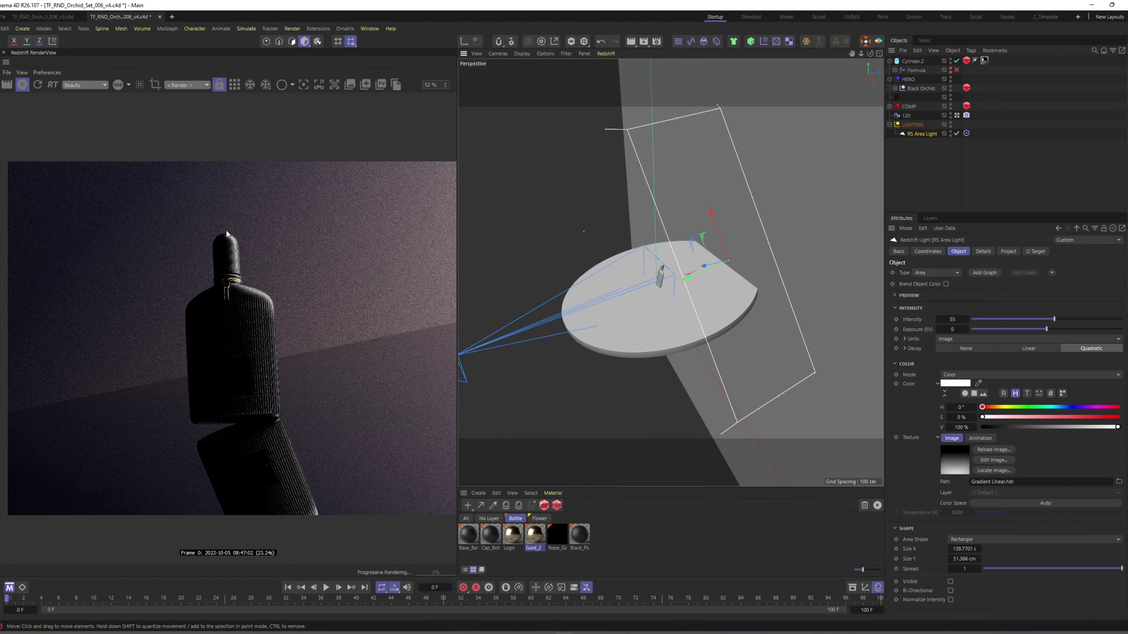
pyautogui.keyDown('alt'); pyautogui.moveTo(717, 243); pyautogui.dragTo(690, 254); pyautogui.keyUp('alt')
pyautogui.moveTo(653, 144); pyautogui.dragTo(649, 93)
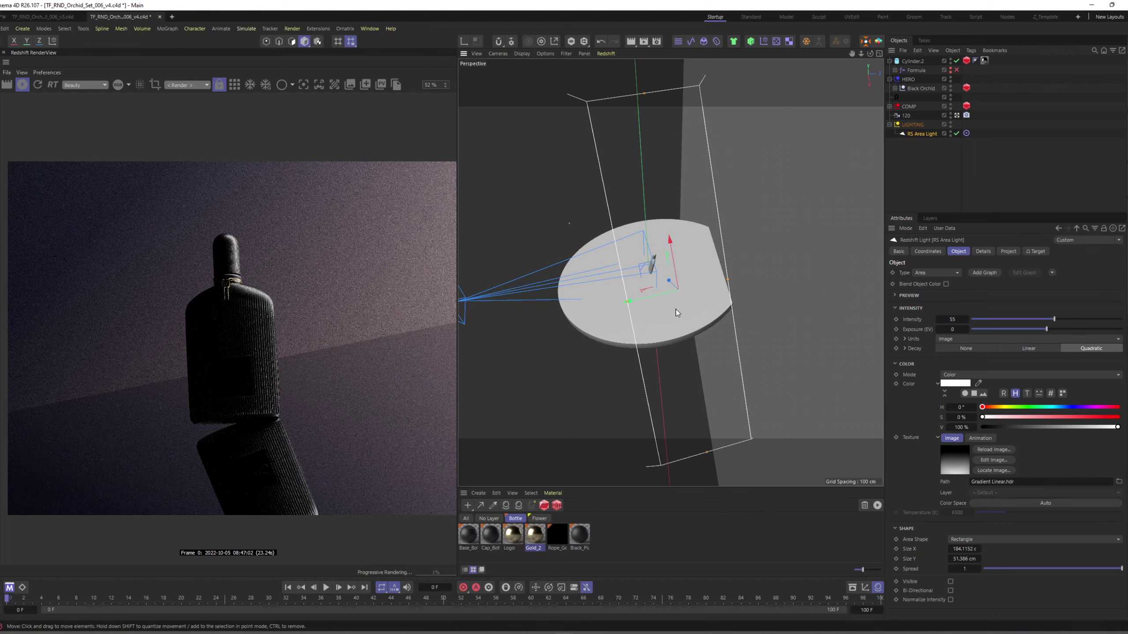
# Step: Set the intensity of the RS Area Light behind the bottle to 44
pyautogui.keyDown('alt'); pyautogui.moveTo(677, 306); pyautogui.dragTo(696, 276); pyautogui.keyUp('alt')
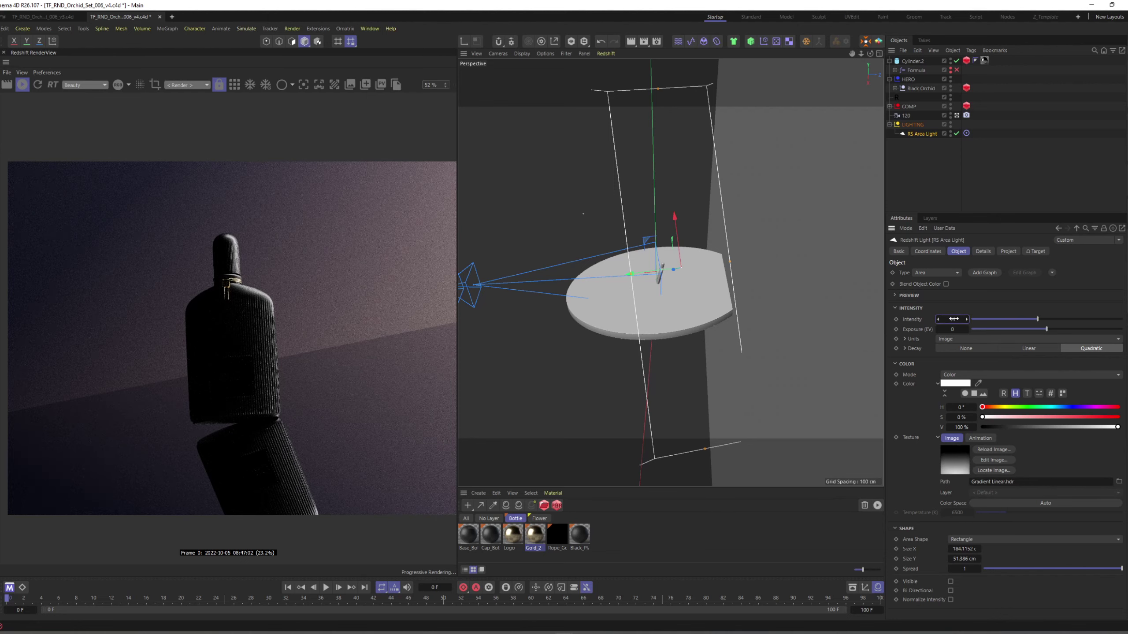
pyautogui.press('Return')
pyautogui.click(936, 183)
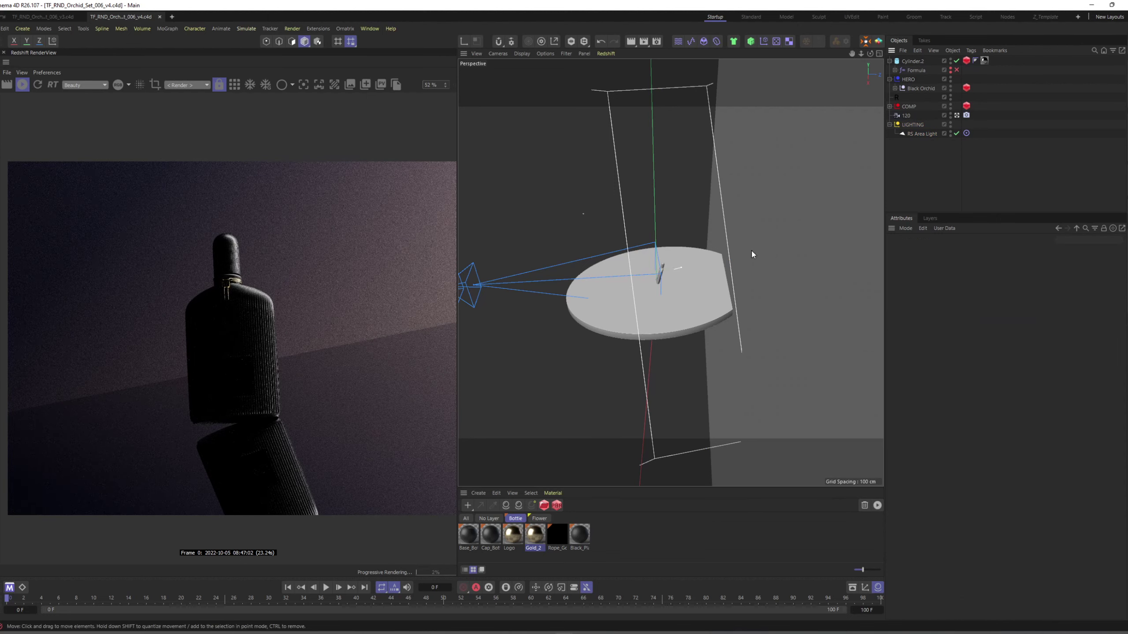
# Step: Rename the RS Area Light in the LIGHTING group as Rim_Right
pyautogui.keyDown('alt'); pyautogui.moveTo(750, 252); pyautogui.dragTo(715, 278); pyautogui.keyUp('alt')
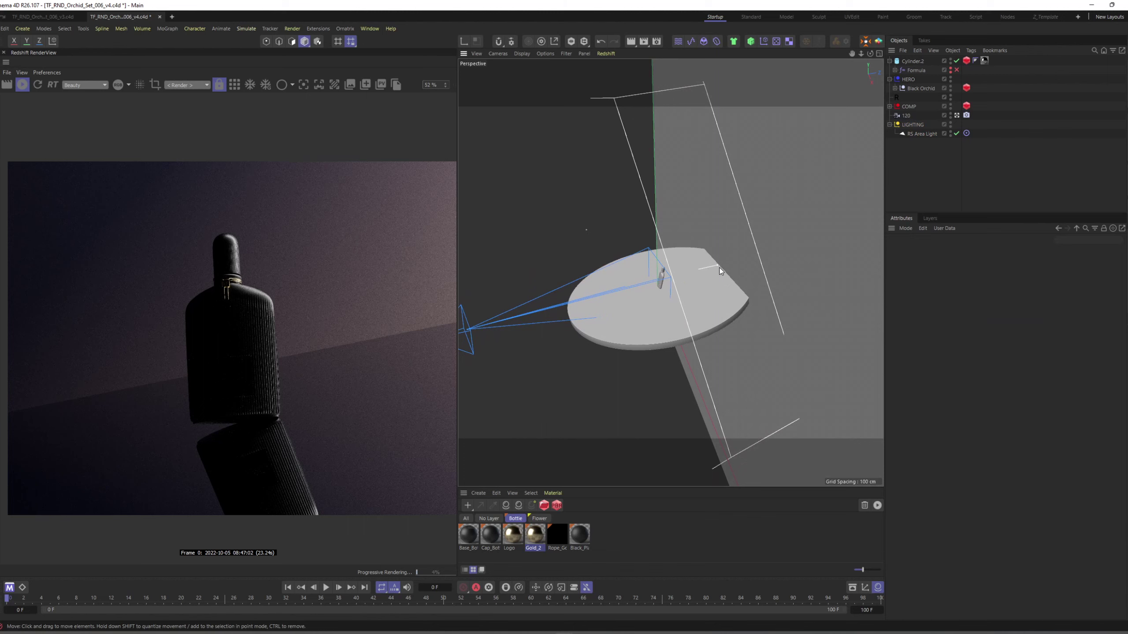
pyautogui.click(723, 275)
pyautogui.click(717, 264)
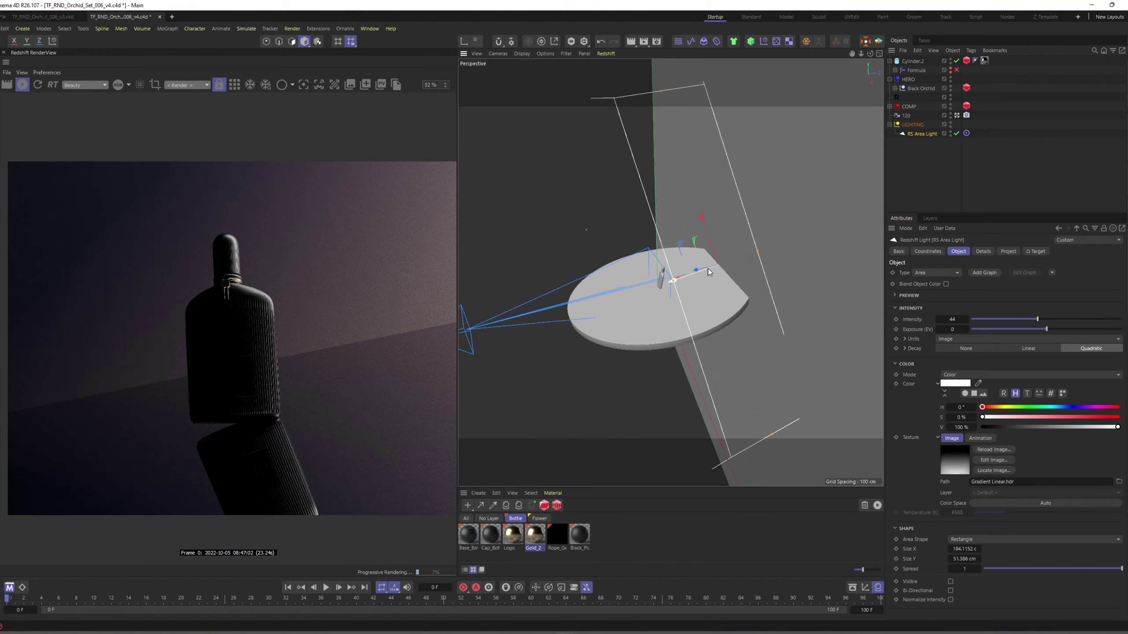
pyautogui.keyDown('alt'); pyautogui.moveTo(718, 264); pyautogui.dragTo(777, 259); pyautogui.keyUp('alt')
pyautogui.doubleClick(922, 133)
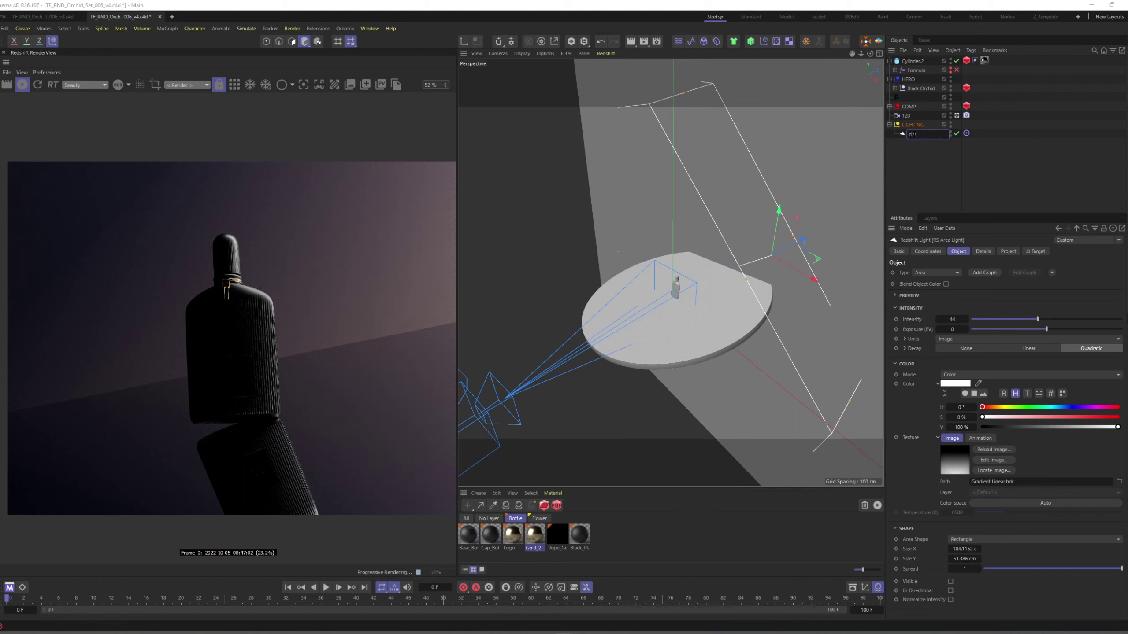
pyautogui.press('capslock')
pyautogui.write('Rim_Right')
pyautogui.press('Return')
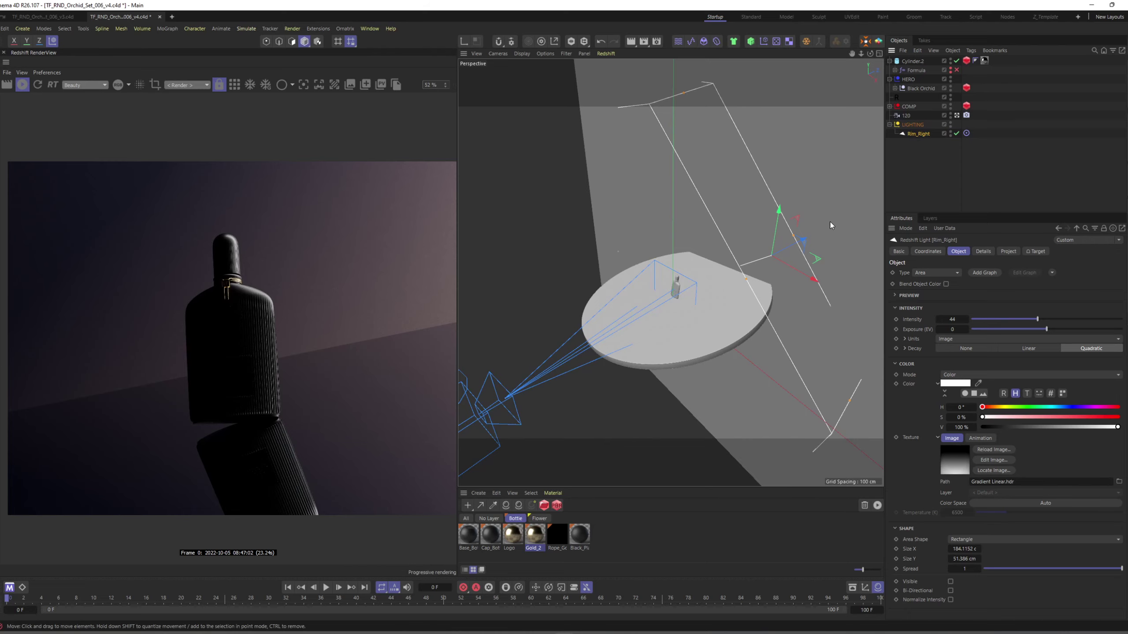
# Step: Duplicate Rim_Right to the opposite side of the bottle and set the copy's Project mode to Include with Black Orchid as its object
pyautogui.keyDown('alt'); pyautogui.moveTo(767, 280); pyautogui.dragTo(698, 267); pyautogui.keyUp('alt')
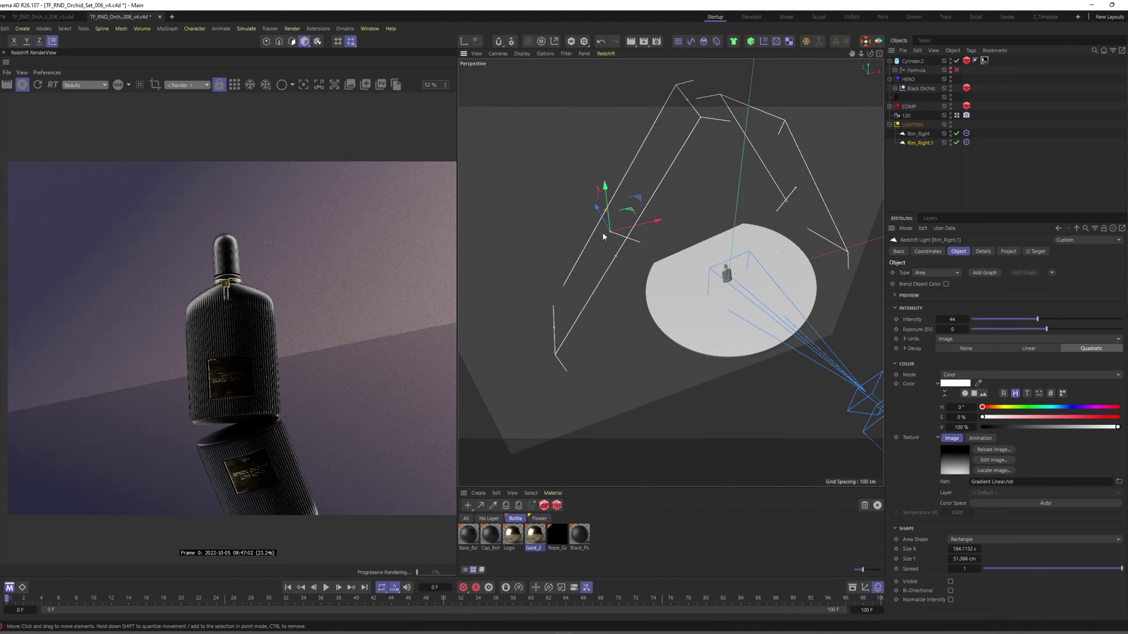
pyautogui.click(1008, 251)
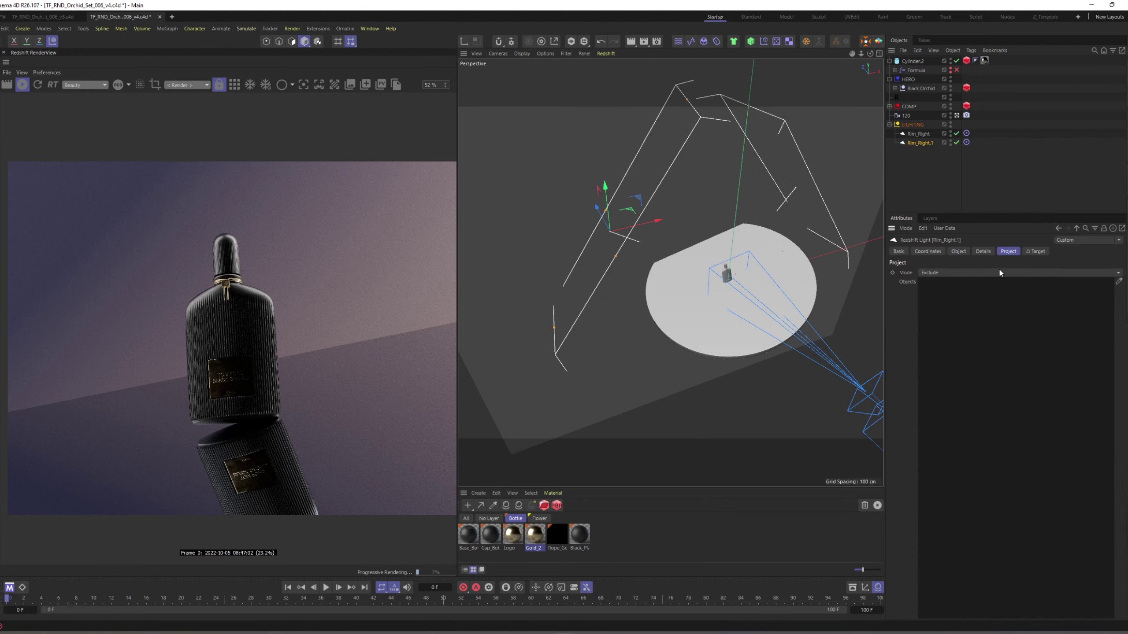
pyautogui.click(973, 273)
pyautogui.click(966, 285)
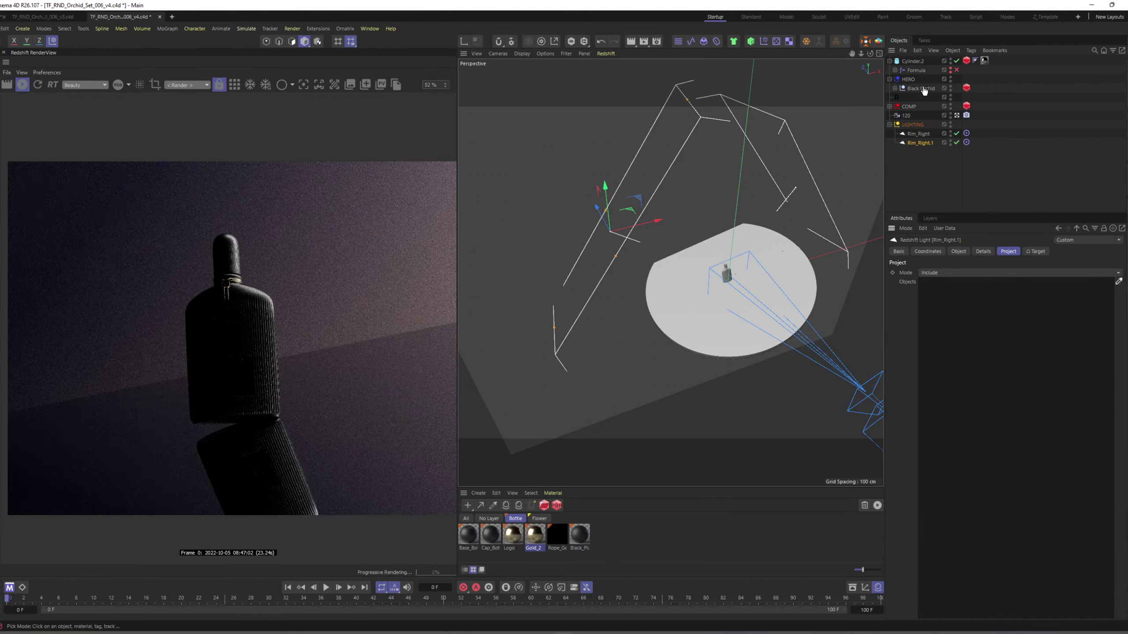
pyautogui.click(923, 89)
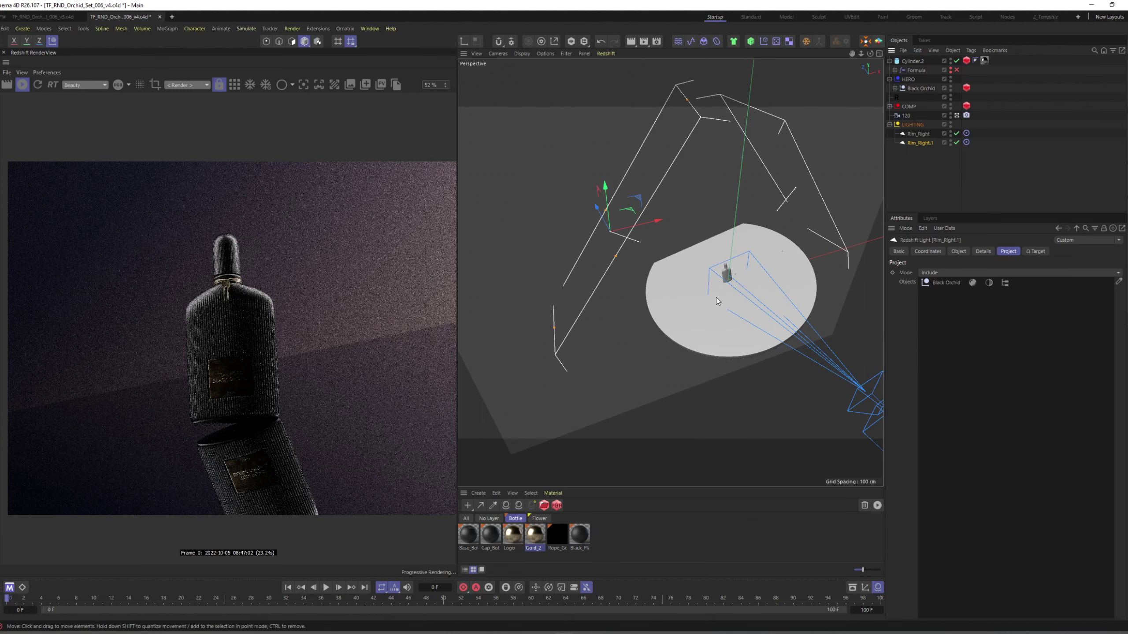
pyautogui.keyDown('alt'); pyautogui.moveTo(717, 300); pyautogui.dragTo(752, 264); pyautogui.keyUp('alt')
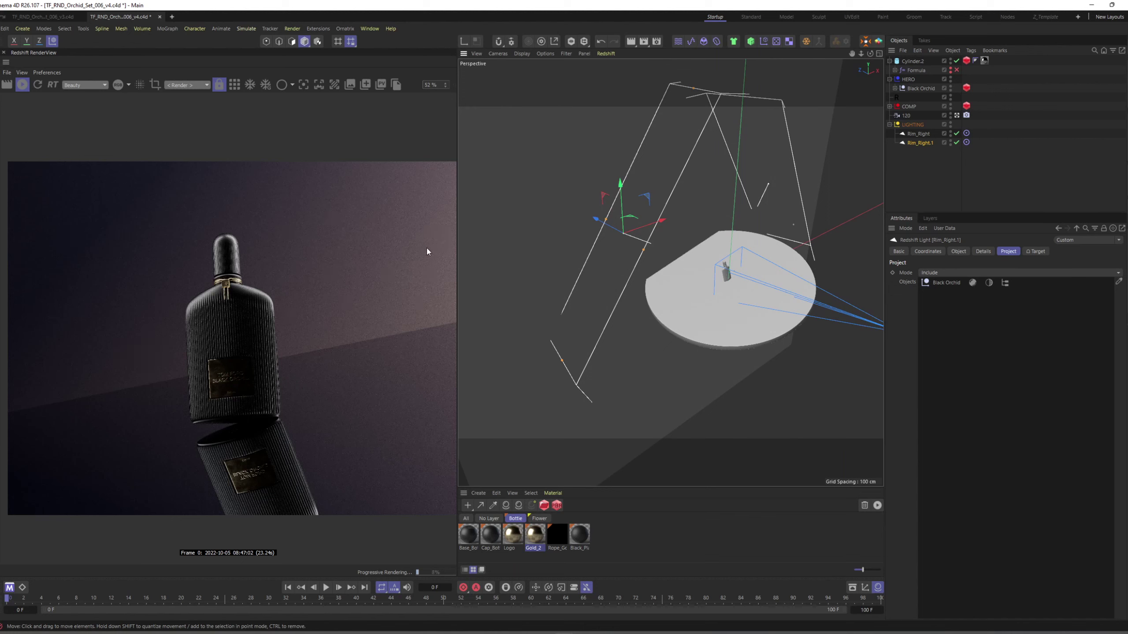
# Step: Shorten the Rim_Right.1 light to about 149 cm in Size X and reposition it beside the bottle
pyautogui.click(962, 251)
pyautogui.keyDown('alt'); pyautogui.moveTo(773, 281); pyautogui.dragTo(712, 162); pyautogui.keyUp('alt')
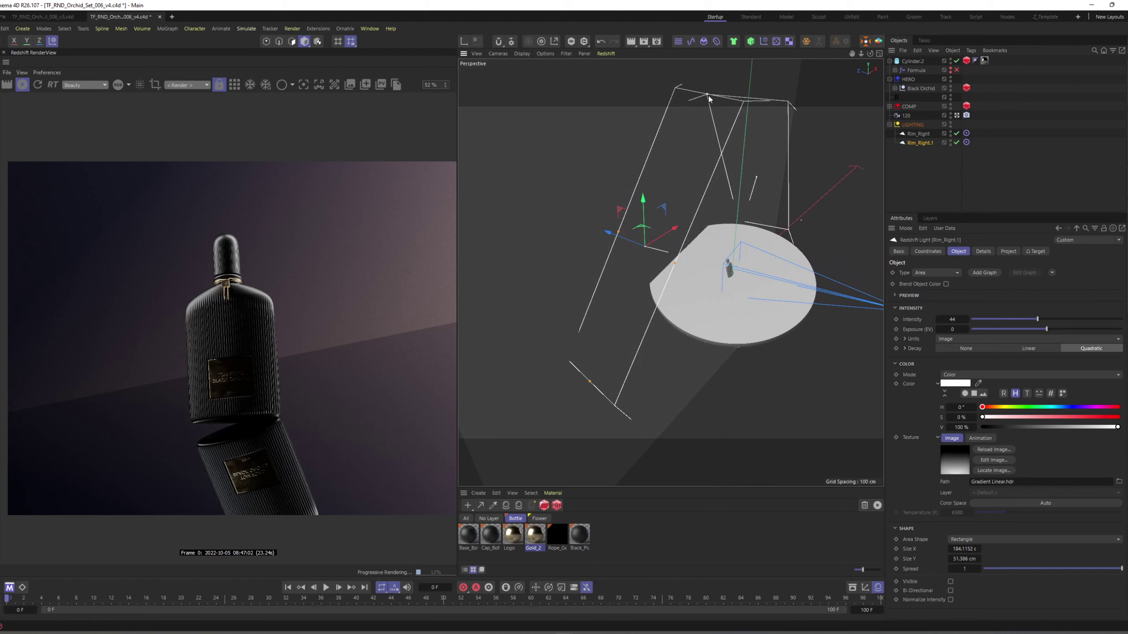
pyautogui.moveTo(708, 95); pyautogui.dragTo(684, 120)
pyautogui.press('w')
pyautogui.moveTo(656, 210); pyautogui.dragTo(684, 289)
pyautogui.keyDown('alt'); pyautogui.moveTo(656, 334); pyautogui.dragTo(587, 370); pyautogui.keyUp('alt')
pyautogui.keyDown('alt'); pyautogui.moveTo(688, 300); pyautogui.dragTo(686, 212); pyautogui.keyUp('alt')
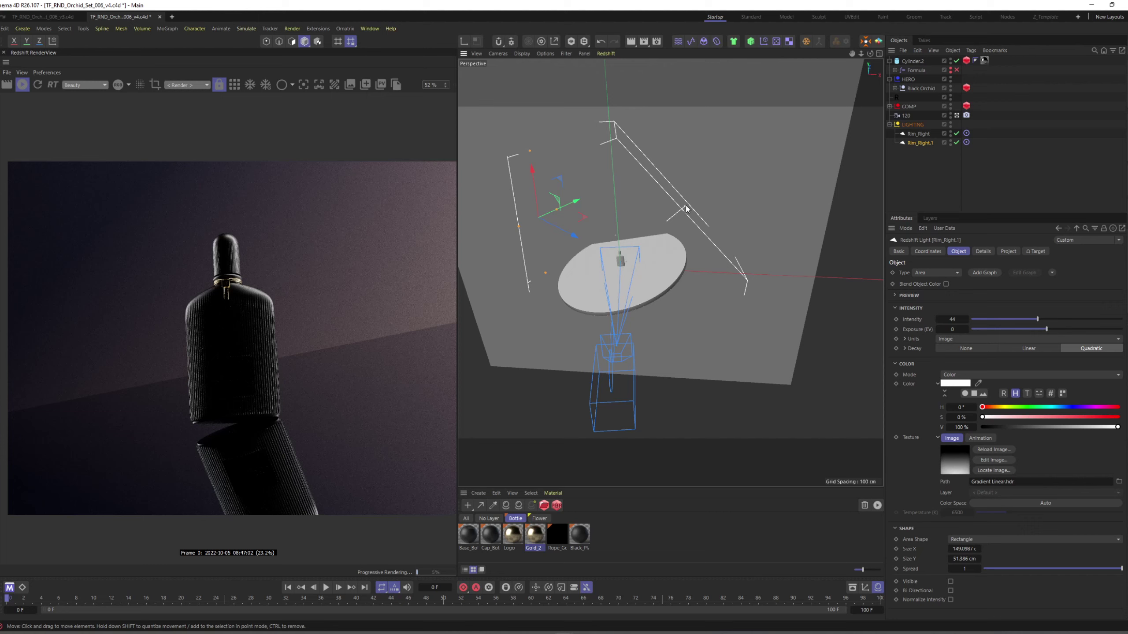
# Step: Set the Project mode of the Rim_Right light to Include and add Black Orchid to its objects
pyautogui.click(685, 210)
pyautogui.click(1008, 252)
pyautogui.click(997, 273)
pyautogui.click(938, 284)
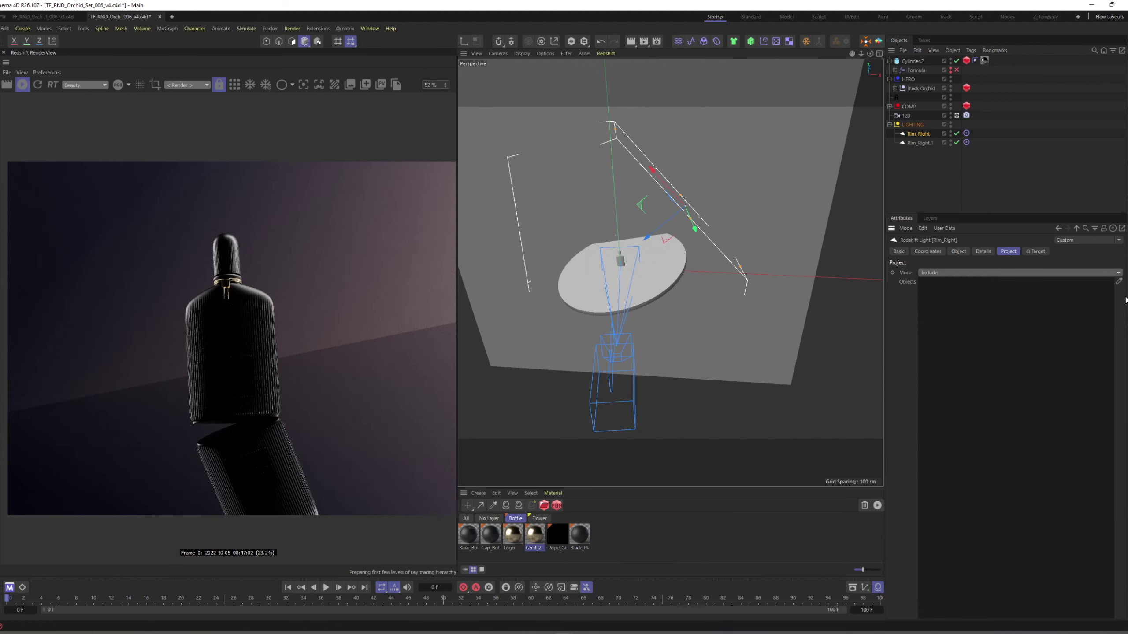
pyautogui.click(1118, 281)
pyautogui.click(920, 88)
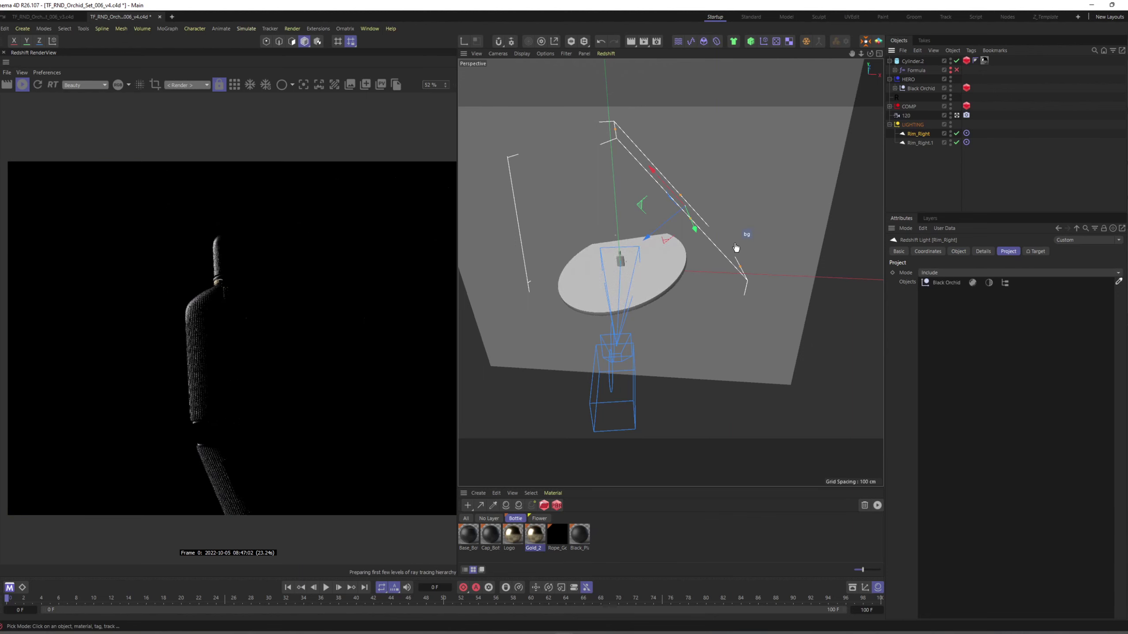
# Step: Set the Rim_Right light's intensity to 22
pyautogui.press('e')
pyautogui.keyDown('alt'); pyautogui.moveTo(698, 247); pyautogui.dragTo(656, 271); pyautogui.keyUp('alt')
pyautogui.scroll(3, 606, 217)
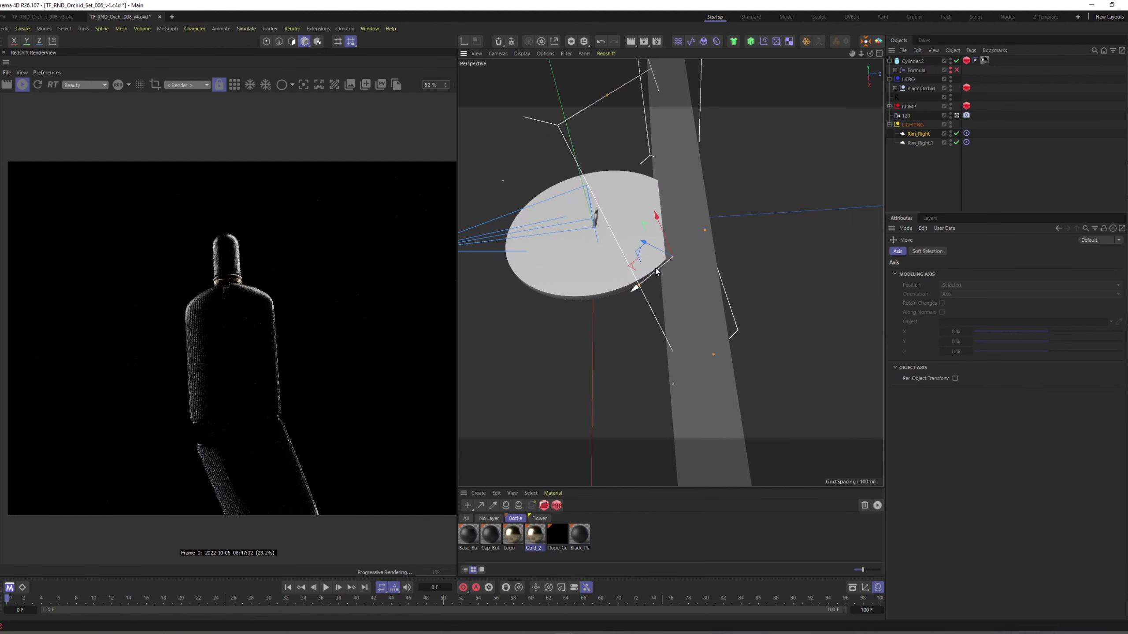
pyautogui.click(918, 135)
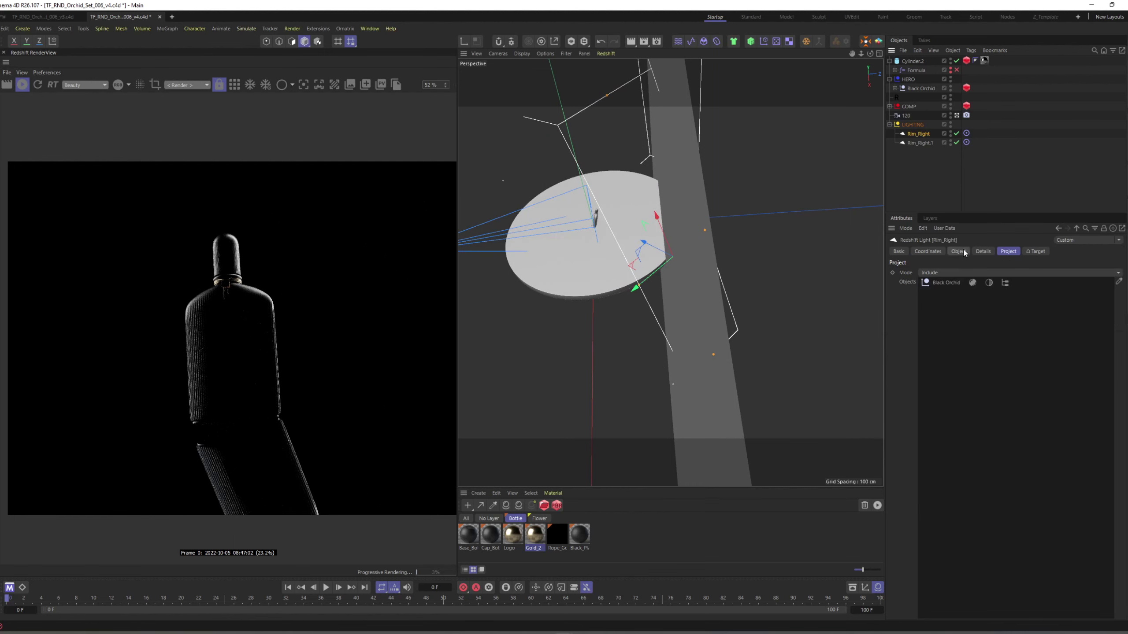
pyautogui.click(959, 252)
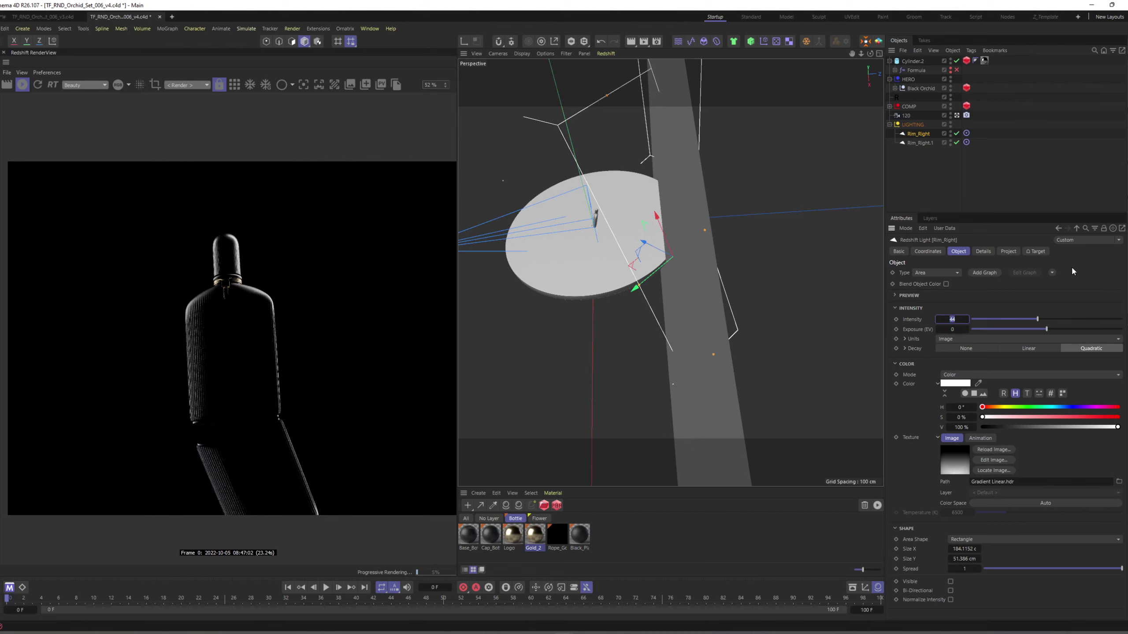
pyautogui.write('22')
pyautogui.press('Return')
pyautogui.click(981, 206)
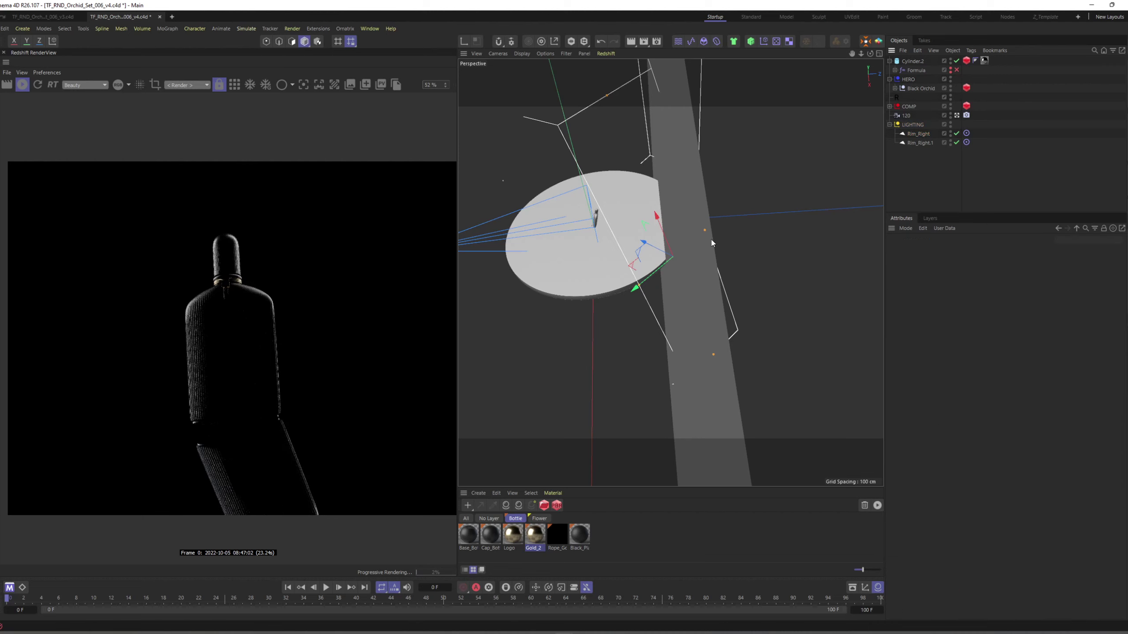
# Step: Create a new Redshift area light at the bottle and scale it down to roughly the bottle's size
pyautogui.keyDown('alt'); pyautogui.moveTo(687, 218); pyautogui.dragTo(686, 247); pyautogui.keyUp('alt')
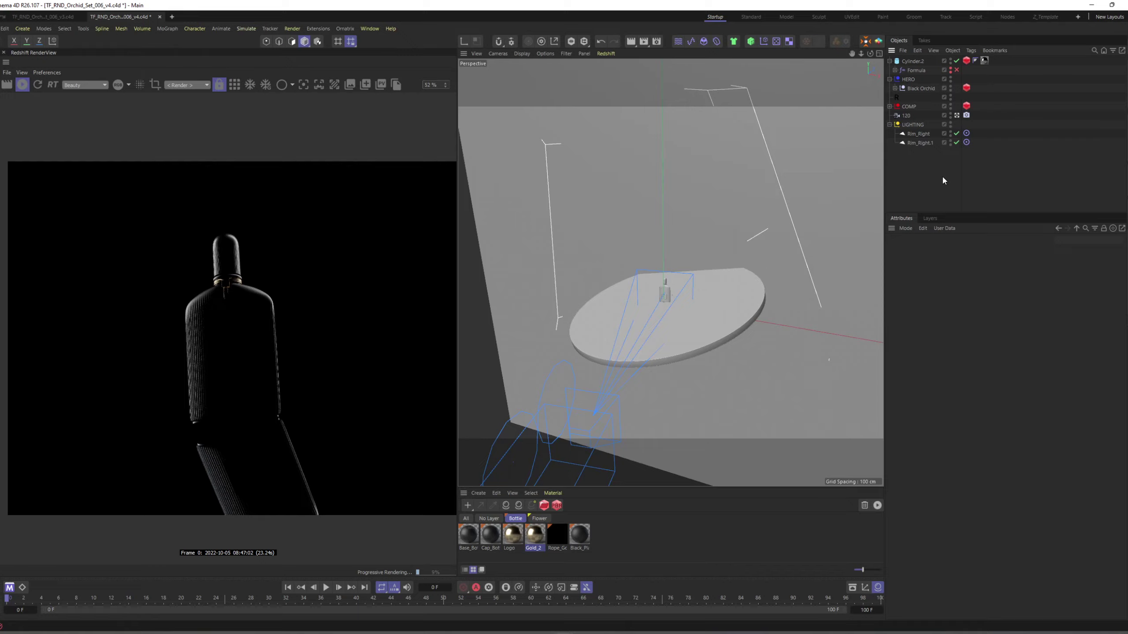
pyautogui.hotkey('shift', 'l')
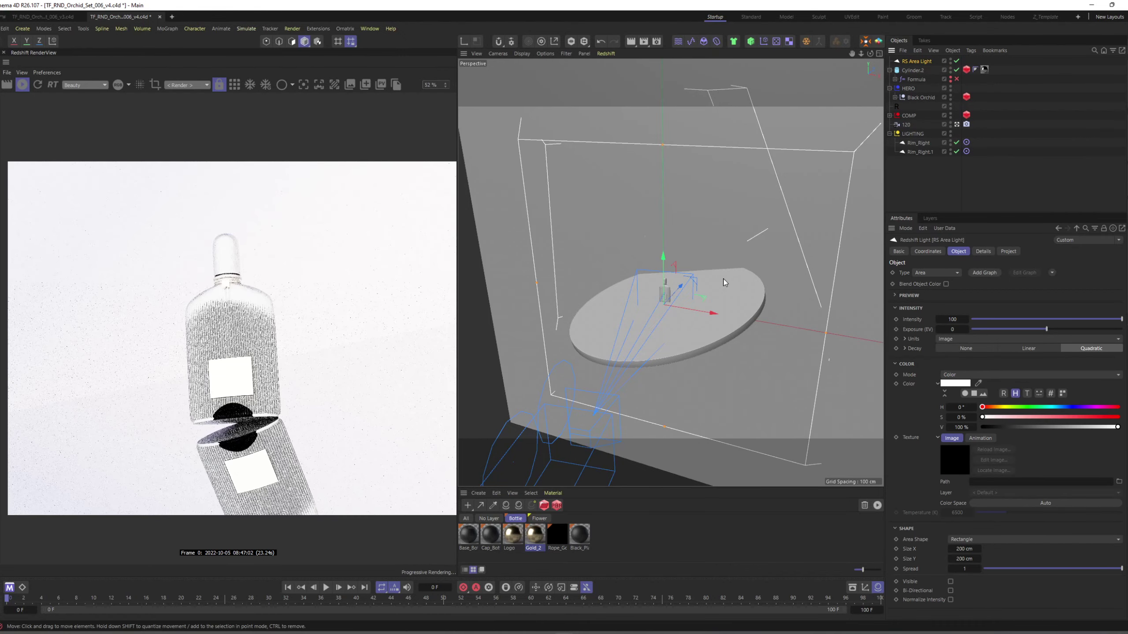
pyautogui.press('t')
pyautogui.moveTo(724, 282); pyautogui.dragTo(487, 379)
pyautogui.press('e')
# Step: Set the new RS Area Light's Project mode to Include and add the bg plane to its objects
pyautogui.click(983, 251)
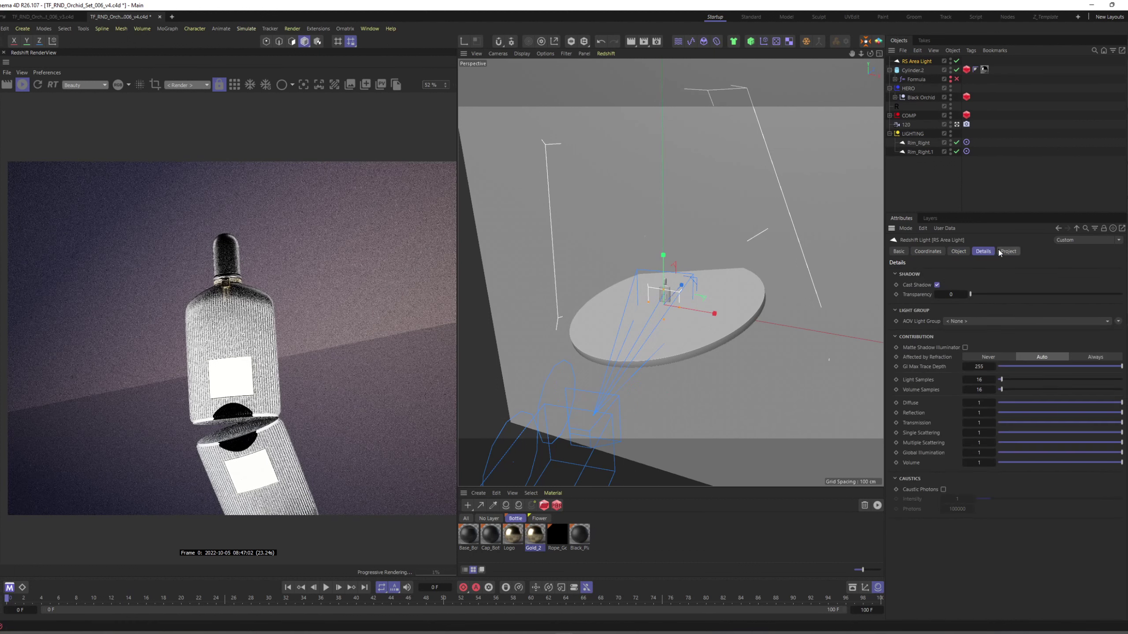
pyautogui.click(1000, 251)
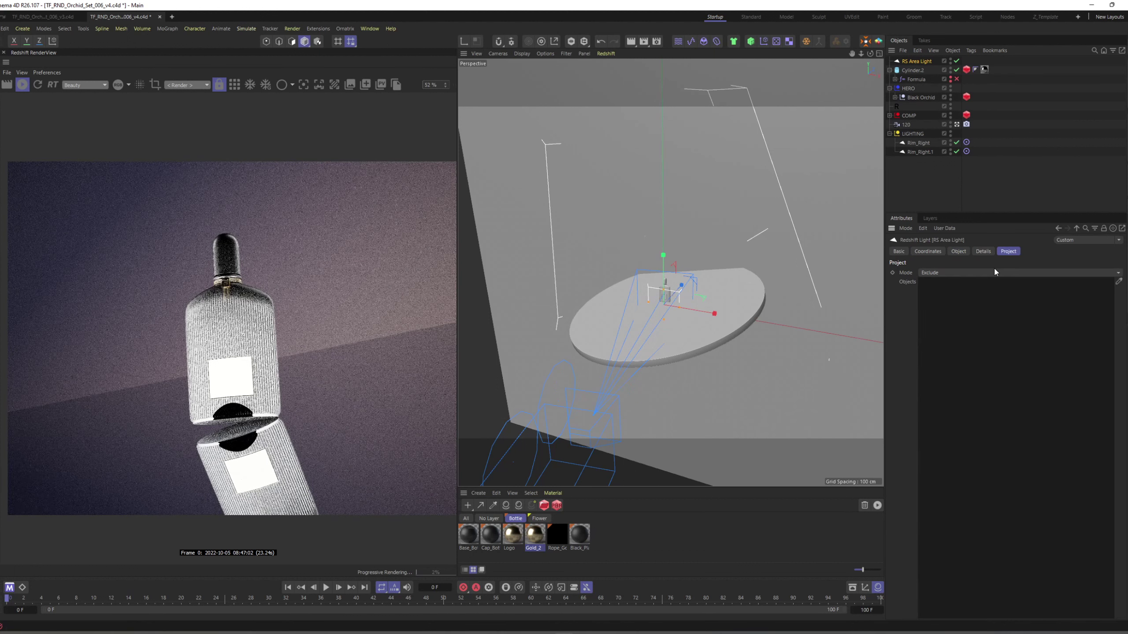
pyautogui.click(1118, 282)
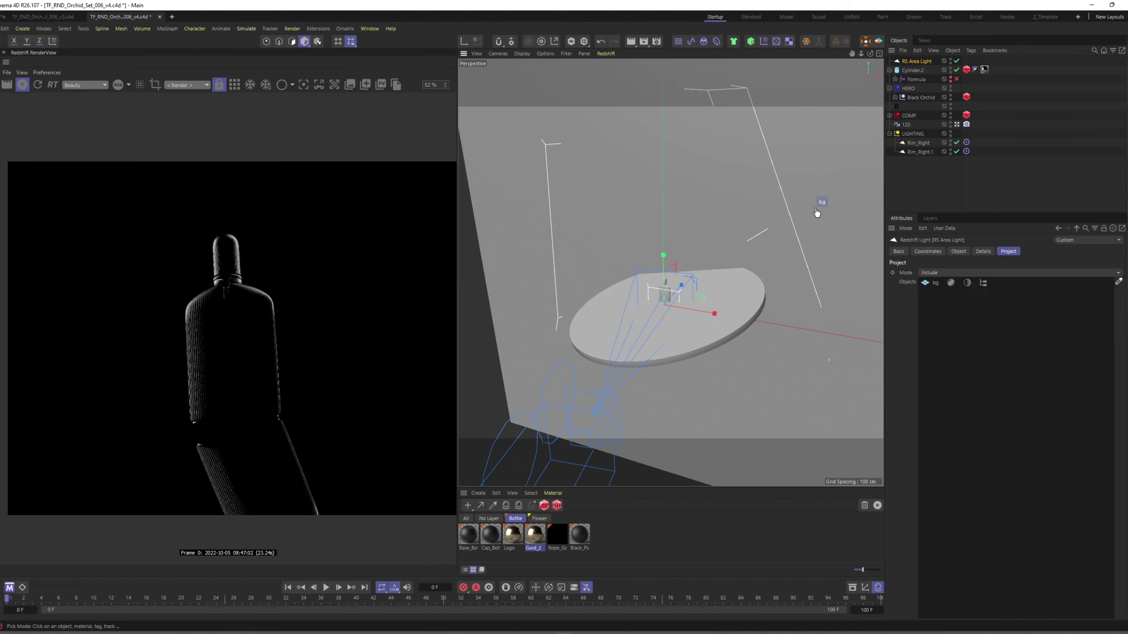
pyautogui.click(735, 247)
# Step: Move the new RS Area Light behind the bottle and scale it down to about 12.9 by 12.9 cm
pyautogui.keyDown('alt'); pyautogui.moveTo(656, 295); pyautogui.dragTo(682, 274, button='right'); pyautogui.keyUp('alt')
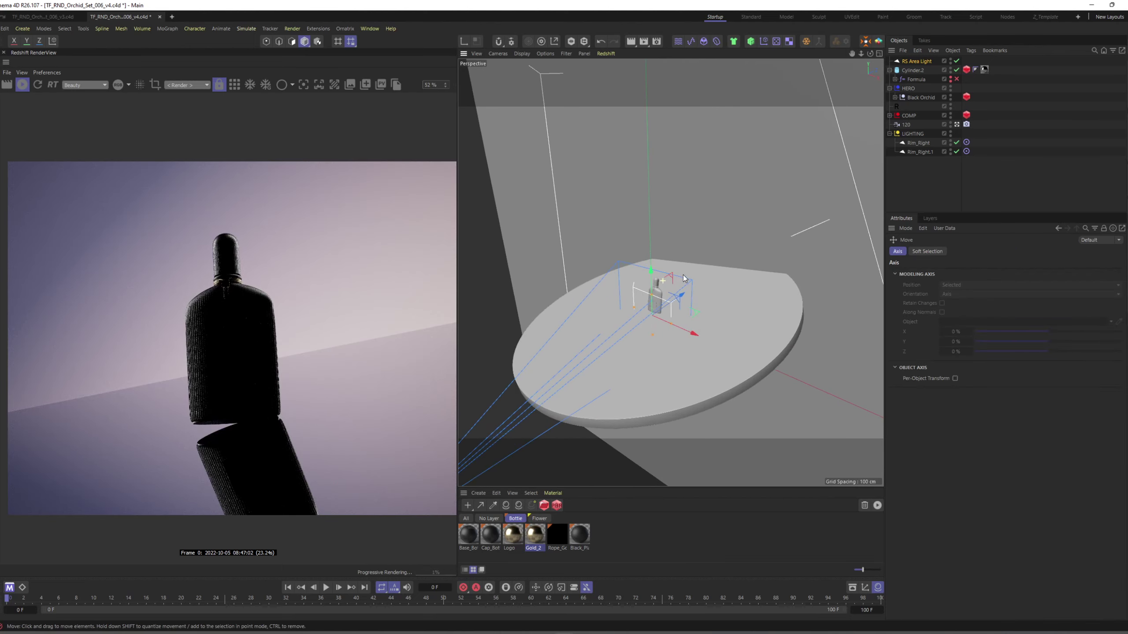
pyautogui.moveTo(673, 299); pyautogui.dragTo(756, 278)
pyautogui.keyDown('alt'); pyautogui.moveTo(756, 278); pyautogui.dragTo(755, 265, button='right'); pyautogui.keyUp('alt')
pyautogui.press('t')
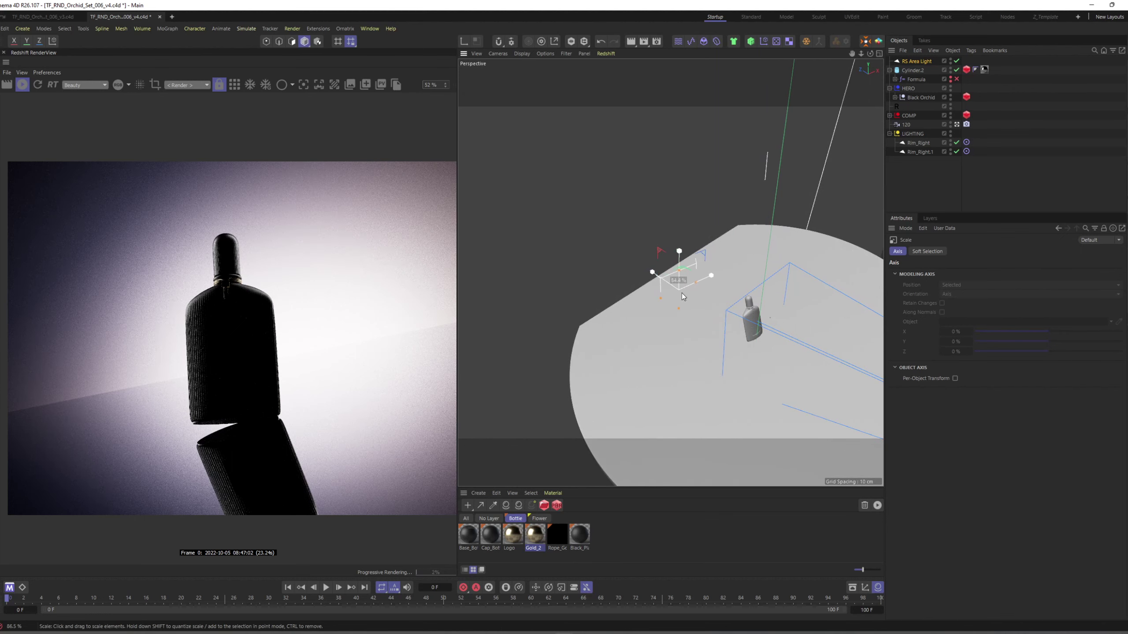
pyautogui.moveTo(680, 297); pyautogui.dragTo(696, 241)
pyautogui.press('e')
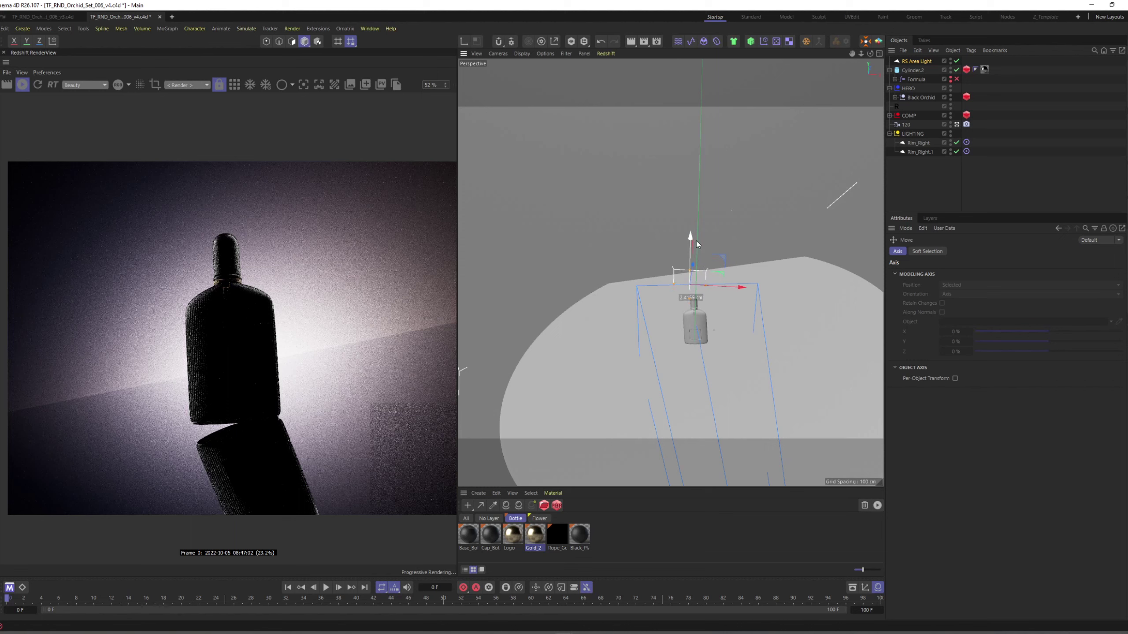
pyautogui.click(727, 306)
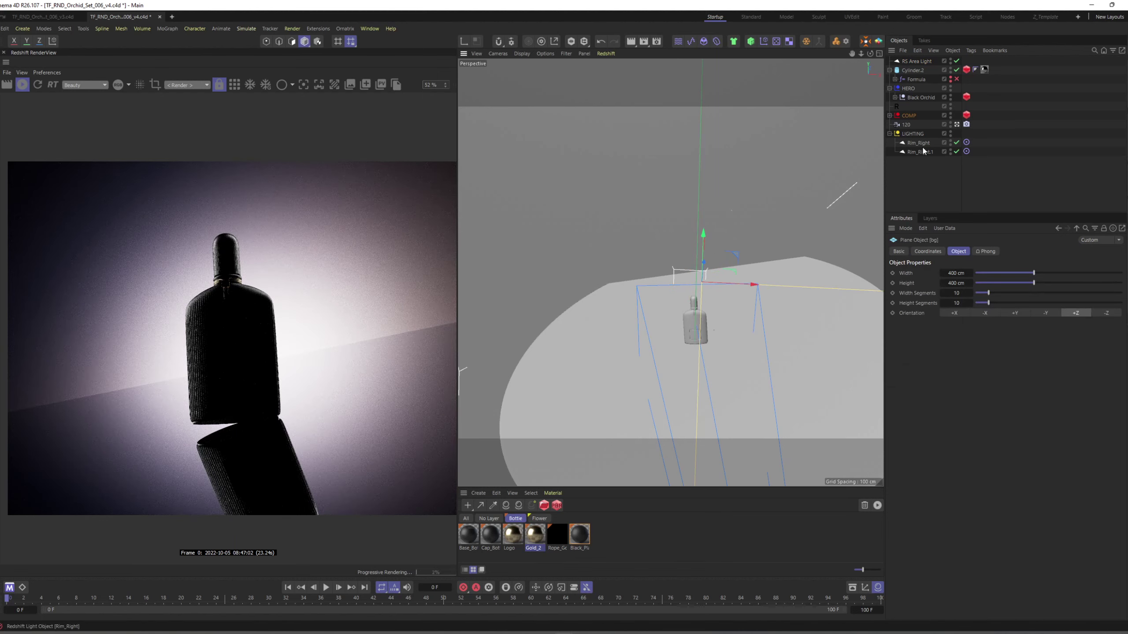
# Step: Rename the new RS Area Light as Background
pyautogui.doubleClick(915, 61)
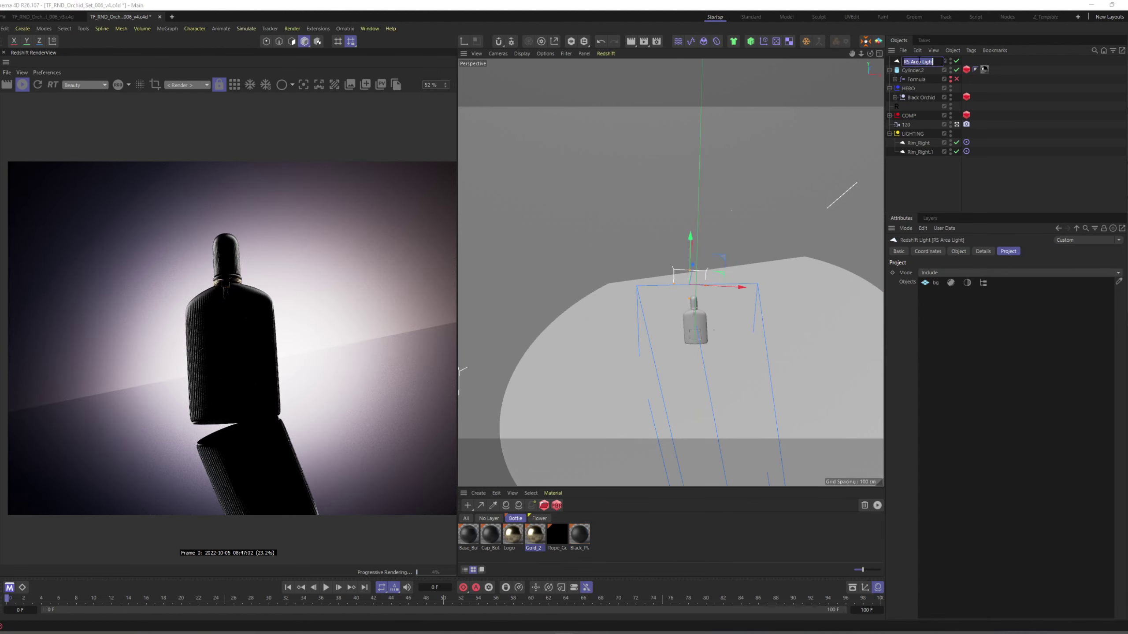
pyautogui.write('Background')
pyautogui.press('Return')
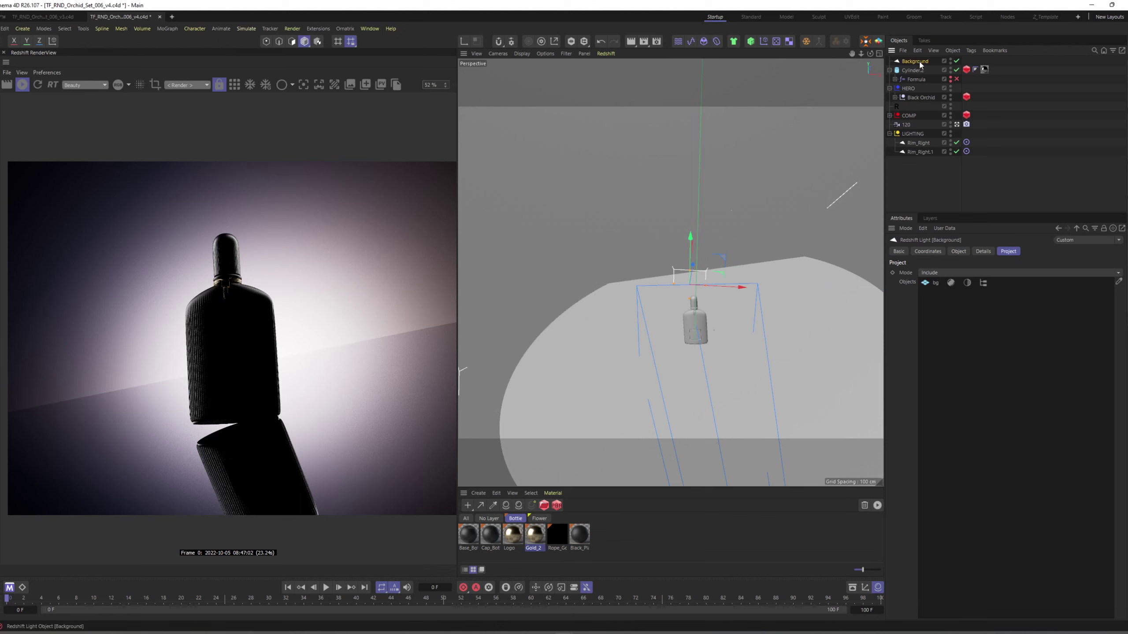
# Step: Rename Rim_Right.1 as Rim_Left and move the Background light into the LIGHTING group
pyautogui.click(923, 151)
pyautogui.doubleClick(933, 152)
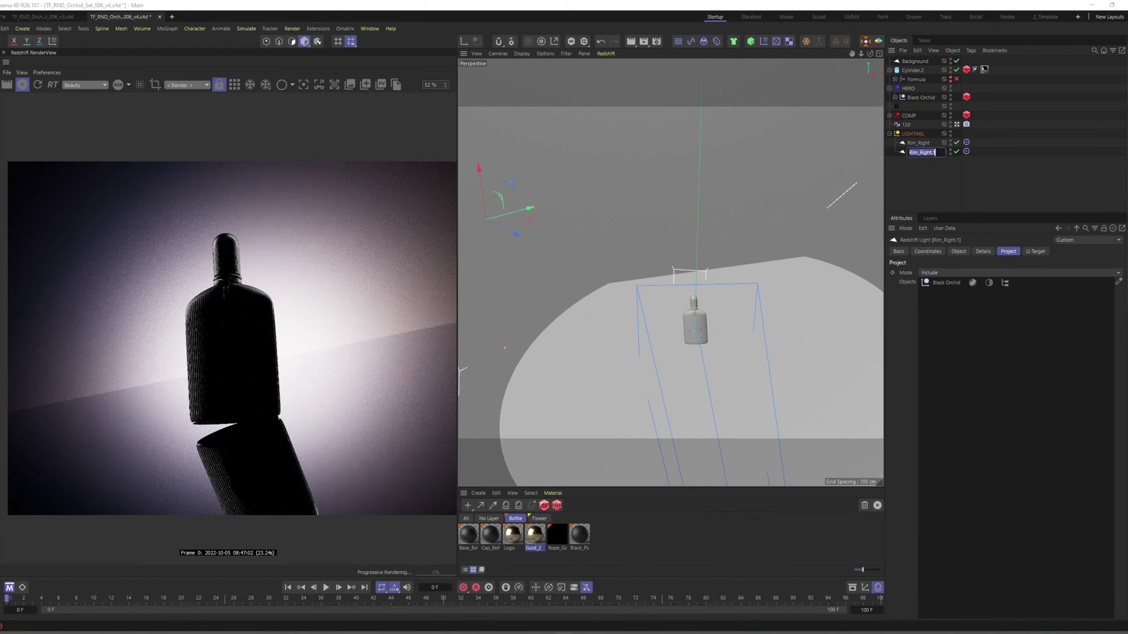
pyautogui.moveTo(935, 152); pyautogui.dragTo(917, 152)
pyautogui.write('_Left')
pyautogui.press('Return')
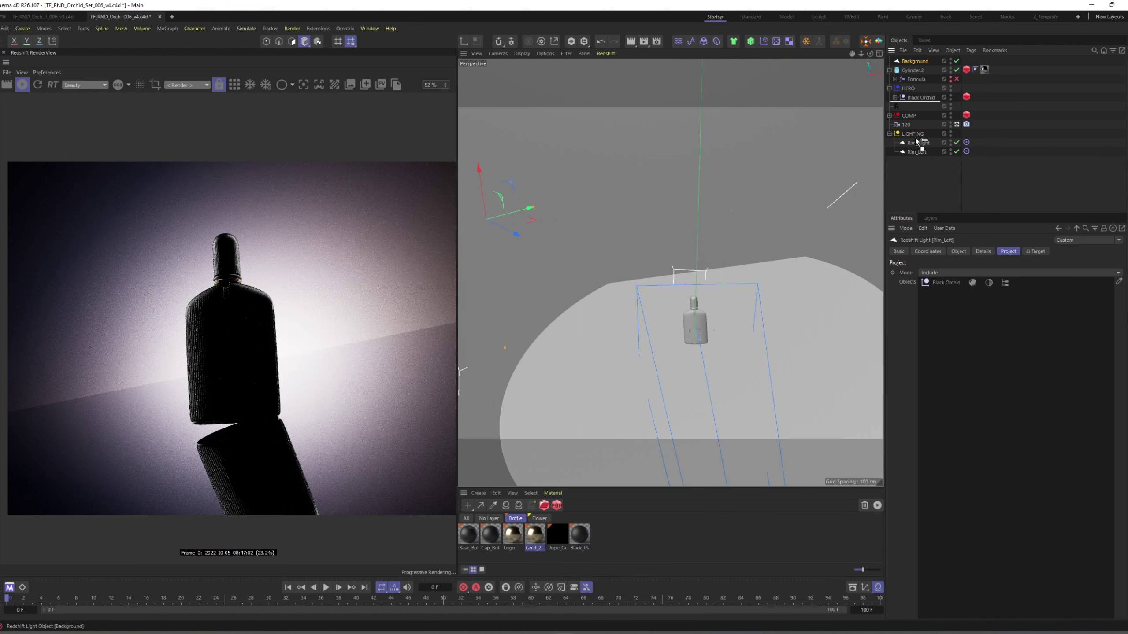
pyautogui.moveTo(916, 141); pyautogui.dragTo(918, 141)
# Step: Set the Background light's intensity to 22 and scale the light up behind the bottle
pyautogui.click(958, 251)
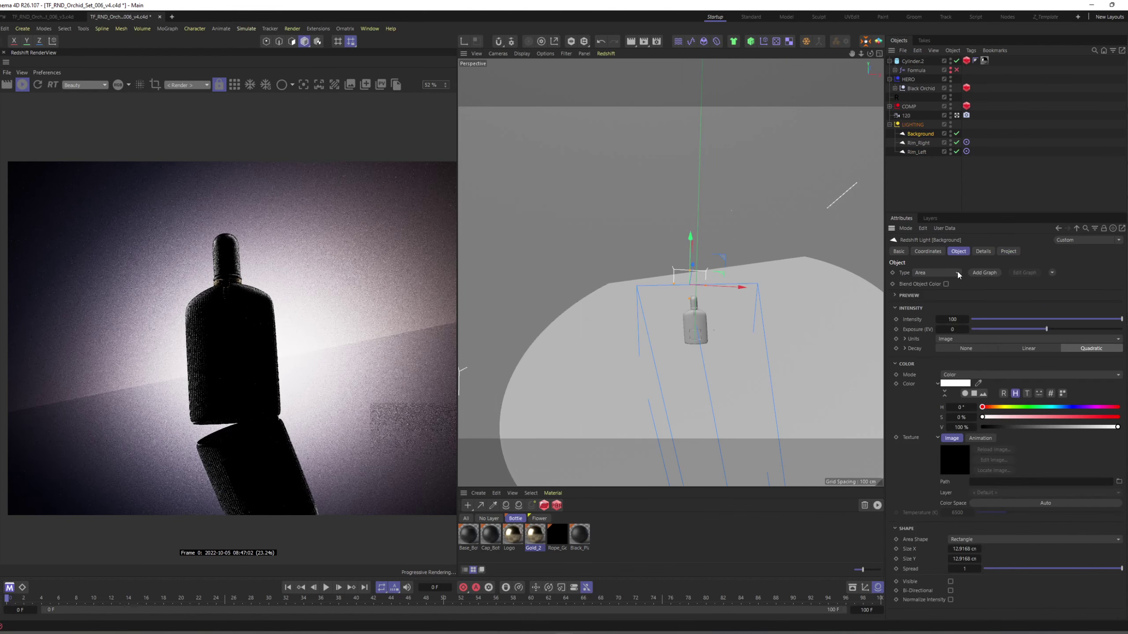
pyautogui.write('22')
pyautogui.press('Return')
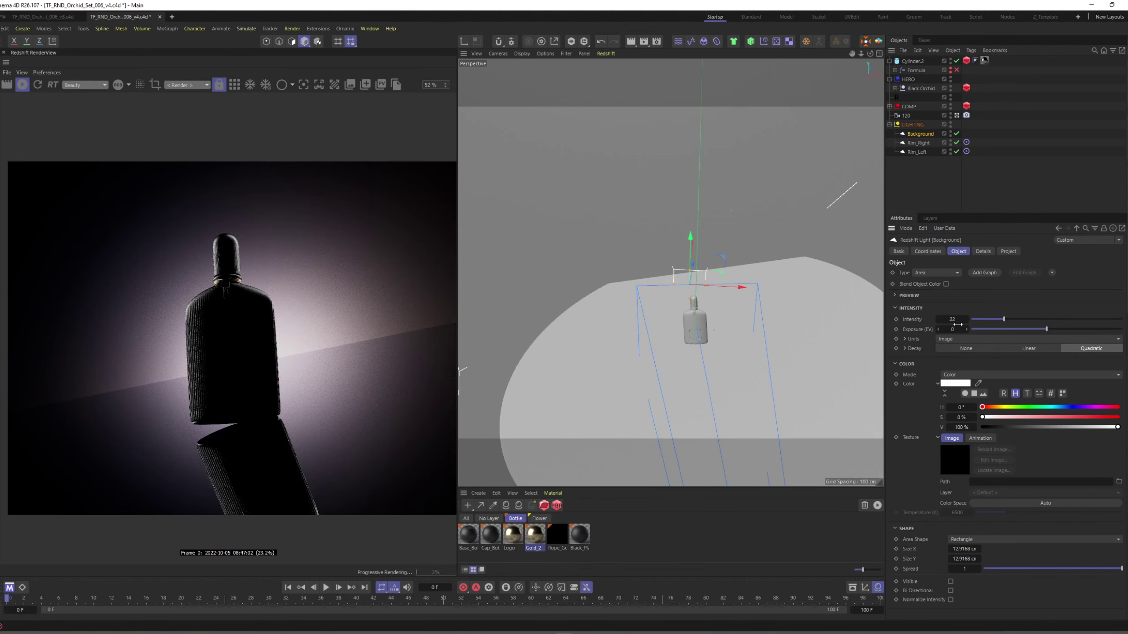
pyautogui.press('t')
pyautogui.moveTo(758, 268); pyautogui.dragTo(787, 237)
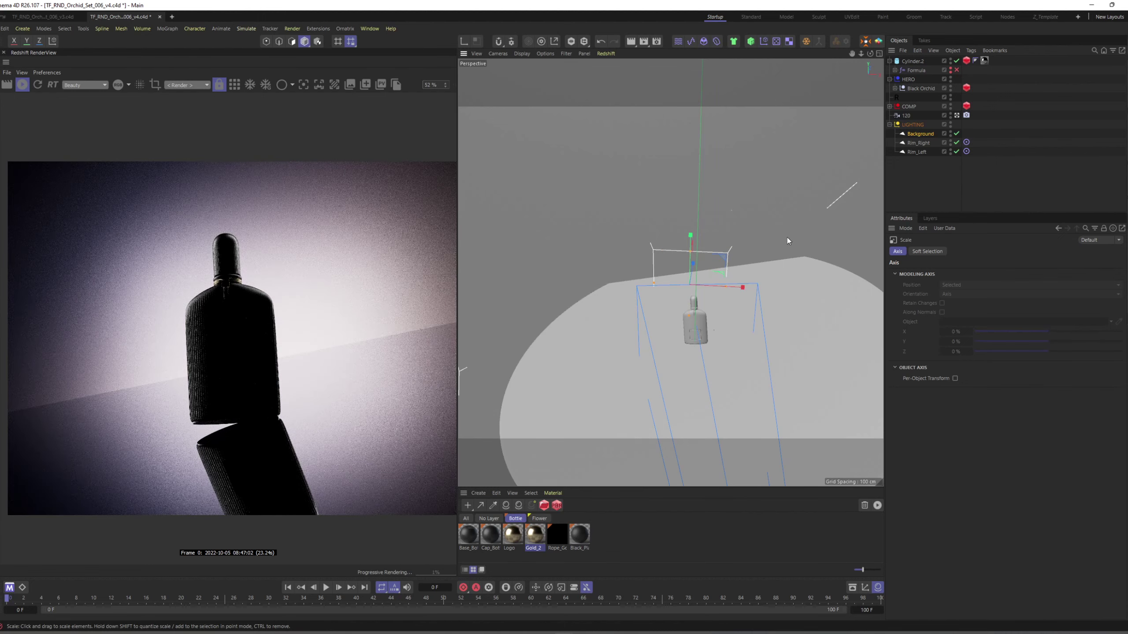
# Step: Set the Background light's intensity to 11
pyautogui.click(920, 133)
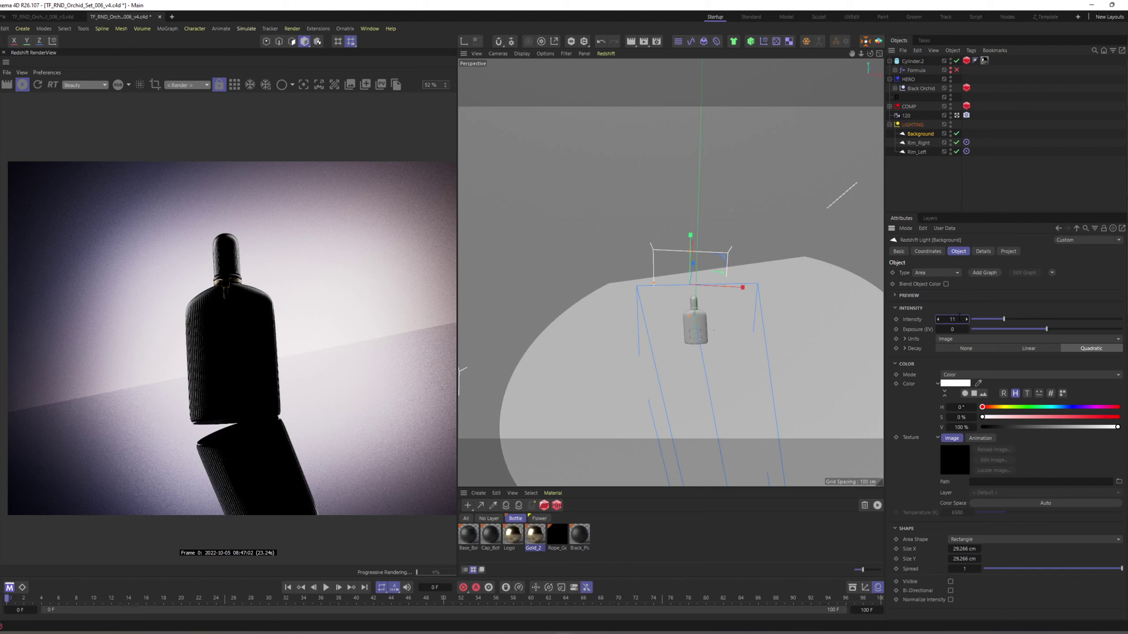
pyautogui.press('Return')
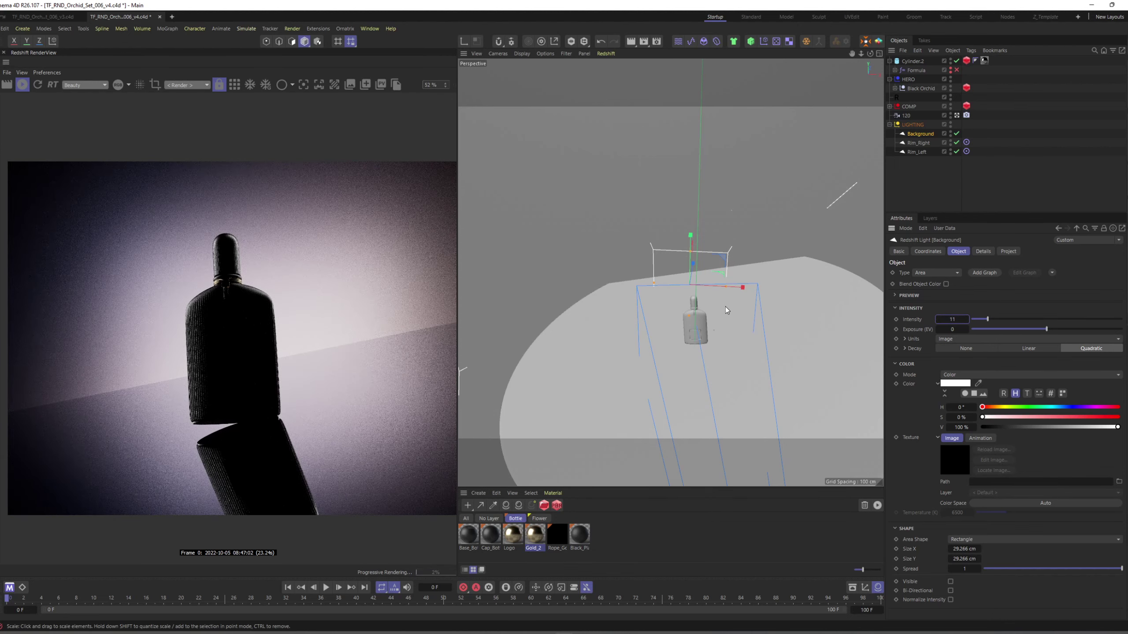
# Step: Select the bg plane behind the bottle and delete its extra material tags so only one BG material remains
pyautogui.click(640, 198)
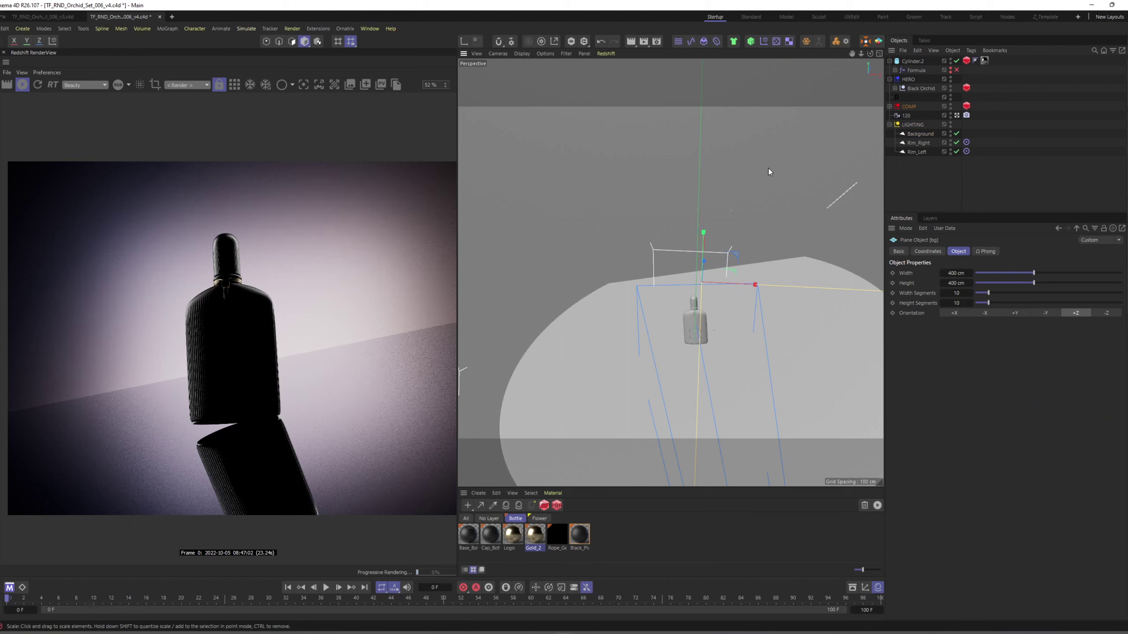
pyautogui.click(987, 116)
pyautogui.keyDown('shift'); pyautogui.click(978, 116); pyautogui.keyUp('shift')
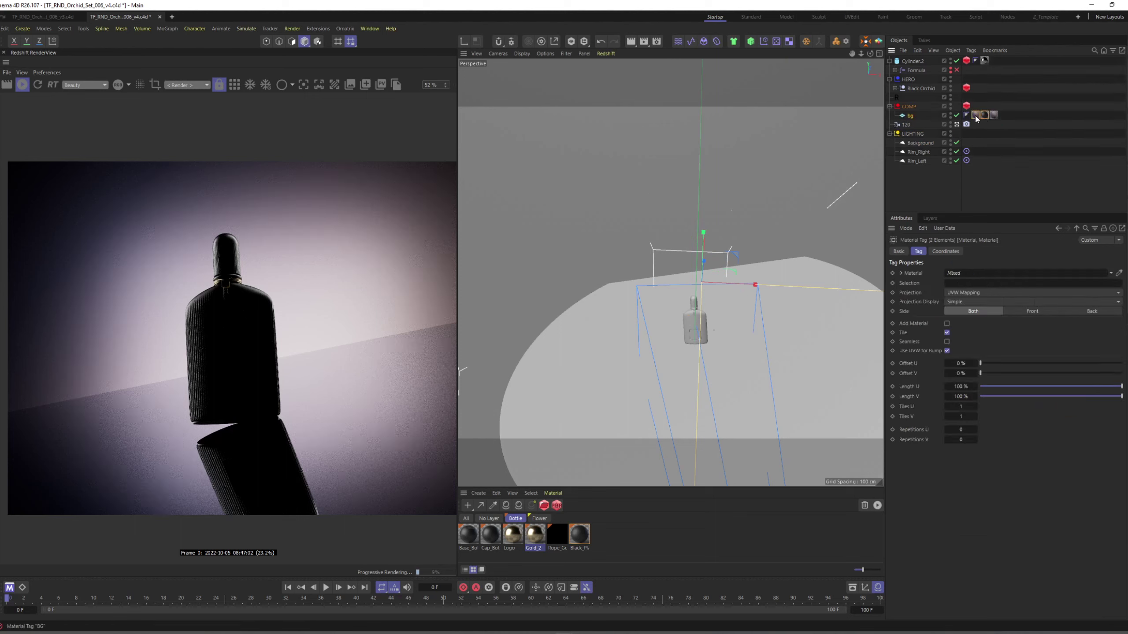
pyautogui.press('Delete')
# Step: Open the BG material's shader graph and disconnect the RS Ramp from the RS Material's Diffuse Color
pyautogui.click(978, 116)
pyautogui.doubleClick(978, 116)
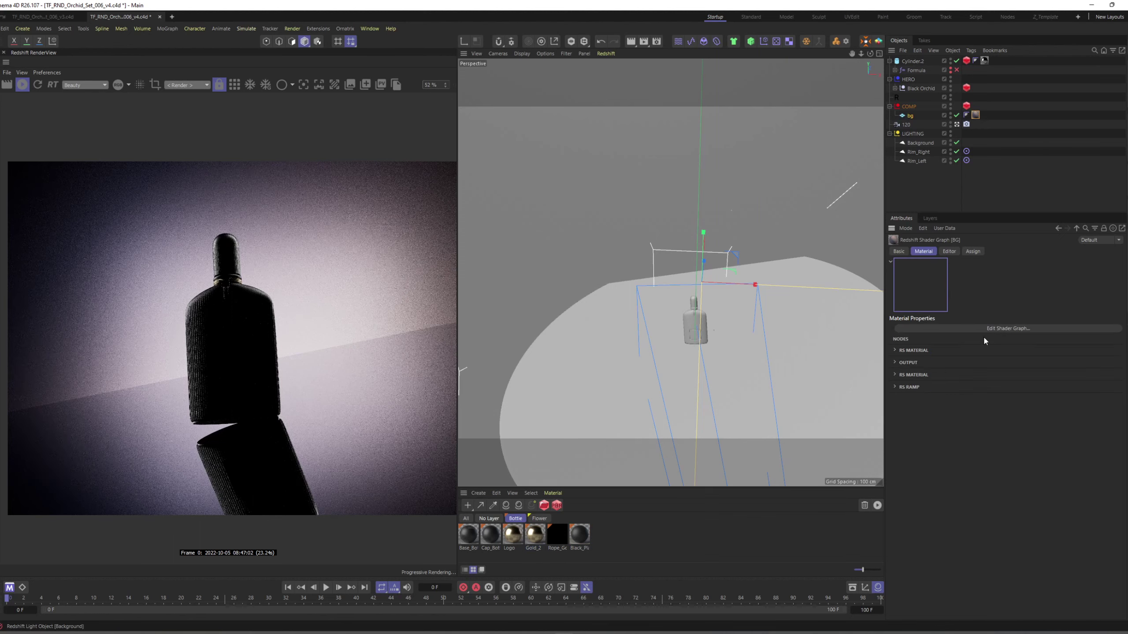
pyautogui.click(986, 331)
pyautogui.moveTo(537, 141); pyautogui.dragTo(589, 160)
pyautogui.moveTo(461, 188); pyautogui.dragTo(429, 176)
pyautogui.click(464, 183)
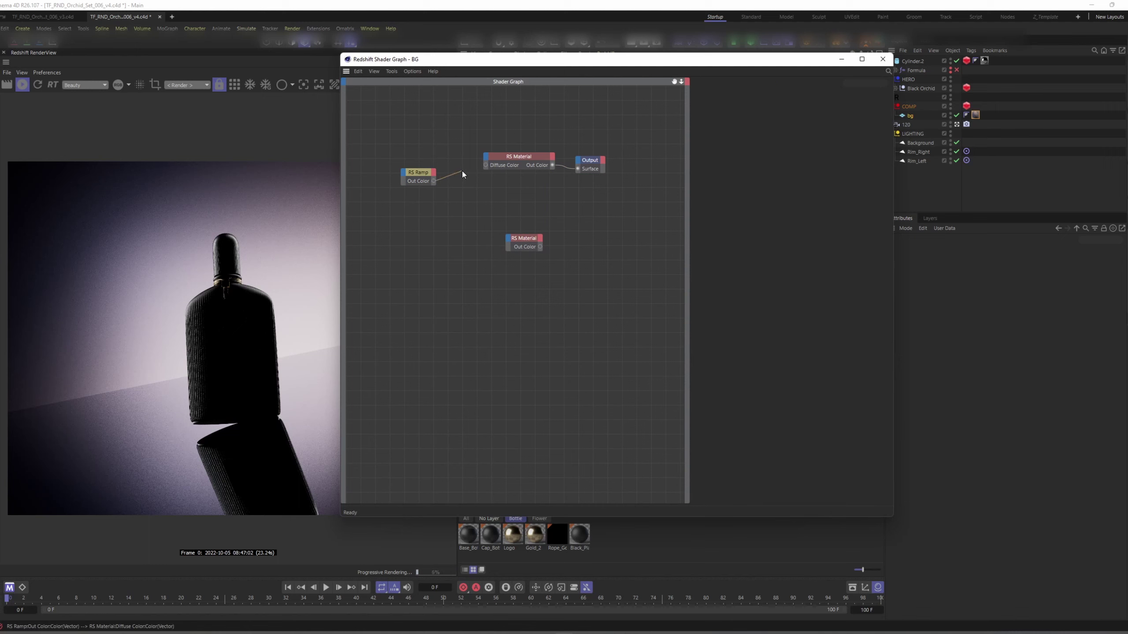
# Step: Switch to the browser to examine the Black Orchid reference render, and return to the BG shader graph in Cinema 4D
pyautogui.hotkey('alt', 'Tab')
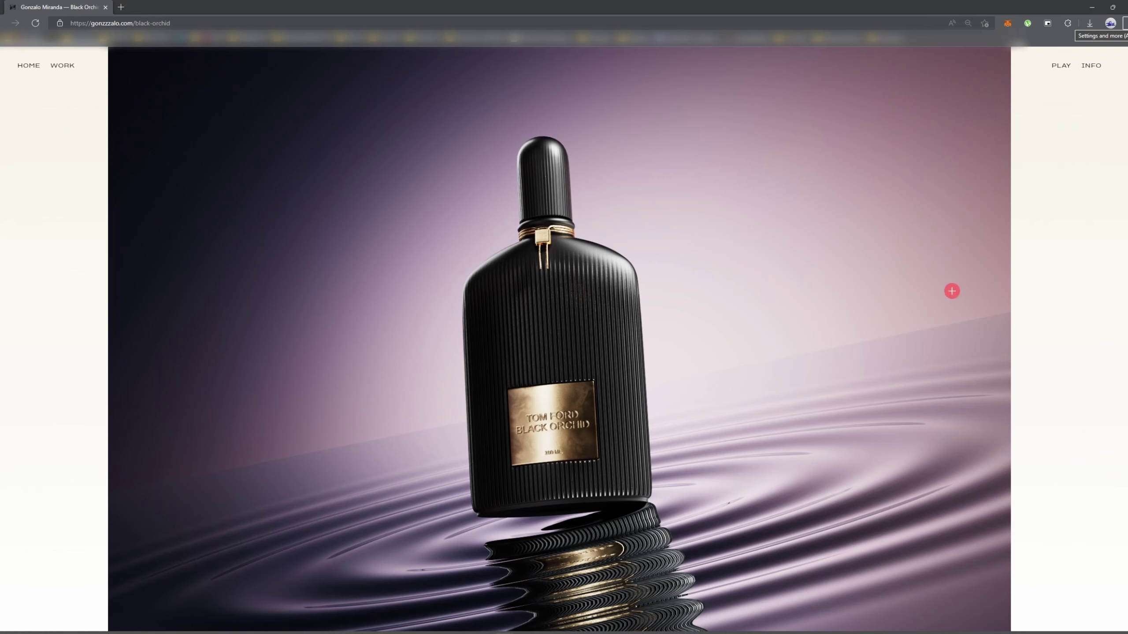
pyautogui.hotkey('alt', 'Tab')
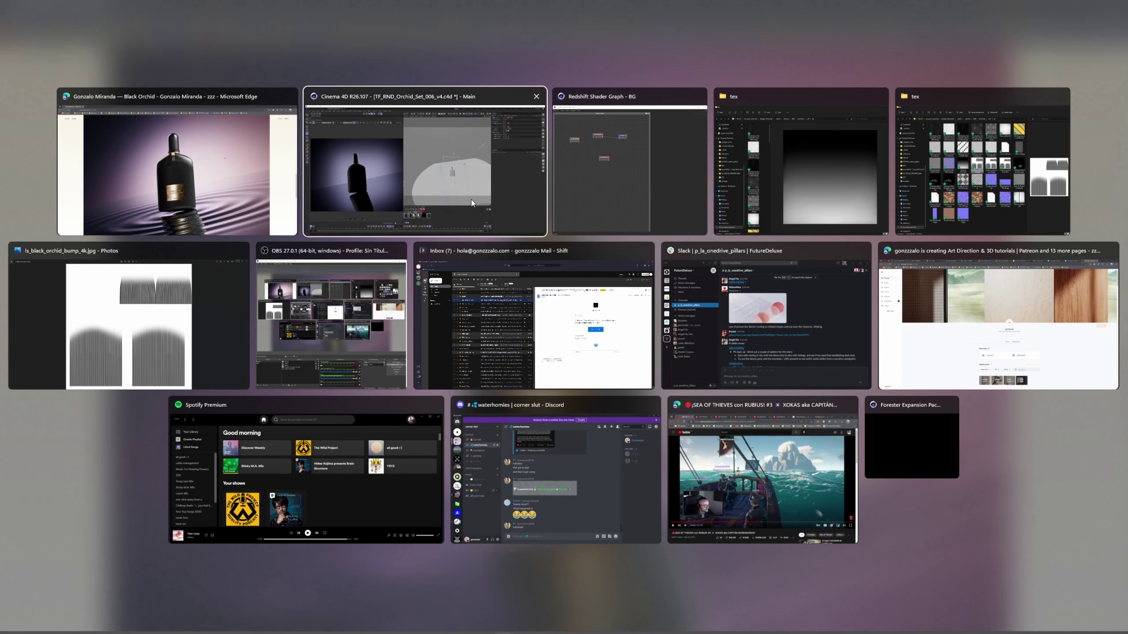
pyautogui.moveTo(627, 64); pyautogui.dragTo(790, 72)
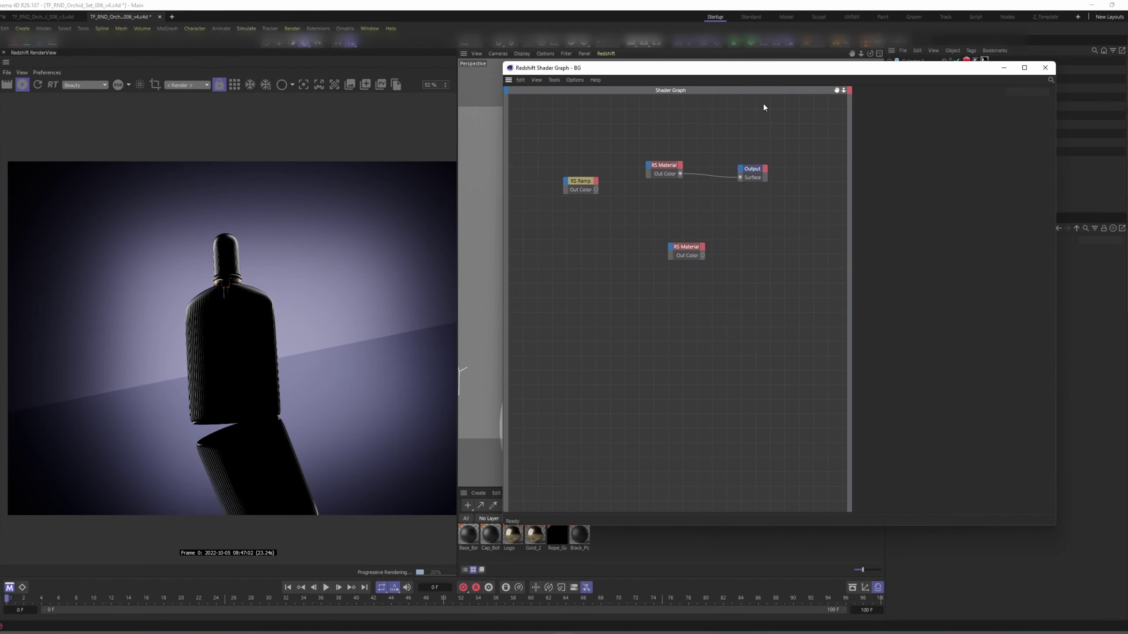
# Step: Set the connected RS Material's diffuse color to a neutral grey with 0% saturation and 54% value
pyautogui.click(669, 170)
pyautogui.click(894, 157)
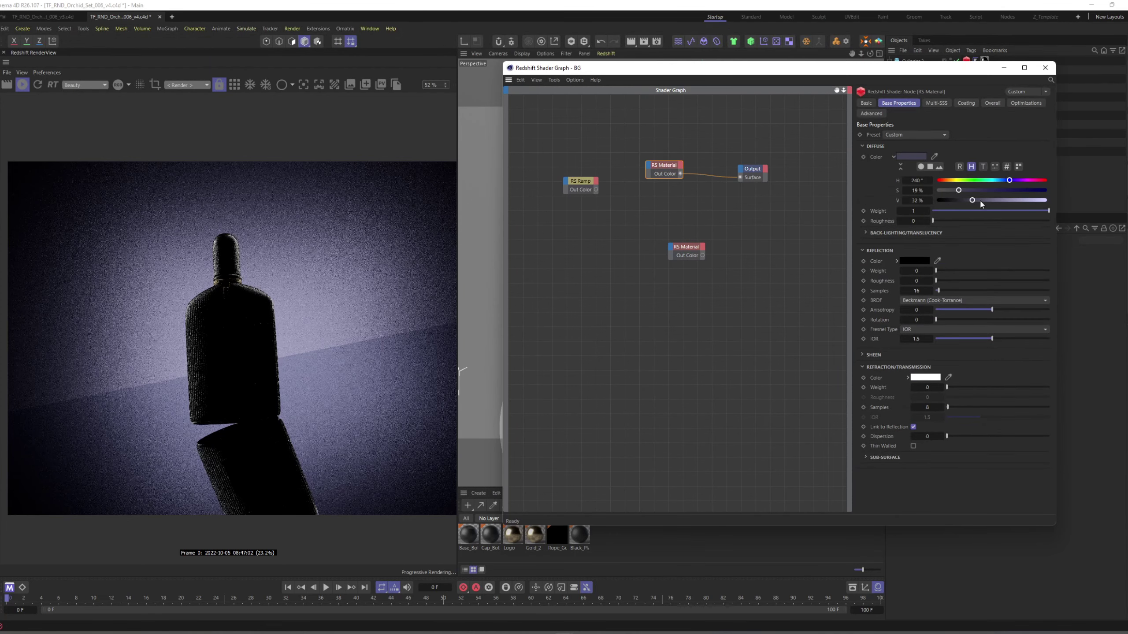
pyautogui.moveTo(980, 199); pyautogui.dragTo(1098, 199)
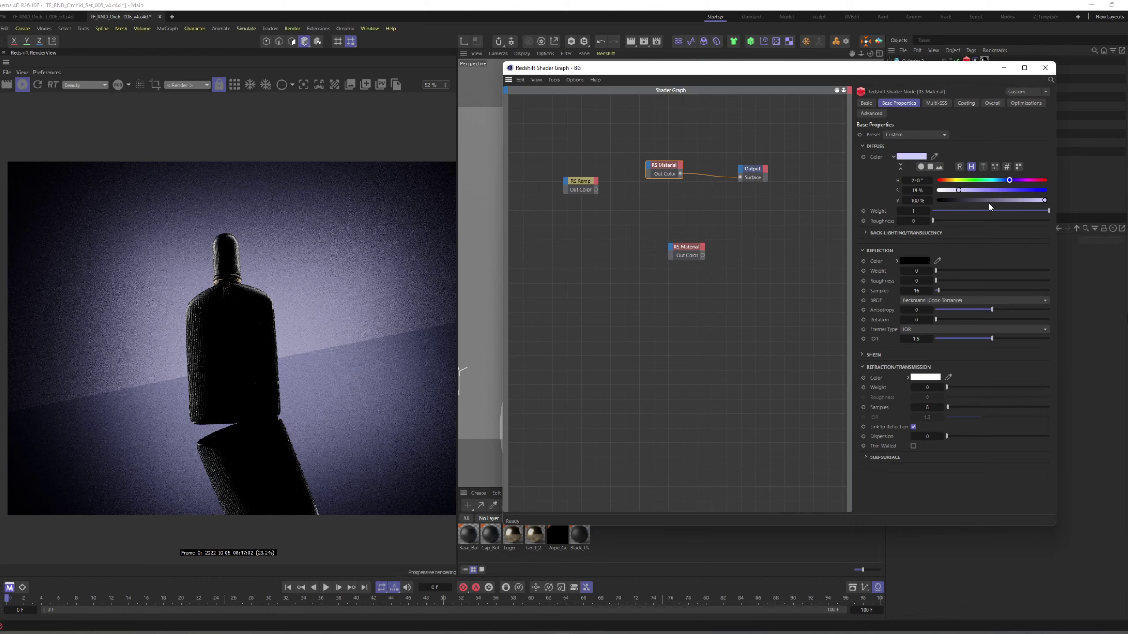
pyautogui.moveTo(951, 191); pyautogui.dragTo(938, 190)
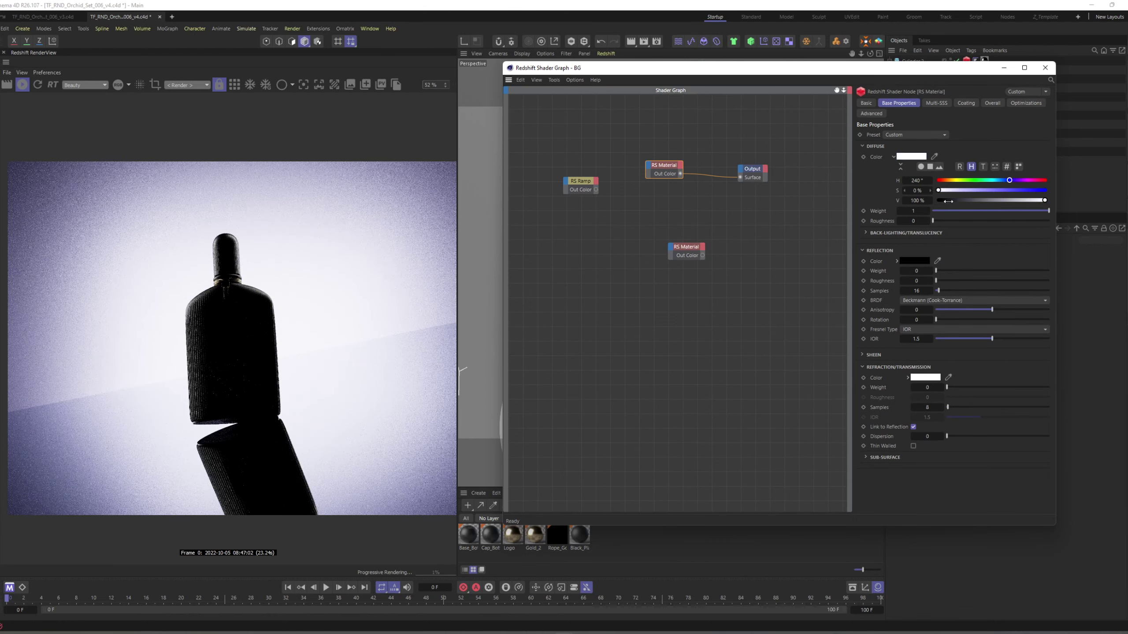
pyautogui.moveTo(1045, 200); pyautogui.dragTo(996, 200)
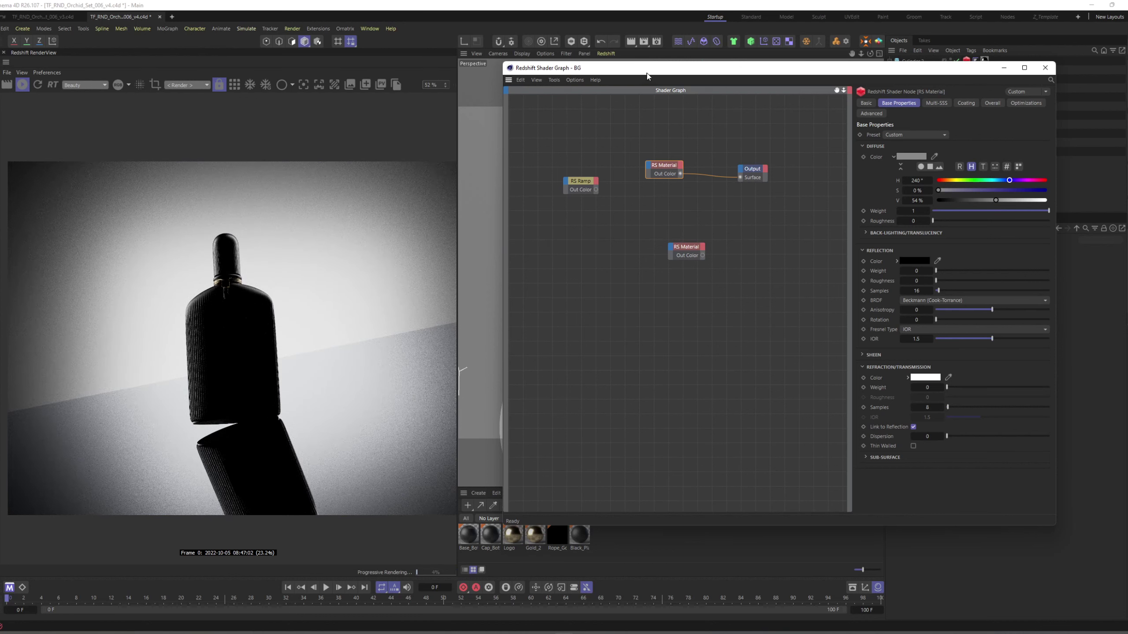
# Step: Connect the RS Ramp's Out Color to the Diffuse Color of the upper RS Material node
pyautogui.moveTo(647, 76); pyautogui.dragTo(639, 219)
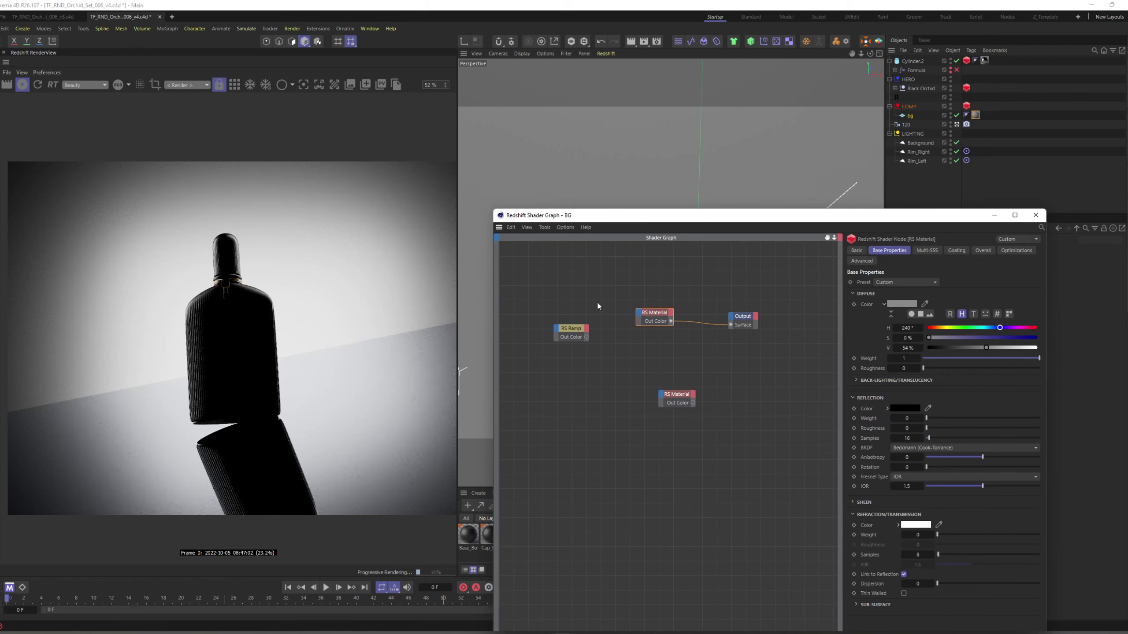
pyautogui.click(581, 331)
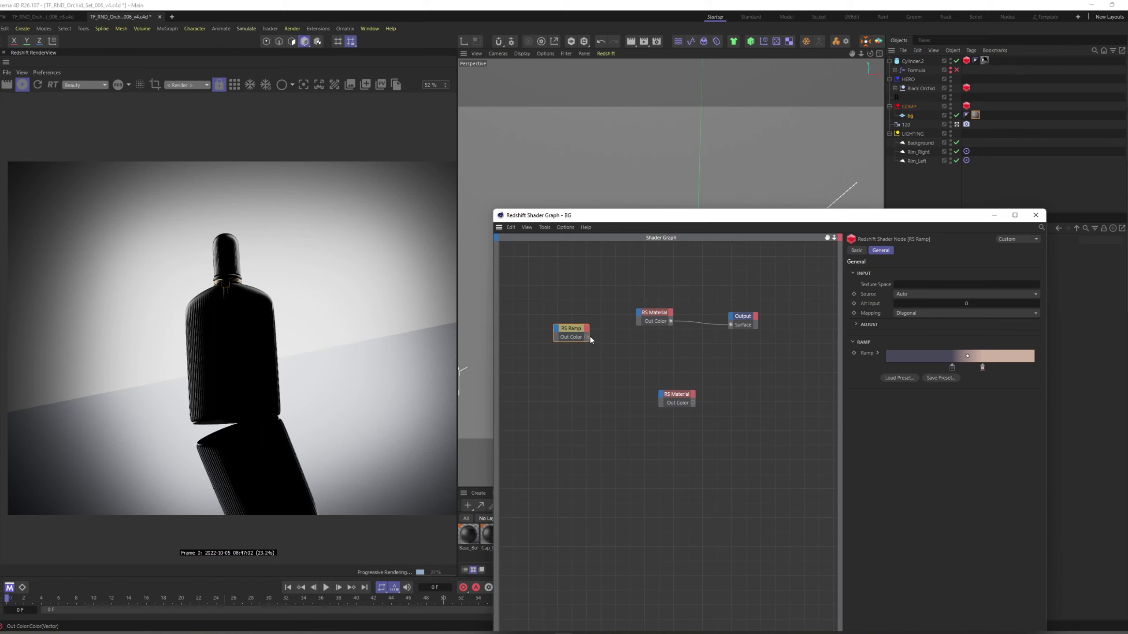
pyautogui.moveTo(636, 312); pyautogui.dragTo(638, 314)
pyautogui.moveTo(728, 335)
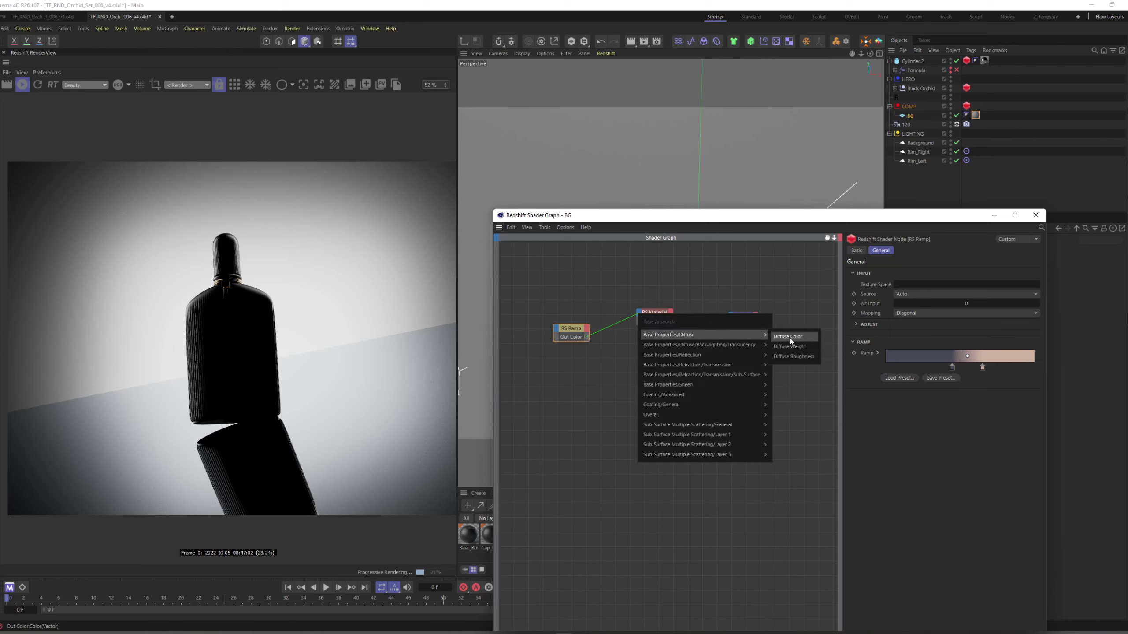
pyautogui.click(789, 338)
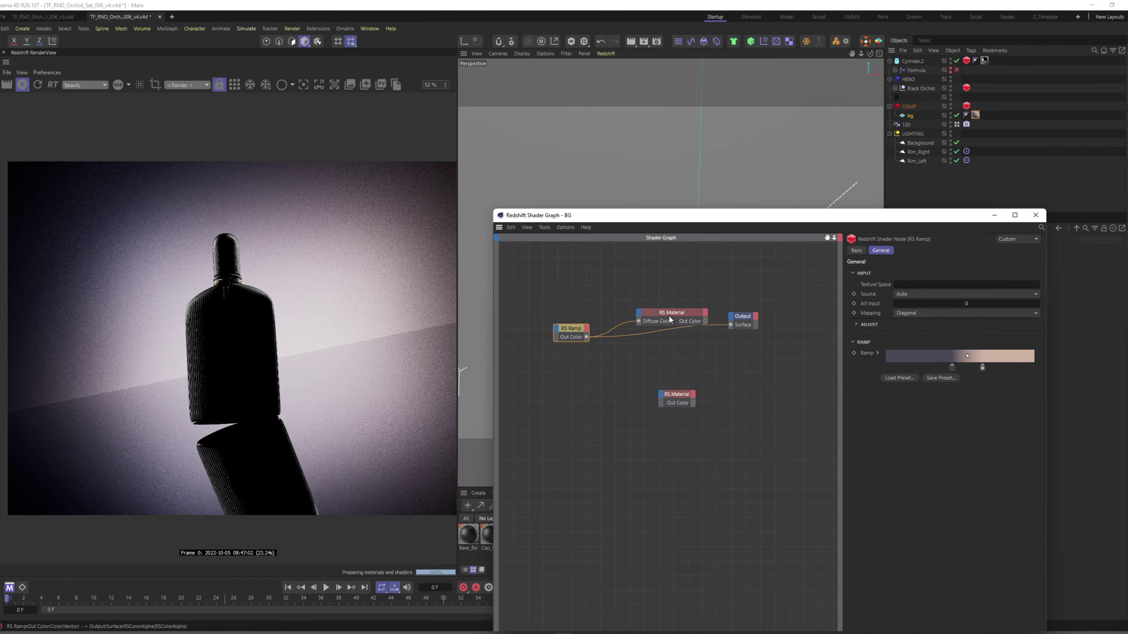
pyautogui.moveTo(668, 314); pyautogui.dragTo(672, 301)
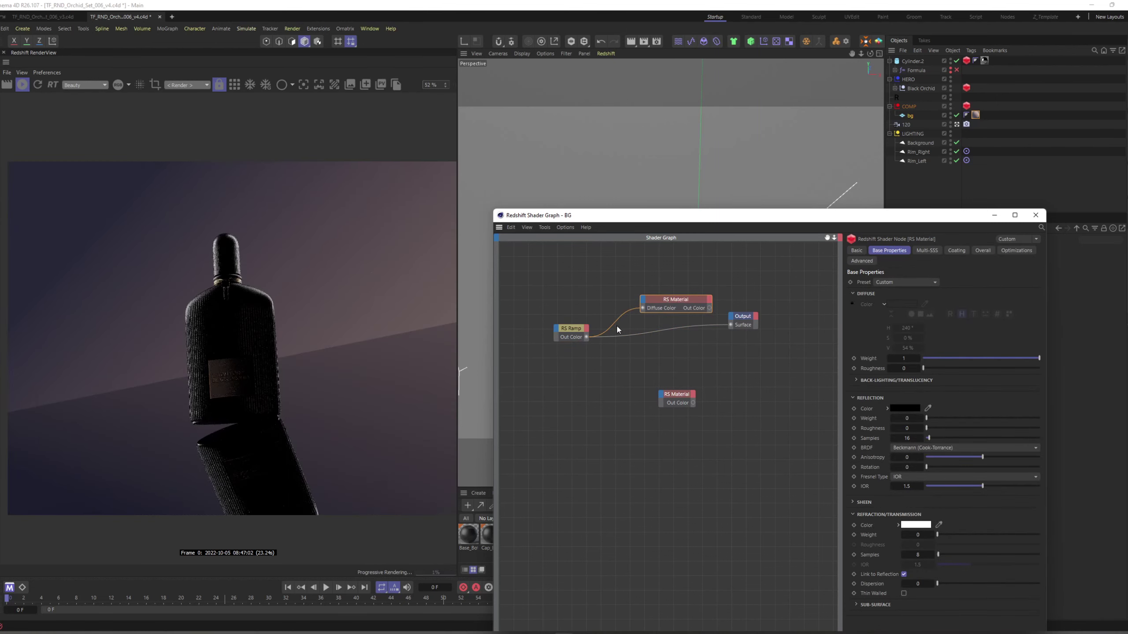
# Step: Set both knots of the RS Ramp to Smooth interpolation and move the peach knot to about 56.6%
pyautogui.click(577, 329)
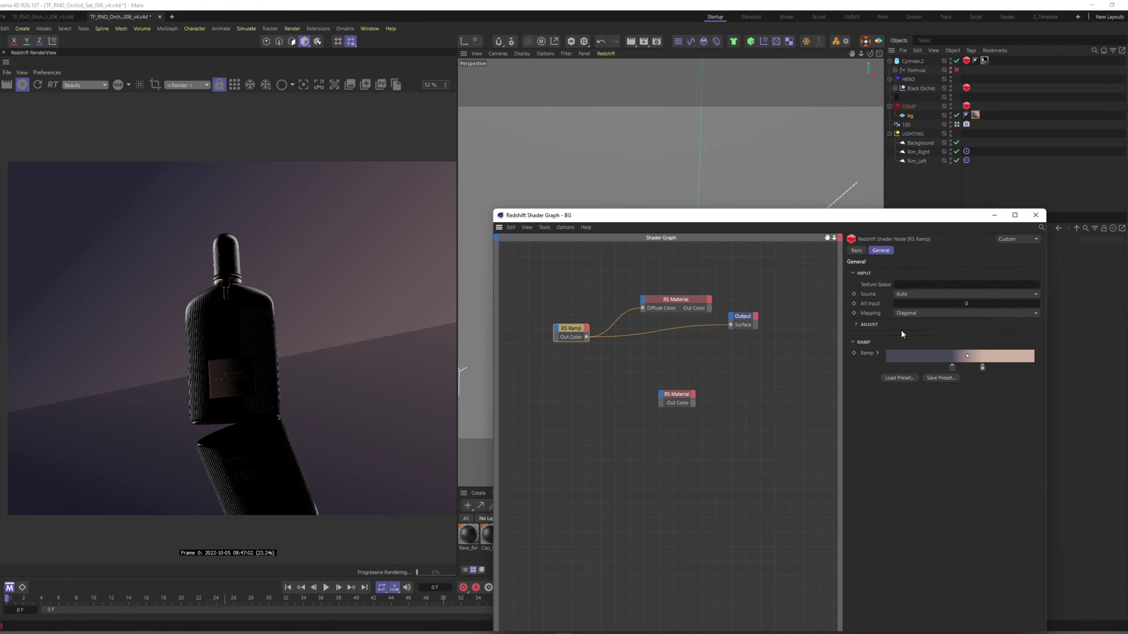
pyautogui.click(877, 353)
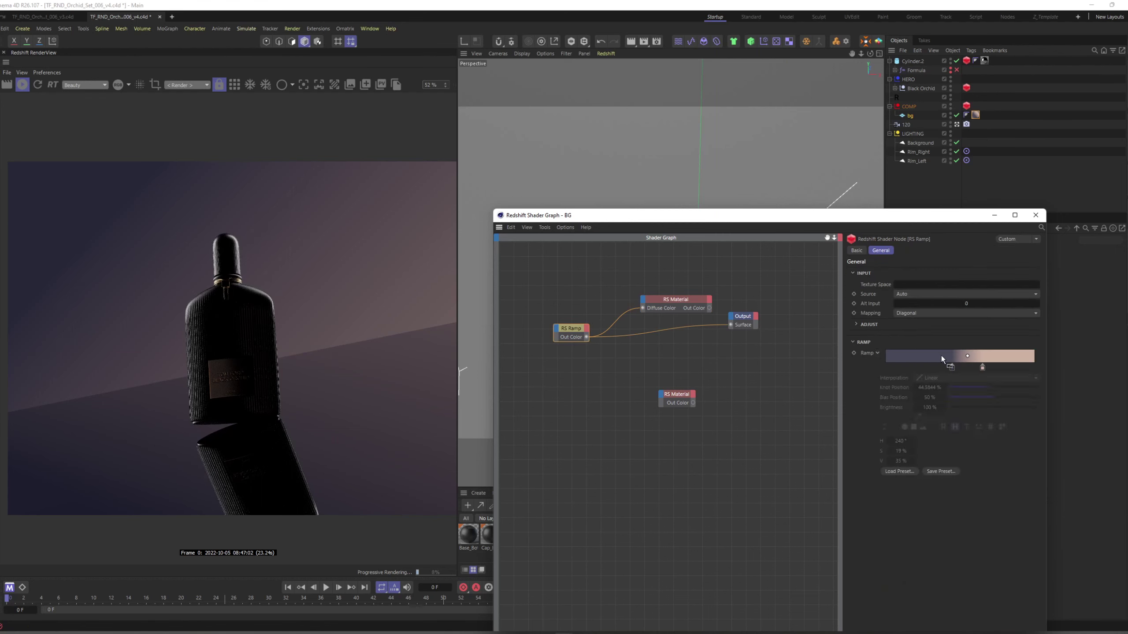
pyautogui.click(952, 368)
pyautogui.keyDown('shift'); pyautogui.click(983, 368); pyautogui.keyUp('shift')
pyautogui.click(951, 378)
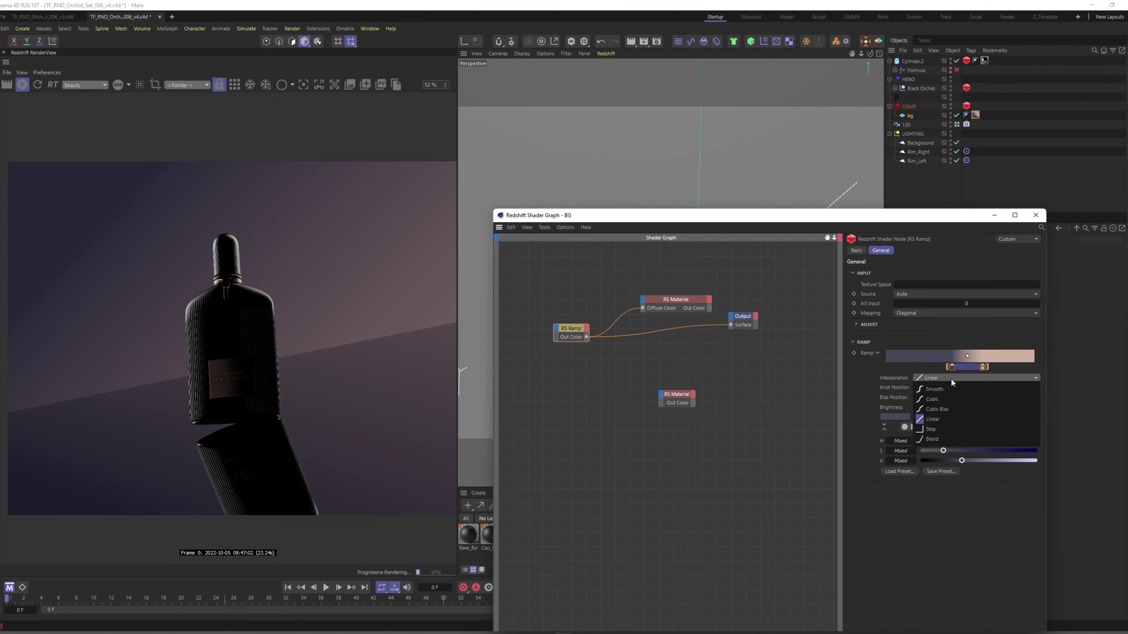
pyautogui.click(951, 389)
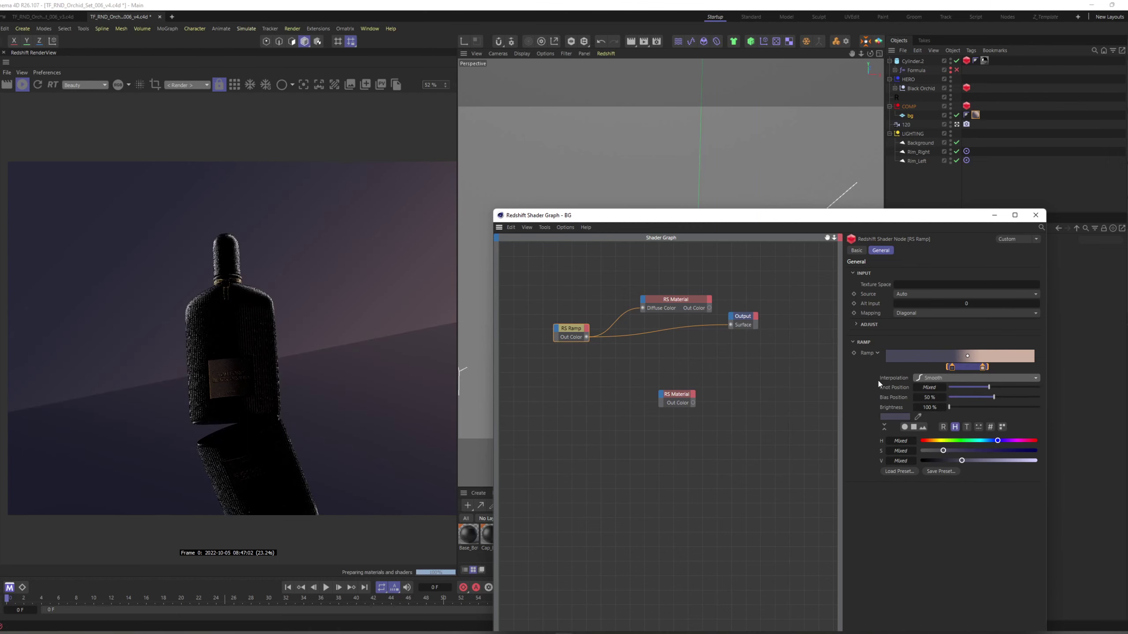
pyautogui.moveTo(982, 367); pyautogui.dragTo(970, 373)
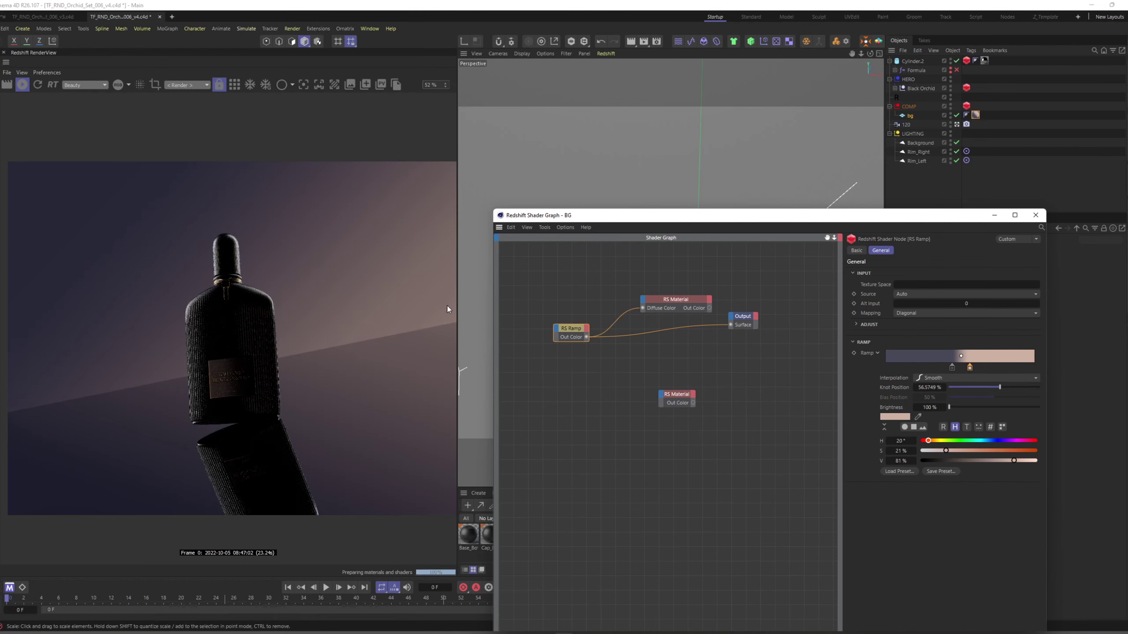
pyautogui.click(951, 367)
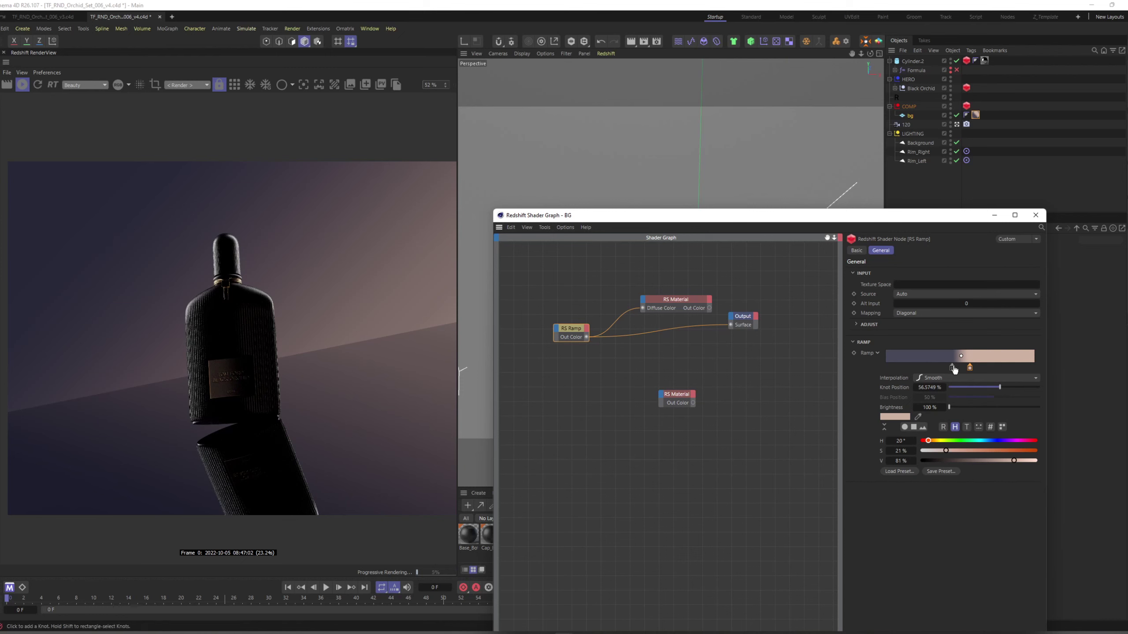
# Step: Reconnect the upper RS Material's Out Color to the Output node's Surface in place of the ramp
pyautogui.click(691, 303)
pyautogui.press('o')
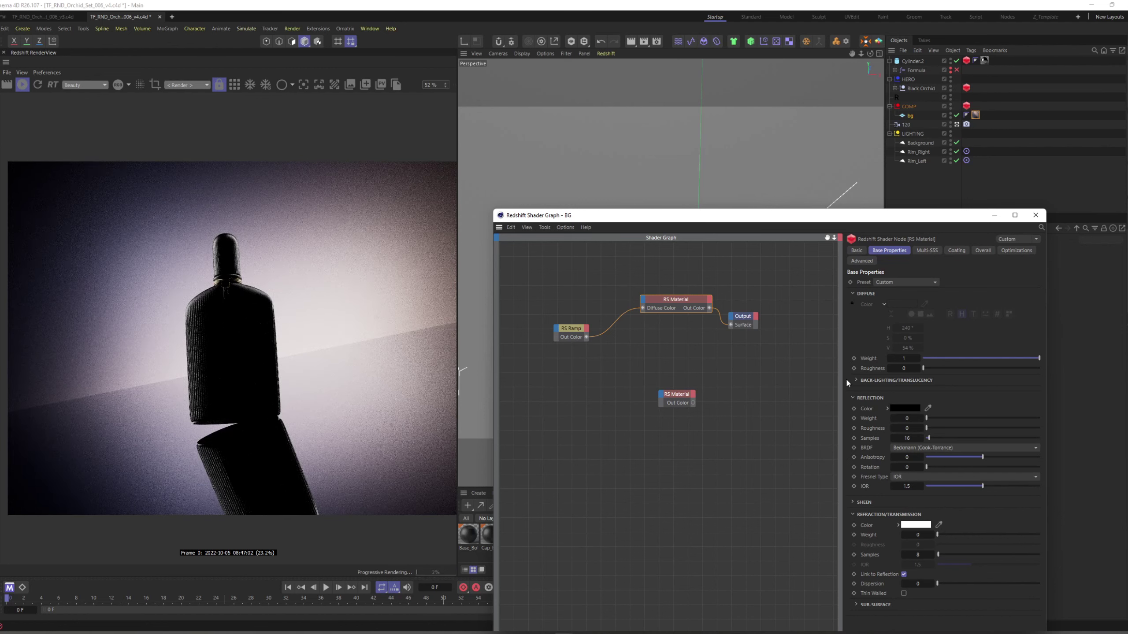
# Step: Review the RS Material's Multi-SSS, Coating and Base Properties settings and collapse the Refraction/Transmission section
pyautogui.moveTo(845, 381); pyautogui.dragTo(787, 378)
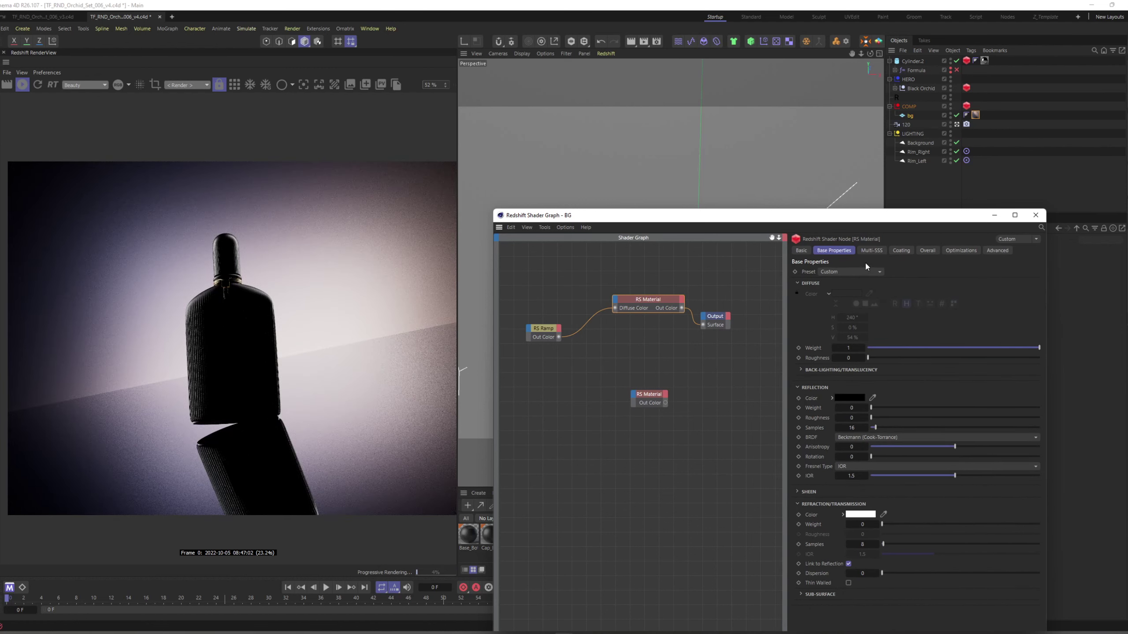
pyautogui.click(871, 250)
pyautogui.click(898, 251)
pyautogui.click(834, 250)
pyautogui.click(798, 505)
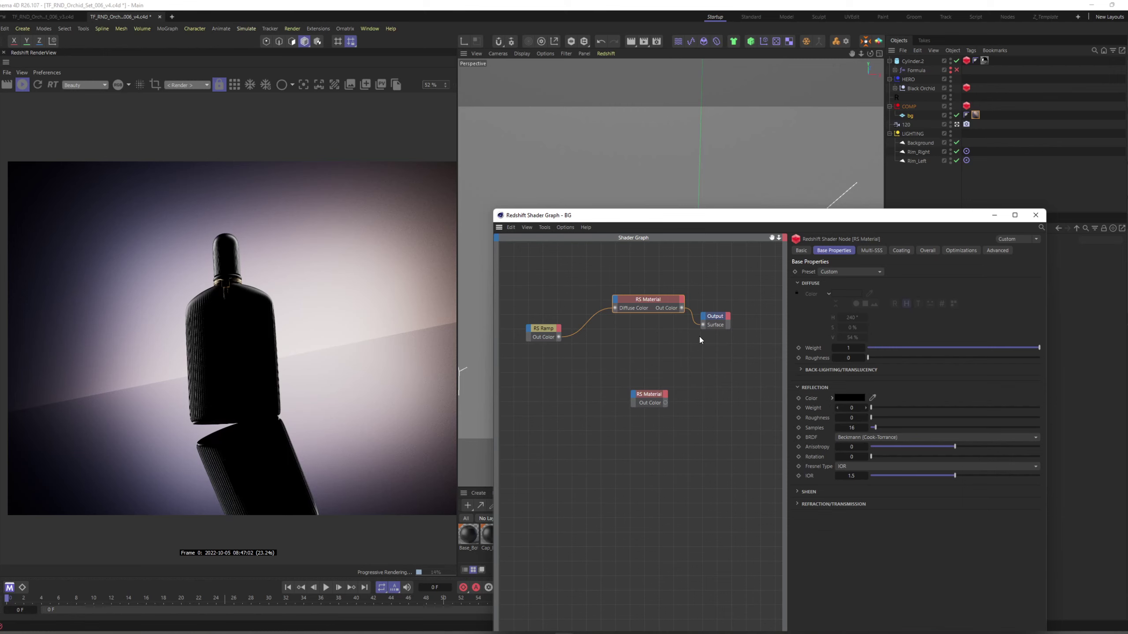
# Step: Align the RS Ramp and RS Material nodes in a row with the Output node and put the shader graph away
pyautogui.moveTo(659, 302); pyautogui.dragTo(639, 319)
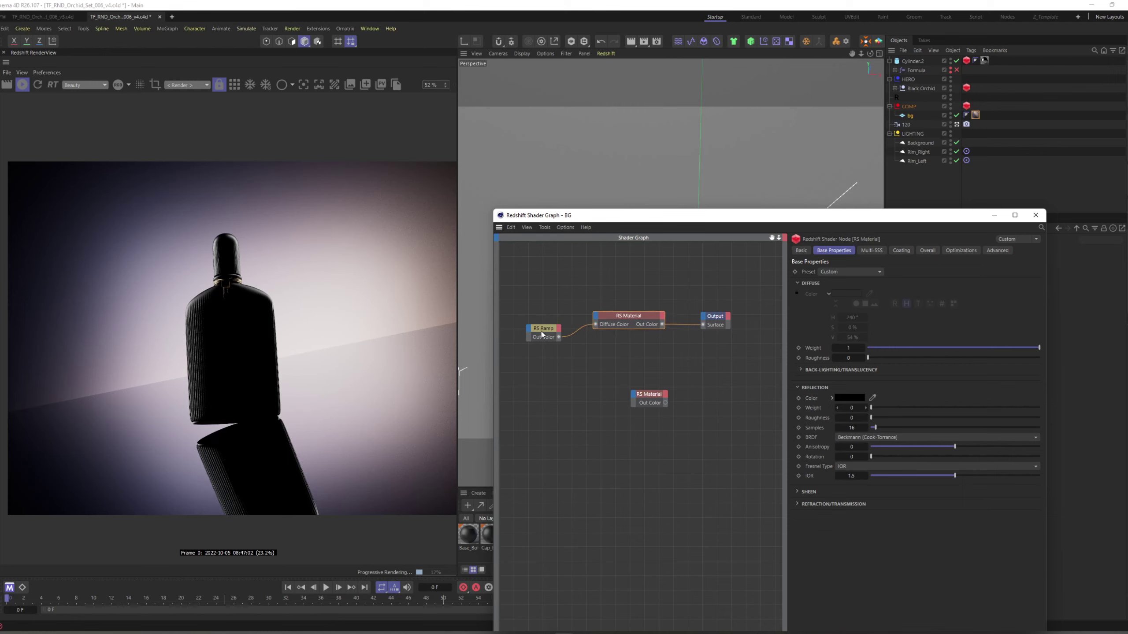
pyautogui.moveTo(545, 334); pyautogui.dragTo(546, 322)
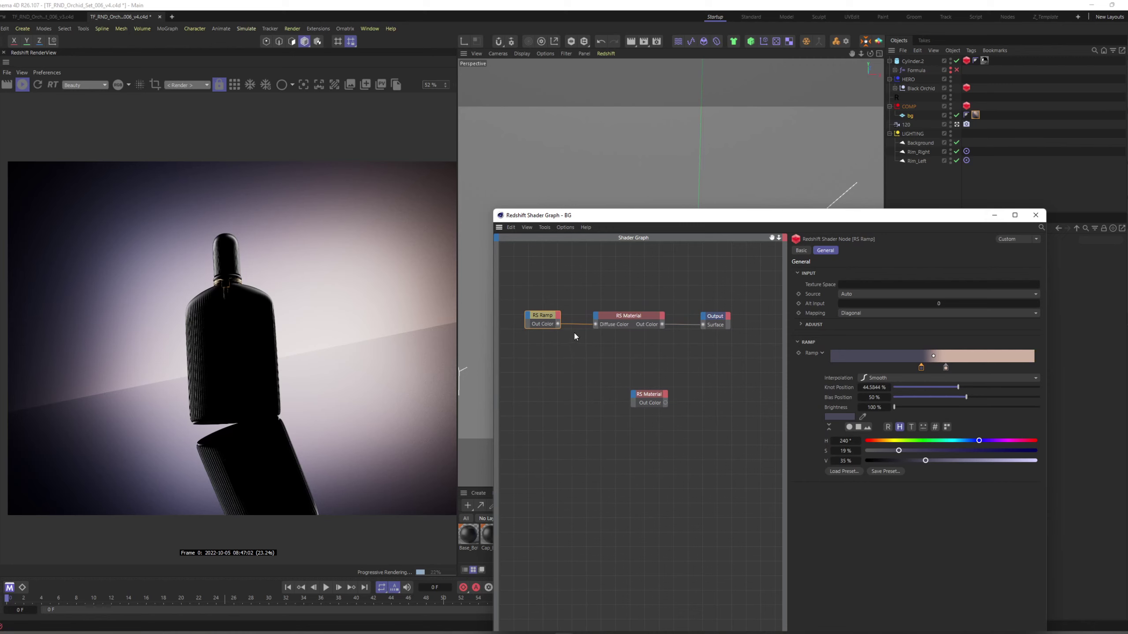
pyautogui.moveTo(549, 321)
pyautogui.mouseDown()
pyautogui.moveTo(557, 313)
pyautogui.moveTo(541, 321)
pyautogui.mouseUp()
pyautogui.click(994, 215)
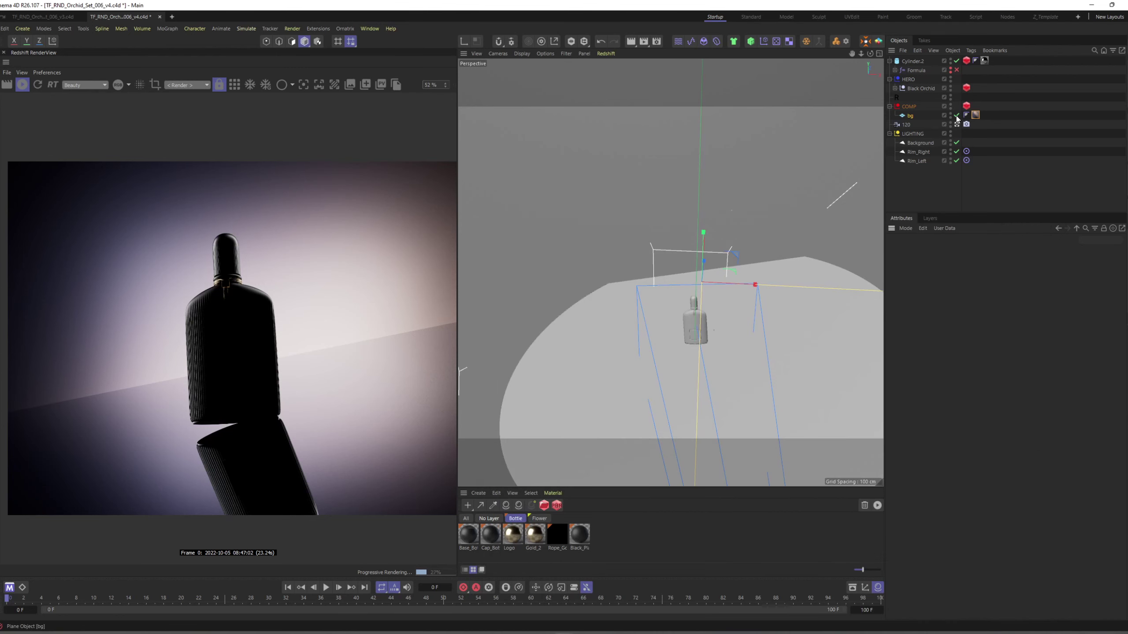
pyautogui.click(912, 116)
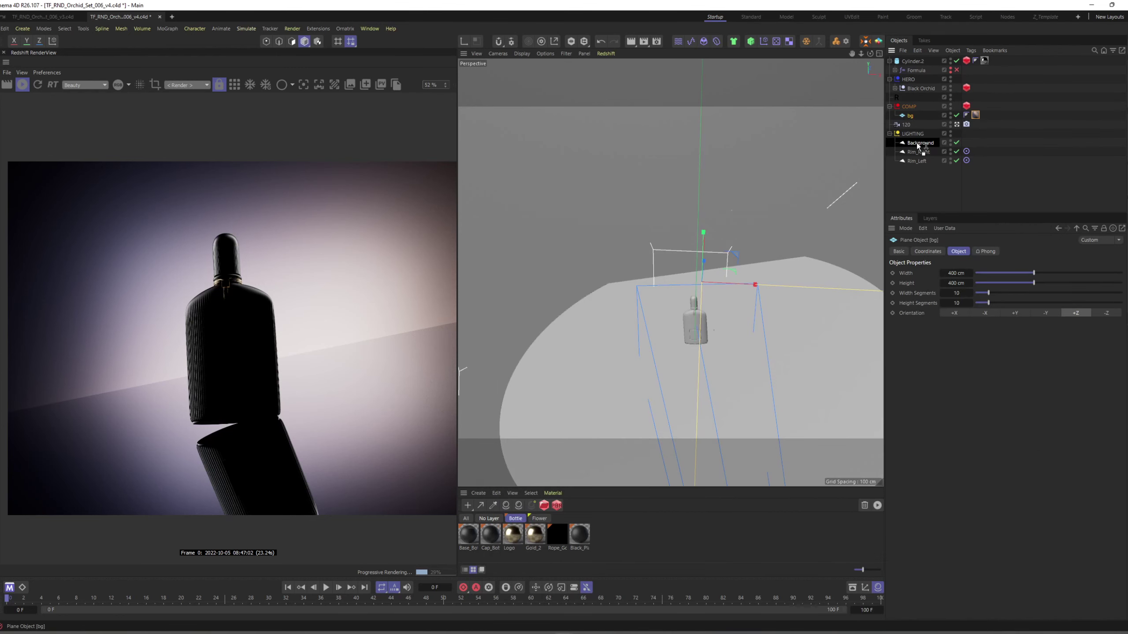
pyautogui.moveTo(918, 139); pyautogui.dragTo(918, 139)
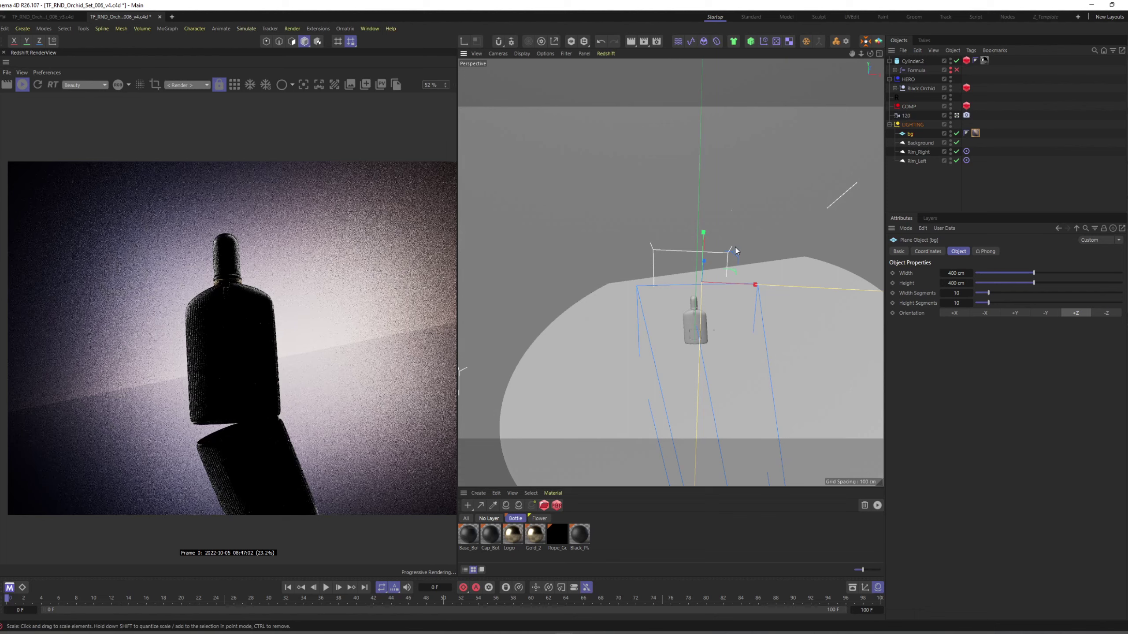
pyautogui.keyDown('alt'); pyautogui.moveTo(734, 247); pyautogui.dragTo(877, 172); pyautogui.keyUp('alt')
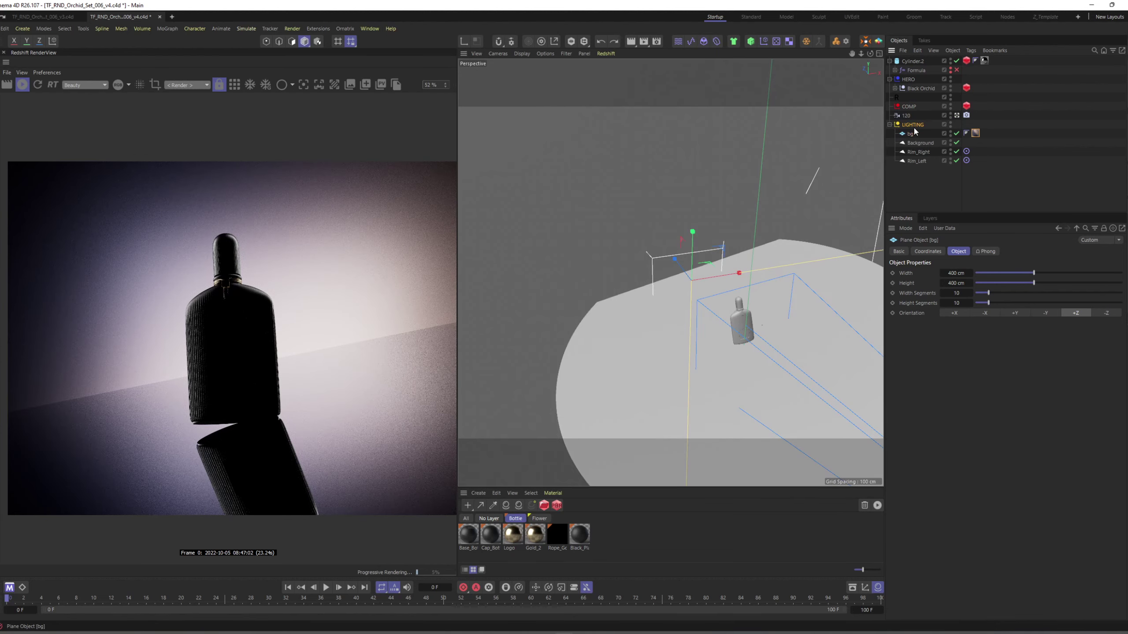
pyautogui.moveTo(913, 133); pyautogui.dragTo(908, 107)
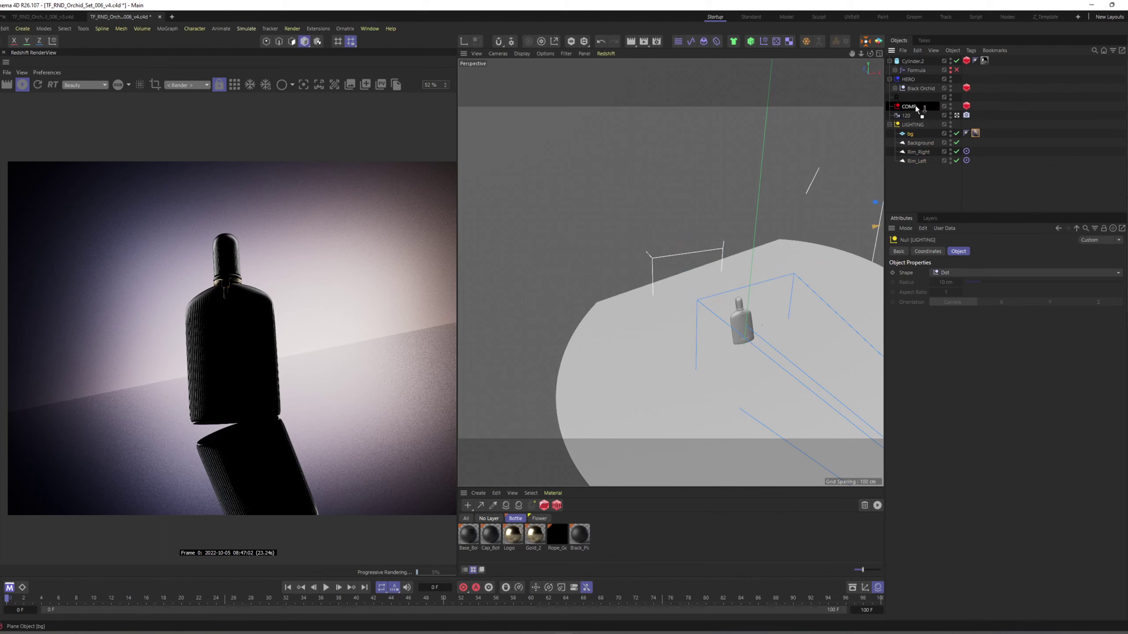
# Step: Scale the Background area light down uniformly to about 21.7 cm per side
pyautogui.click(922, 145)
pyautogui.keyDown('alt'); pyautogui.moveTo(693, 262); pyautogui.dragTo(667, 265); pyautogui.keyUp('alt')
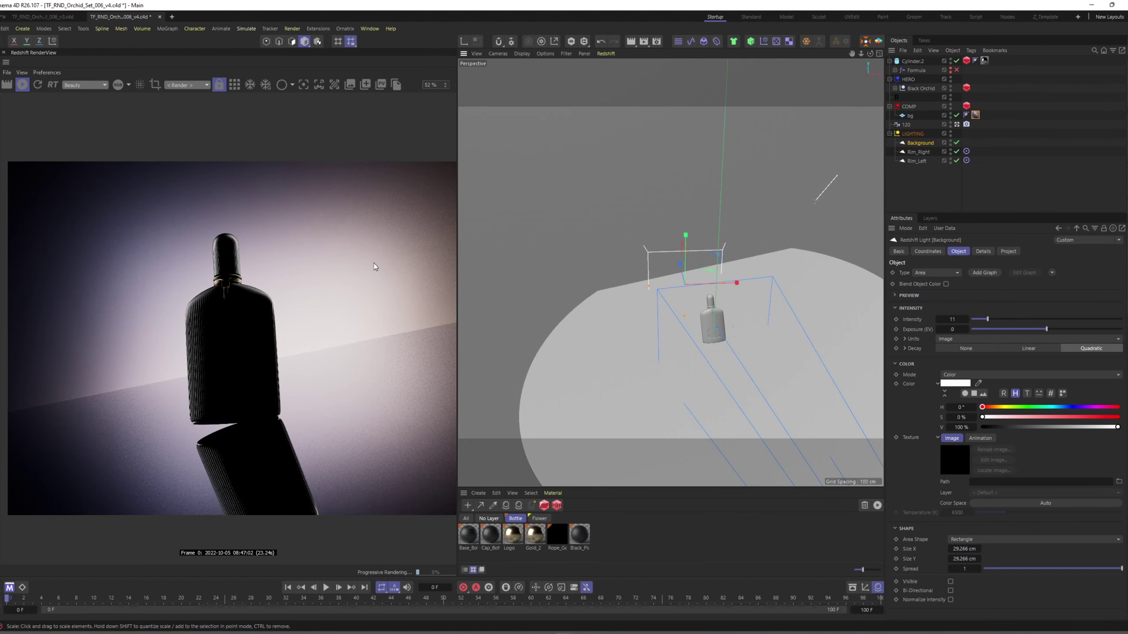
pyautogui.keyDown('alt'); pyautogui.moveTo(648, 301); pyautogui.dragTo(674, 278); pyautogui.keyUp('alt')
pyautogui.press('e')
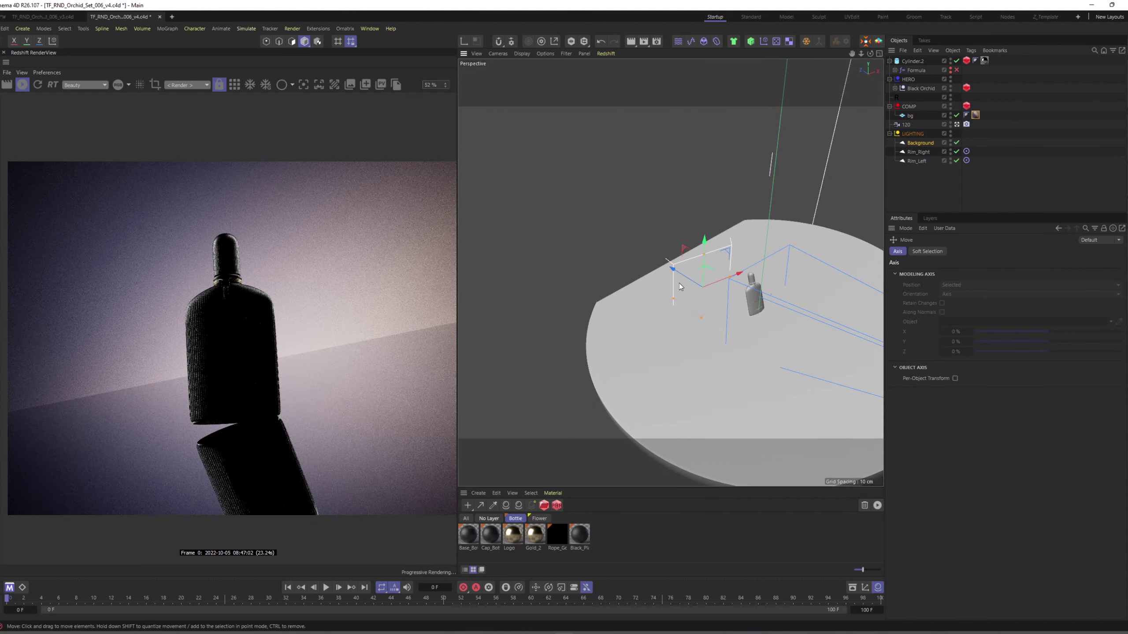
pyautogui.press('t')
pyautogui.moveTo(789, 238); pyautogui.dragTo(710, 275)
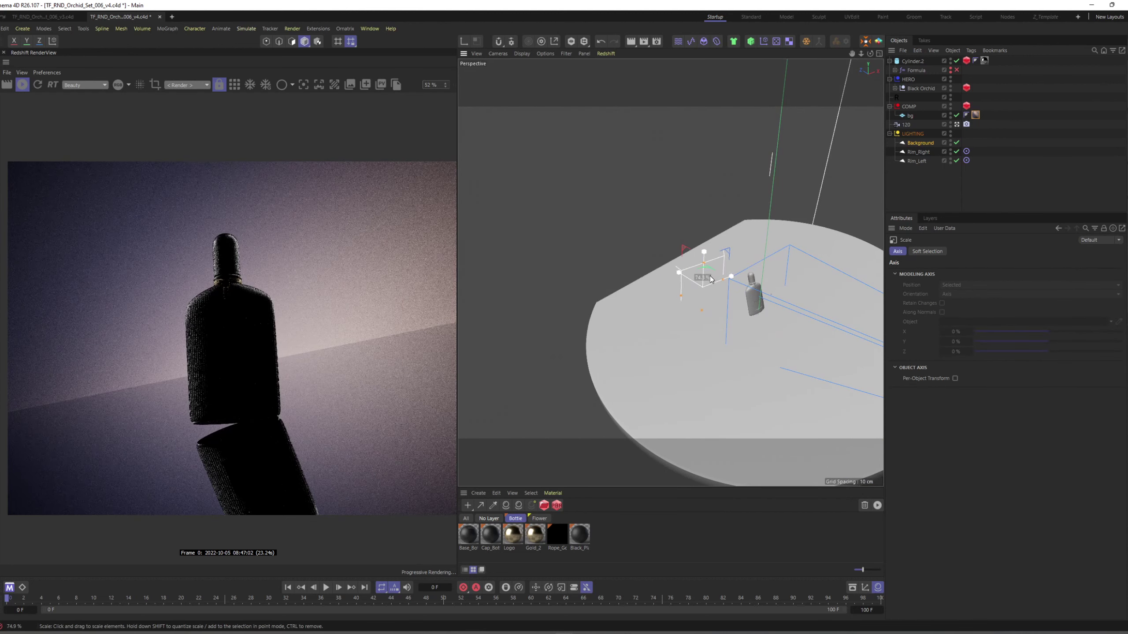
# Step: Reduce the Background light's Spread to about 0.487
pyautogui.click(918, 144)
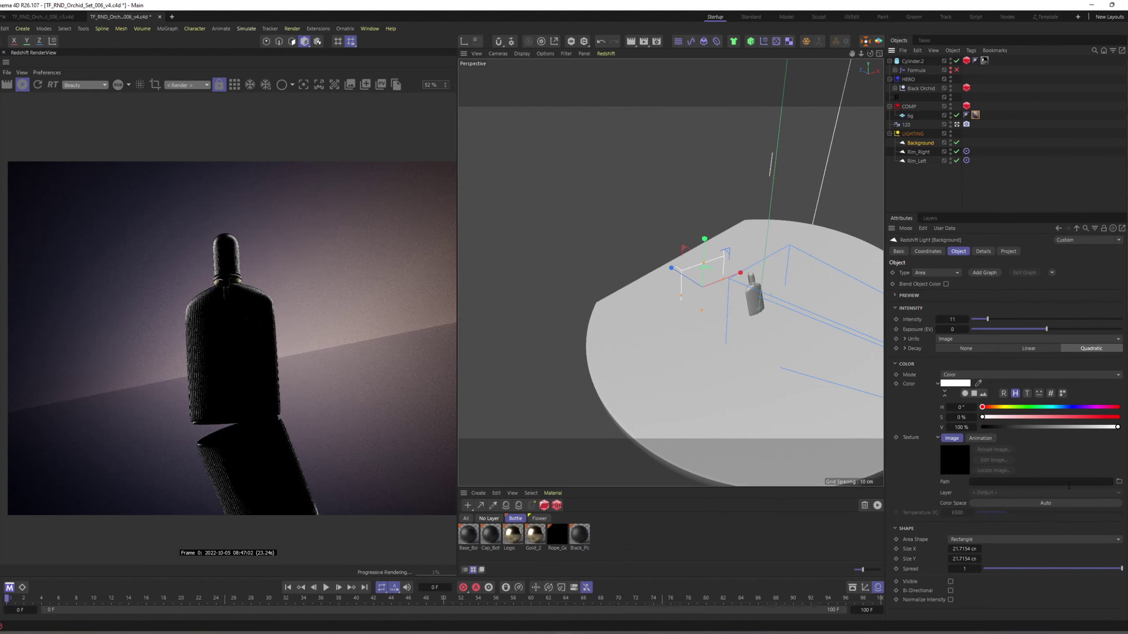
pyautogui.click(1079, 569)
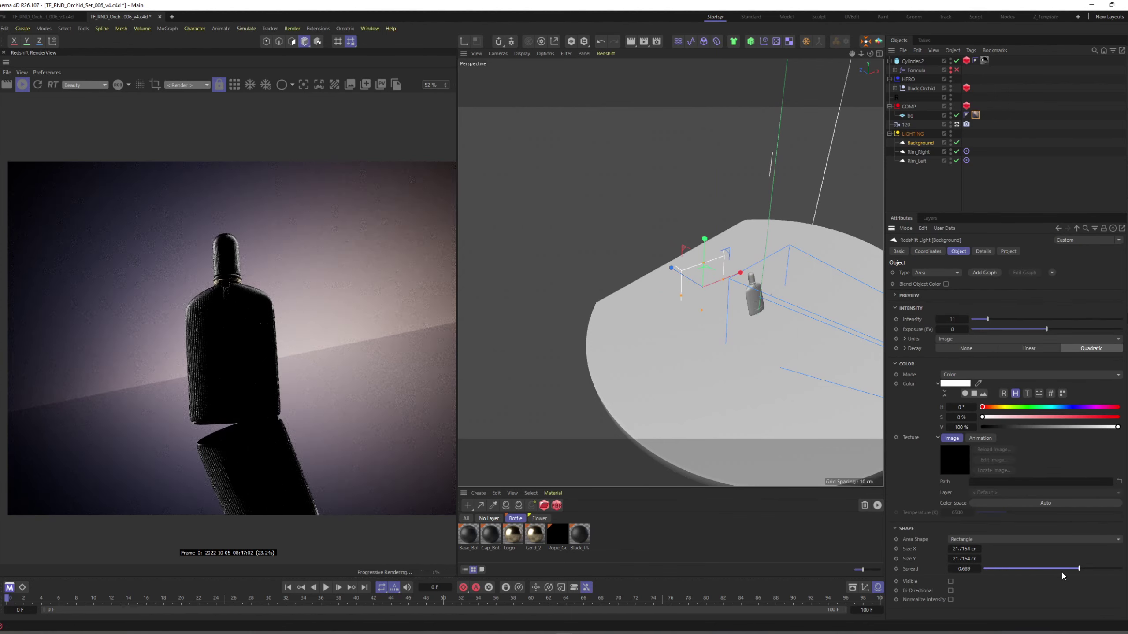
pyautogui.click(1051, 569)
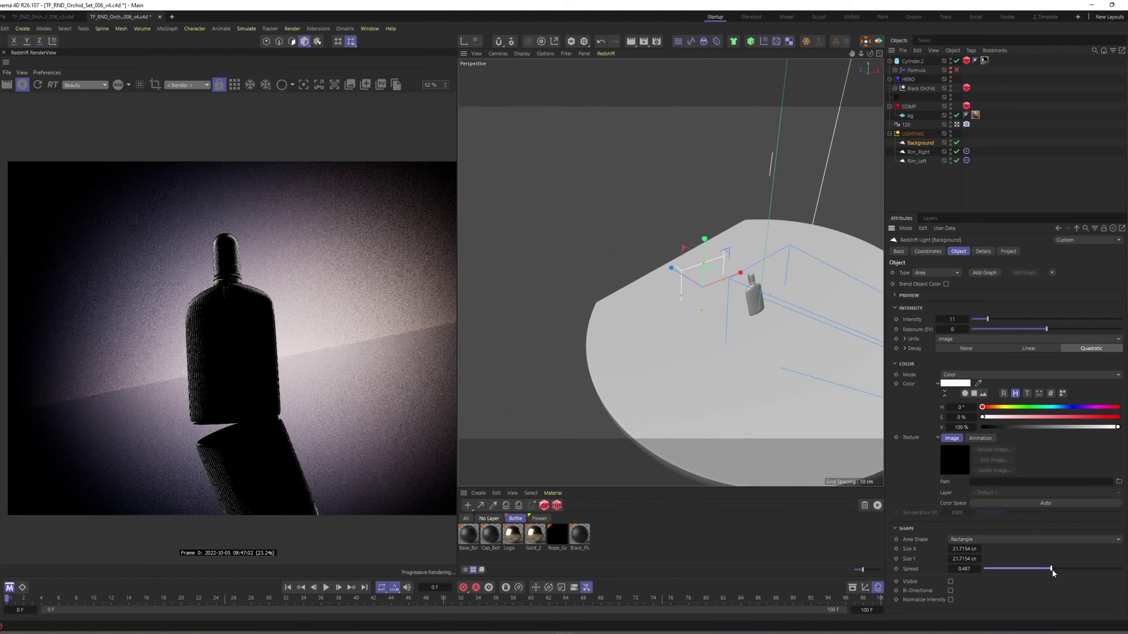
# Step: From a top-like view, sketch two white Doodle Paint strokes fanning outward from either side of the Background light
pyautogui.keyDown('alt'); pyautogui.moveTo(699, 289); pyautogui.dragTo(709, 314); pyautogui.keyUp('alt')
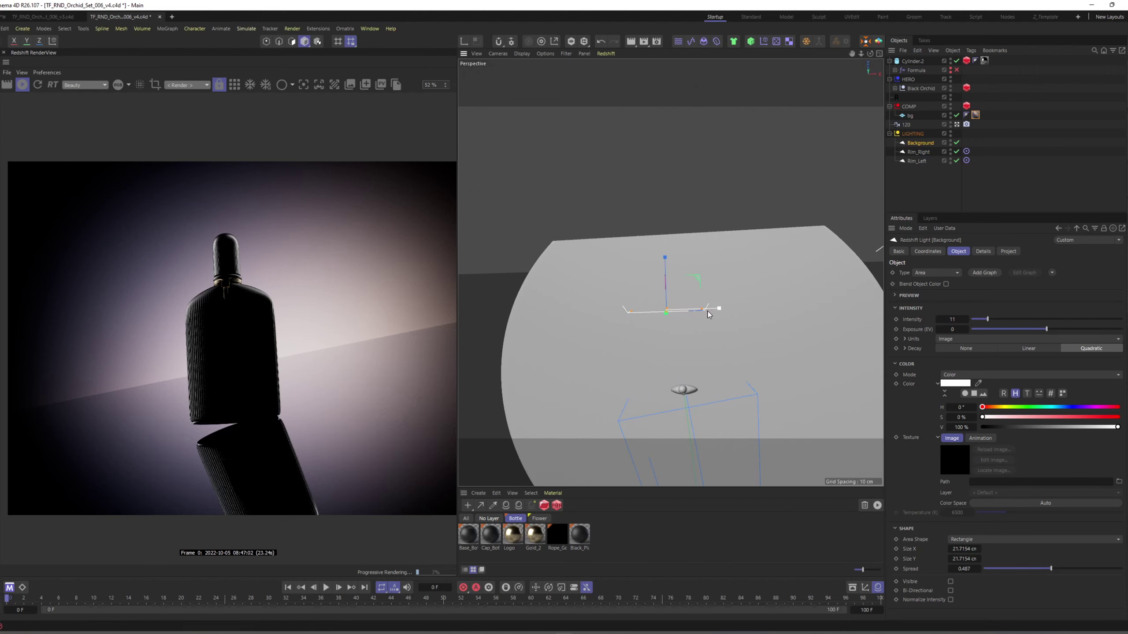
pyautogui.click(777, 268)
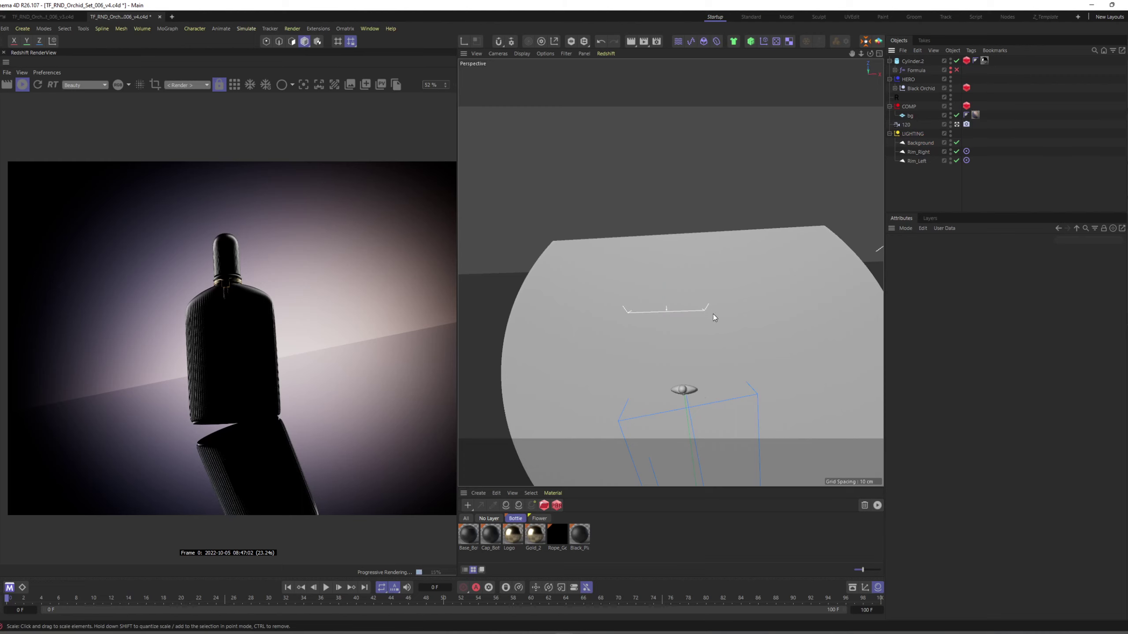
pyautogui.hotkey('shift', 'c')
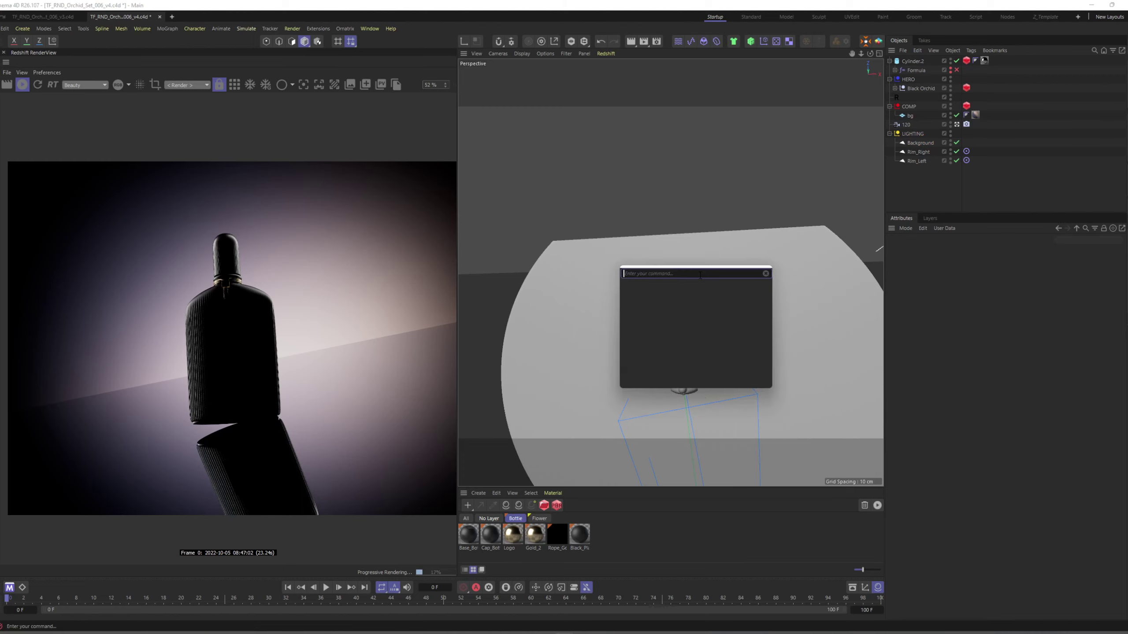
pyautogui.write('doodle')
pyautogui.press('Return')
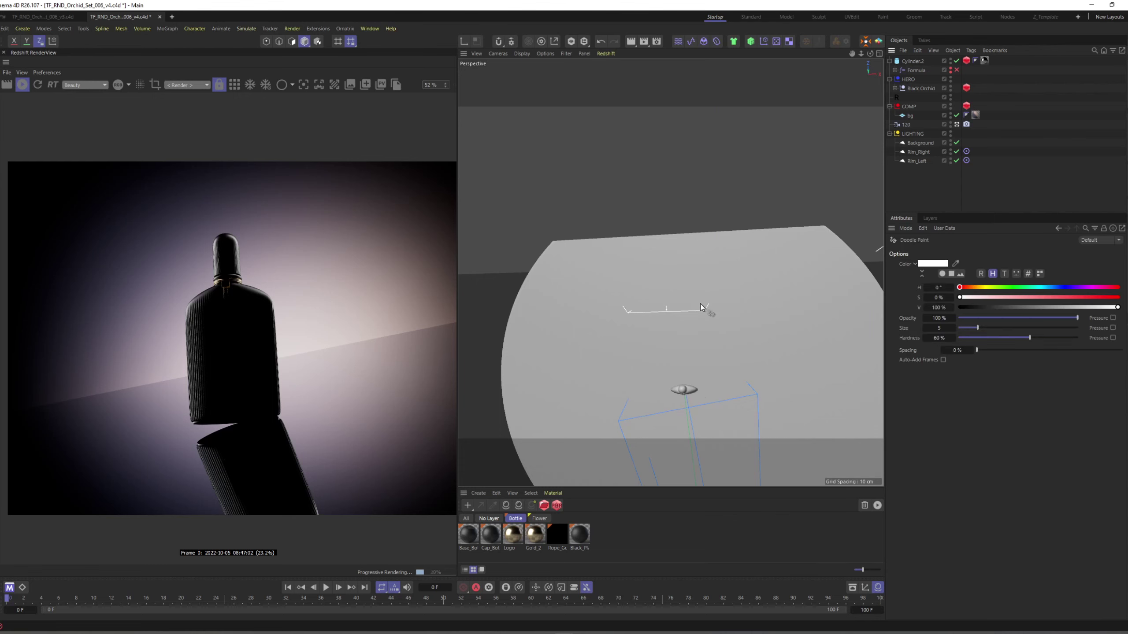
pyautogui.moveTo(711, 300); pyautogui.dragTo(756, 209)
pyautogui.moveTo(604, 278); pyautogui.dragTo(573, 229)
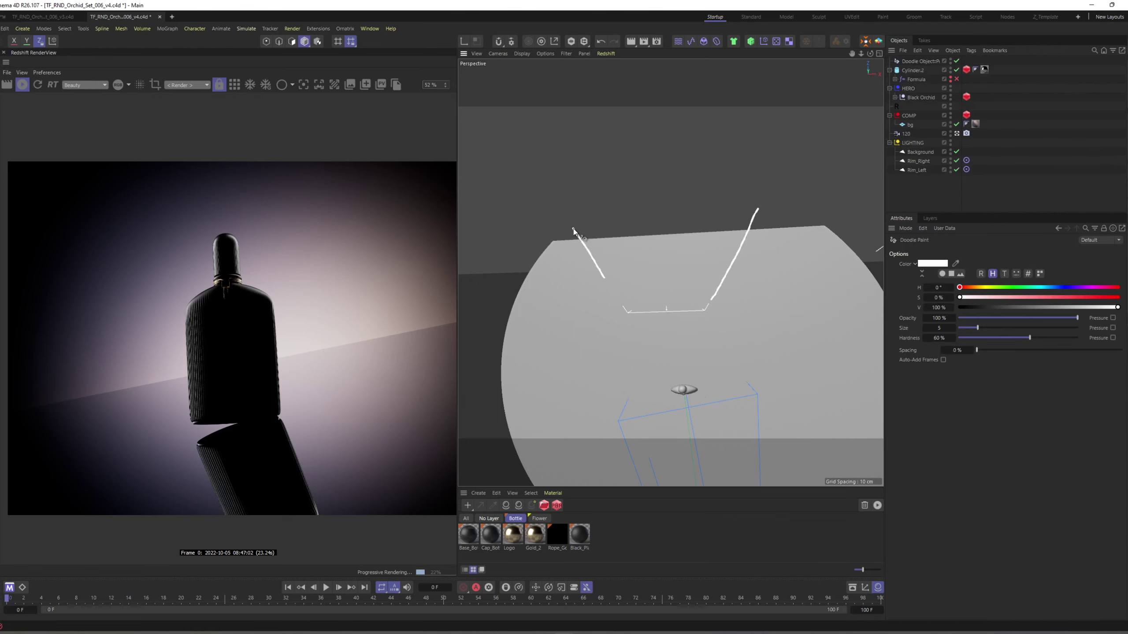
# Step: Set the doodle colour to red at 79% saturation and sketch two converging strokes from the Background light's ends
pyautogui.moveTo(960, 297); pyautogui.dragTo(1084, 297)
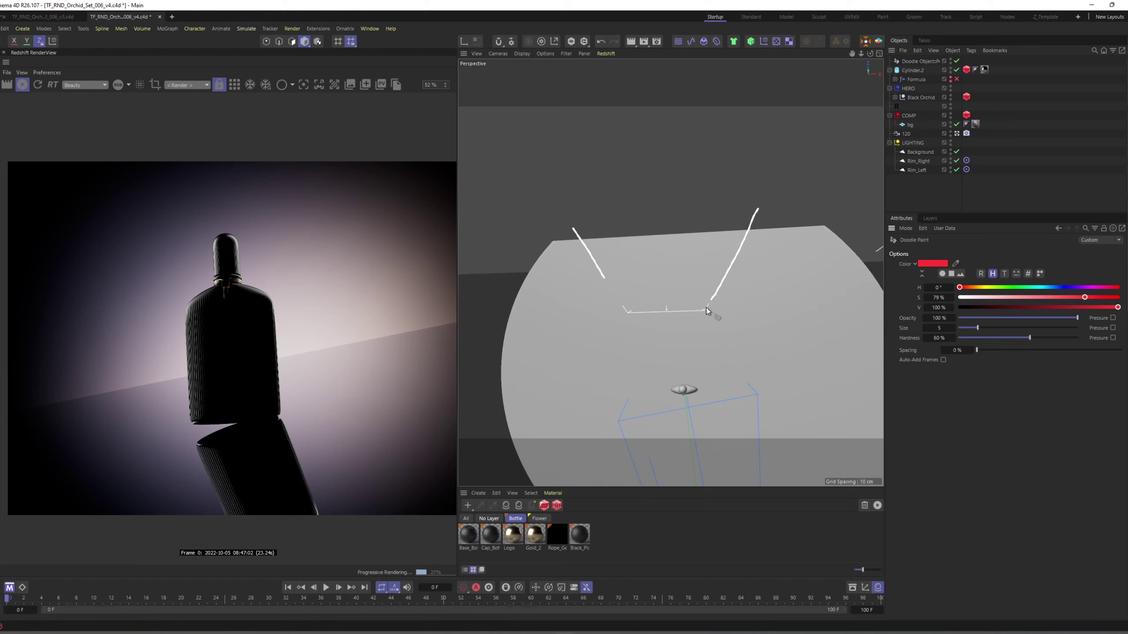
pyautogui.moveTo(702, 310); pyautogui.dragTo(683, 211)
pyautogui.moveTo(626, 306); pyautogui.dragTo(650, 204)
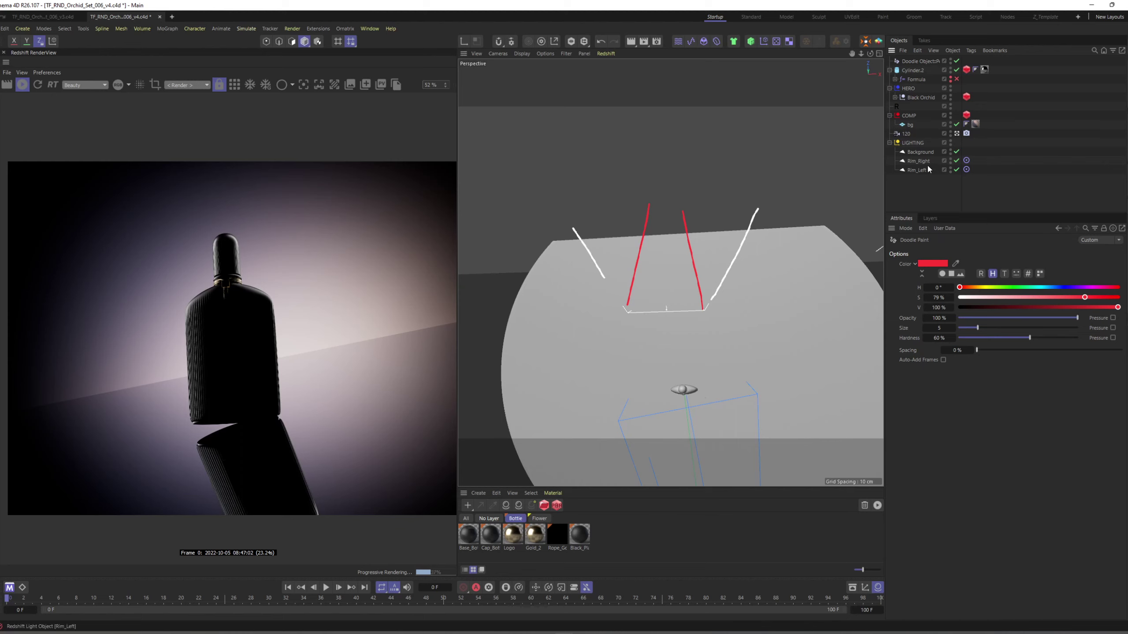
# Step: Try a tight Spread of about 0.099 on the Background light
pyautogui.click(924, 152)
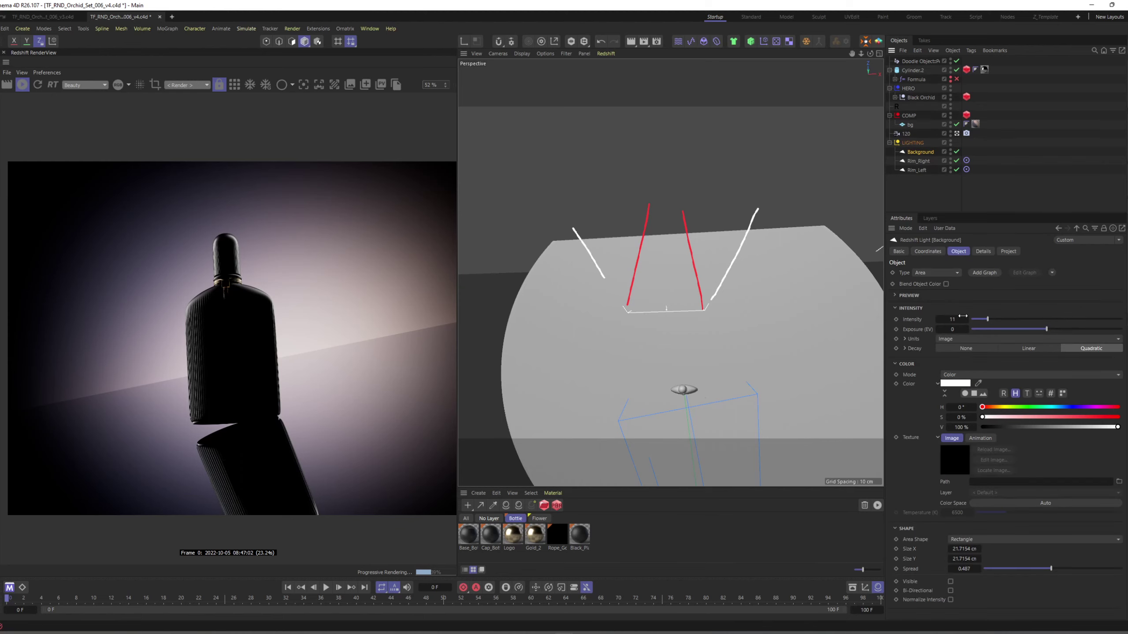
pyautogui.click(919, 152)
pyautogui.click(997, 570)
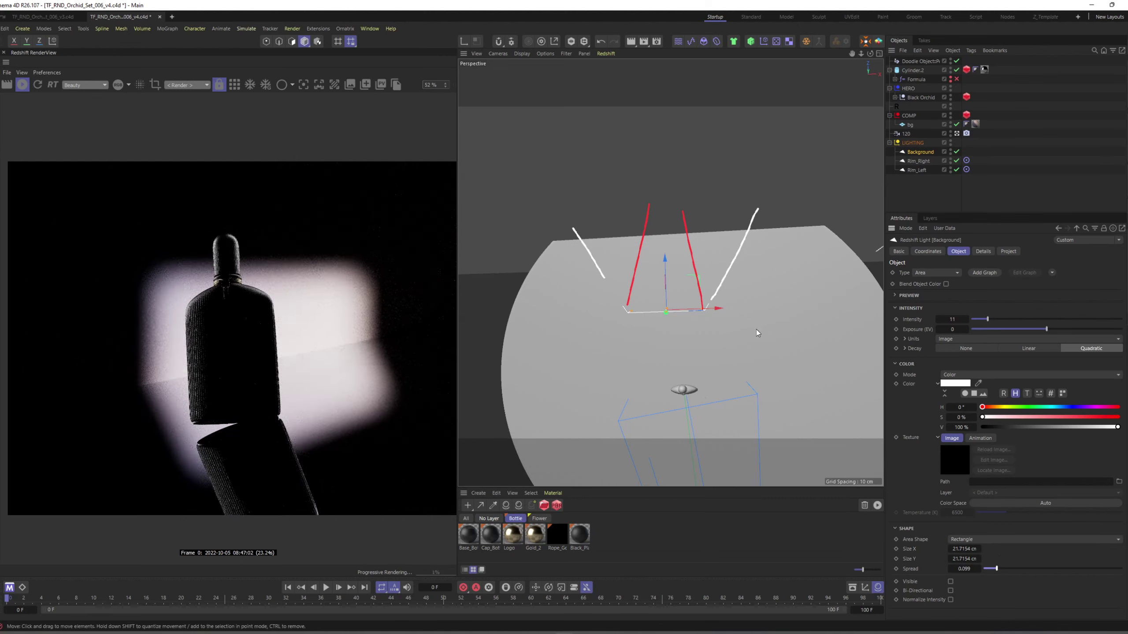
# Step: Undo the tight Spread on the Background light and delete the Doodle object
pyautogui.keyDown('alt'); pyautogui.moveTo(696, 257); pyautogui.dragTo(728, 148); pyautogui.keyUp('alt')
pyautogui.click(923, 62)
pyautogui.press('Delete')
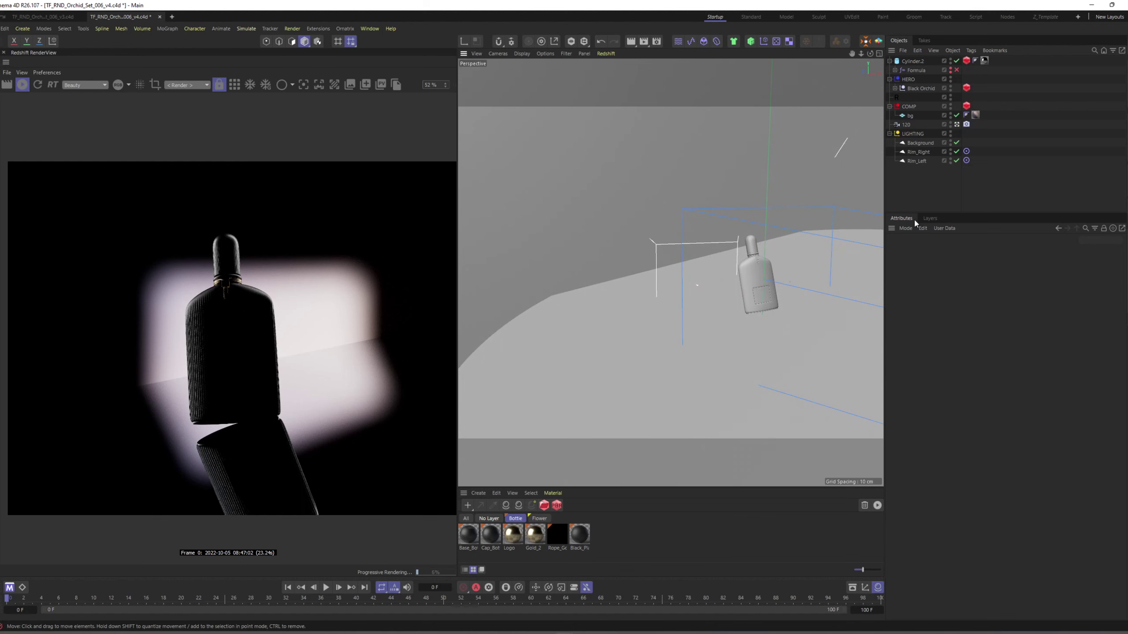
pyautogui.hotkey('ctrl', 'z')
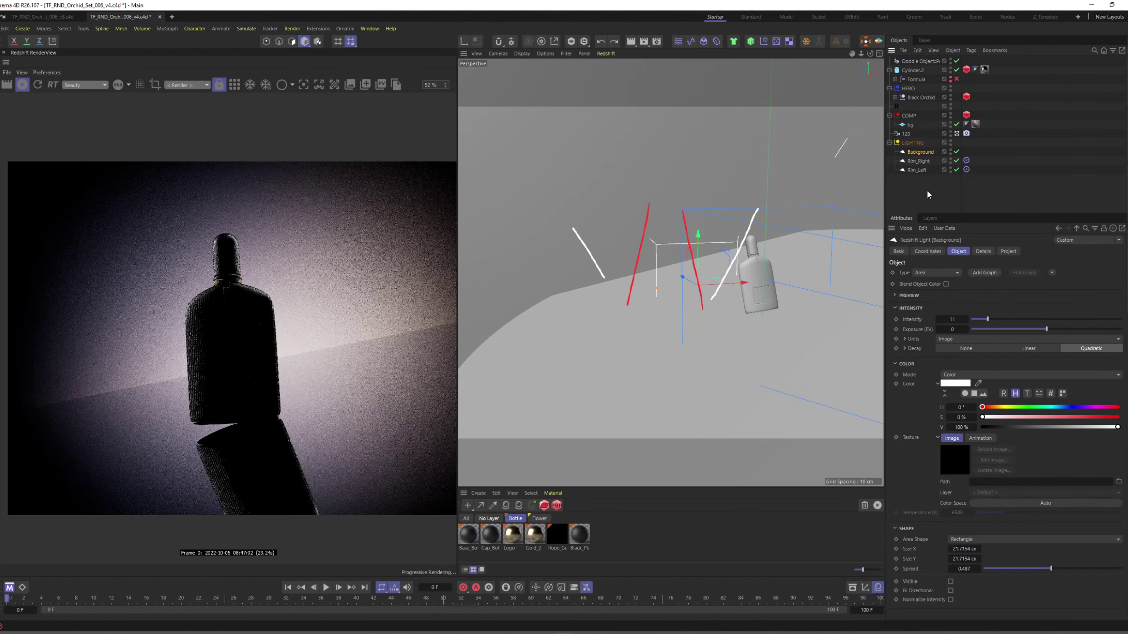
pyautogui.click(932, 61)
pyautogui.press('Delete')
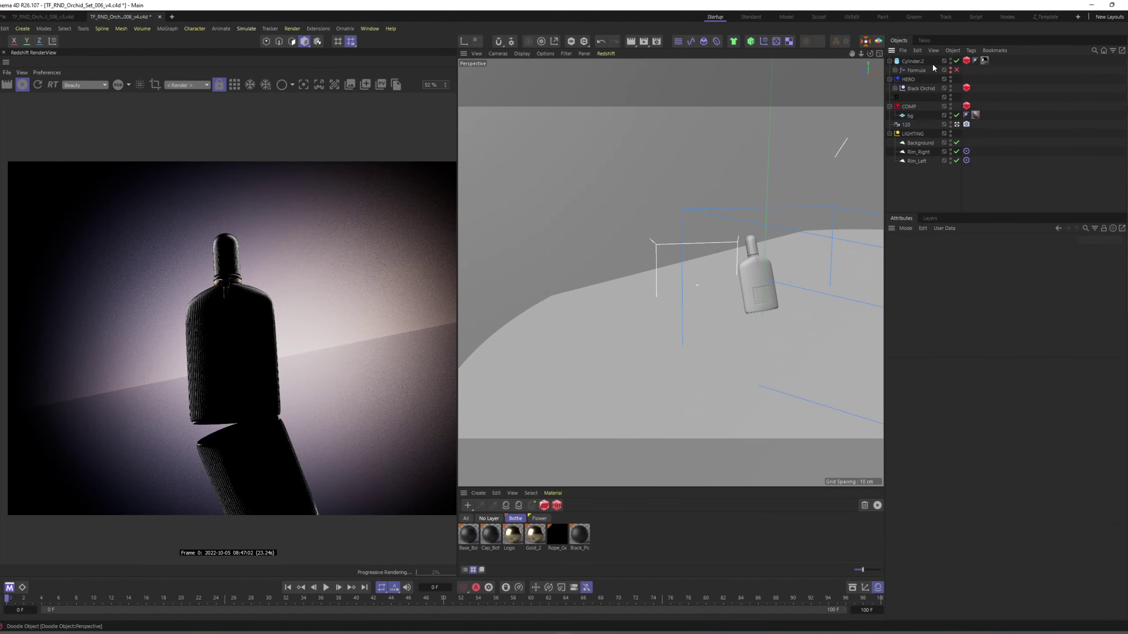
# Step: Try a Spread of about 0.164 on the Background light, then undo it
pyautogui.click(919, 143)
pyautogui.keyDown('alt'); pyautogui.moveTo(684, 320); pyautogui.dragTo(729, 300); pyautogui.keyUp('alt')
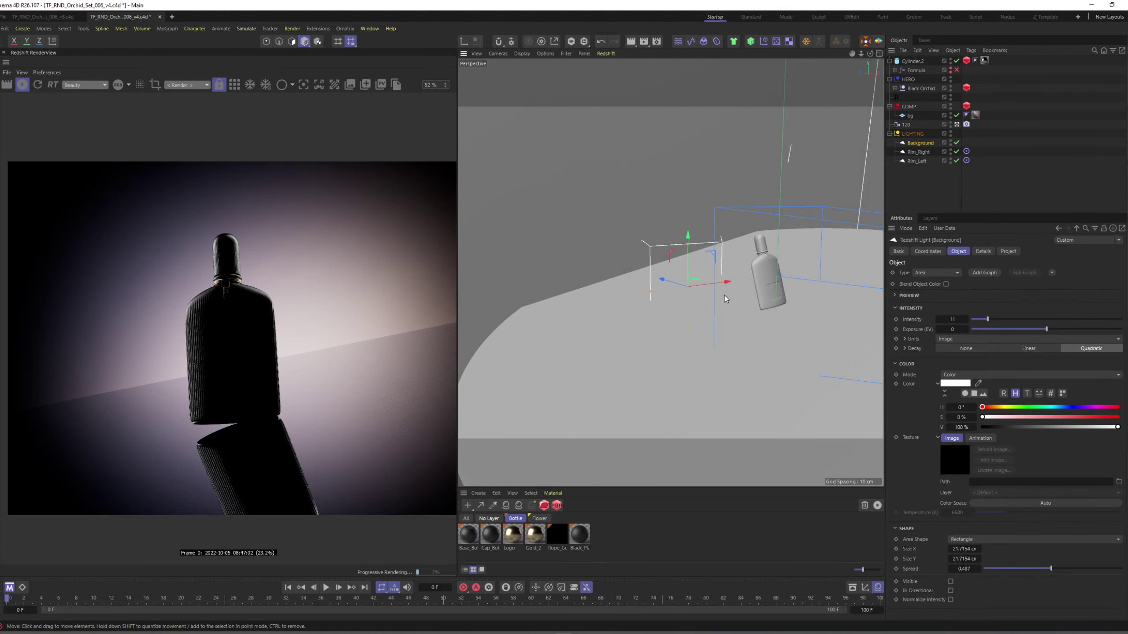
pyautogui.click(1006, 569)
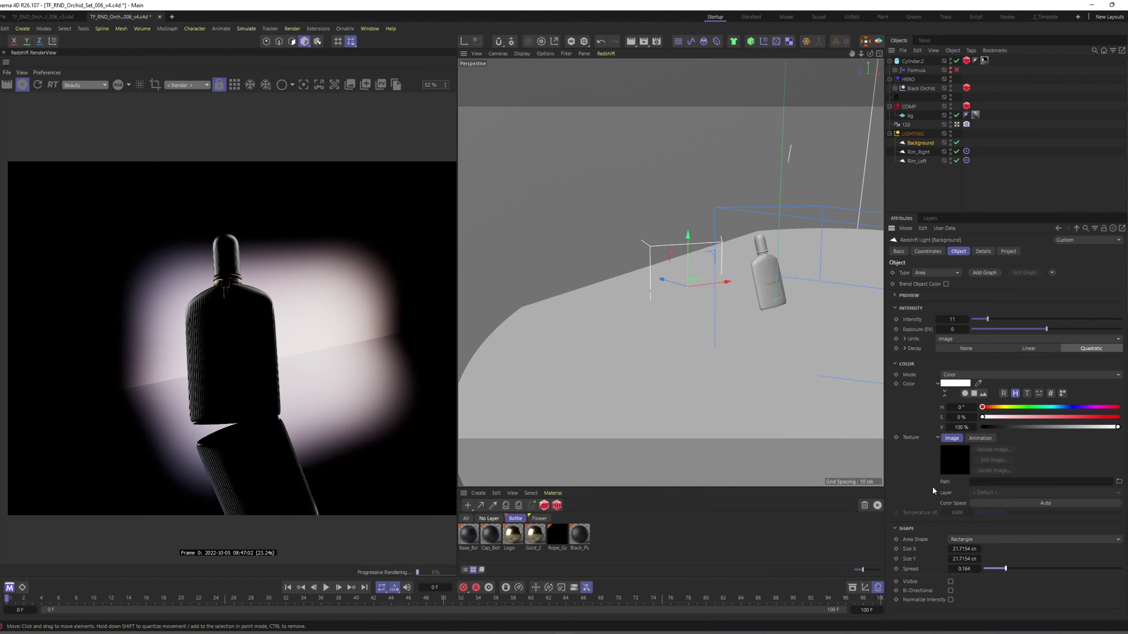
pyautogui.hotkey('ctrl', 'z')
# Step: Examine the Background light's placement and orientation relative to the bottle and backdrop from several angles
pyautogui.moveTo(675, 294)
pyautogui.keyDown('alt'); pyautogui.mouseDown()
pyautogui.moveTo(639, 306)
pyautogui.moveTo(687, 307)
pyautogui.moveTo(685, 284)
pyautogui.moveTo(731, 270)
pyautogui.moveTo(724, 246)
pyautogui.moveTo(712, 270)
pyautogui.moveTo(692, 272)
pyautogui.mouseUp(); pyautogui.keyUp('alt')
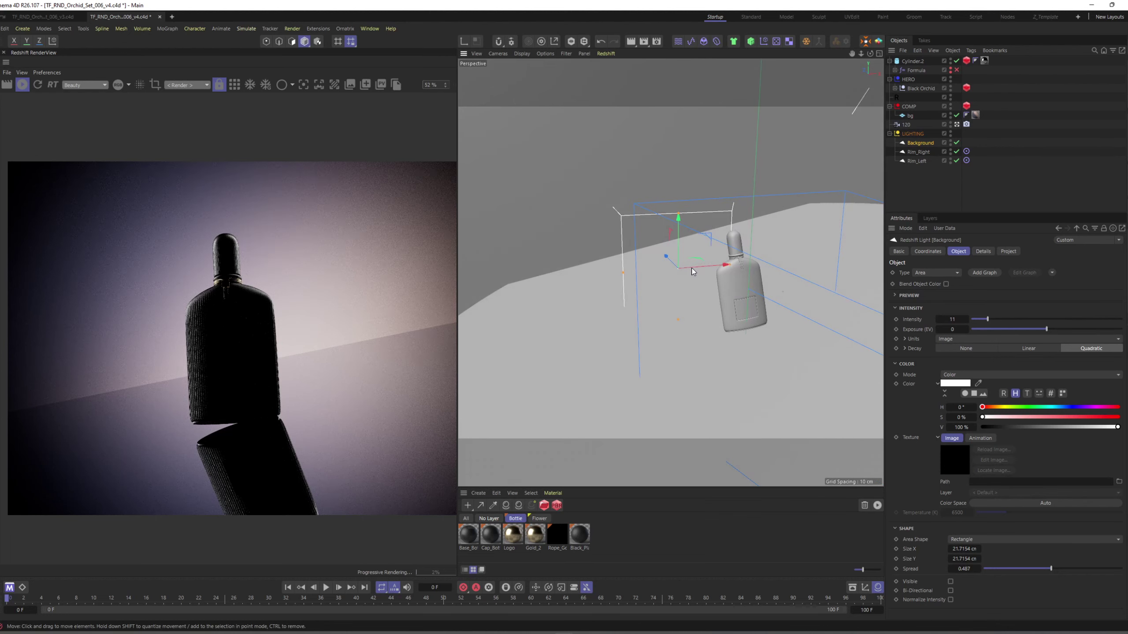
pyautogui.keyDown('alt'); pyautogui.moveTo(693, 271); pyautogui.dragTo(671, 277, button='right'); pyautogui.keyUp('alt')
pyautogui.keyDown('alt'); pyautogui.moveTo(671, 277); pyautogui.dragTo(711, 306, button='middle'); pyautogui.keyUp('alt')
pyautogui.keyDown('alt'); pyautogui.moveTo(706, 291); pyautogui.dragTo(712, 291); pyautogui.keyUp('alt')
pyautogui.press('r')
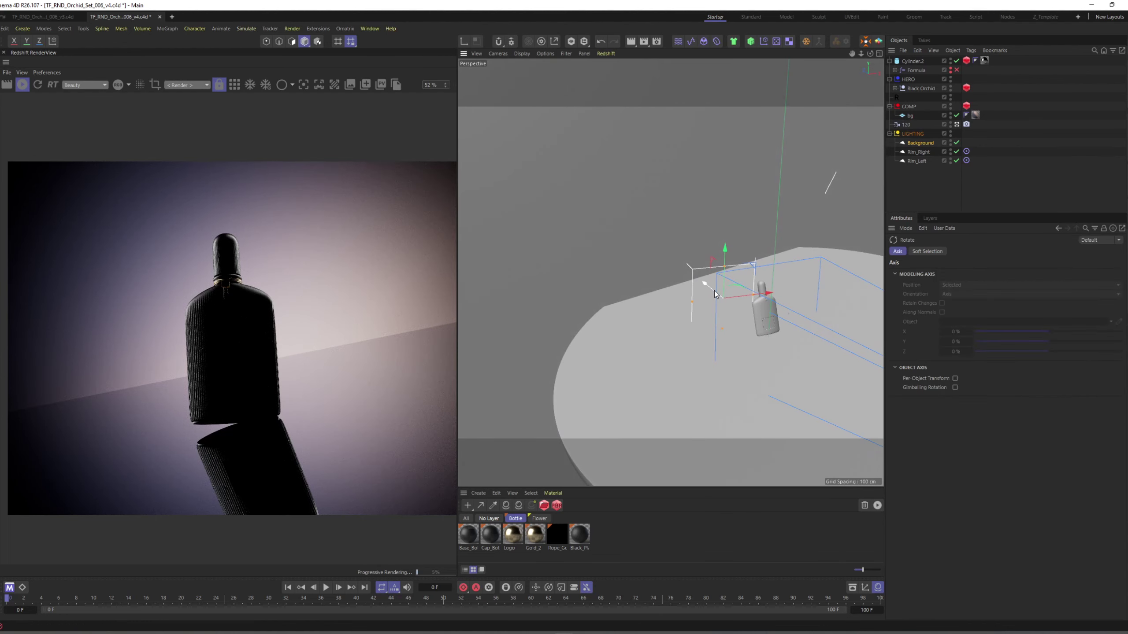
pyautogui.scroll(2, 711, 293)
pyautogui.keyDown('alt'); pyautogui.moveTo(615, 330); pyautogui.dragTo(738, 309); pyautogui.keyUp('alt')
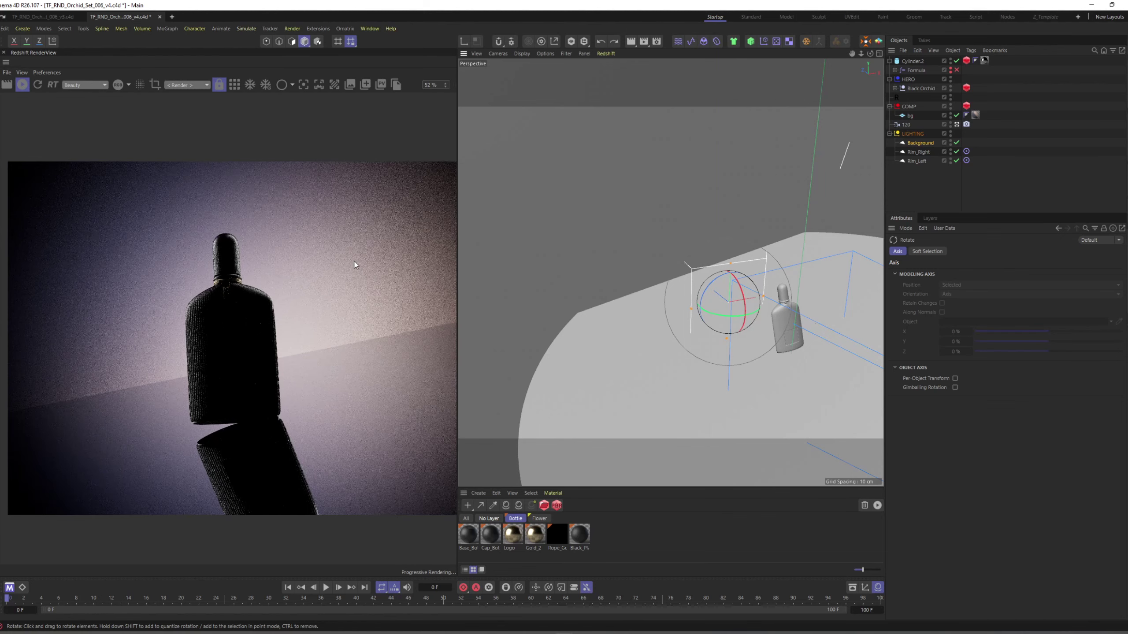
pyautogui.keyDown('alt'); pyautogui.moveTo(786, 320); pyautogui.dragTo(730, 256); pyautogui.keyUp('alt')
pyautogui.click(920, 143)
pyautogui.press('e')
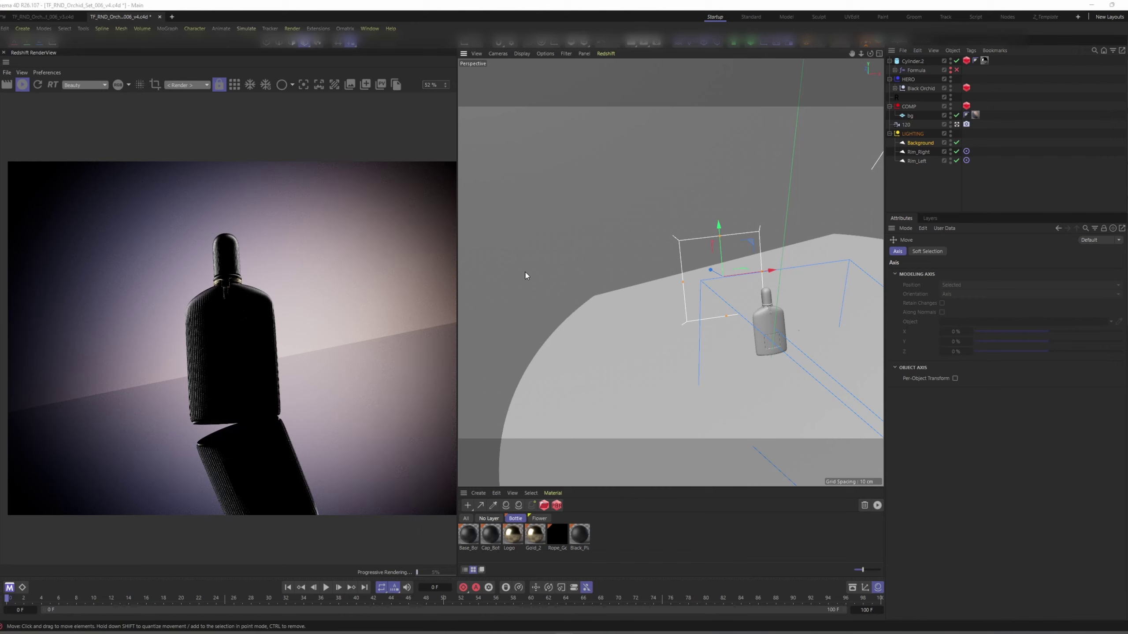
# Step: Switch to the browser to compare the lighting with the finished Black Orchid render, then return to Cinema 4D
pyautogui.hotkey('alt', 'Tab')
pyautogui.scroll(-2, 511, 336)
pyautogui.scroll(-2, 511, 336)
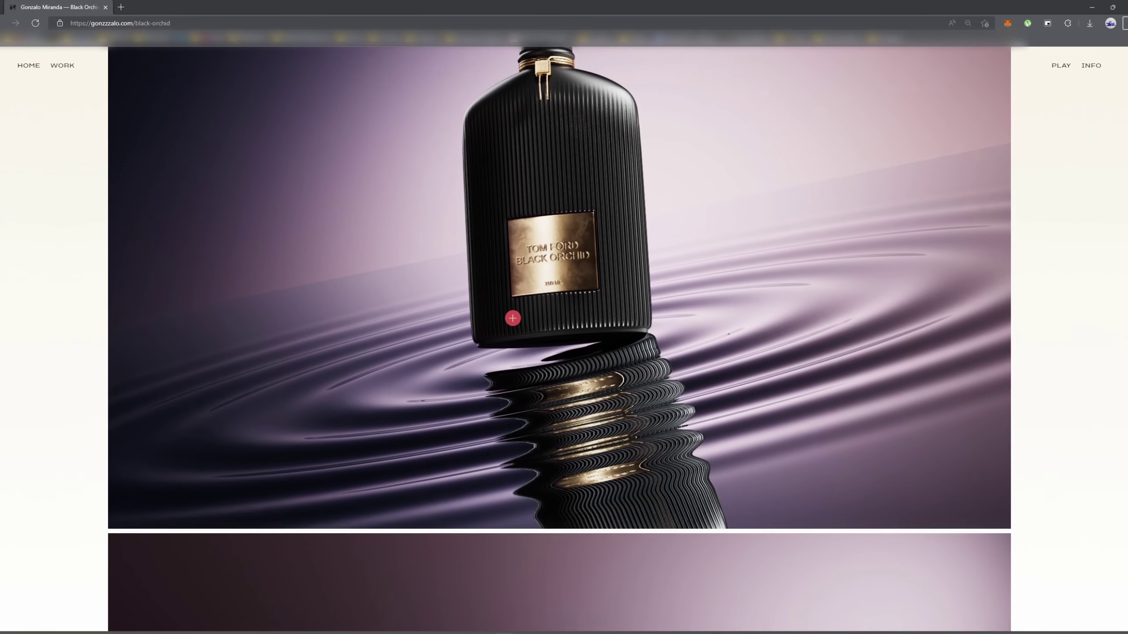
pyautogui.scroll(2, 514, 338)
pyautogui.hotkey('alt', 'Tab')
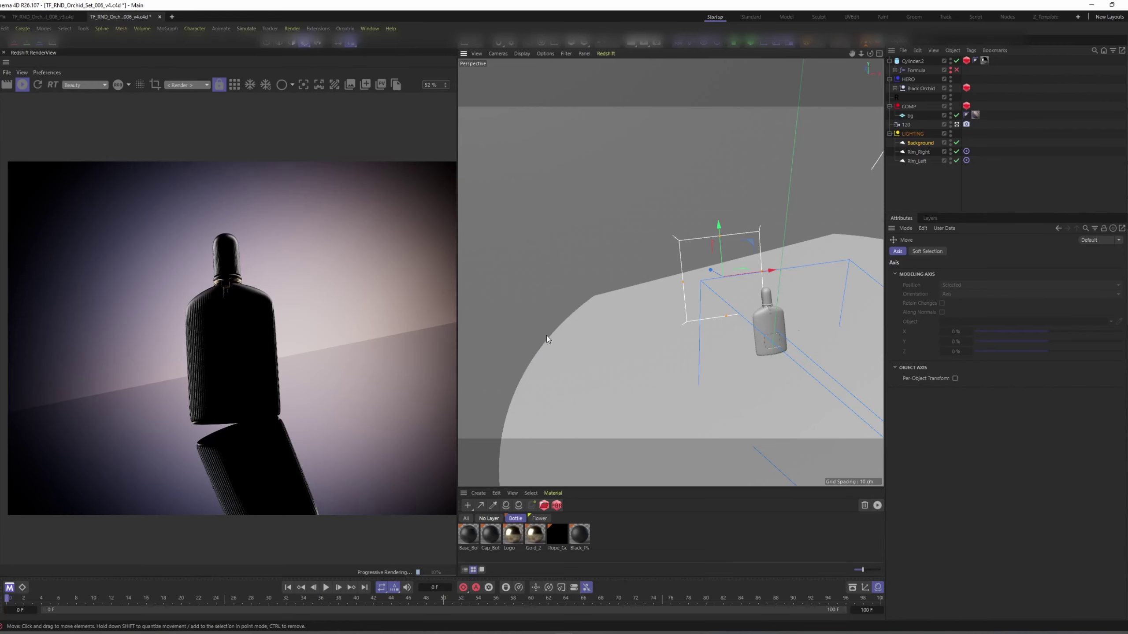
pyautogui.hotkey('alt', 'Tab')
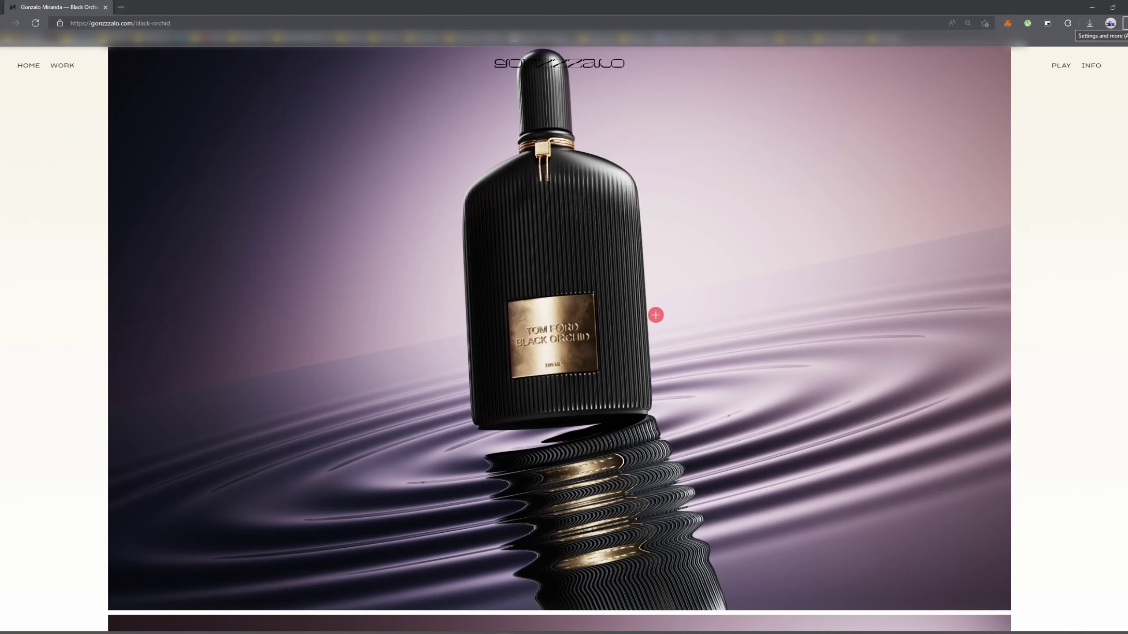
pyautogui.scroll(2, 655, 333)
pyautogui.scroll(2, 757, 372)
pyautogui.scroll(-2, 657, 288)
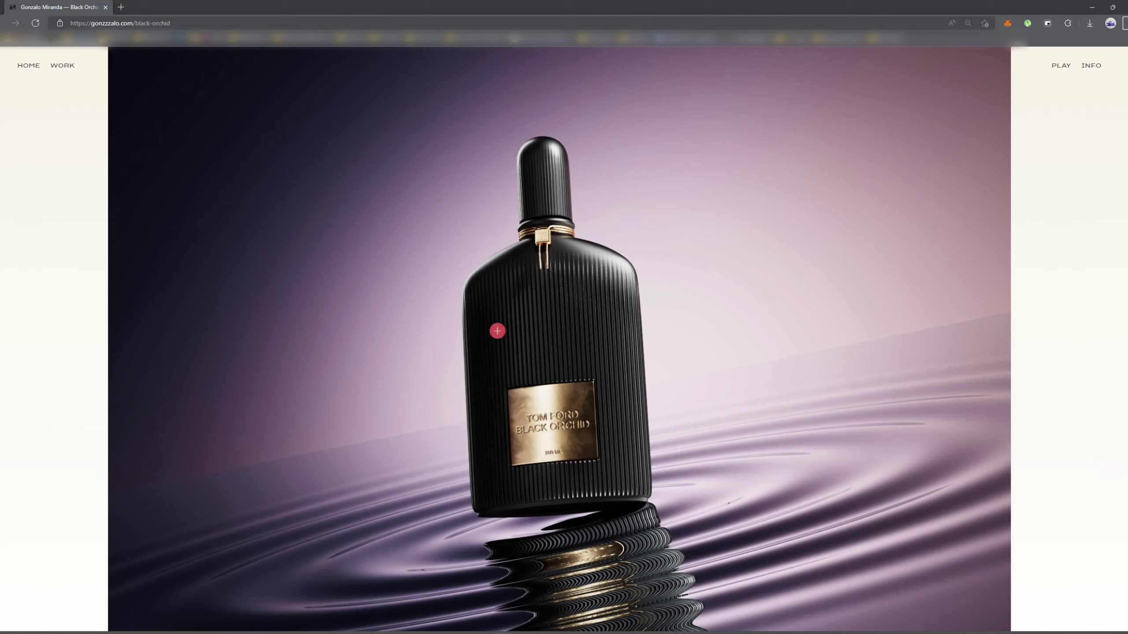
pyautogui.hotkey('alt', 'Tab')
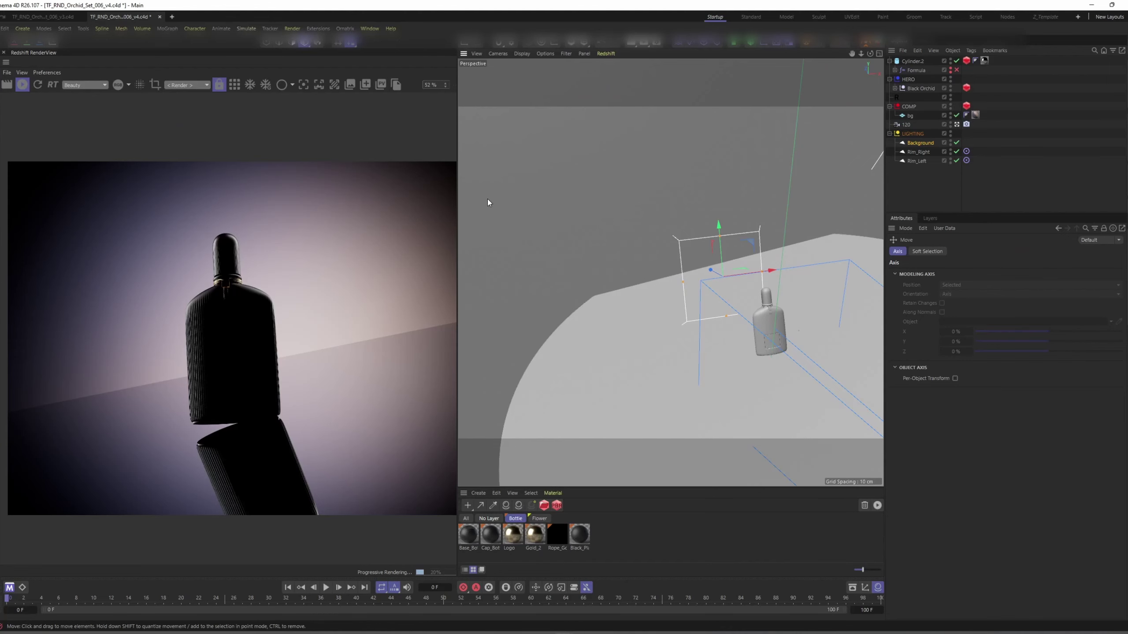
# Step: Clear the selection, save the scene and collapse the LIGHTING group in the object hierarchy
pyautogui.click(942, 192)
pyautogui.hotkey('ctrl', 's')
pyautogui.keyDown('alt'); pyautogui.moveTo(747, 302); pyautogui.dragTo(733, 278, button='middle'); pyautogui.keyUp('alt')
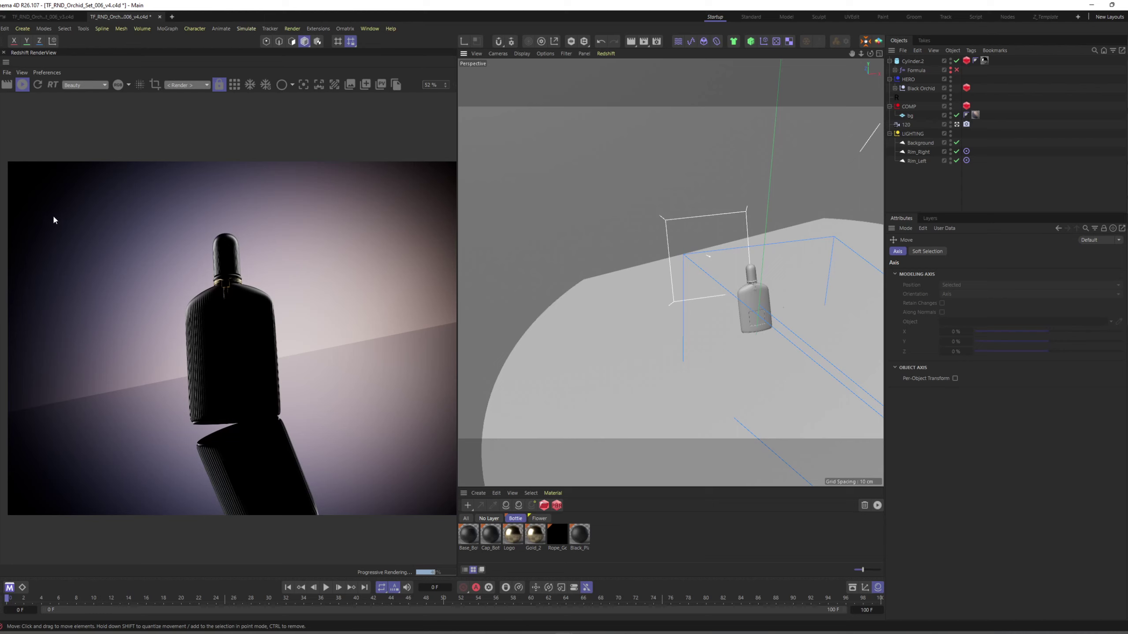
pyautogui.click(890, 134)
# Step: Select the round floor cylinder and show the viewport shading with mesh lines to check its segment density around the bottle
pyautogui.keyDown('alt'); pyautogui.moveTo(728, 320); pyautogui.dragTo(717, 283, button='middle'); pyautogui.keyUp('alt')
pyautogui.moveTo(717, 283)
pyautogui.keyDown('alt'); pyautogui.mouseDown()
pyautogui.moveTo(701, 282)
pyautogui.moveTo(691, 233)
pyautogui.moveTo(719, 231)
pyautogui.moveTo(688, 246)
pyautogui.moveTo(706, 205)
pyautogui.moveTo(683, 255)
pyautogui.moveTo(736, 236)
pyautogui.moveTo(686, 280)
pyautogui.moveTo(665, 266)
pyautogui.moveTo(651, 310)
pyautogui.moveTo(627, 329)
pyautogui.mouseUp(); pyautogui.keyUp('alt')
pyautogui.click(688, 246)
pyautogui.press('n')
pyautogui.press('b')
pyautogui.scroll(8, 686, 280)
pyautogui.scroll(-12, 651, 311)
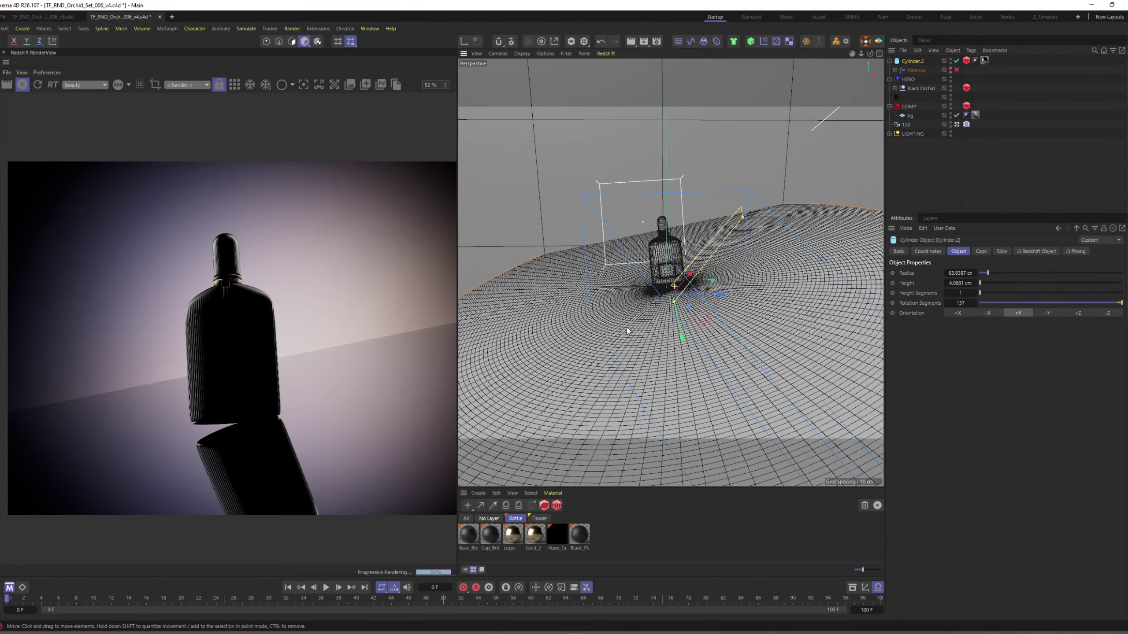
pyautogui.scroll(4, 685, 292)
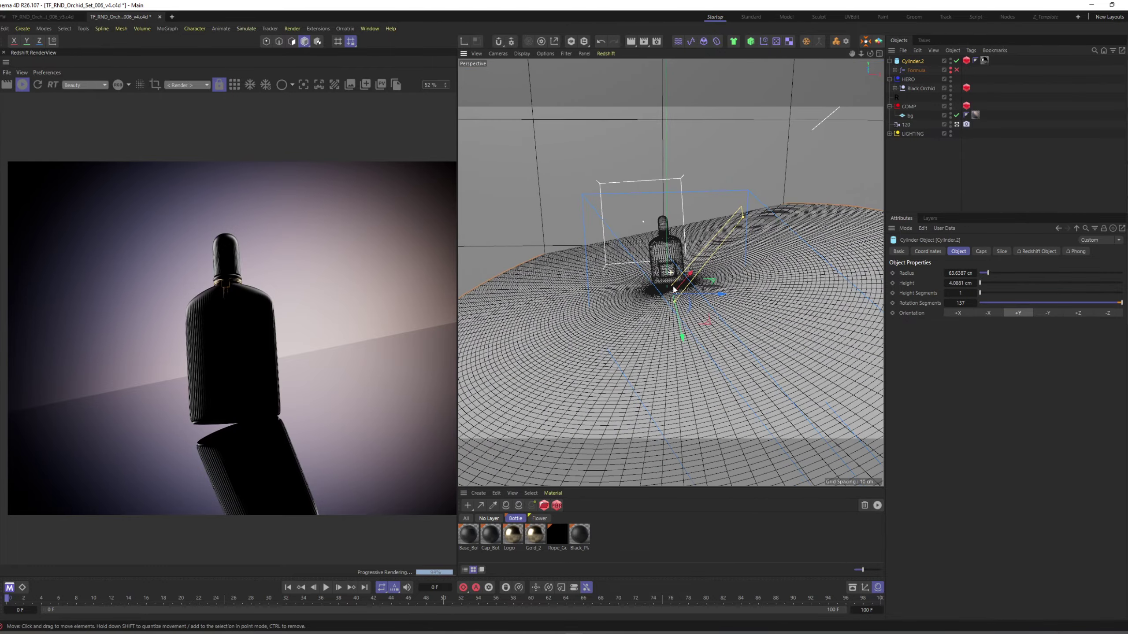
pyautogui.keyDown('alt'); pyautogui.moveTo(713, 249); pyautogui.dragTo(721, 251, button='right'); pyautogui.keyUp('alt')
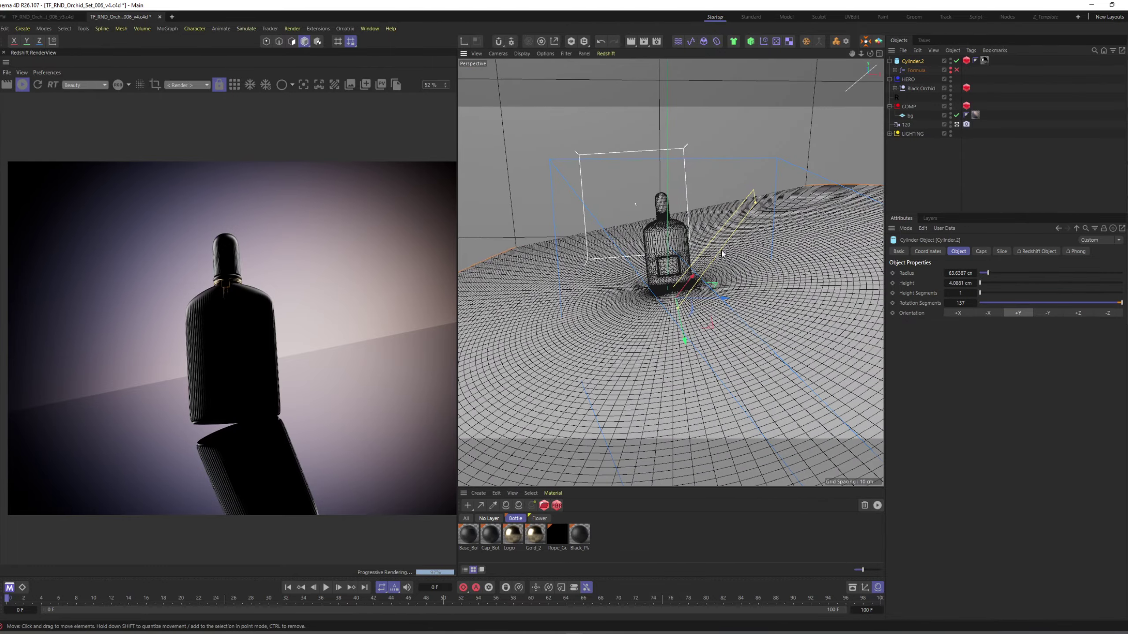
# Step: Enable the Formula deformer under the floor cylinder and disable its nested Spherical Field object
pyautogui.click(896, 71)
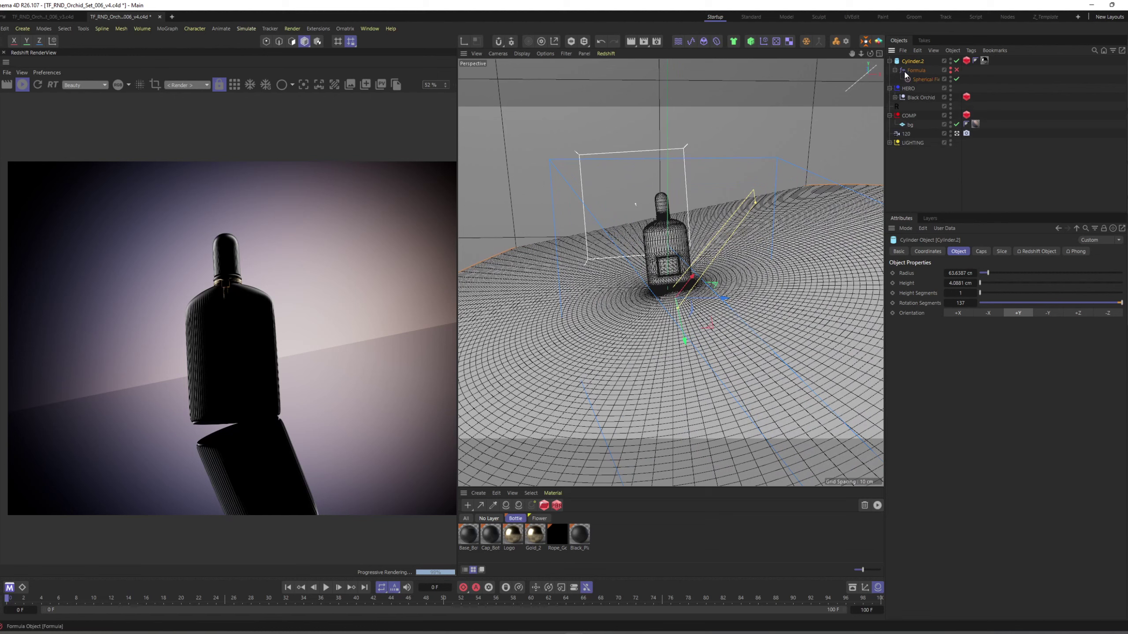
pyautogui.click(917, 70)
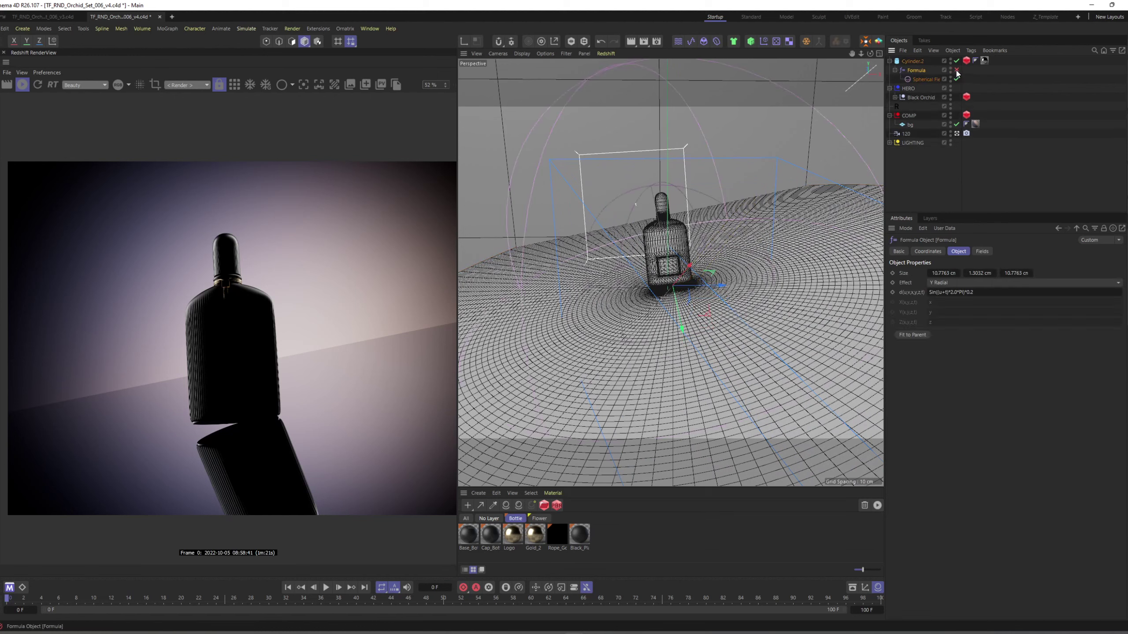
pyautogui.click(956, 80)
pyautogui.click(956, 70)
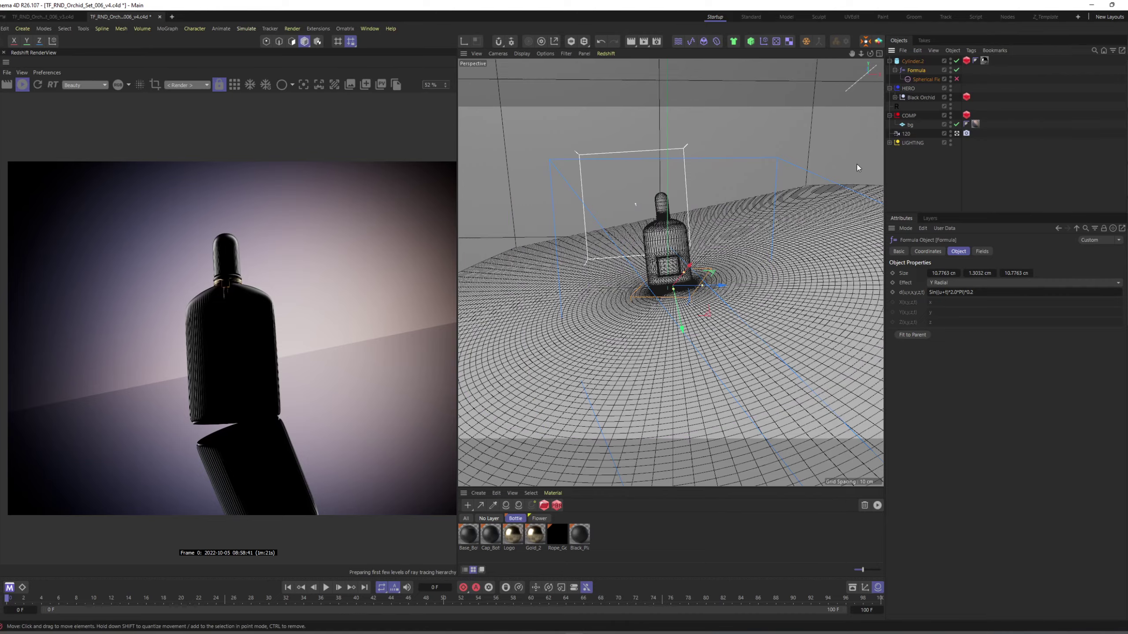
# Step: Deactivate the Spherical Field in the Formula deformer's field list to preview unrestricted ripples, and undo the accidental deformer move
pyautogui.click(982, 251)
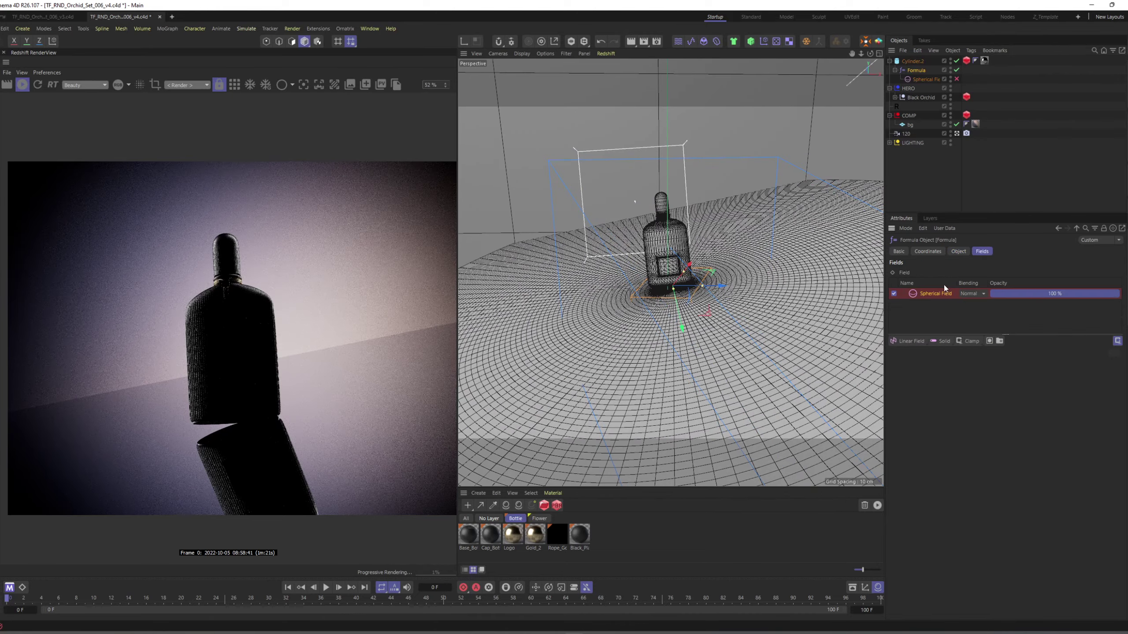
pyautogui.click(895, 294)
pyautogui.keyDown('alt'); pyautogui.moveTo(684, 294); pyautogui.dragTo(708, 293); pyautogui.keyUp('alt')
pyautogui.moveTo(685, 254); pyautogui.dragTo(687, 262)
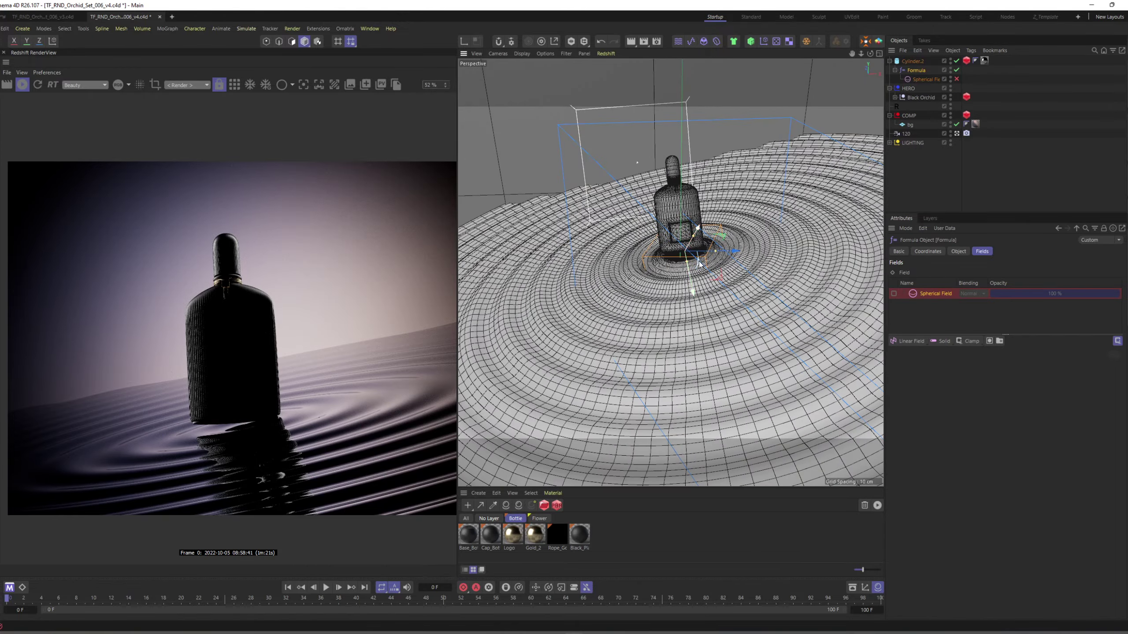
pyautogui.hotkey('ctrl', 'z')
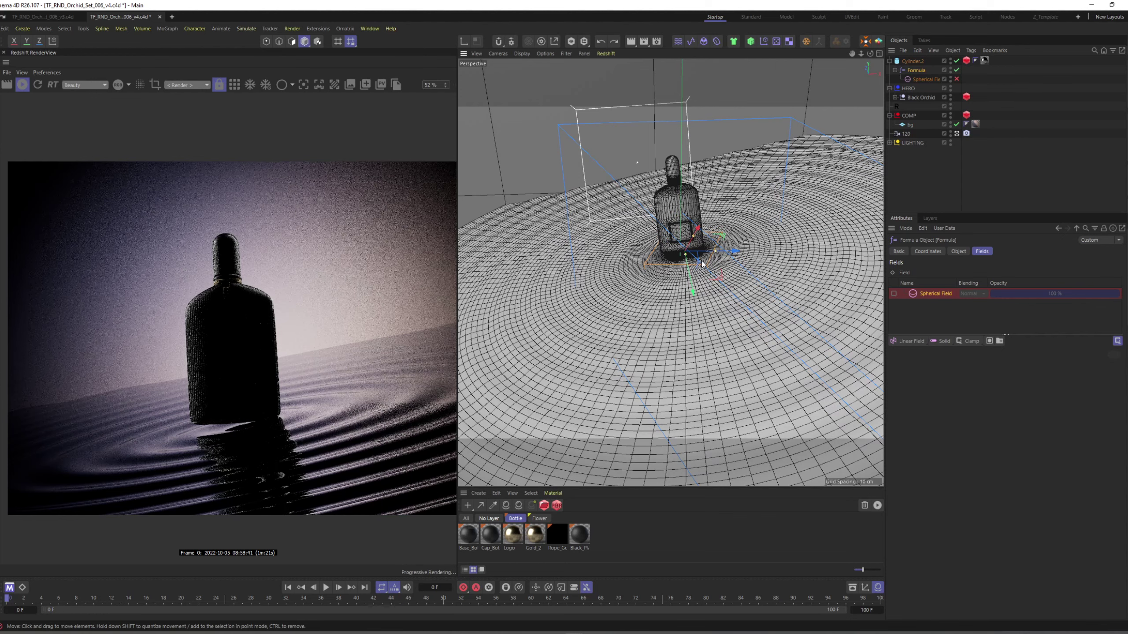
# Step: Enable the Spherical Field object and reactivate it in the Formula deformer's field list to confine the ripples around the bottle
pyautogui.click(932, 78)
pyautogui.click(956, 78)
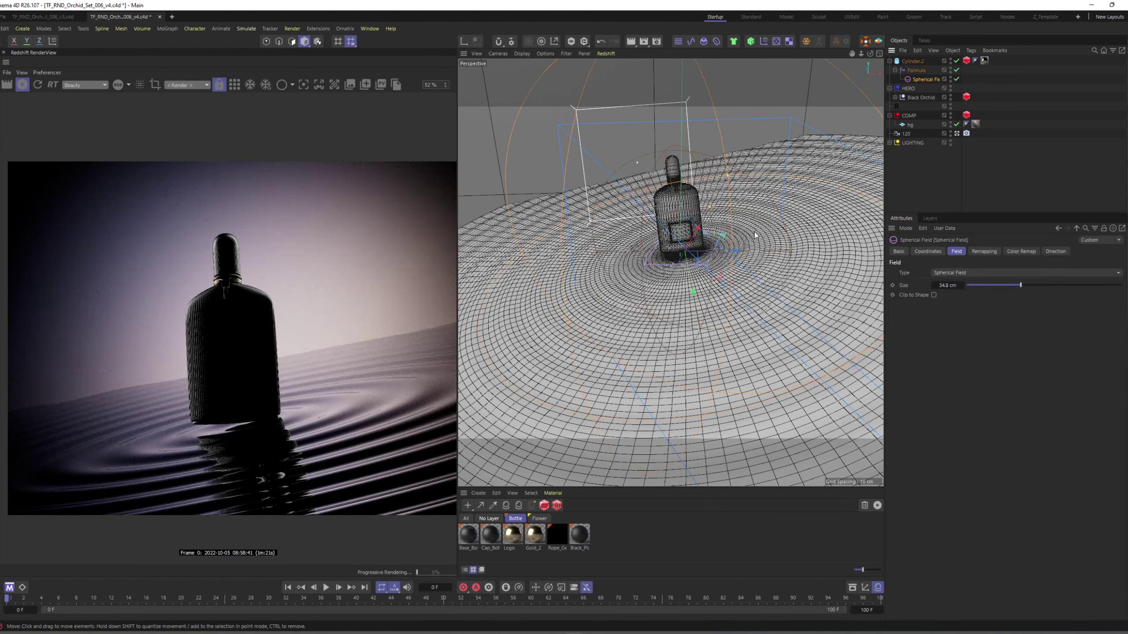
pyautogui.click(915, 70)
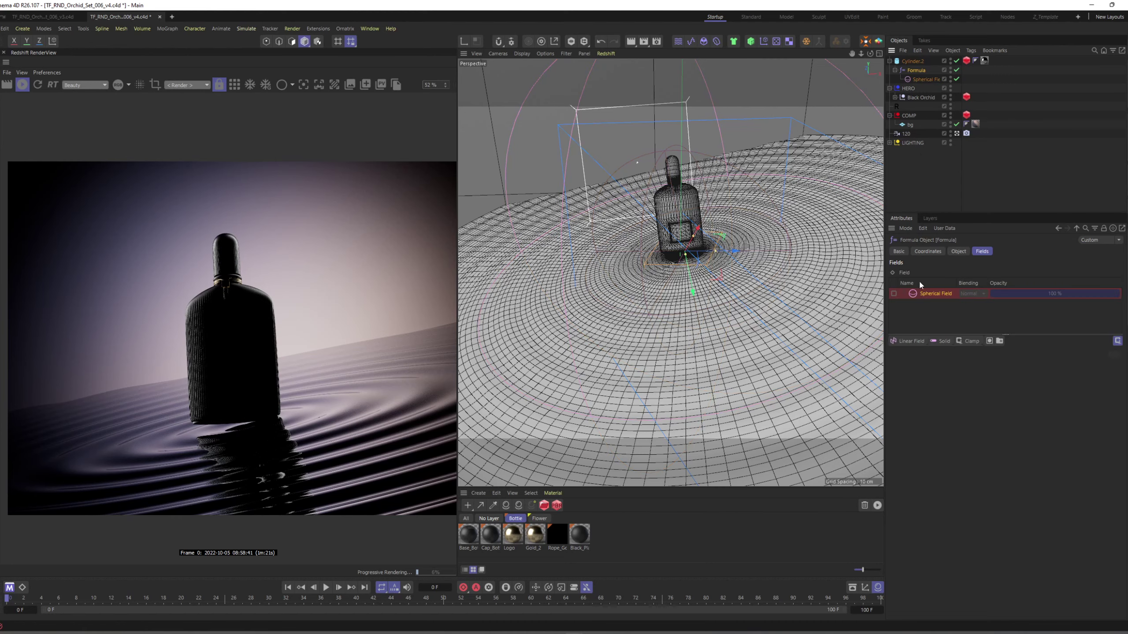
pyautogui.click(894, 293)
pyautogui.click(941, 189)
pyautogui.keyDown('alt'); pyautogui.moveTo(755, 209); pyautogui.dragTo(730, 234); pyautogui.keyUp('alt')
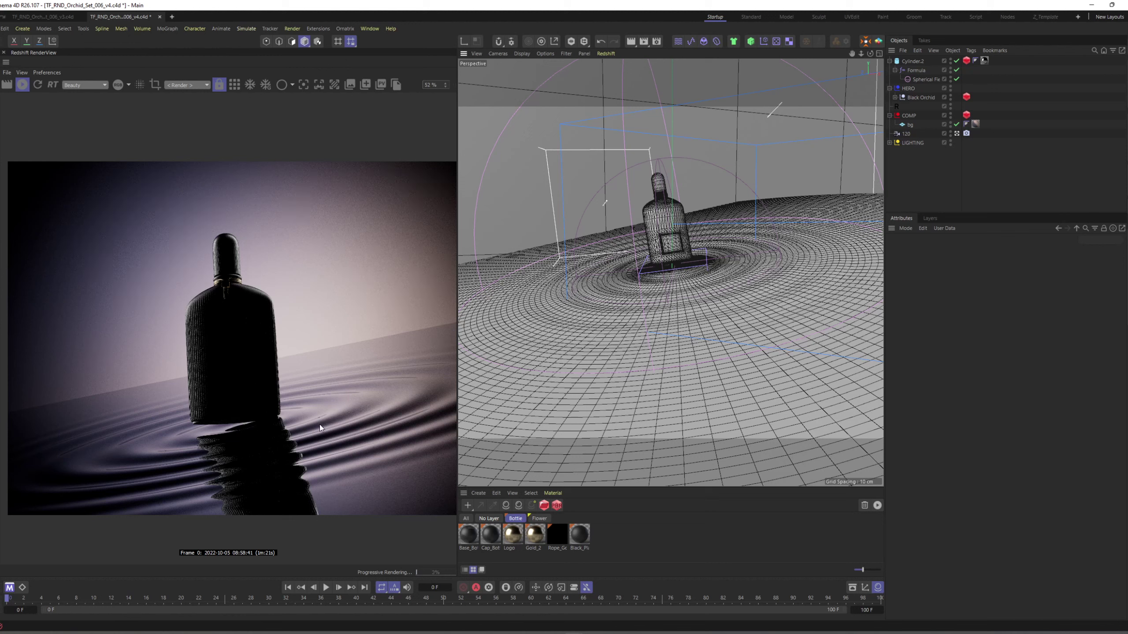
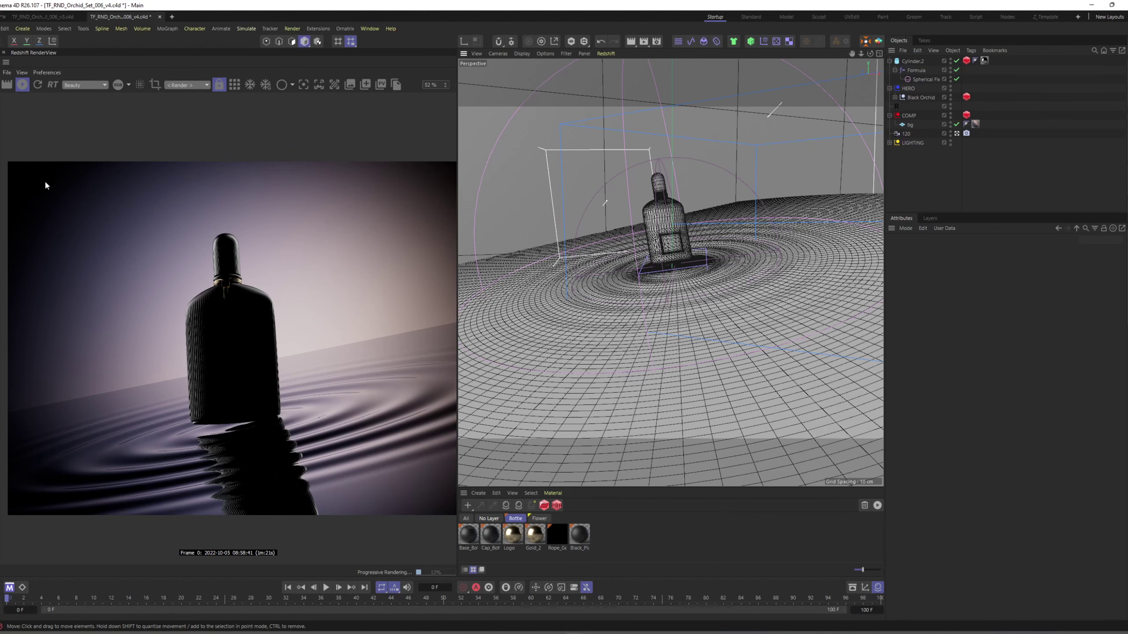
# Step: Add a Redshift dome light and set its project mode to Include with only the bg backdrop object
pyautogui.scroll(-1, 387, 192)
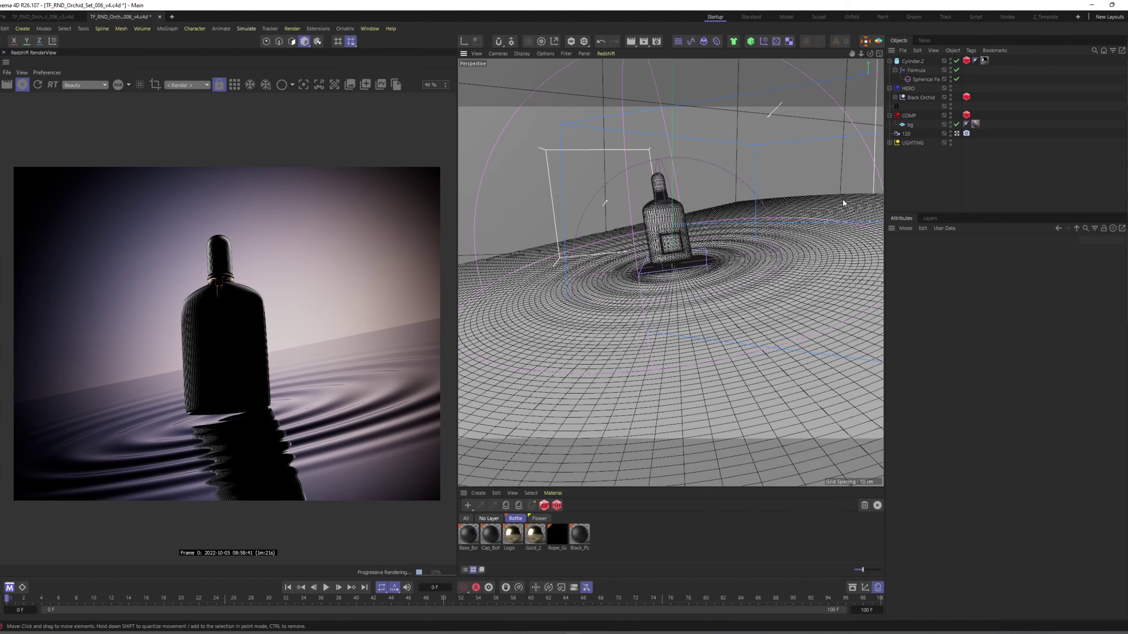
pyautogui.press('d')
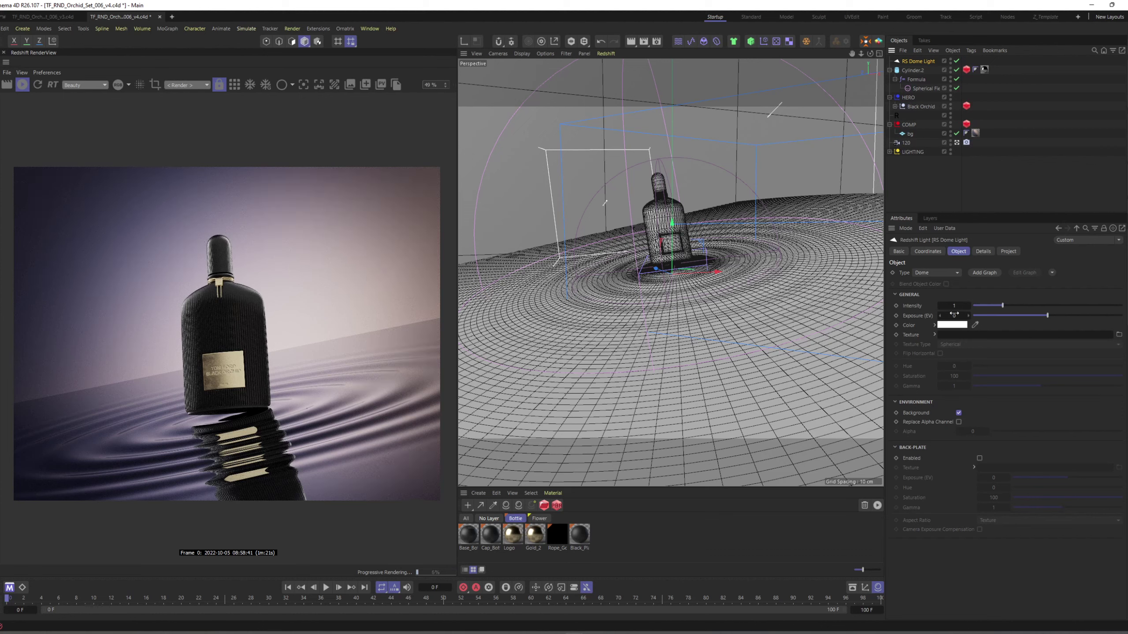
pyautogui.click(1008, 251)
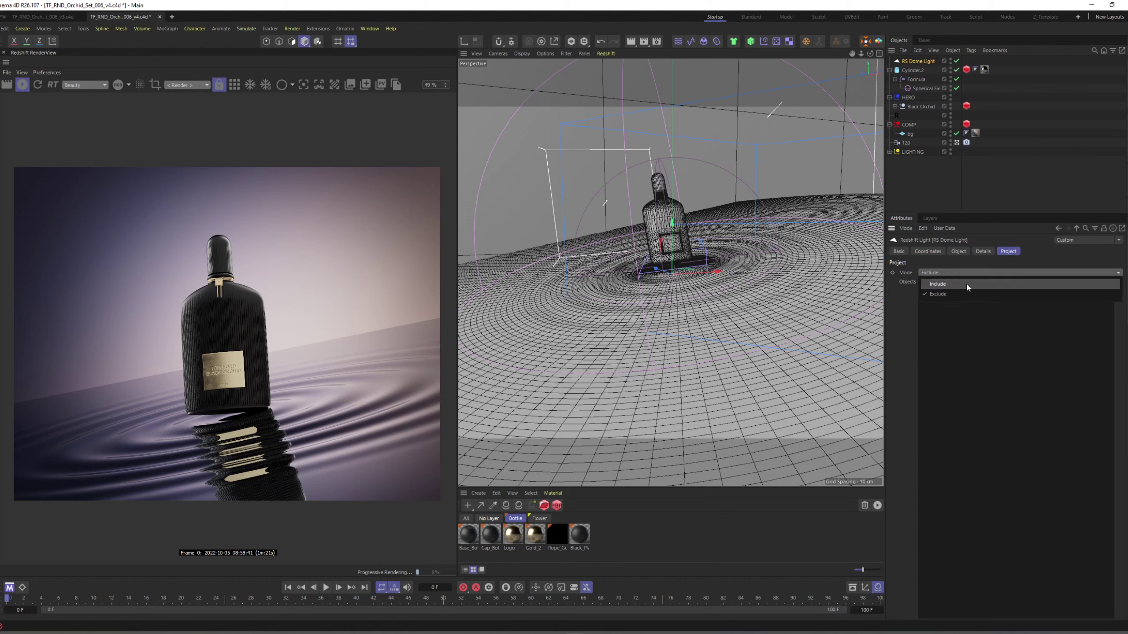
pyautogui.click(1119, 281)
pyautogui.click(813, 202)
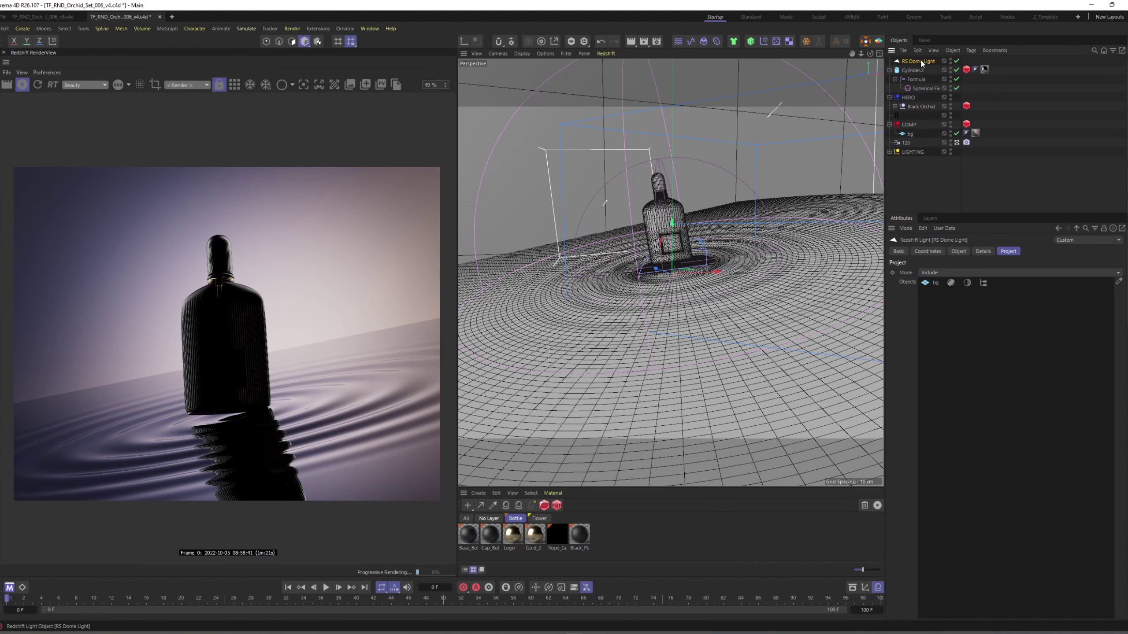
# Step: Set the dome light's exposure to -1.5 EV
pyautogui.click(958, 251)
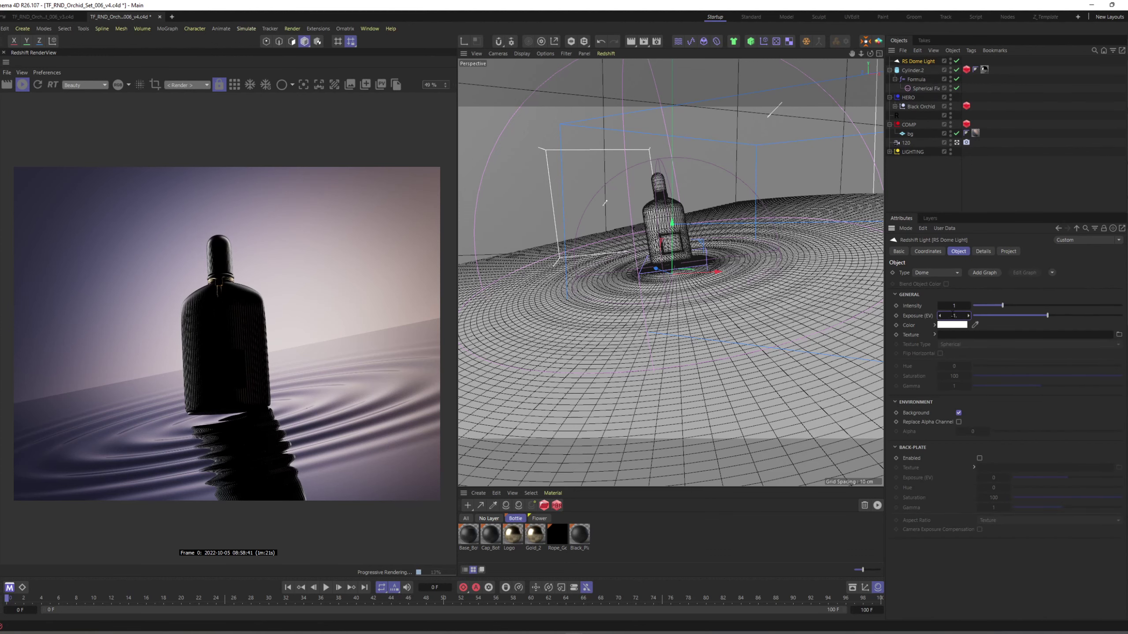
pyautogui.click(952, 314)
pyautogui.write('-1.5')
pyautogui.press('Return')
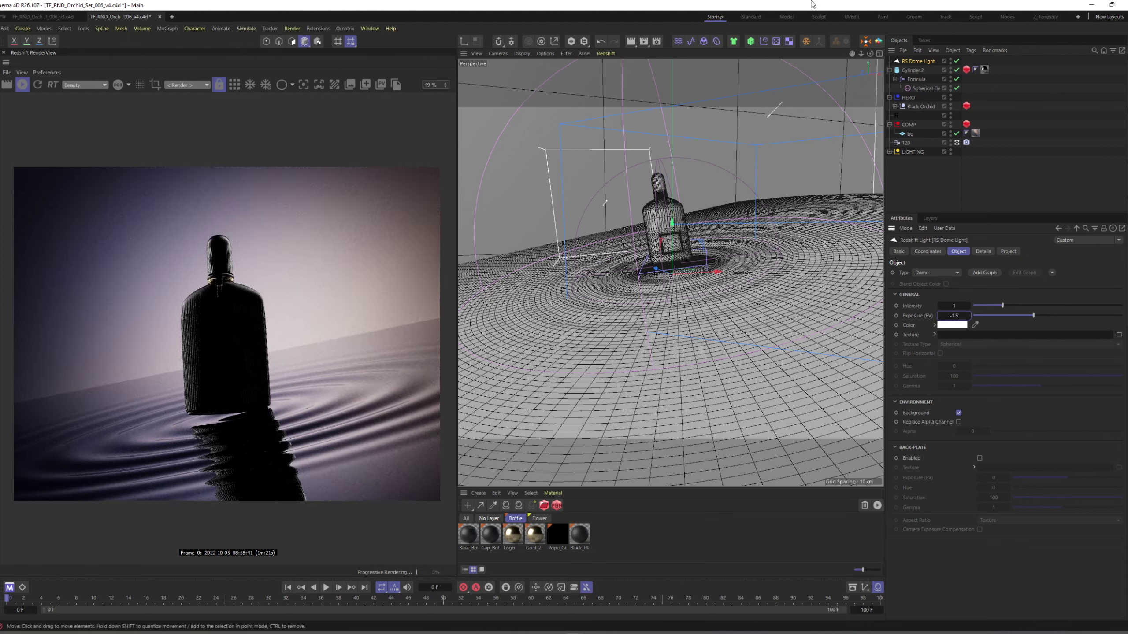
# Step: Put the dome light in the LIGHTING group, rename it "HDRI BG", and save the scene
pyautogui.click(932, 178)
pyautogui.moveTo(915, 160); pyautogui.dragTo(916, 153)
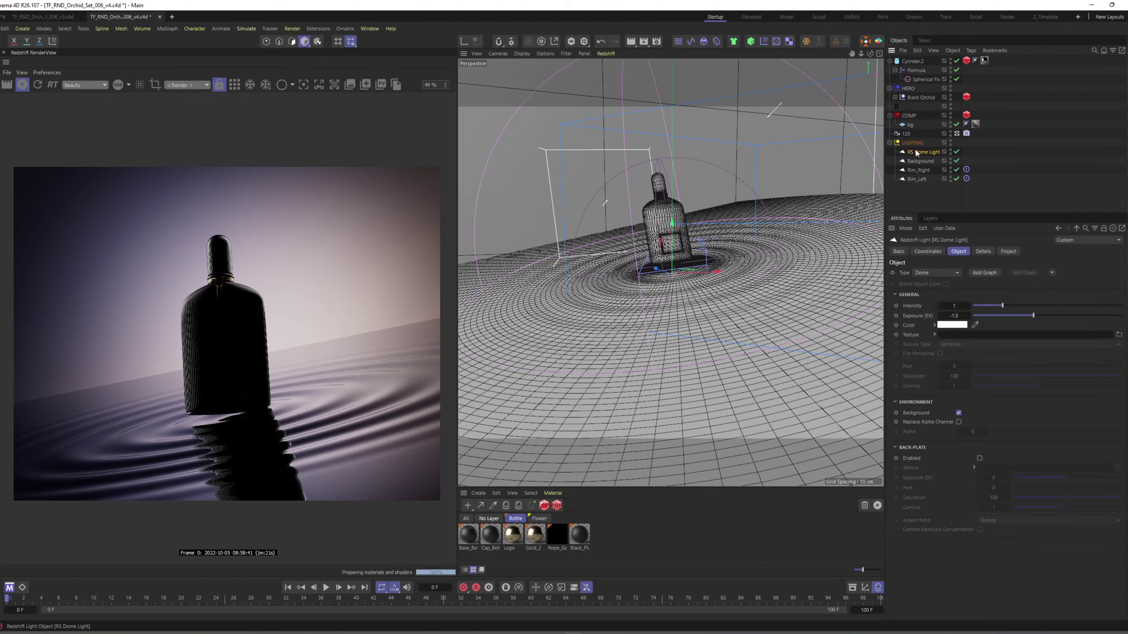
pyautogui.doubleClick(916, 152)
pyautogui.press('capslock')
pyautogui.write('HDRI BG')
pyautogui.press('capslock')
pyautogui.click(619, 264)
pyautogui.keyDown('alt'); pyautogui.moveTo(619, 264); pyautogui.dragTo(632, 289, button='middle'); pyautogui.keyUp('alt')
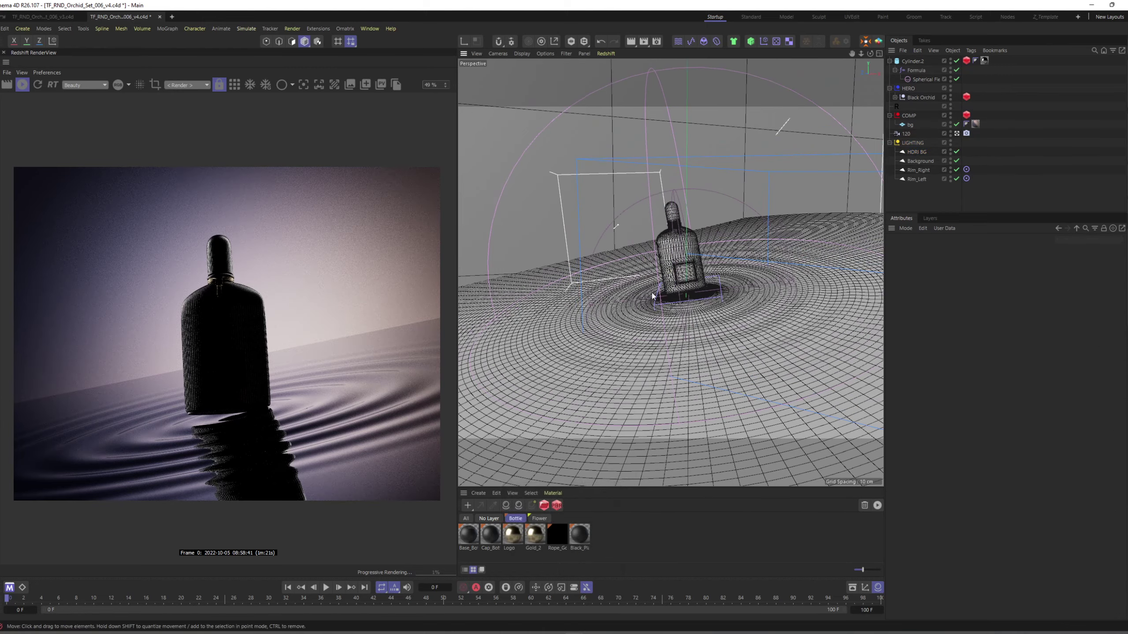
pyautogui.keyDown('alt'); pyautogui.moveTo(654, 294); pyautogui.dragTo(586, 323); pyautogui.keyUp('alt')
pyautogui.hotkey('ctrl', 's')
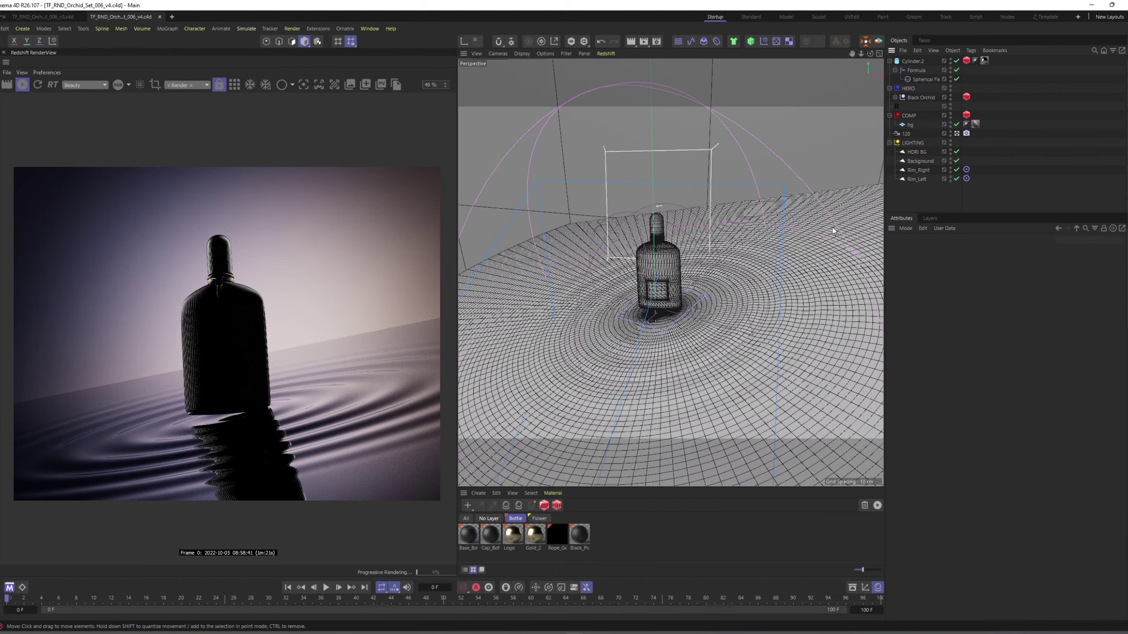
# Step: Duplicate the Rim_Right light to the camera side in front of the bottle and rename the copy "Key"
pyautogui.click(916, 170)
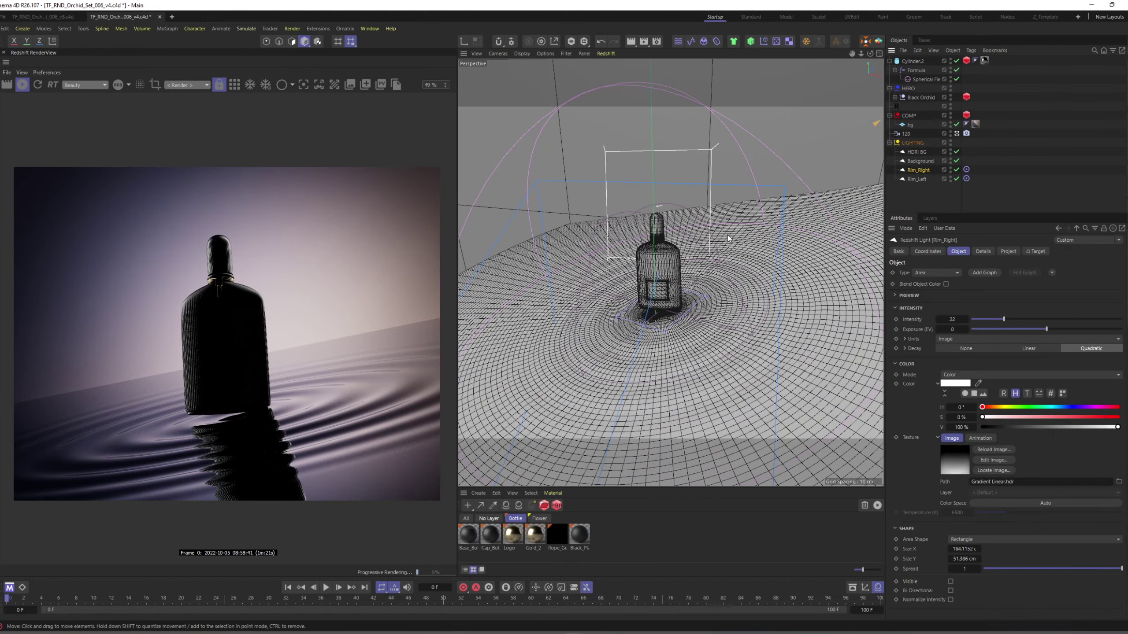
pyautogui.scroll(-5, 719, 265)
pyautogui.scroll(-4, 719, 266)
pyautogui.keyDown('alt'); pyautogui.moveTo(720, 265); pyautogui.dragTo(674, 276); pyautogui.keyUp('alt')
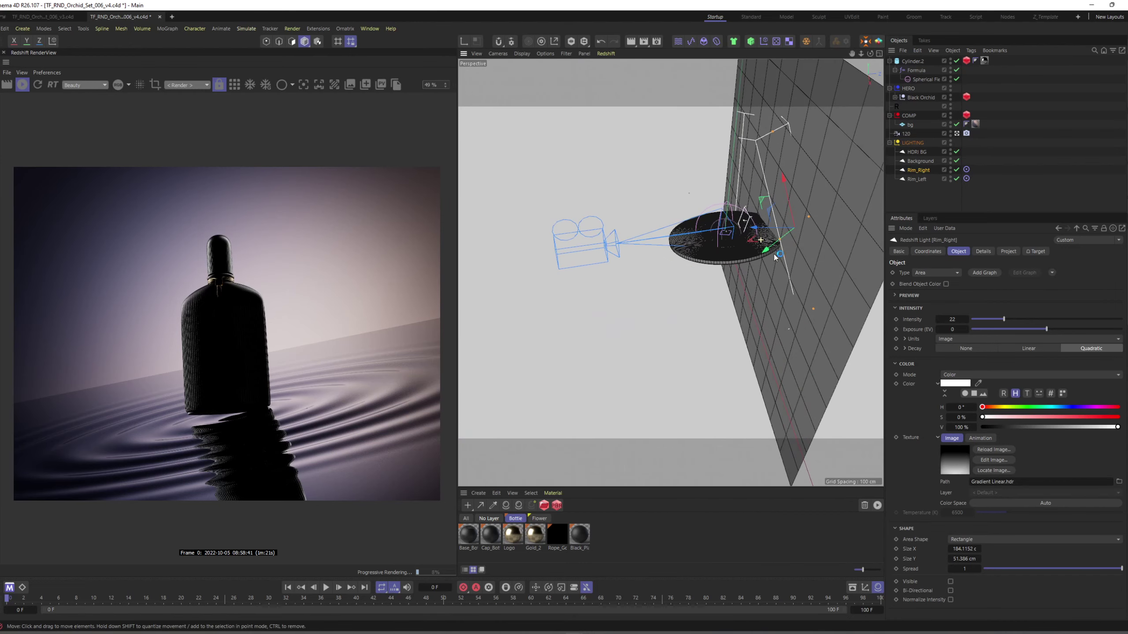
pyautogui.press('w')
pyautogui.keyDown('ctrl'); pyautogui.moveTo(840, 228); pyautogui.dragTo(868, 244); pyautogui.keyUp('ctrl')
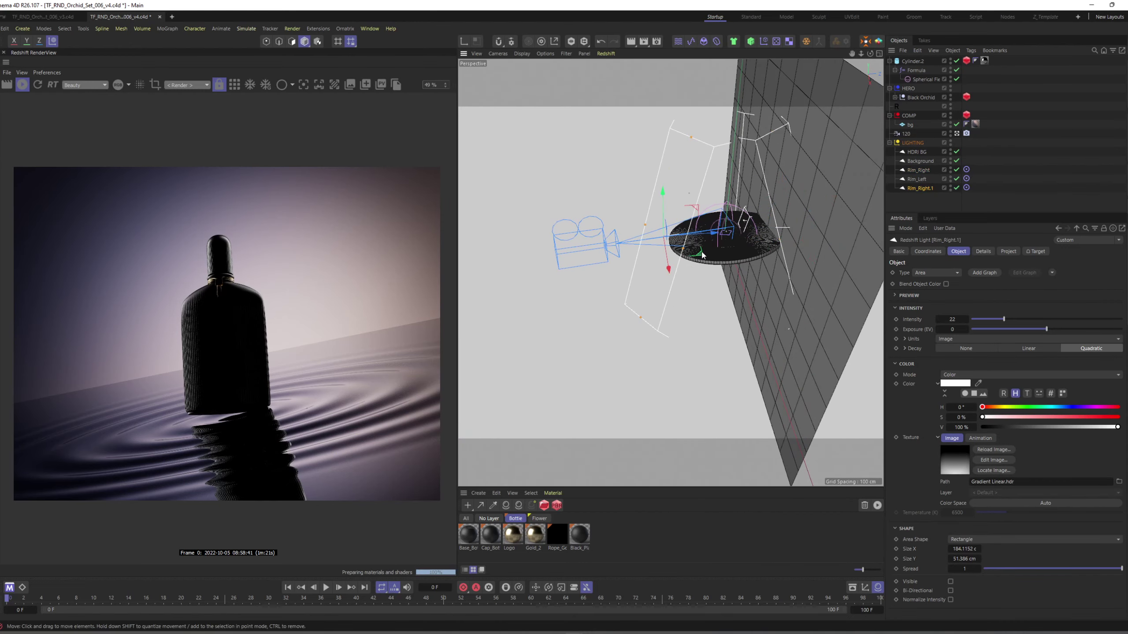
pyautogui.doubleClick(920, 189)
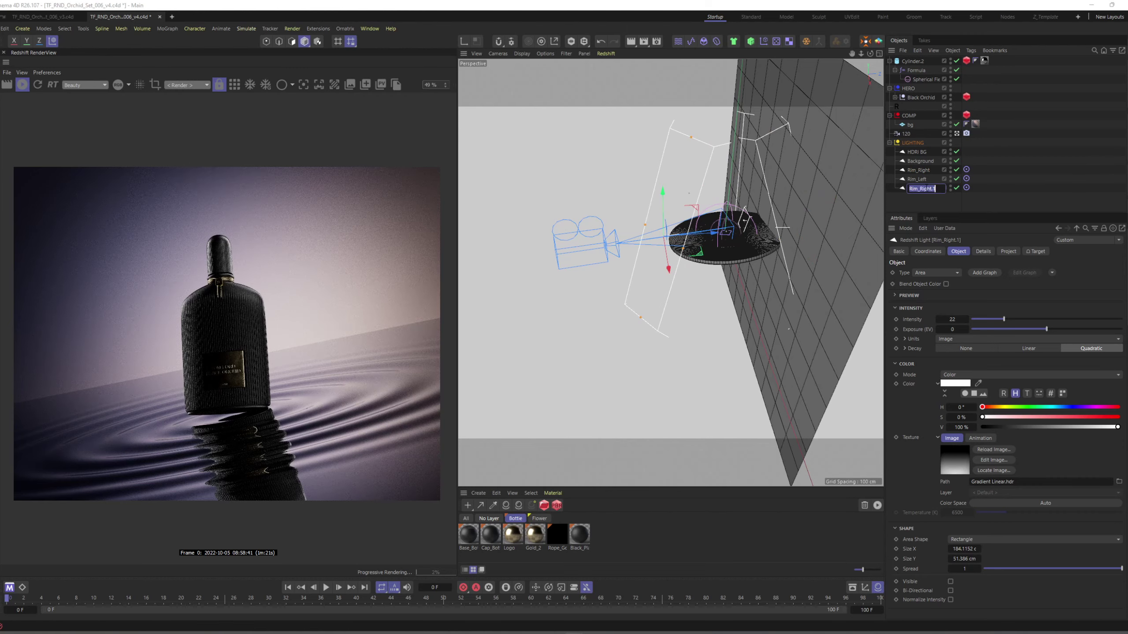
pyautogui.write('Key')
pyautogui.press('Return')
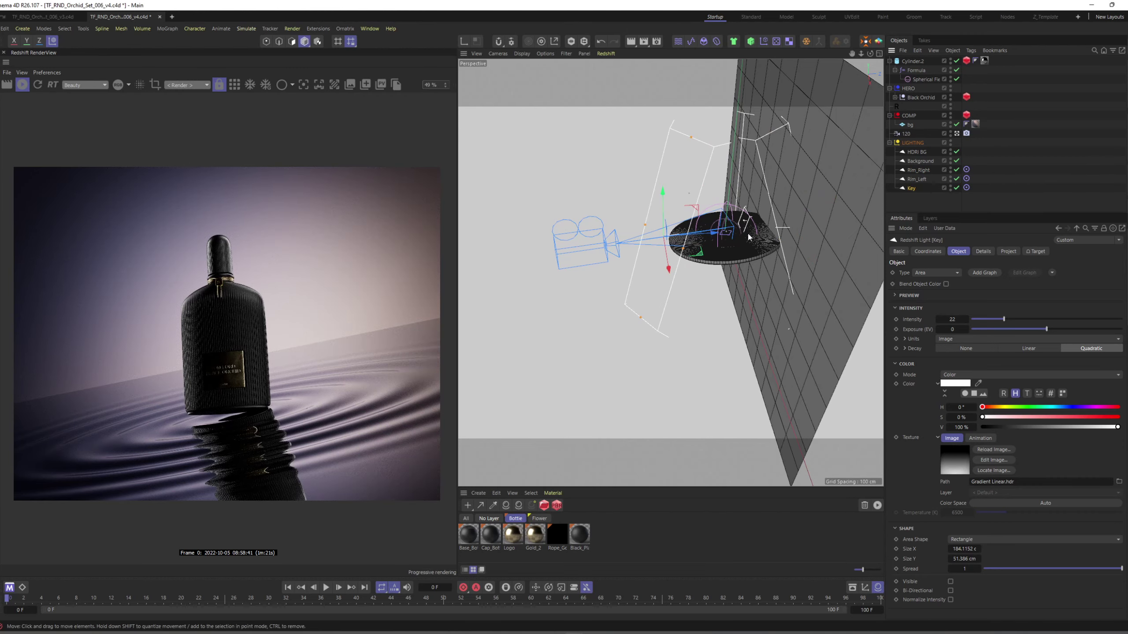
# Step: Narrow the Key light's Size Y to about 37.8 cm and move it sideways to sit more directly in front of the bottle
pyautogui.keyDown('alt'); pyautogui.moveTo(749, 235); pyautogui.dragTo(693, 256); pyautogui.keyUp('alt')
pyautogui.scroll(3, 737, 235)
pyautogui.scroll(3, 746, 247)
pyautogui.press('w')
pyautogui.scroll(2, 685, 247)
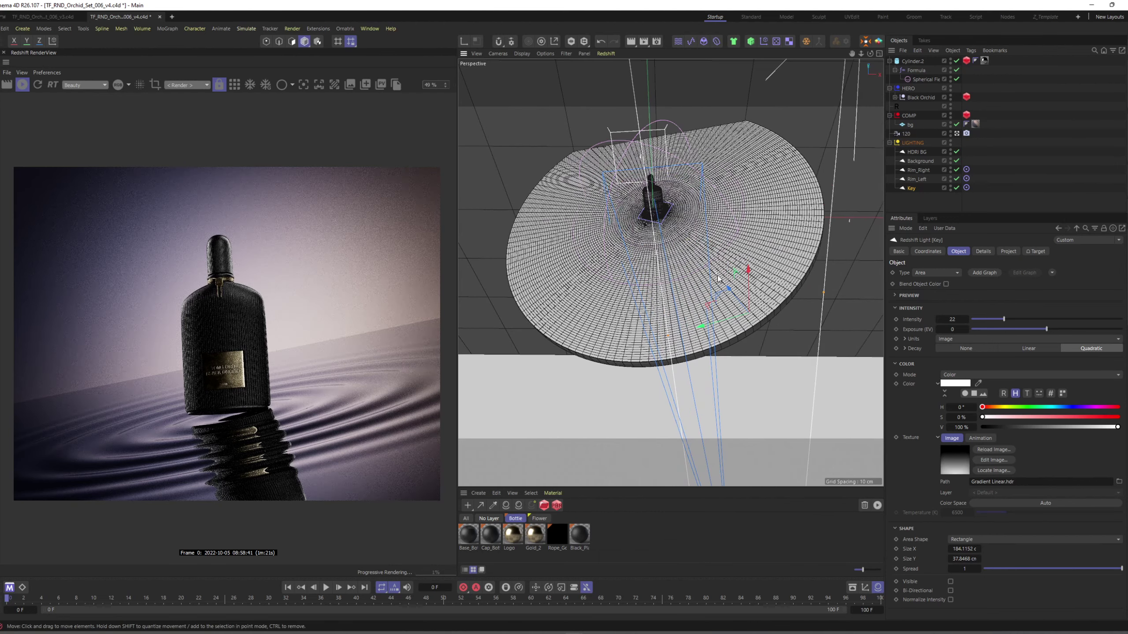
pyautogui.moveTo(733, 291); pyautogui.dragTo(651, 273)
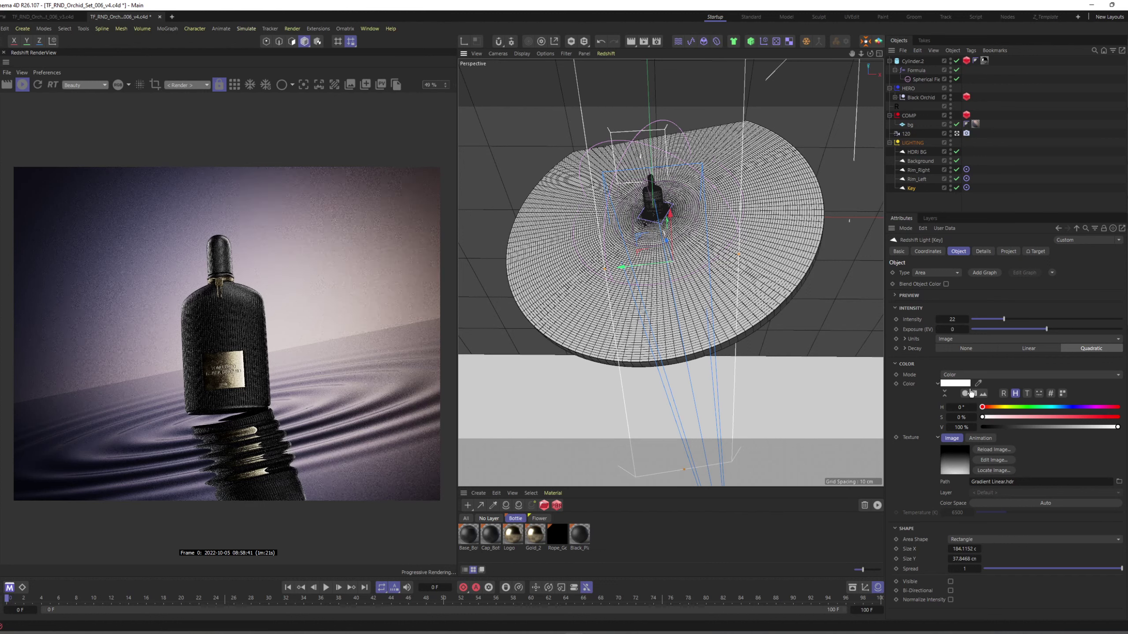
# Step: Narrow the Key light's Size Y to about 27.6 cm with spread about 0.14, and show viewport shading without mesh lines
pyautogui.click(1054, 568)
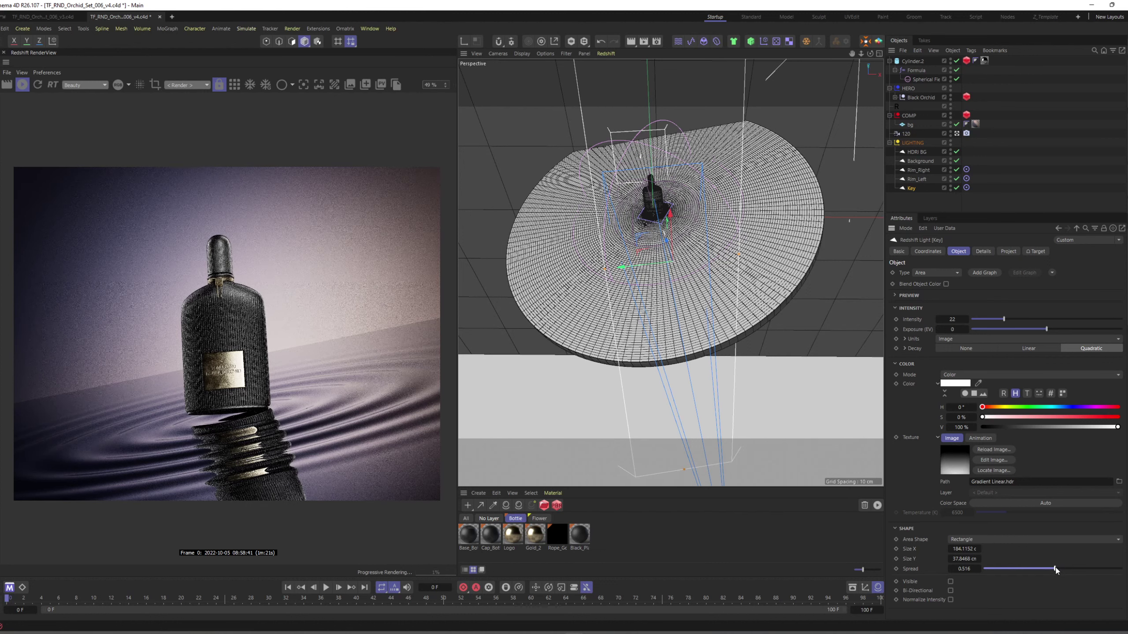
pyautogui.click(1022, 569)
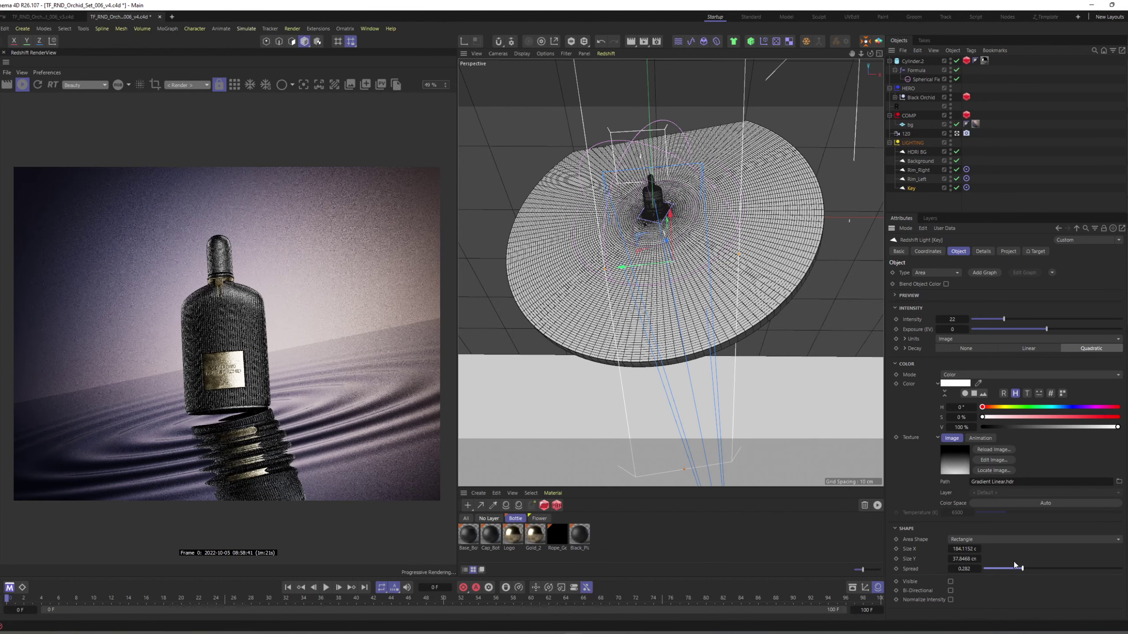
pyautogui.moveTo(677, 255)
pyautogui.keyDown('alt'); pyautogui.mouseDown()
pyautogui.moveTo(572, 268)
pyautogui.moveTo(672, 215)
pyautogui.moveTo(655, 293)
pyautogui.moveTo(627, 285)
pyautogui.moveTo(634, 304)
pyautogui.moveTo(671, 298)
pyautogui.mouseUp(); pyautogui.keyUp('alt')
pyautogui.press('n')
pyautogui.press('a')
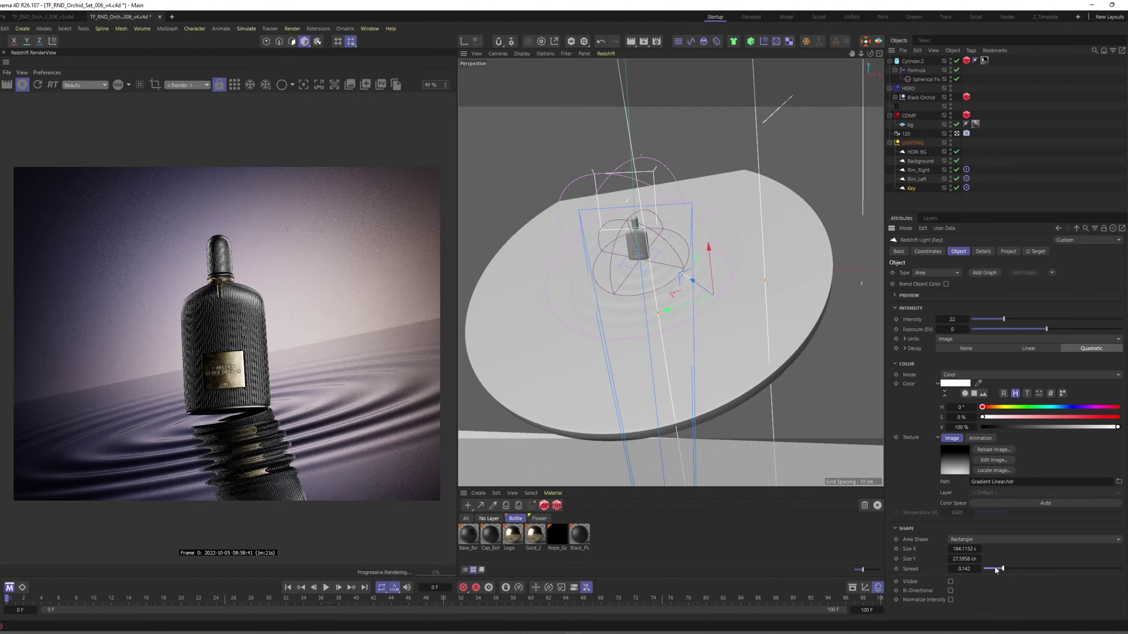
# Step: Set the Key light's spread to 0.08 and its intensity to 15
pyautogui.moveTo(995, 571); pyautogui.dragTo(994, 569)
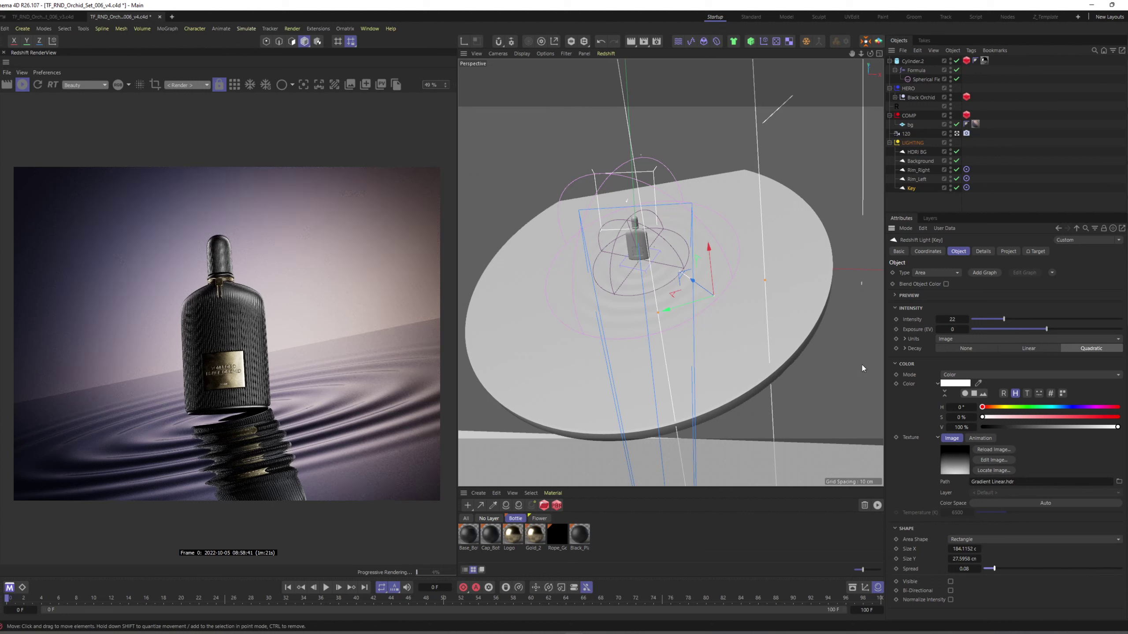
pyautogui.click(955, 319)
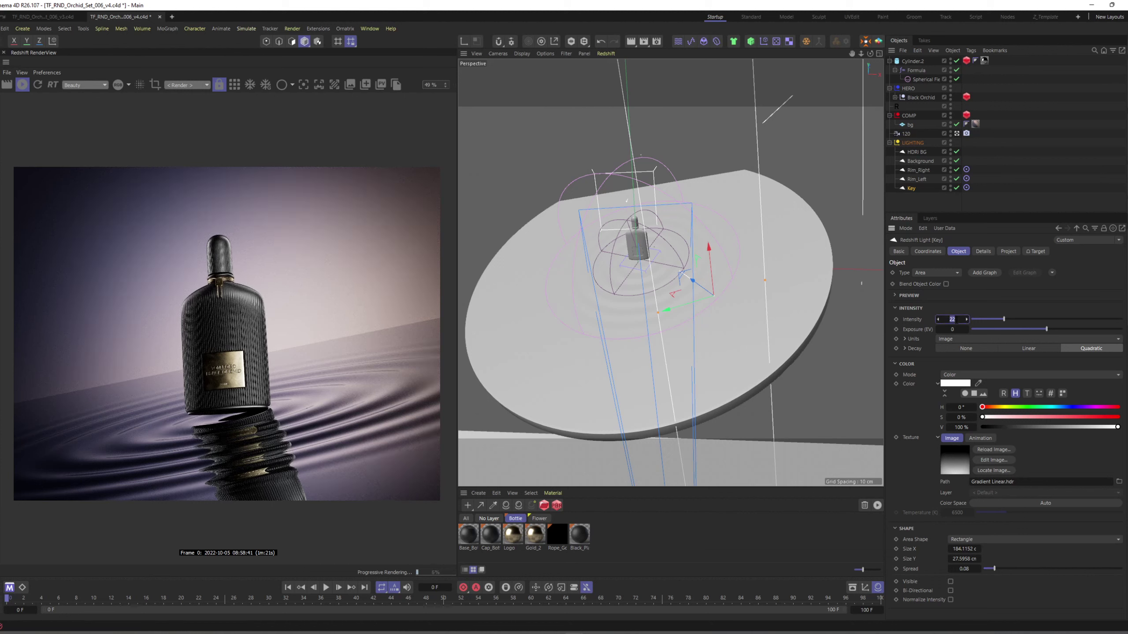
pyautogui.press('Return')
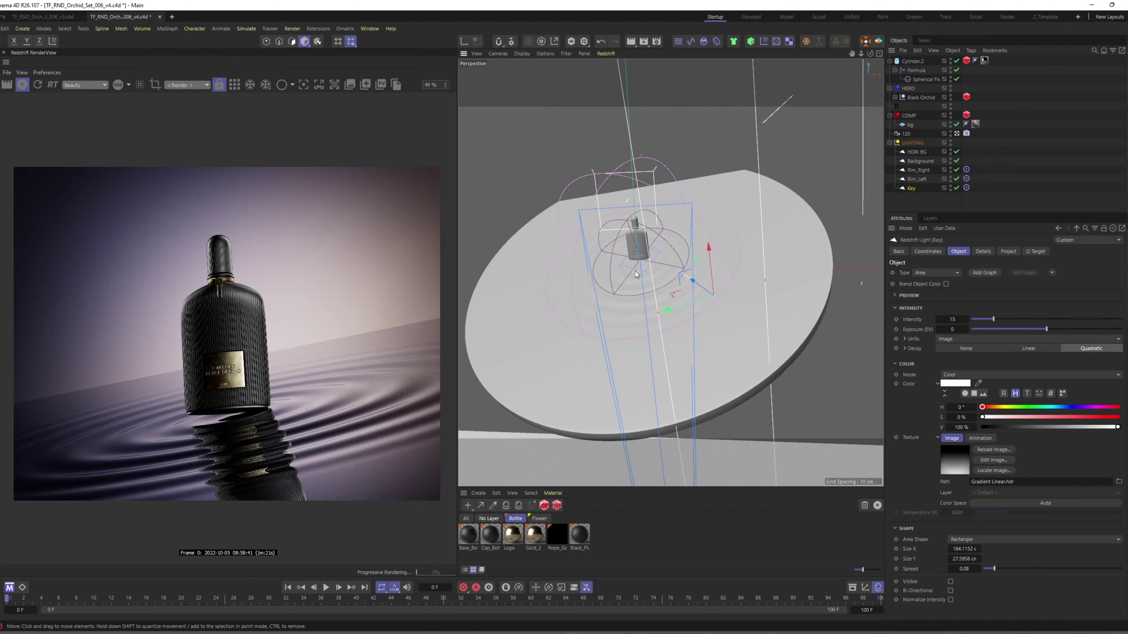
# Step: Set the Rim_Left light's intensity to 22
pyautogui.keyDown('alt'); pyautogui.moveTo(626, 269); pyautogui.dragTo(655, 275, button='middle'); pyautogui.keyUp('alt')
pyautogui.moveTo(654, 275)
pyautogui.keyDown('alt'); pyautogui.mouseDown(button='right')
pyautogui.moveTo(644, 283)
pyautogui.moveTo(634, 266)
pyautogui.mouseUp(button='right'); pyautogui.keyUp('alt')
pyautogui.keyDown('alt'); pyautogui.moveTo(634, 266); pyautogui.dragTo(572, 245); pyautogui.keyUp('alt')
pyautogui.keyDown('alt'); pyautogui.moveTo(573, 244); pyautogui.dragTo(672, 267, button='middle'); pyautogui.keyUp('alt')
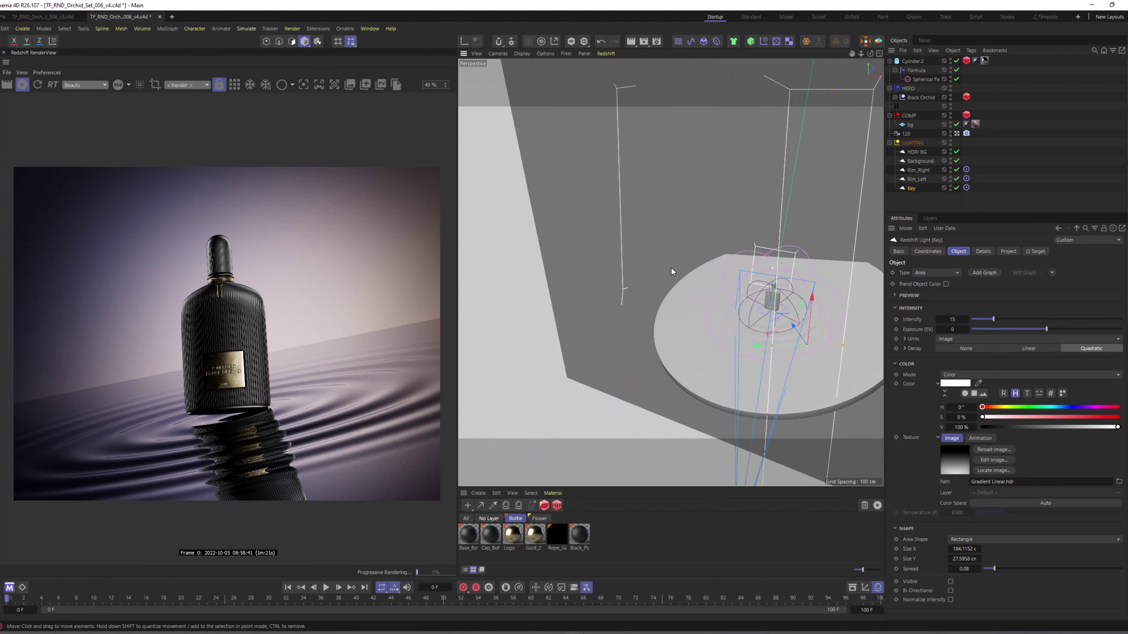
pyautogui.keyDown('alt'); pyautogui.moveTo(671, 268); pyautogui.dragTo(653, 266); pyautogui.keyUp('alt')
pyautogui.click(916, 179)
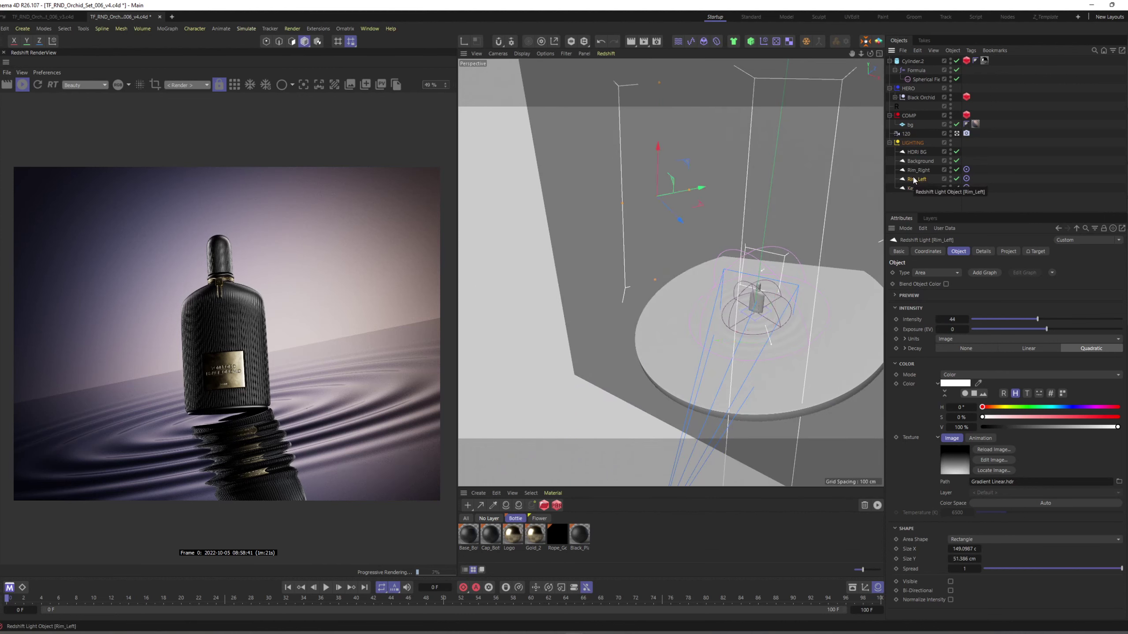
pyautogui.doubleClick(953, 319)
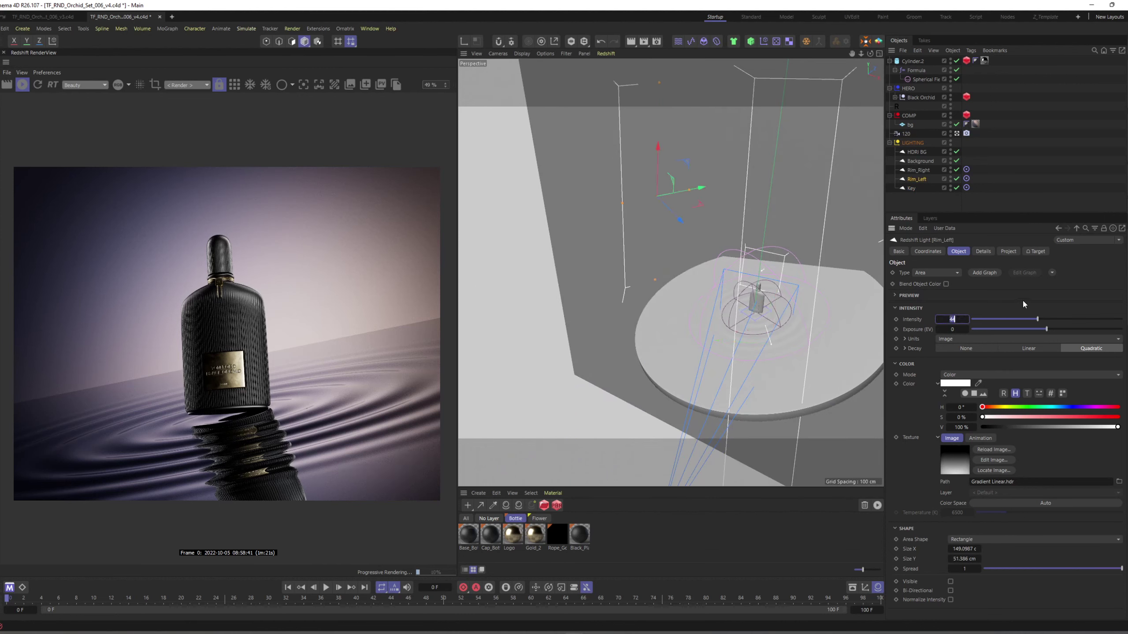
pyautogui.write('22')
pyautogui.press('Return')
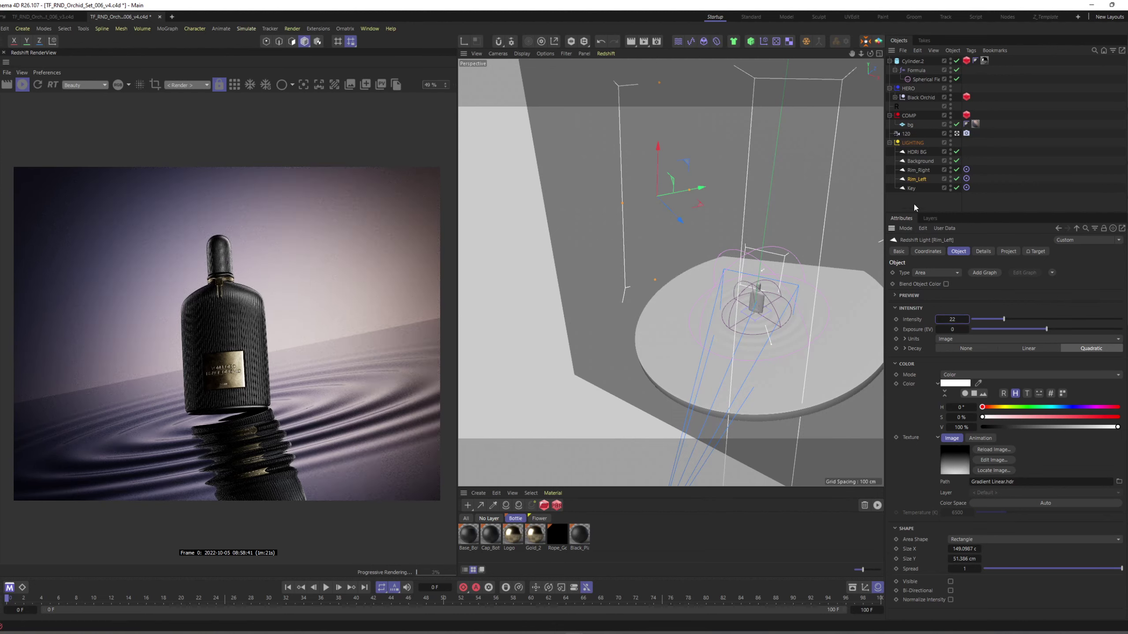
# Step: Shift the Rim_Right light slightly and set its intensity to 18
pyautogui.click(919, 170)
pyautogui.keyDown('alt'); pyautogui.moveTo(812, 271); pyautogui.dragTo(686, 314, button='middle'); pyautogui.keyUp('alt')
pyautogui.keyDown('alt'); pyautogui.moveTo(686, 313); pyautogui.dragTo(709, 349); pyautogui.keyUp('alt')
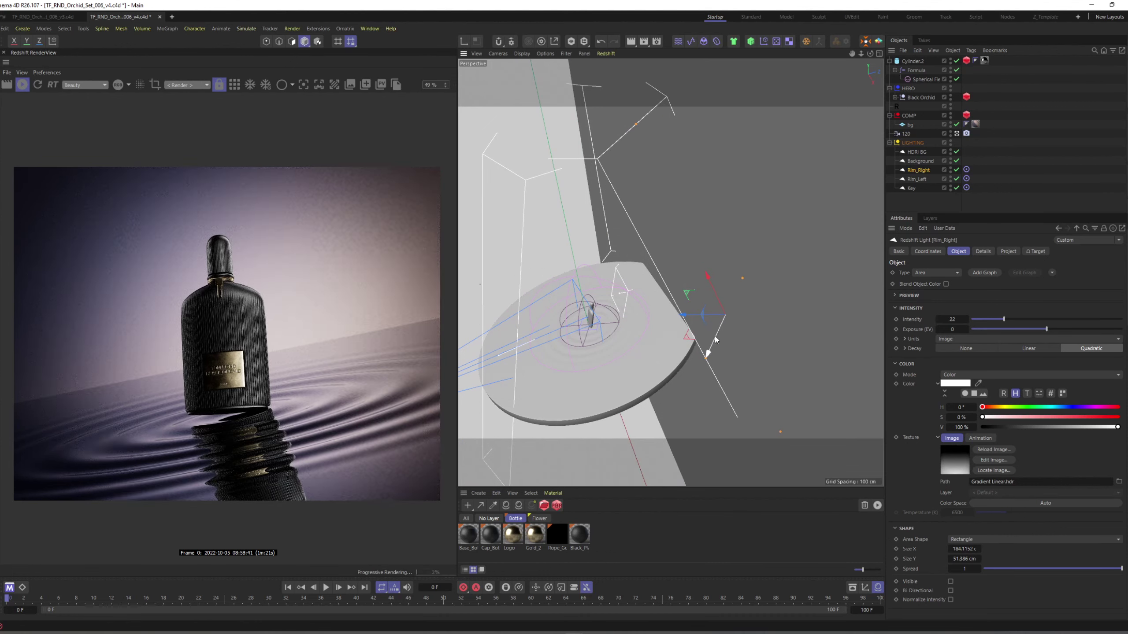
pyautogui.moveTo(713, 289); pyautogui.dragTo(716, 351)
pyautogui.click(953, 320)
pyautogui.write('1')
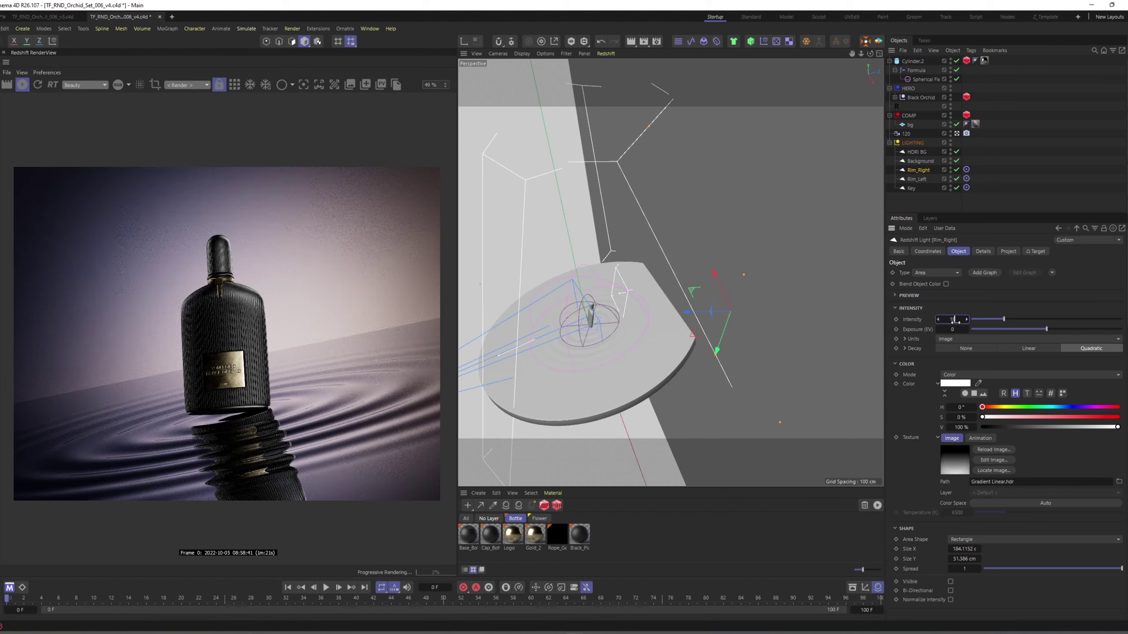
pyautogui.write('8')
pyautogui.press('Return')
pyautogui.click(972, 204)
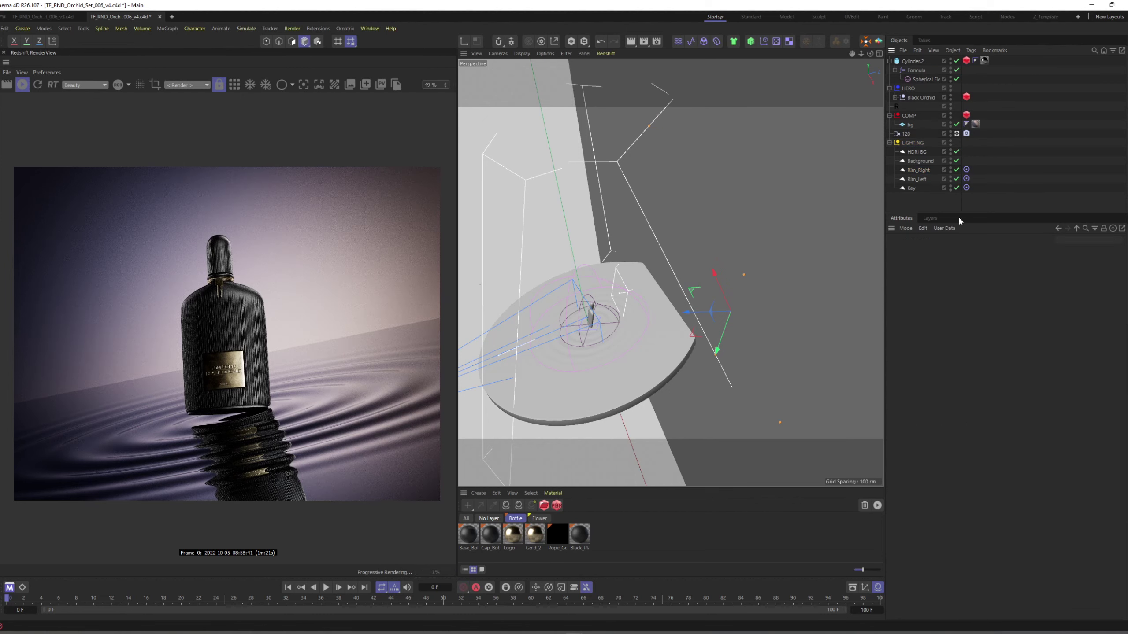
# Step: Examine the bottle's ribbed glass, gold label and neck detail up close in the render to judge the lighting
pyautogui.keyDown('alt'); pyautogui.moveTo(605, 293); pyautogui.dragTo(682, 284); pyautogui.keyUp('alt')
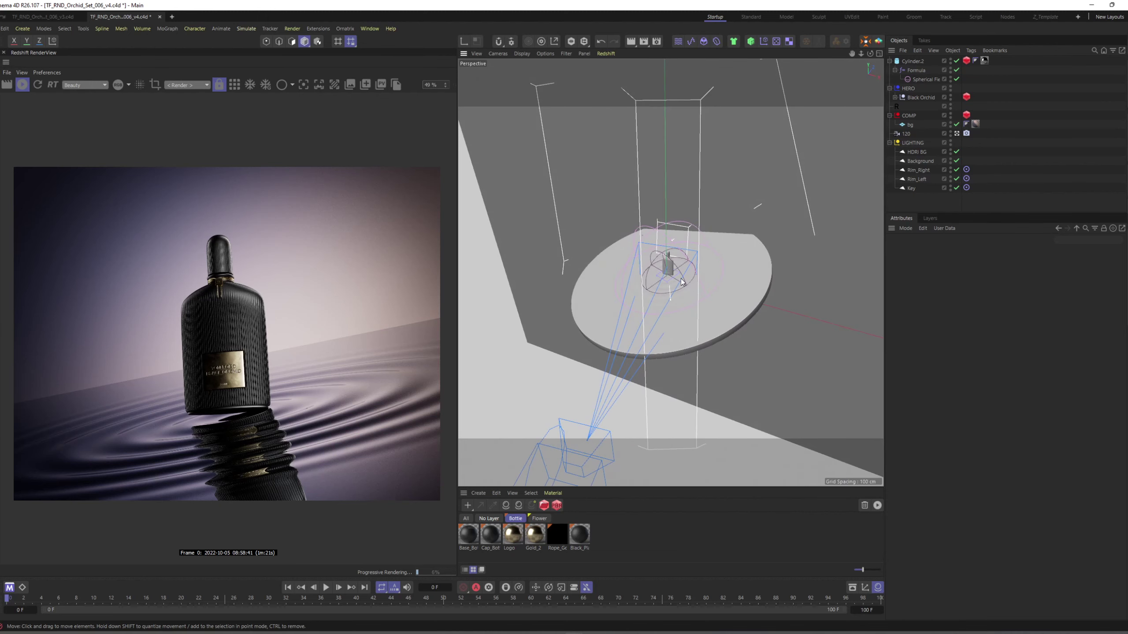
pyautogui.scroll(6, 247, 324)
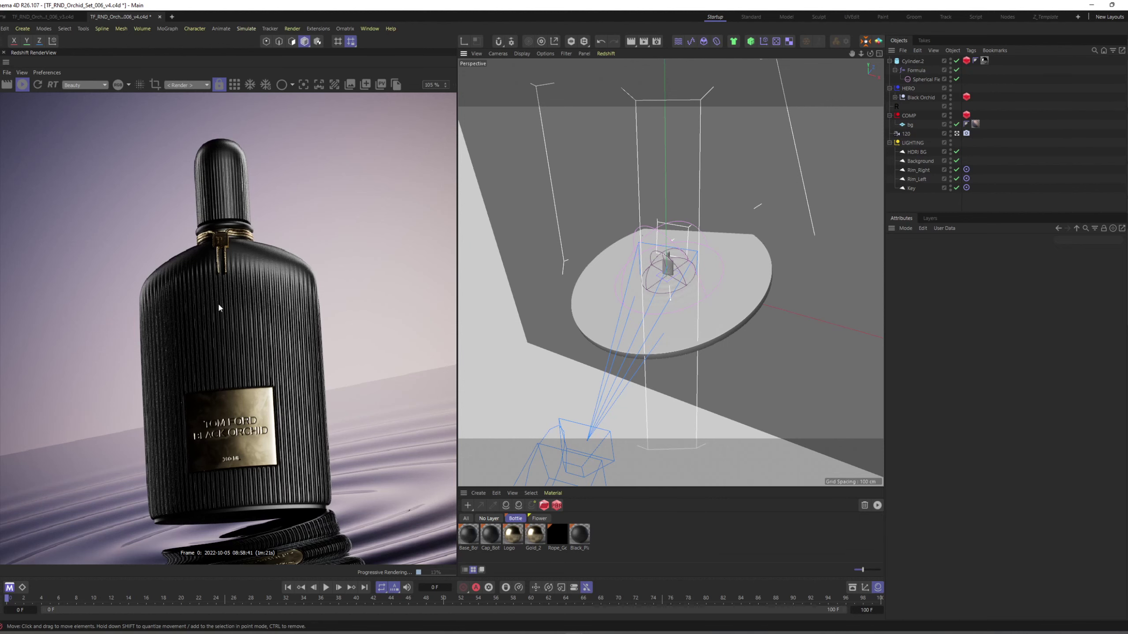
pyautogui.scroll(-4, 224, 328)
pyautogui.scroll(2, 224, 381)
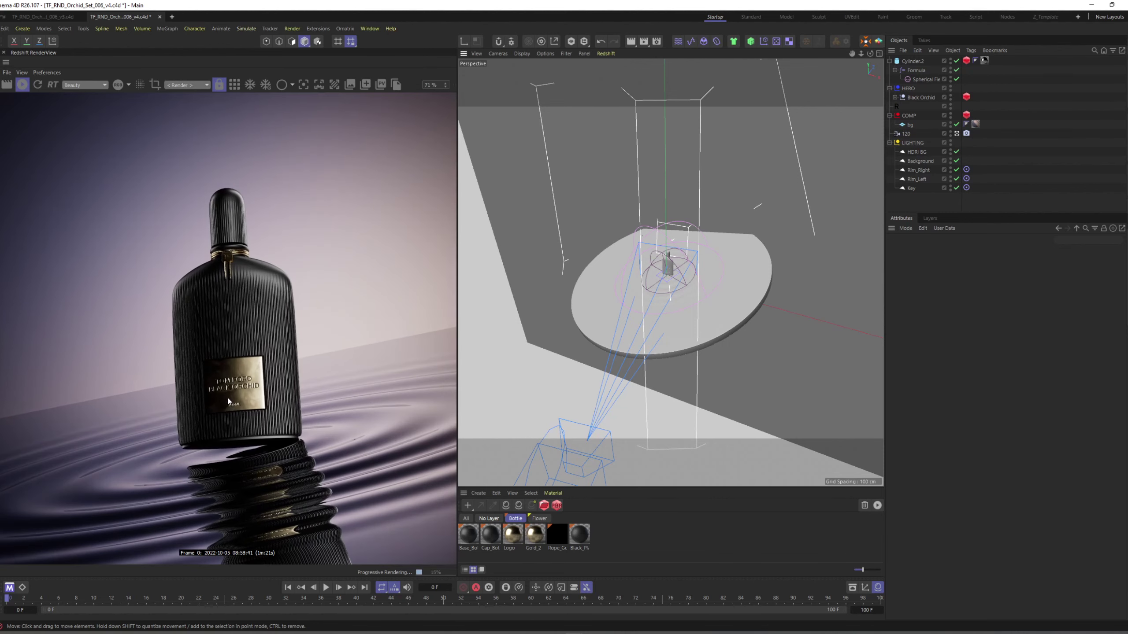
pyautogui.scroll(4, 228, 400)
pyautogui.scroll(-3, 230, 391)
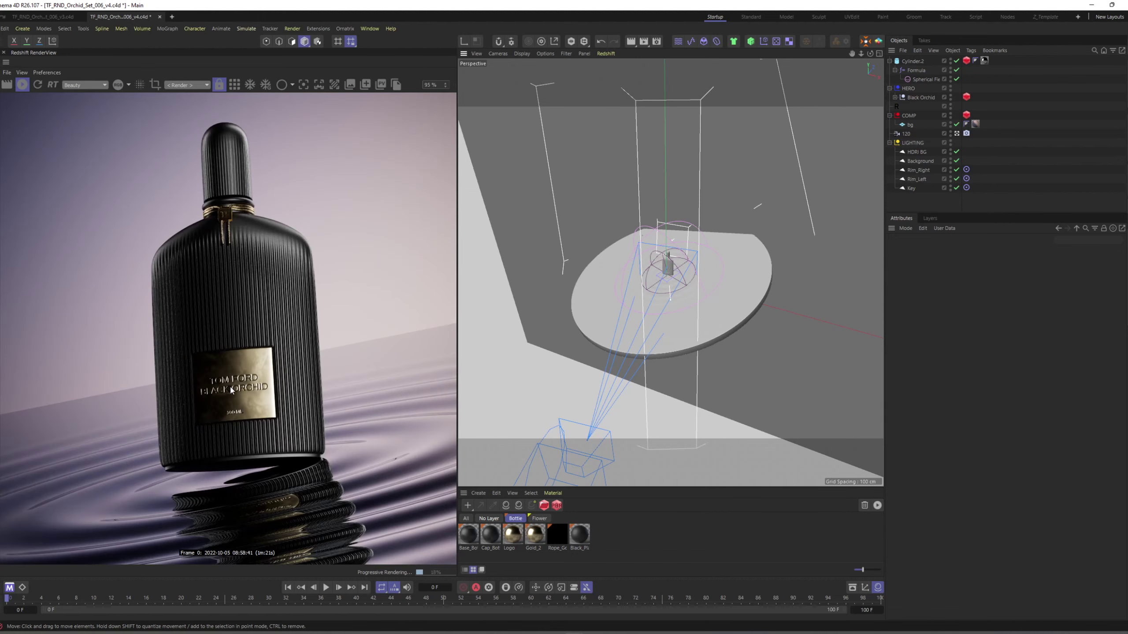
pyautogui.scroll(-1, 231, 391)
pyautogui.scroll(4, 287, 276)
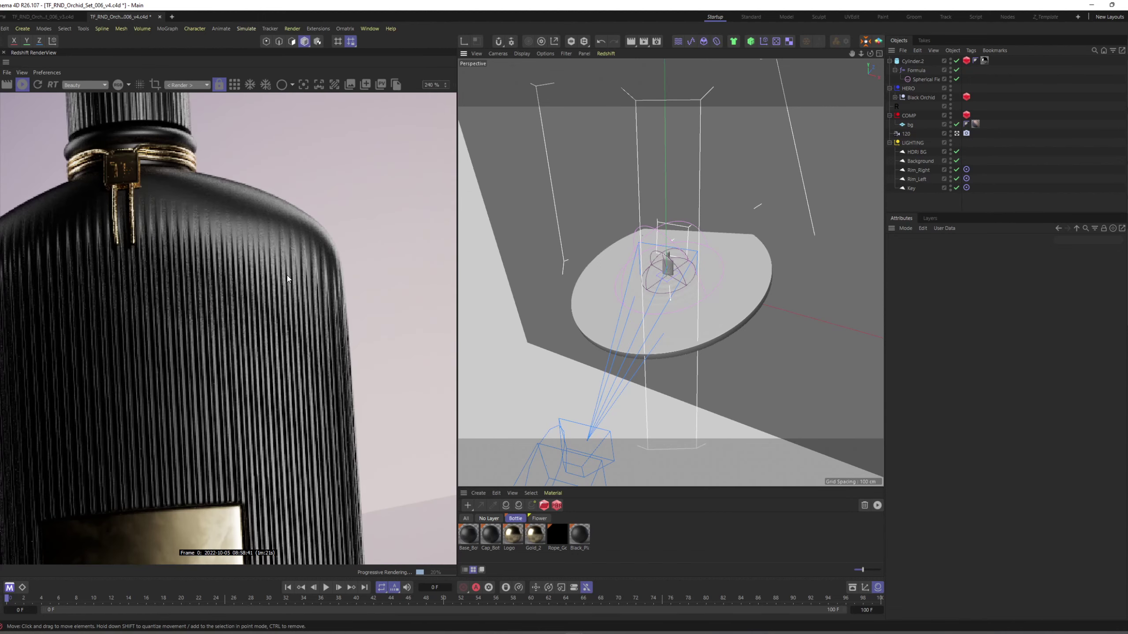
pyautogui.scroll(-3, 288, 275)
pyautogui.scroll(-2, 274, 269)
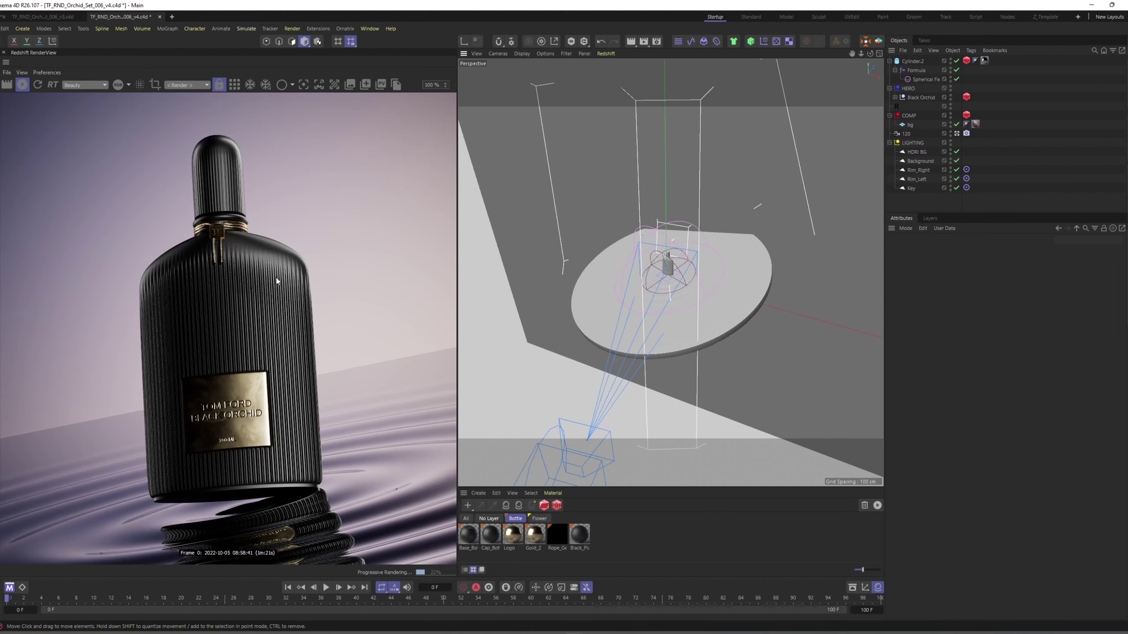
# Step: Limit the live render to a region around the bottle and open the shader graph of its Base_Bottle material
pyautogui.moveTo(189, 300); pyautogui.dragTo(349, 498)
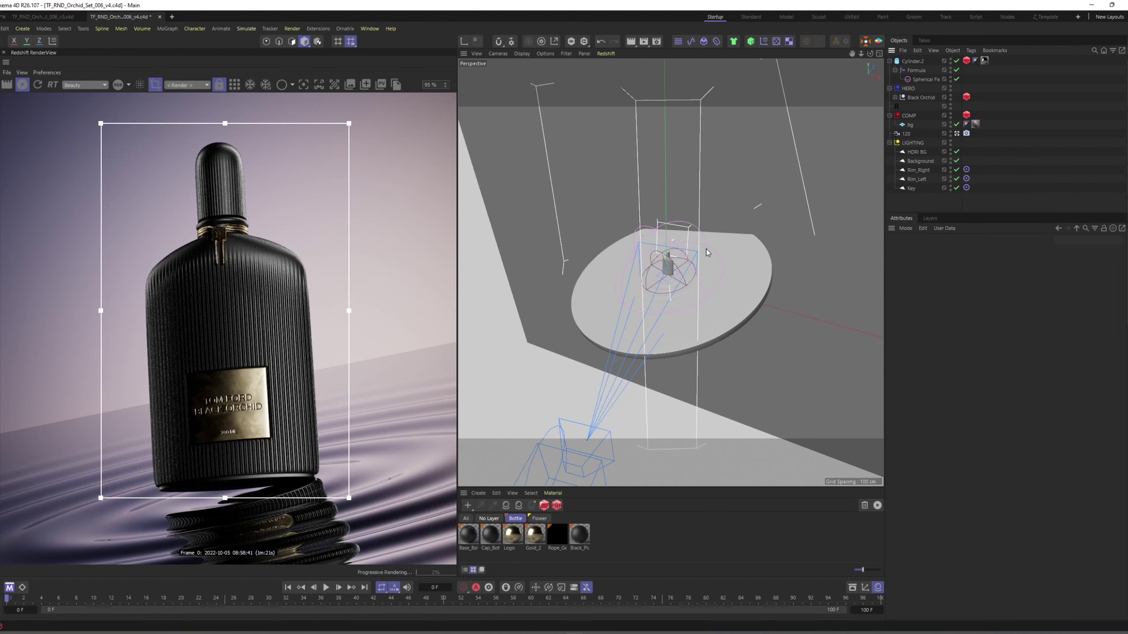
pyautogui.keyDown('alt'); pyautogui.moveTo(664, 271); pyautogui.dragTo(634, 293, button='right'); pyautogui.keyUp('alt')
pyautogui.click(634, 293)
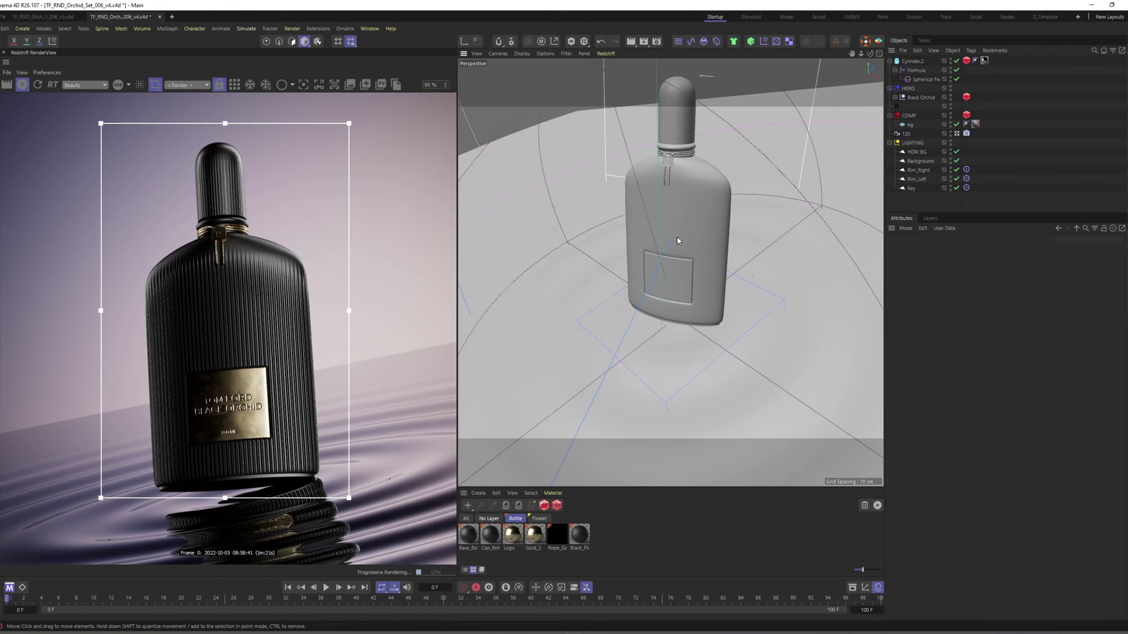
pyautogui.press('s')
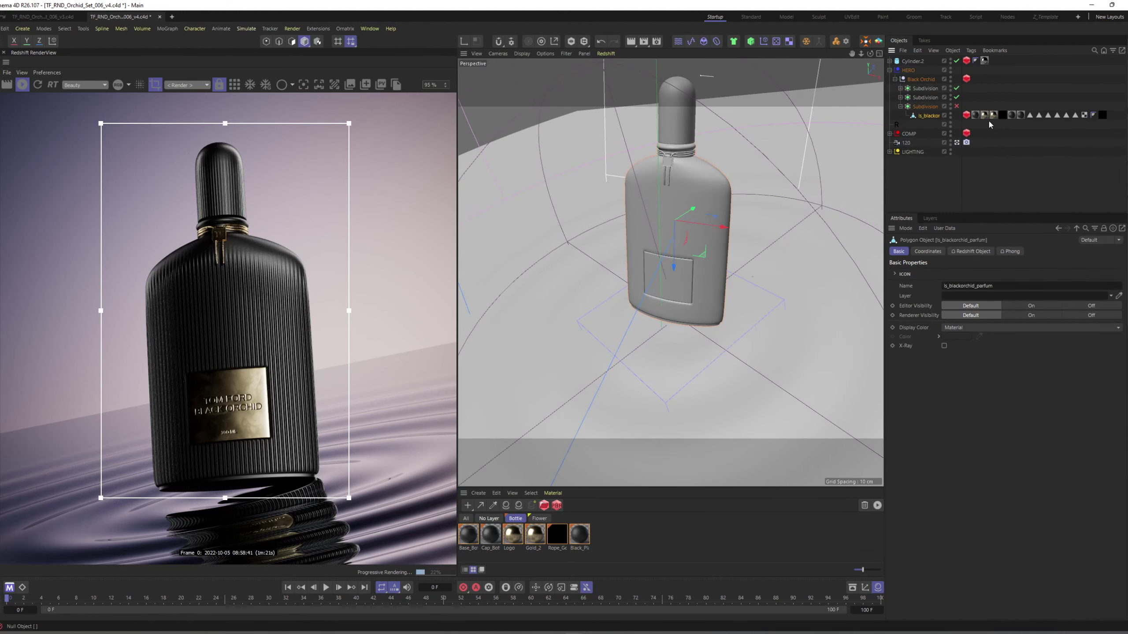
pyautogui.doubleClick(975, 115)
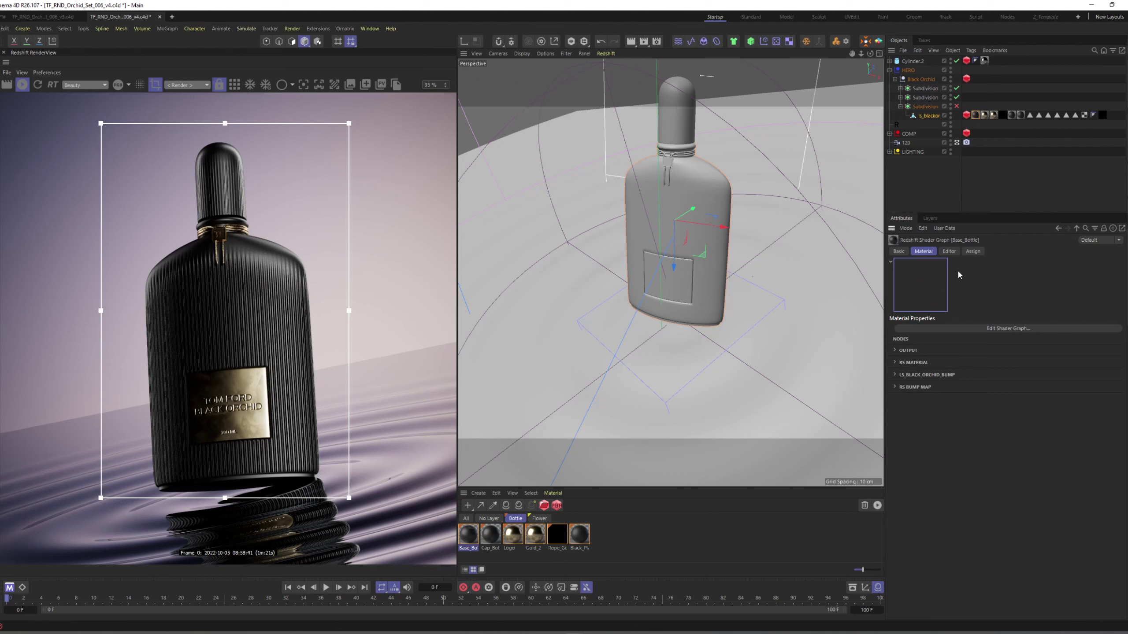
pyautogui.click(973, 329)
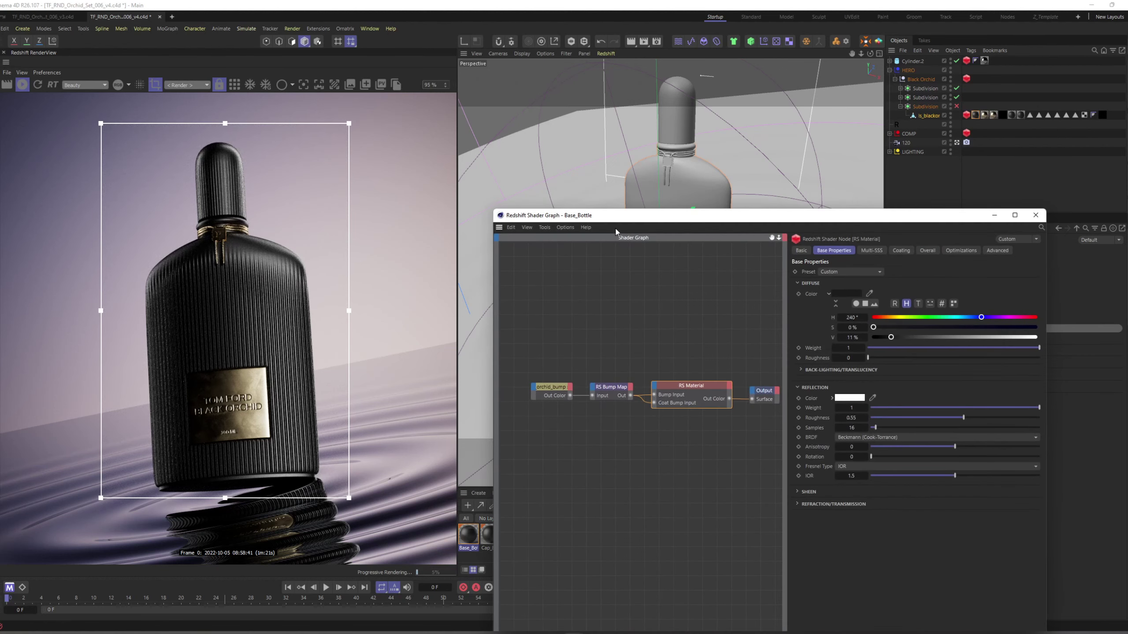
pyautogui.moveTo(609, 216); pyautogui.dragTo(593, 120)
# Step: Add an RS Ramp node to the Base_Bottle graph and feed the bump texture's Out Color into its input
pyautogui.moveTo(530, 254); pyautogui.dragTo(549, 294)
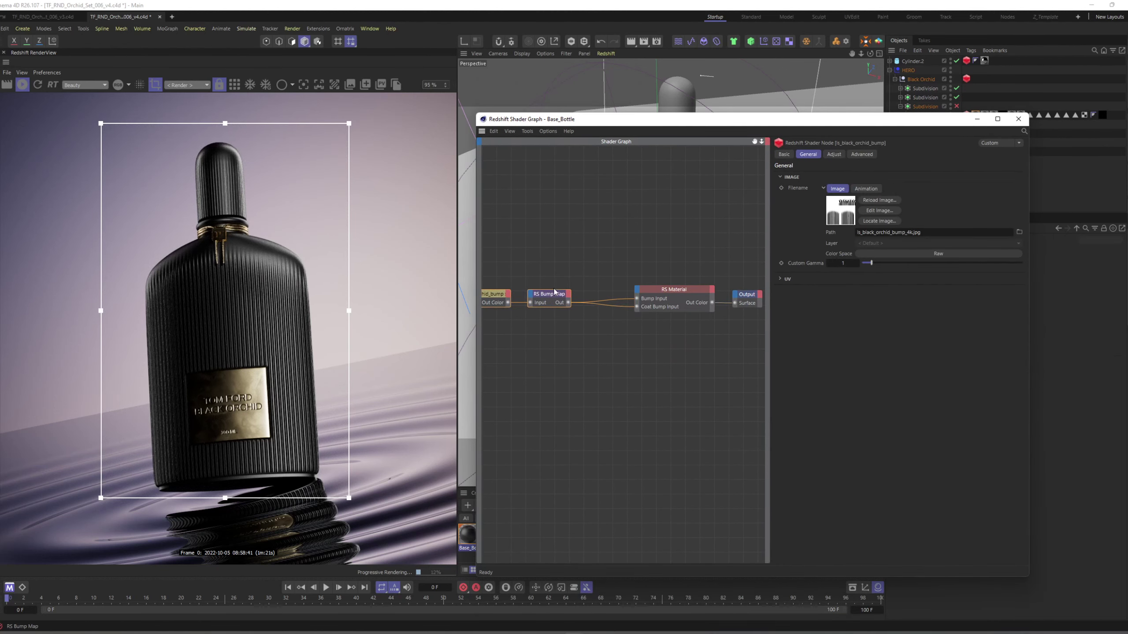
pyautogui.click(587, 263)
pyautogui.keyDown('alt'); pyautogui.moveTo(587, 262); pyautogui.dragTo(625, 246, button='middle'); pyautogui.keyUp('alt')
pyautogui.rightClick(626, 249)
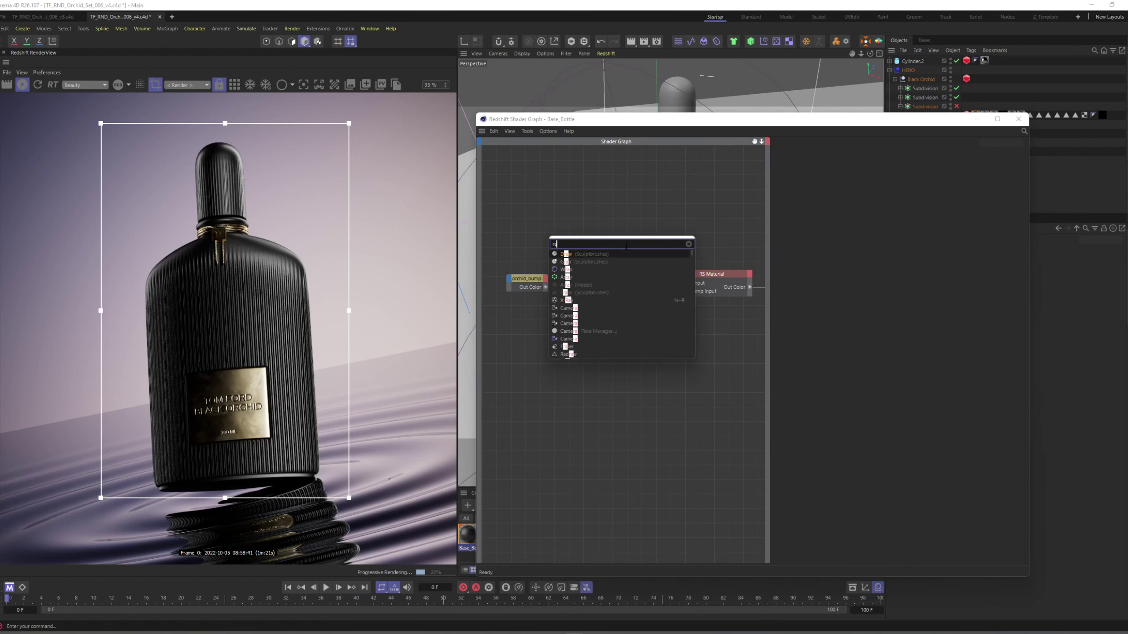
pyautogui.write('ram')
pyautogui.press('Return')
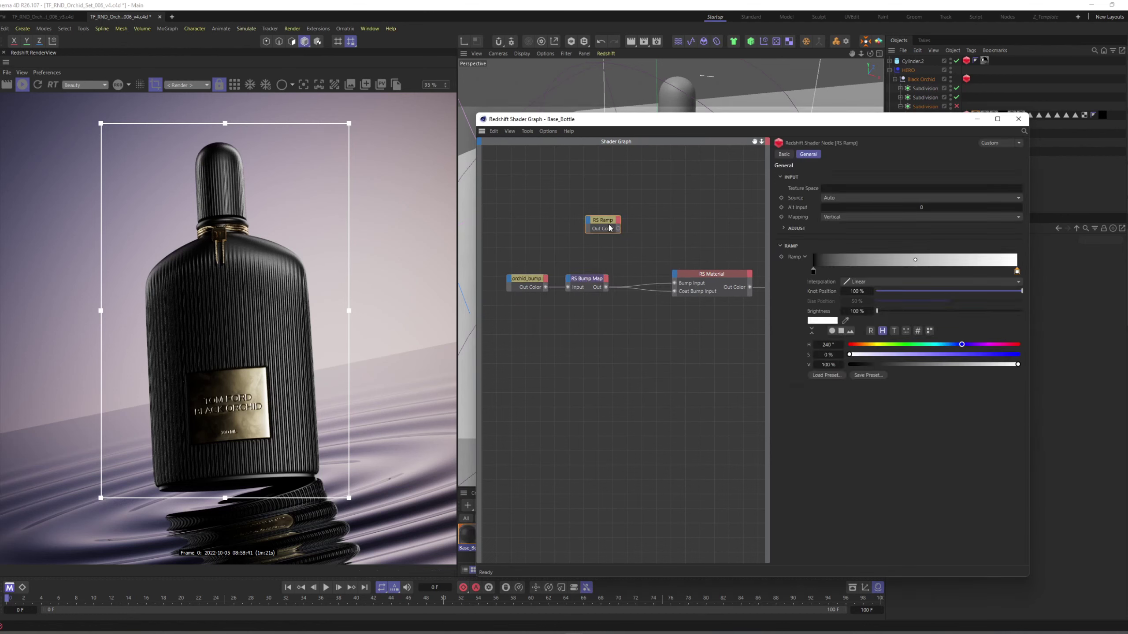
pyautogui.click(527, 278)
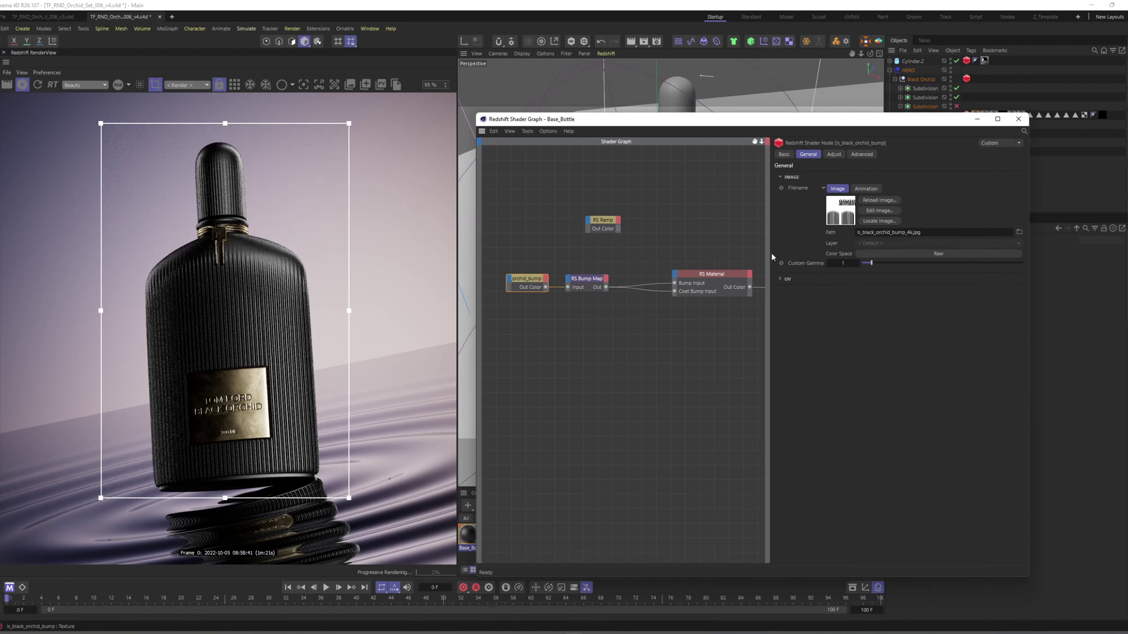
pyautogui.moveTo(547, 288); pyautogui.dragTo(642, 229)
# Step: Connect the Ramp's output to the RS Material's reflection weight and place the Ramp below the bump map node
pyautogui.click(679, 274)
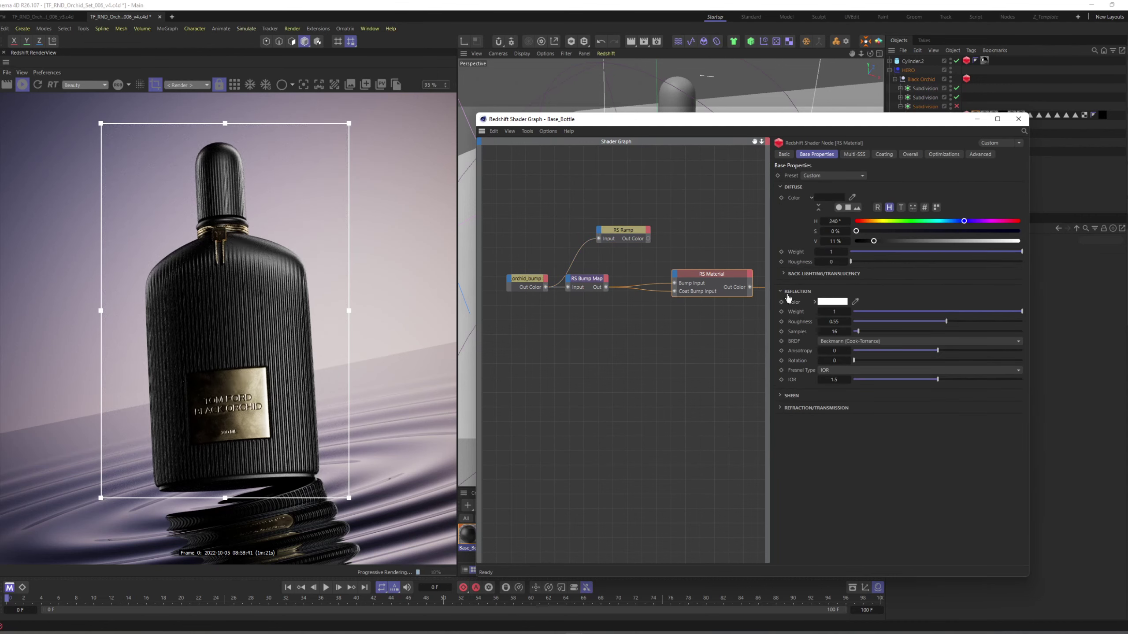
pyautogui.moveTo(698, 280); pyautogui.dragTo(675, 303)
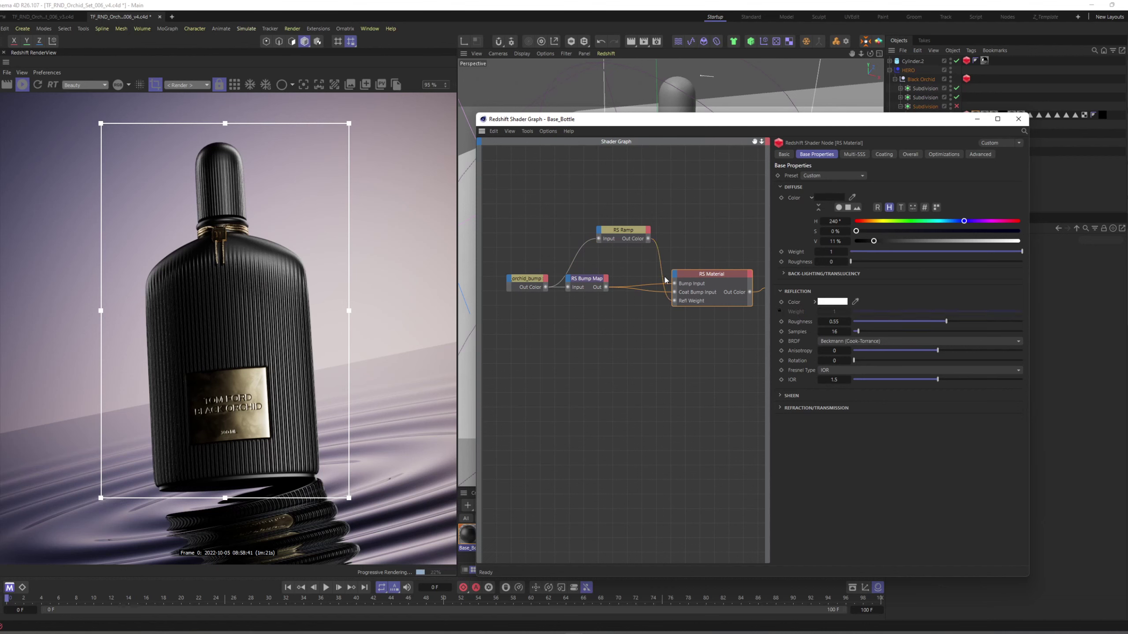
pyautogui.moveTo(632, 233); pyautogui.dragTo(623, 319)
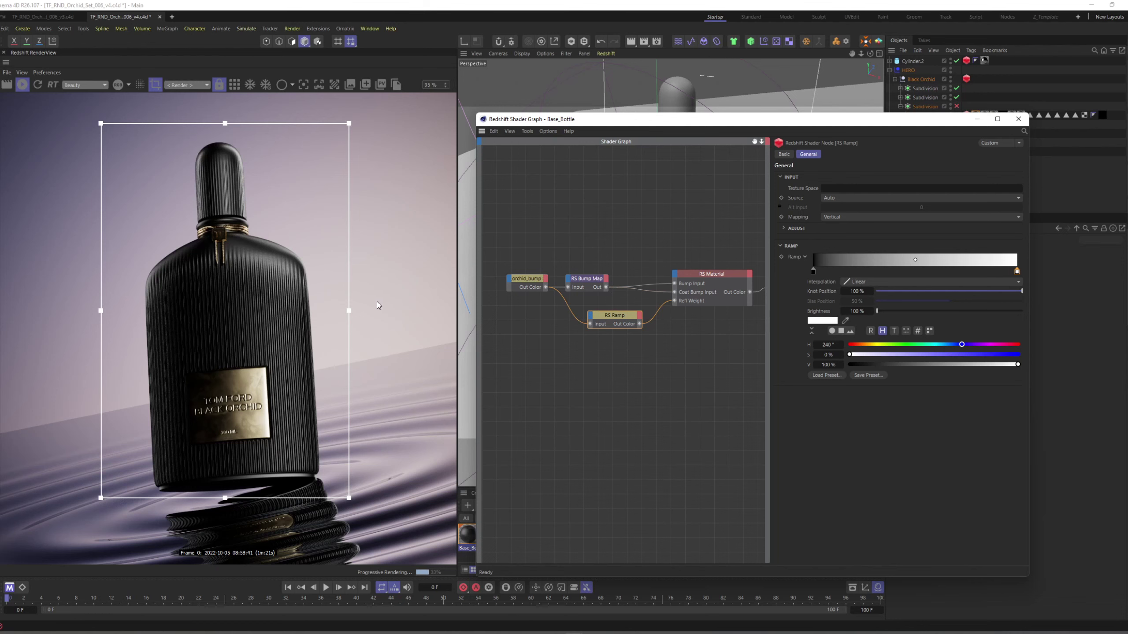
pyautogui.moveTo(607, 316); pyautogui.dragTo(588, 318)
pyautogui.moveTo(588, 279); pyautogui.dragTo(601, 280)
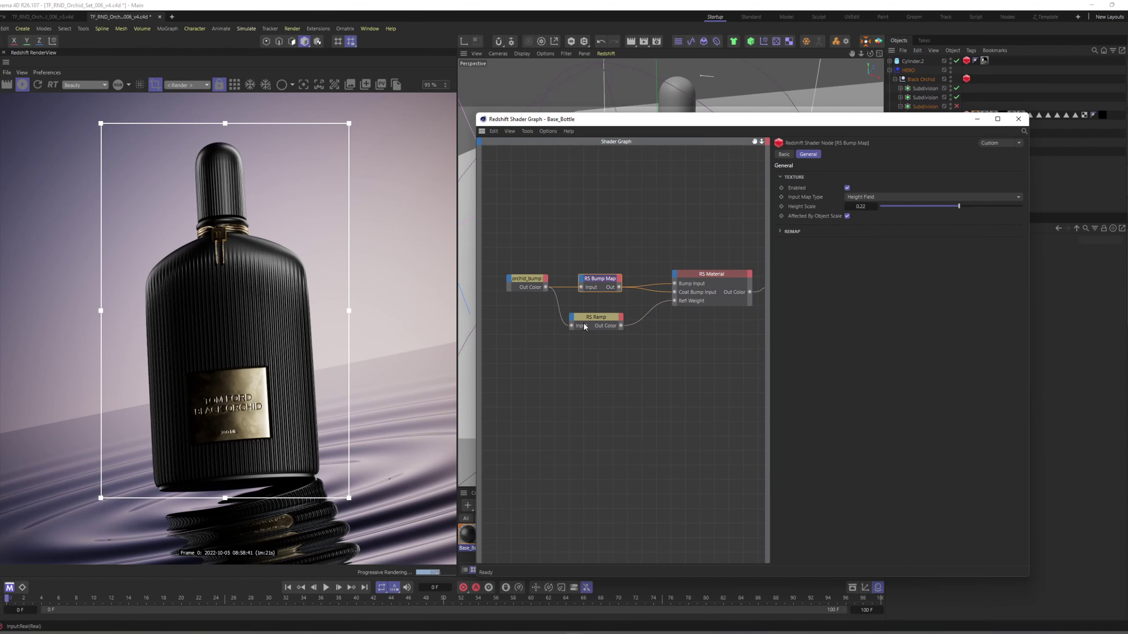
# Step: Try different brightness values on the ramp's black and white knots, ending back at 0% and 100%
pyautogui.click(600, 318)
pyautogui.click(814, 271)
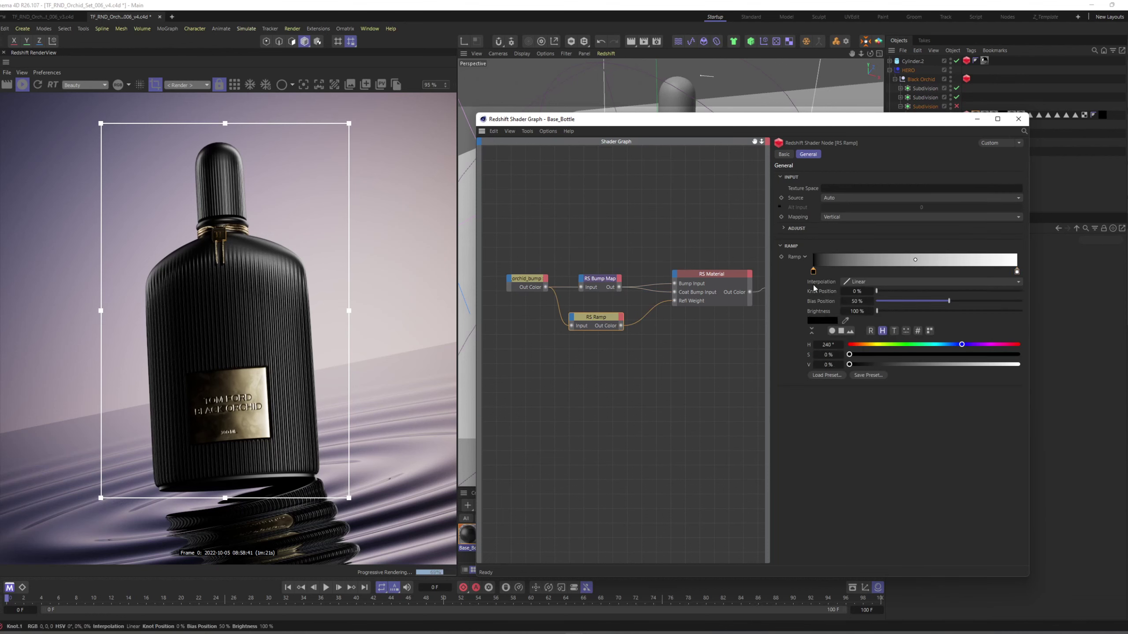
pyautogui.moveTo(916, 365); pyautogui.dragTo(1001, 365)
pyautogui.moveTo(925, 369); pyautogui.dragTo(849, 373)
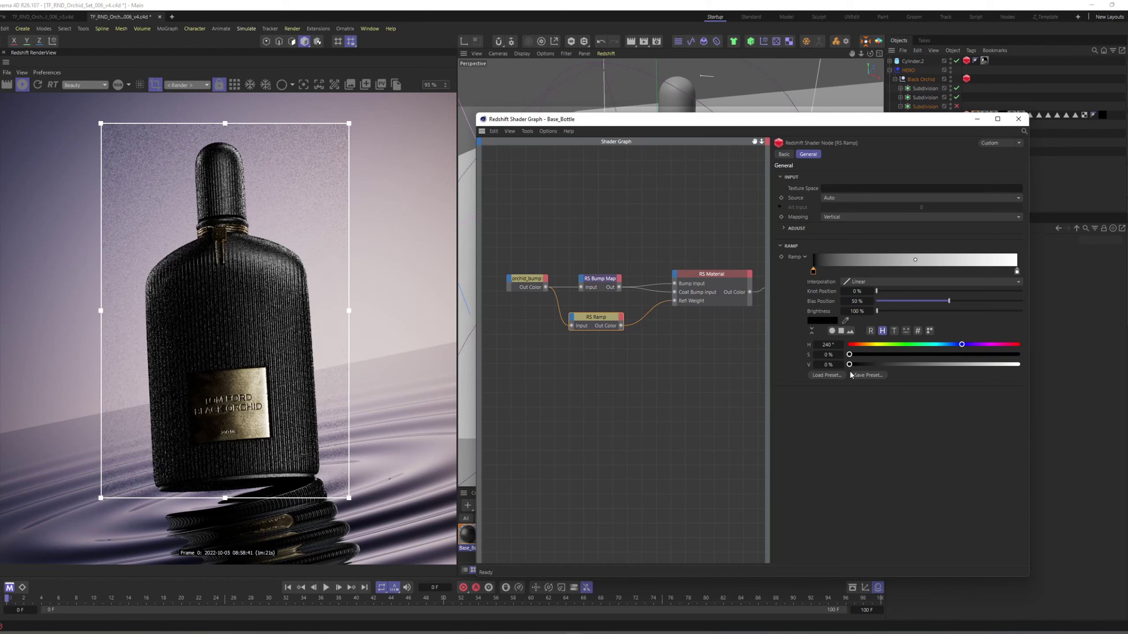
pyautogui.click(1016, 270)
pyautogui.moveTo(989, 364); pyautogui.dragTo(1058, 353)
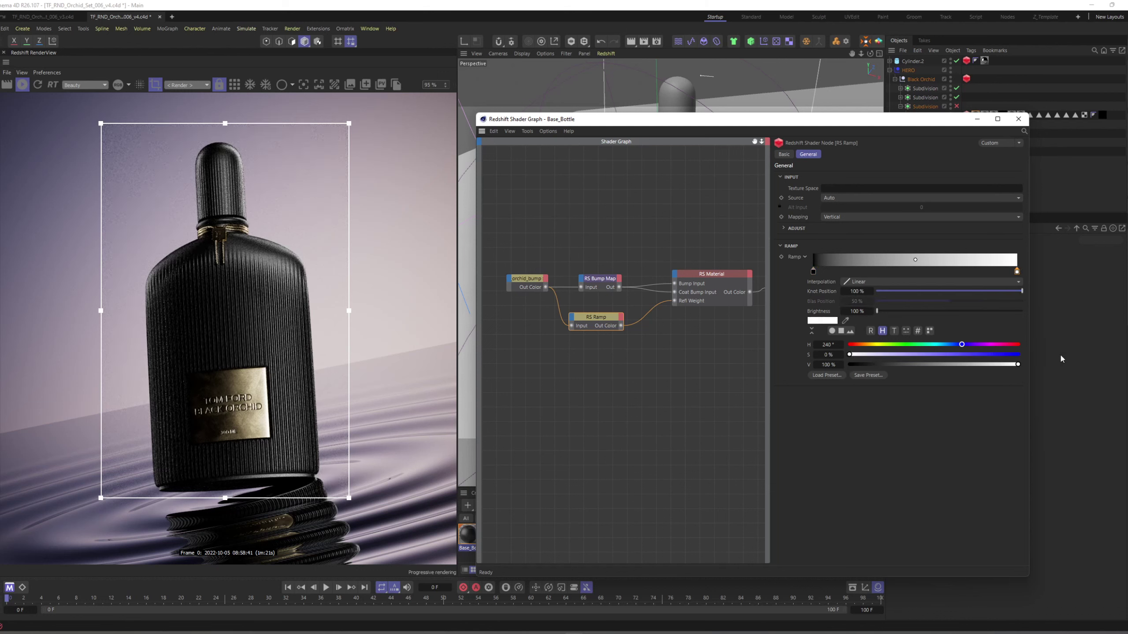
# Step: Connect the Ramp's output to the RS Material's coating weight as well
pyautogui.moveTo(604, 317); pyautogui.dragTo(606, 328)
pyautogui.click(711, 274)
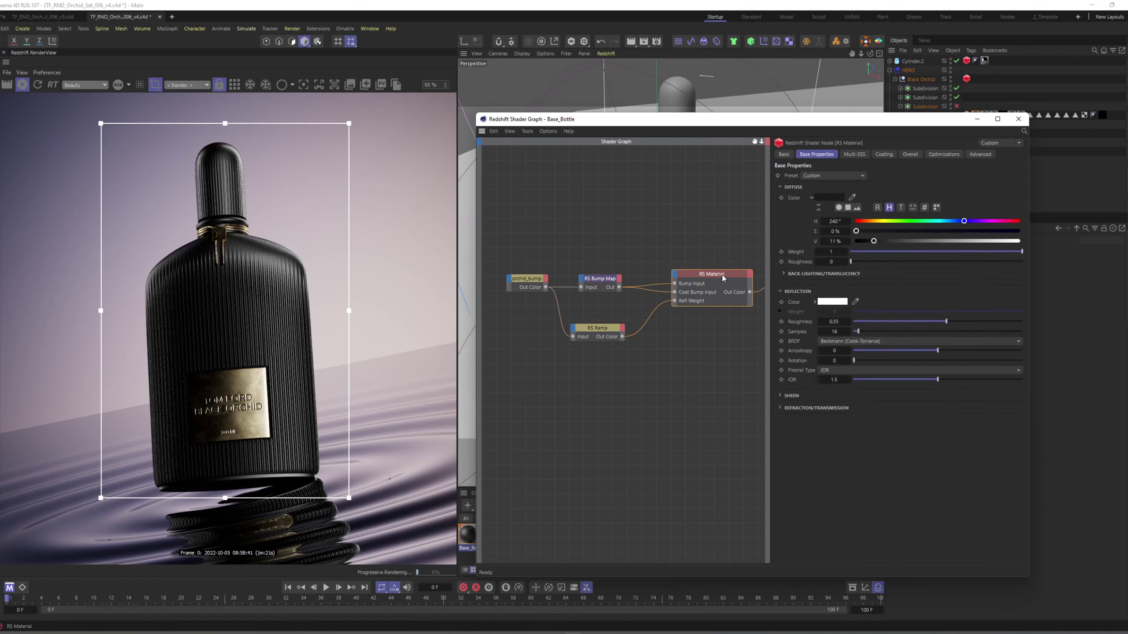
pyautogui.click(884, 154)
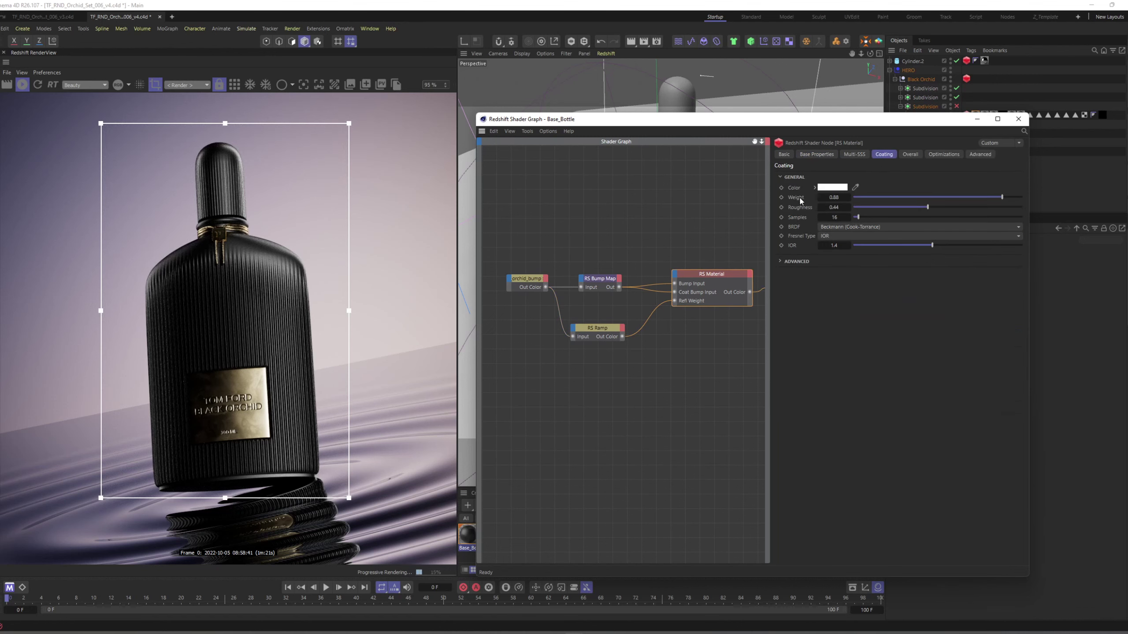
pyautogui.moveTo(689, 278); pyautogui.dragTo(674, 310)
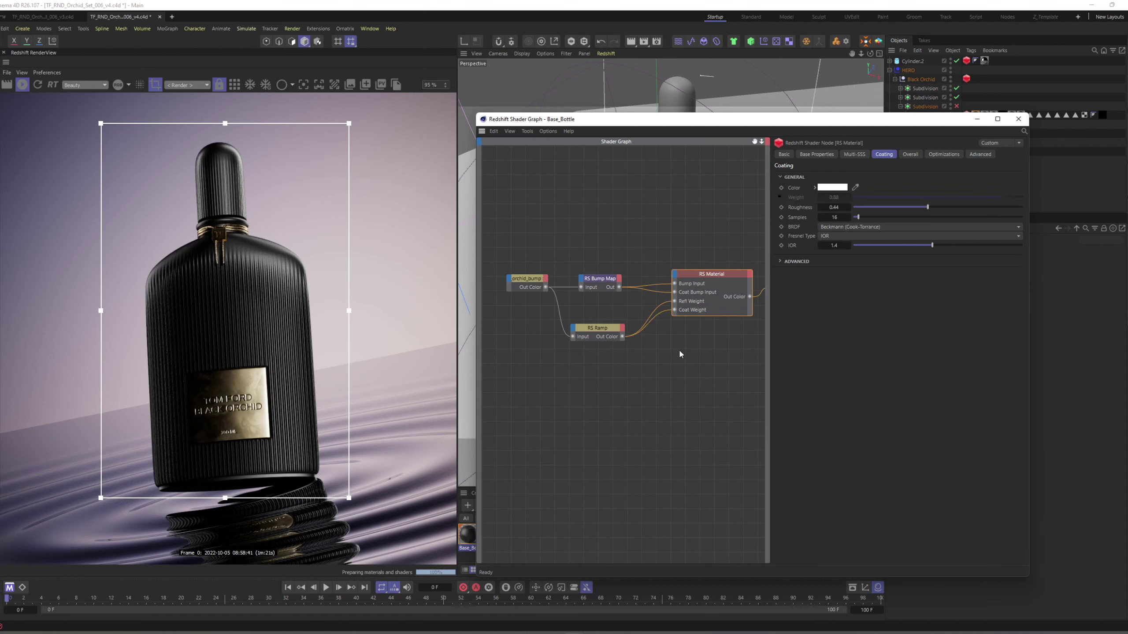
# Step: Raise the value of the ramp's black knot to about 76%
pyautogui.moveTo(596, 329); pyautogui.dragTo(590, 312)
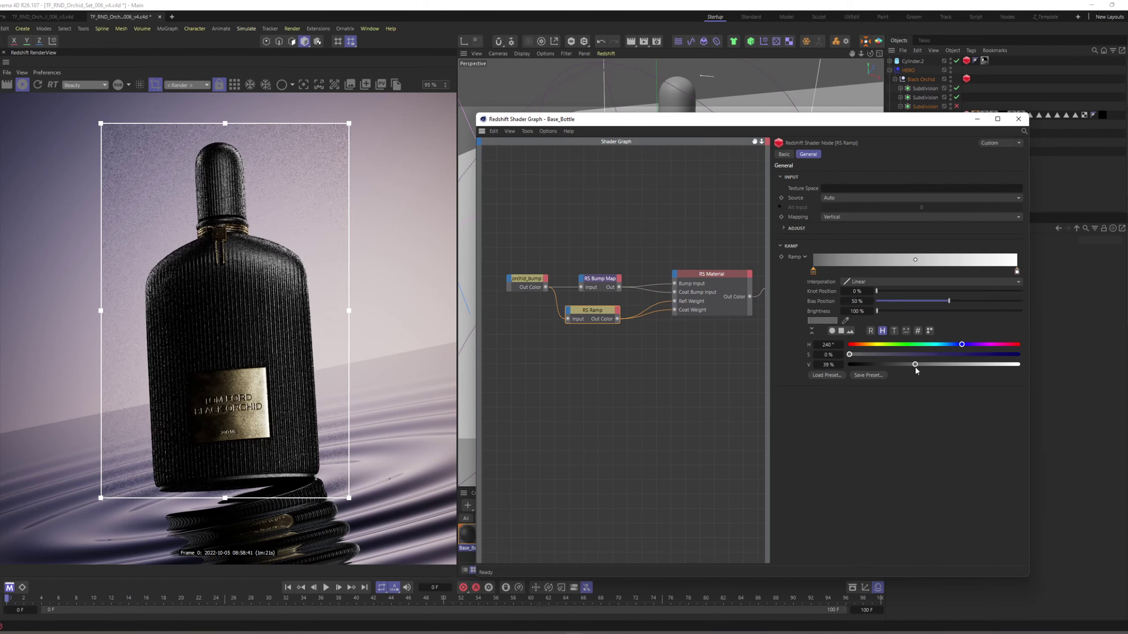
pyautogui.moveTo(914, 365); pyautogui.dragTo(969, 360)
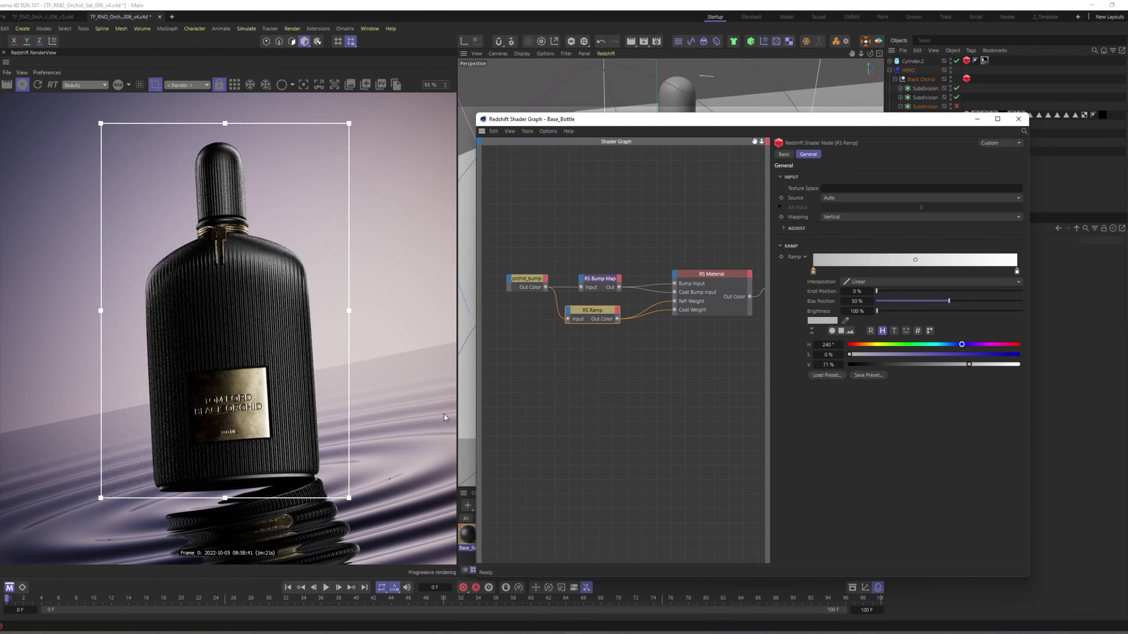
pyautogui.moveTo(969, 366)
pyautogui.mouseDown()
pyautogui.moveTo(1038, 362)
pyautogui.moveTo(973, 365)
pyautogui.mouseUp()
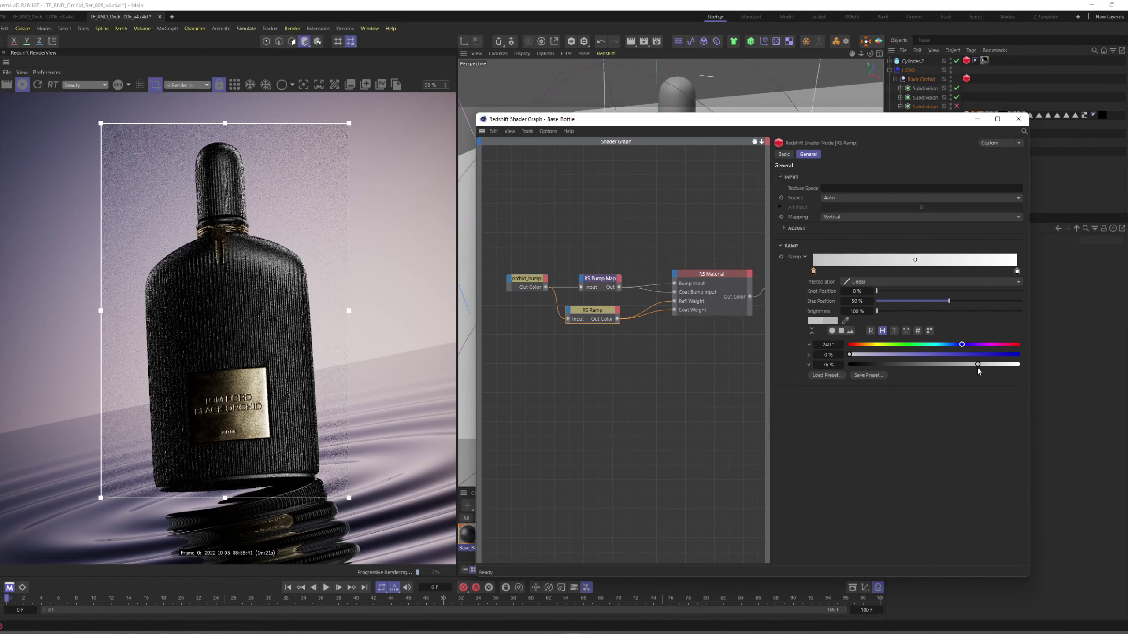
# Step: Move the bump texture and RS Bump Map nodes farther from the RS Material in the Base_Bottle shader graph
pyautogui.click(528, 284)
pyautogui.moveTo(528, 284); pyautogui.dragTo(513, 285)
pyautogui.moveTo(599, 278); pyautogui.dragTo(588, 277)
# Step: Expose the coating color and reflection color as input ports on the RS Material node
pyautogui.click(741, 303)
pyautogui.click(816, 154)
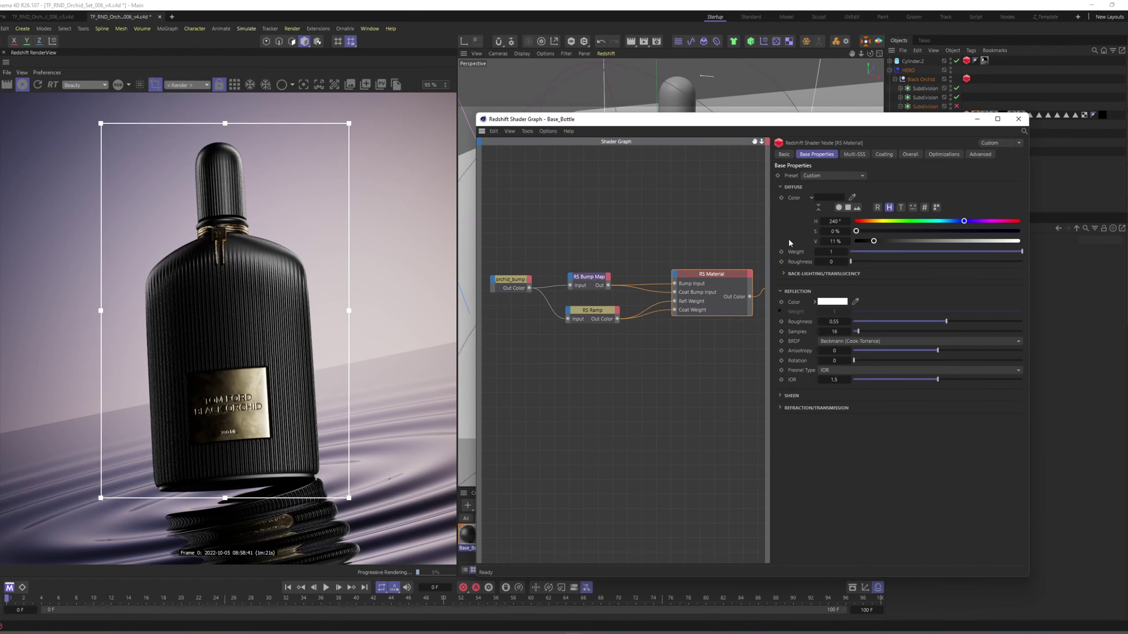
pyautogui.click(884, 154)
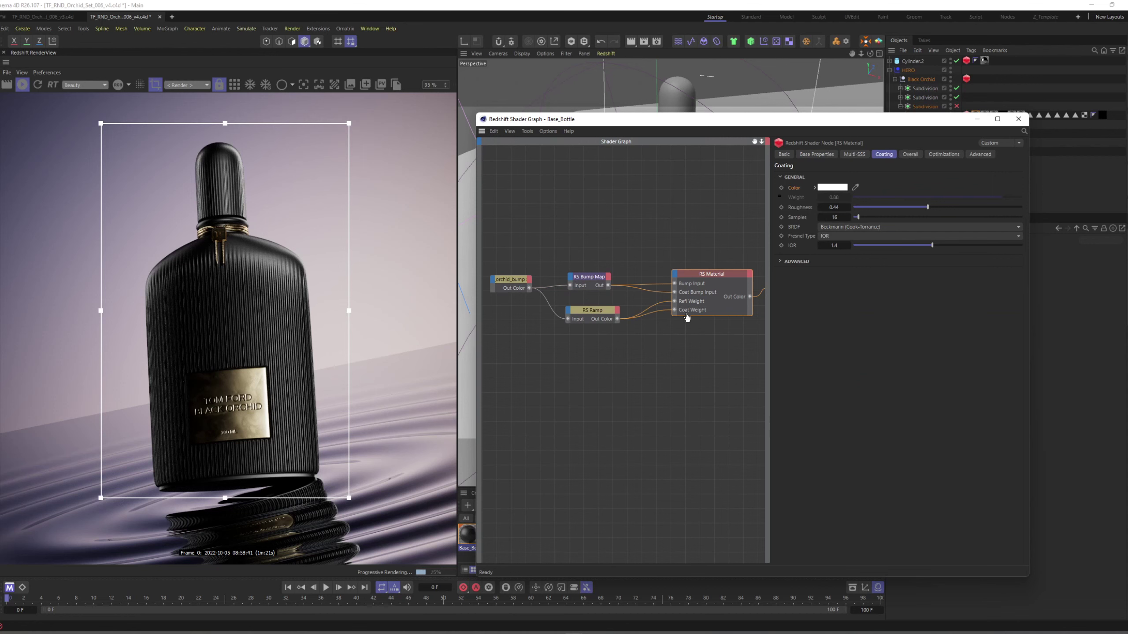
pyautogui.moveTo(686, 314); pyautogui.dragTo(687, 314)
pyautogui.click(816, 154)
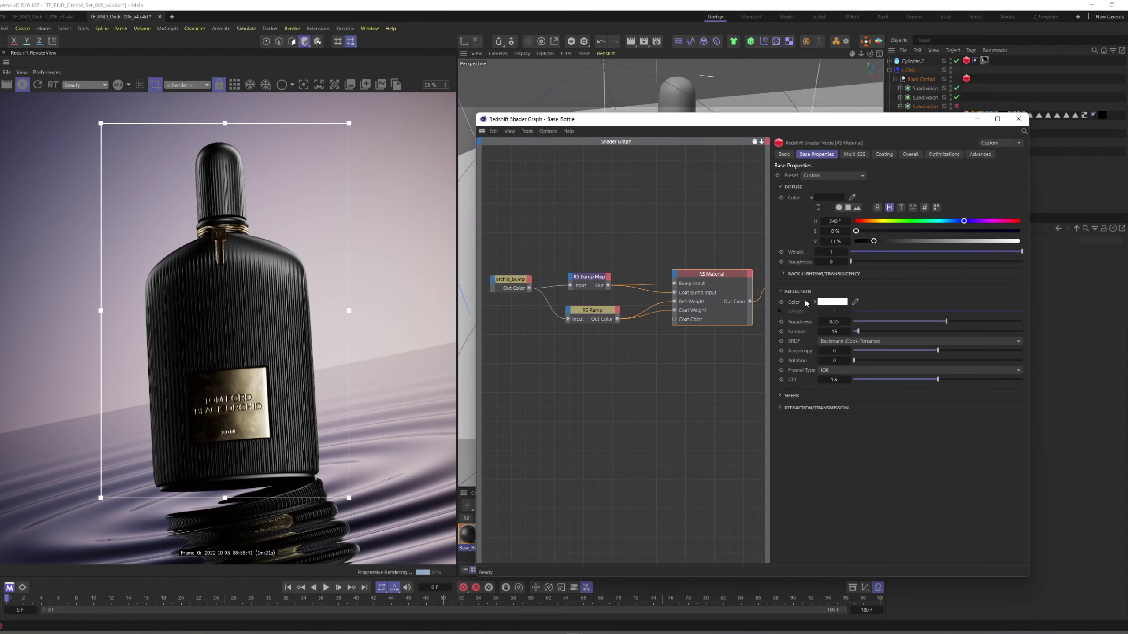
pyautogui.moveTo(686, 320); pyautogui.dragTo(686, 321)
# Step: Add an RS Abs node below the Ramp and connect its output to the RS Material's Refl Color and Coat Color
pyautogui.doubleClick(599, 375)
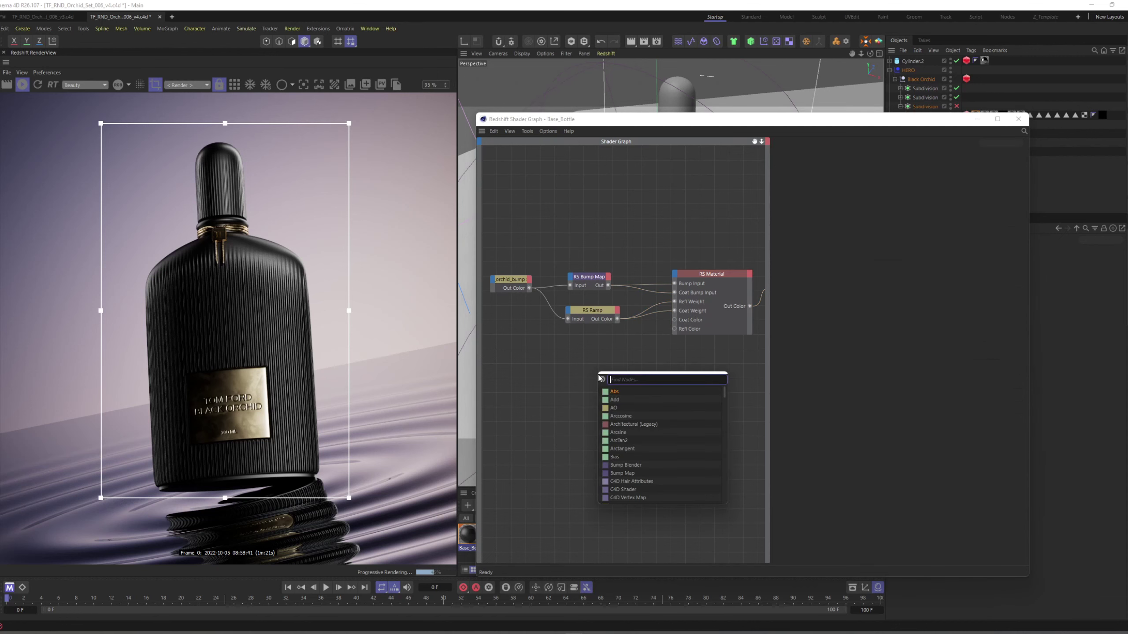
pyautogui.moveTo(607, 391); pyautogui.dragTo(675, 329)
pyautogui.click(602, 378)
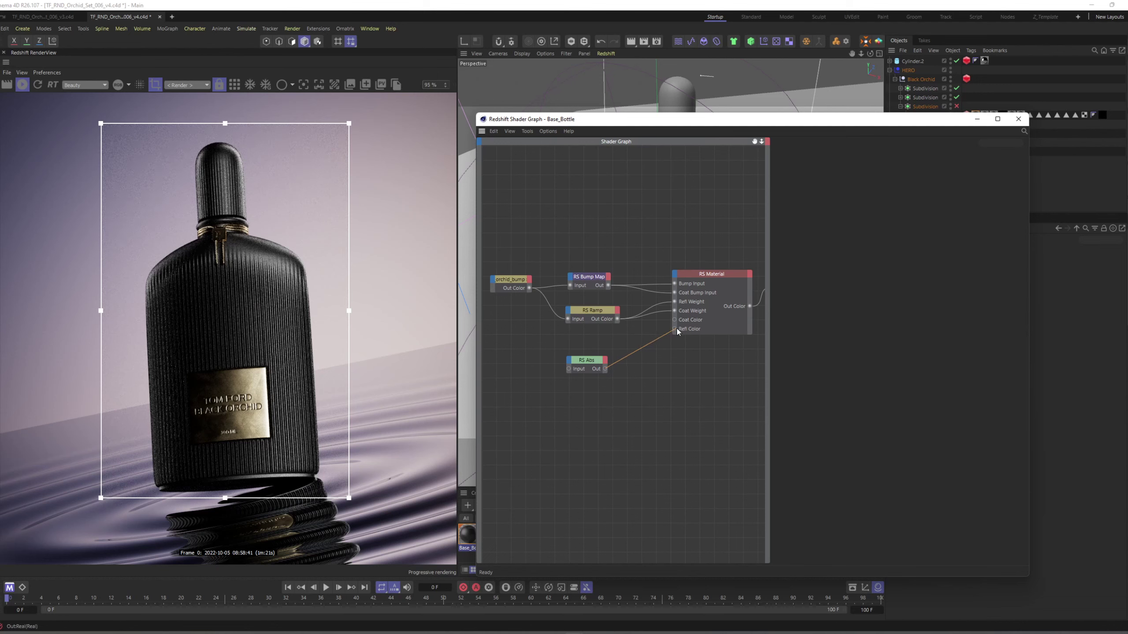
pyautogui.moveTo(605, 369); pyautogui.dragTo(674, 320)
pyautogui.moveTo(587, 365); pyautogui.dragTo(570, 395)
# Step: Add an RS Color Abs node and connect its output to the RS Material's Coat Color and Refl Color
pyautogui.doubleClick(563, 355)
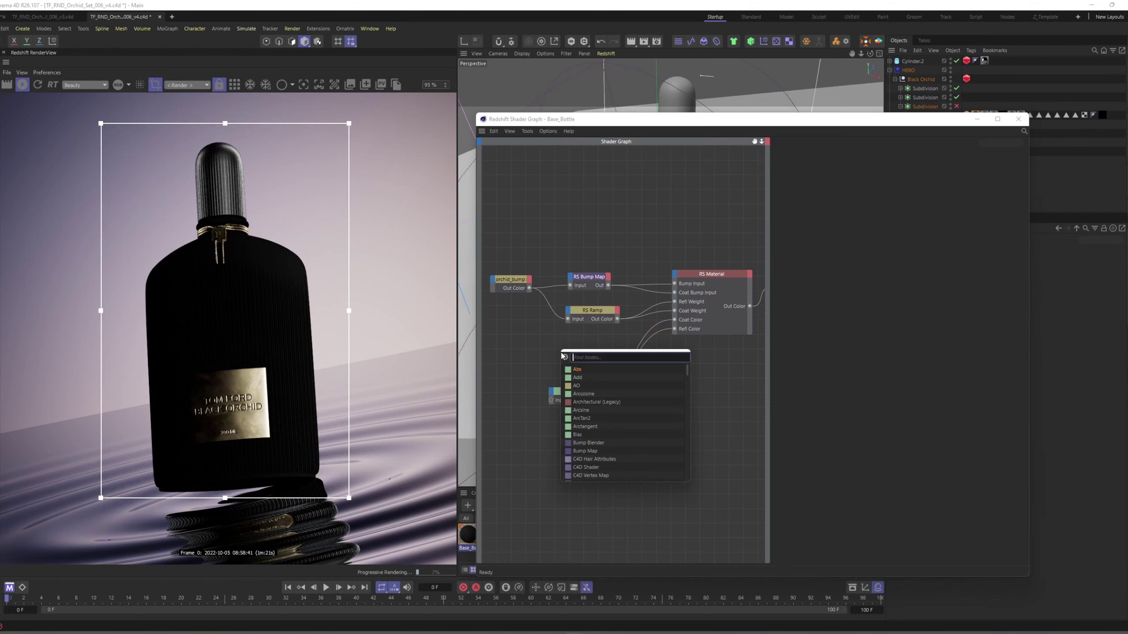
pyautogui.write('color')
pyautogui.press('Return')
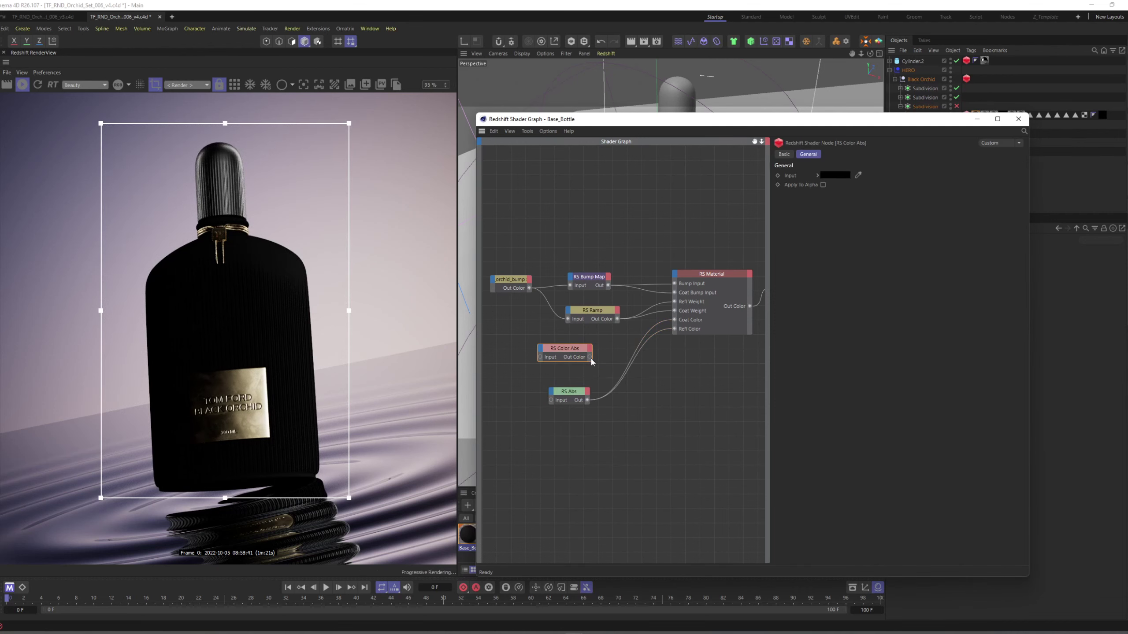
pyautogui.moveTo(590, 357)
pyautogui.mouseDown()
pyautogui.moveTo(673, 320)
pyautogui.moveTo(589, 357)
pyautogui.mouseUp()
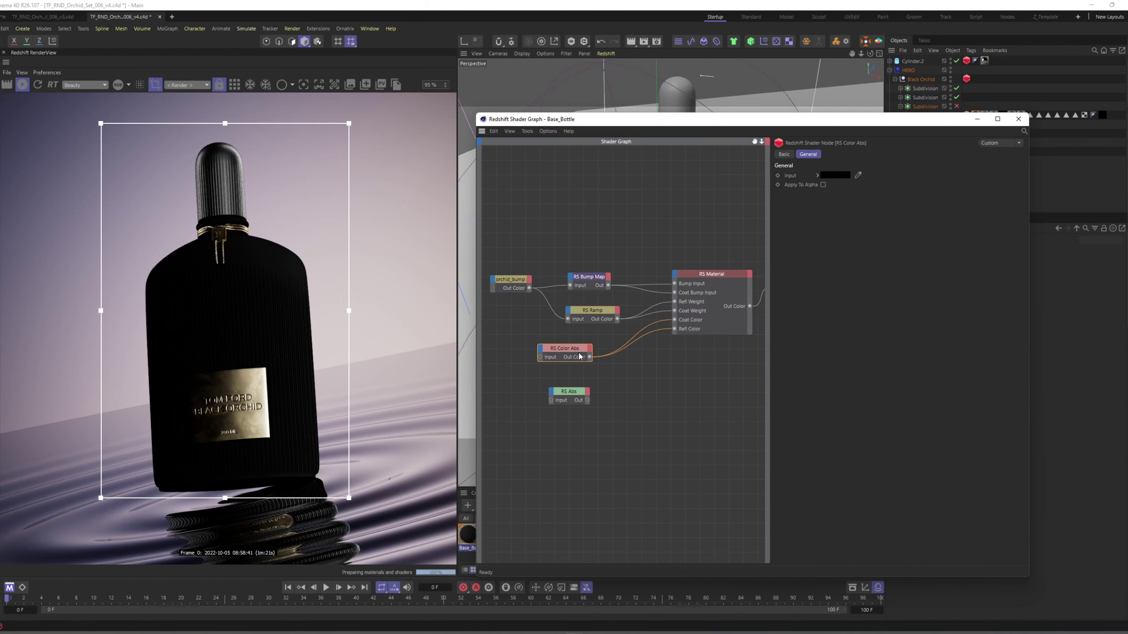
# Step: Try input color values of 95% and 80% on the RS Color Abs node, settle on 85%, and save the project
pyautogui.click(817, 175)
pyautogui.click(841, 219)
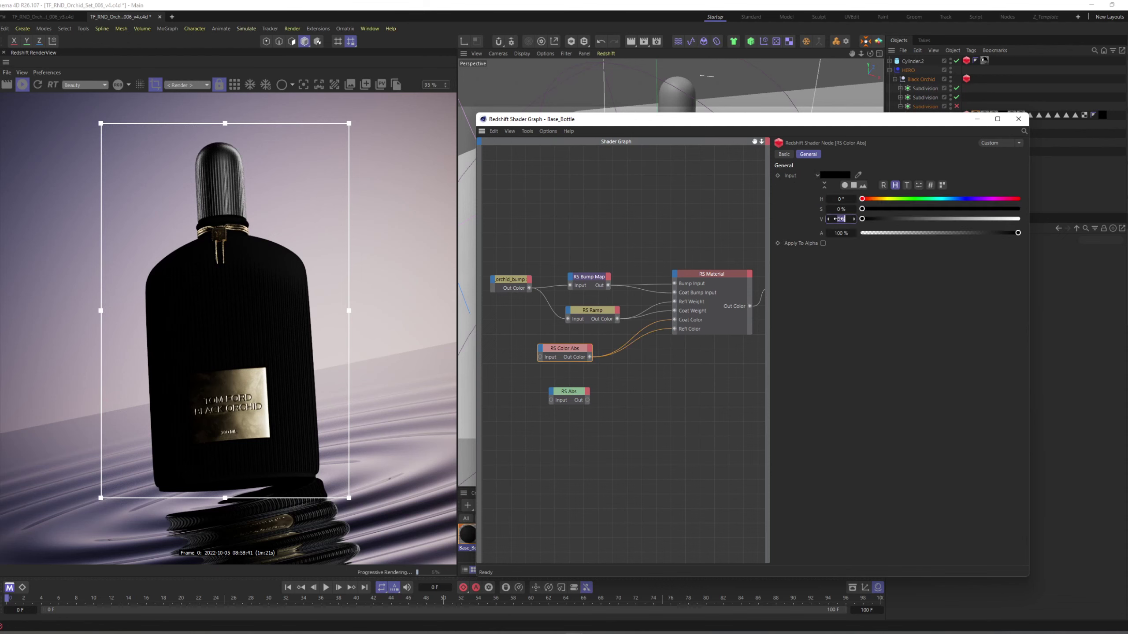
pyautogui.write('95')
pyautogui.press('Return')
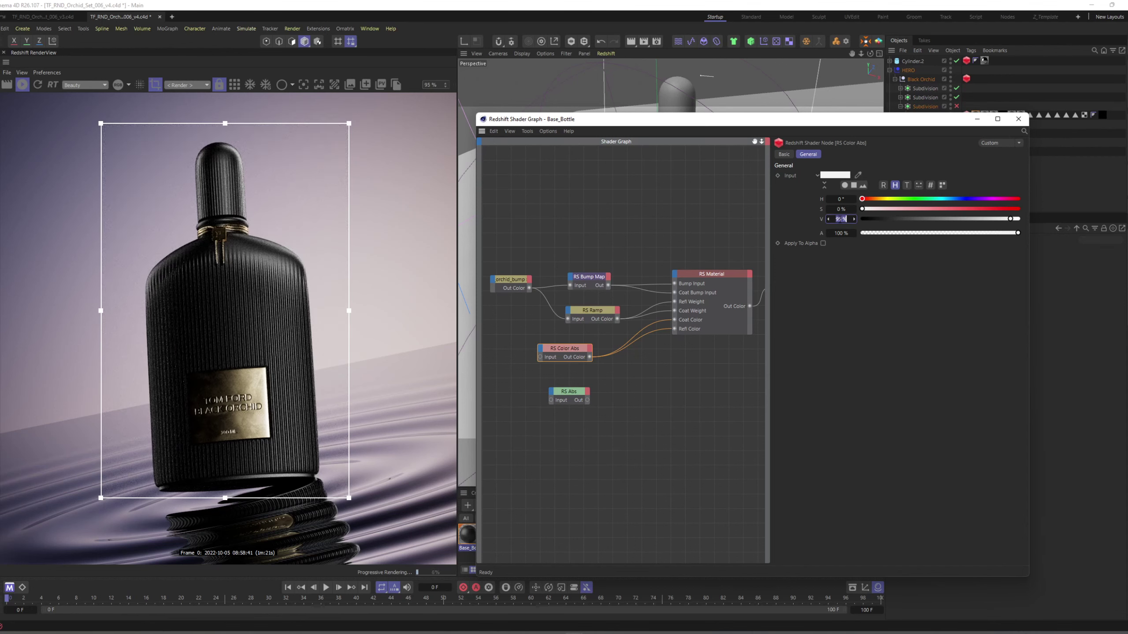
pyautogui.write('80')
pyautogui.press('Return')
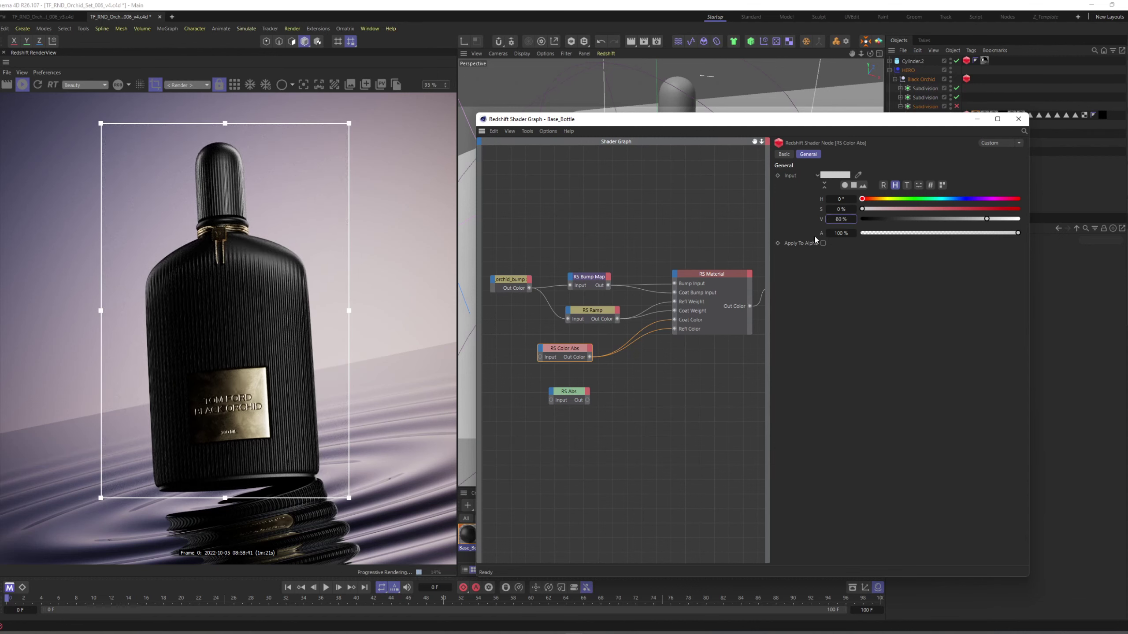
pyautogui.press('Return')
pyautogui.hotkey('ctrl', 's')
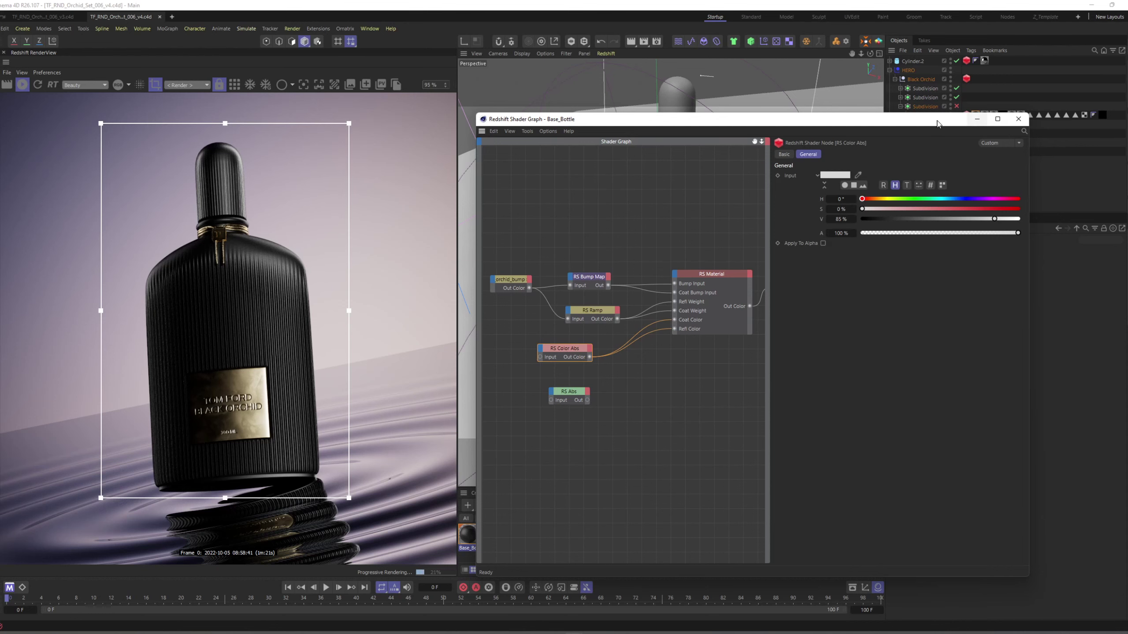
# Step: Open the Cap_Bottle material's shader graph and arrange its texture, RS Bump Map and RS Material nodes in a row
pyautogui.moveTo(936, 124); pyautogui.dragTo(977, 72)
pyautogui.click(490, 535)
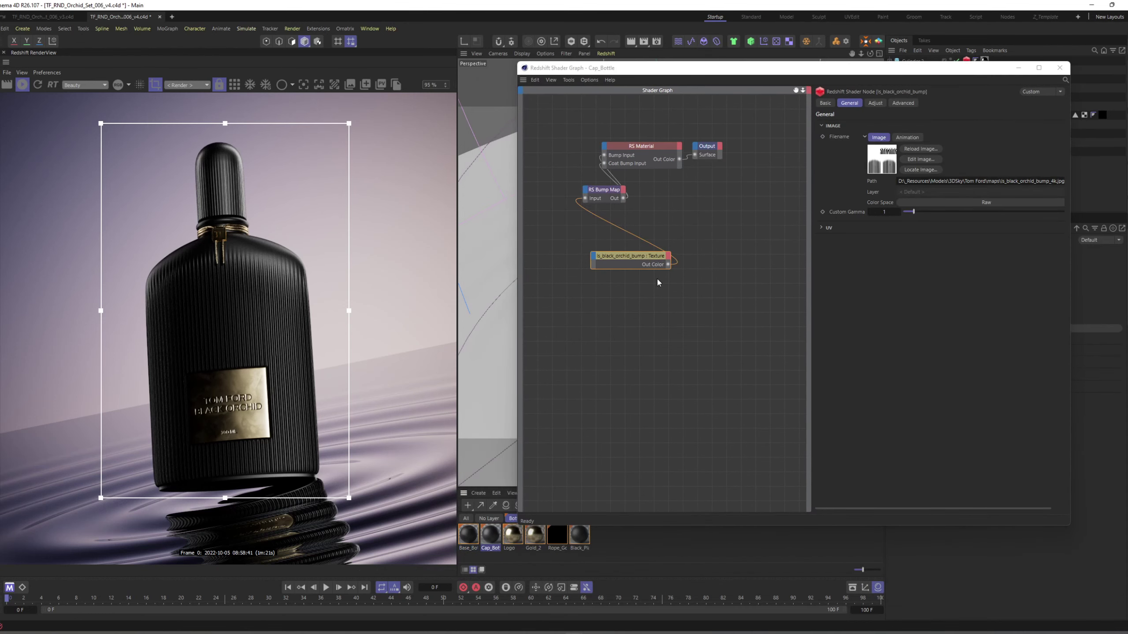
pyautogui.click(599, 190)
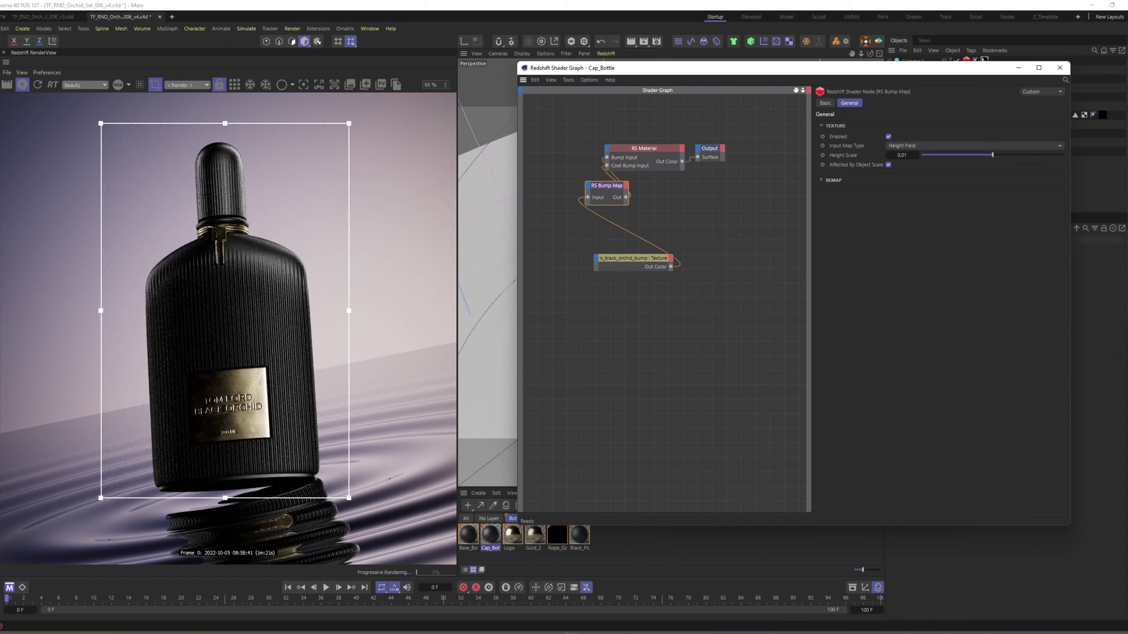
pyautogui.moveTo(548, 168); pyautogui.dragTo(671, 226, button='middle')
pyautogui.moveTo(726, 241); pyautogui.dragTo(683, 213)
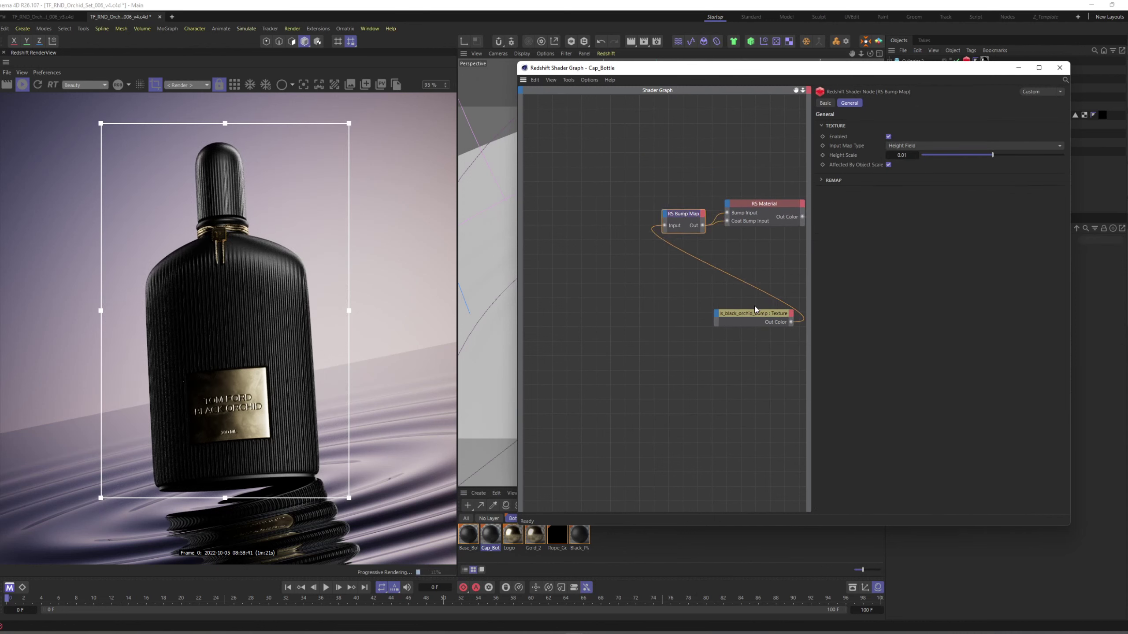
pyautogui.moveTo(761, 316); pyautogui.dragTo(596, 224)
# Step: Expose the reflection color and coating color as input ports on the Cap_Bottle RS Material
pyautogui.click(743, 207)
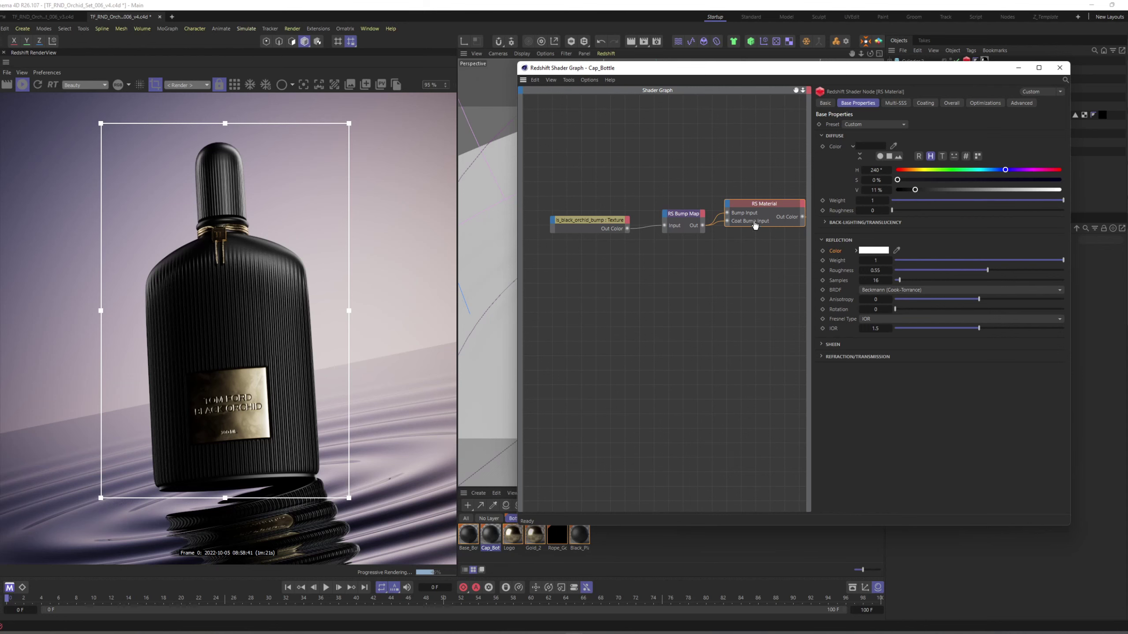
pyautogui.click(932, 103)
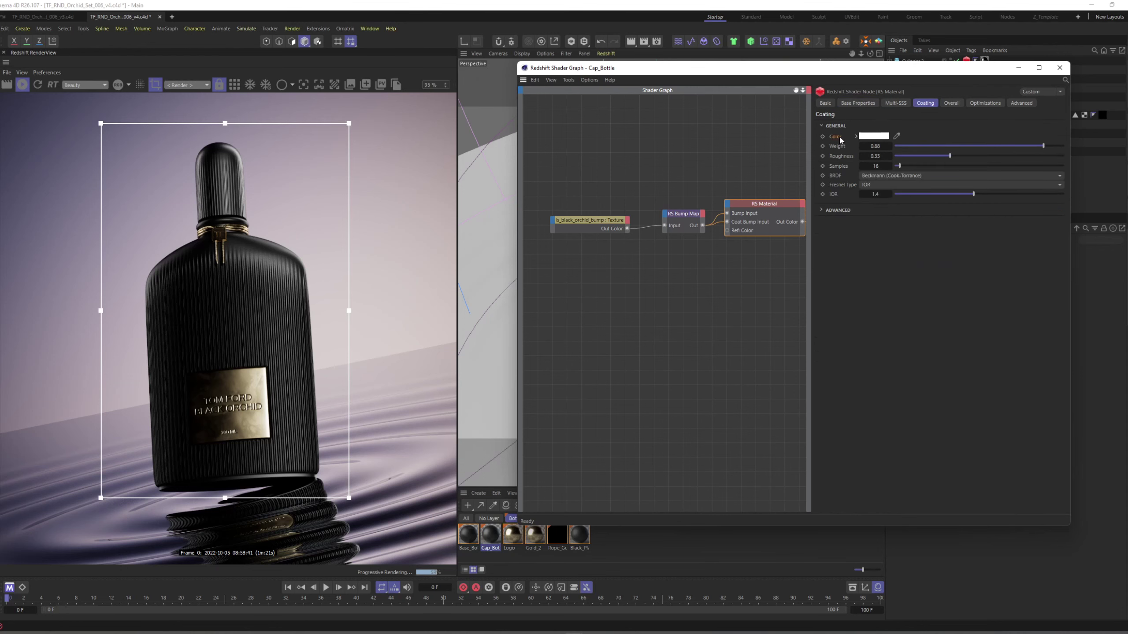
pyautogui.click(632, 212)
# Step: Paste the RS Color Abs node into Cap_Bottle, connect it to Refl Color and Coat Color, and place it below the bump texture
pyautogui.click(537, 81)
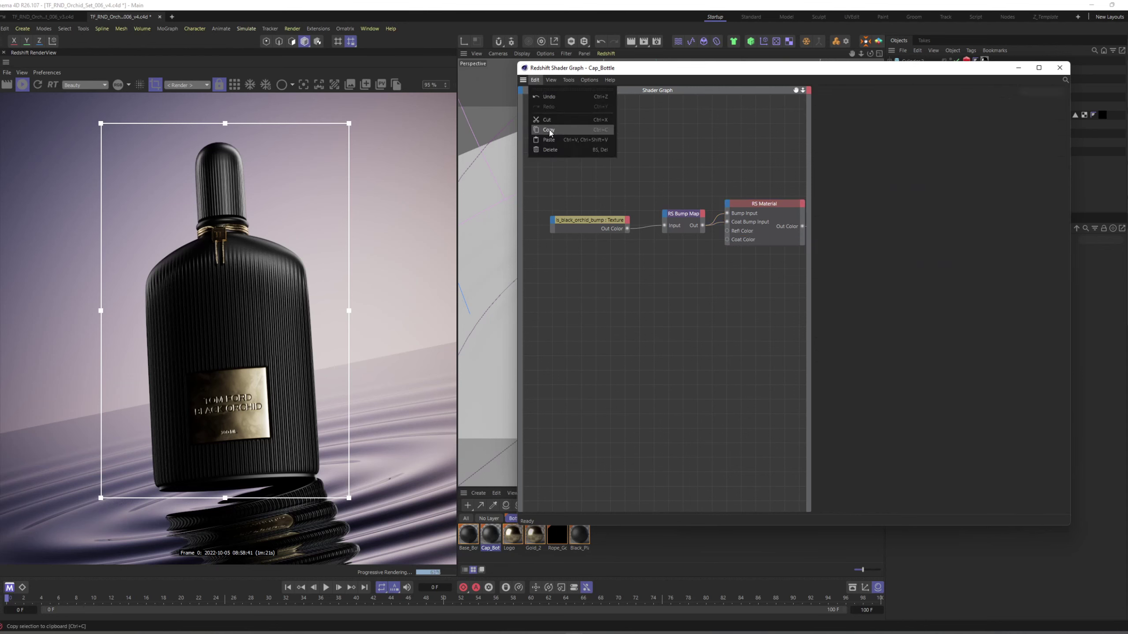
pyautogui.click(550, 140)
pyautogui.moveTo(688, 312); pyautogui.dragTo(727, 239)
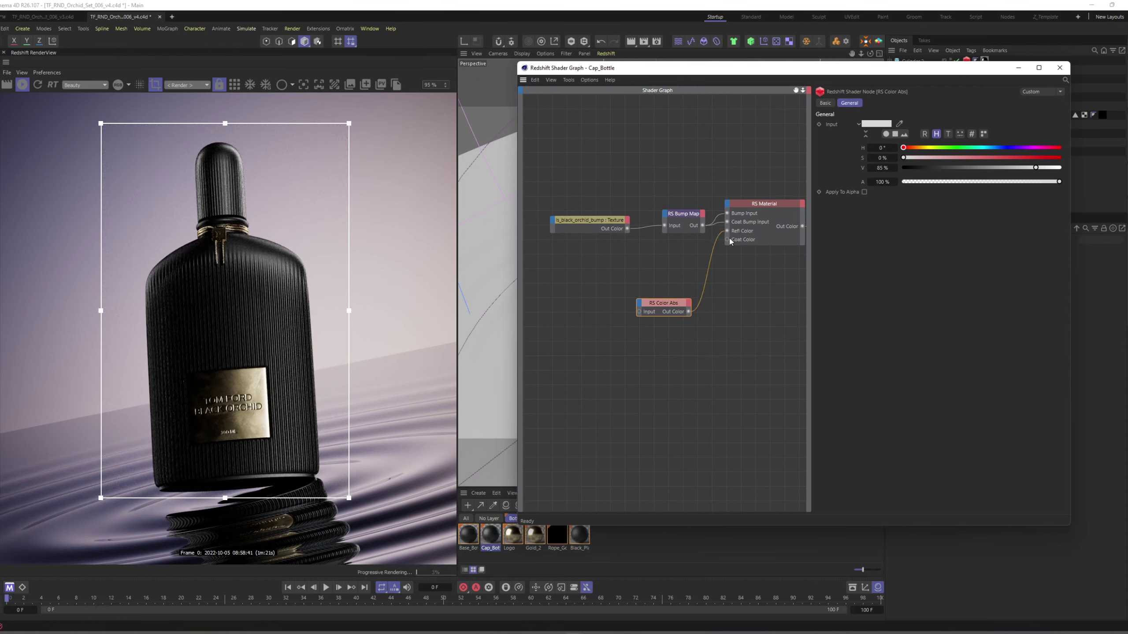
pyautogui.moveTo(688, 312); pyautogui.dragTo(727, 240)
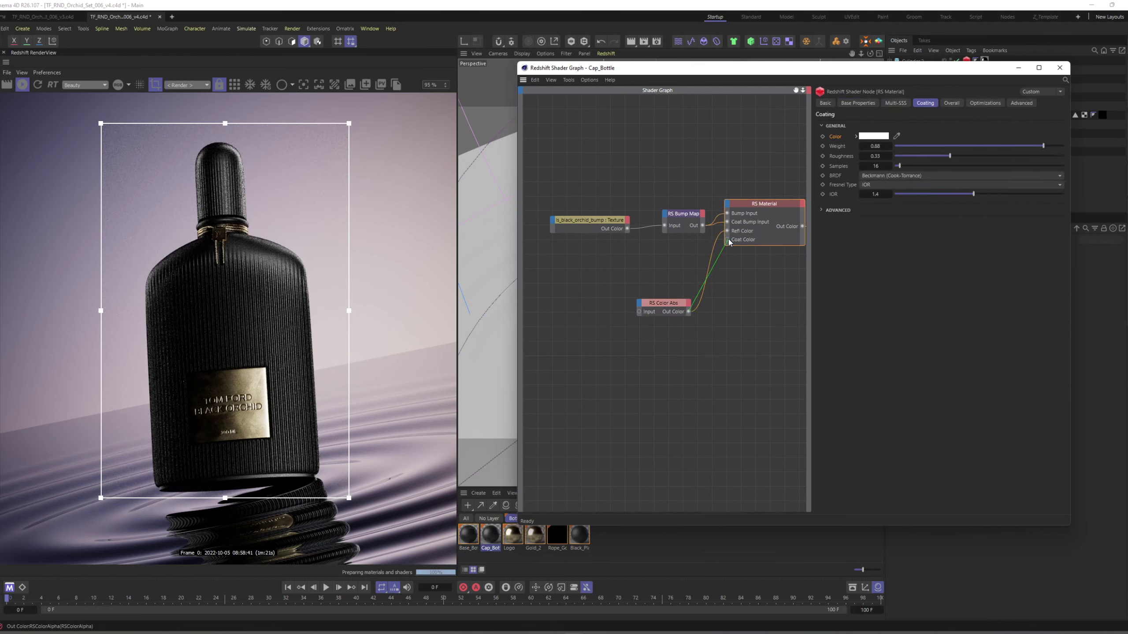
pyautogui.click(674, 306)
pyautogui.moveTo(657, 303); pyautogui.dragTo(618, 263)
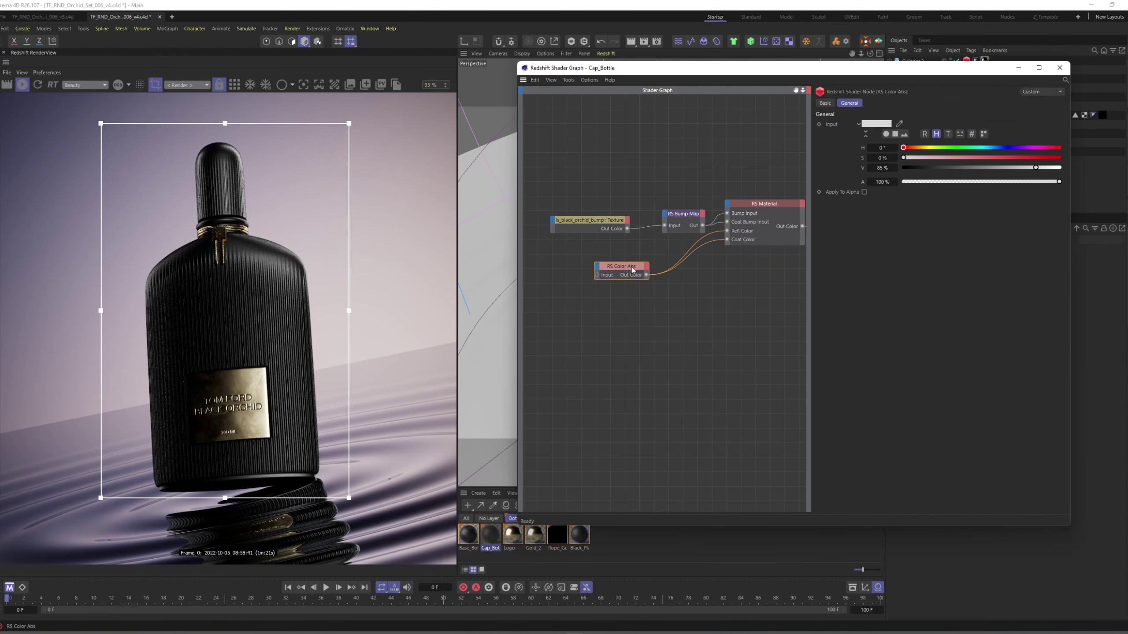
# Step: Open the Logo material's shader graph and move the Color Invert node between the texture and Bump Map nodes
pyautogui.scroll(-2, 232, 313)
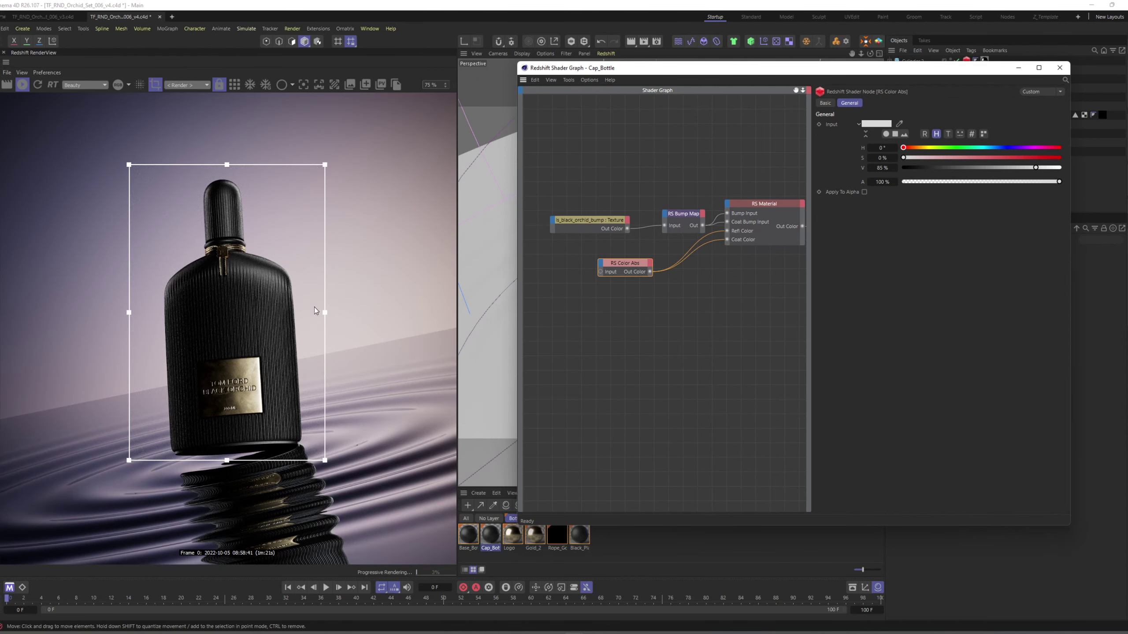
pyautogui.click(686, 349)
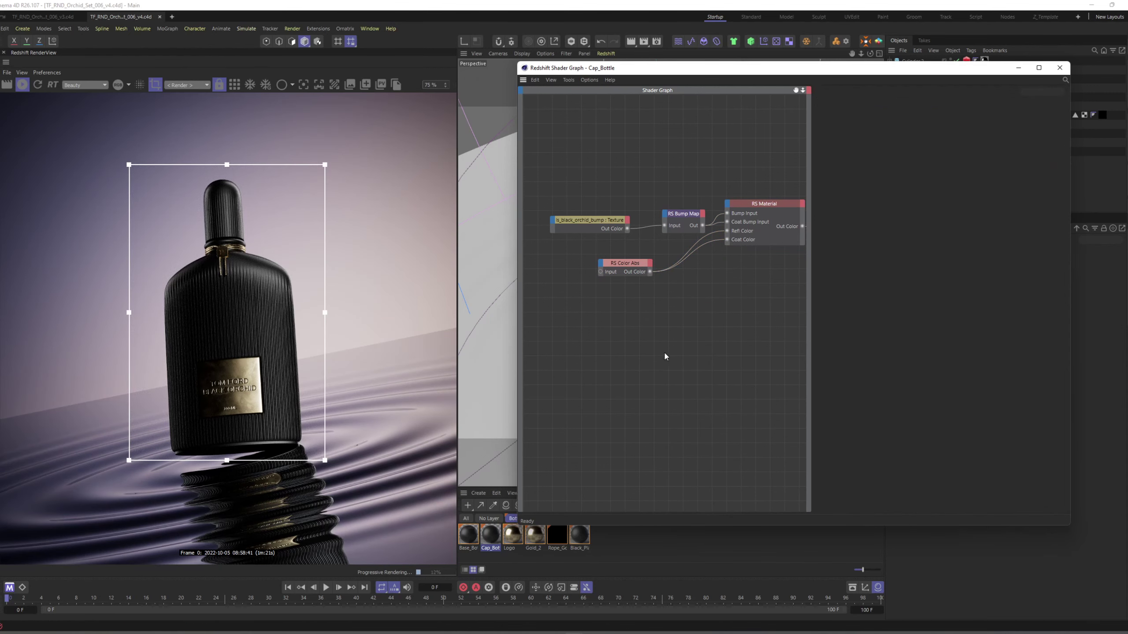
pyautogui.click(515, 539)
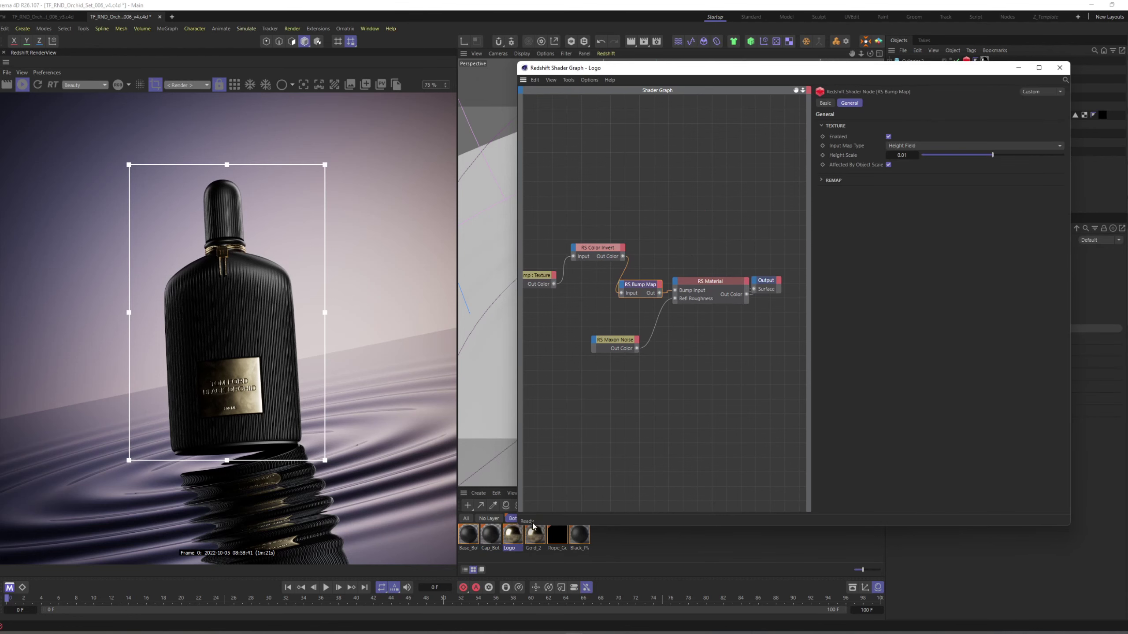
pyautogui.click(542, 288)
pyautogui.moveTo(633, 350); pyautogui.dragTo(684, 332, button='middle')
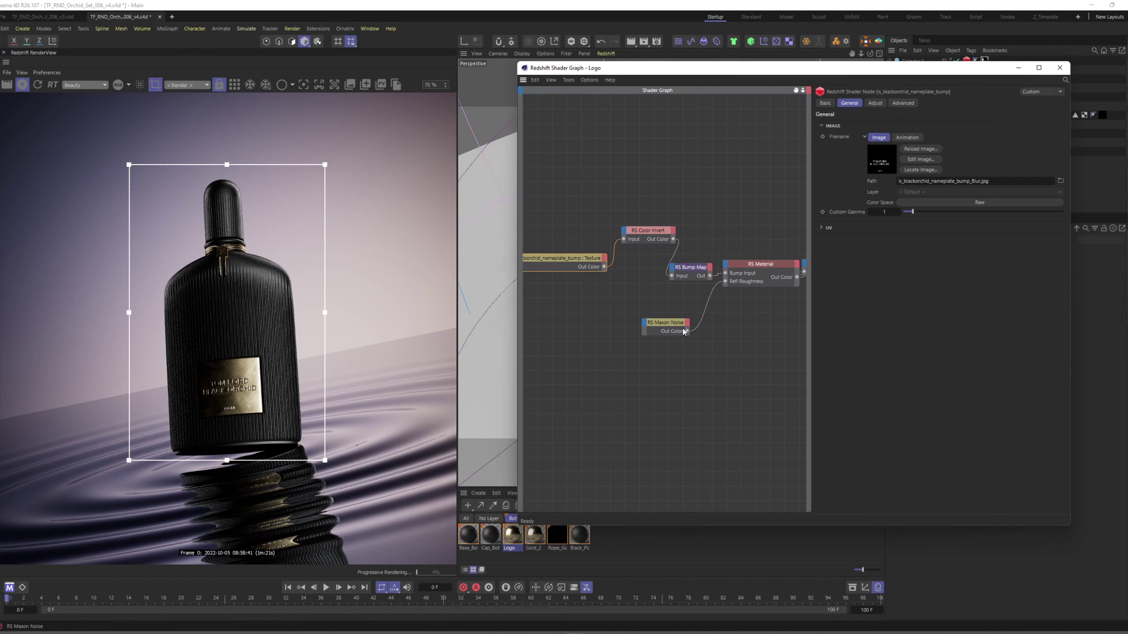
pyautogui.moveTo(650, 236); pyautogui.dragTo(637, 262)
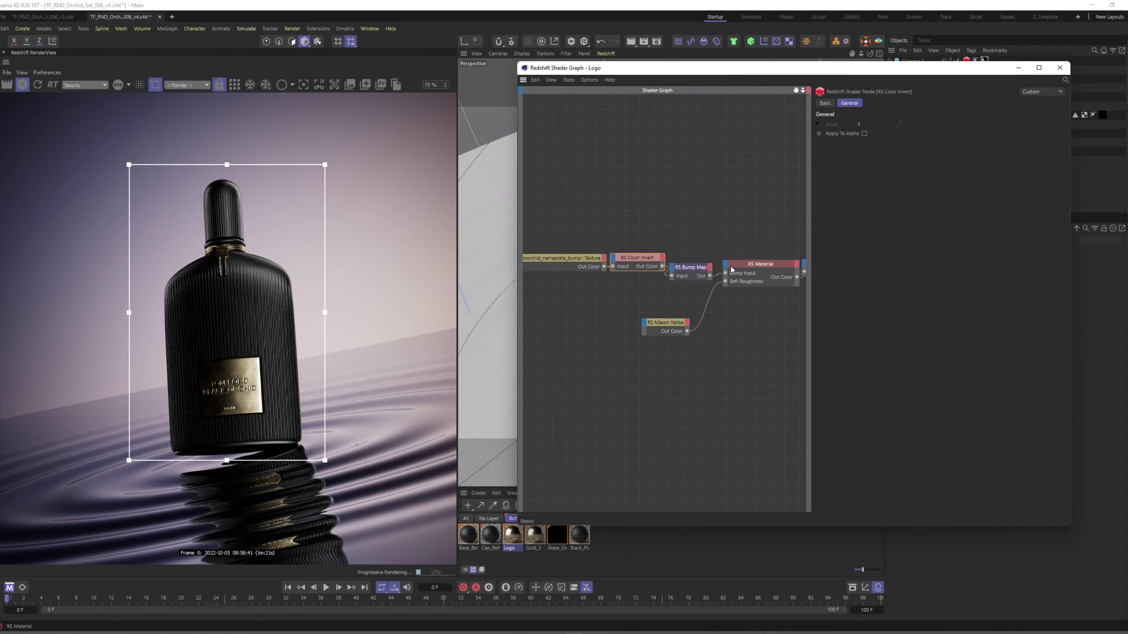
pyautogui.click(731, 270)
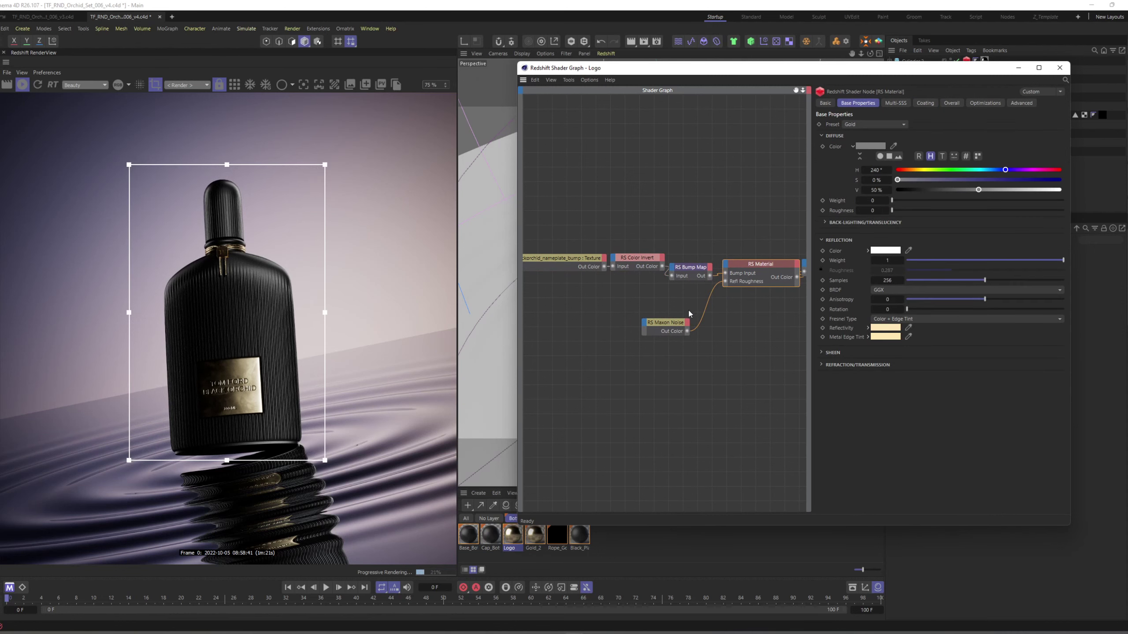
# Step: Check the nameplate in the render, then spread out the Color Invert, Bump Map, RS Material and Maxon Noise nodes
pyautogui.scroll(5, 216, 369)
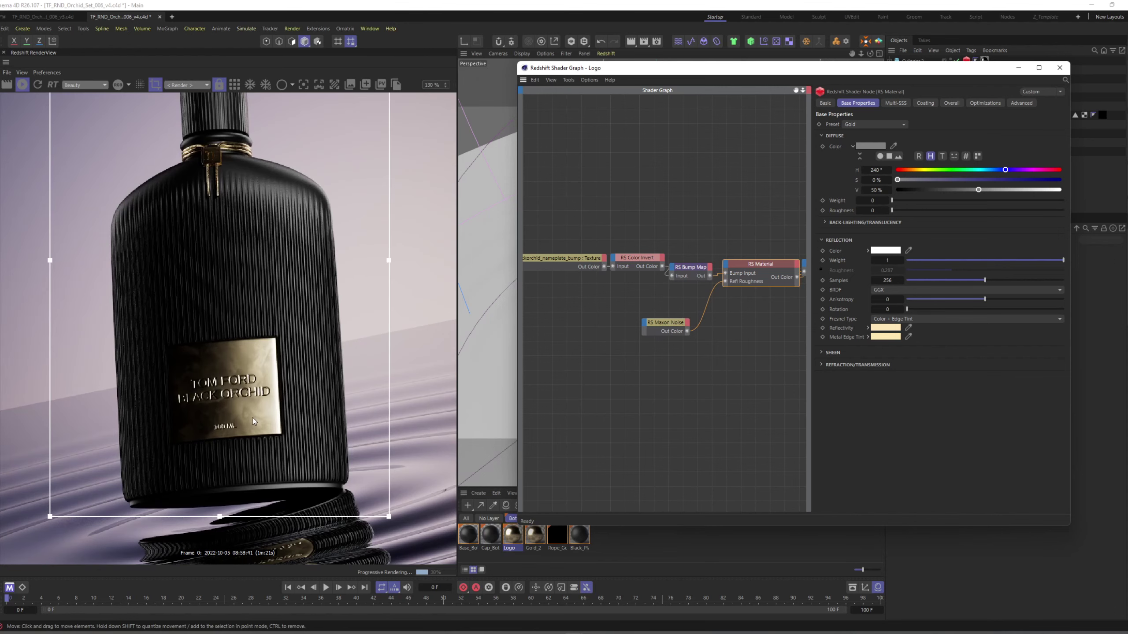
pyautogui.scroll(2, 254, 400)
pyautogui.scroll(-3, 259, 402)
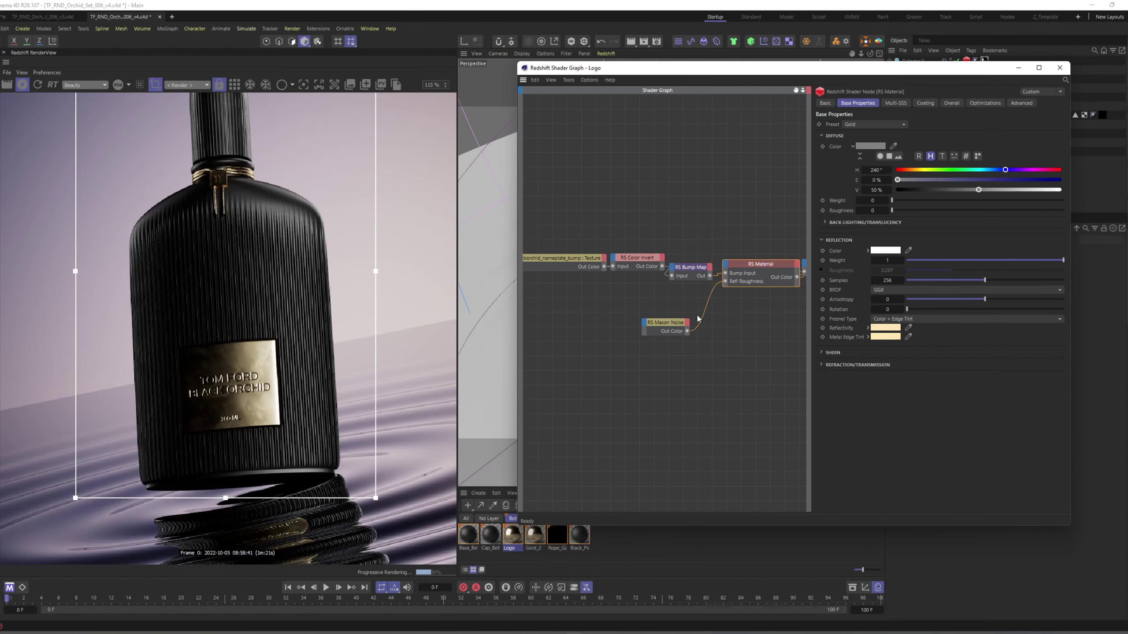
pyautogui.moveTo(581, 242); pyautogui.dragTo(629, 259)
pyautogui.moveTo(755, 271); pyautogui.dragTo(730, 257)
pyautogui.moveTo(671, 325); pyautogui.dragTo(629, 321)
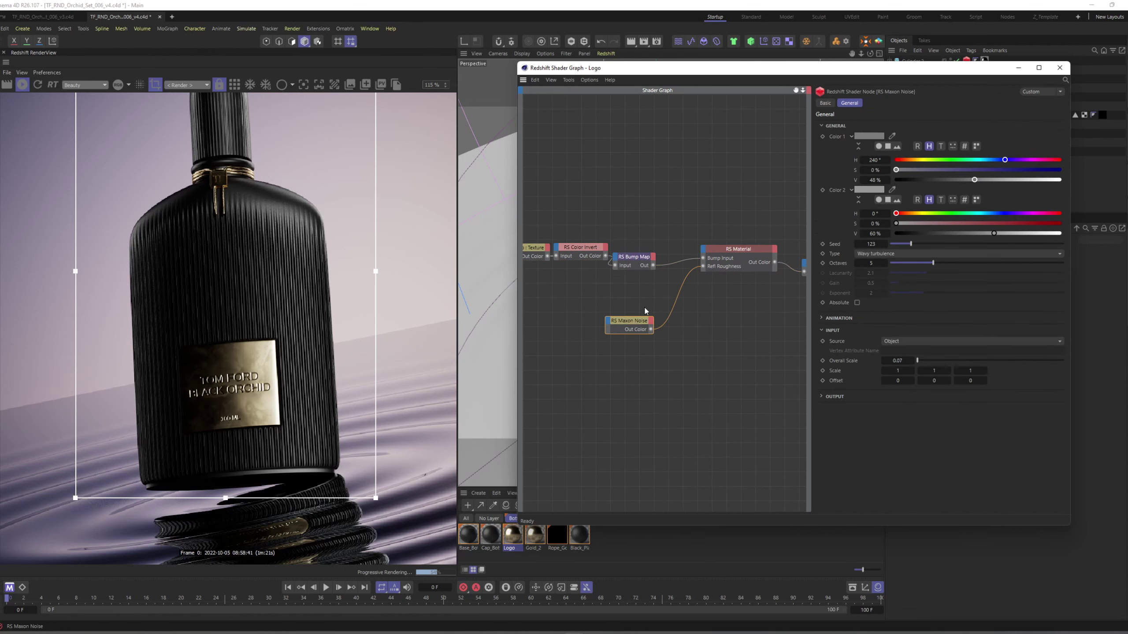
# Step: Set the saturation of the RS Material's Reflectivity color to 44 %
pyautogui.click(718, 252)
pyautogui.click(868, 328)
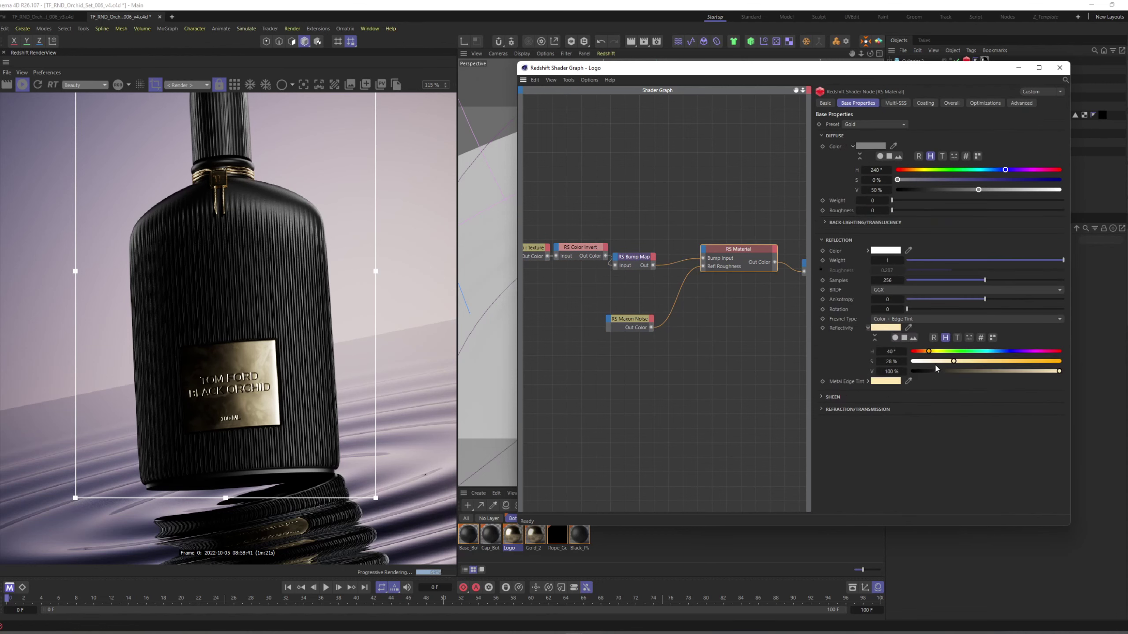
pyautogui.moveTo(969, 365); pyautogui.dragTo(984, 365)
pyautogui.click(977, 362)
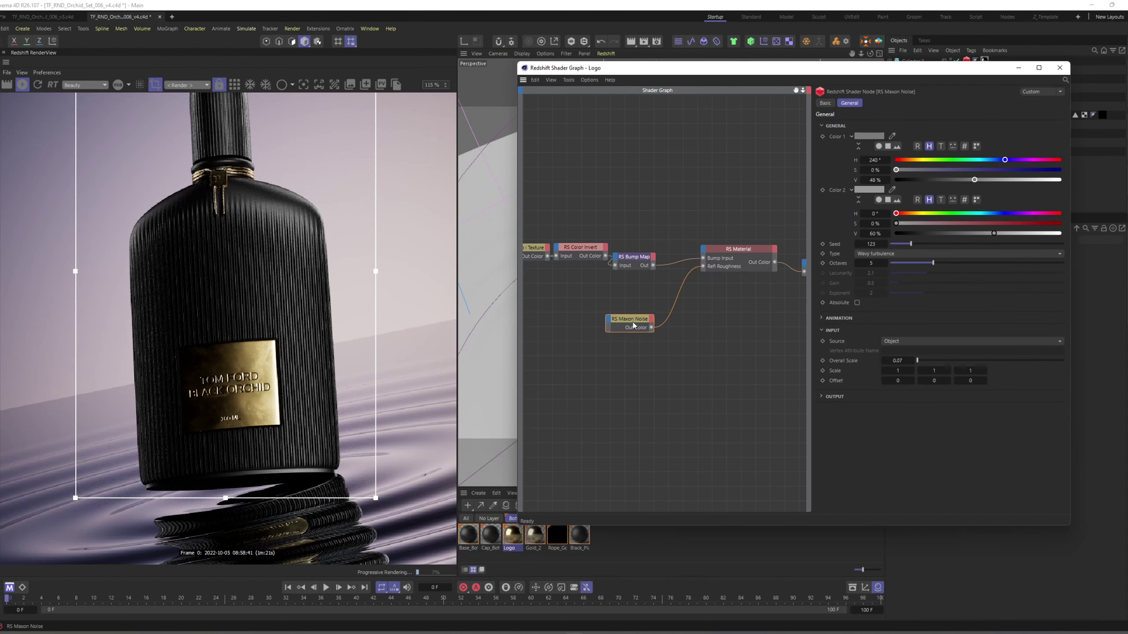
# Step: Duplicate the Maxon Noise node below the graph and move the connected noise node further from RS Material
pyautogui.moveTo(630, 319); pyautogui.dragTo(634, 398)
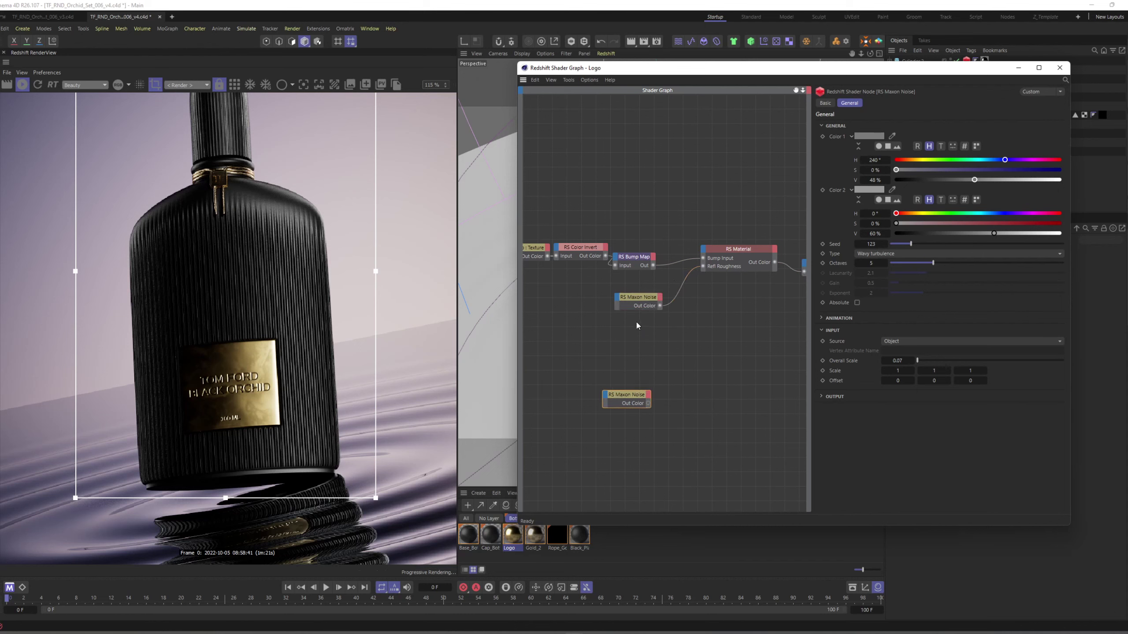
pyautogui.moveTo(629, 303); pyautogui.dragTo(572, 322)
pyautogui.moveTo(571, 287); pyautogui.dragTo(622, 297, button='middle')
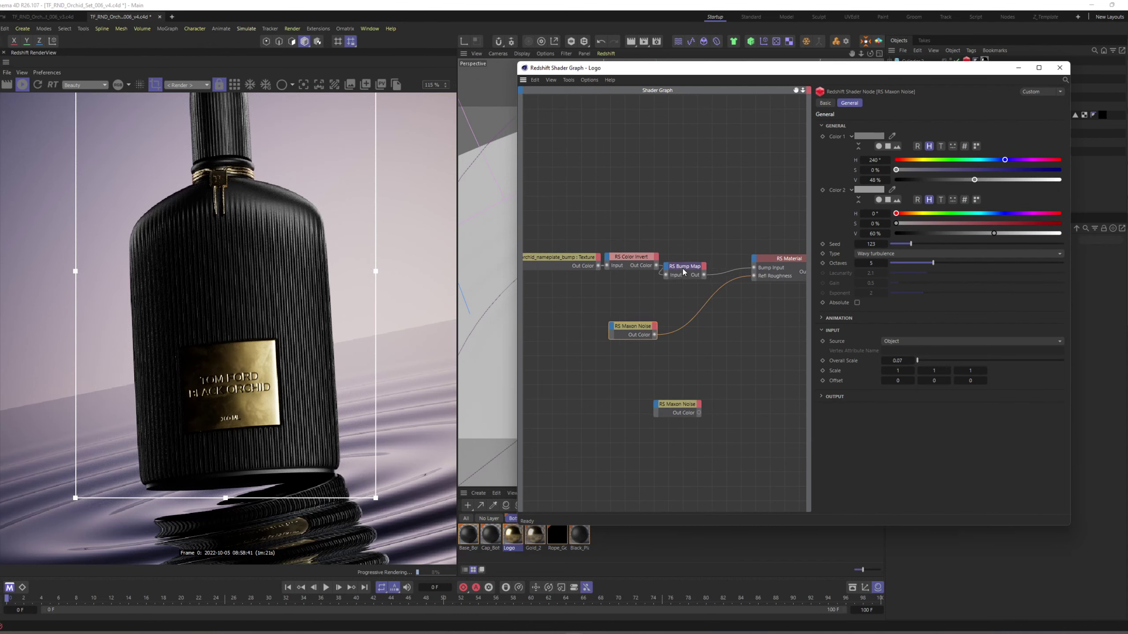
# Step: Make room beside the first Bump Map node and add a Bump Blender node before RS Material
pyautogui.moveTo(683, 273); pyautogui.dragTo(694, 281)
pyautogui.moveTo(573, 239); pyautogui.dragTo(639, 249)
pyautogui.click(633, 239)
pyautogui.doubleClick(687, 229)
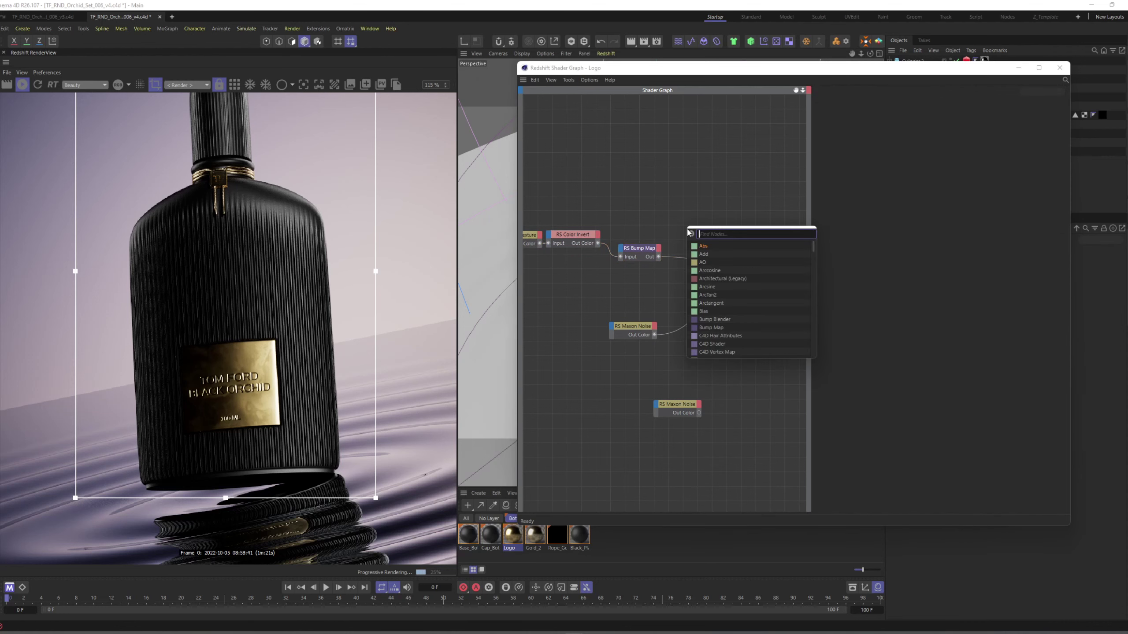
pyautogui.write('bum')
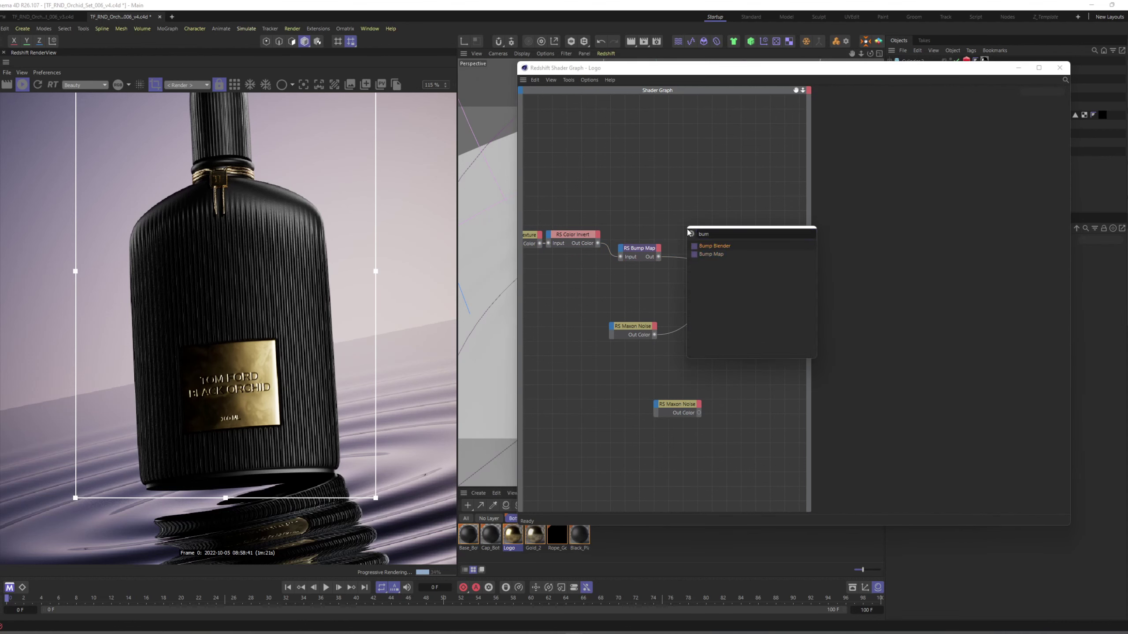
pyautogui.press('Return')
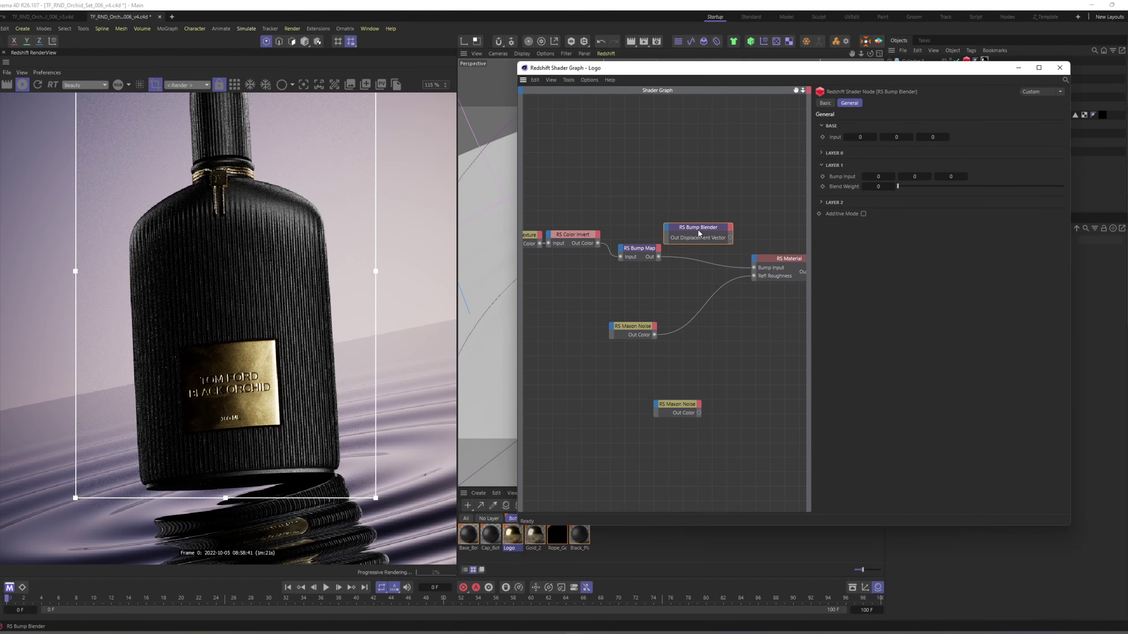
# Step: Reposition the Bump Blender and Maxon Noise nodes, then duplicate the Bump Map node with Maxon Noise as the copy's input
pyautogui.moveTo(698, 233); pyautogui.dragTo(686, 293)
pyautogui.moveTo(632, 327); pyautogui.dragTo(555, 313)
pyautogui.click(634, 253)
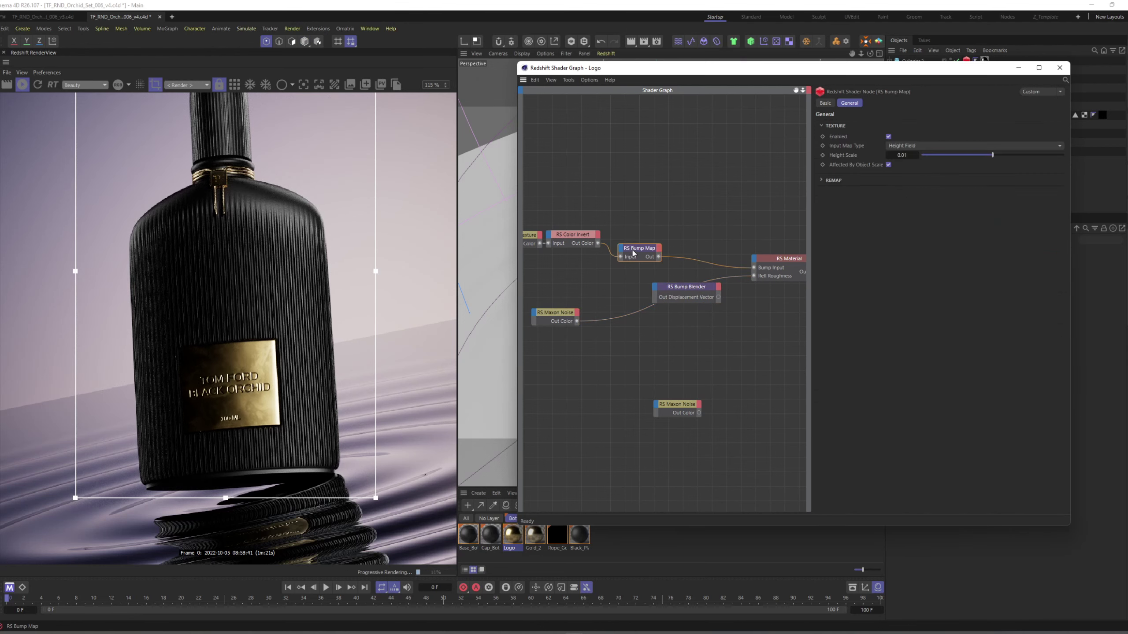
pyautogui.keyDown('ctrl'); pyautogui.moveTo(633, 253); pyautogui.dragTo(592, 313); pyautogui.keyUp('ctrl')
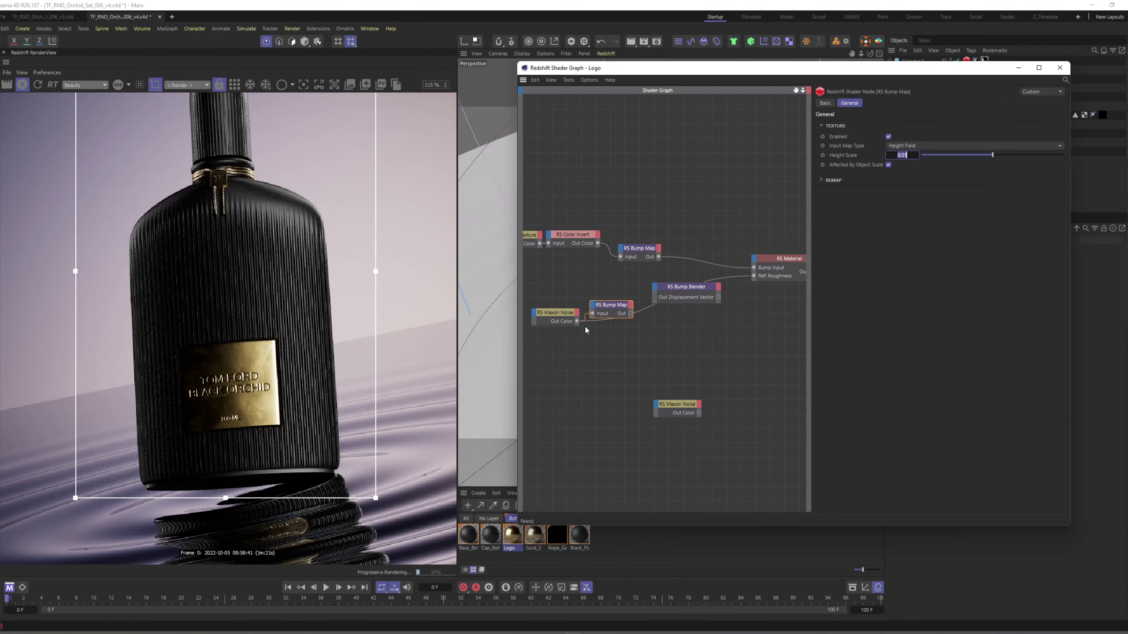
# Step: Connect the two Bump Maps to the Bump Blender's Base Input and Bump Input 0, and the blender to RS Material's Bump Input
pyautogui.click(645, 265)
pyautogui.moveTo(659, 257); pyautogui.dragTo(701, 298)
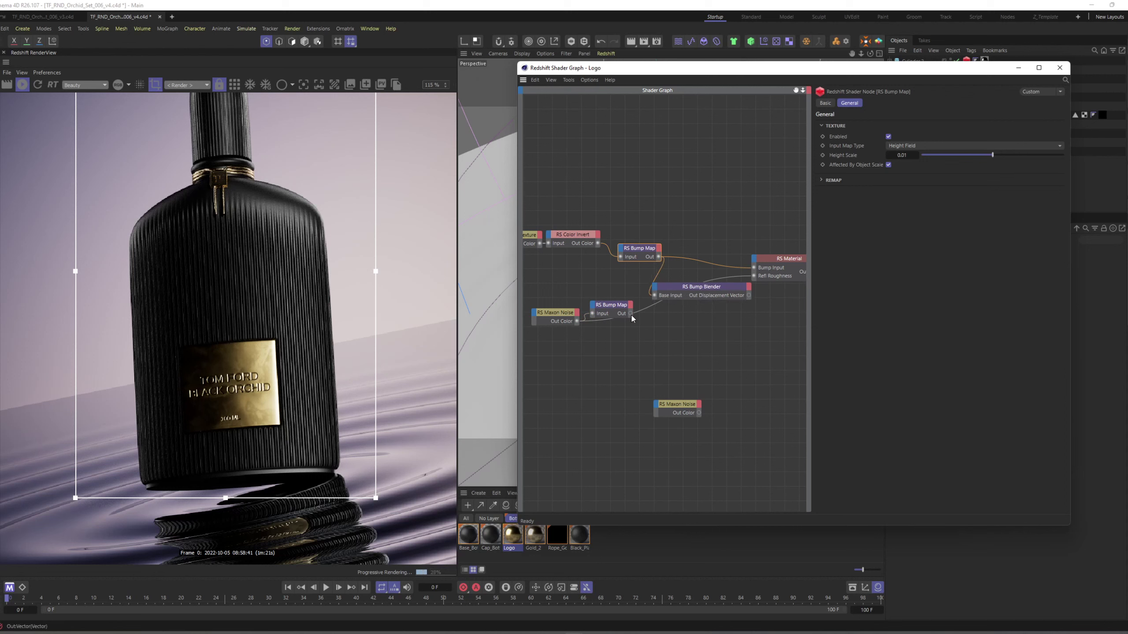
pyautogui.moveTo(630, 314); pyautogui.dragTo(640, 245)
pyautogui.click(754, 302)
pyautogui.moveTo(711, 247); pyautogui.dragTo(702, 243)
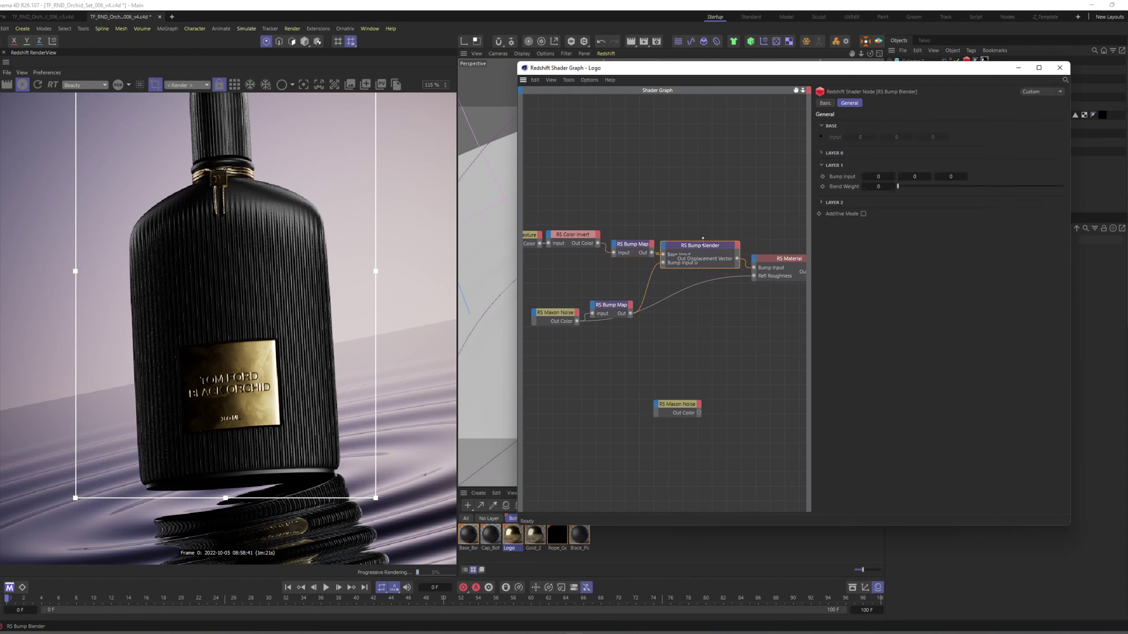
# Step: Move the RS Material and Output nodes away from the Bump Blender node
pyautogui.keyDown('alt'); pyautogui.moveTo(711, 245); pyautogui.dragTo(609, 244, button='middle'); pyautogui.keyUp('alt')
pyautogui.moveTo(688, 234); pyautogui.dragTo(783, 307)
pyautogui.moveTo(694, 259); pyautogui.dragTo(715, 245)
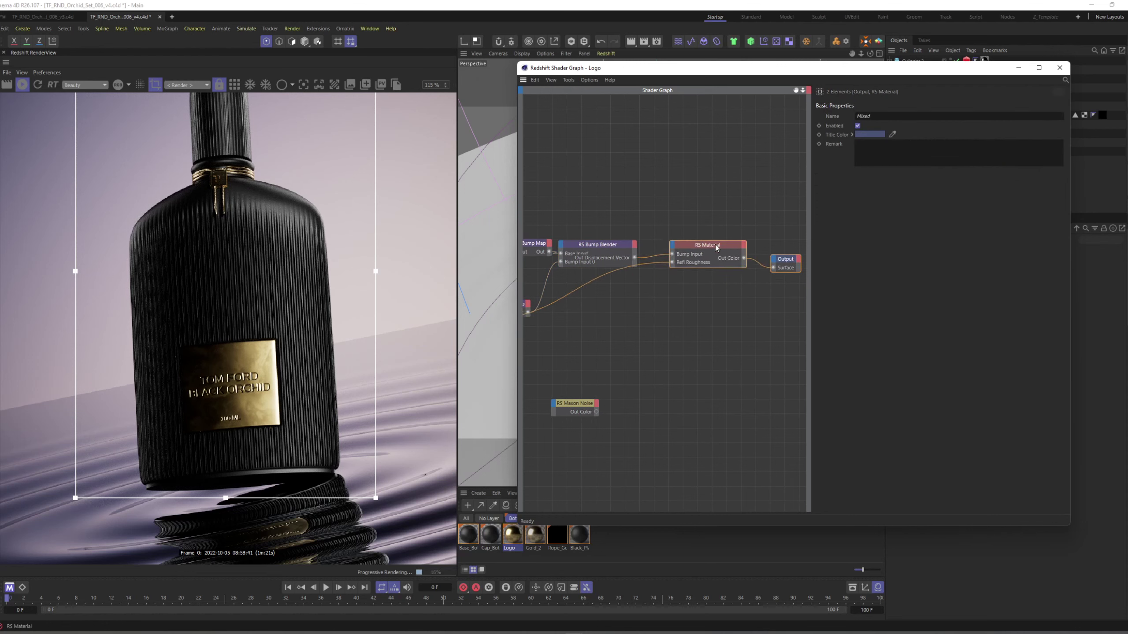
pyautogui.click(645, 272)
# Step: Set the Height Scale of the Bump Map fed by Maxon Noise to 0.1 and place it below the nameplate Bump Map
pyautogui.keyDown('alt'); pyautogui.moveTo(539, 314); pyautogui.dragTo(629, 311, button='middle'); pyautogui.keyUp('alt')
pyautogui.moveTo(597, 298); pyautogui.dragTo(603, 278)
pyautogui.click(600, 292)
pyautogui.doubleClick(902, 155)
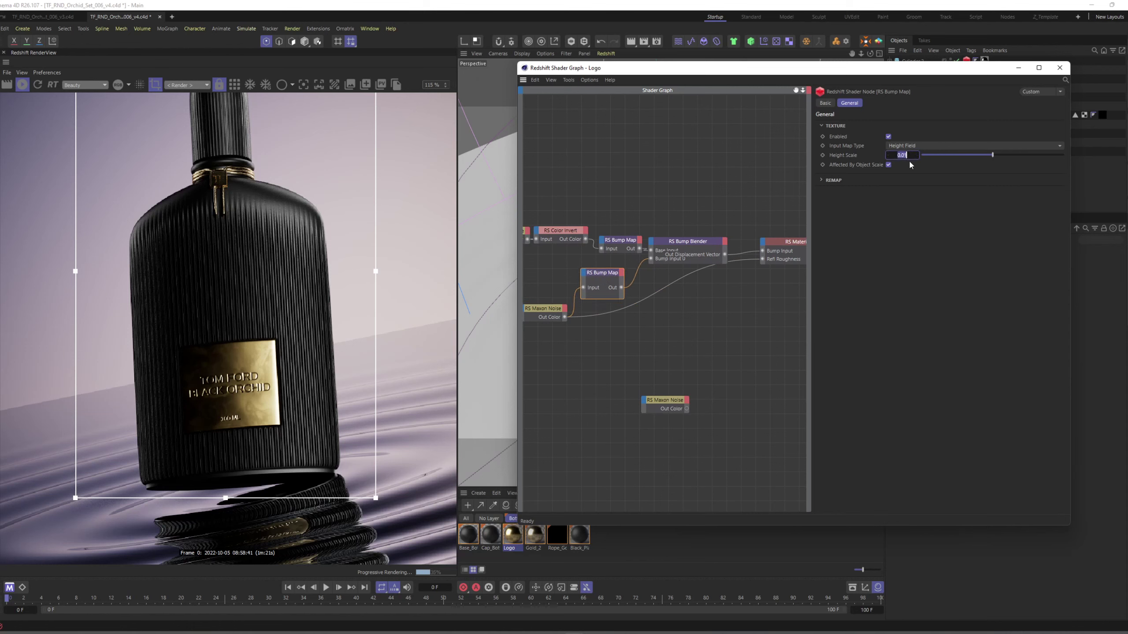
pyautogui.write('0.1')
pyautogui.press('Return')
pyautogui.moveTo(596, 269); pyautogui.dragTo(594, 281)
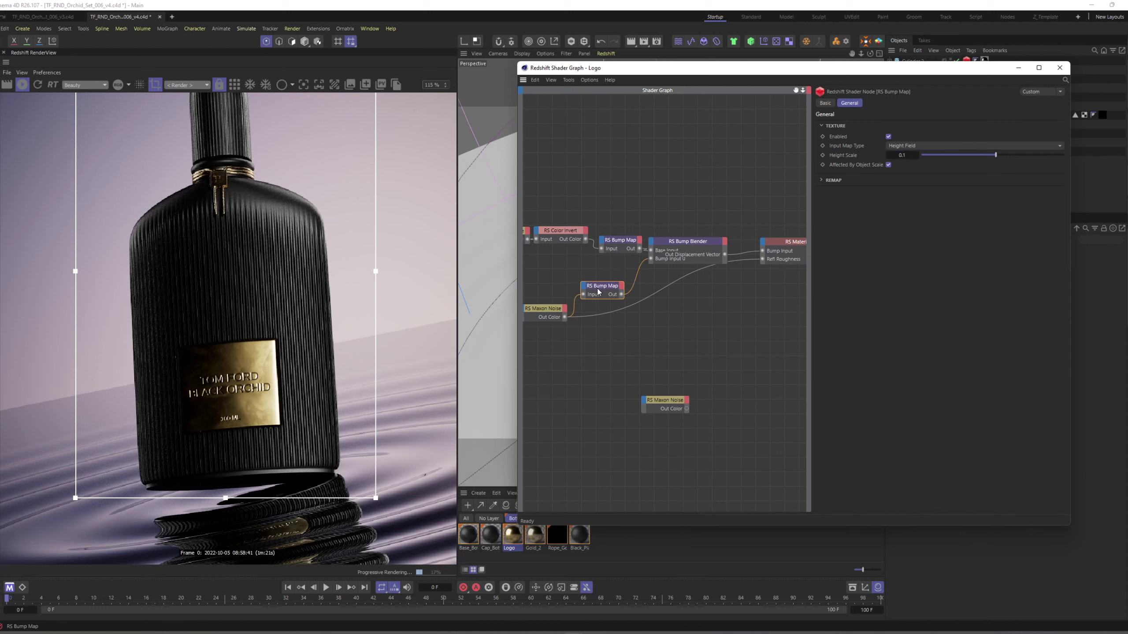
# Step: Set the connected Maxon Noise's Type to Turbulence and its Overall Scale to 0.122
pyautogui.click(643, 294)
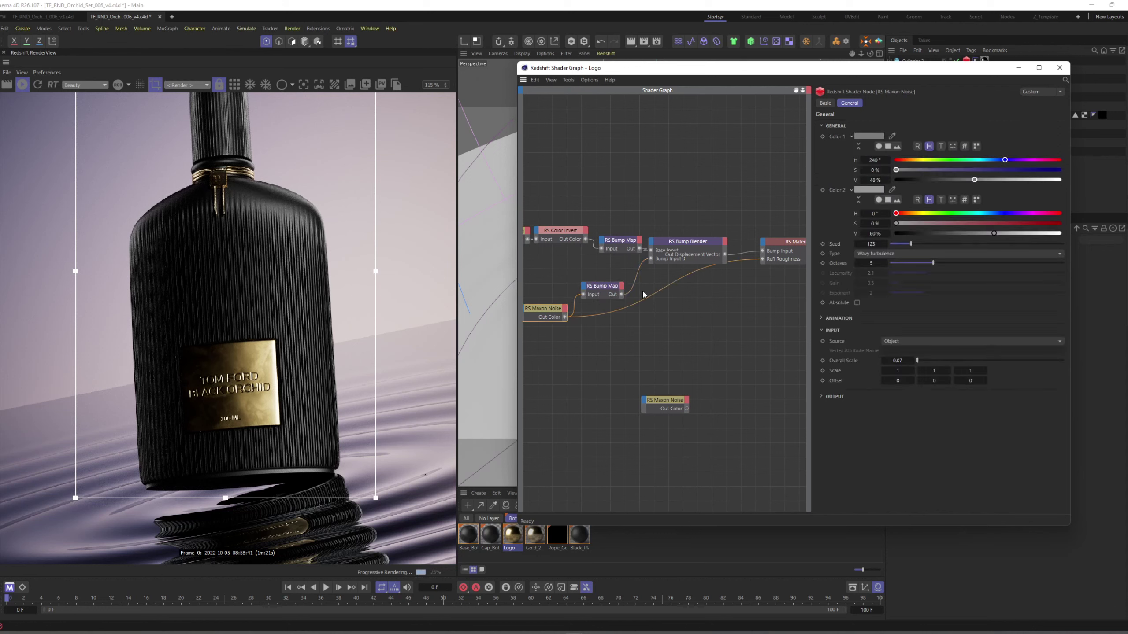
pyautogui.click(881, 252)
pyautogui.click(894, 454)
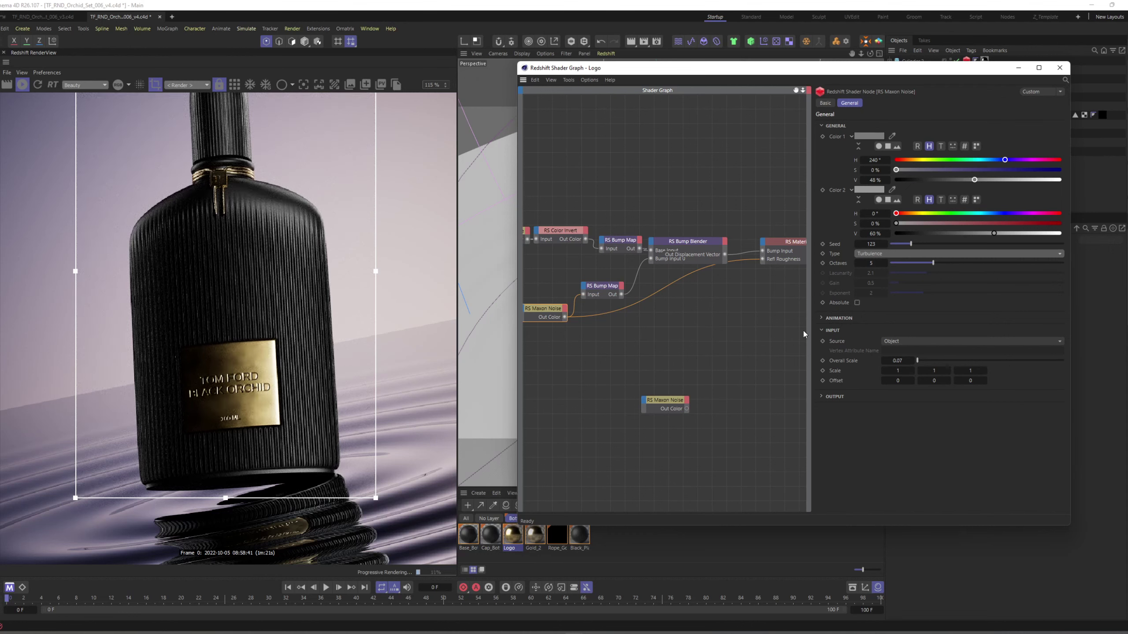
pyautogui.moveTo(912, 361); pyautogui.dragTo(897, 360)
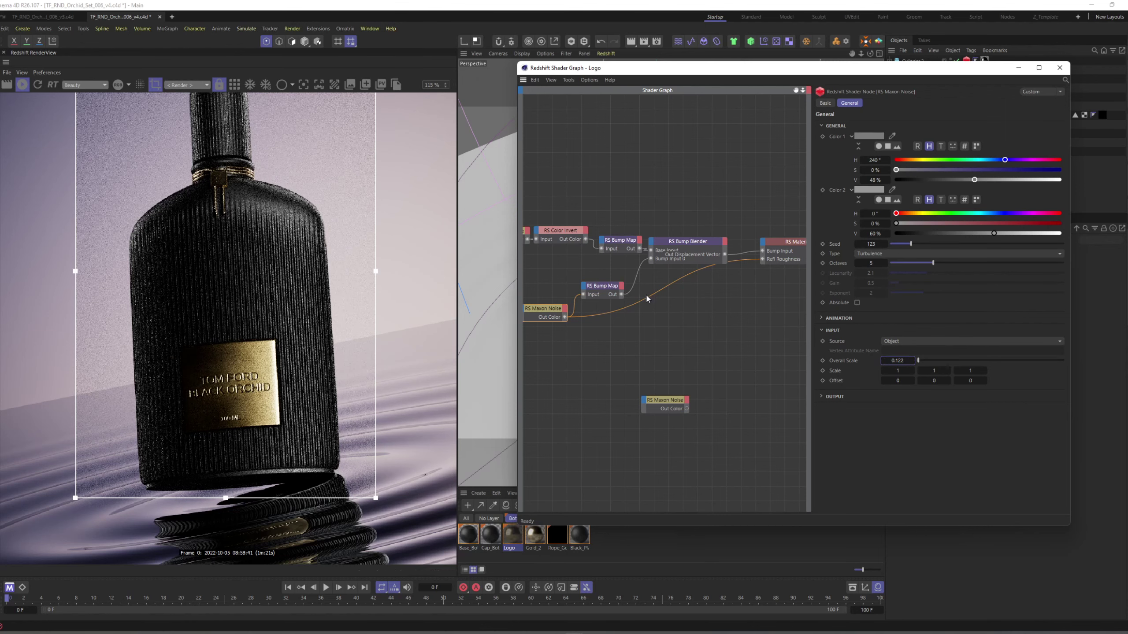
# Step: Duplicate the Turbulence Maxon Noise and its Bump Map, and connect the noise copy to the Bump Map copy's input
pyautogui.moveTo(542, 320); pyautogui.dragTo(614, 319, button='middle')
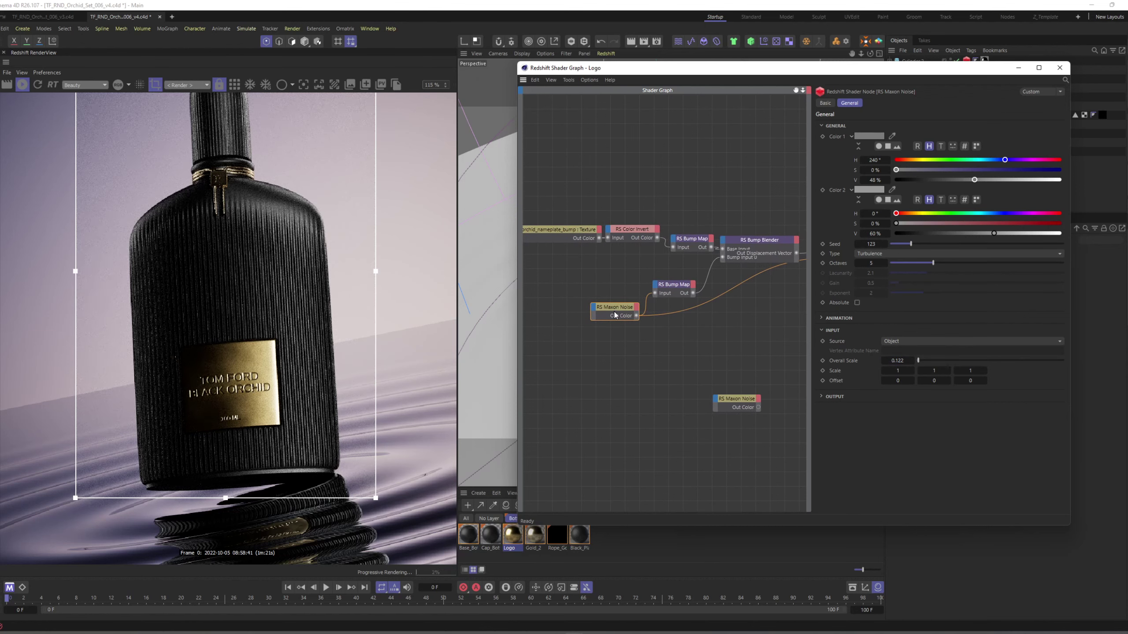
pyautogui.moveTo(605, 306); pyautogui.dragTo(561, 354)
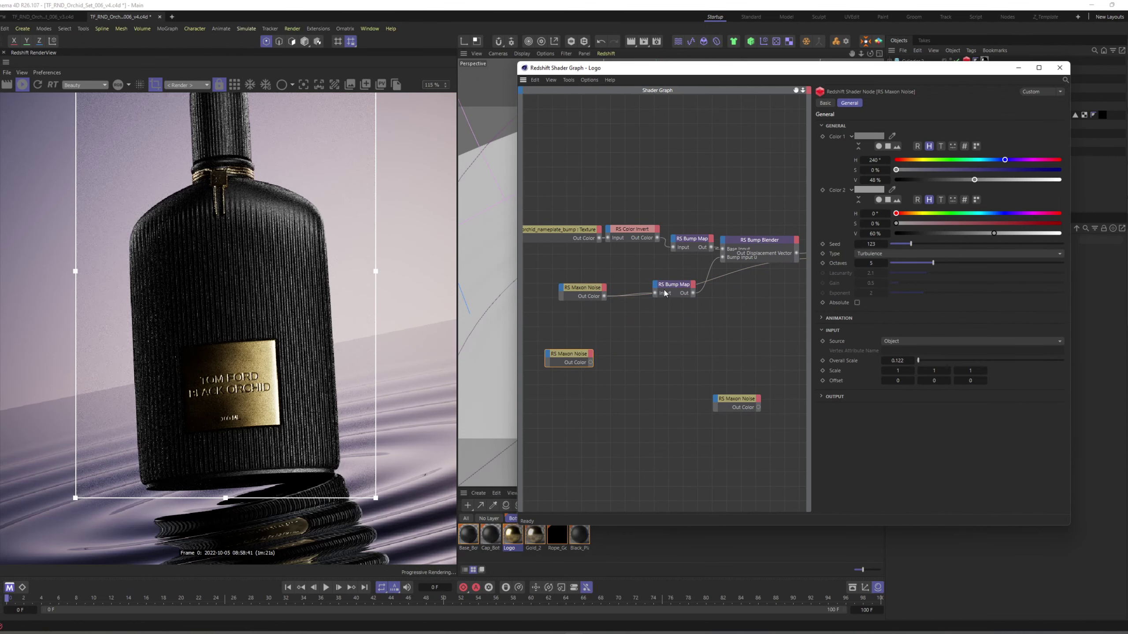
pyautogui.moveTo(663, 288); pyautogui.dragTo(654, 324)
pyautogui.click(629, 335)
pyautogui.click(590, 364)
pyautogui.moveTo(590, 364); pyautogui.dragTo(593, 347)
# Step: Preview the copied Maxon Noise through the Output node's Surface and set its Overall Scale to 0.01
pyautogui.moveTo(654, 324); pyautogui.dragTo(816, 279)
pyautogui.click(580, 338)
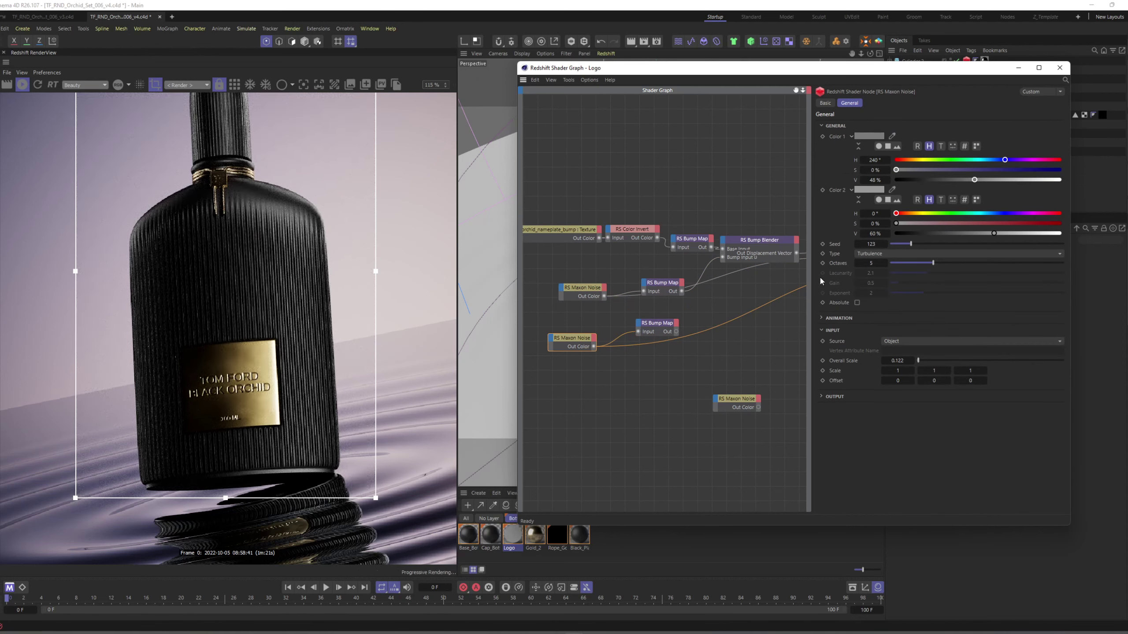
pyautogui.moveTo(900, 361); pyautogui.dragTo(898, 361)
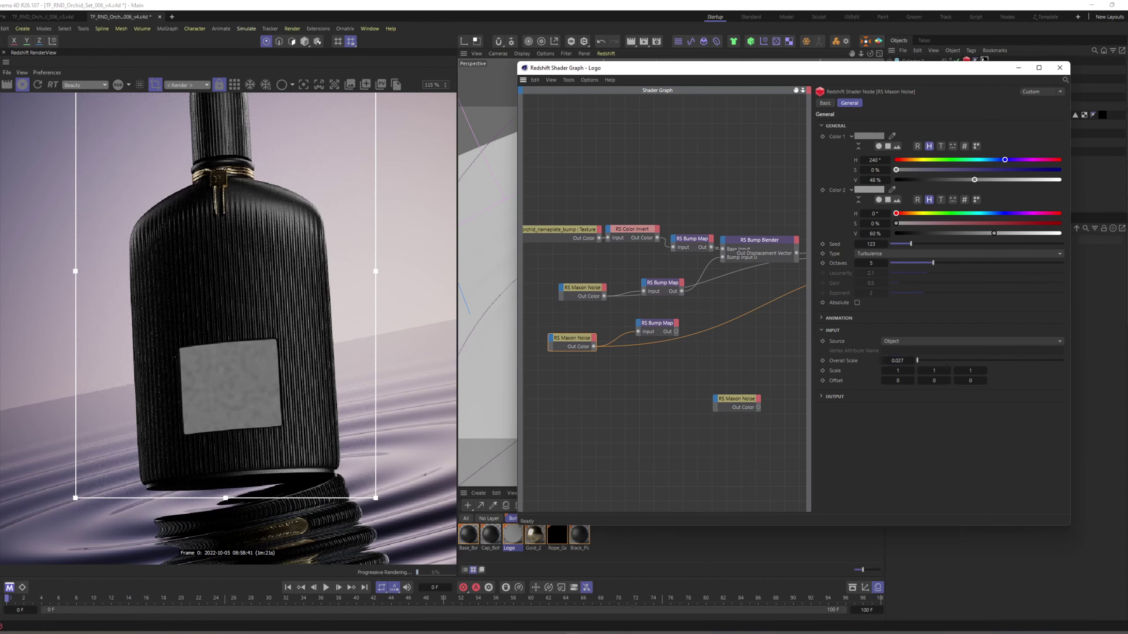
pyautogui.moveTo(747, 309); pyautogui.dragTo(688, 315, button='middle')
pyautogui.click(899, 361)
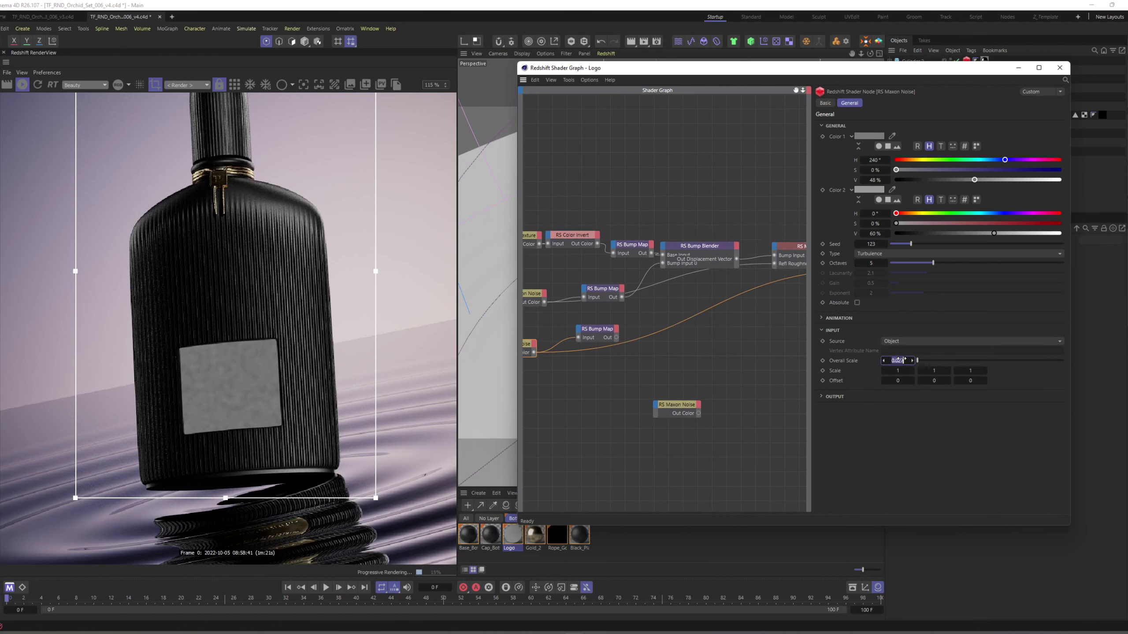
pyautogui.write('1')
pyautogui.press('Return')
# Step: Connect the copied Bump Map's output to Bump Input 1 of the Bump Blender
pyautogui.moveTo(701, 372); pyautogui.dragTo(741, 372, button='middle')
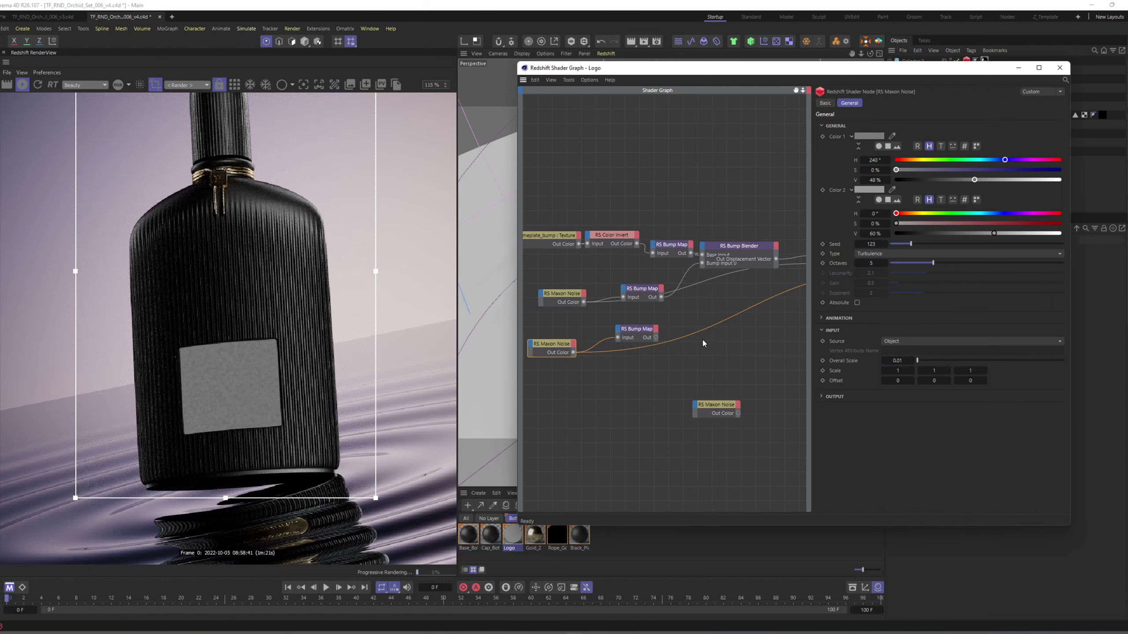
pyautogui.moveTo(656, 337); pyautogui.dragTo(729, 276)
pyautogui.click(746, 275)
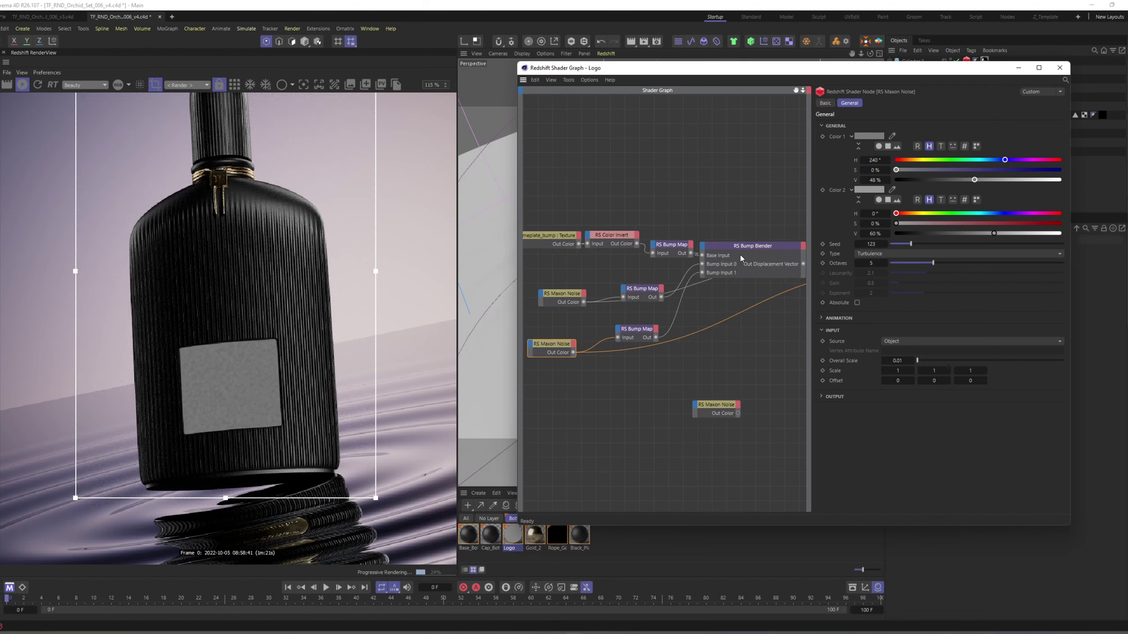
# Step: Reconnect RS Material's Out Color to the Output node's Surface in place of the noise preview
pyautogui.click(748, 266)
pyautogui.moveTo(777, 264); pyautogui.dragTo(638, 289, button='middle')
pyautogui.click(731, 269)
pyautogui.moveTo(732, 272); pyautogui.dragTo(747, 266)
pyautogui.moveTo(715, 226); pyautogui.dragTo(851, 211, button='middle')
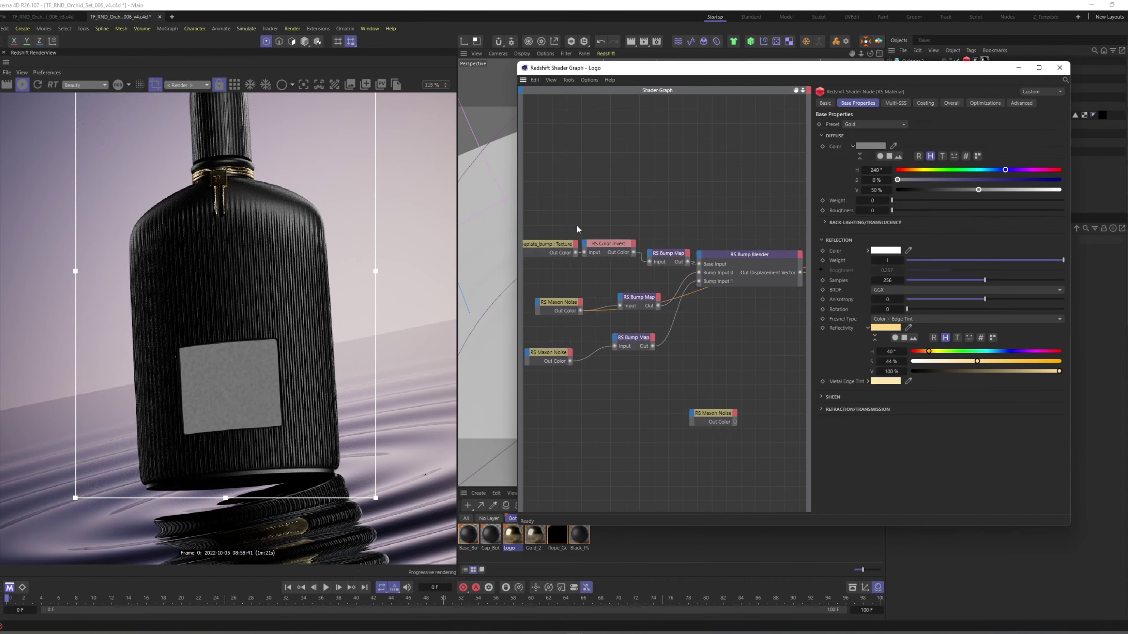
# Step: Move the nameplate's Color Invert and Bump Map nodes away from the Bump Blender, then select the Bump Blender
pyautogui.click(608, 251)
pyautogui.moveTo(609, 251); pyautogui.dragTo(600, 245)
pyautogui.click(715, 262)
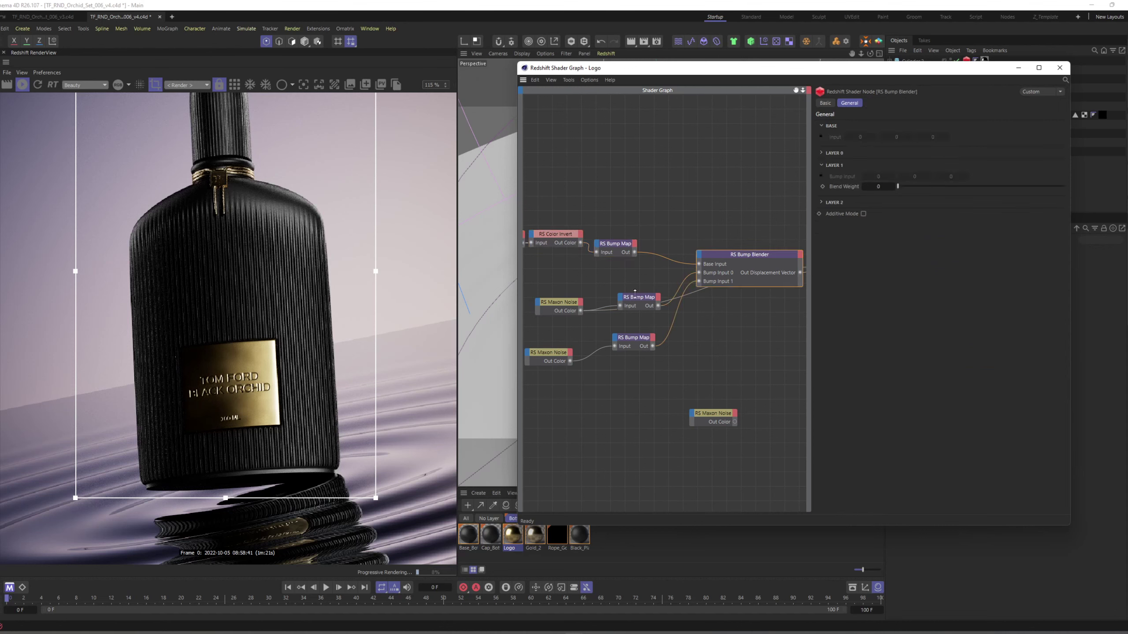
# Step: Enable Additive Mode on the Bump Blender and set the Blend Weight of Layer 0 and Layer 1 to 1
pyautogui.moveTo(634, 297); pyautogui.dragTo(626, 280)
pyautogui.click(715, 259)
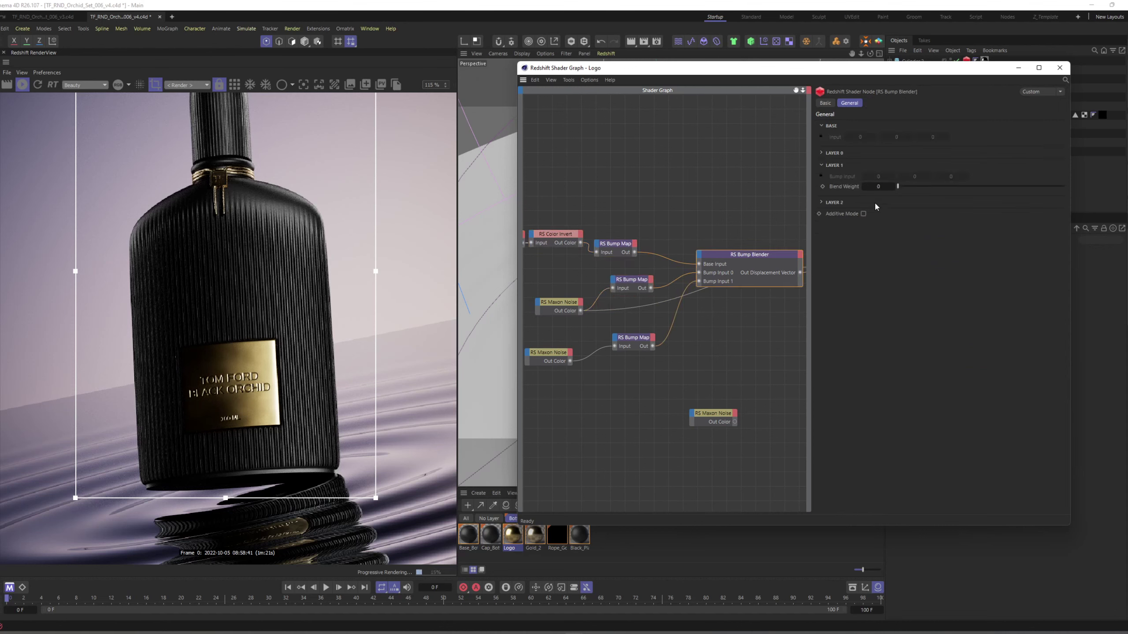
pyautogui.click(831, 152)
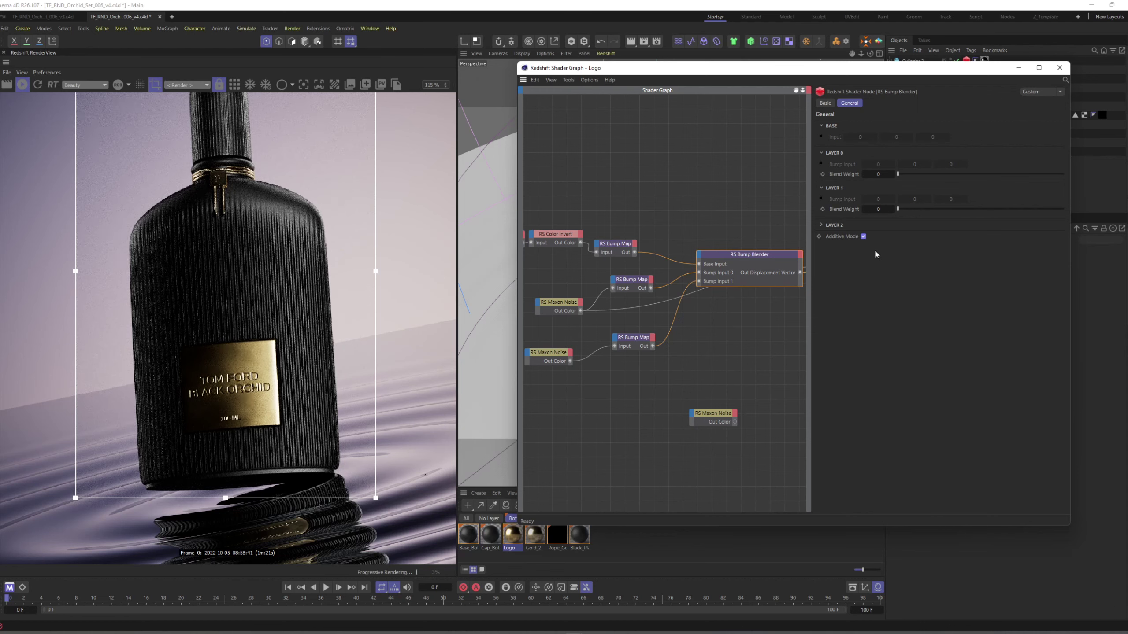
pyautogui.moveTo(972, 180); pyautogui.dragTo(1094, 182)
pyautogui.moveTo(908, 209); pyautogui.dragTo(1105, 213)
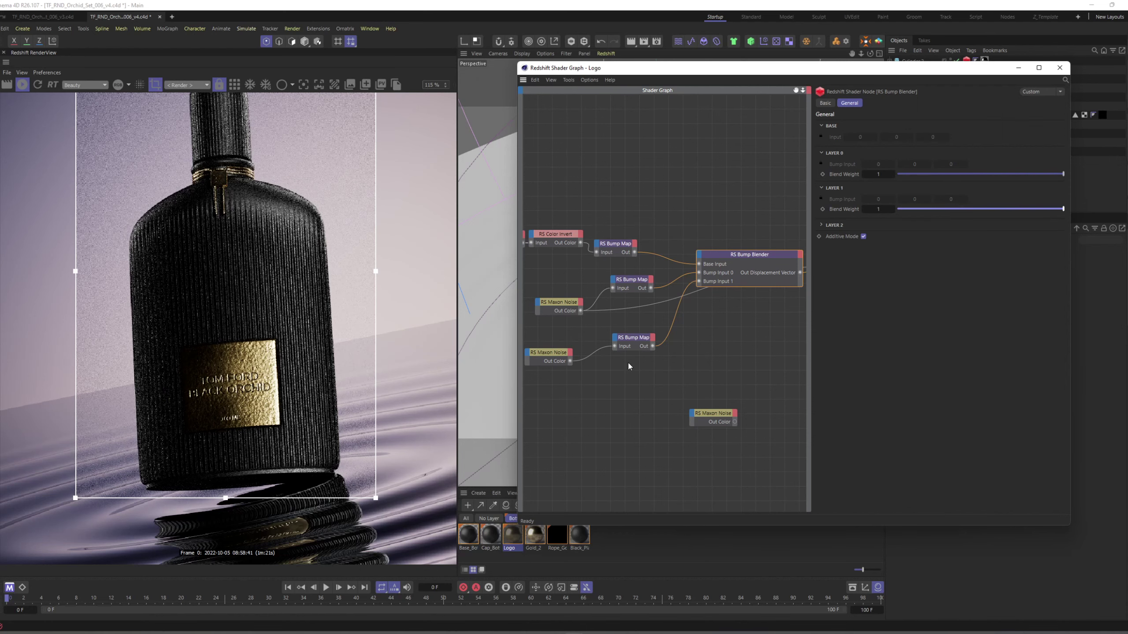
# Step: Set the brightness of Color 1 to 58% on the lower Maxon Noise with the 0.01 scale
pyautogui.moveTo(636, 340); pyautogui.dragTo(625, 347)
pyautogui.moveTo(551, 350); pyautogui.dragTo(592, 345, button='middle')
pyautogui.click(596, 351)
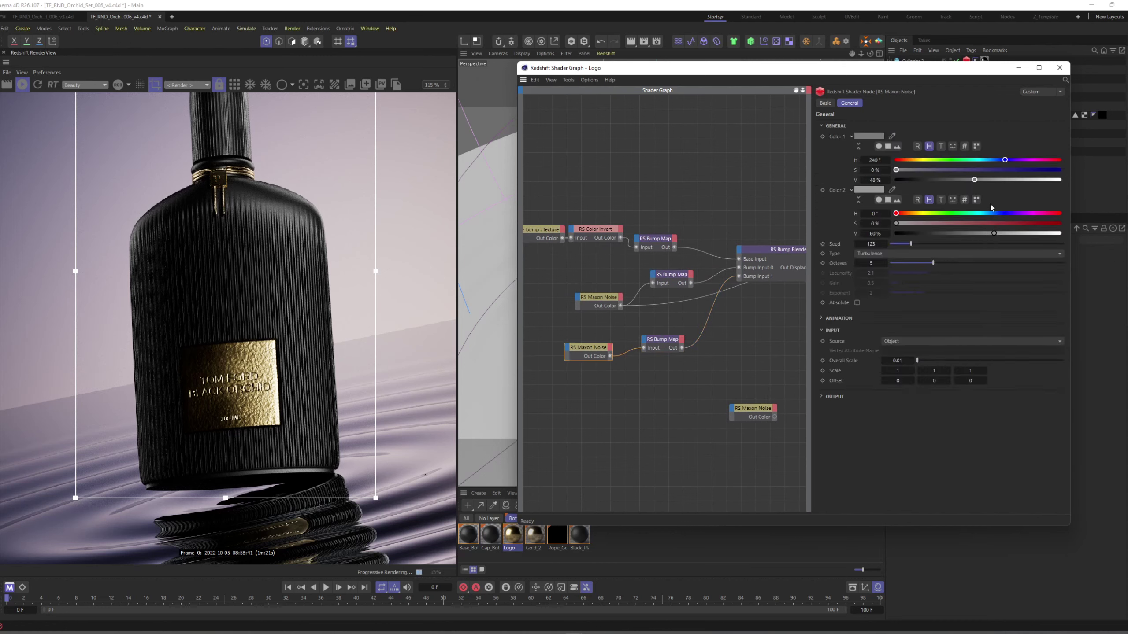
pyautogui.click(983, 180)
pyautogui.click(986, 179)
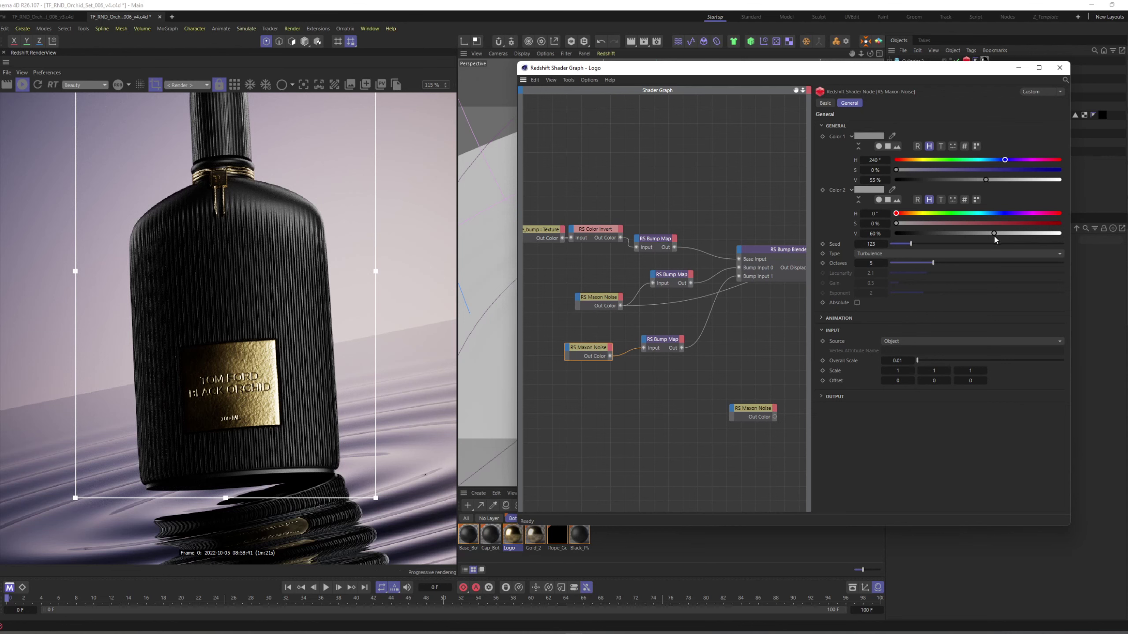
pyautogui.doubleClick(874, 180)
pyautogui.write('58')
pyautogui.press('Return')
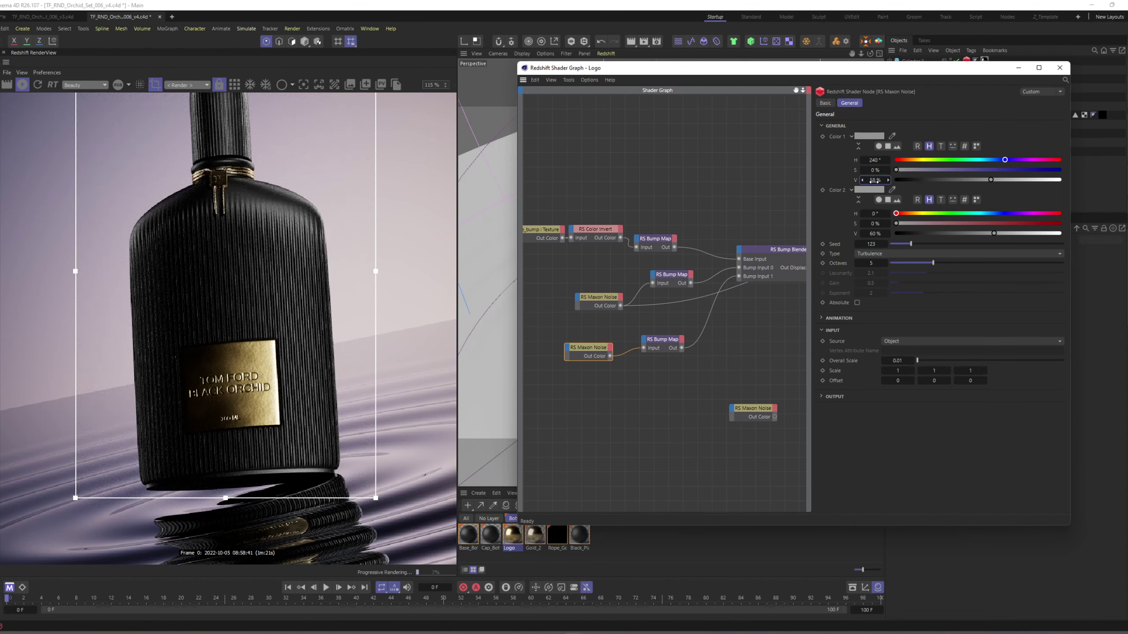
# Step: Move the Bump Blender node up, clear of the upper noise's connection line
pyautogui.keyDown('alt'); pyautogui.moveTo(734, 321); pyautogui.dragTo(663, 340, button='middle'); pyautogui.keyUp('alt')
pyautogui.moveTo(710, 268); pyautogui.dragTo(707, 235)
pyautogui.keyDown('alt'); pyautogui.moveTo(706, 236); pyautogui.dragTo(717, 225, button='middle'); pyautogui.keyUp('alt')
pyautogui.keyDown('alt'); pyautogui.moveTo(772, 302); pyautogui.dragTo(747, 302, button='middle'); pyautogui.keyUp('alt')
pyautogui.keyDown('alt'); pyautogui.moveTo(629, 312); pyautogui.dragTo(680, 307, button='middle'); pyautogui.keyUp('alt')
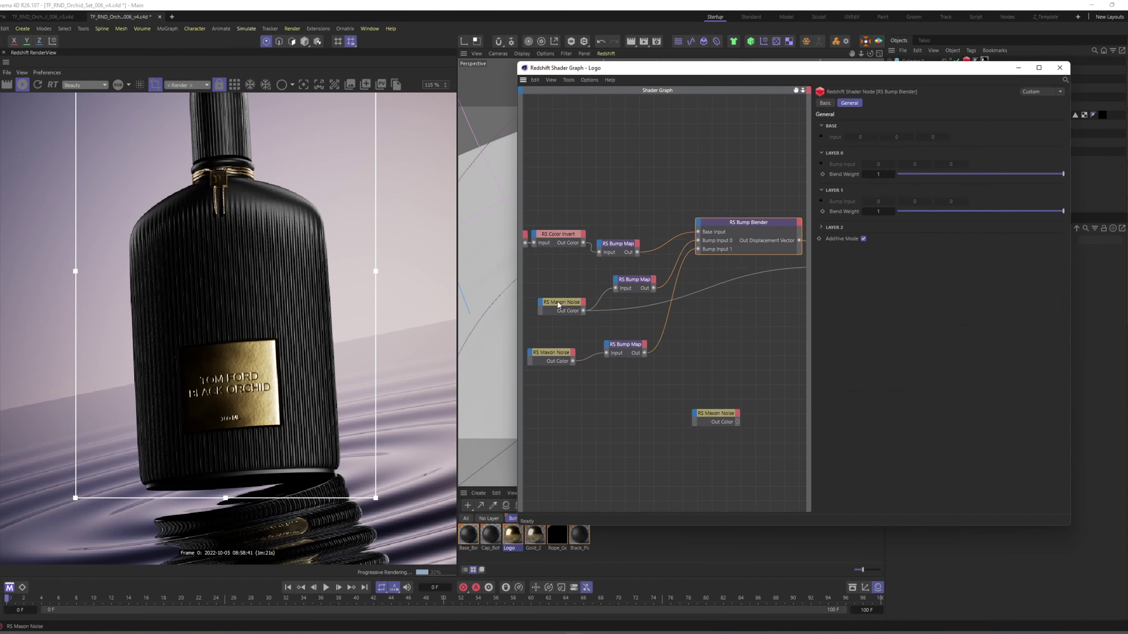
# Step: Set the upper Maxon Noise's Color 1 brightness to 20% and Color 2 brightness to 62%, and close the shader graph
pyautogui.moveTo(558, 303); pyautogui.dragTo(554, 297)
pyautogui.keyDown('alt'); pyautogui.moveTo(719, 315); pyautogui.dragTo(686, 331, button='middle'); pyautogui.keyUp('alt')
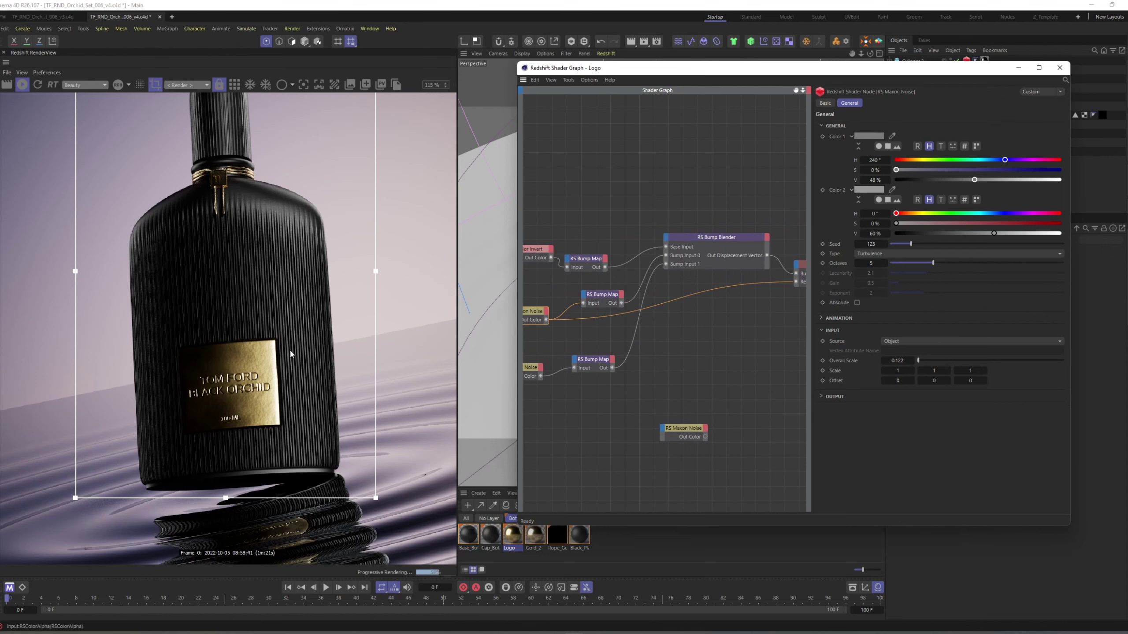
pyautogui.moveTo(972, 179); pyautogui.dragTo(928, 182)
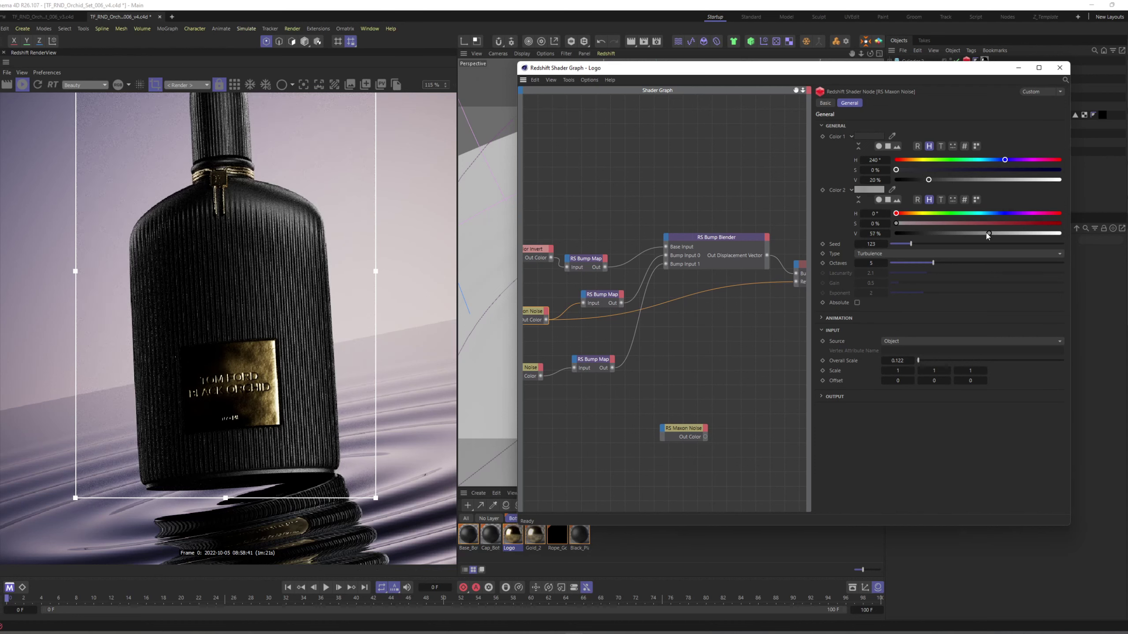
pyautogui.moveTo(986, 232)
pyautogui.mouseDown()
pyautogui.moveTo(950, 234)
pyautogui.moveTo(1025, 226)
pyautogui.moveTo(998, 230)
pyautogui.mouseUp()
pyautogui.click(1060, 67)
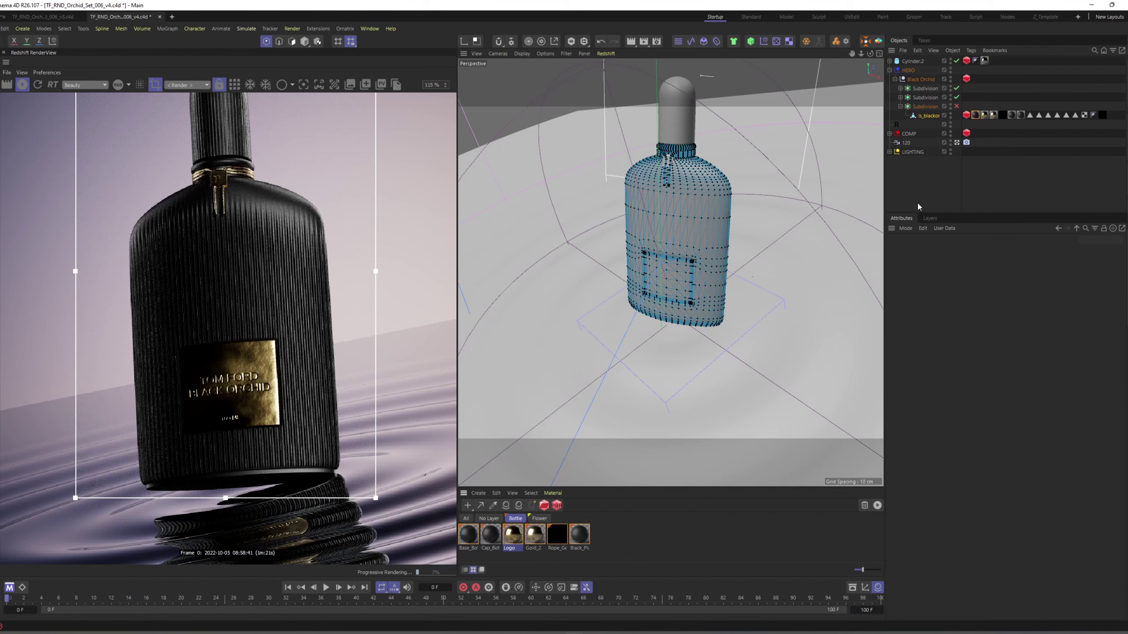
# Step: Select the bottle mesh's ls_gold_blackorchid_name polygon selection and split it into a separate object
pyautogui.press('Return')
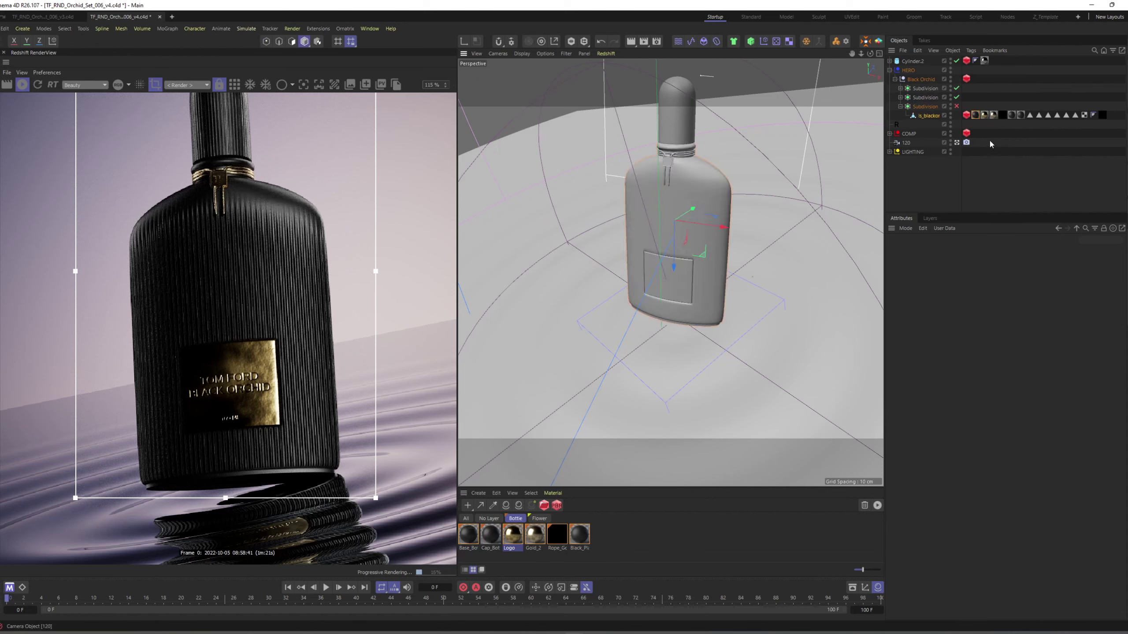
pyautogui.click(1023, 115)
pyautogui.doubleClick(1039, 115)
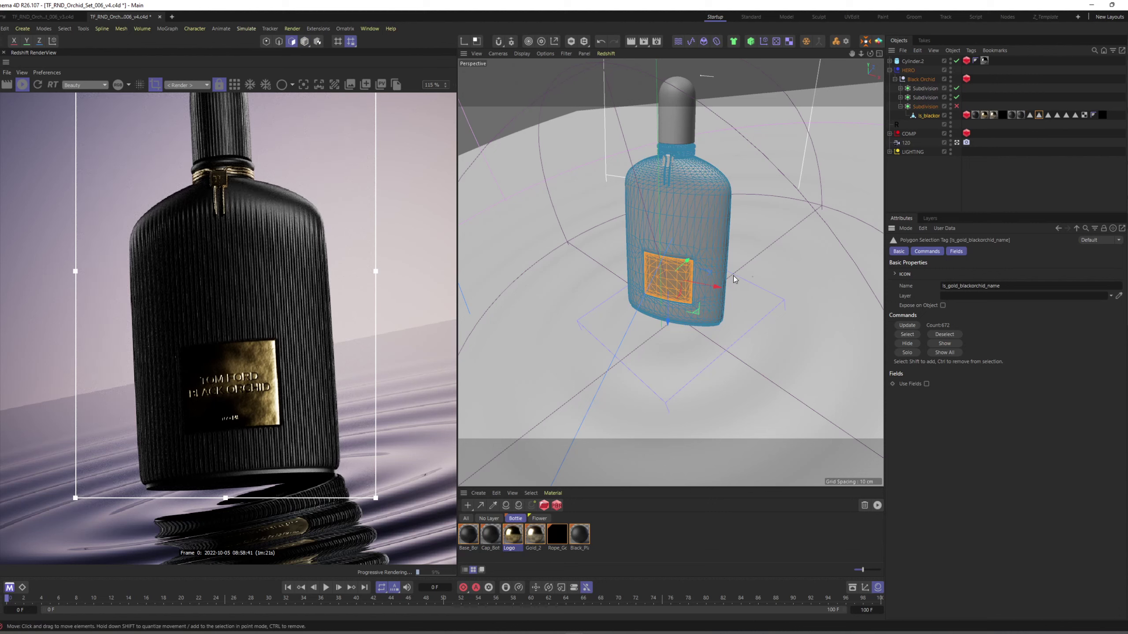
pyautogui.press('u')
pyautogui.press('p')
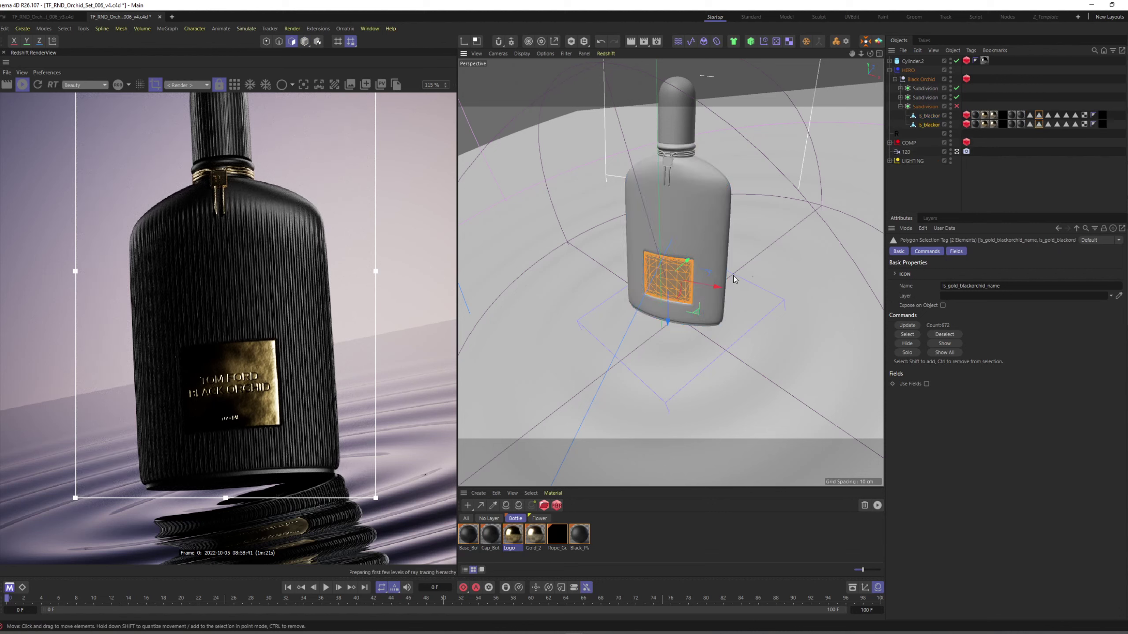
pyautogui.click(1032, 152)
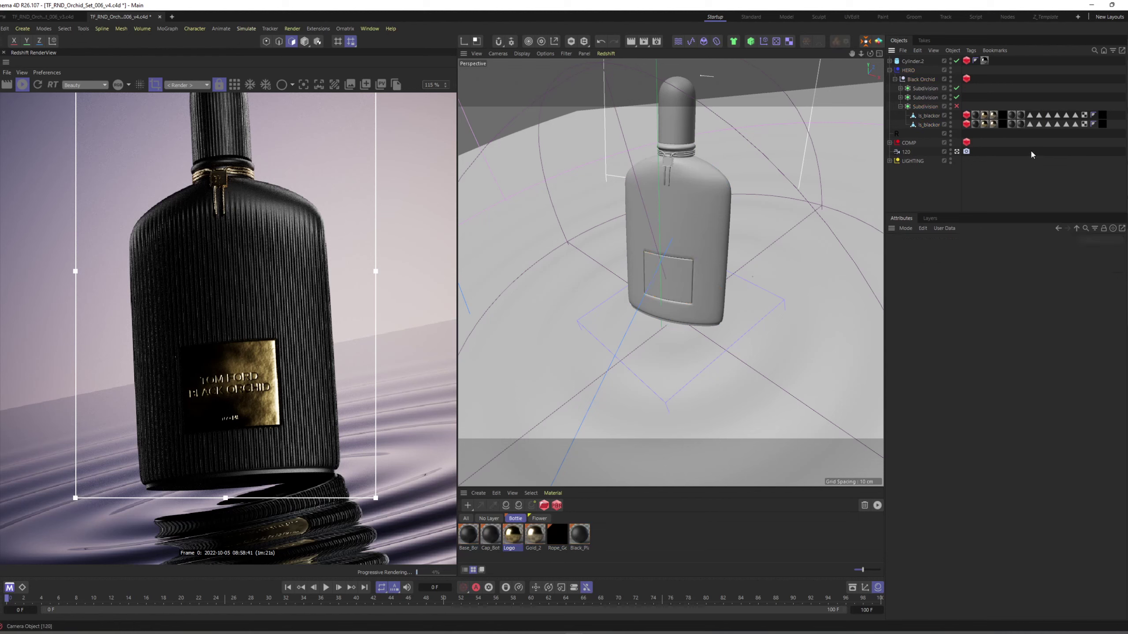
# Step: Delete the selected nameplate polygons from the original bottle mesh and return to model mode
pyautogui.click(927, 116)
pyautogui.press('Delete')
pyautogui.press('Return')
# Step: Rename the split-off nameplate object as label
pyautogui.click(927, 125)
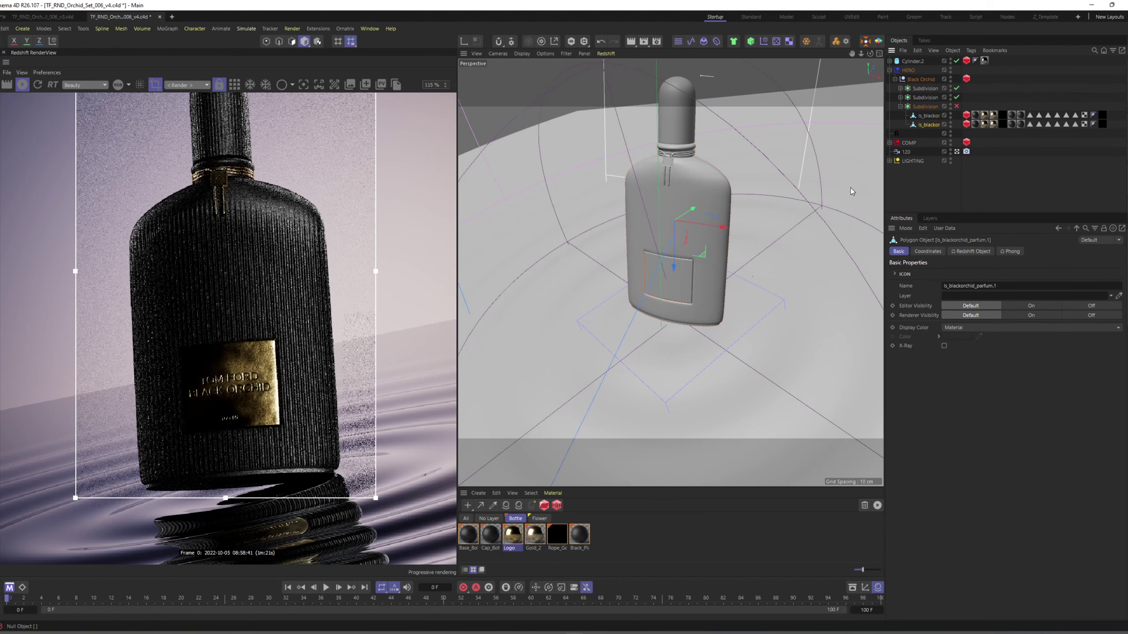
pyautogui.keyDown('alt'); pyautogui.moveTo(708, 270); pyautogui.dragTo(737, 266); pyautogui.keyUp('alt')
pyautogui.doubleClick(927, 124)
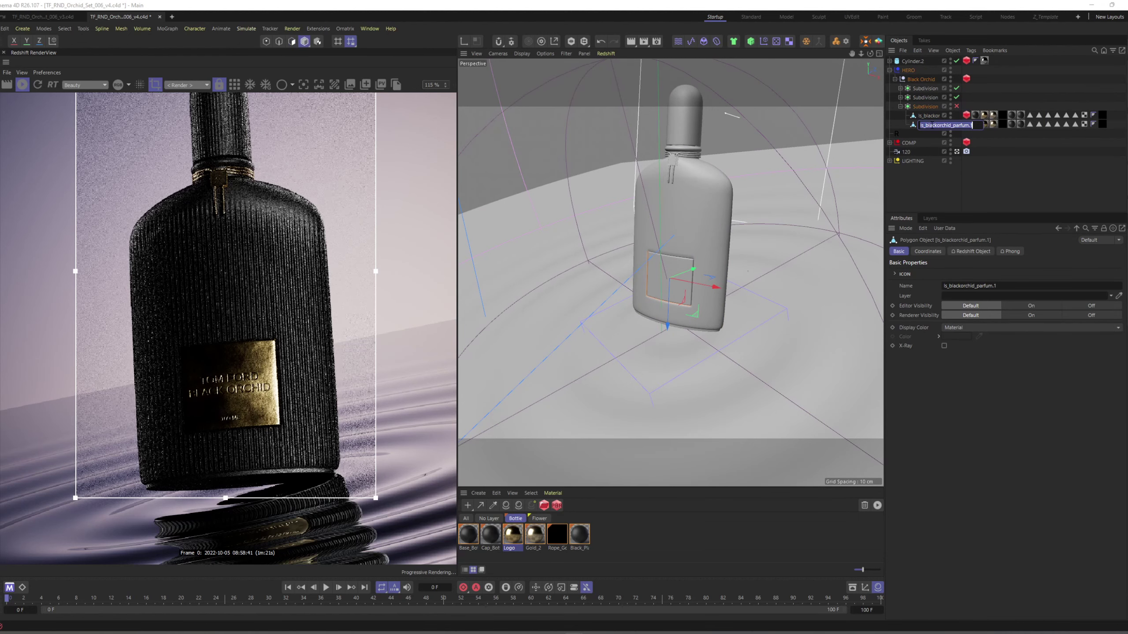
pyautogui.write('label')
pyautogui.press('Return')
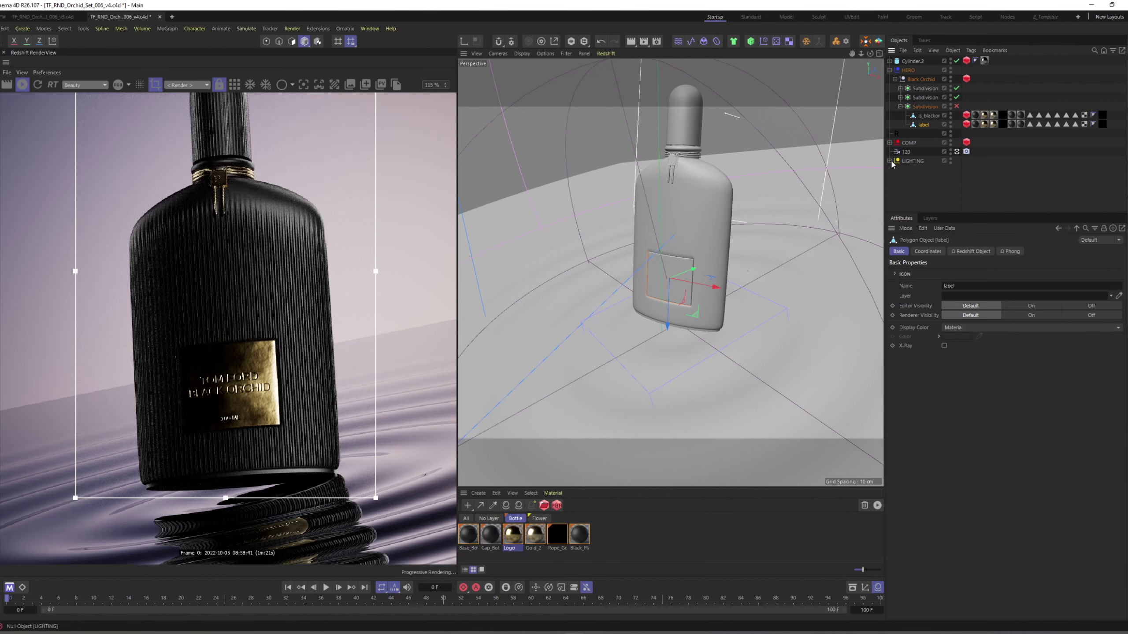
# Step: Duplicate the Key light in the LIGHTING group and replace Black Orchid with label in the copy's Include list
pyautogui.click(889, 161)
pyautogui.click(913, 207)
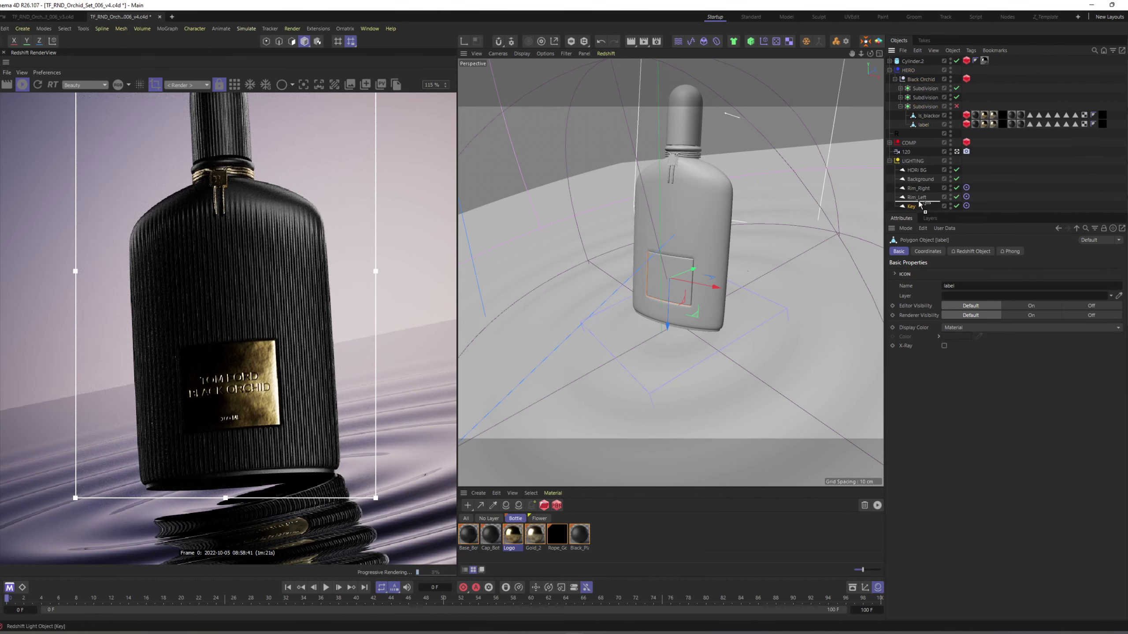
pyautogui.click(1008, 252)
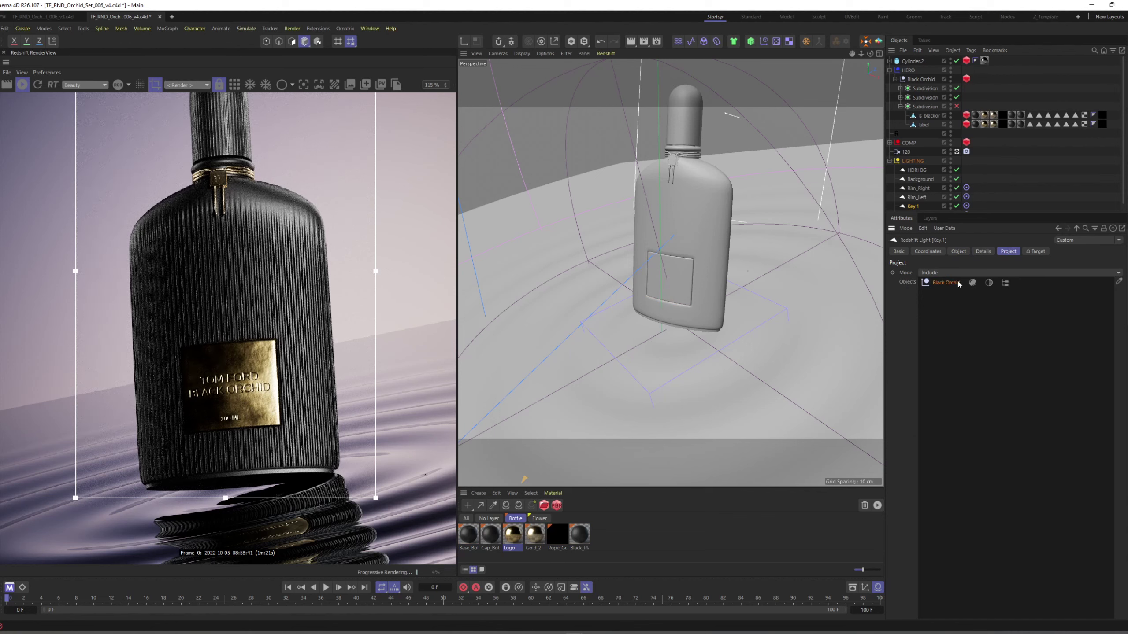
pyautogui.press('Delete')
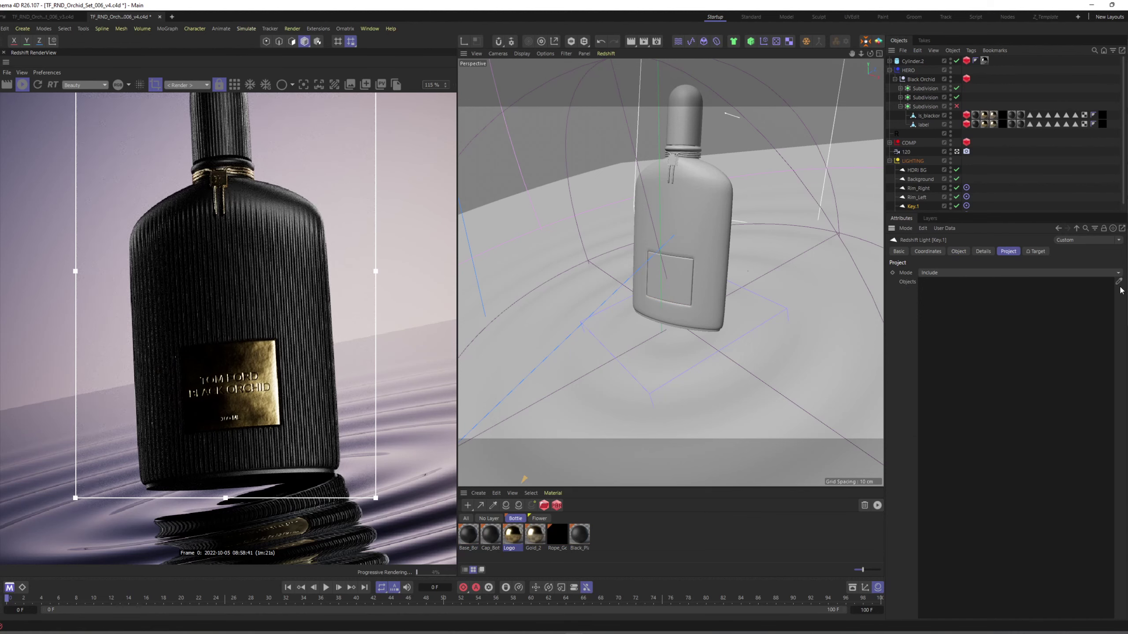
pyautogui.click(1118, 281)
pyautogui.click(926, 125)
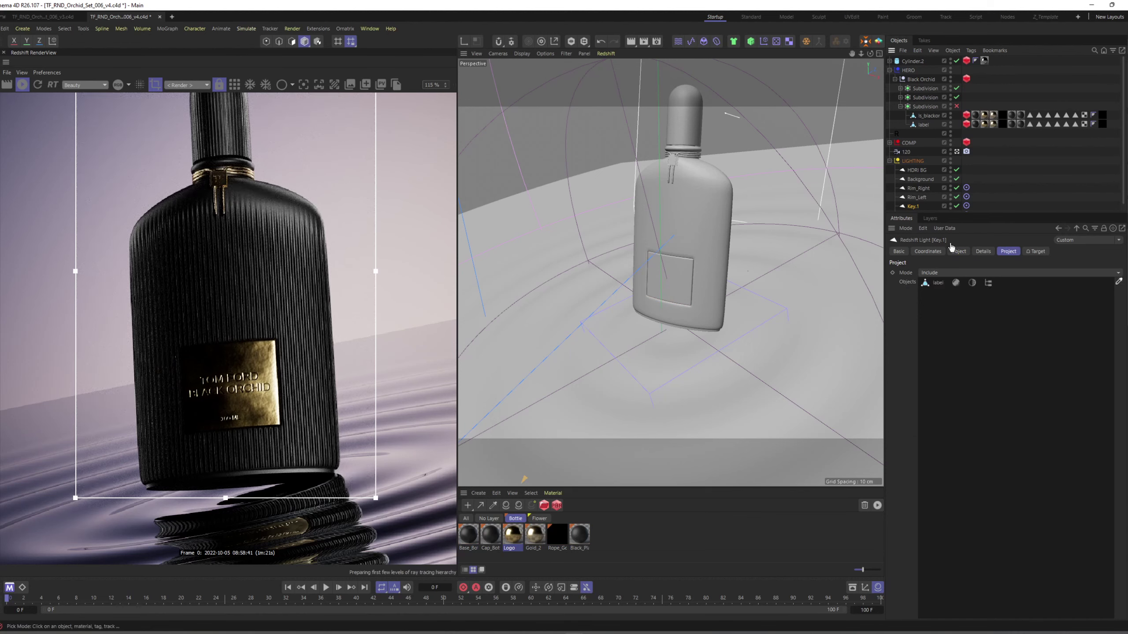
# Step: Set the label object as the Target Object of the duplicated Key light's target tag
pyautogui.click(695, 281)
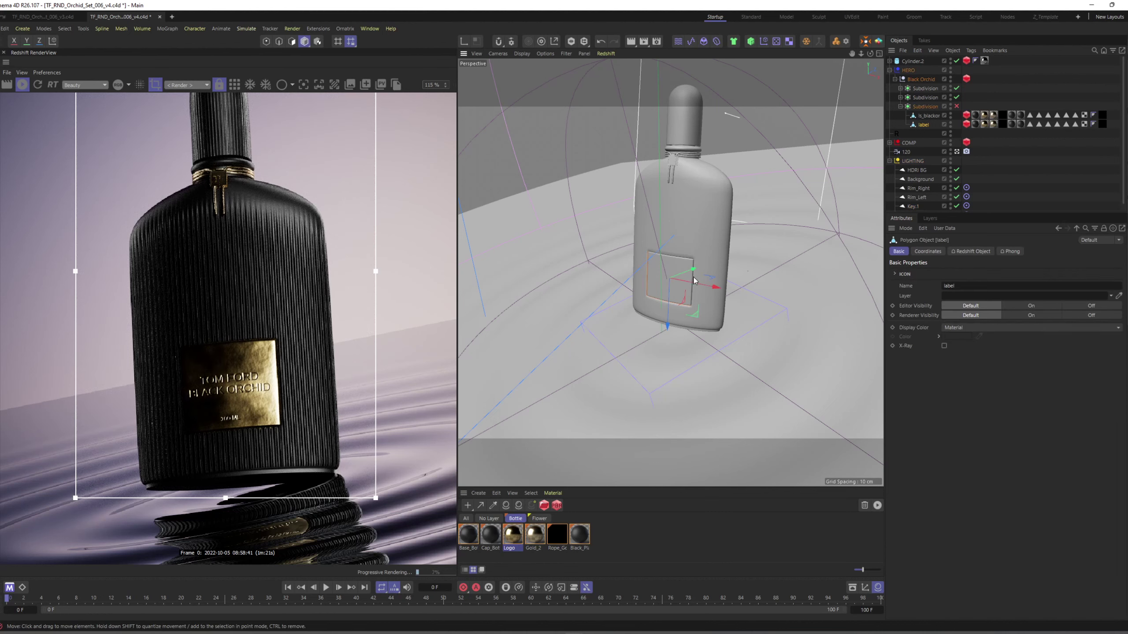
pyautogui.moveTo(758, 276)
pyautogui.keyDown('alt'); pyautogui.mouseDown()
pyautogui.moveTo(797, 240)
pyautogui.moveTo(757, 263)
pyautogui.mouseUp(); pyautogui.keyUp('alt')
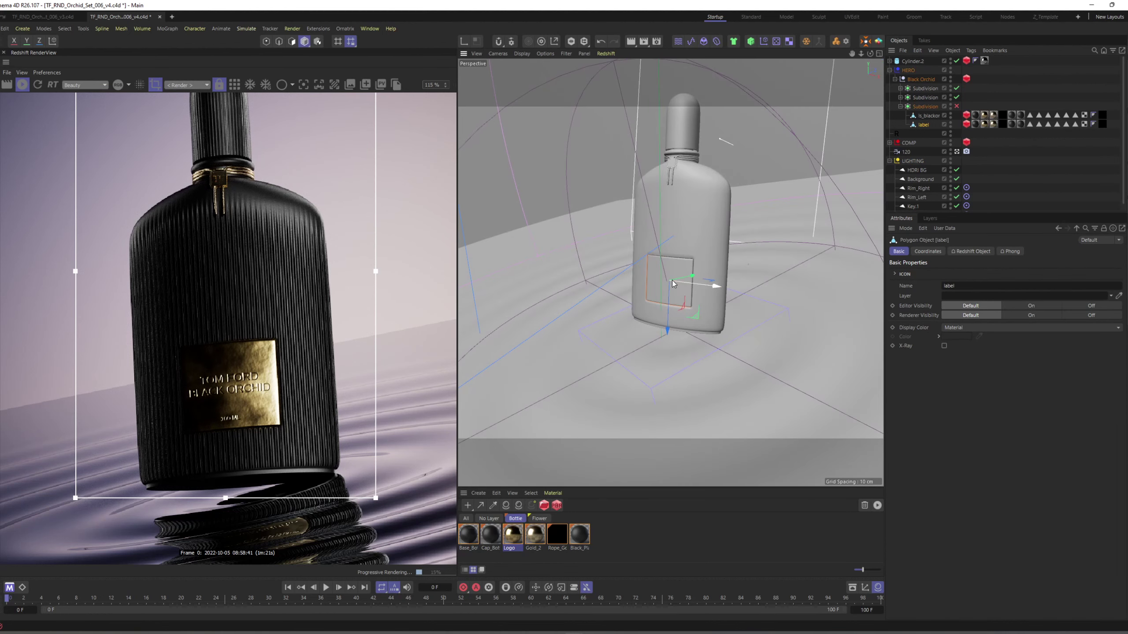
pyautogui.scroll(-1, 932, 208)
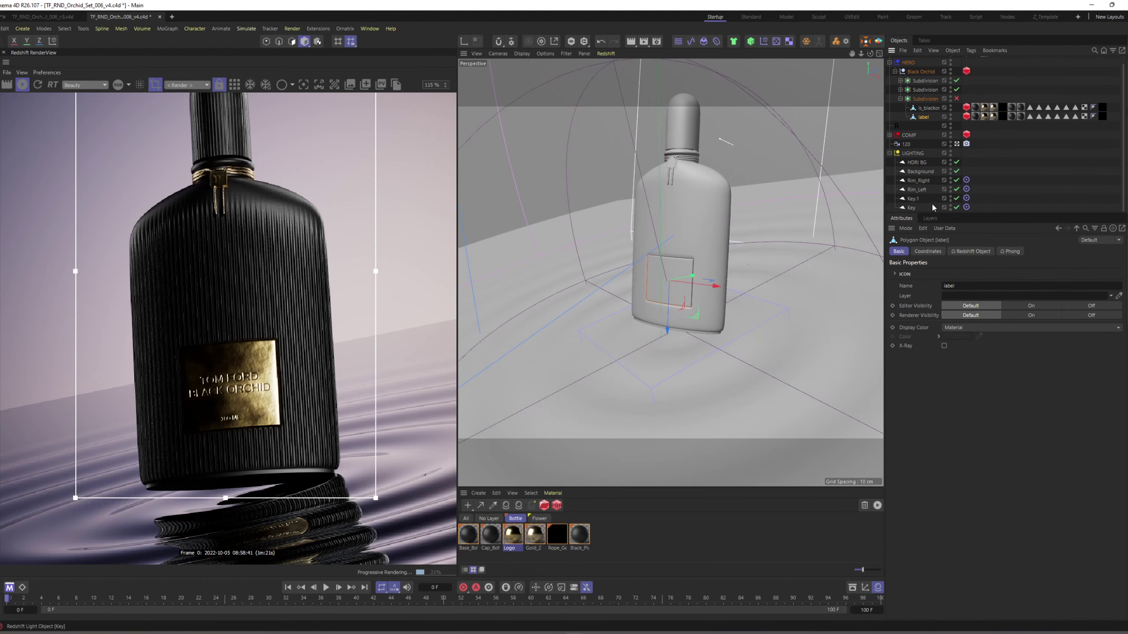
pyautogui.click(966, 199)
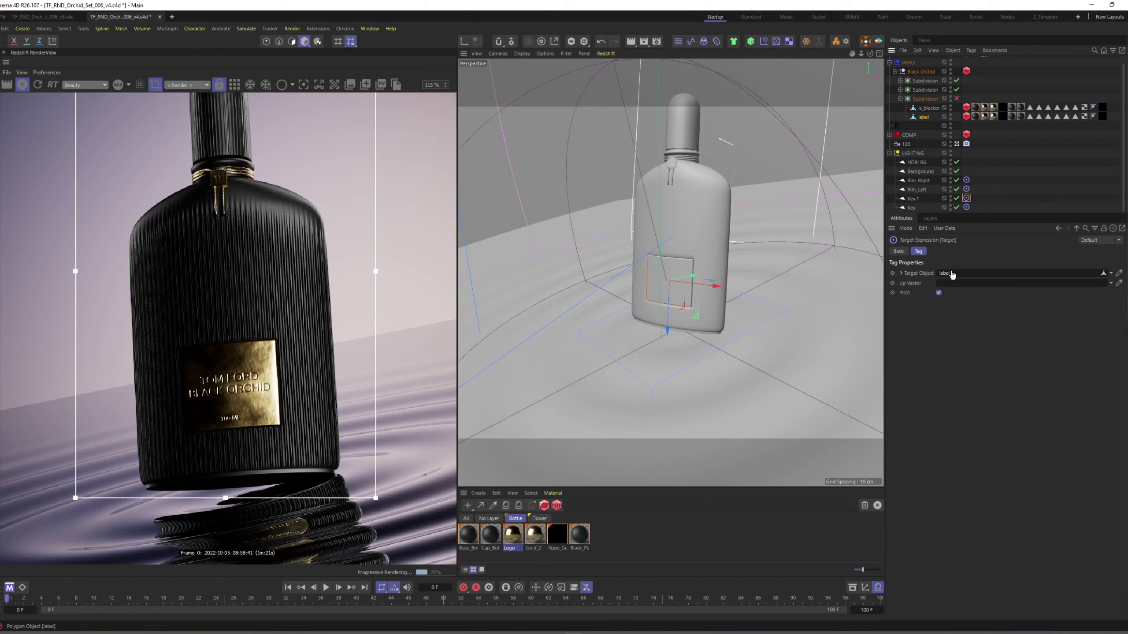
# Step: Rename the duplicated Key light as Label
pyautogui.doubleClick(914, 199)
pyautogui.write('L')
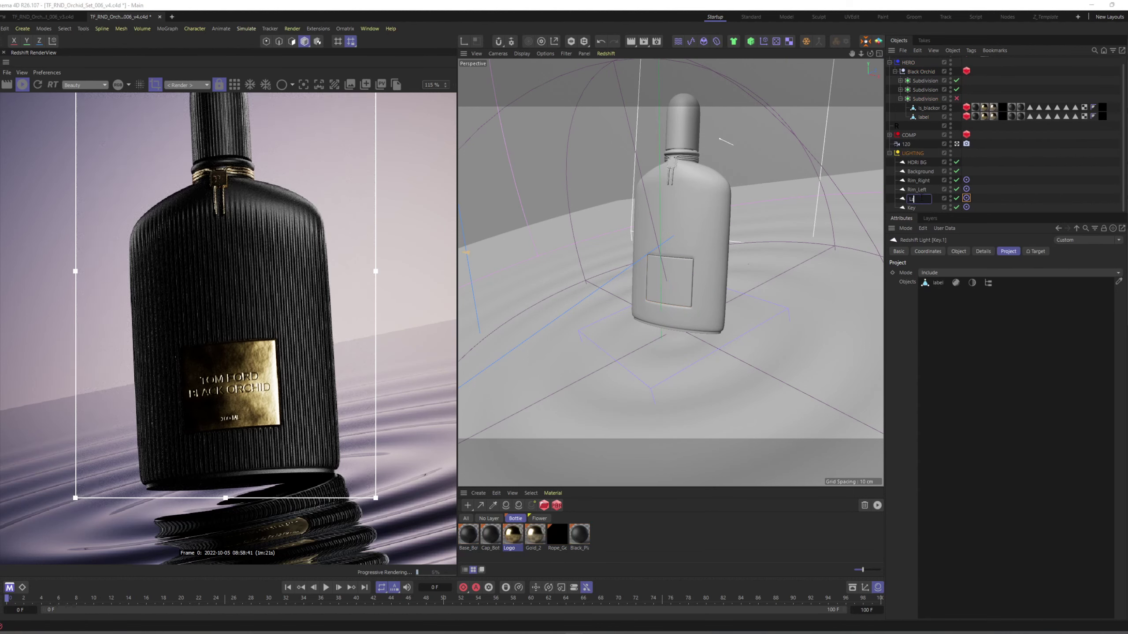
pyautogui.write('abel')
pyautogui.press('Return')
# Step: Save the project and switch the Label light's transform axes to object coordinates
pyautogui.scroll(-3, 243, 287)
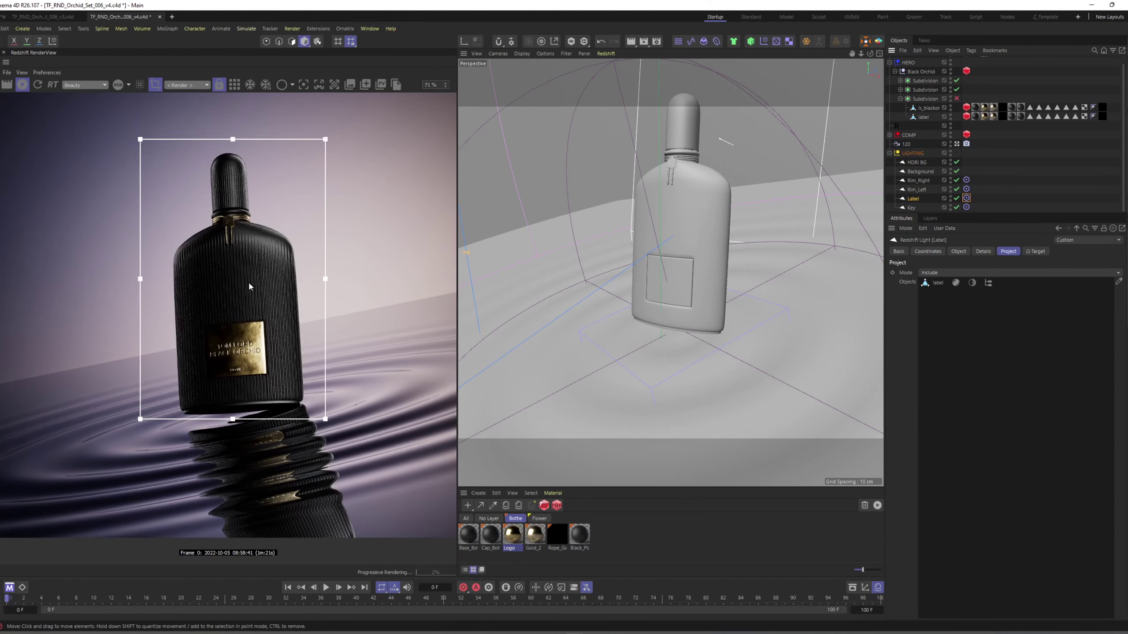
pyautogui.scroll(-1, 266, 272)
pyautogui.scroll(-10, 753, 269)
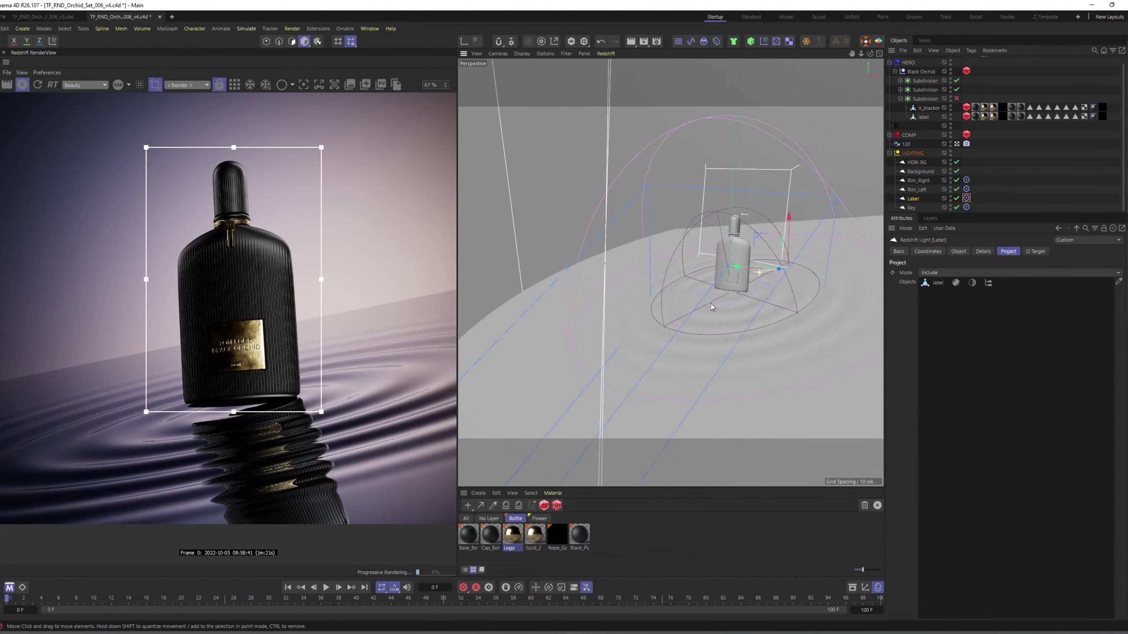
pyautogui.moveTo(739, 292)
pyautogui.keyDown('alt'); pyautogui.mouseDown()
pyautogui.moveTo(751, 283)
pyautogui.moveTo(774, 298)
pyautogui.moveTo(694, 262)
pyautogui.moveTo(744, 279)
pyautogui.mouseUp(); pyautogui.keyUp('alt')
pyautogui.hotkey('ctrl', 's')
pyautogui.press('w')
# Step: Shift the Label light and narrow it to about 18.3 cm in Size Y, and set its Exposure to -2.5
pyautogui.click(958, 252)
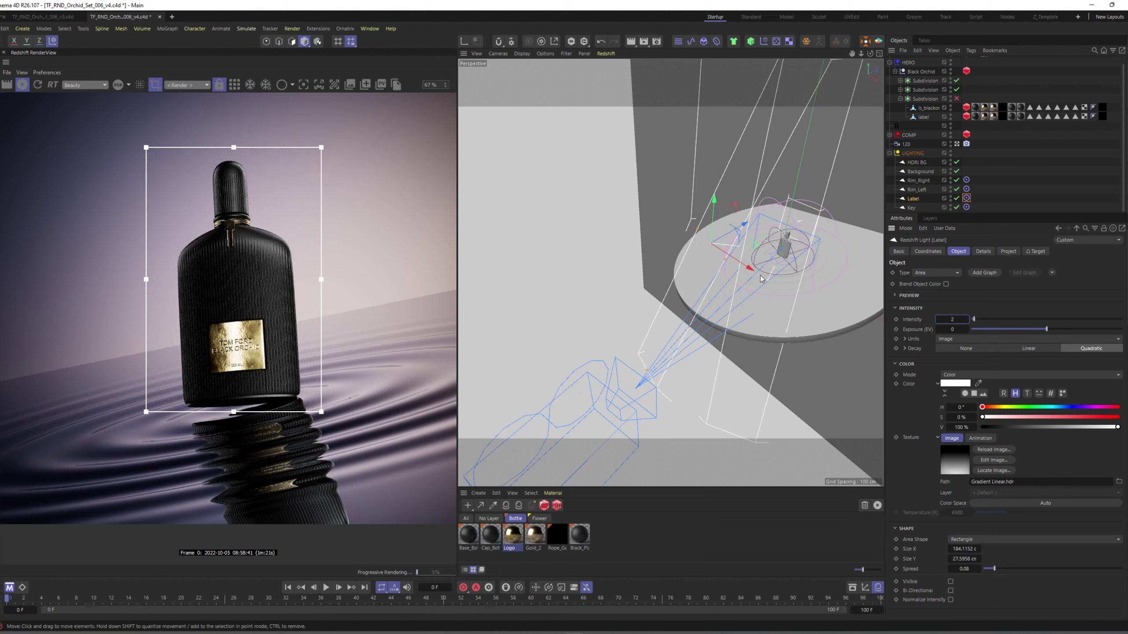
pyautogui.keyDown('alt'); pyautogui.moveTo(724, 262); pyautogui.dragTo(745, 271); pyautogui.keyUp('alt')
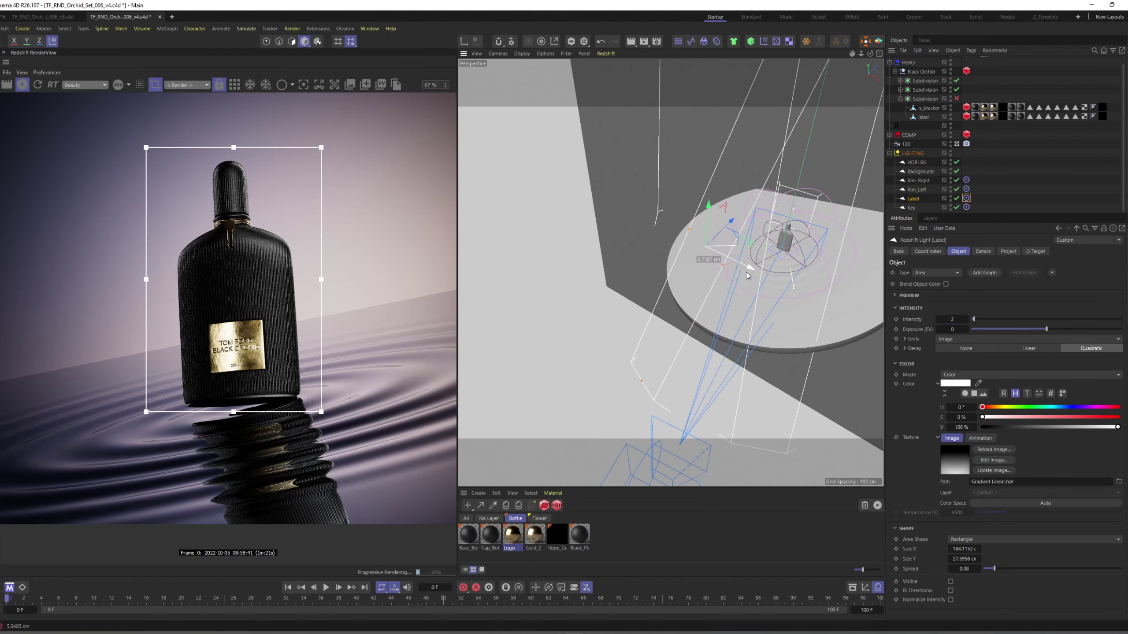
pyautogui.moveTo(688, 229); pyautogui.dragTo(695, 235)
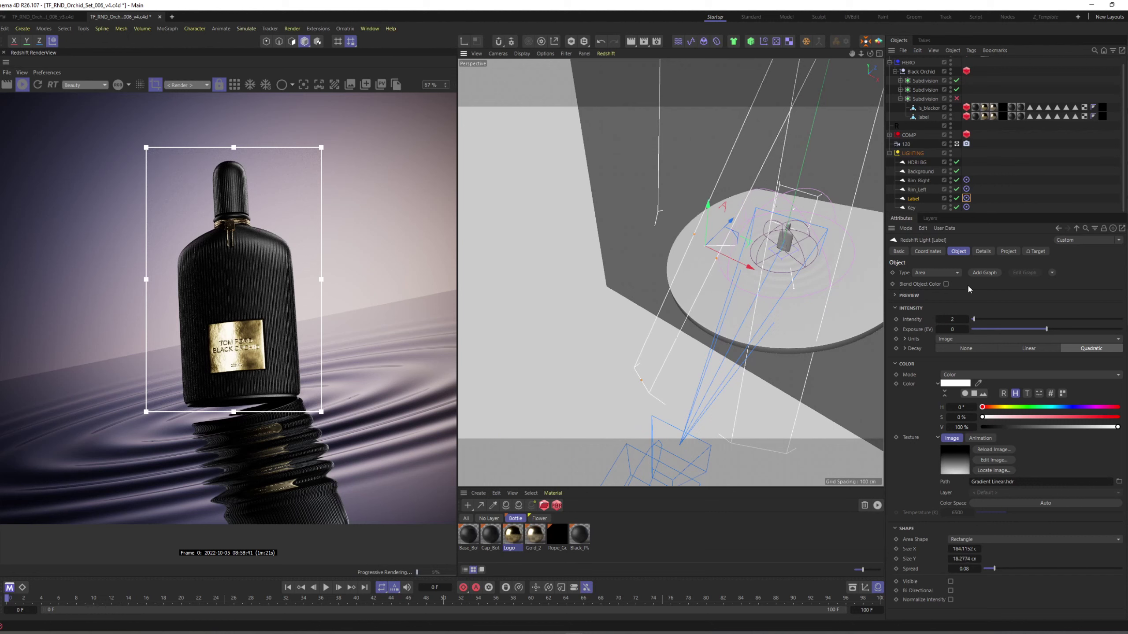
pyautogui.moveTo(955, 329); pyautogui.dragTo(953, 329)
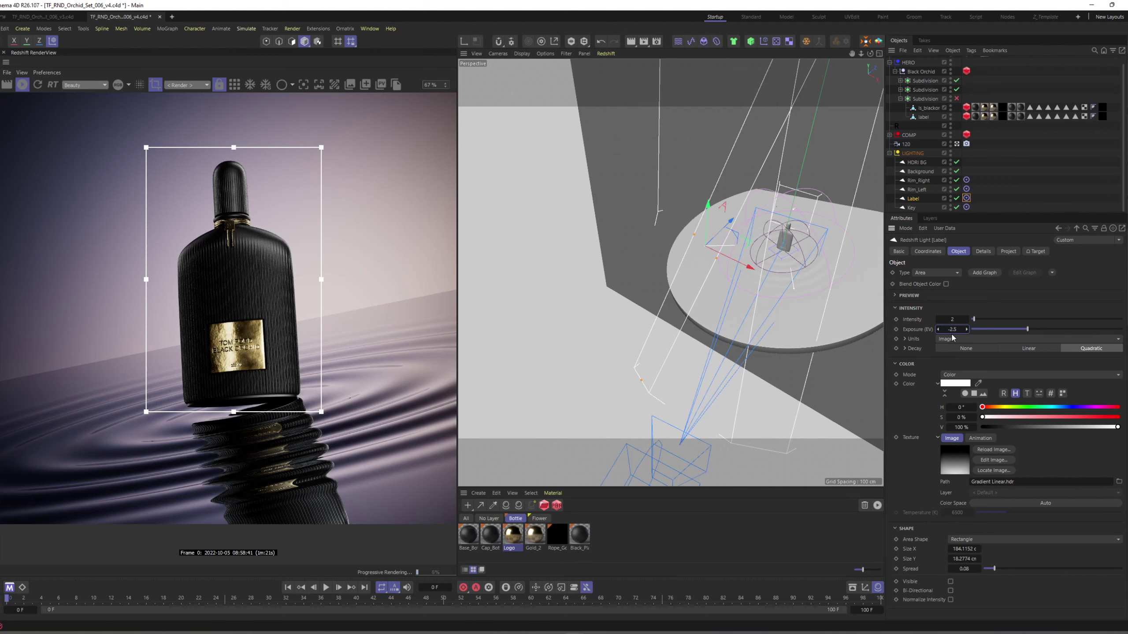
# Step: Inspect the nameplate up close in the render and reopen the Logo material's shader graph
pyautogui.scroll(3, 260, 332)
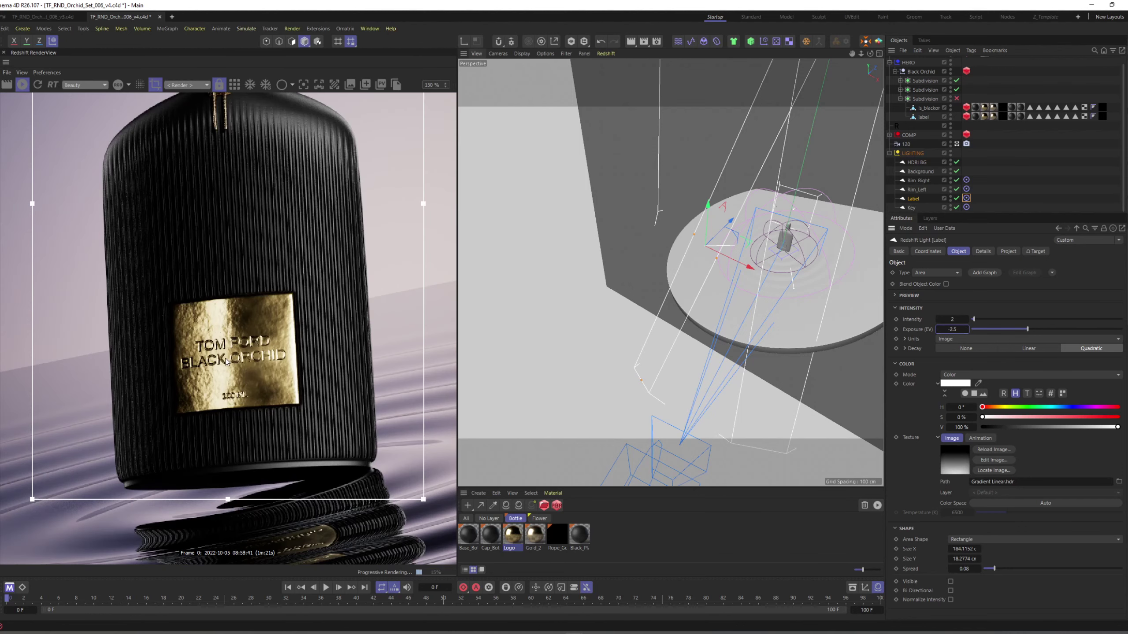
pyautogui.moveTo(243, 371); pyautogui.dragTo(235, 381, button='middle')
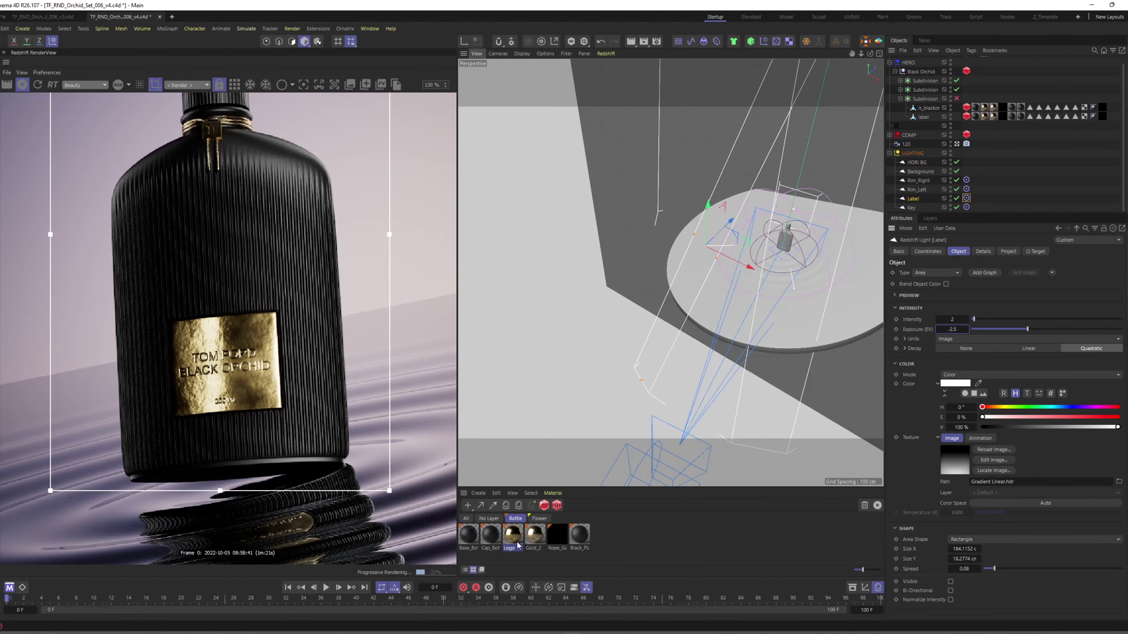
pyautogui.doubleClick(512, 535)
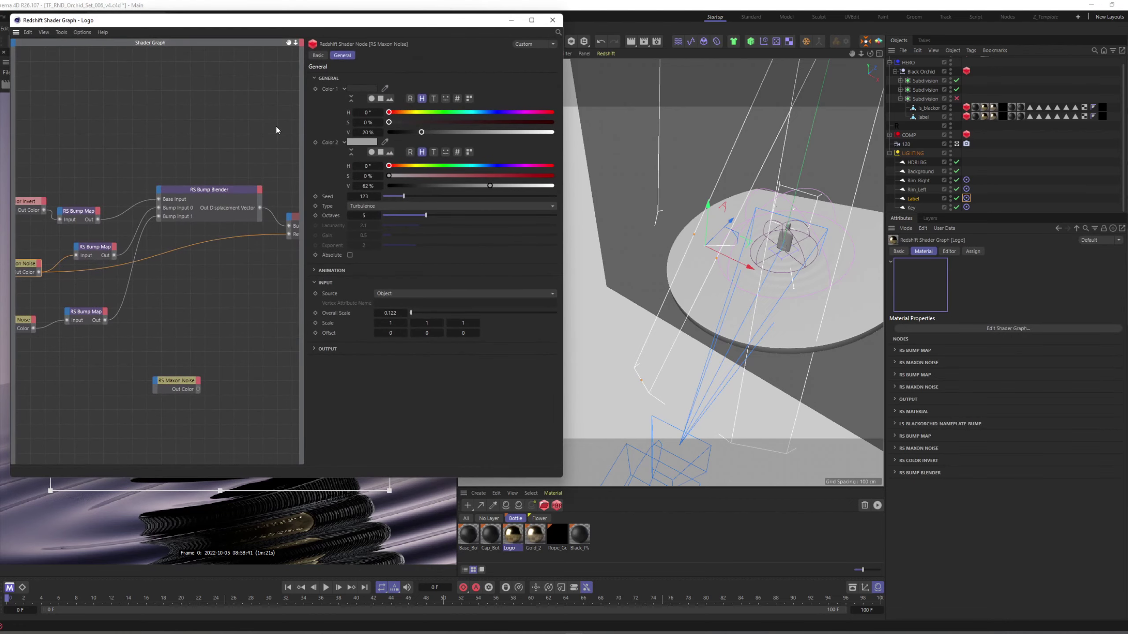
# Step: Set the Height Scale of the bump map feeding the Bump Blender's Bump Input 1 to 0.03
pyautogui.moveTo(267, 24); pyautogui.dragTo(686, 35)
pyautogui.click(505, 322)
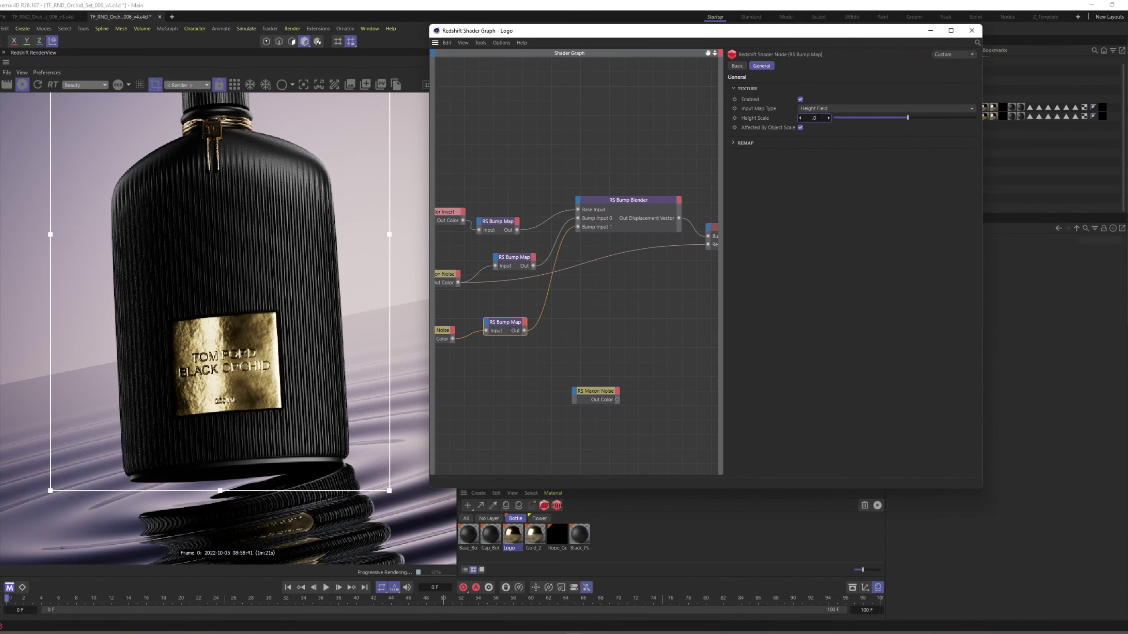
pyautogui.press('Return')
pyautogui.moveTo(643, 283); pyautogui.dragTo(660, 281, button='middle')
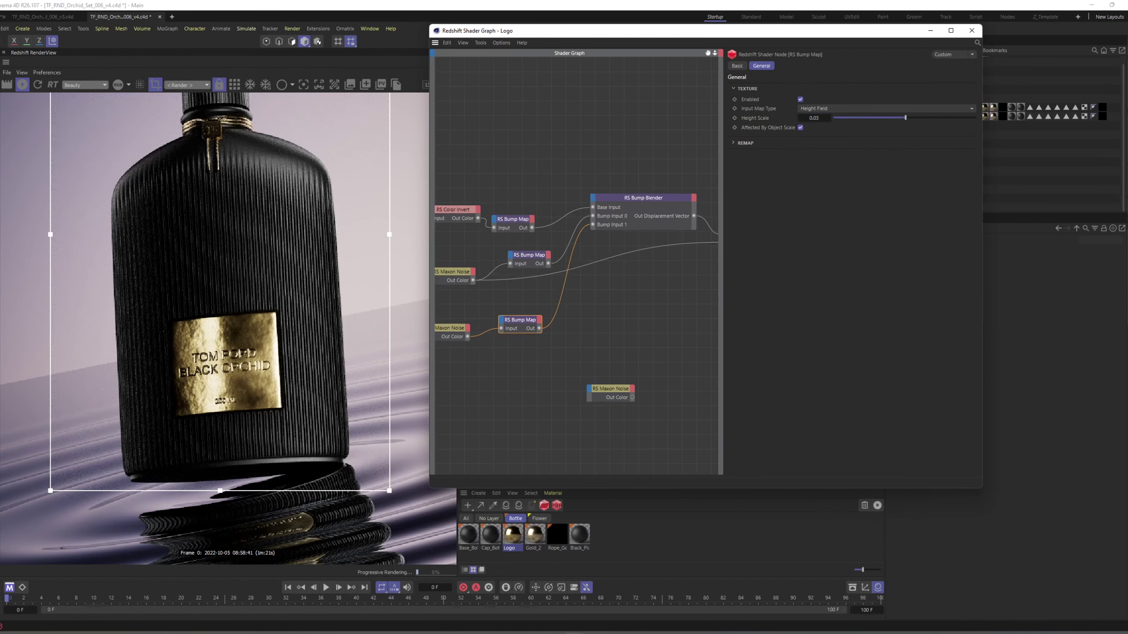
# Step: Set the Bump Input 0 bump map's Height Scale to 0.05 and its Maxon Noise's Overall Scale to 0.185, and close the shader graph
pyautogui.click(532, 261)
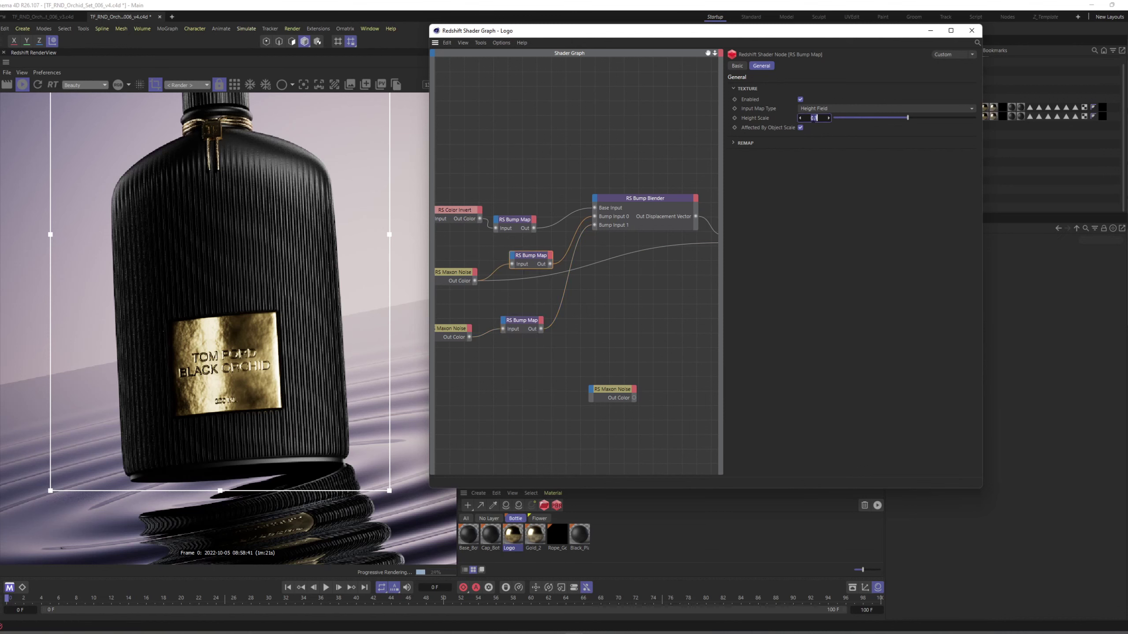
pyautogui.press('Return')
pyautogui.scroll(-2, 251, 329)
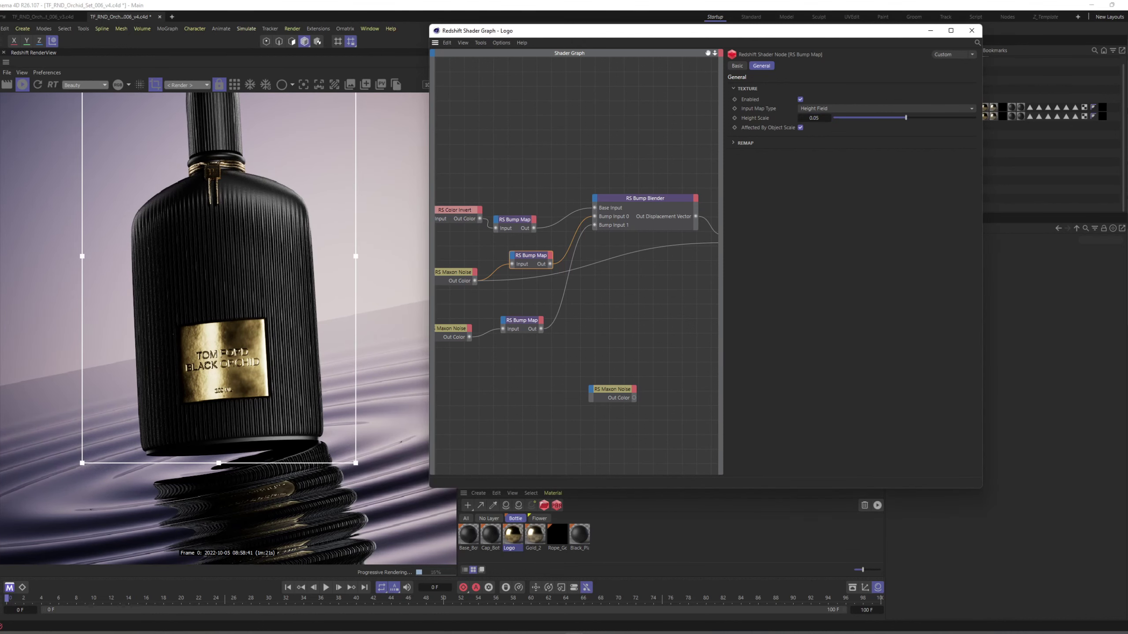
pyautogui.click(458, 275)
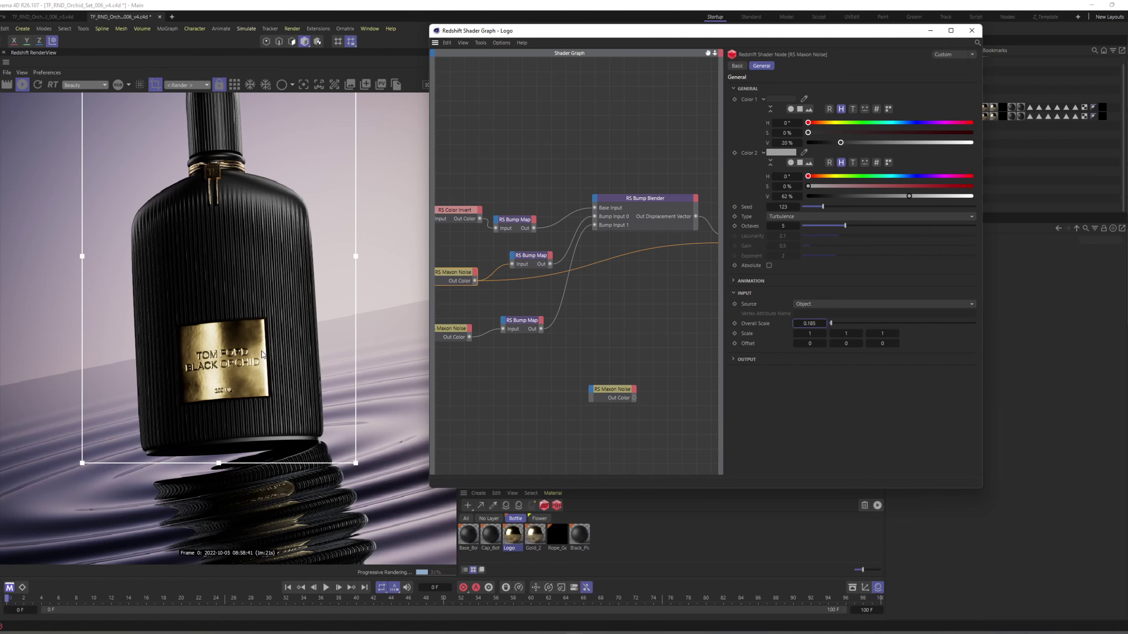
pyautogui.click(971, 30)
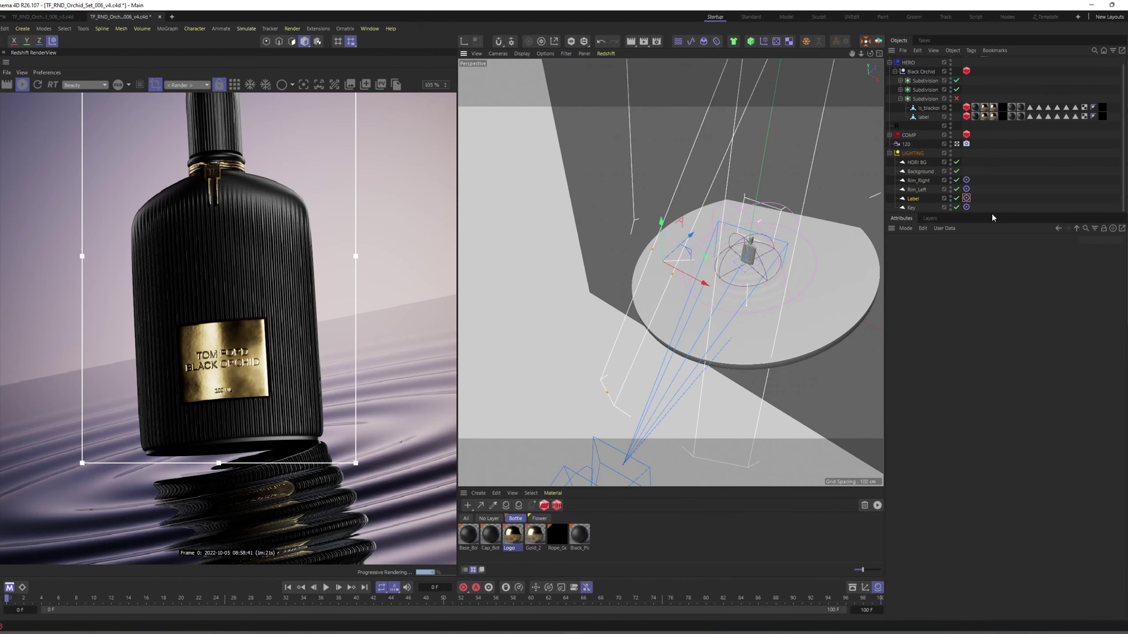
# Step: Replace Black Orchid in the Key light's include list with is_blackorchid_parfum, Subdivision Surface and Subdivision Surface.1
pyautogui.moveTo(991, 227); pyautogui.dragTo(991, 281)
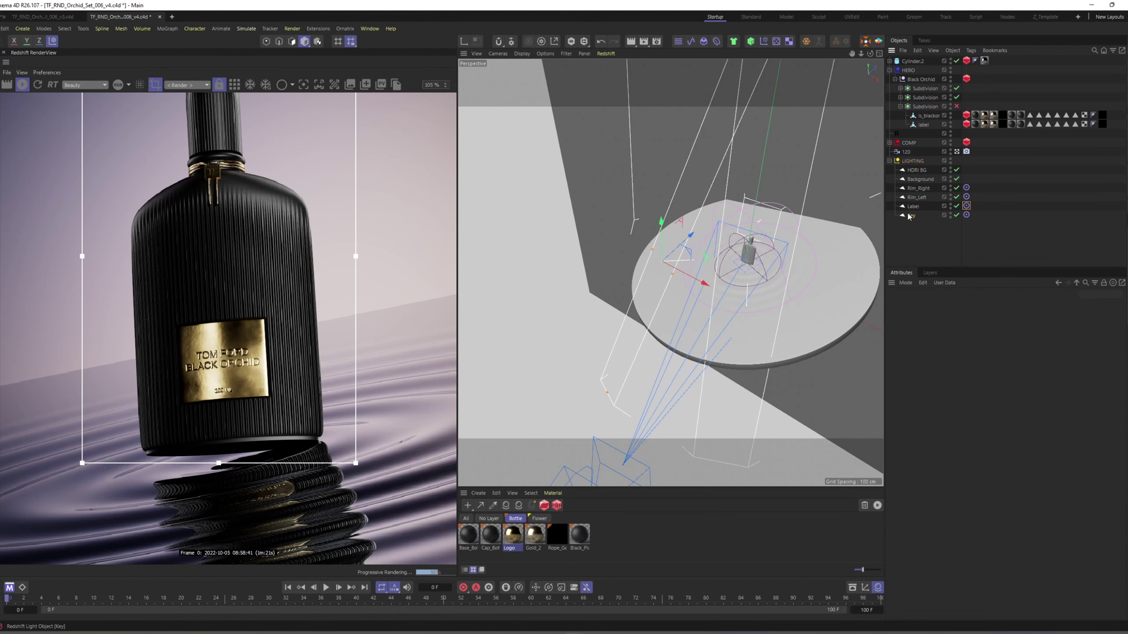
pyautogui.click(909, 216)
pyautogui.click(1008, 306)
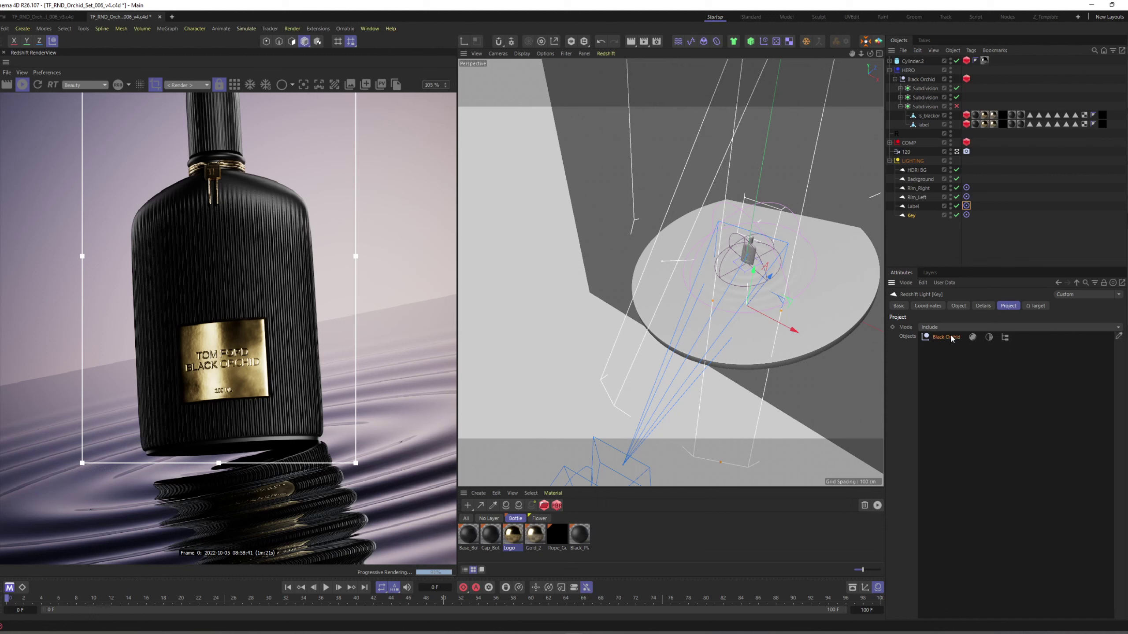
pyautogui.press('Delete')
pyautogui.click(1118, 336)
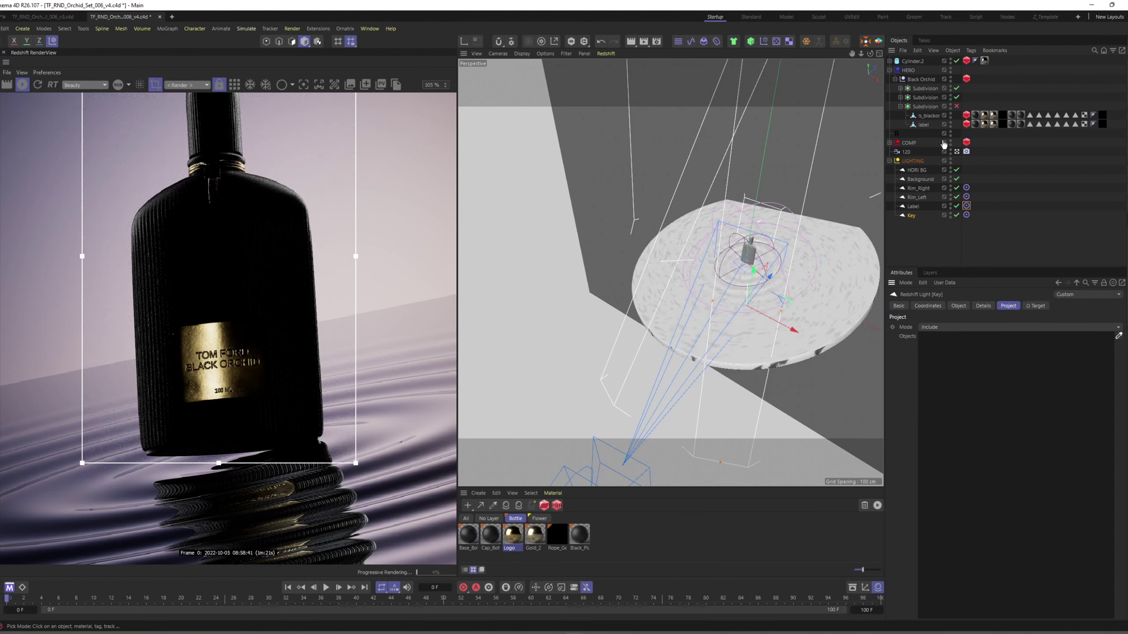
pyautogui.click(930, 118)
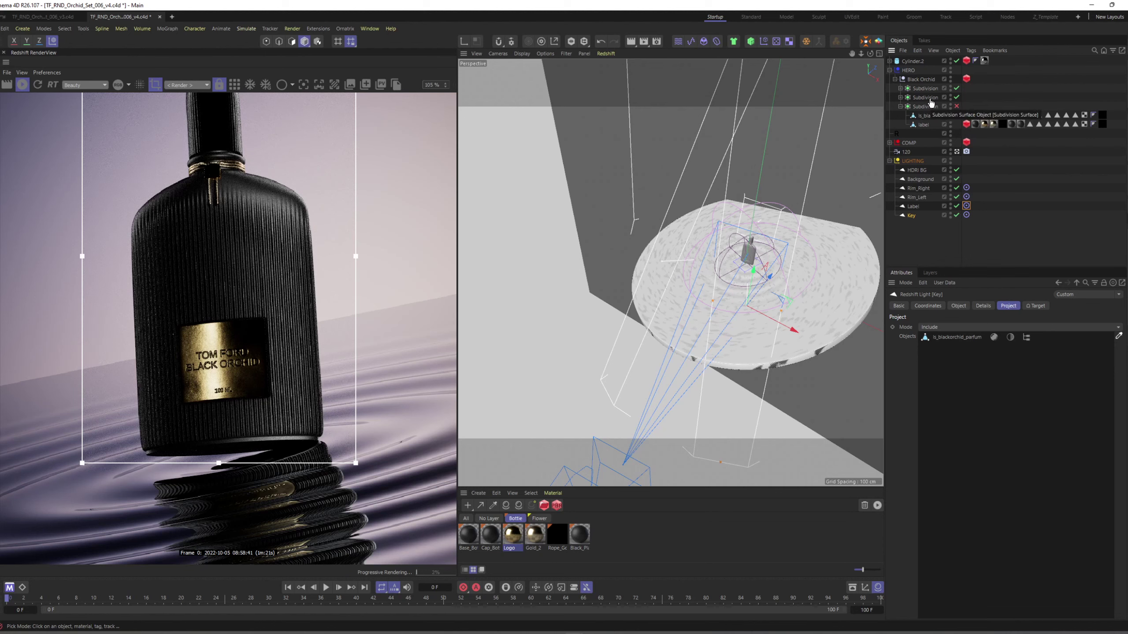
pyautogui.click(932, 98)
pyautogui.click(932, 90)
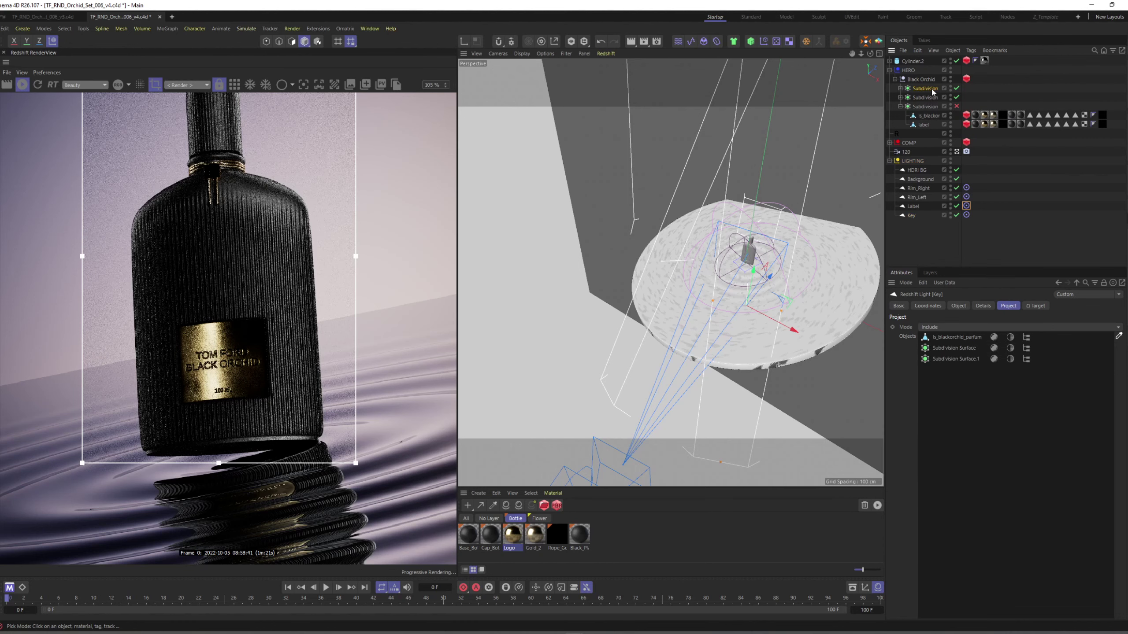
# Step: Move the is_blackorchid_parfum and label meshes out of the disabled Subdivision Surface, directly under Black Orchid
pyautogui.click(924, 125)
pyautogui.keyDown('shift'); pyautogui.click(928, 116); pyautogui.keyUp('shift')
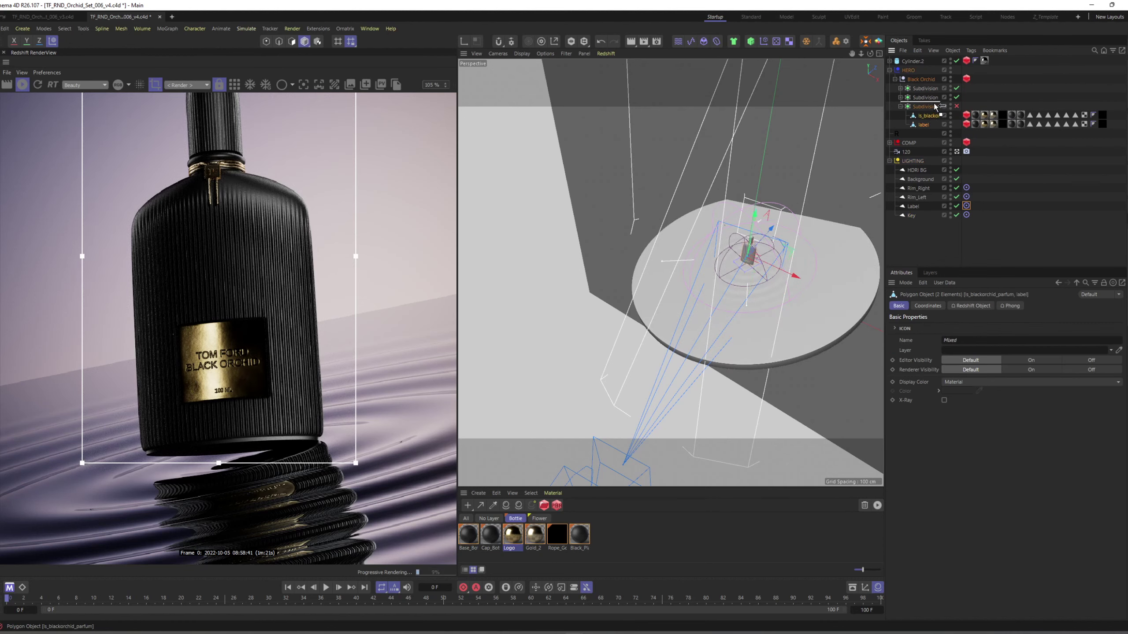
pyautogui.moveTo(935, 106); pyautogui.dragTo(933, 104)
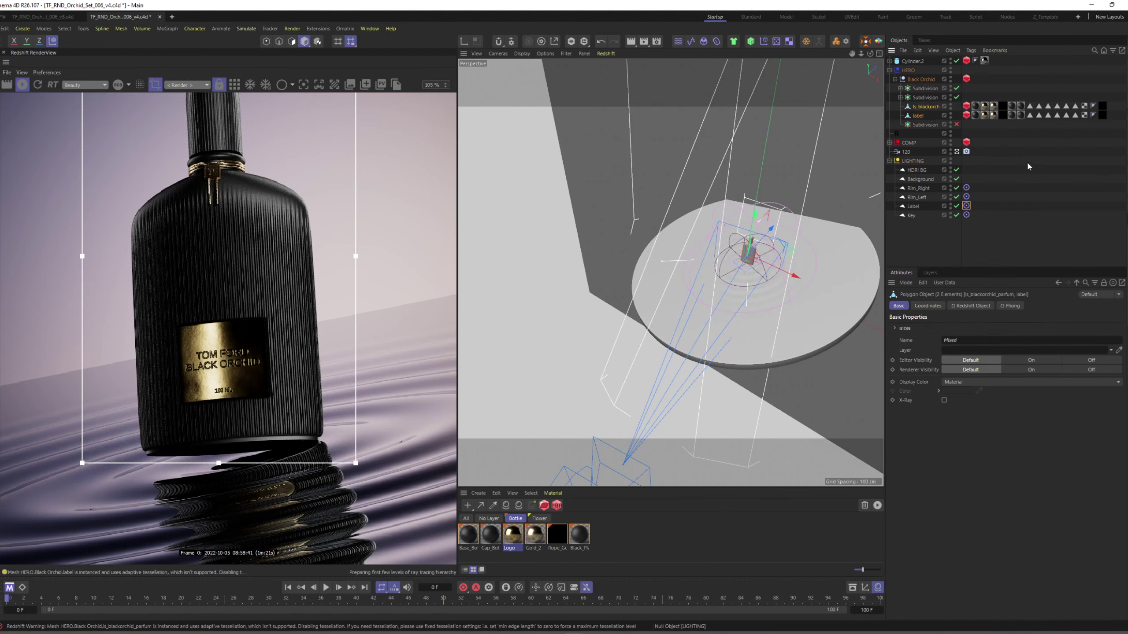
# Step: Duplicate the Label light and move the copy across to the opposite side of the bottle
pyautogui.click(920, 117)
pyautogui.keyDown('ctrl'); pyautogui.moveTo(917, 210); pyautogui.dragTo(917, 211); pyautogui.keyUp('ctrl')
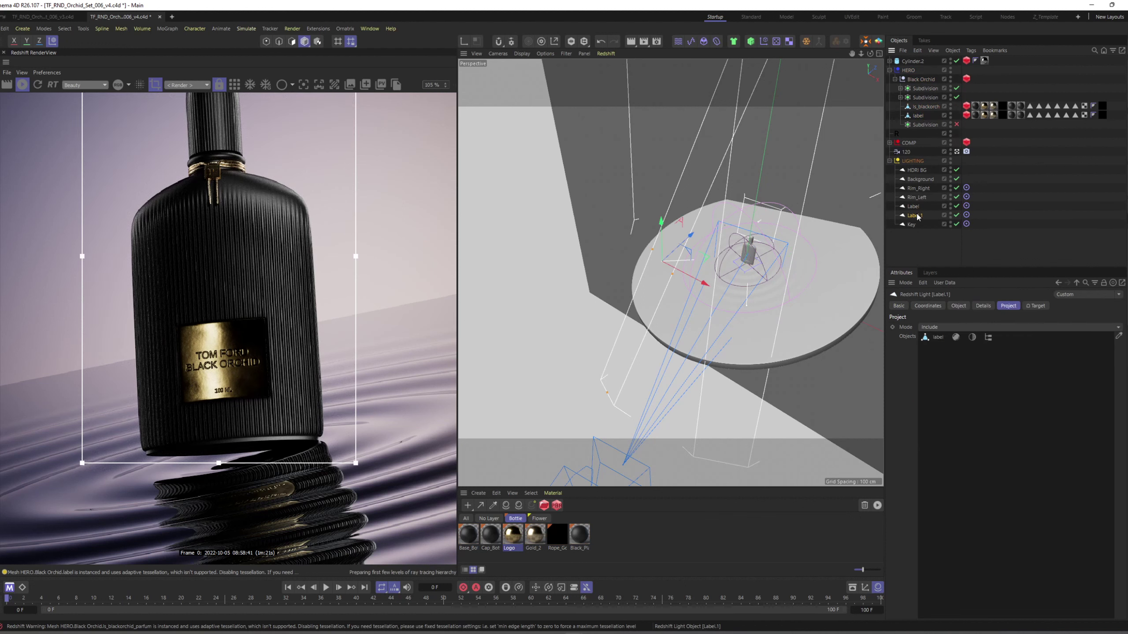
pyautogui.moveTo(700, 266)
pyautogui.mouseDown()
pyautogui.moveTo(849, 282)
pyautogui.moveTo(694, 328)
pyautogui.mouseUp()
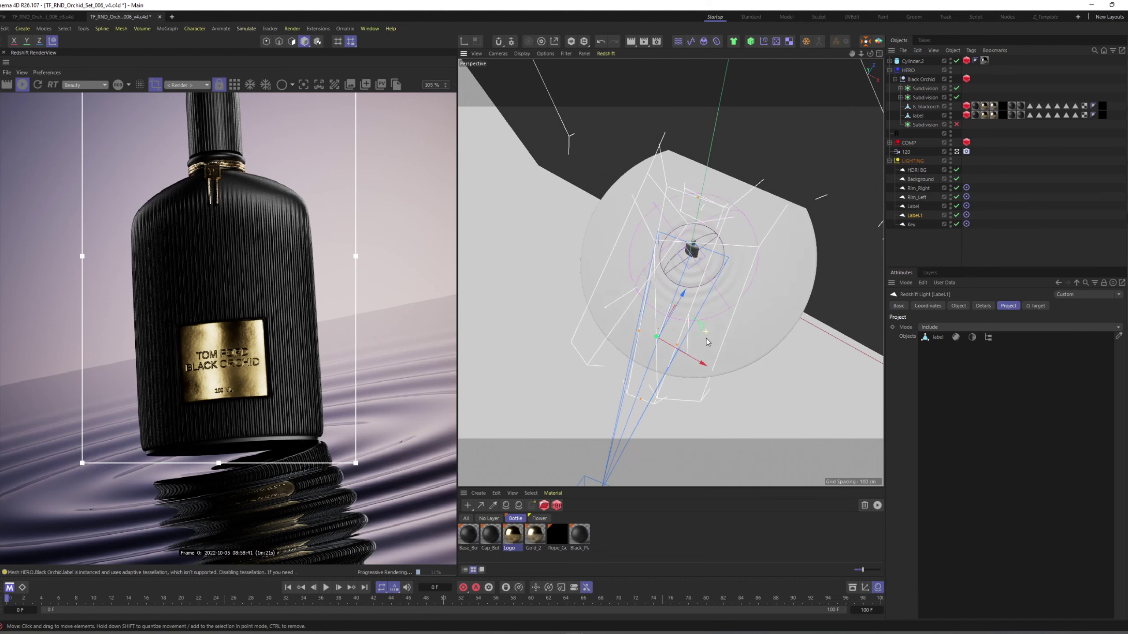
pyautogui.moveTo(700, 330); pyautogui.dragTo(795, 325)
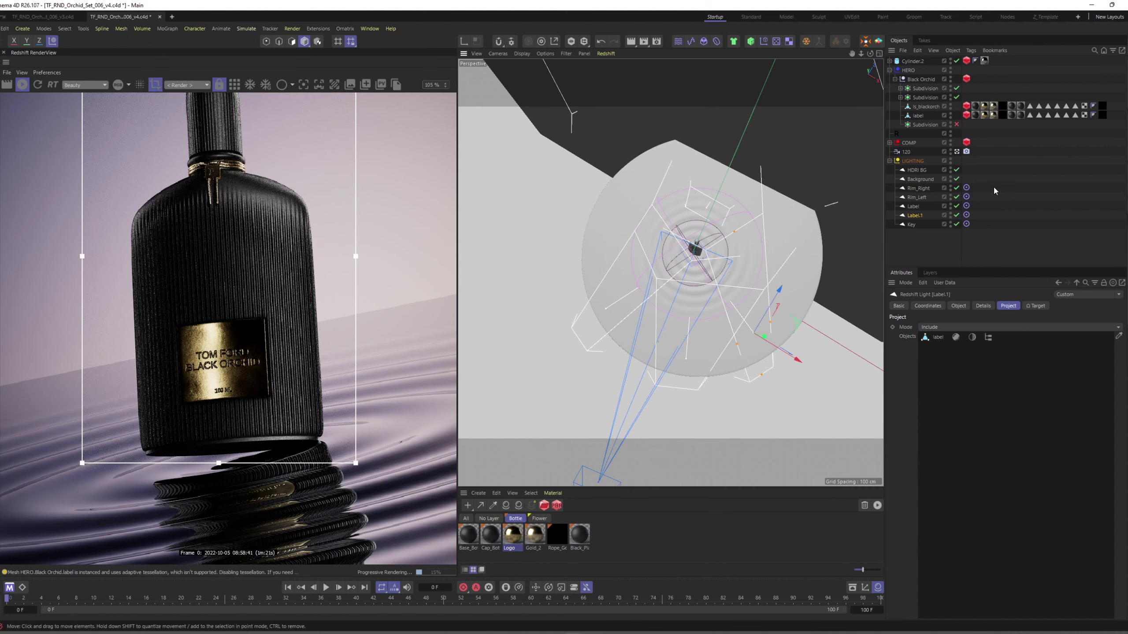
# Step: Try a Spread of 0.753 on the duplicated Label light and undo the change
pyautogui.click(958, 306)
pyautogui.scroll(-2, 930, 470)
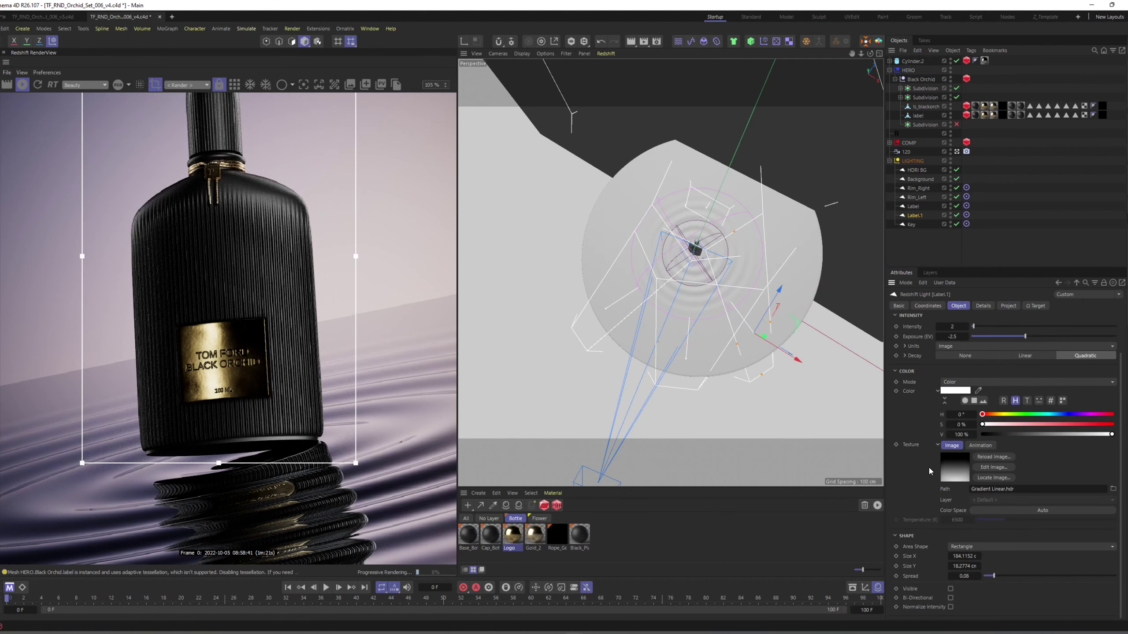
pyautogui.moveTo(1017, 579); pyautogui.dragTo(1072, 573)
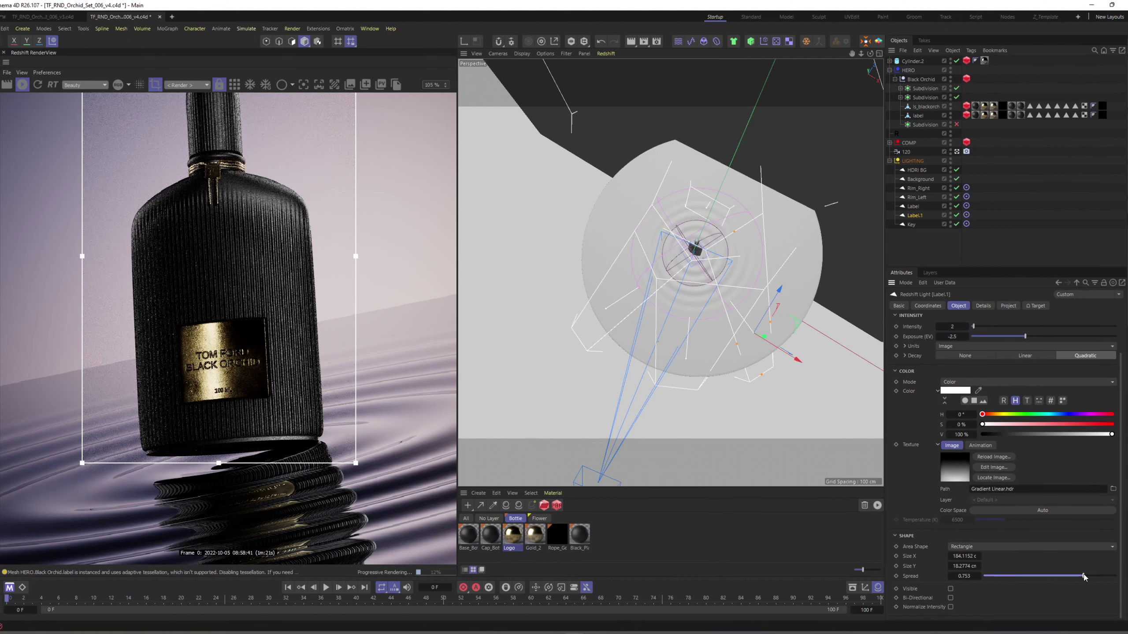
pyautogui.keyDown('alt'); pyautogui.moveTo(799, 393); pyautogui.dragTo(696, 333); pyautogui.keyUp('alt')
pyautogui.hotkey('ctrl', 'z')
pyautogui.hotkey('ctrl', 'z')
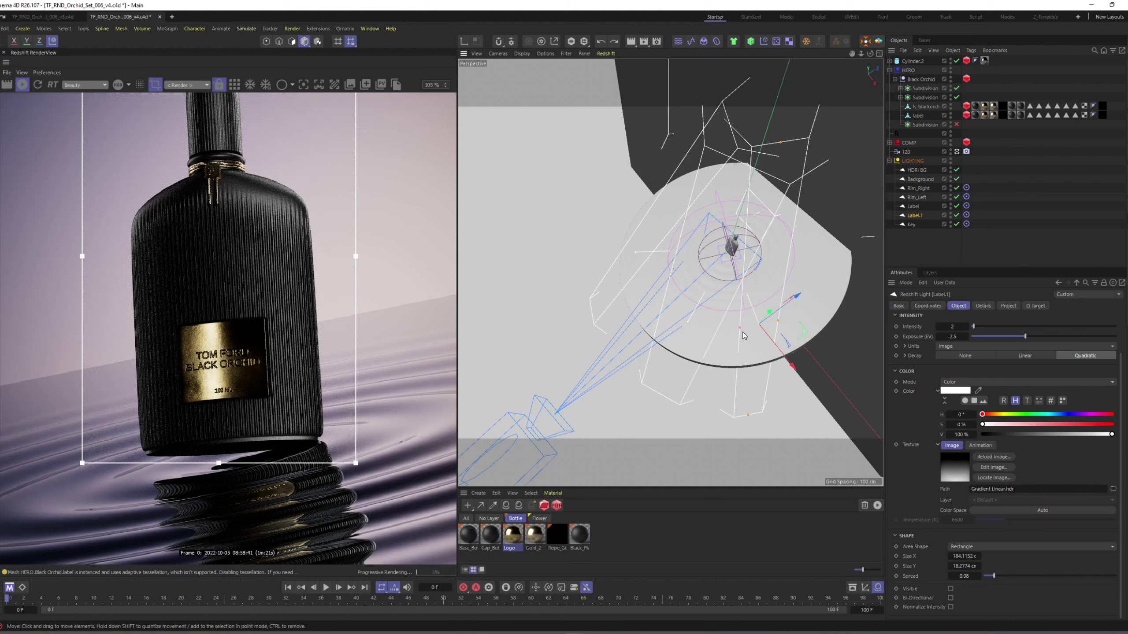
# Step: Reposition the duplicated Label light close in front of the bottle, toggling the transform axes' coordinate system
pyautogui.moveTo(744, 302)
pyautogui.keyDown('alt'); pyautogui.mouseDown()
pyautogui.moveTo(755, 292)
pyautogui.moveTo(770, 312)
pyautogui.moveTo(753, 318)
pyautogui.mouseUp(); pyautogui.keyUp('alt')
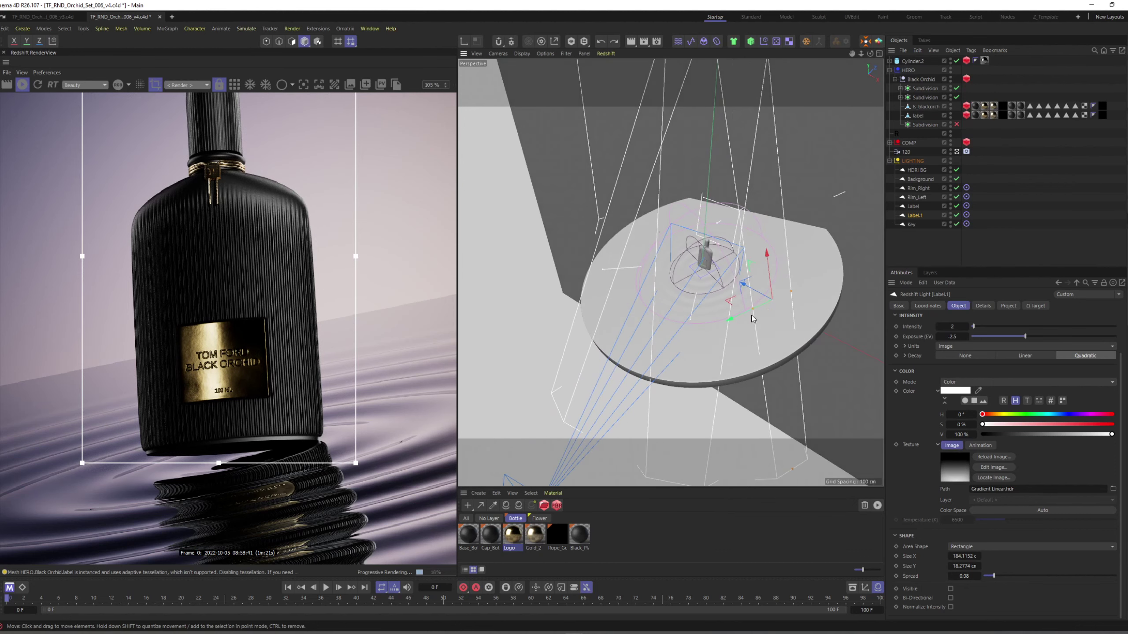
pyautogui.keyDown('alt'); pyautogui.moveTo(751, 316); pyautogui.dragTo(776, 310, button='right'); pyautogui.keyUp('alt')
pyautogui.moveTo(773, 291); pyautogui.dragTo(626, 309)
pyautogui.keyDown('alt'); pyautogui.moveTo(678, 306); pyautogui.dragTo(754, 346, button='middle'); pyautogui.keyUp('alt')
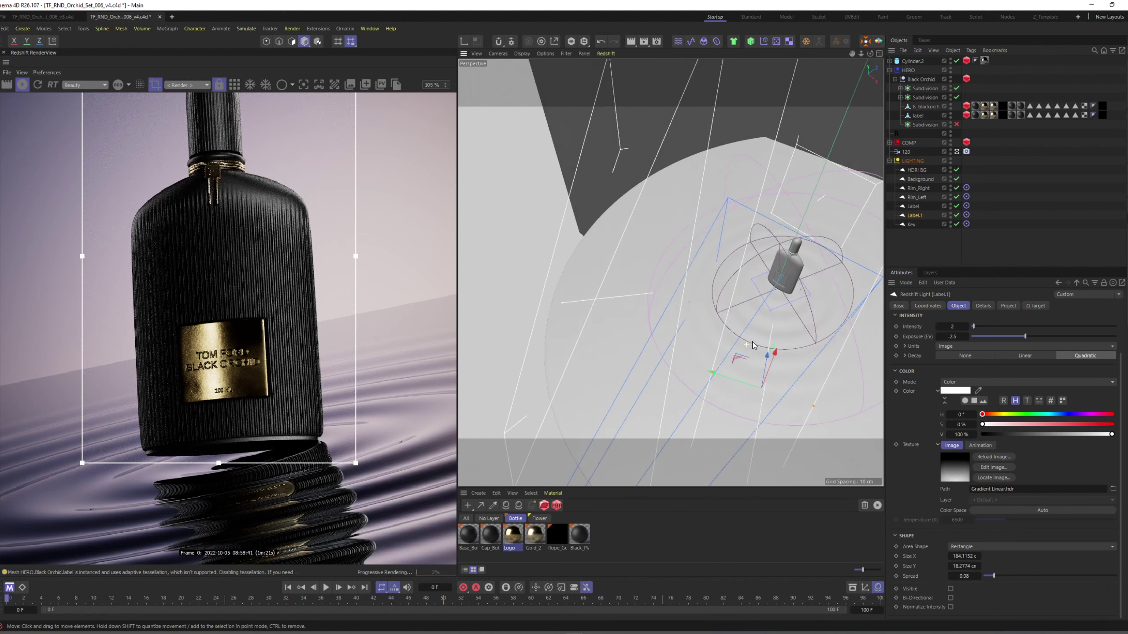
pyautogui.keyDown('alt'); pyautogui.moveTo(754, 346); pyautogui.dragTo(763, 345); pyautogui.keyUp('alt')
pyautogui.press('w')
pyautogui.moveTo(786, 400); pyautogui.dragTo(736, 383)
pyautogui.moveTo(738, 382); pyautogui.dragTo(743, 383)
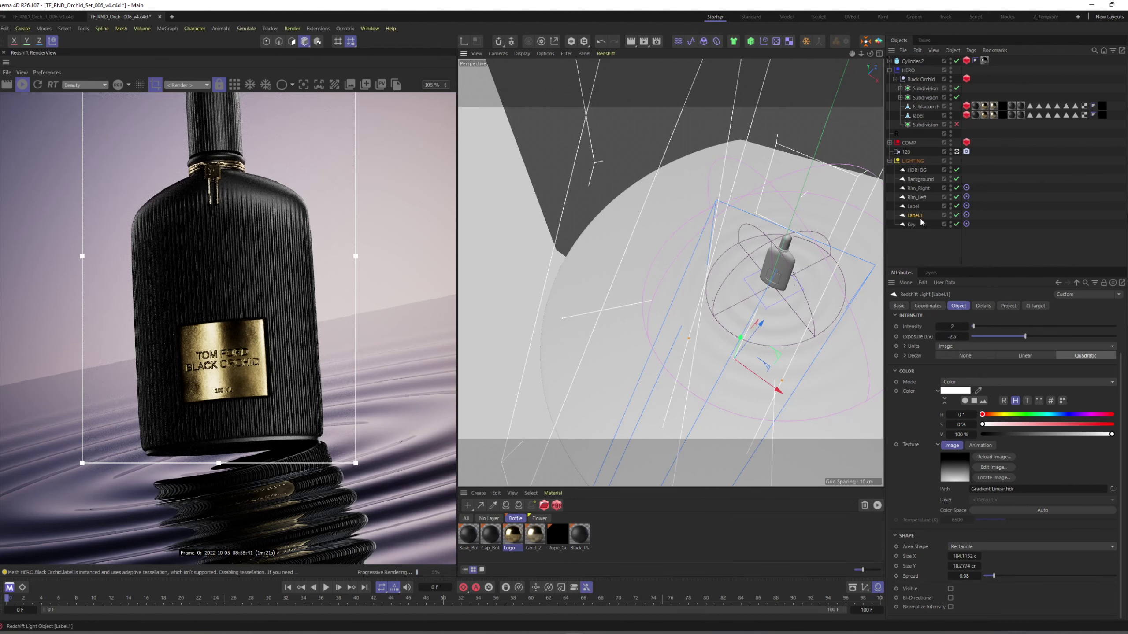
# Step: Set the original Label light's Exposure to -3 and deselect the light
pyautogui.click(1009, 306)
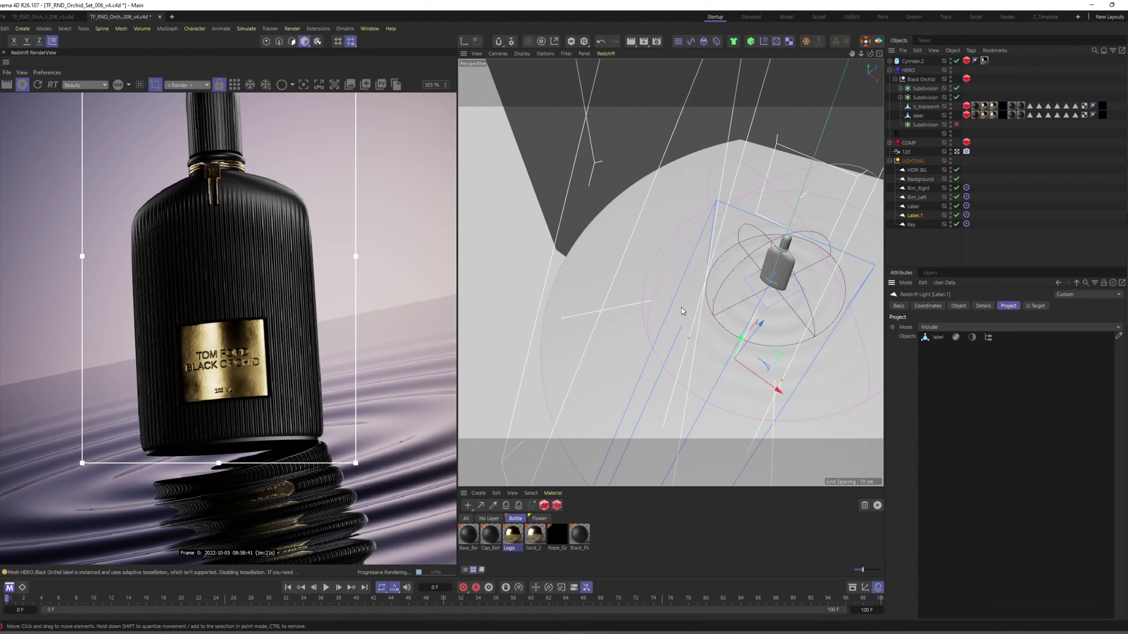
pyautogui.scroll(-3, 300, 286)
pyautogui.scroll(-3, 248, 231)
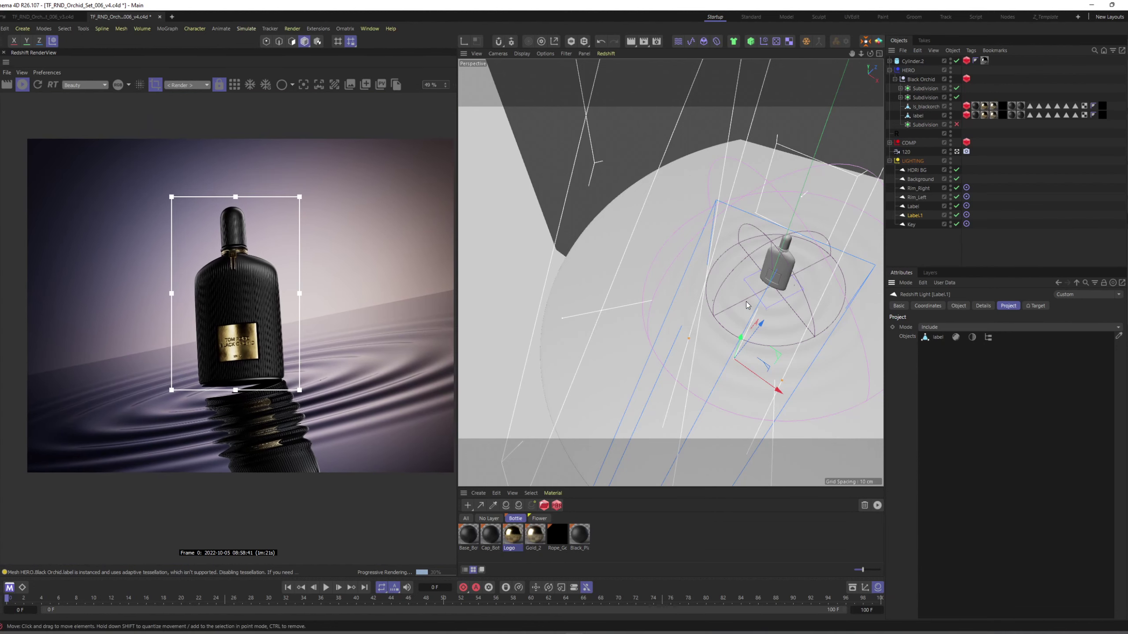
pyautogui.click(913, 206)
pyautogui.click(958, 306)
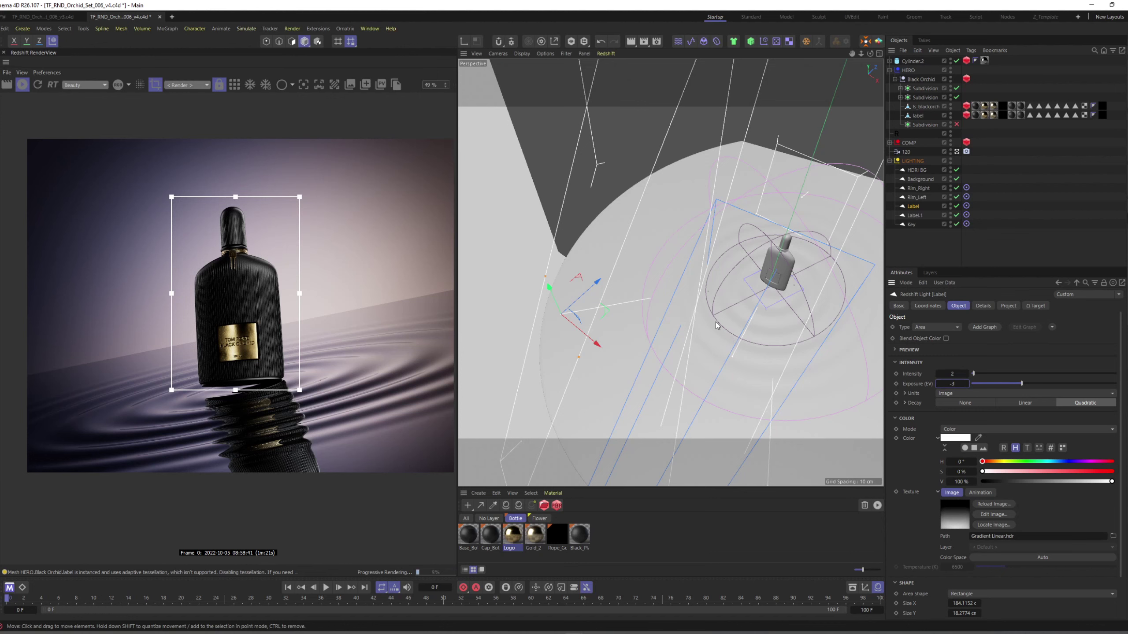
pyautogui.moveTo(252, 297); pyautogui.dragTo(223, 312, button='middle')
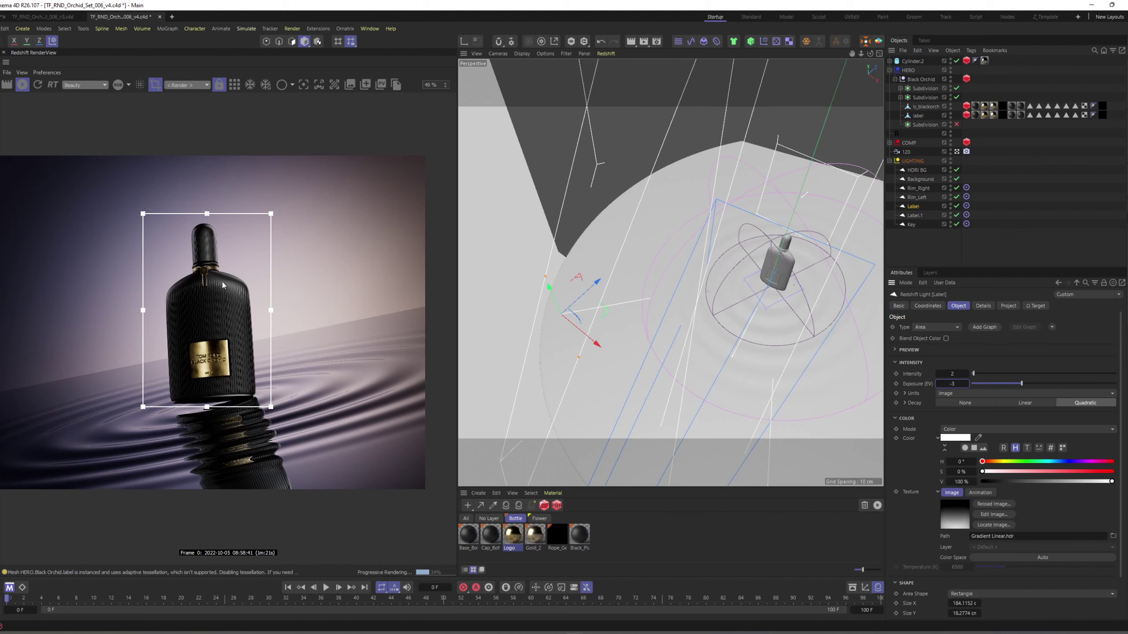
pyautogui.click(933, 244)
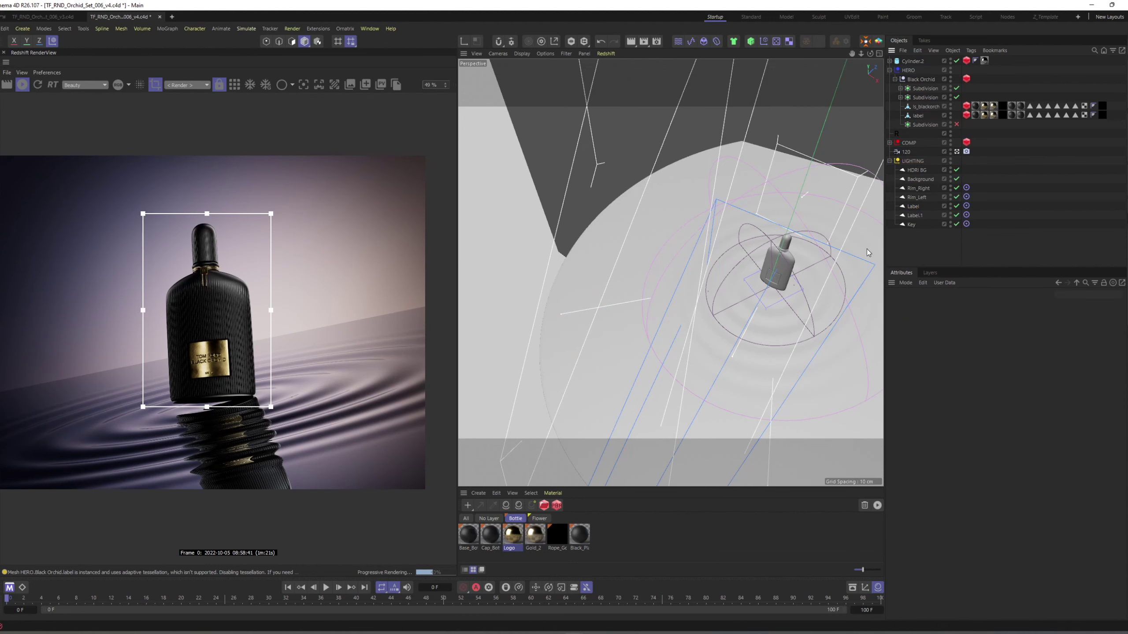
# Step: Inspect the bottle's neck and nameplate in the render and save the project
pyautogui.scroll(5, 794, 249)
pyautogui.scroll(5, 189, 265)
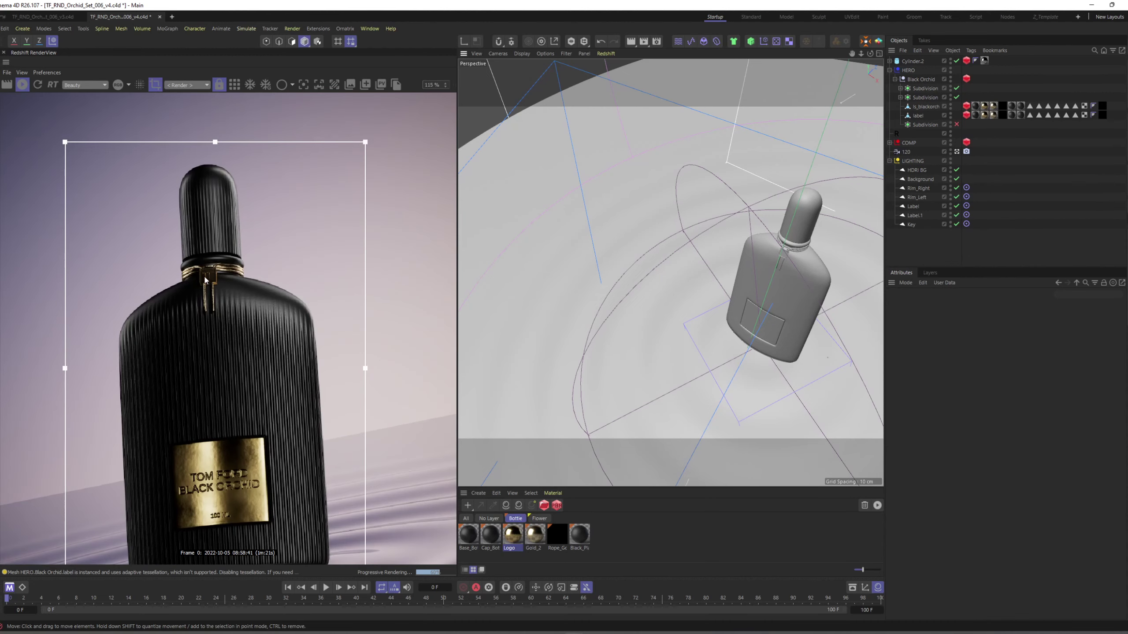
pyautogui.scroll(-5, 205, 301)
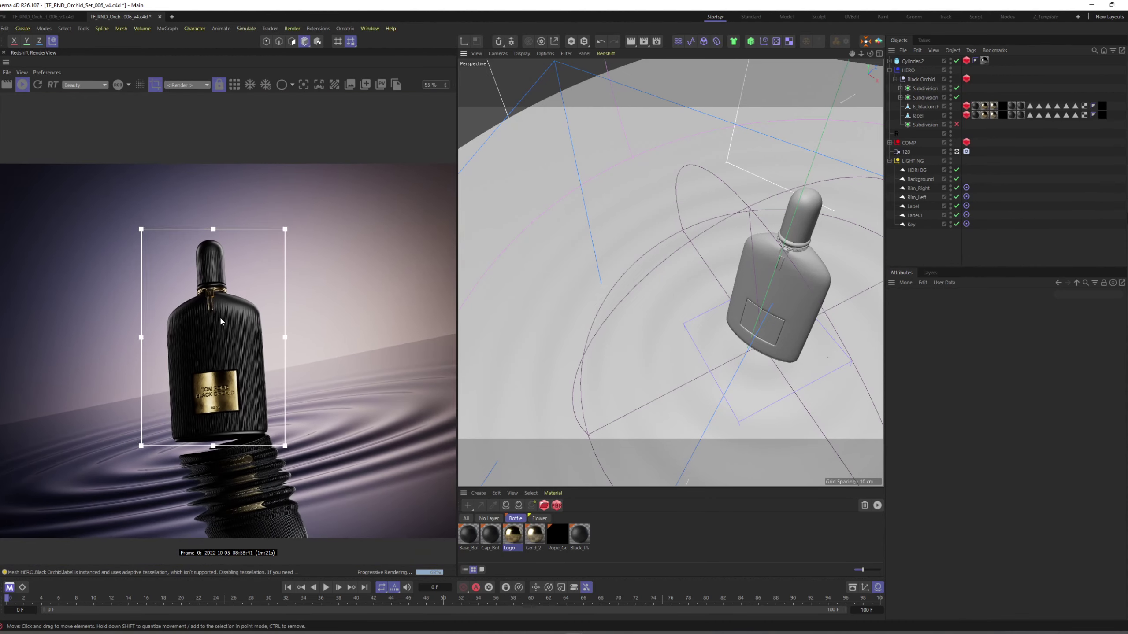
pyautogui.moveTo(220, 319); pyautogui.dragTo(219, 305, button='middle')
pyautogui.hotkey('ctrl', 's')
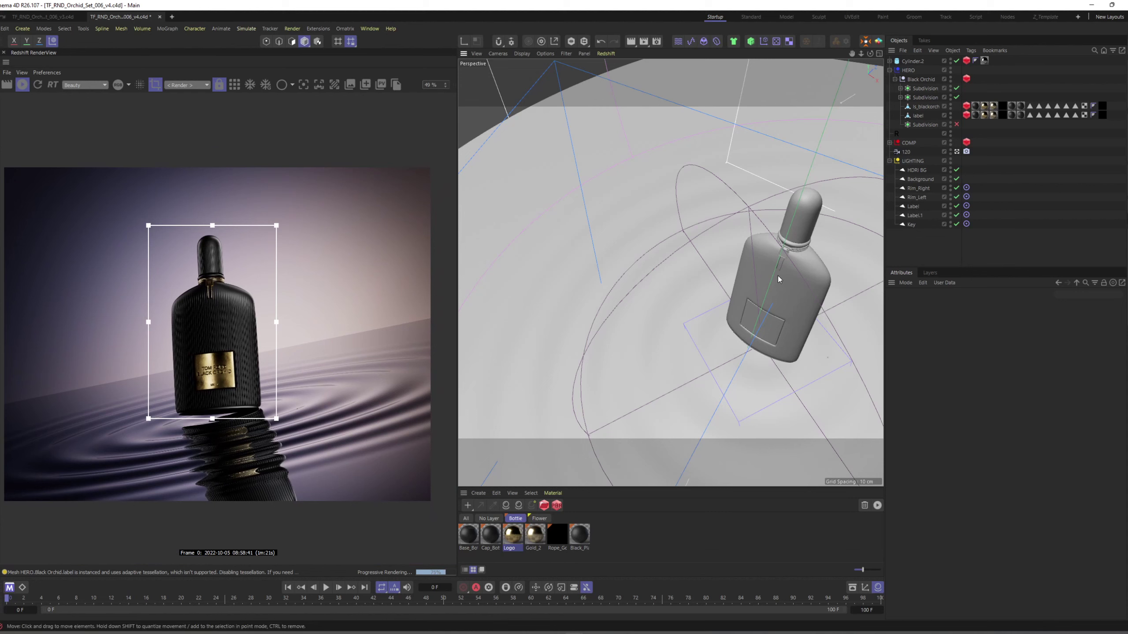
# Step: Duplicate the Label.1 light and rename the copy Label_Box
pyautogui.click(783, 258)
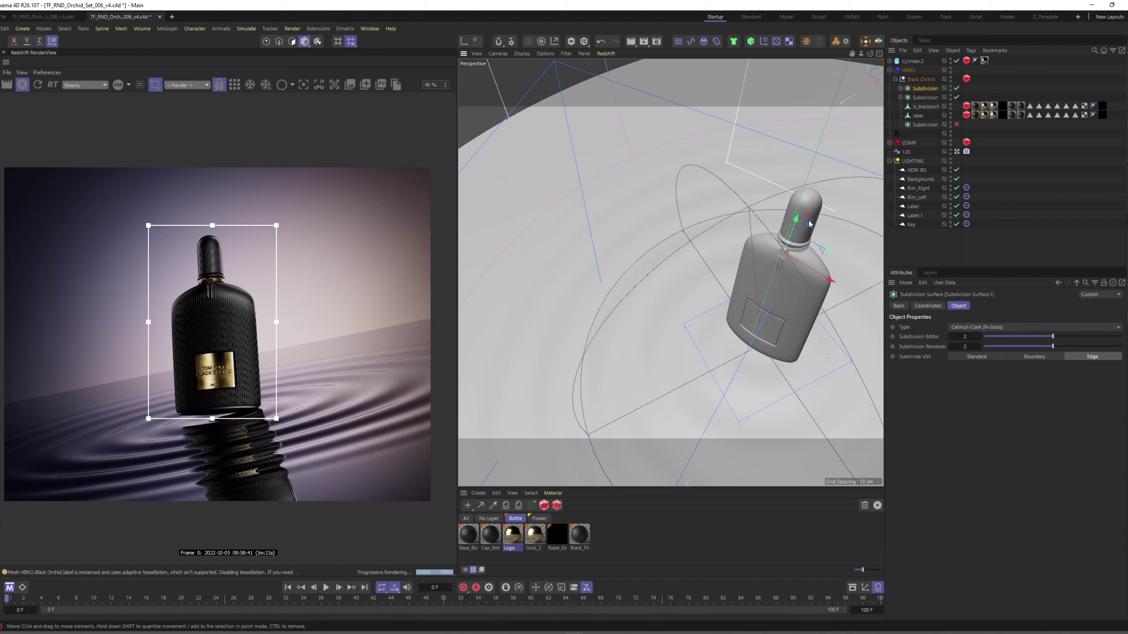
pyautogui.keyDown('alt'); pyautogui.moveTo(809, 223); pyautogui.dragTo(770, 197); pyautogui.keyUp('alt')
pyautogui.keyDown('alt'); pyautogui.moveTo(756, 171); pyautogui.dragTo(753, 266, button='middle'); pyautogui.keyUp('alt')
pyautogui.scroll(4, 750, 216)
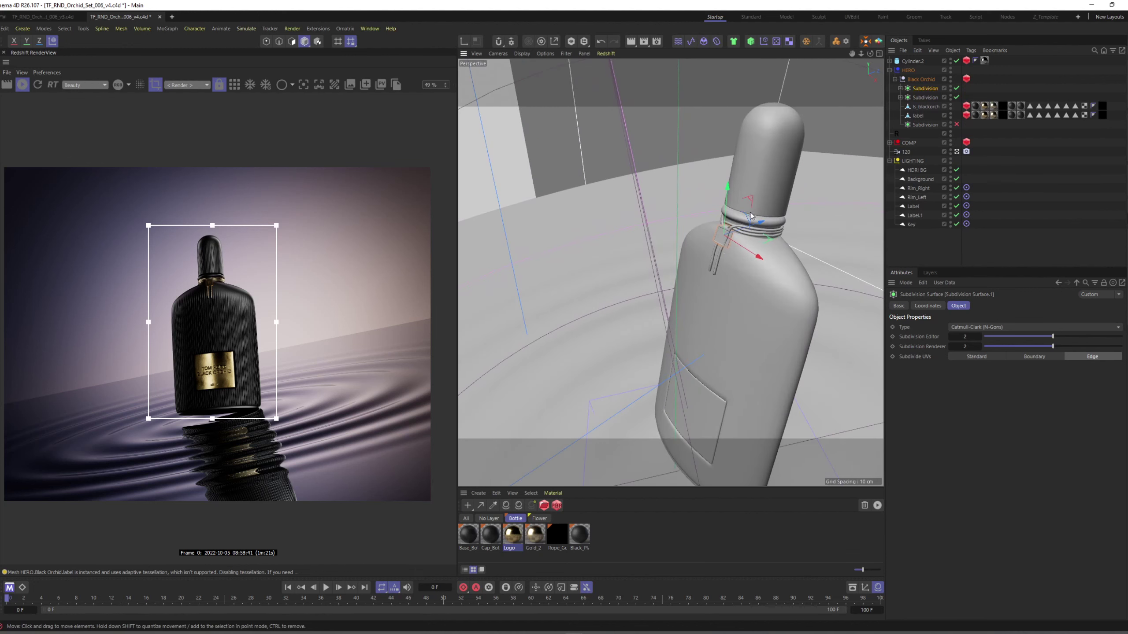
pyautogui.keyDown('ctrl'); pyautogui.moveTo(921, 225); pyautogui.dragTo(920, 225); pyautogui.keyUp('ctrl')
pyautogui.doubleClick(916, 224)
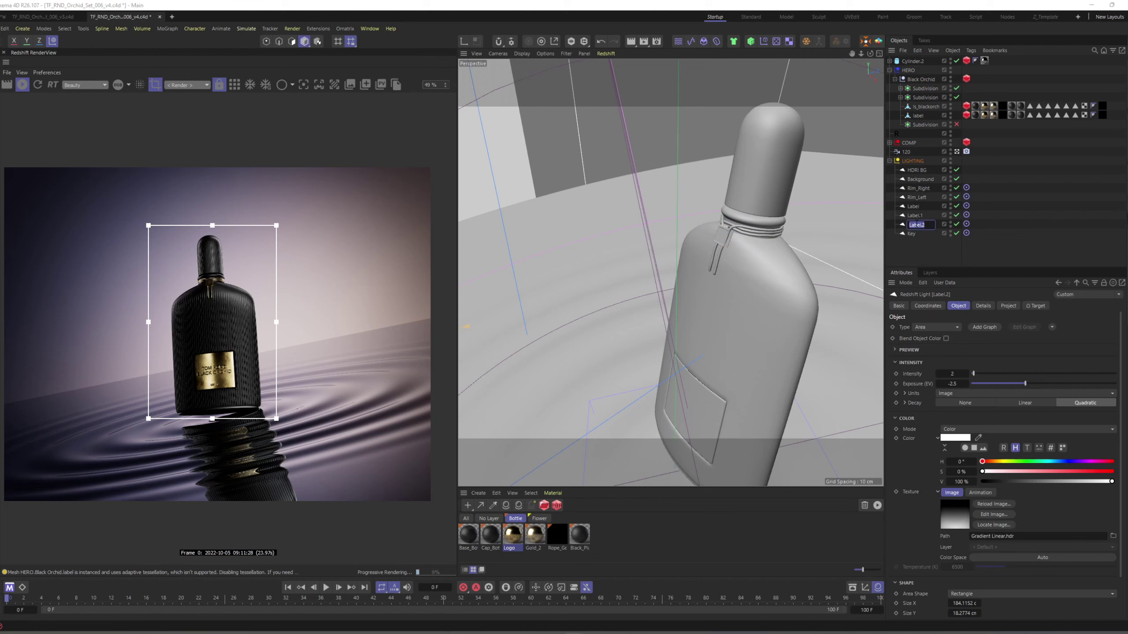
pyautogui.write('Label_Box')
pyautogui.press('Return')
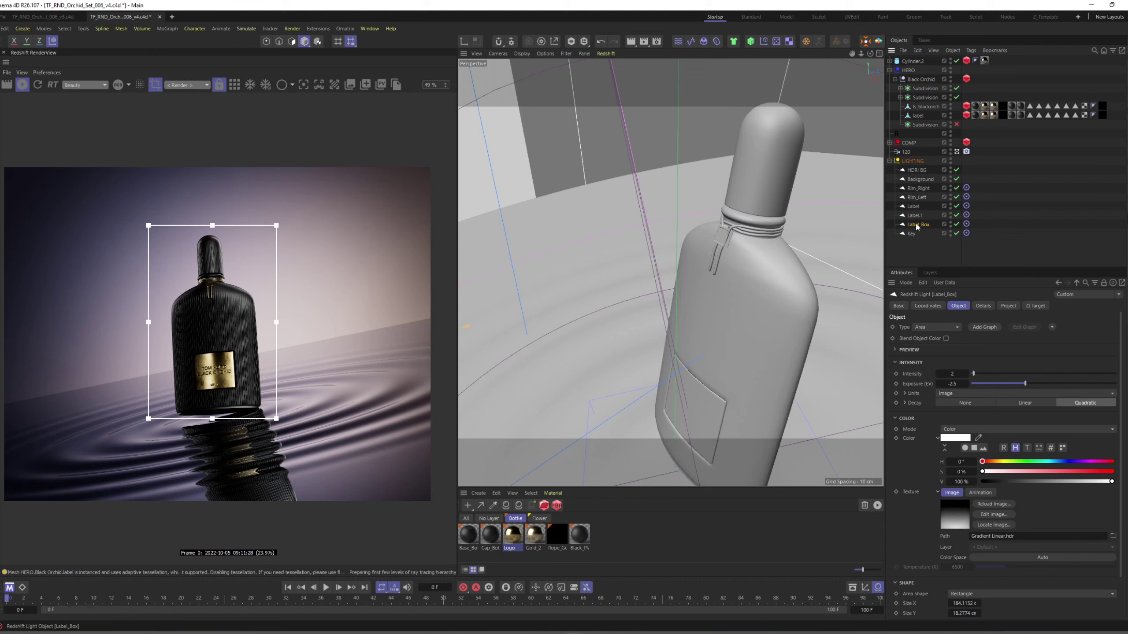
# Step: Add the first Subdivision object under Black Orchid to the Label_Box light's include list and rename that object Box
pyautogui.click(1008, 306)
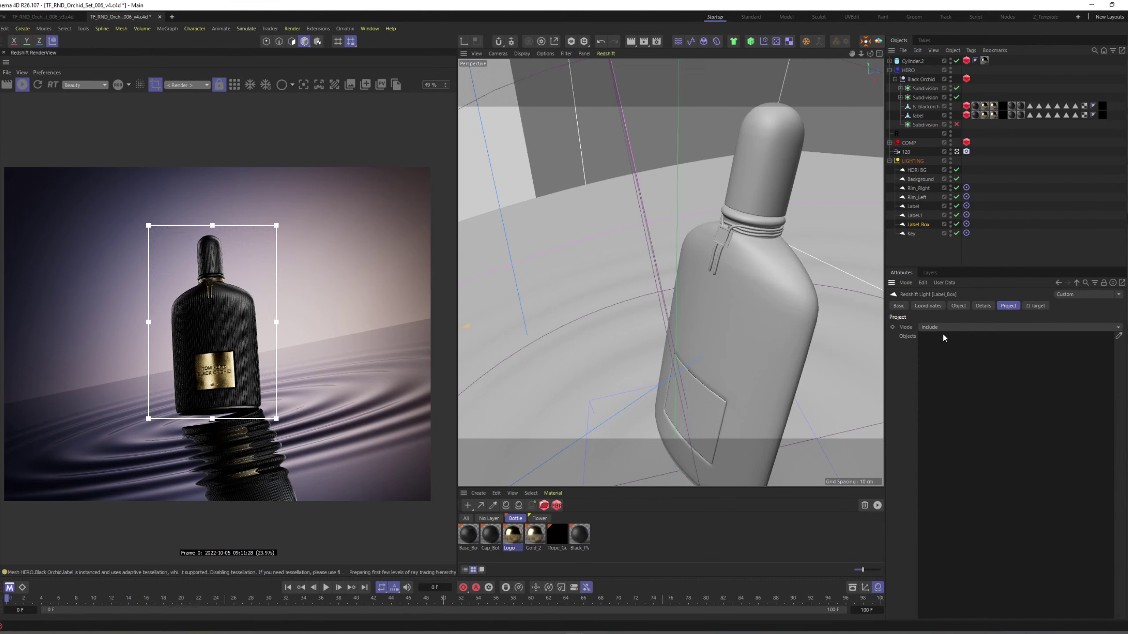
pyautogui.click(1118, 336)
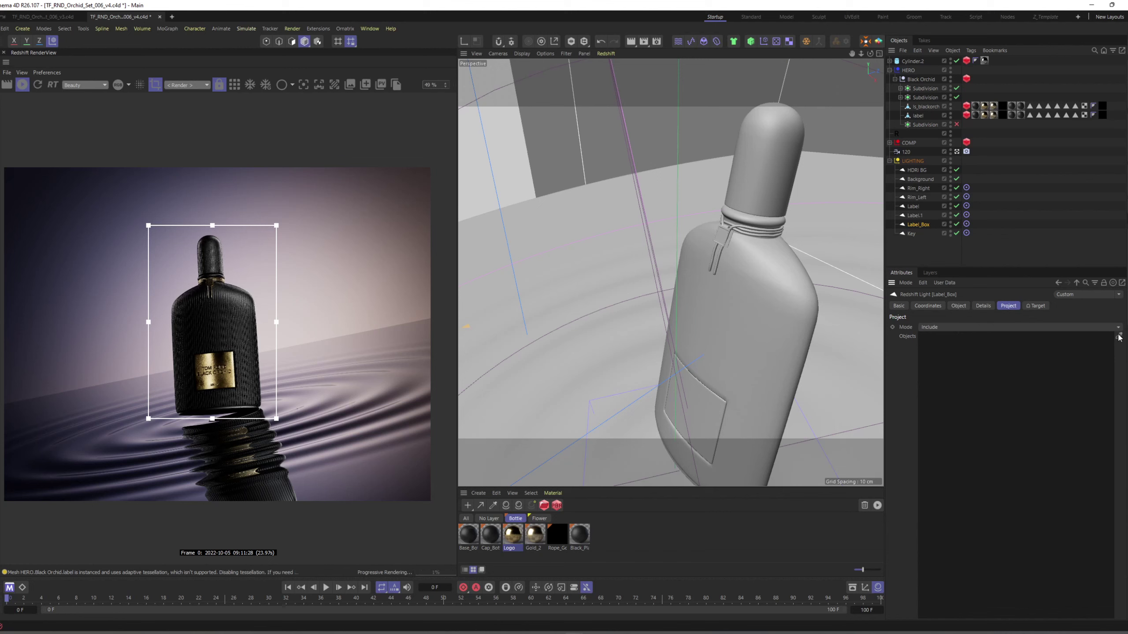
pyautogui.click(931, 90)
pyautogui.doubleClick(925, 89)
pyautogui.write('Box')
pyautogui.press('Return')
# Step: Rename the second Subdivision Surface under Black Orchid, which holds the bottle cap, as Cap
pyautogui.click(900, 98)
pyautogui.doubleClick(917, 98)
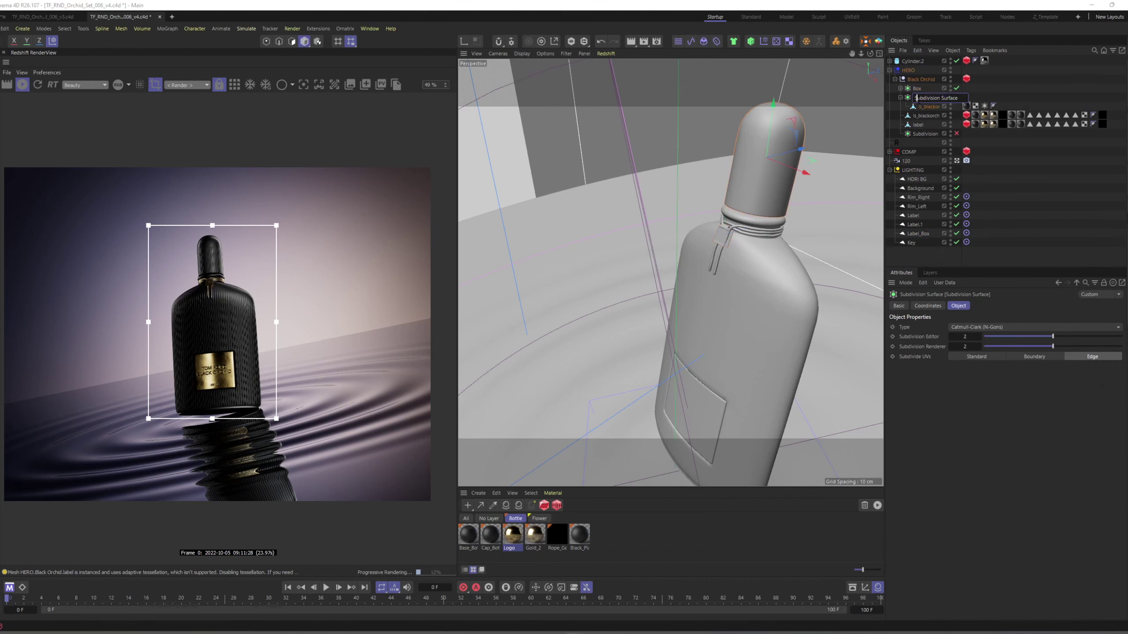
pyautogui.write('Cap')
pyautogui.press('Return')
pyautogui.click(900, 98)
# Step: Move the Label_Box light toward the bottle's neck and check the target object of its Target tag
pyautogui.click(966, 224)
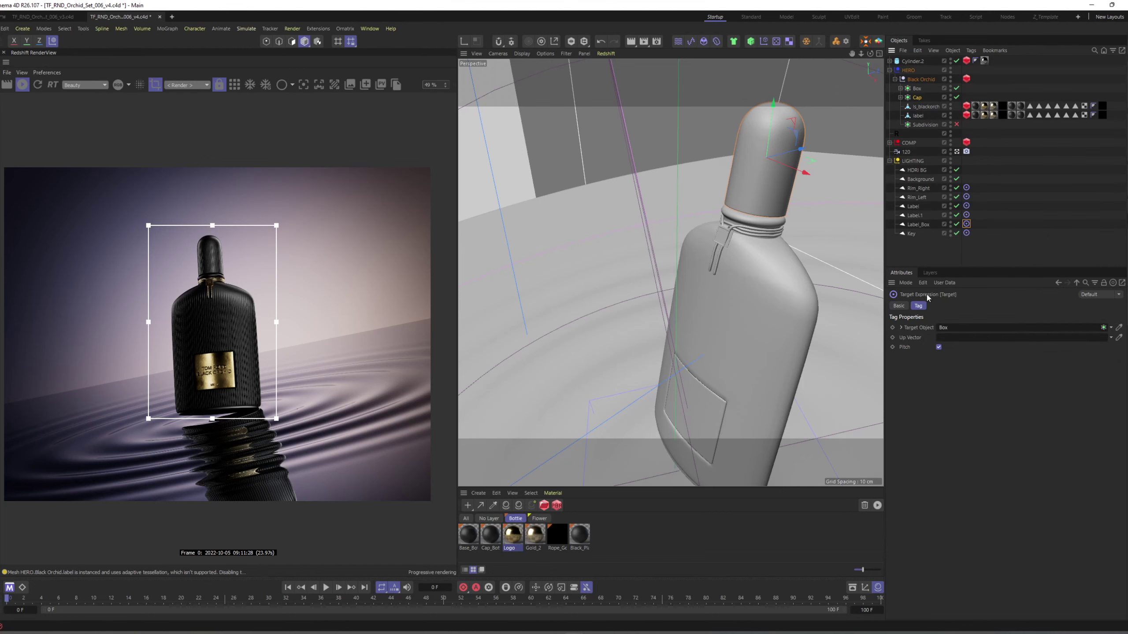
pyautogui.click(918, 224)
pyautogui.keyDown('alt'); pyautogui.moveTo(719, 284); pyautogui.dragTo(775, 290); pyautogui.keyUp('alt')
pyautogui.scroll(-8, 776, 289)
pyautogui.press('w')
pyautogui.moveTo(859, 379); pyautogui.dragTo(750, 276)
pyautogui.scroll(8, 732, 302)
pyautogui.click(916, 89)
pyautogui.click(966, 224)
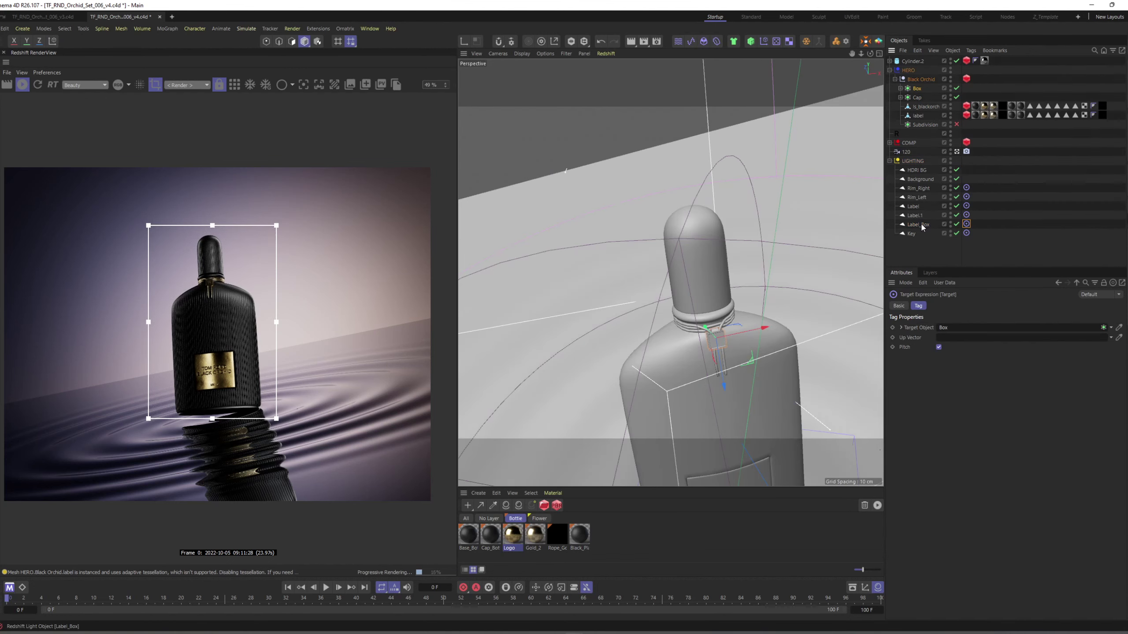
pyautogui.click(921, 225)
# Step: Move the Label_Box light close in front of the neck's gold box, shrink it to about 2.2 by 4.5 cm, and set Exposure to -1
pyautogui.keyDown('alt'); pyautogui.moveTo(753, 365); pyautogui.dragTo(715, 313); pyautogui.keyUp('alt')
pyautogui.scroll(2, 134, 270)
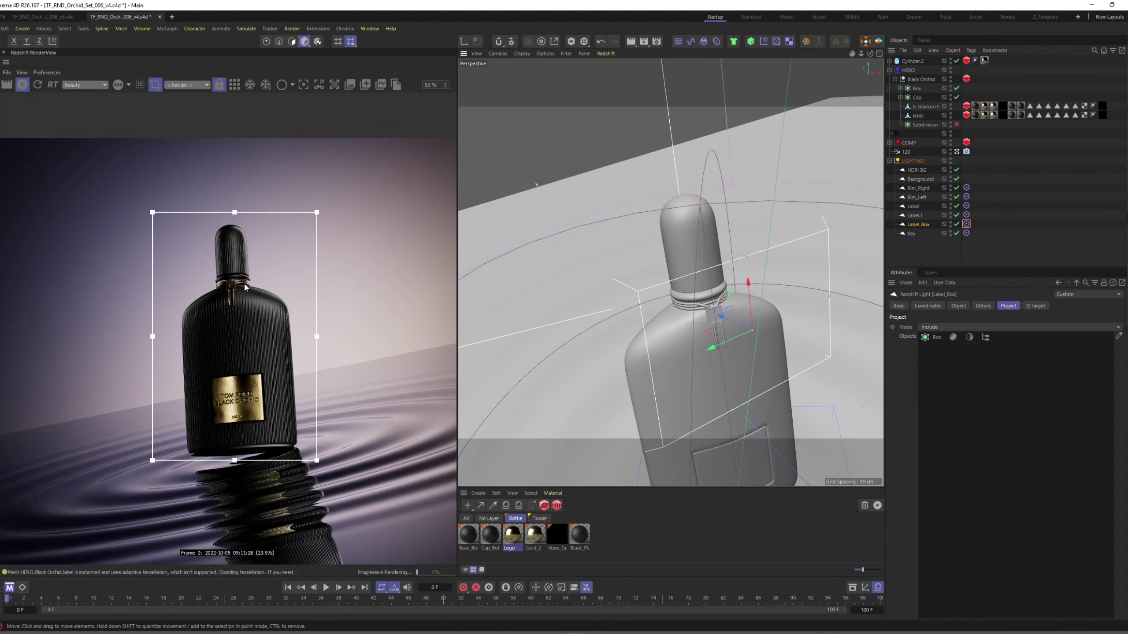
pyautogui.scroll(10, 245, 287)
pyautogui.scroll(-1, 228, 308)
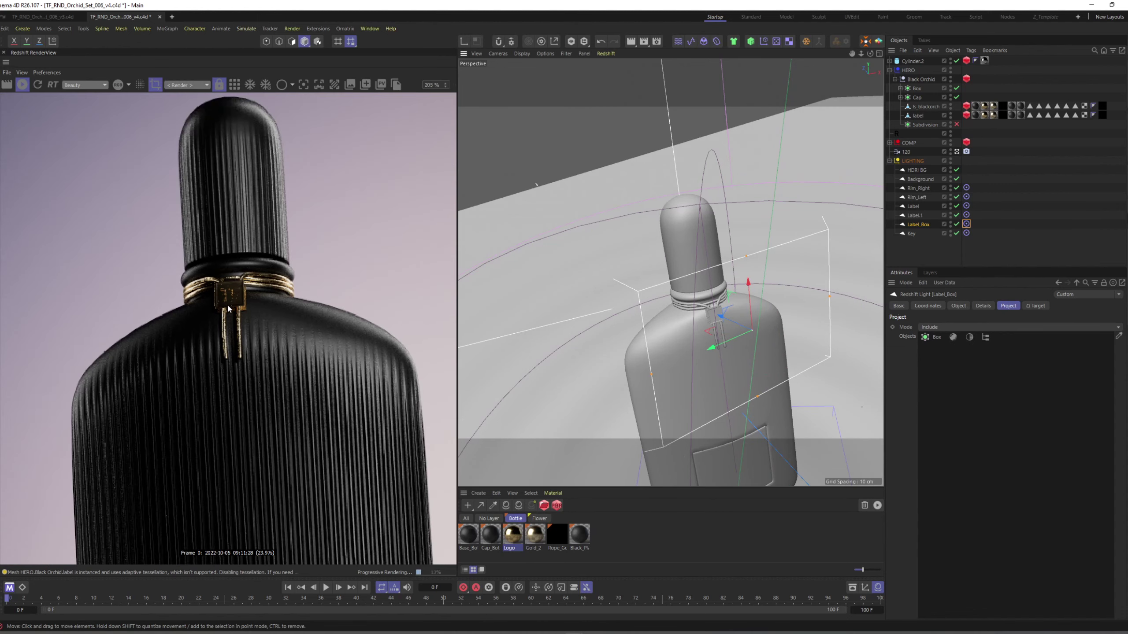
pyautogui.moveTo(748, 284); pyautogui.dragTo(725, 242)
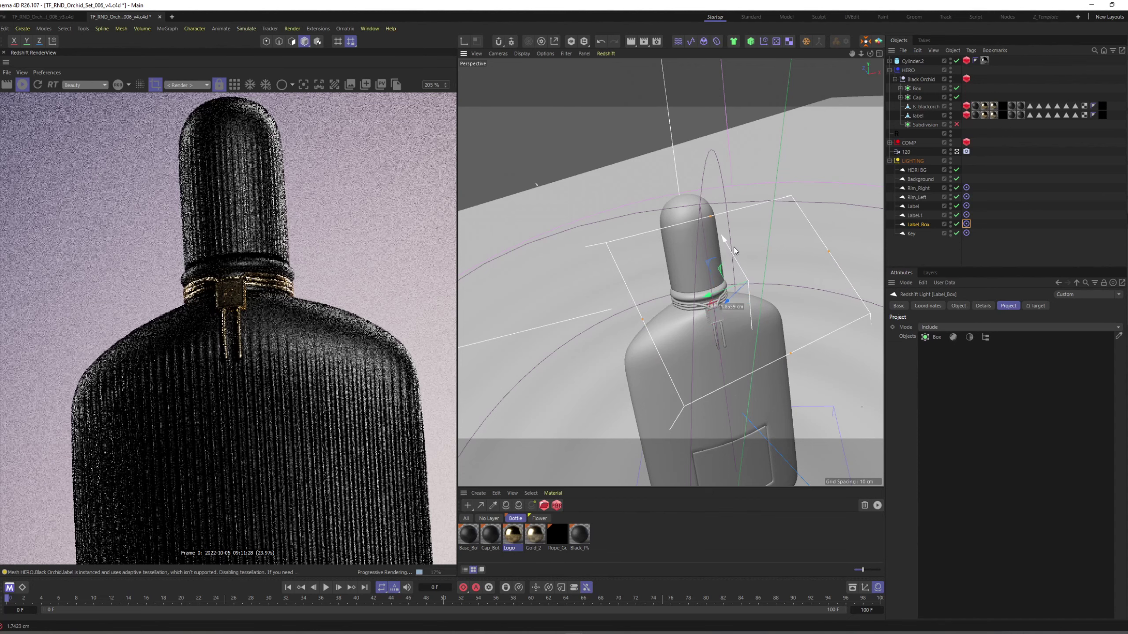
pyautogui.moveTo(772, 364); pyautogui.dragTo(659, 306)
pyautogui.click(956, 307)
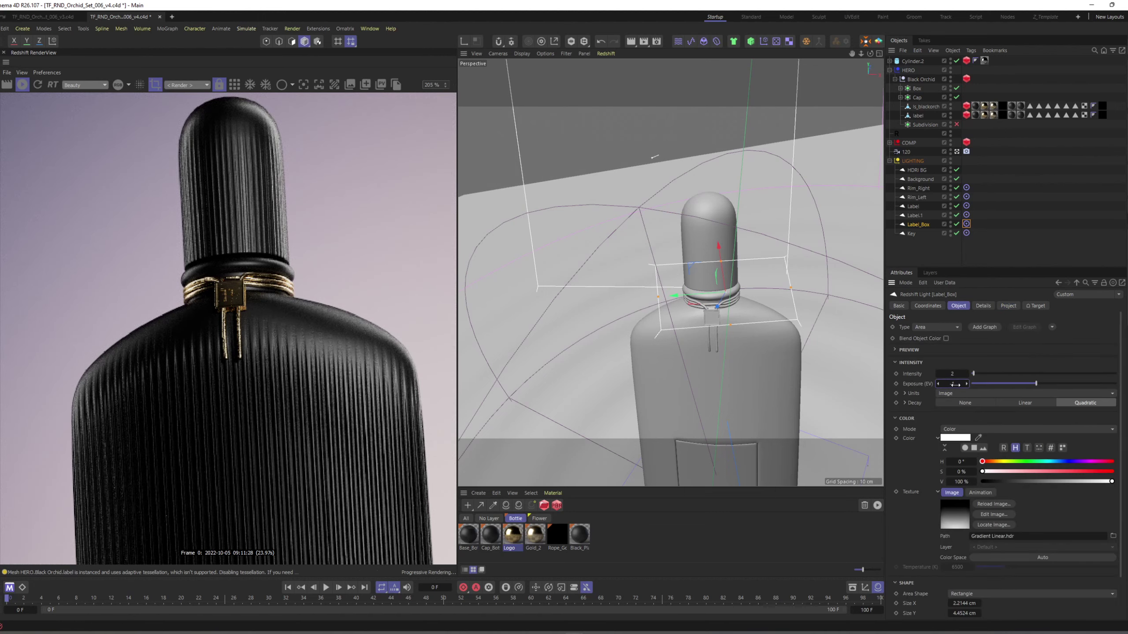
# Step: Narrow the Label_Box light to a strip about 0.14 cm in Size Y and reposition it near the gold box
pyautogui.keyDown('alt'); pyautogui.moveTo(651, 303); pyautogui.dragTo(709, 322); pyautogui.keyUp('alt')
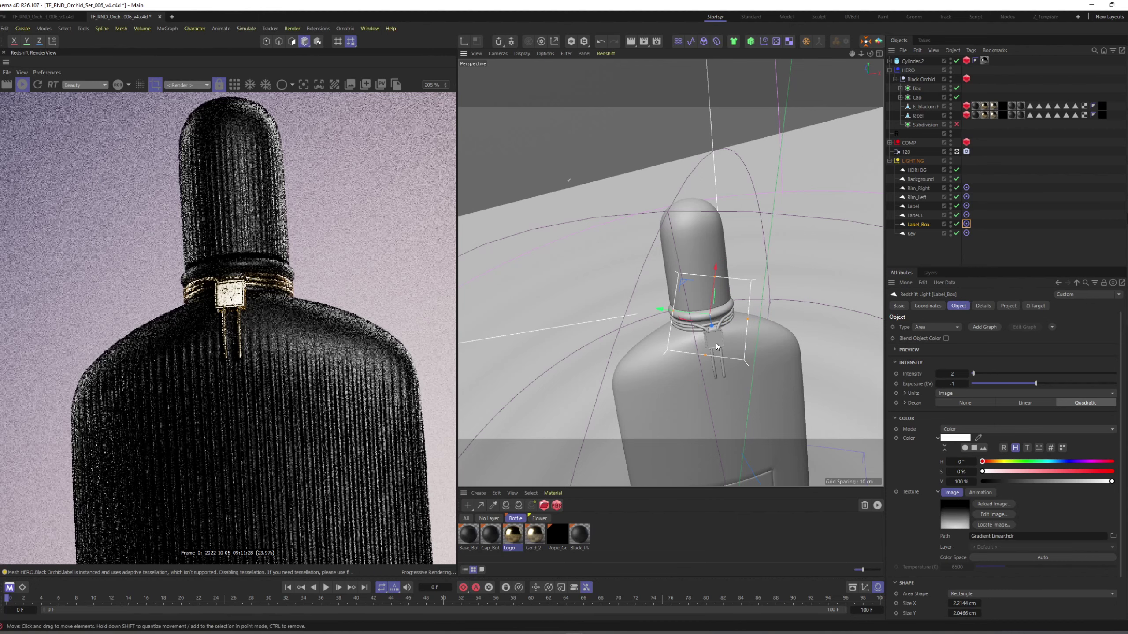
pyautogui.keyDown('alt'); pyautogui.moveTo(706, 335); pyautogui.dragTo(709, 333, button='right'); pyautogui.keyUp('alt')
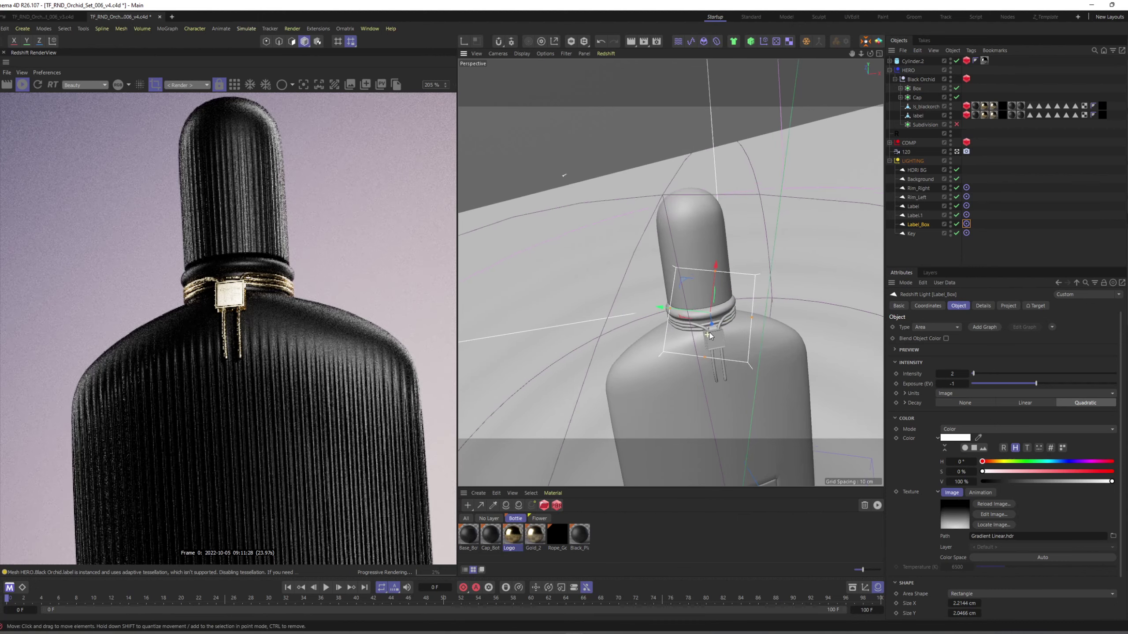
pyautogui.keyDown('alt'); pyautogui.moveTo(709, 336); pyautogui.dragTo(663, 293); pyautogui.keyUp('alt')
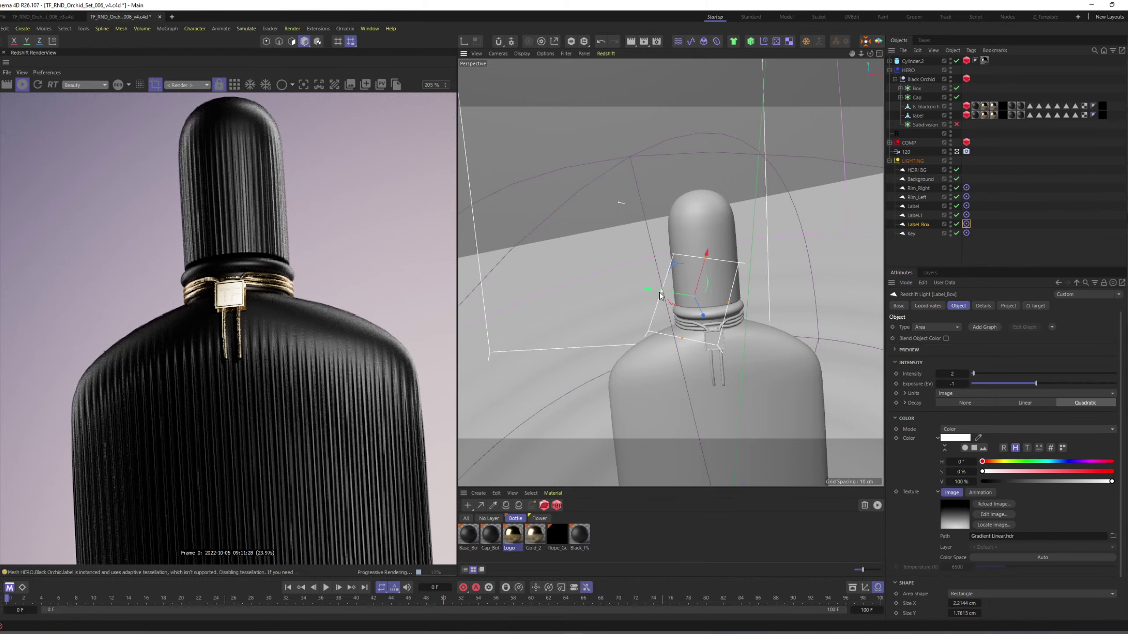
pyautogui.moveTo(670, 300); pyautogui.dragTo(706, 351)
pyautogui.moveTo(694, 319); pyautogui.dragTo(706, 329)
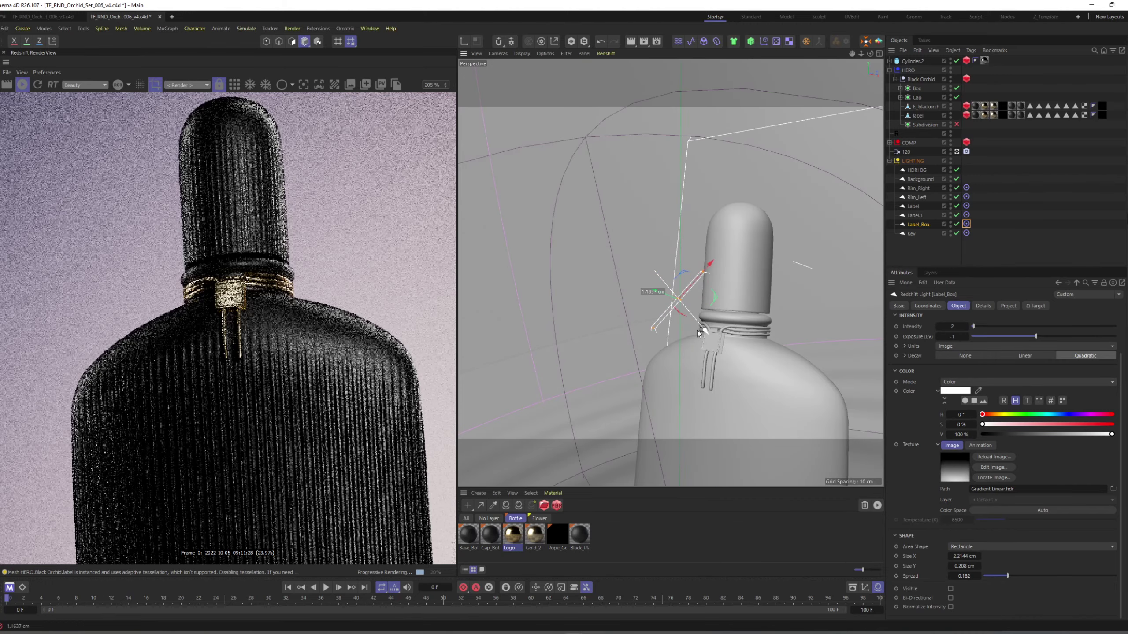
pyautogui.keyDown('alt'); pyautogui.moveTo(729, 373); pyautogui.dragTo(729, 355); pyautogui.keyUp('alt')
pyautogui.keyDown('alt'); pyautogui.moveTo(728, 355); pyautogui.dragTo(752, 319, button='right'); pyautogui.keyUp('alt')
pyautogui.moveTo(693, 316); pyautogui.dragTo(688, 314)
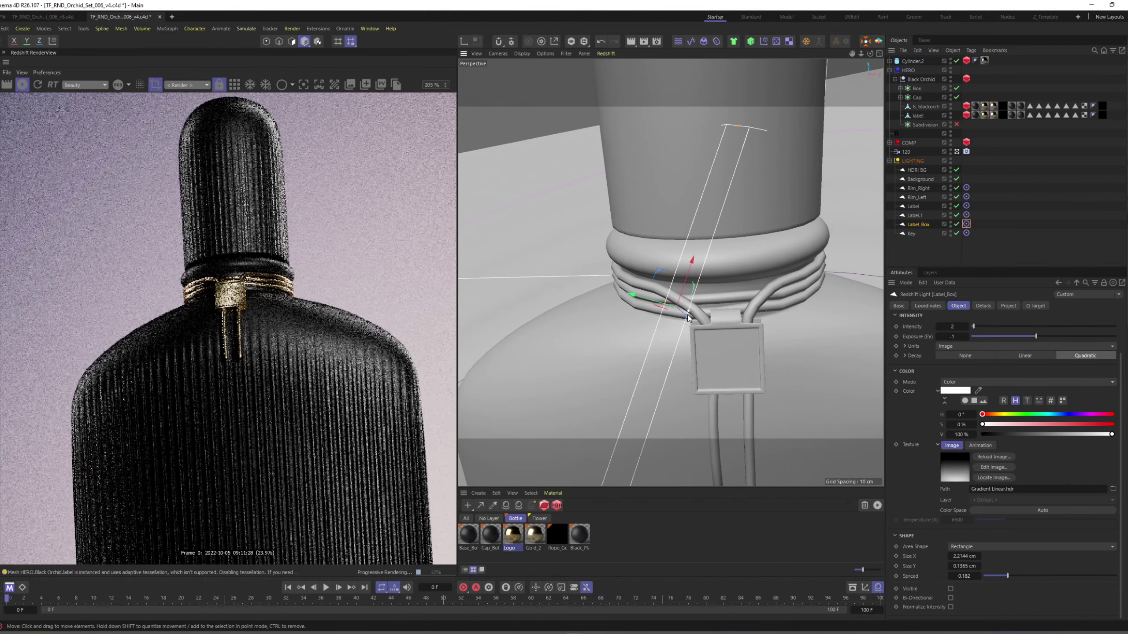
# Step: Examine the lighting on the gold neck box, bottle and nameplate in the render at different zoom levels
pyautogui.scroll(-8, 244, 379)
pyautogui.moveTo(244, 378); pyautogui.dragTo(239, 332, button='middle')
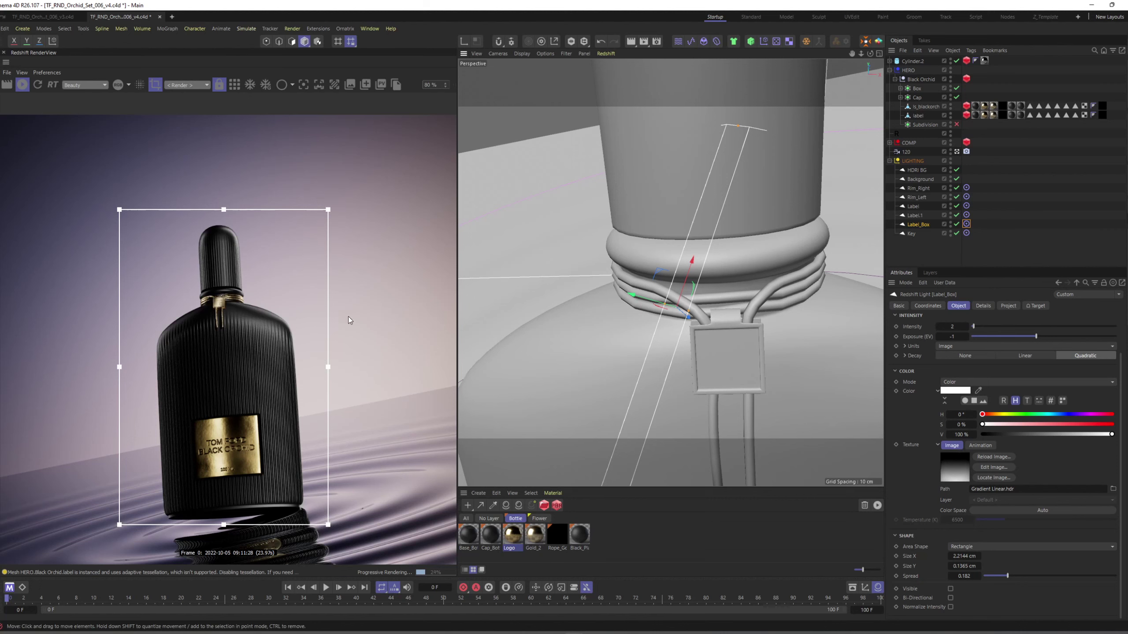
pyautogui.scroll(2, 217, 302)
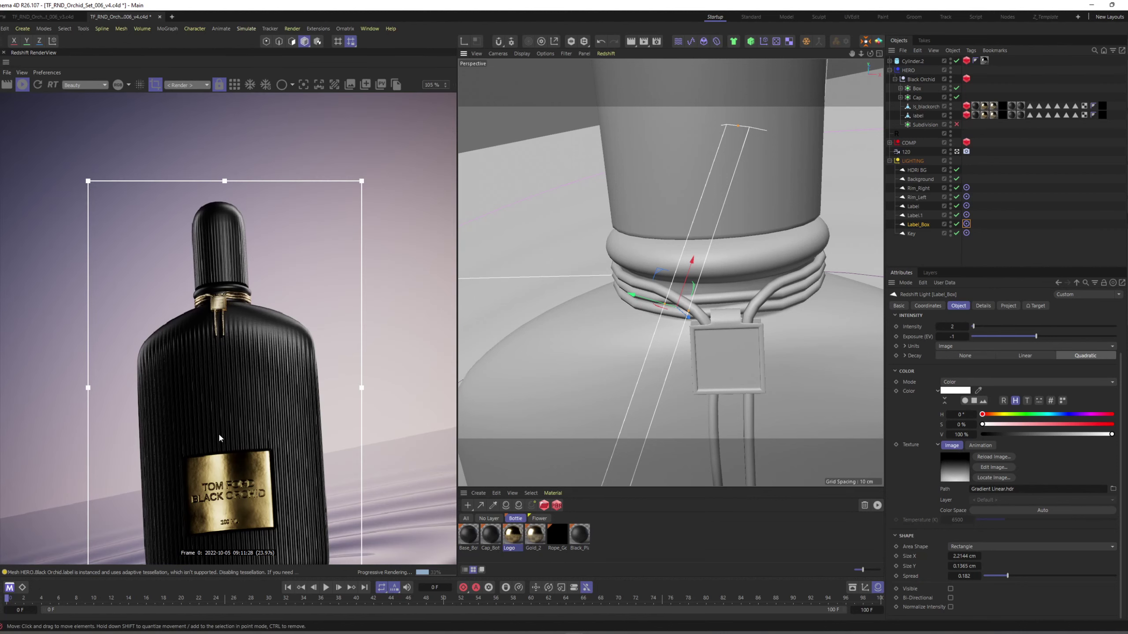
pyautogui.scroll(4, 236, 285)
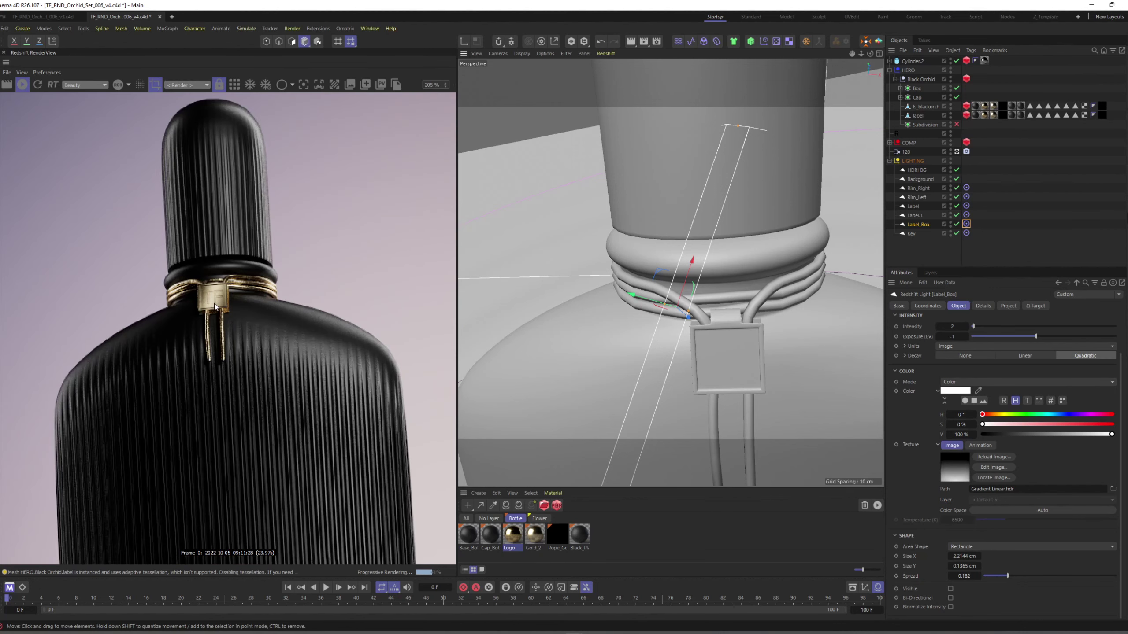
pyautogui.scroll(-3, 215, 306)
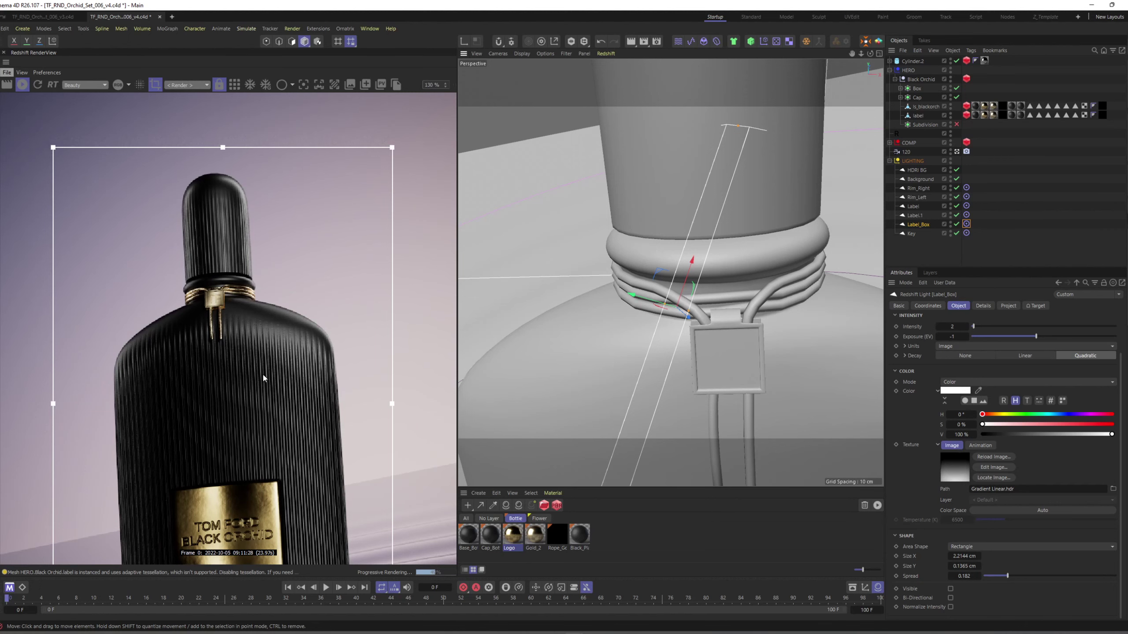
pyautogui.scroll(-2, 228, 363)
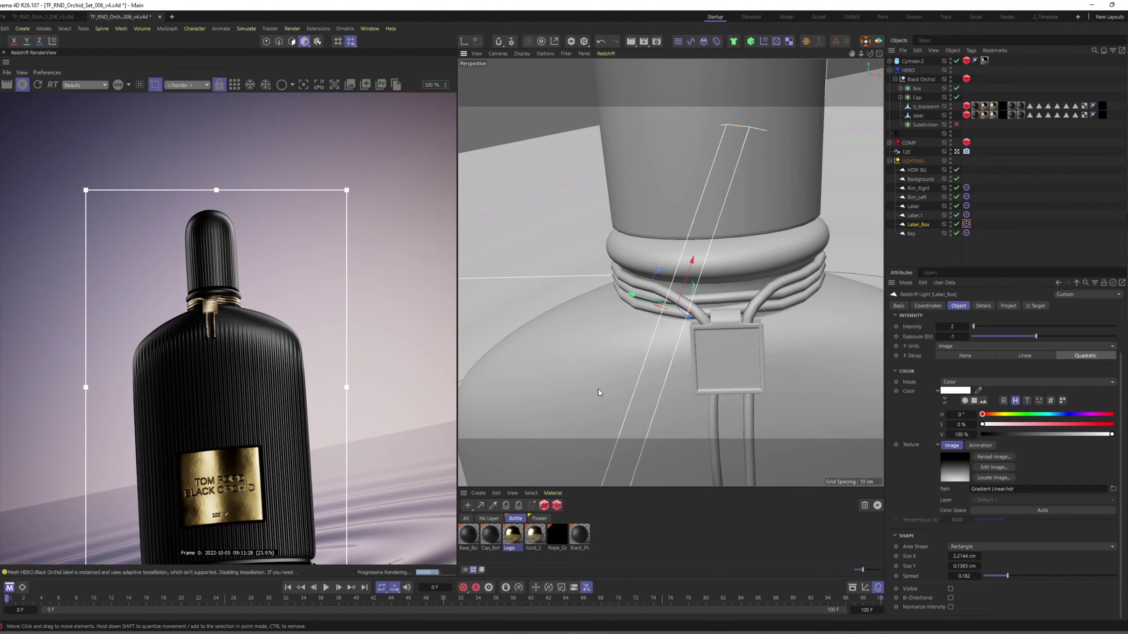
# Step: Duplicate the Logo material and rename the copy Box
pyautogui.click(536, 534)
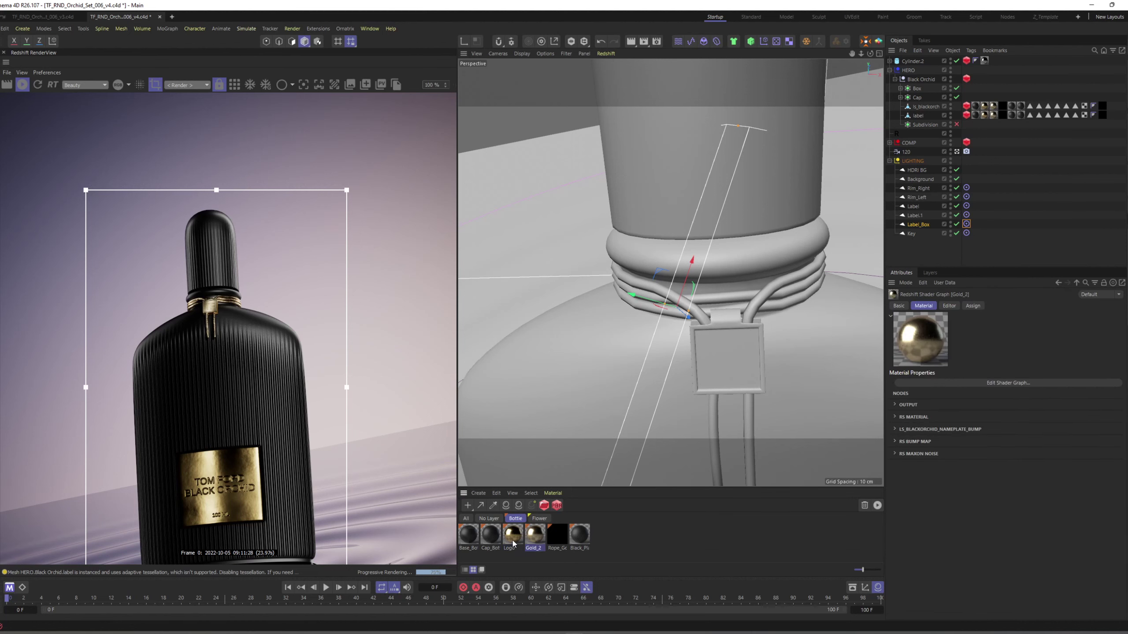
pyautogui.keyDown('ctrl'); pyautogui.moveTo(513, 535); pyautogui.dragTo(532, 549); pyautogui.keyUp('ctrl')
pyautogui.doubleClick(532, 548)
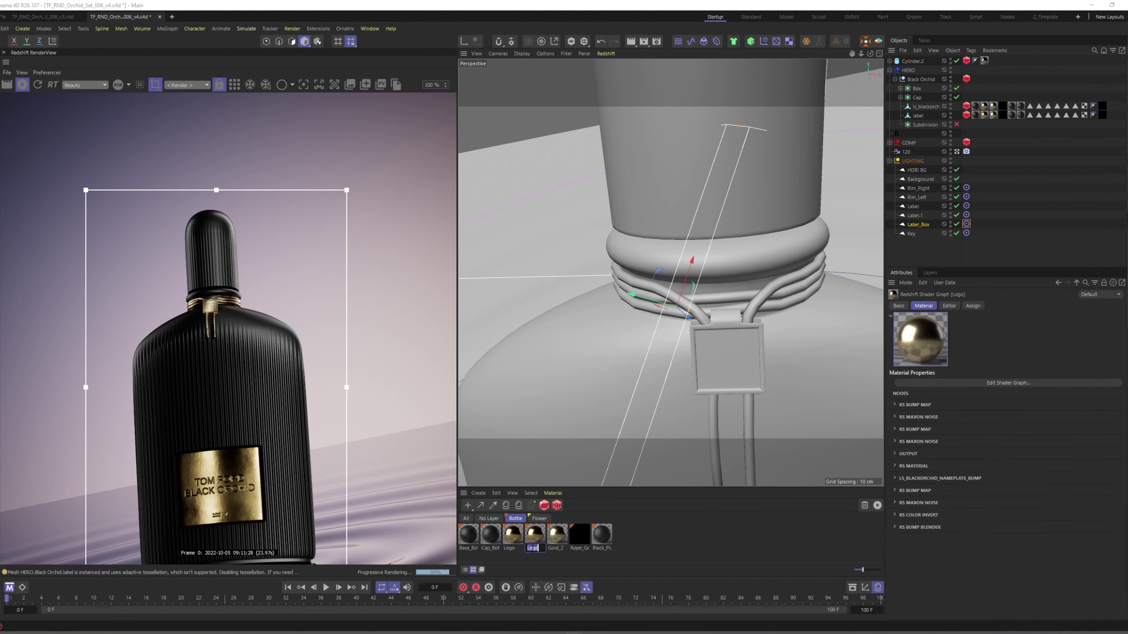
pyautogui.write('Box')
pyautogui.press('Return')
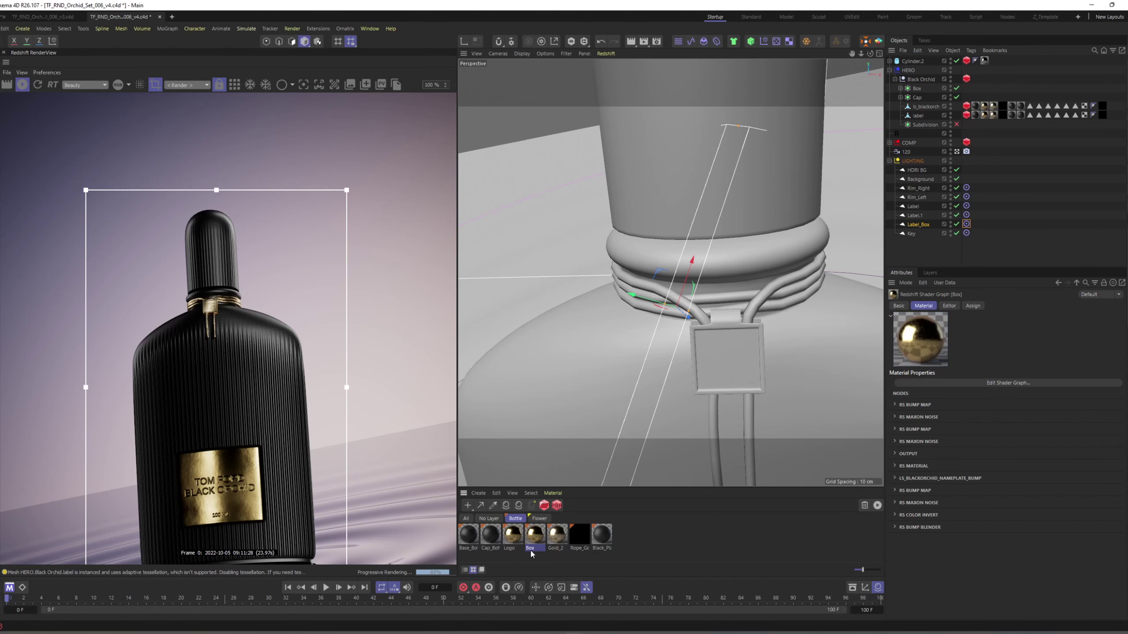
# Step: Copy the texture path ls_blackorchid_logo_bump.jpg from the bump texture node of the Gold_2 material and close its shader graph
pyautogui.doubleClick(564, 536)
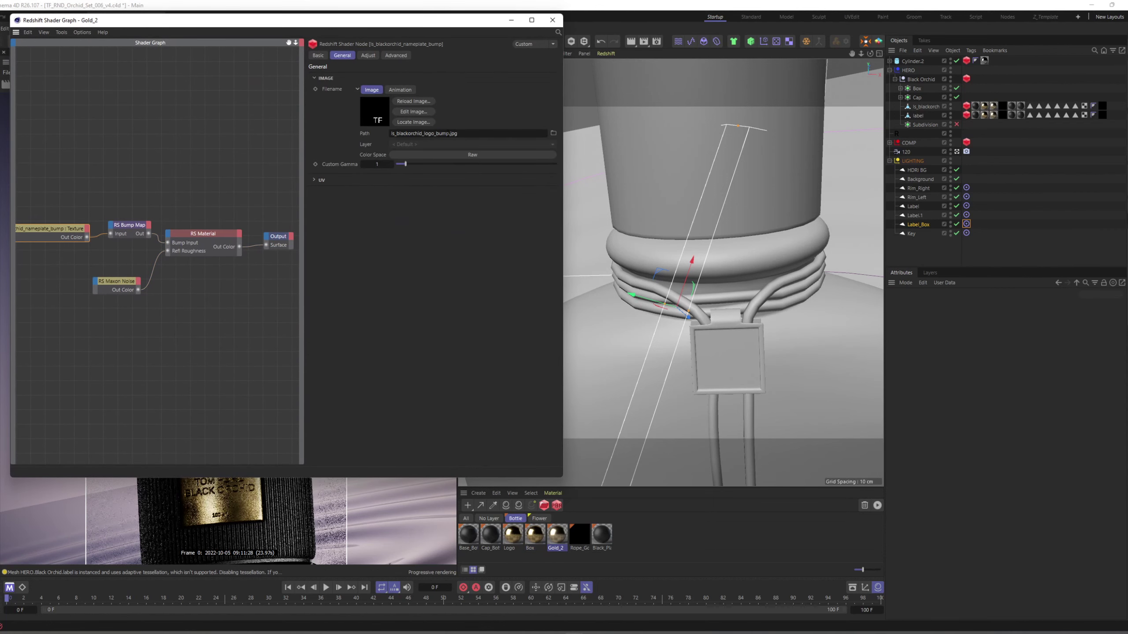
pyautogui.click(449, 134)
pyautogui.hotkey('ctrl', 'c')
pyautogui.click(552, 20)
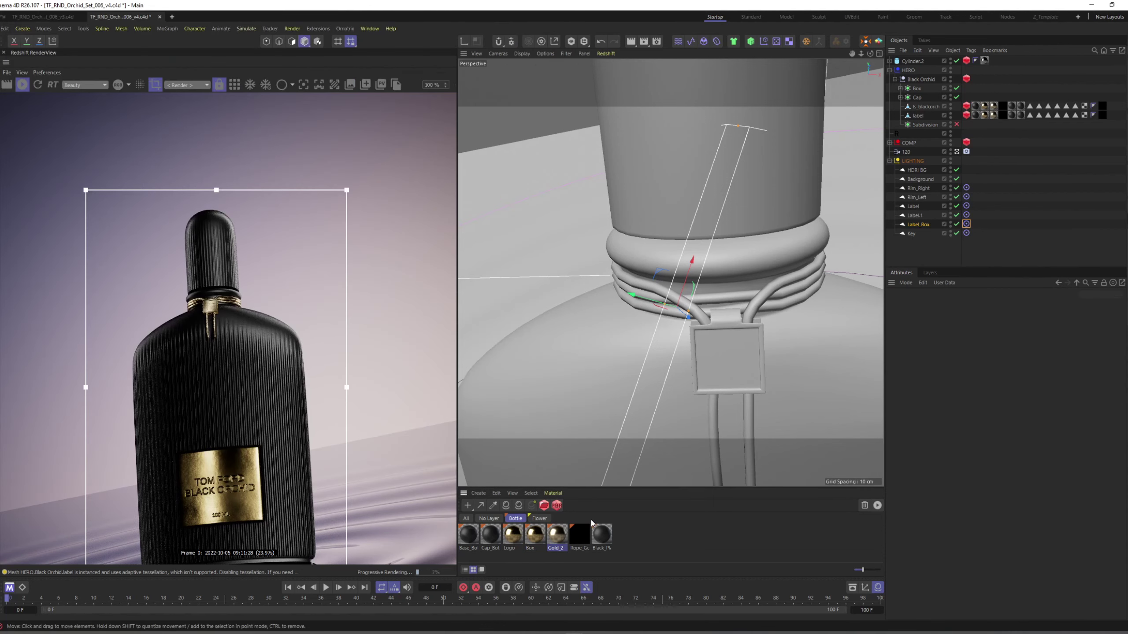
# Step: Replace the nameplate bump texture path in the Box material with ls_blackorchid_logo_bump.jpg, and expand the Box object in the hierarchy
pyautogui.click(543, 534)
pyautogui.click(958, 382)
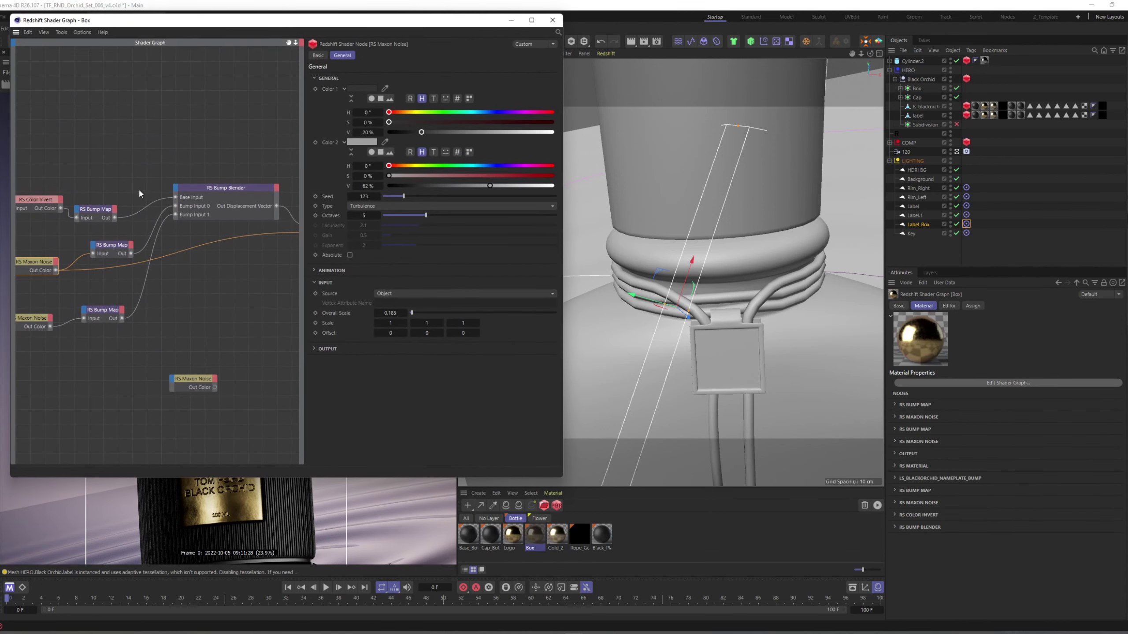
pyautogui.moveTo(54, 181); pyautogui.dragTo(175, 194, button='middle')
pyautogui.click(96, 214)
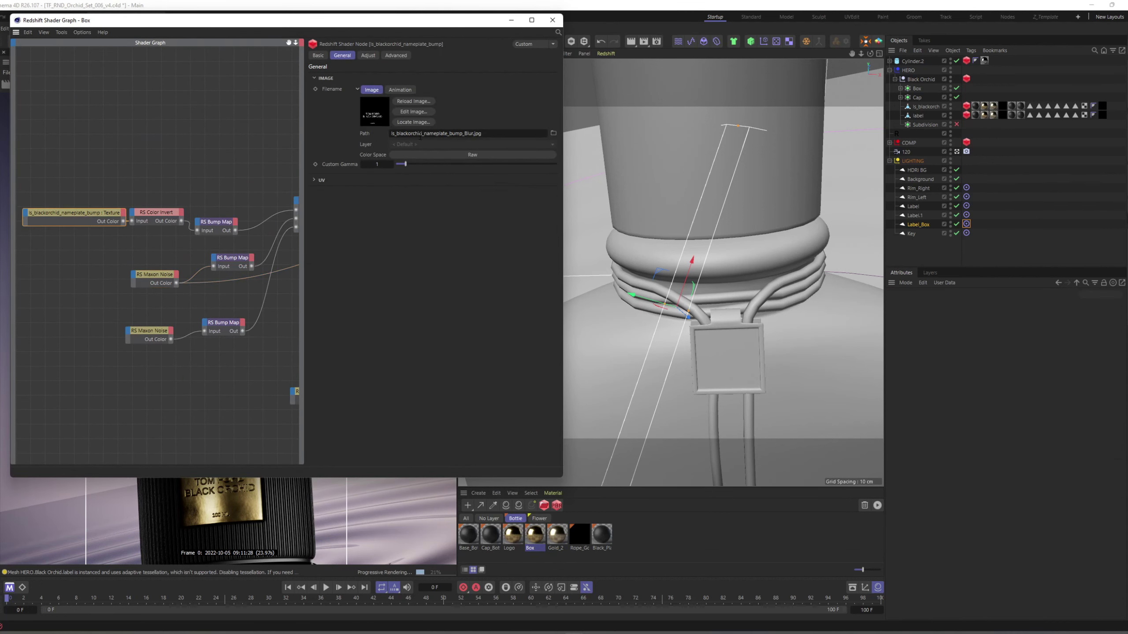
pyautogui.hotkey('ctrl', 'a')
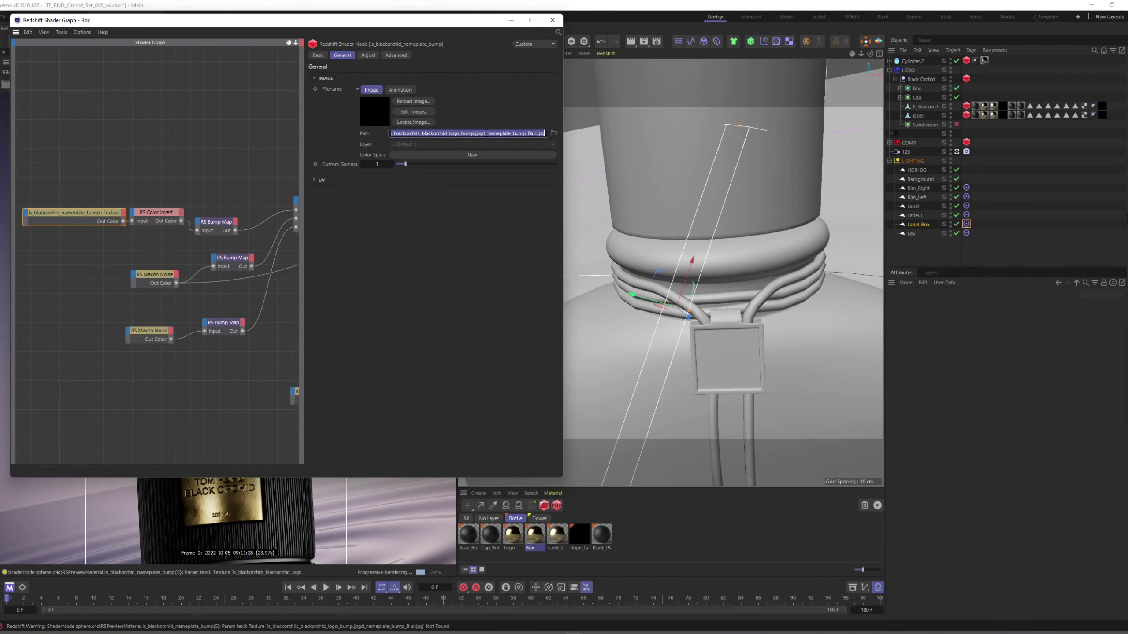
pyautogui.hotkey('ctrl', 'v')
pyautogui.click(552, 20)
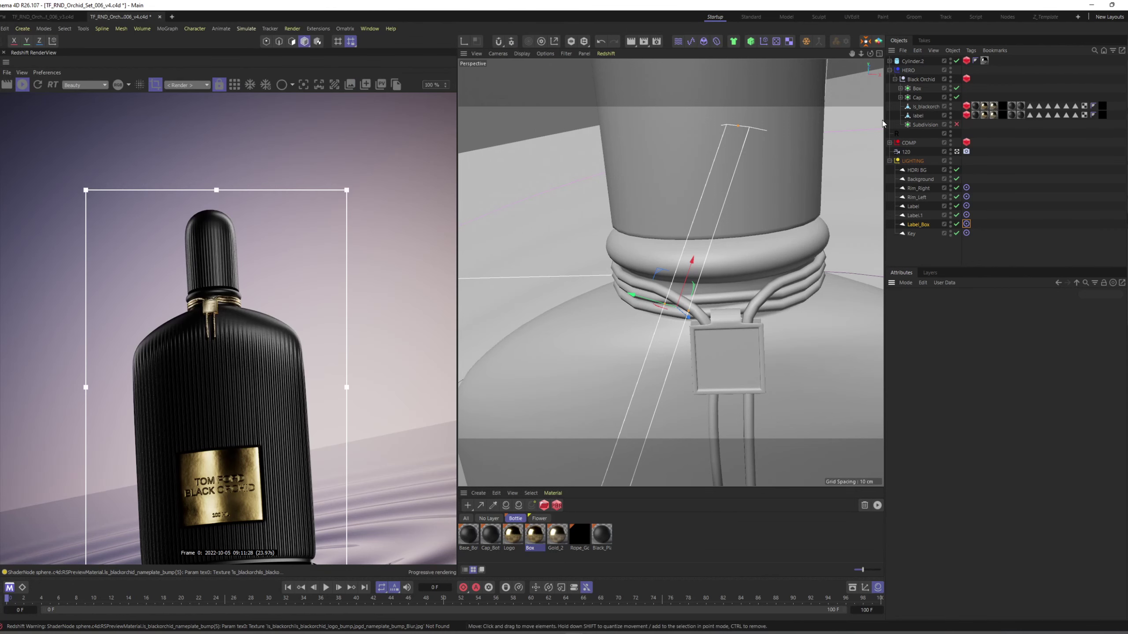
pyautogui.click(900, 89)
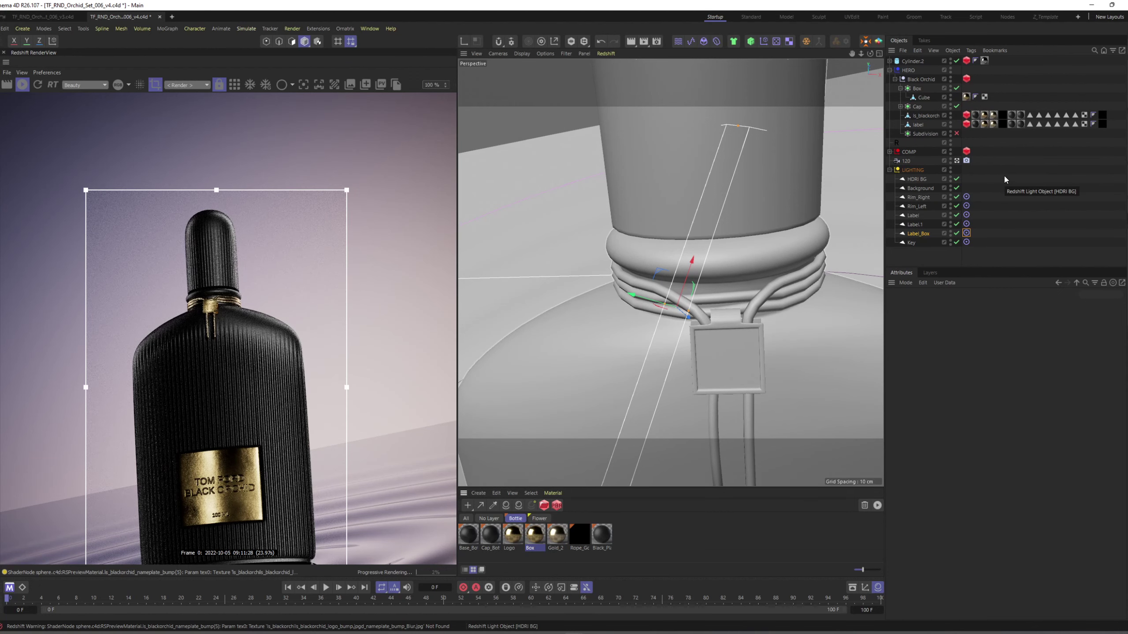
# Step: Reposition the Label_Box light near the gold neck box and rotate it about -14.3° so the strip stands upright
pyautogui.keyDown('alt'); pyautogui.moveTo(715, 333); pyautogui.dragTo(703, 323); pyautogui.keyUp('alt')
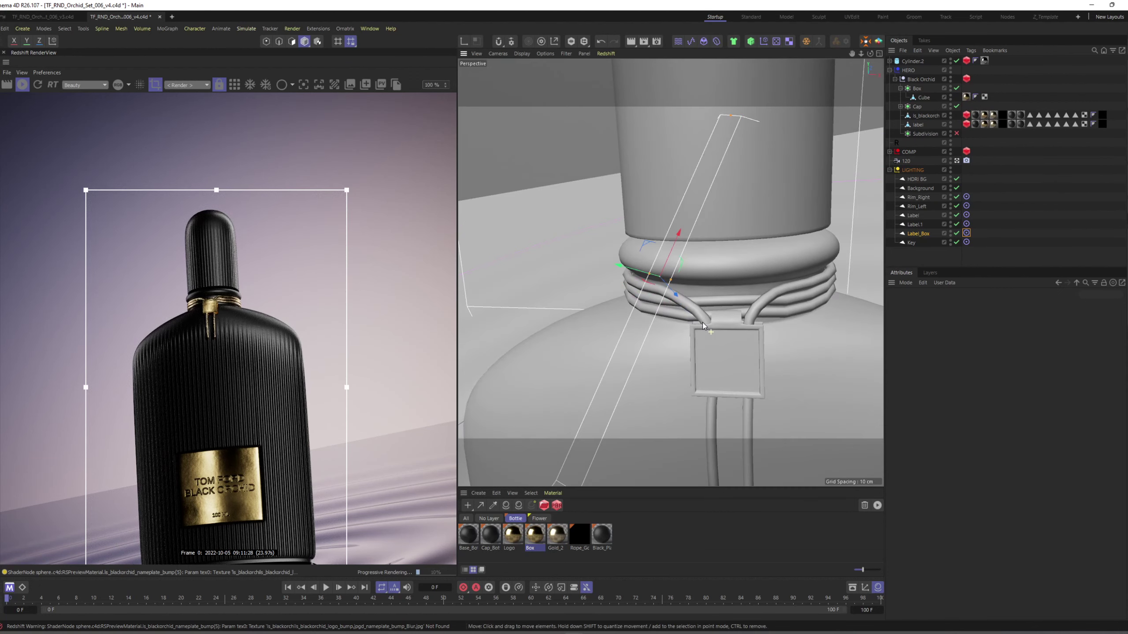
pyautogui.moveTo(630, 270); pyautogui.dragTo(649, 307)
pyautogui.keyDown('alt'); pyautogui.moveTo(726, 398); pyautogui.dragTo(716, 288); pyautogui.keyUp('alt')
pyautogui.press('r')
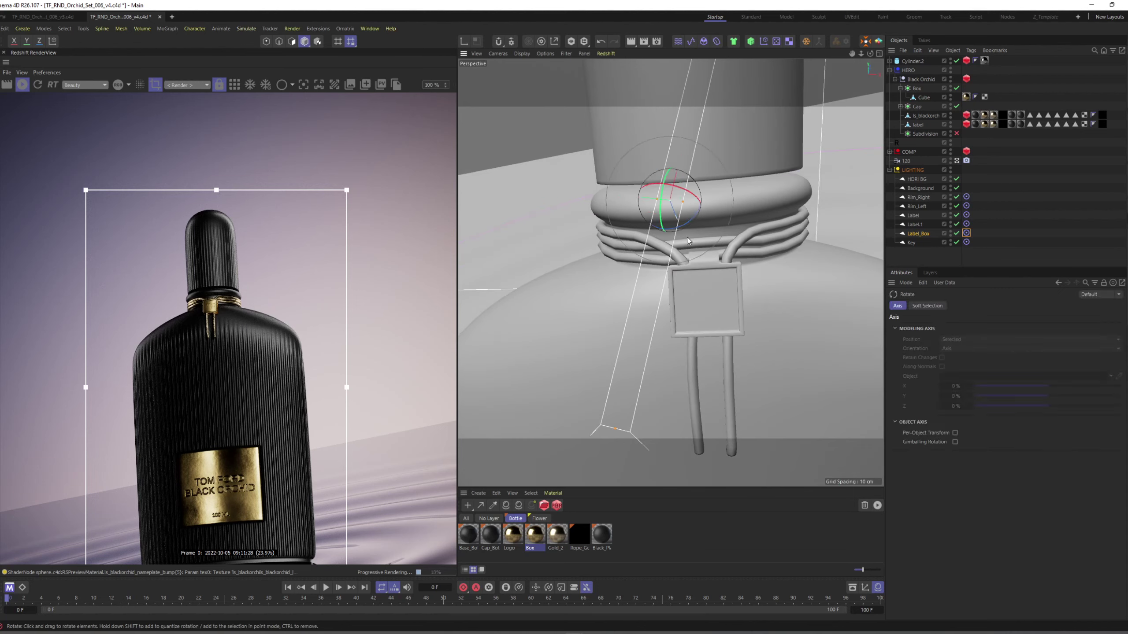
pyautogui.moveTo(678, 231); pyautogui.dragTo(688, 230)
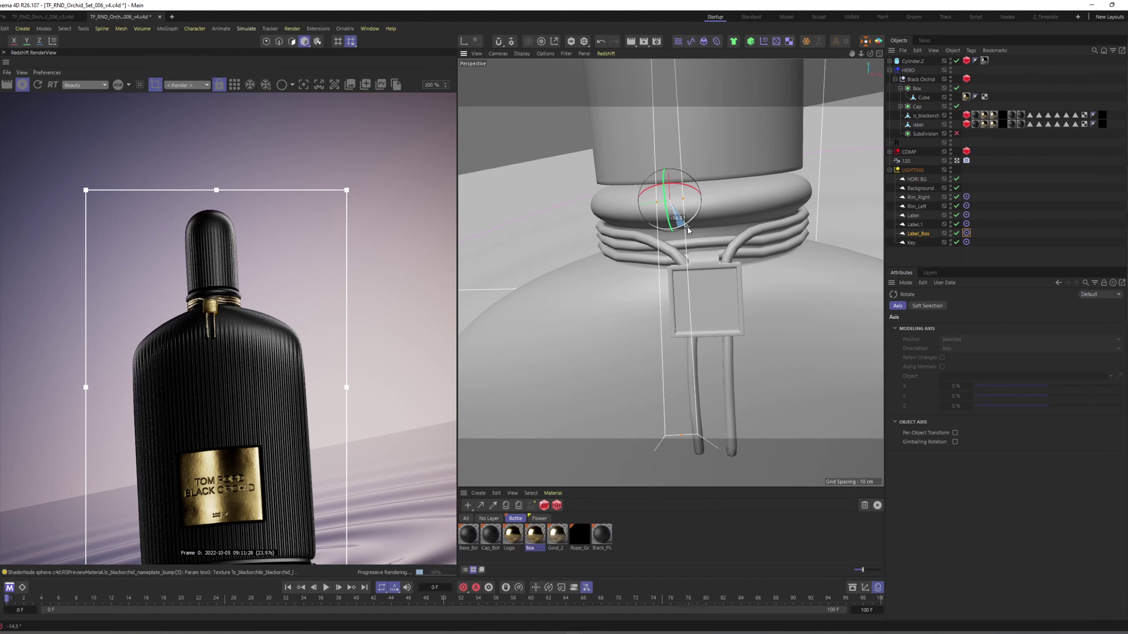
pyautogui.scroll(-3, 247, 389)
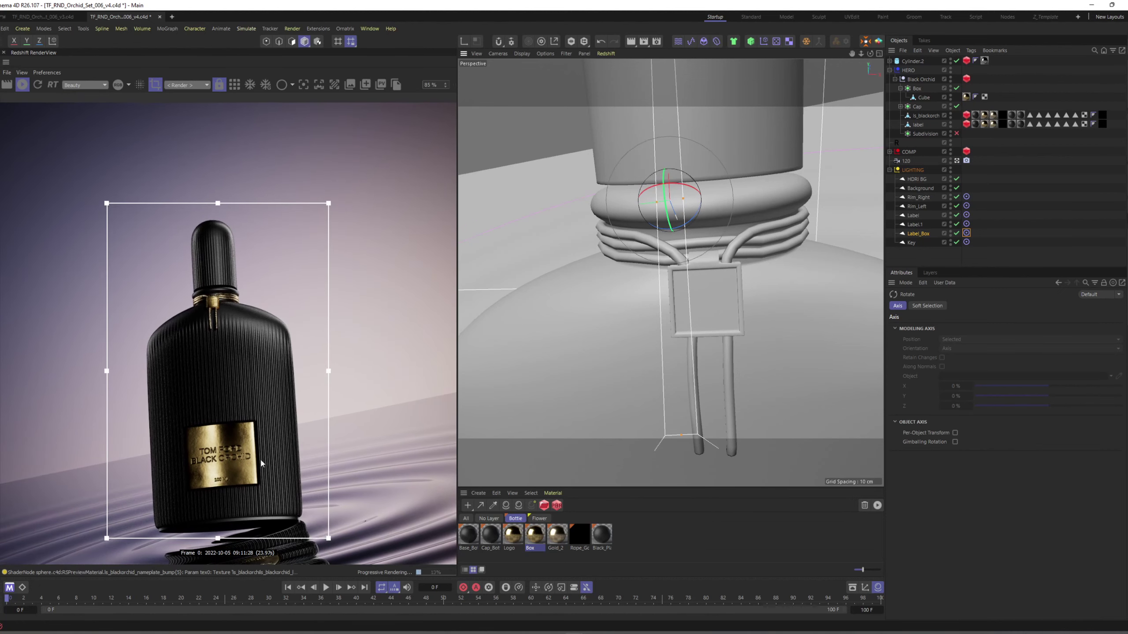
# Step: Place a copy of the Label_Box light farther out beside the bottle's neck, rotate the copy, and set its Exposure to 0
pyautogui.keyDown('alt'); pyautogui.moveTo(741, 284); pyautogui.dragTo(712, 297); pyautogui.keyUp('alt')
pyautogui.moveTo(659, 245); pyautogui.dragTo(549, 184)
pyautogui.press('e')
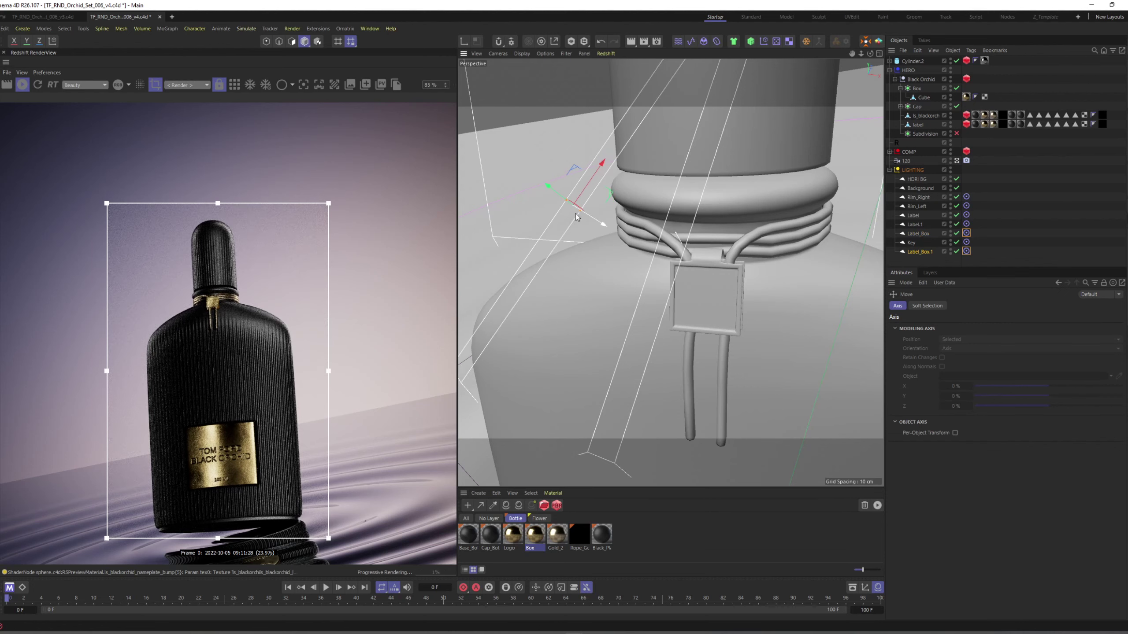
pyautogui.press('r')
pyautogui.moveTo(582, 230); pyautogui.dragTo(595, 223)
pyautogui.scroll(1, 235, 346)
pyautogui.moveTo(235, 347)
pyautogui.mouseDown(button='middle')
pyautogui.moveTo(257, 382)
pyautogui.moveTo(246, 340)
pyautogui.mouseUp(button='middle')
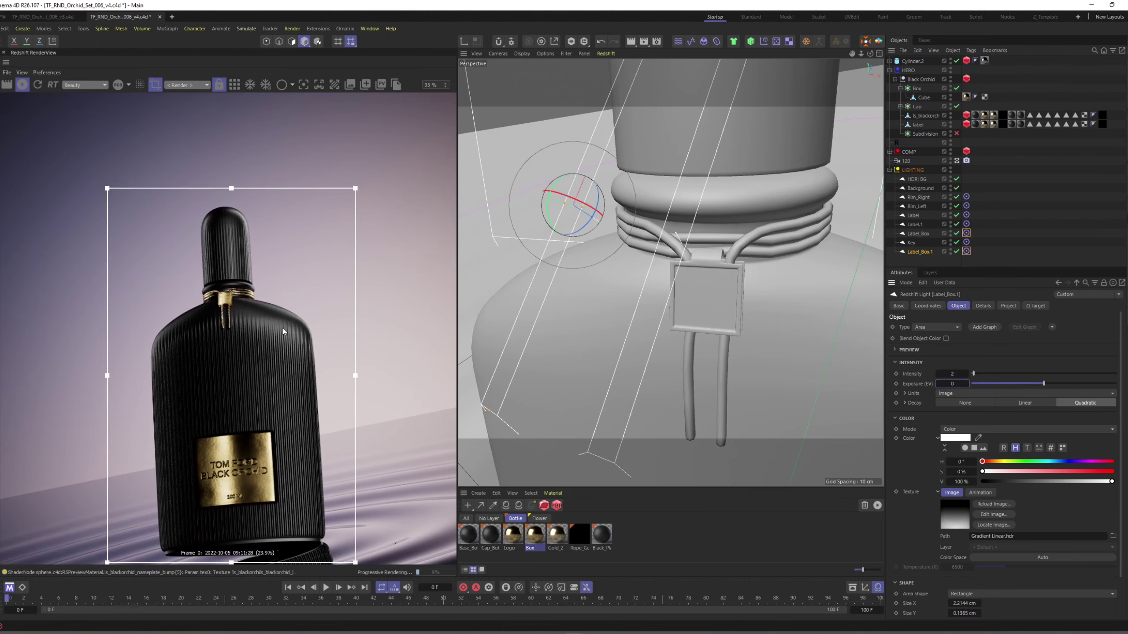
# Step: Disable the original Label_Box light and remove the Target tag from the Label_Box.1 light
pyautogui.click(918, 233)
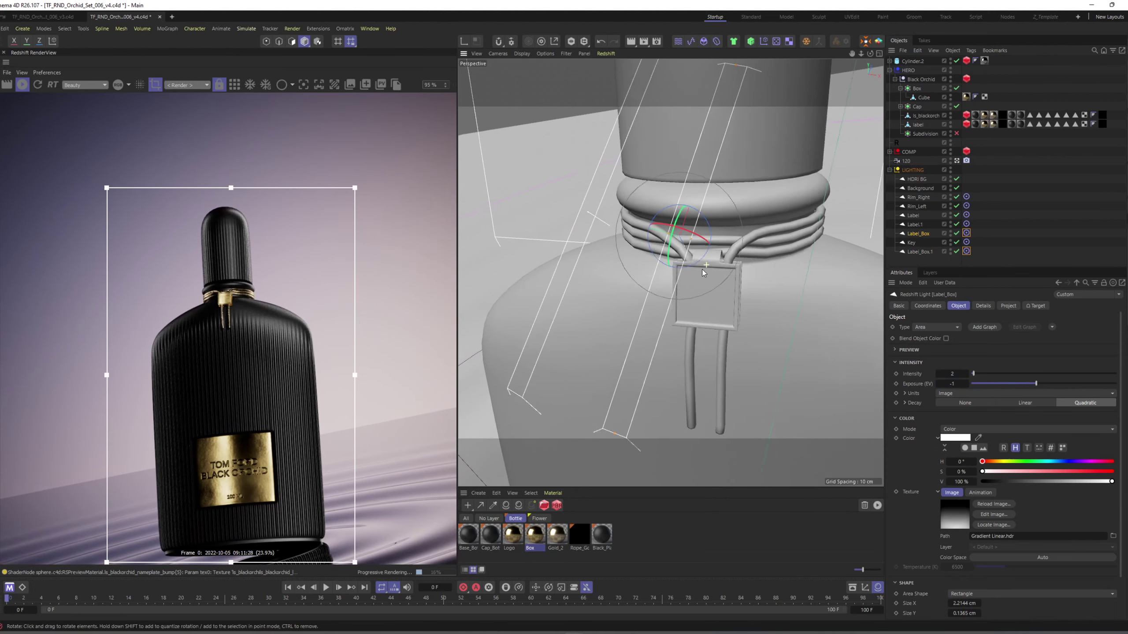
pyautogui.click(921, 252)
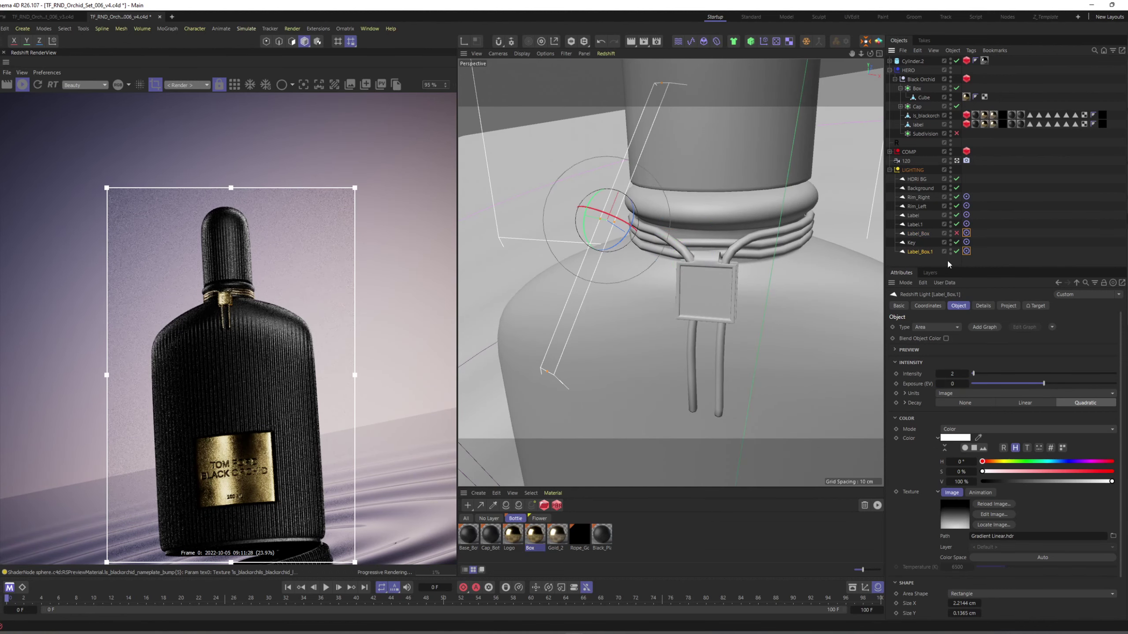
pyautogui.click(967, 251)
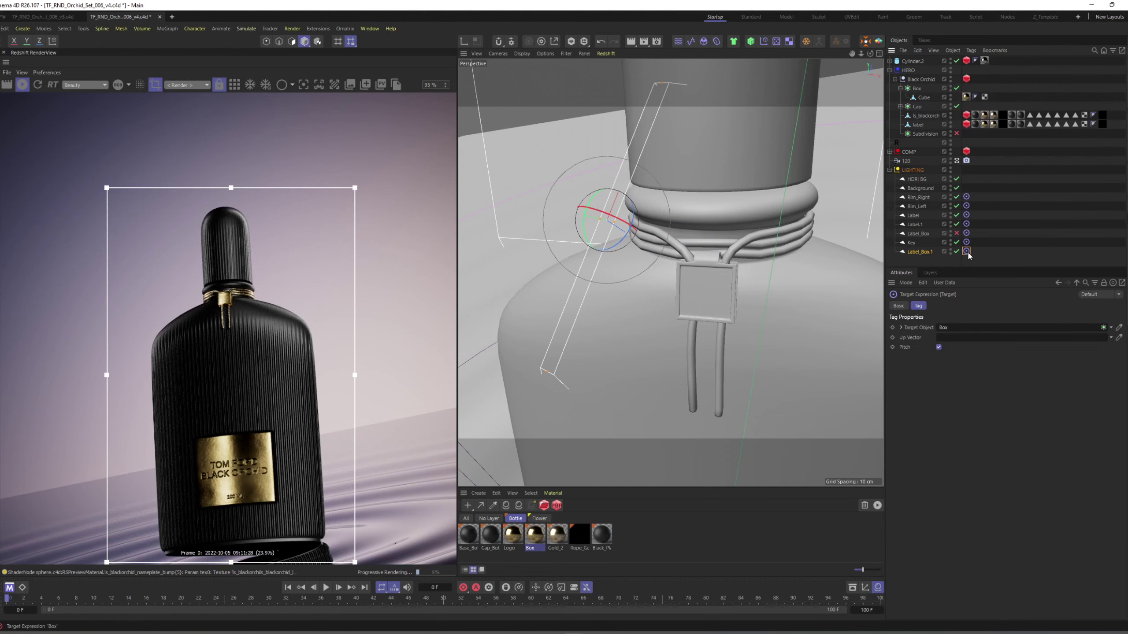
pyautogui.press('Delete')
# Step: Move and rotate the Label_Box.1 light so its strip stands in front of the gold neck box, and raise its Exposure
pyautogui.click(920, 252)
pyautogui.keyDown('alt'); pyautogui.moveTo(666, 272); pyautogui.dragTo(692, 260); pyautogui.keyUp('alt')
pyautogui.press('e')
pyautogui.moveTo(691, 174); pyautogui.dragTo(675, 269)
pyautogui.moveTo(649, 309); pyautogui.dragTo(683, 304)
pyautogui.press('r')
pyautogui.moveTo(750, 297); pyautogui.dragTo(636, 203)
pyautogui.press('e')
pyautogui.moveTo(692, 224); pyautogui.dragTo(810, 277)
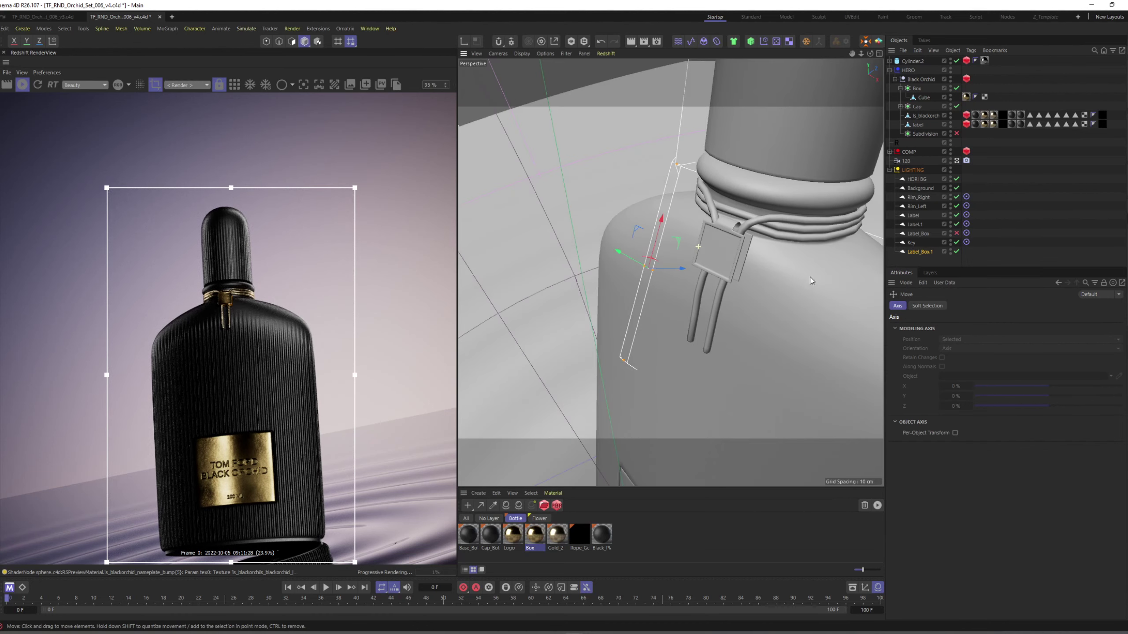
pyautogui.click(921, 252)
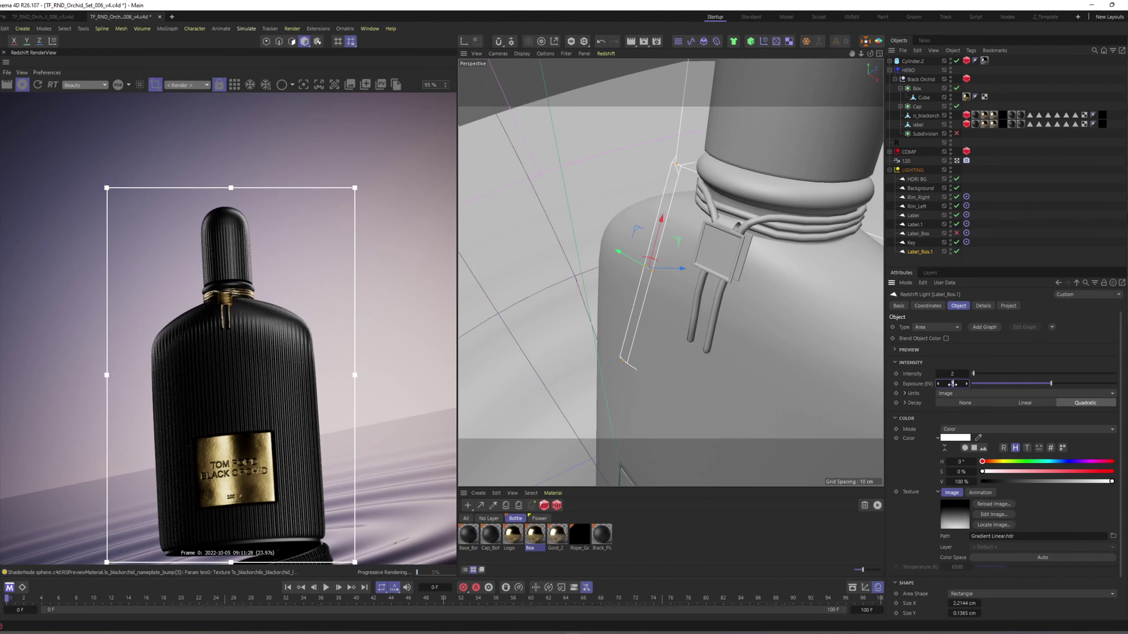
pyautogui.press('Return')
# Step: Place a parallel copy of the Label_Box.1 light a short distance beside it in front of the neck box
pyautogui.keyDown('alt'); pyautogui.moveTo(723, 269); pyautogui.dragTo(810, 313); pyautogui.keyUp('alt')
pyautogui.keyDown('alt'); pyautogui.moveTo(740, 321); pyautogui.dragTo(700, 267); pyautogui.keyUp('alt')
pyautogui.press('r')
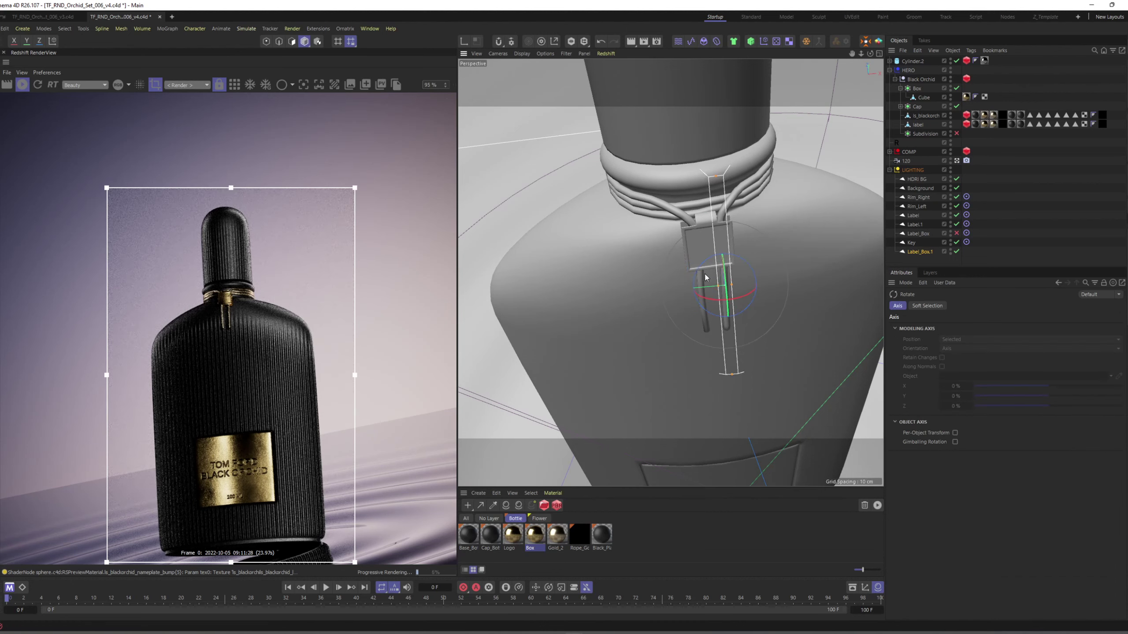
pyautogui.press('e')
pyautogui.keyDown('ctrl'); pyautogui.moveTo(779, 263); pyautogui.dragTo(738, 245); pyautogui.keyUp('ctrl')
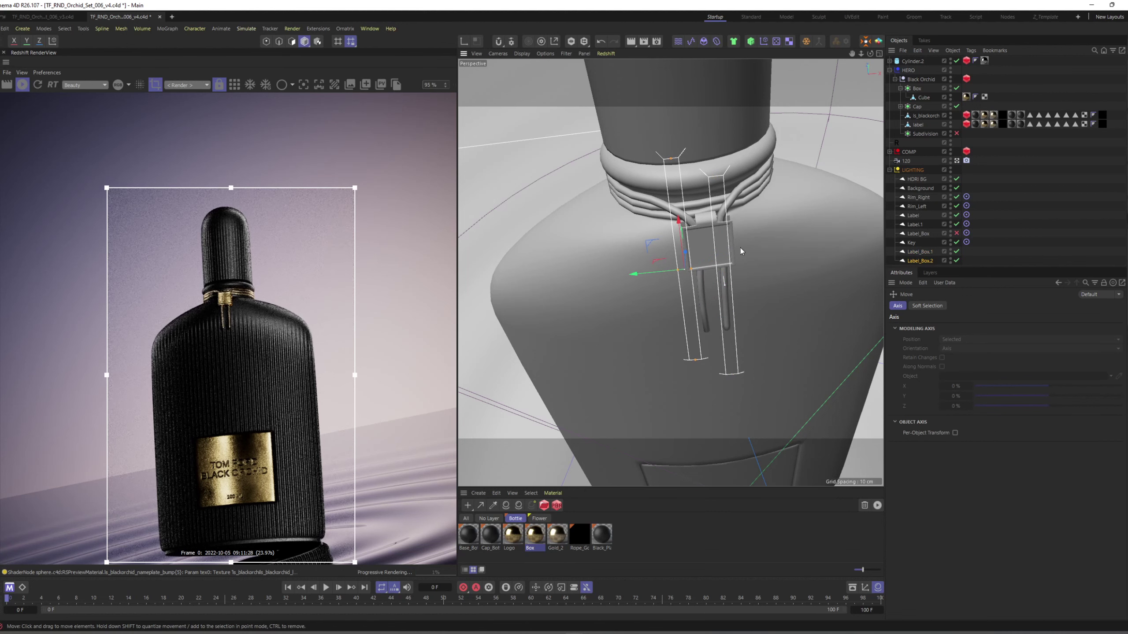
# Step: Delete the original Label_Box light and set the Label_Box.2 light's Exposure to 1
pyautogui.click(919, 233)
pyautogui.press('Delete')
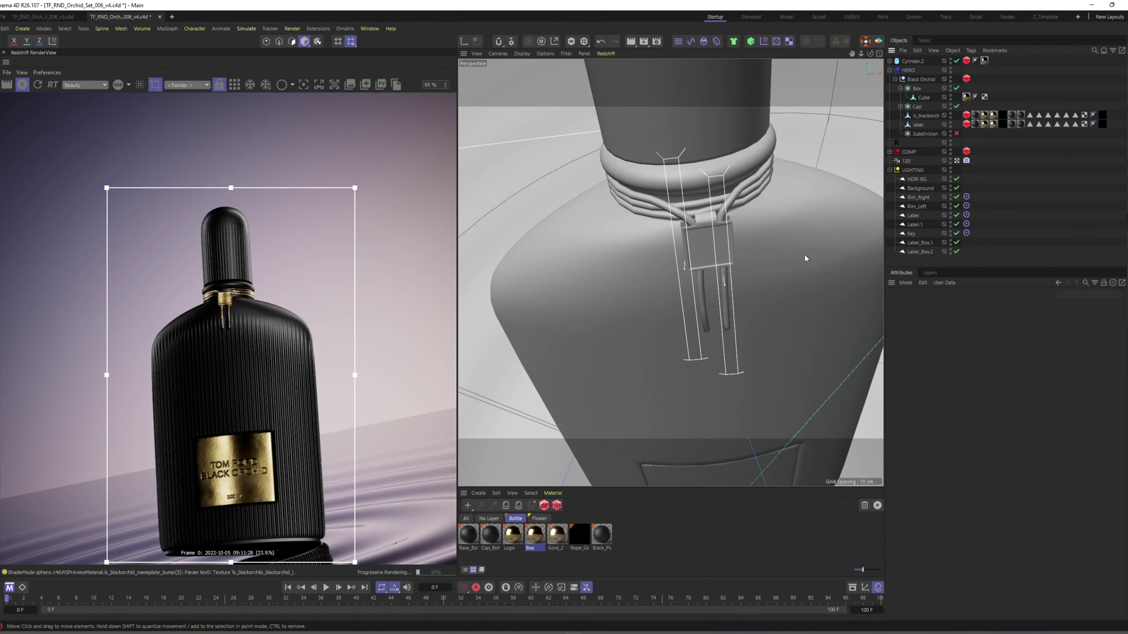
pyautogui.click(917, 253)
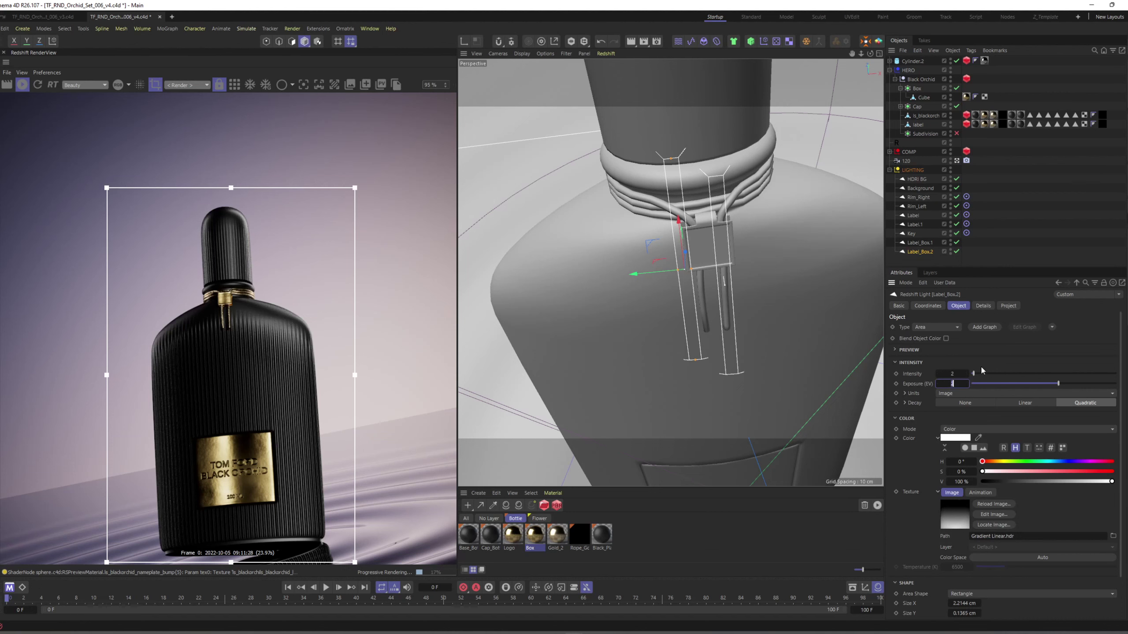
pyautogui.press('Return')
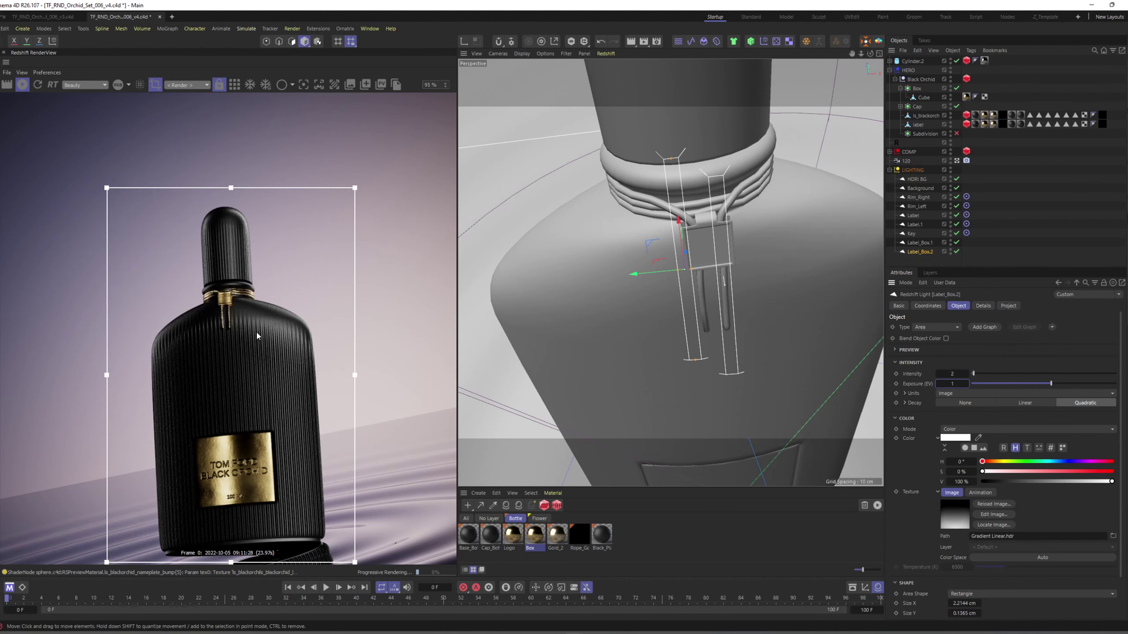
pyautogui.scroll(4, 256, 332)
pyautogui.scroll(-5, 222, 304)
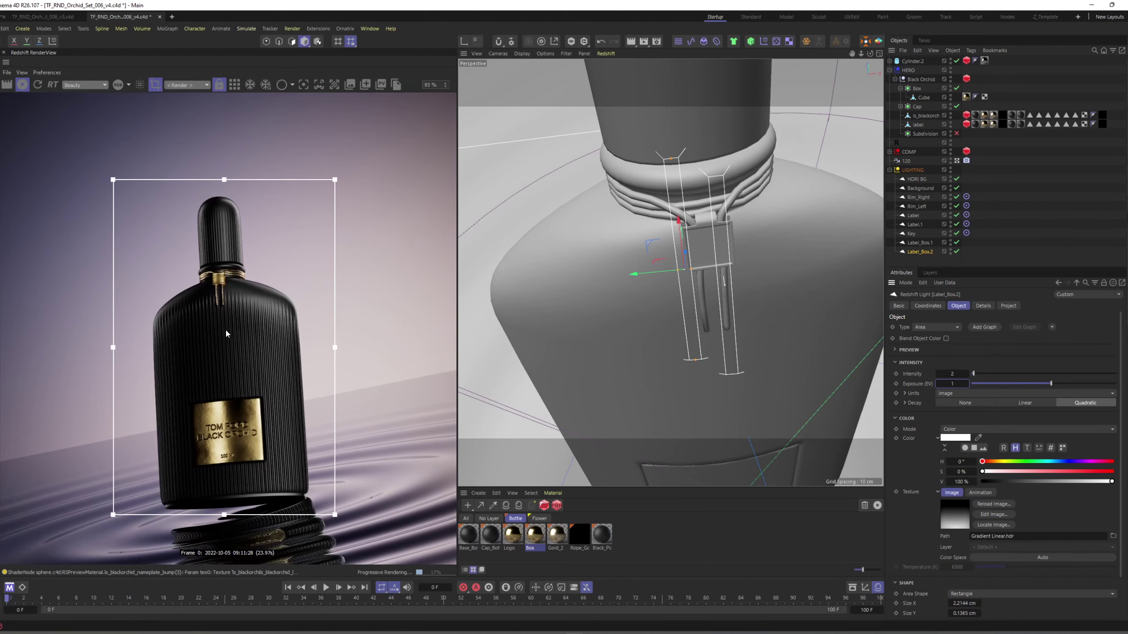
# Step: Set the Height Scale of the Box material's logo RS Bump Map node to 0.08 and close the shader graph
pyautogui.doubleClick(533, 536)
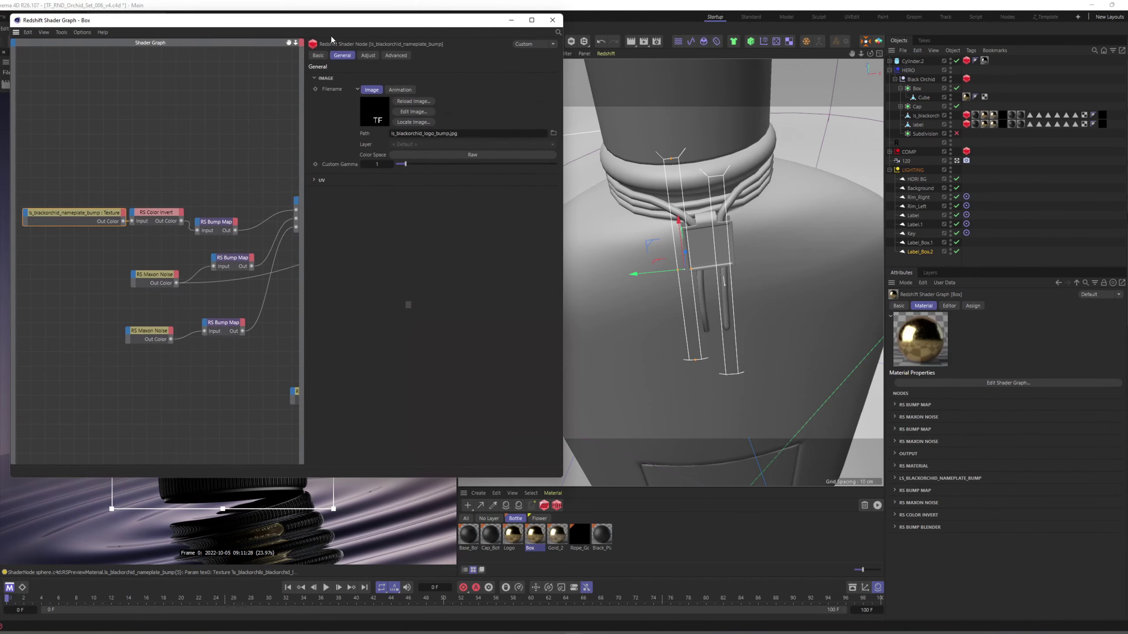
pyautogui.moveTo(327, 20); pyautogui.dragTo(708, 69)
pyautogui.moveTo(603, 278); pyautogui.dragTo(619, 263)
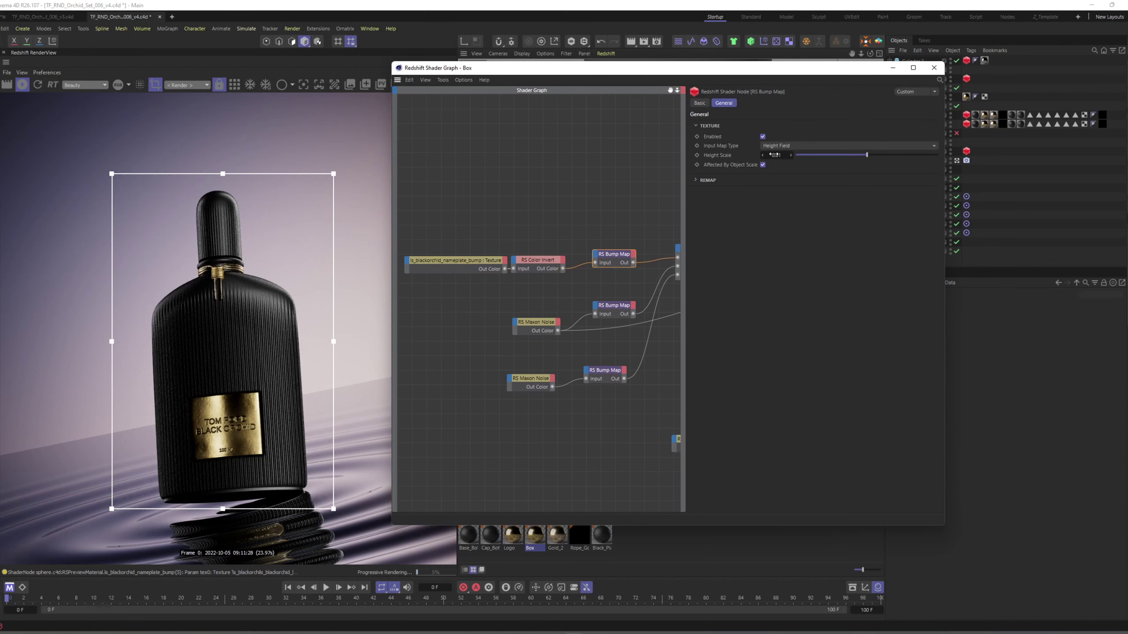
pyautogui.press('Return')
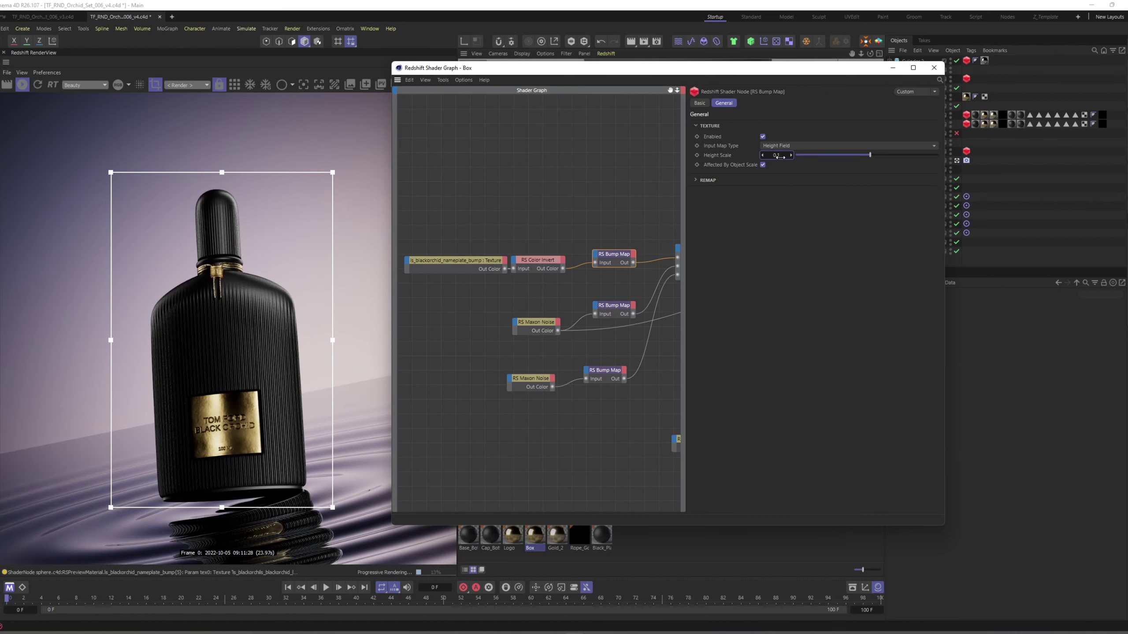
pyautogui.write('8')
pyautogui.press('Return')
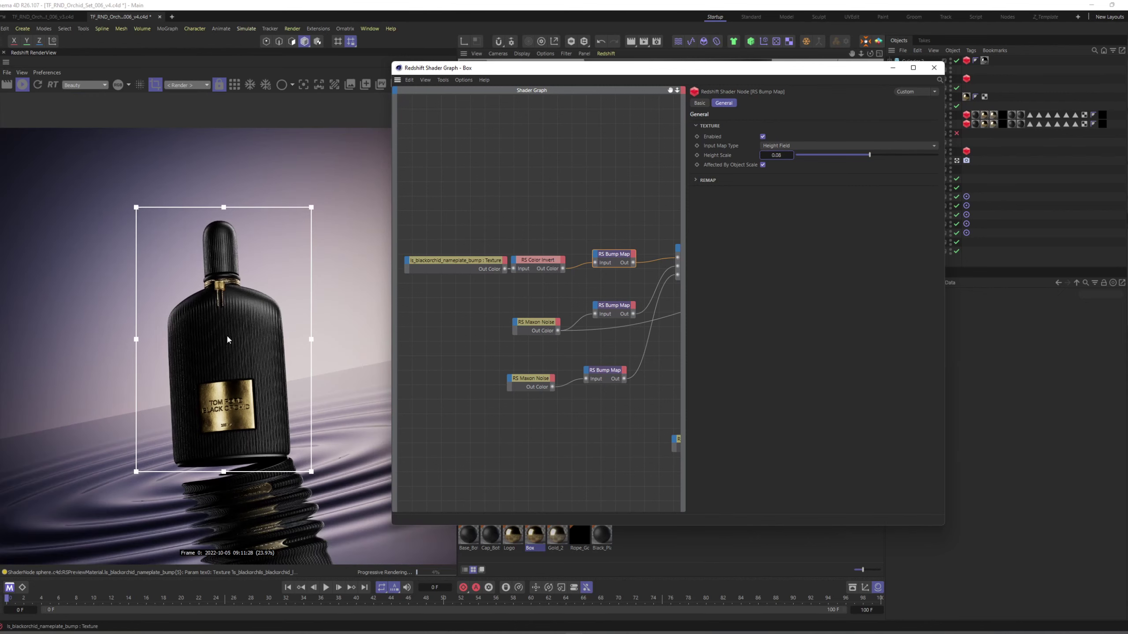
pyautogui.click(933, 67)
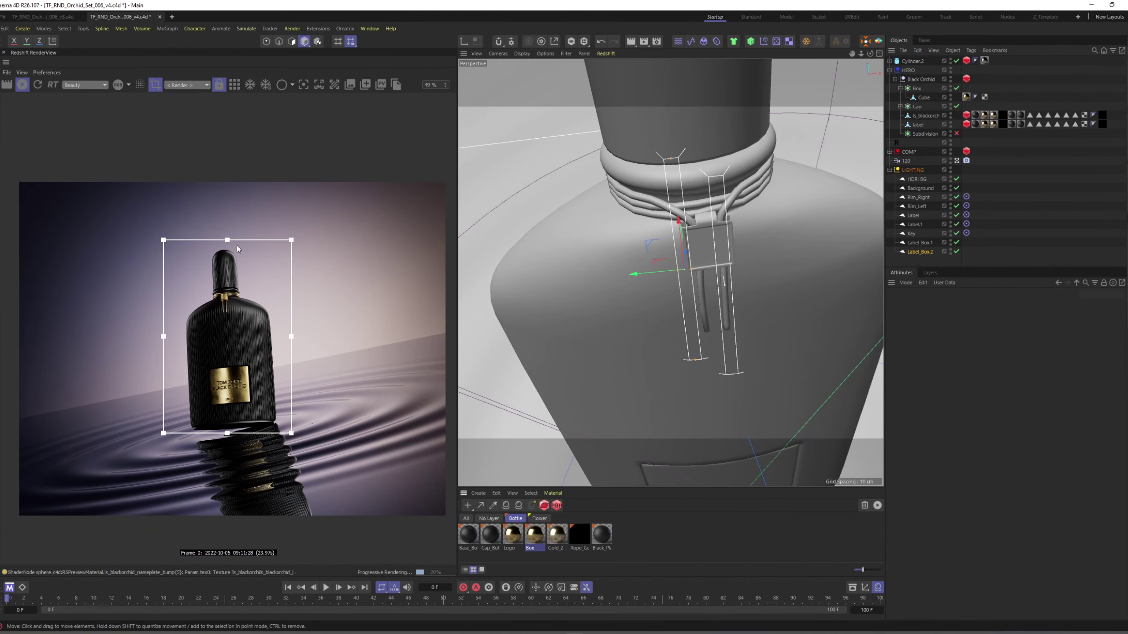
# Step: Turn off region rendering and reorder the LIGHTING group so Key sits directly below HDRI BG and the label lights stay together
pyautogui.click(155, 85)
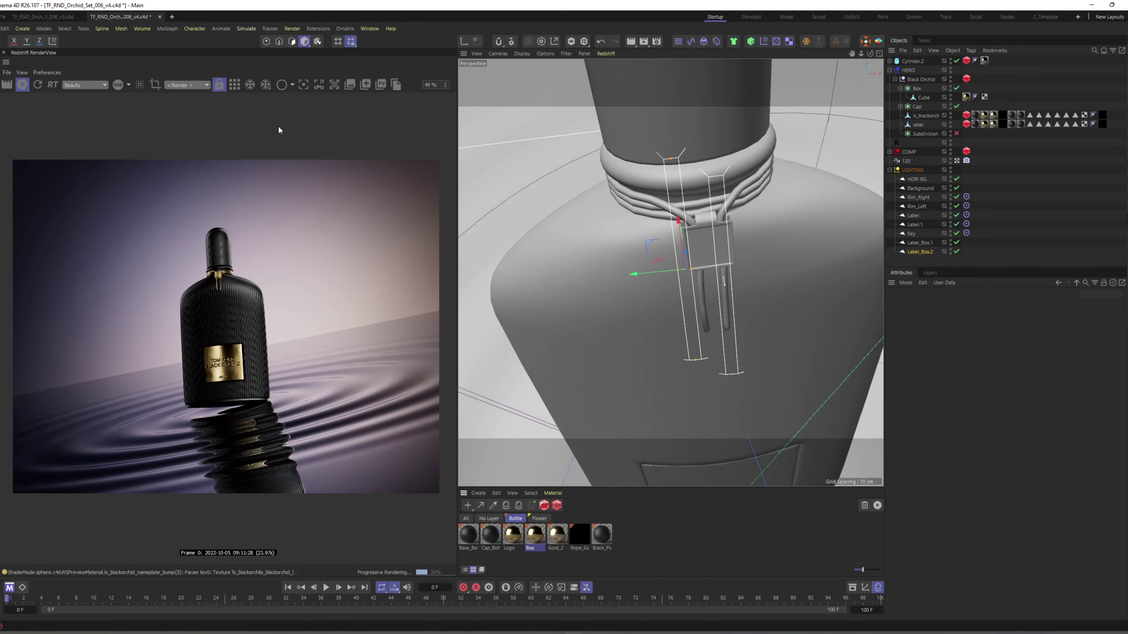
pyautogui.click(1008, 243)
pyautogui.scroll(-10, 686, 299)
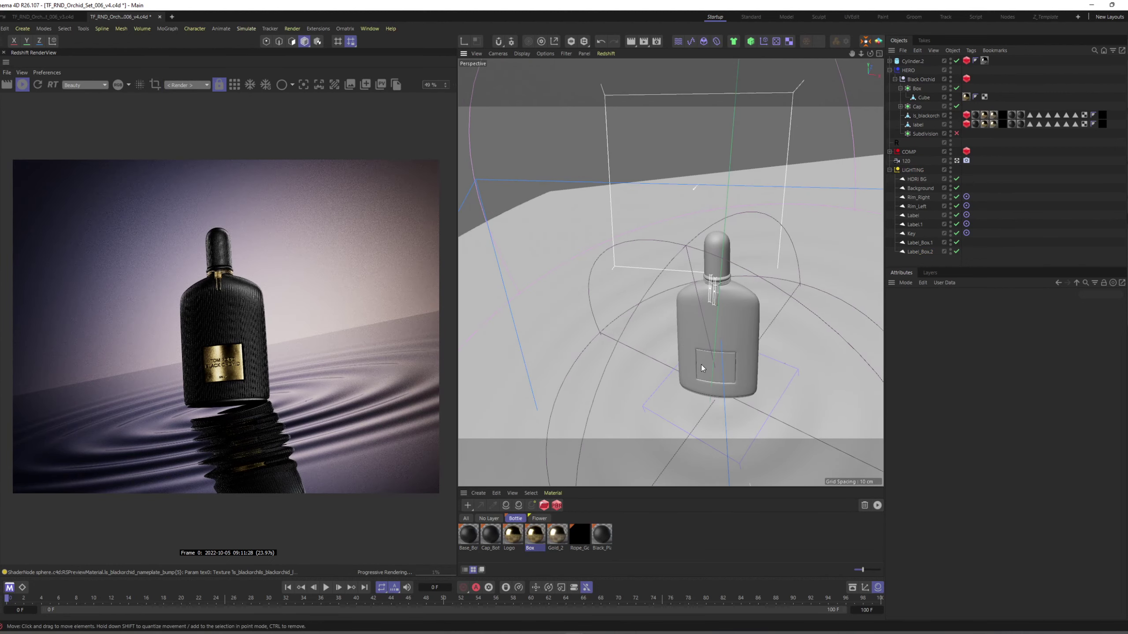
pyautogui.scroll(-5, 706, 340)
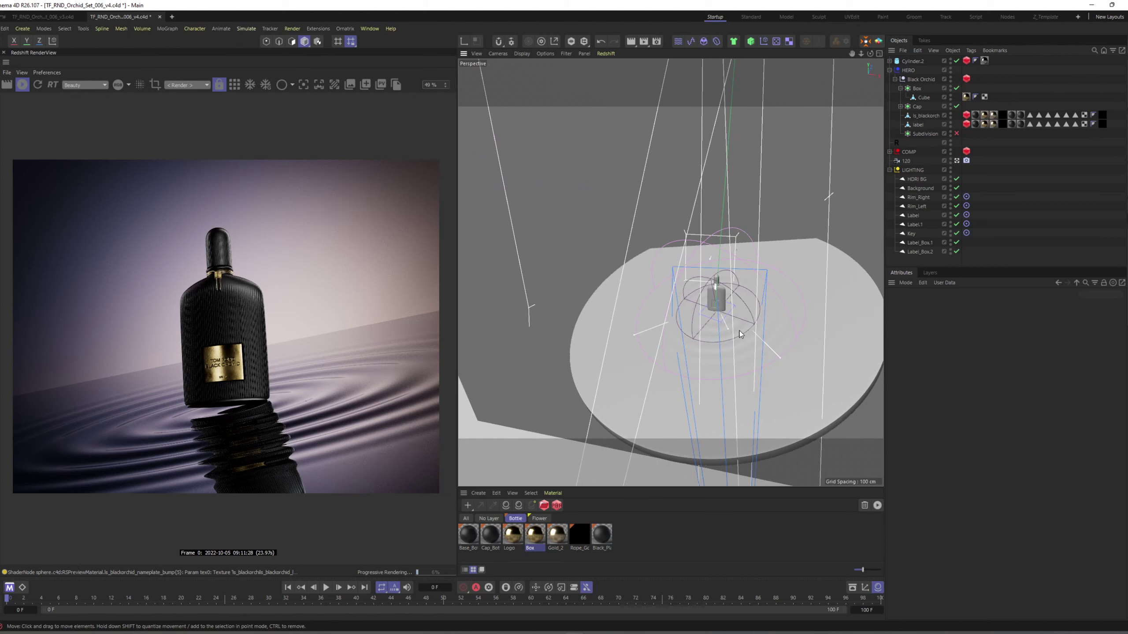
pyautogui.keyDown('shift'); pyautogui.click(914, 217); pyautogui.keyUp('shift')
pyautogui.moveTo(917, 242); pyautogui.dragTo(917, 239)
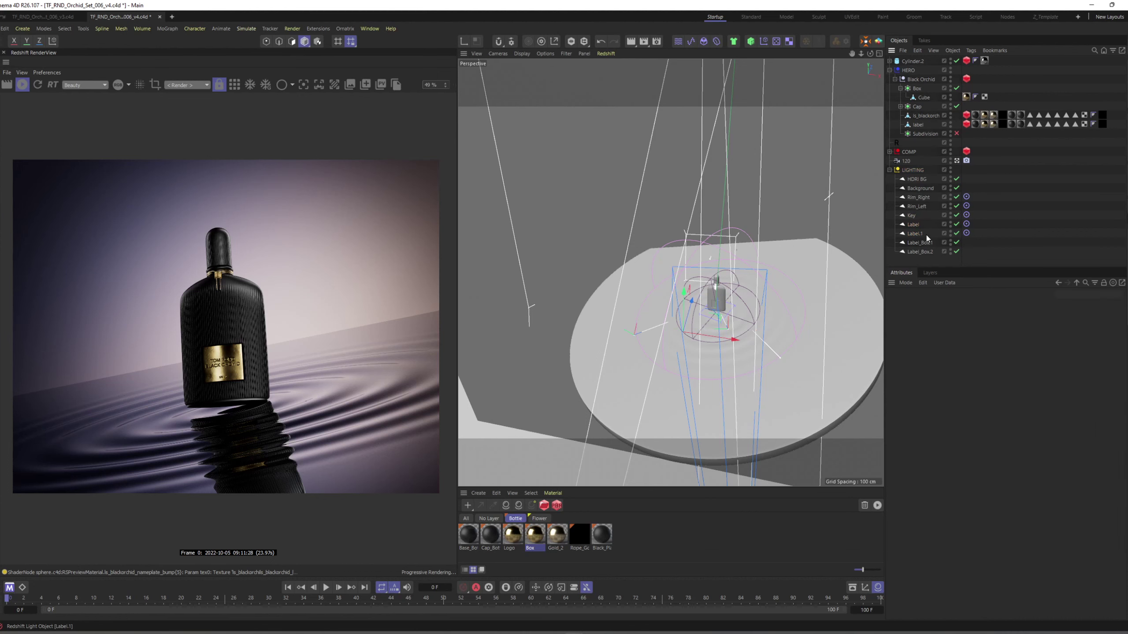
pyautogui.moveTo(923, 189); pyautogui.dragTo(923, 189)
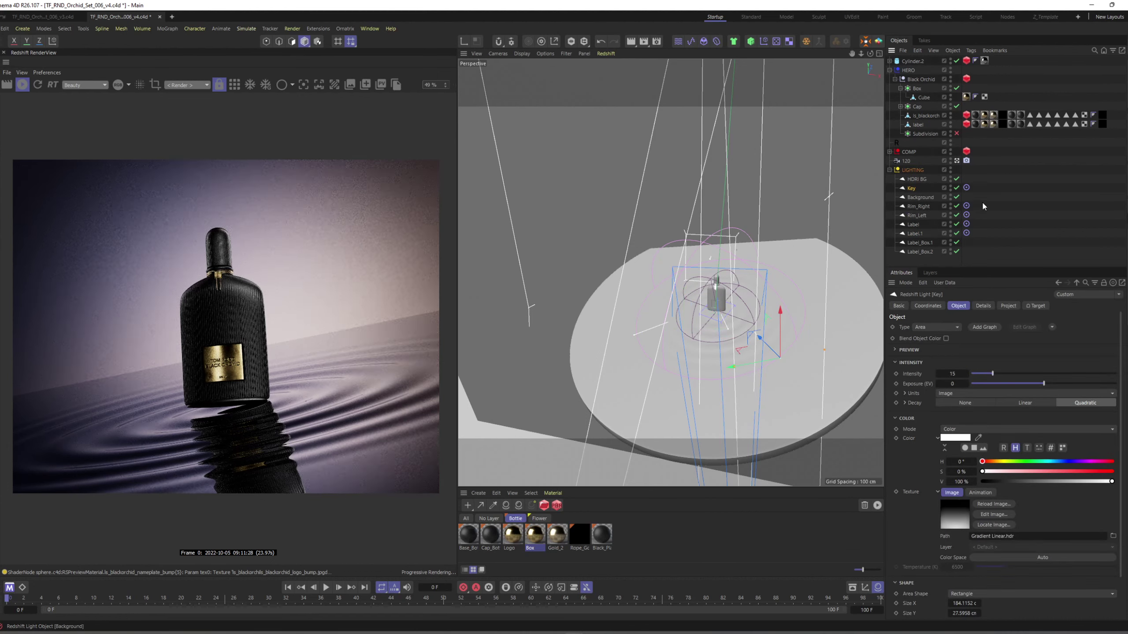
pyautogui.click(982, 201)
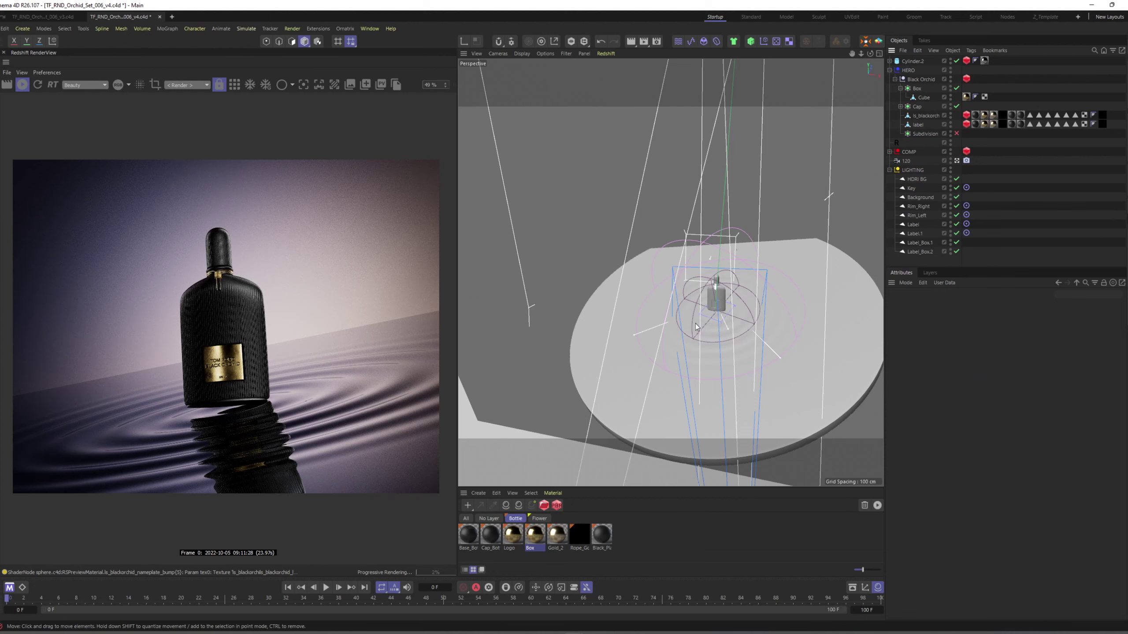
# Step: Limit the render to a region around the nameplate and toggle the Label and Label.1 lights to compare their effect
pyautogui.scroll(8, 232, 363)
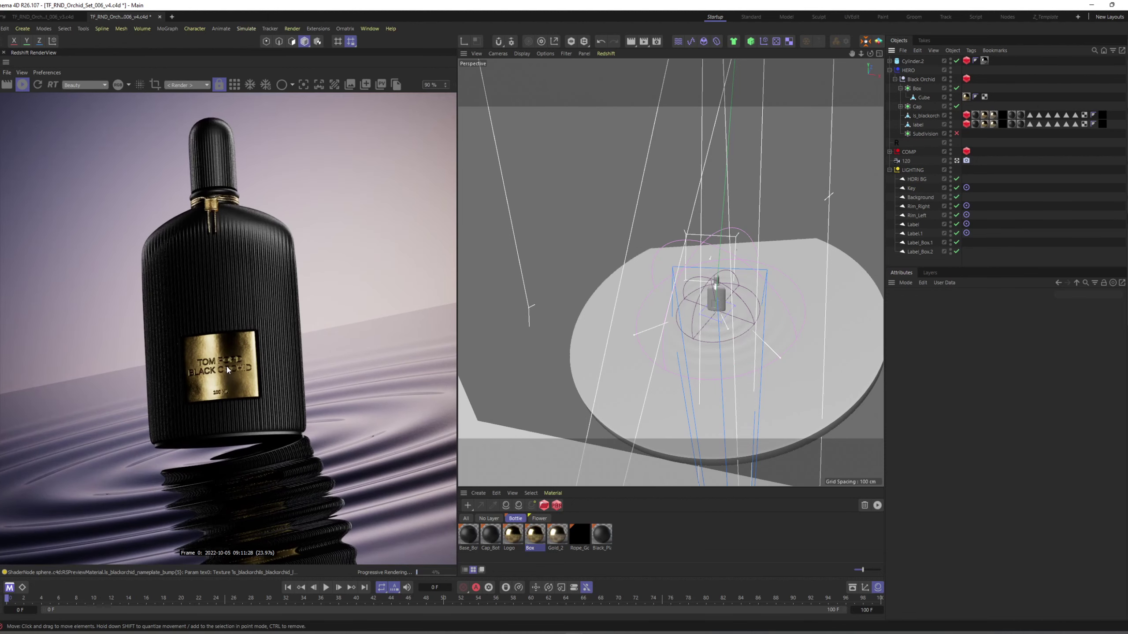
pyautogui.moveTo(147, 314)
pyautogui.mouseDown()
pyautogui.moveTo(285, 415)
pyautogui.moveTo(281, 426)
pyautogui.mouseUp()
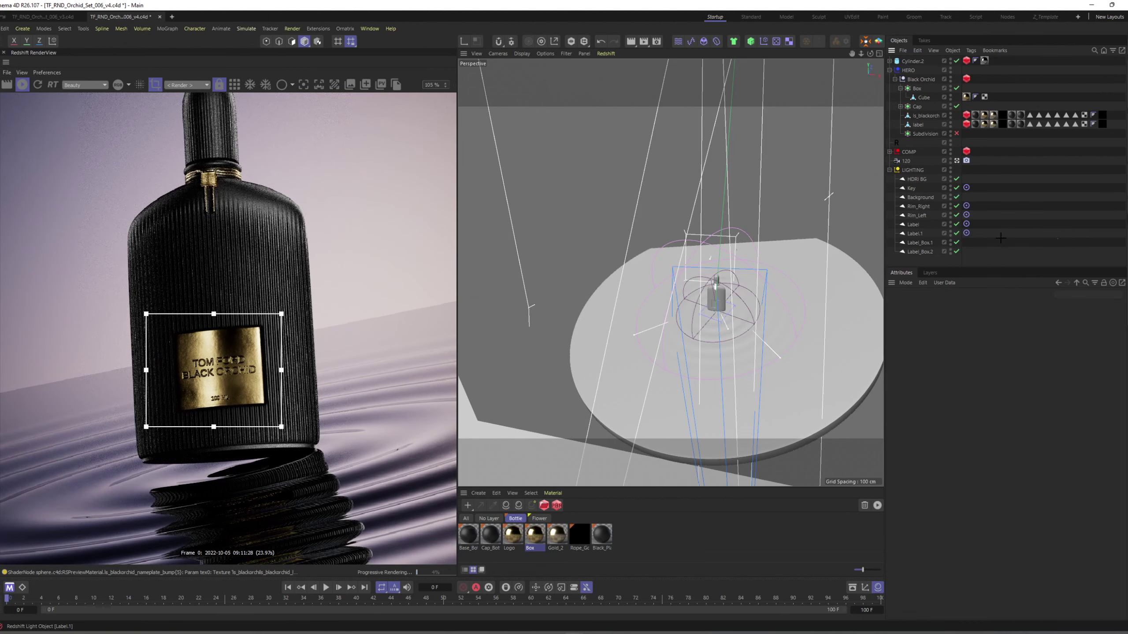
pyautogui.click(956, 224)
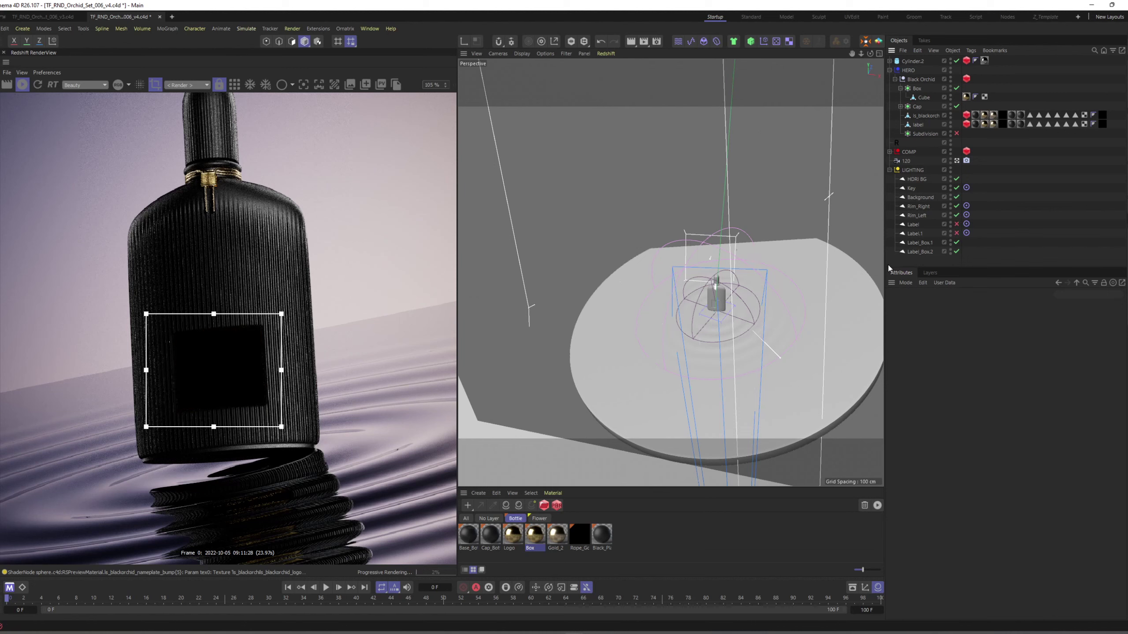
pyautogui.click(956, 234)
pyautogui.click(915, 234)
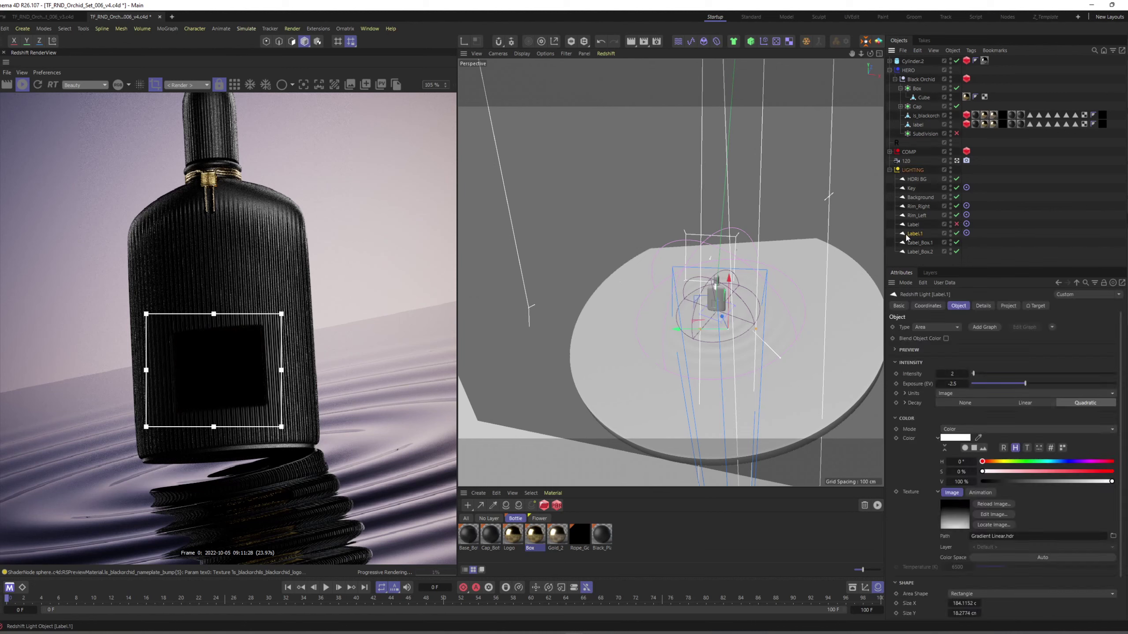
pyautogui.keyDown('alt'); pyautogui.moveTo(774, 327); pyautogui.dragTo(710, 346); pyautogui.keyUp('alt')
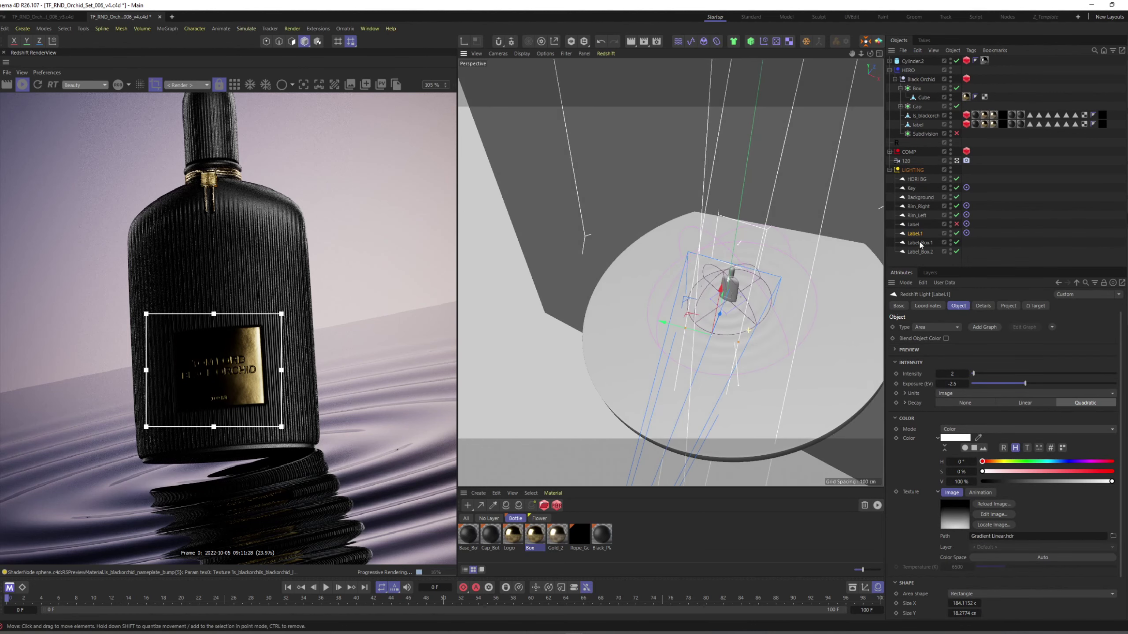
pyautogui.click(957, 234)
pyautogui.click(957, 224)
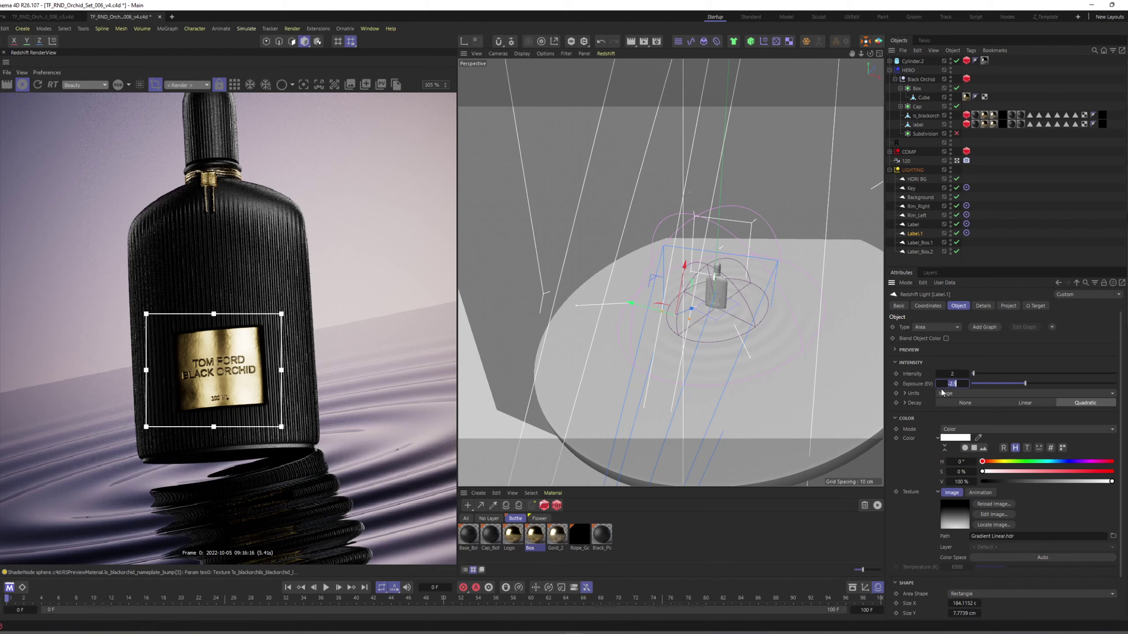
# Step: Set the Label.1 light's Exposure to -3 and narrow its Size Y to about 1.7 cm
pyautogui.write('-3')
pyautogui.press('Return')
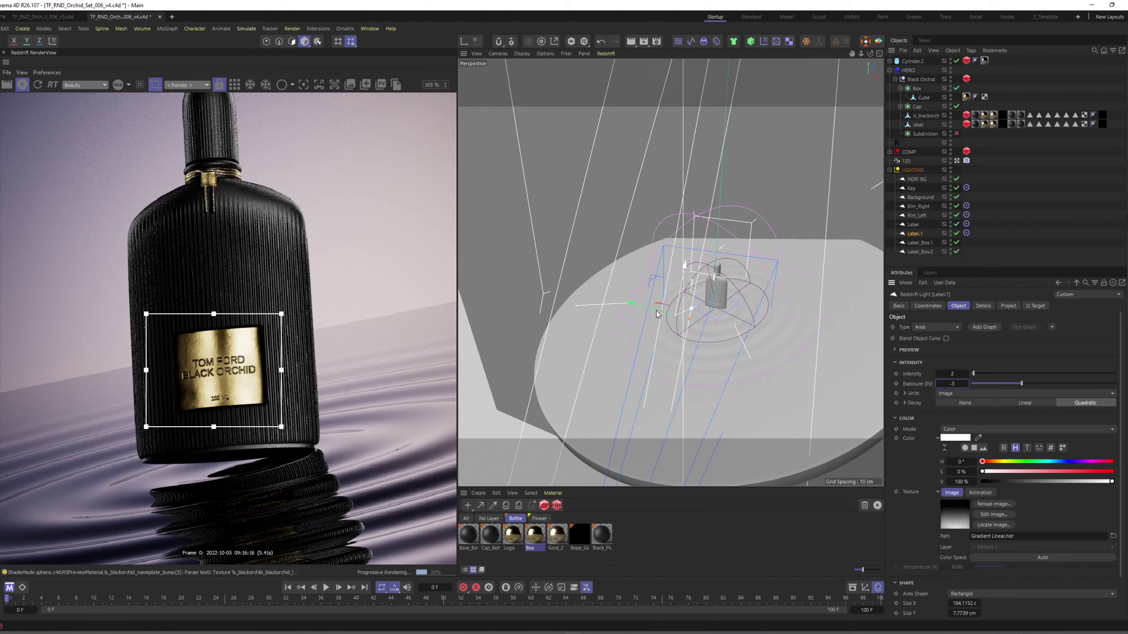
pyautogui.moveTo(660, 317)
pyautogui.mouseDown()
pyautogui.moveTo(670, 328)
pyautogui.moveTo(661, 320)
pyautogui.mouseUp()
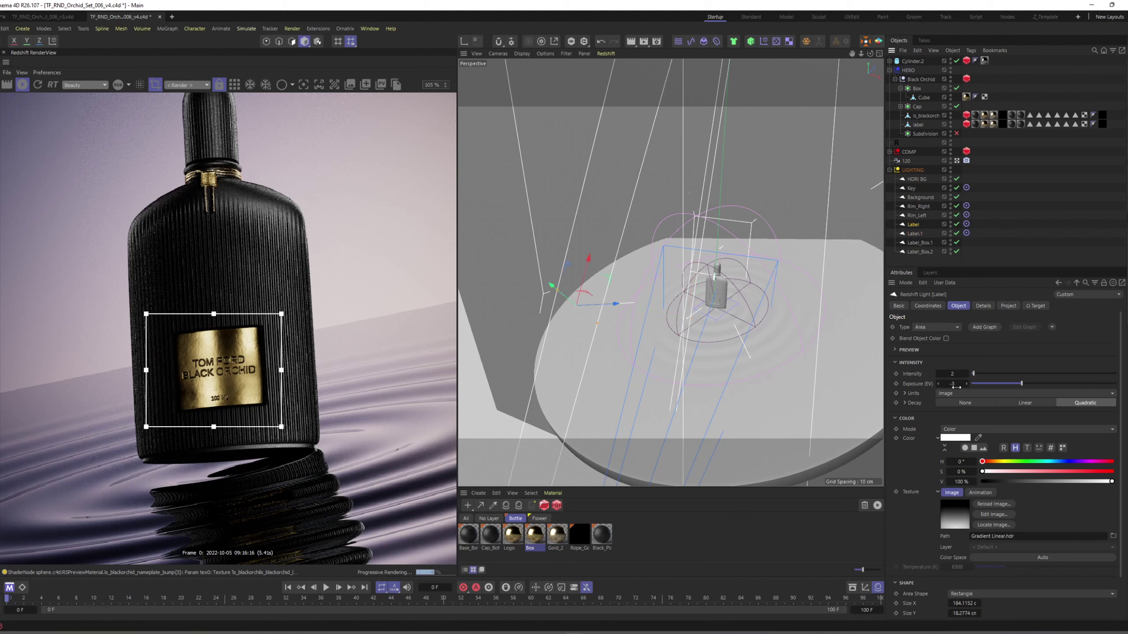
# Step: Set the Exposure of both the Label and Label.1 lights to -2
pyautogui.write('-2')
pyautogui.press('Return')
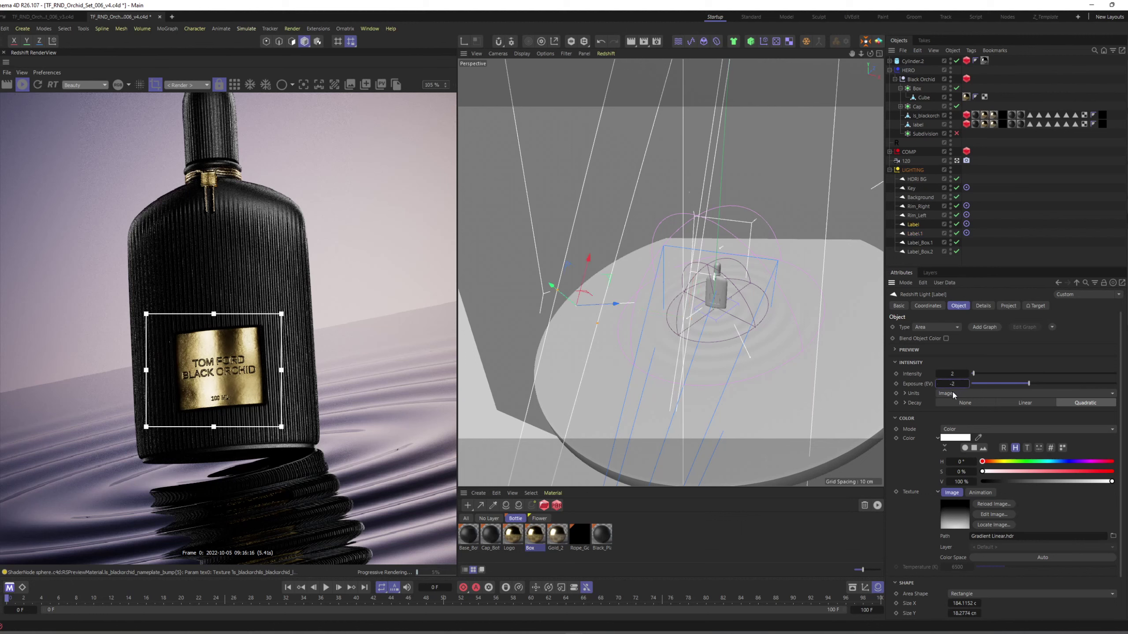
pyautogui.click(919, 234)
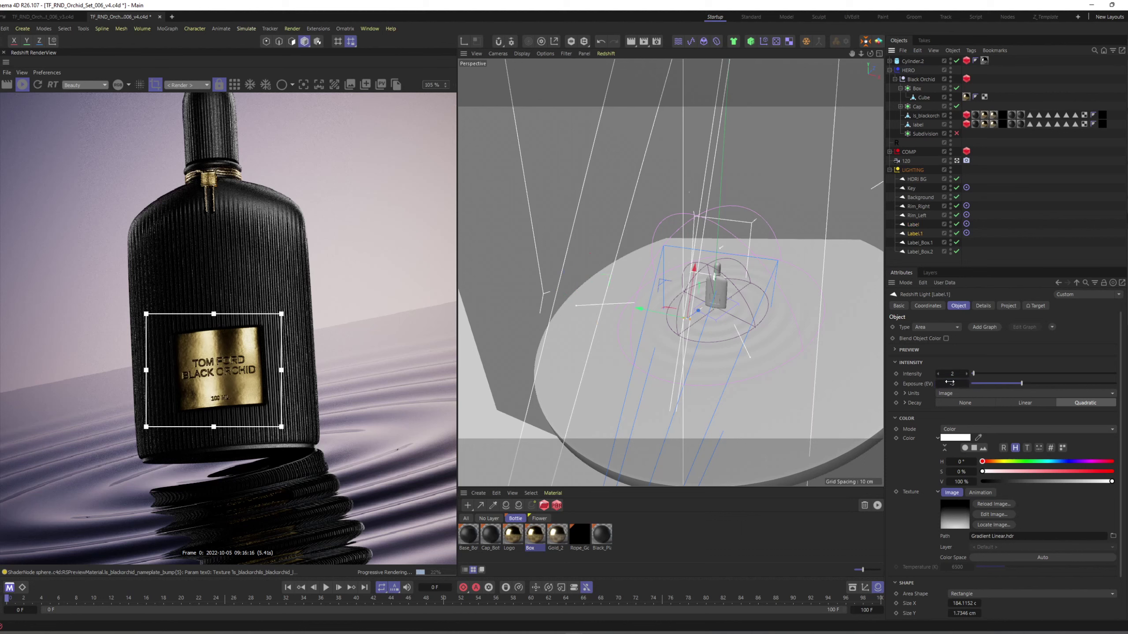
pyautogui.write('-2')
pyautogui.press('Return')
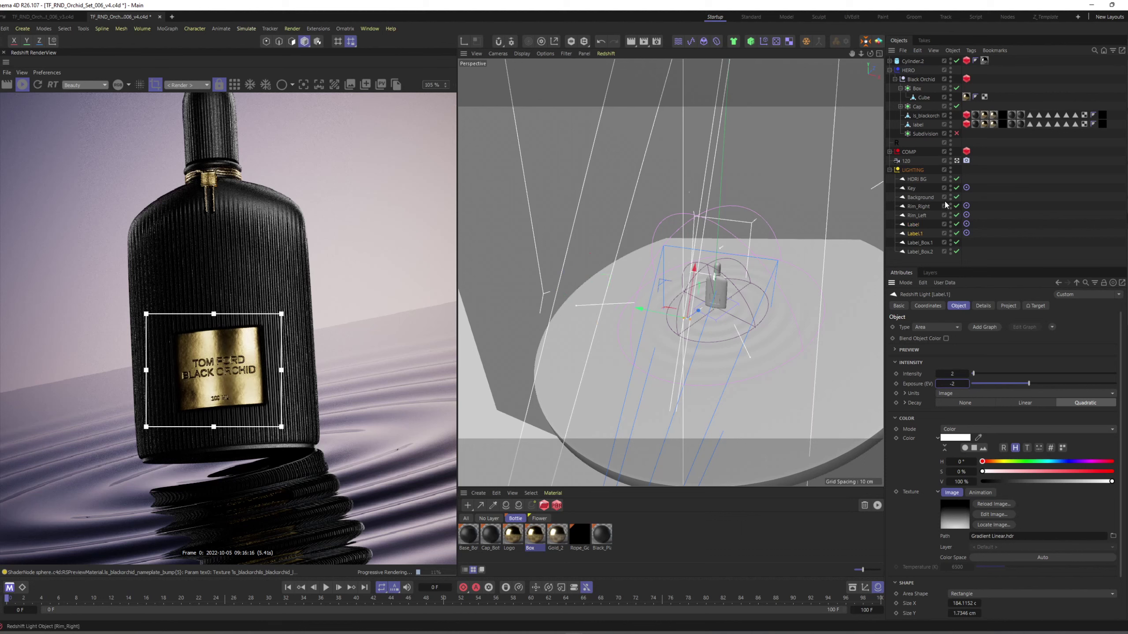
# Step: Resize the Label.1 area light to about 11.6 by 6.2 cm
pyautogui.click(914, 225)
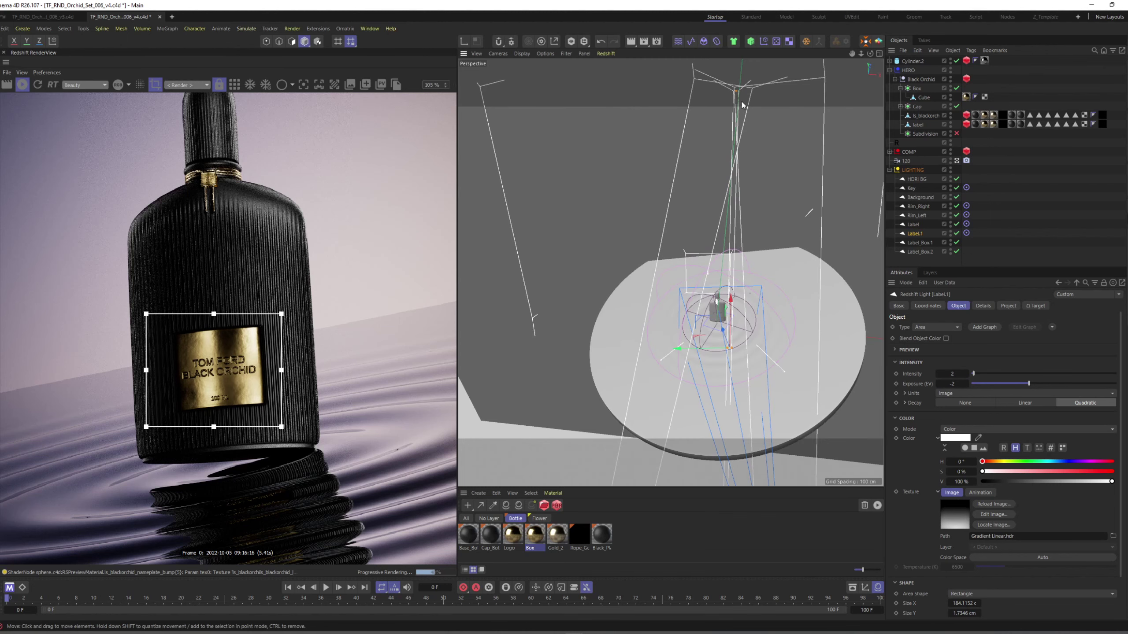
pyautogui.moveTo(736, 91); pyautogui.dragTo(722, 350)
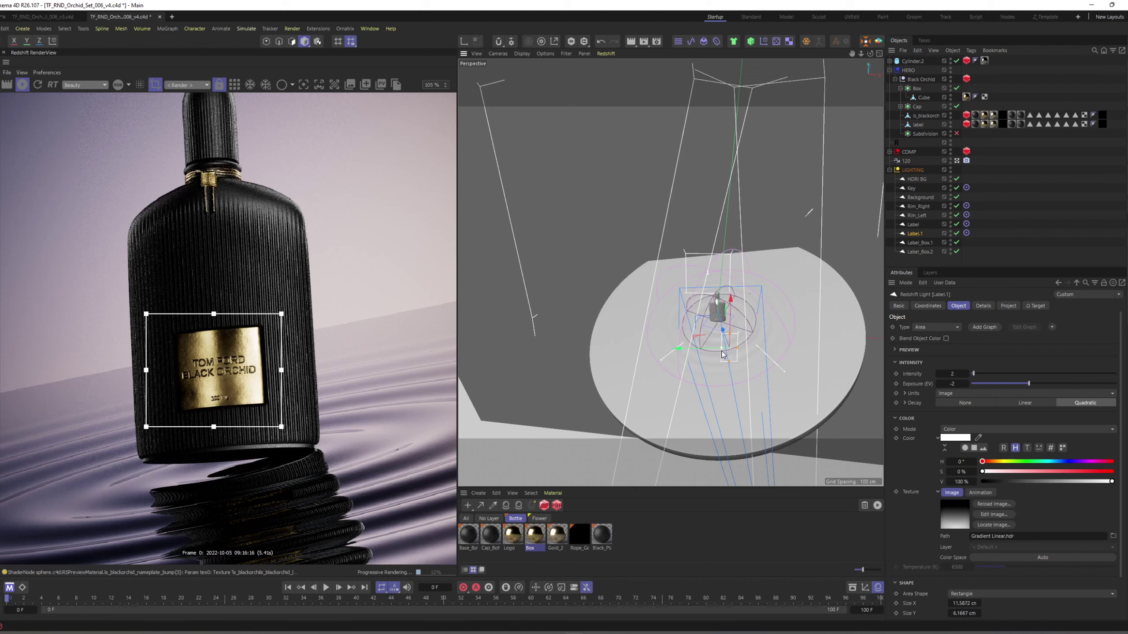
# Step: Try to rotate the Label.1 light in front of the bottle
pyautogui.press('r')
pyautogui.scroll(5, 721, 349)
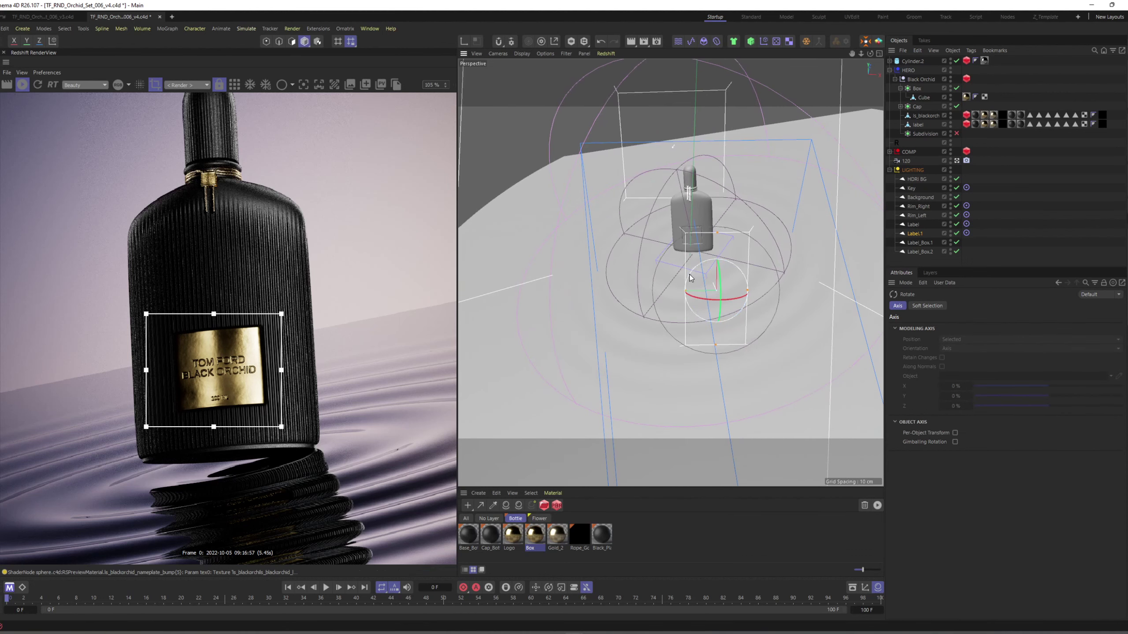
pyautogui.moveTo(689, 277); pyautogui.dragTo(684, 364)
pyautogui.hotkey('ctrl', 'z')
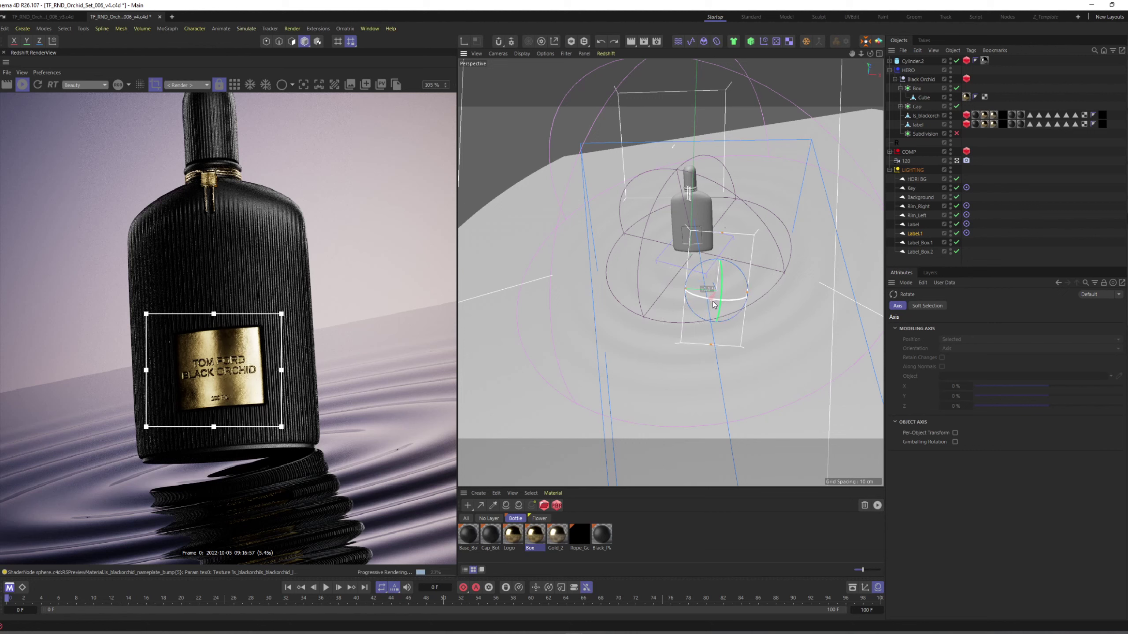
# Step: Delete the target tag from the Label.1 light and rotate the light freely toward the nameplate
pyautogui.click(966, 233)
pyautogui.press('Delete')
pyautogui.click(914, 233)
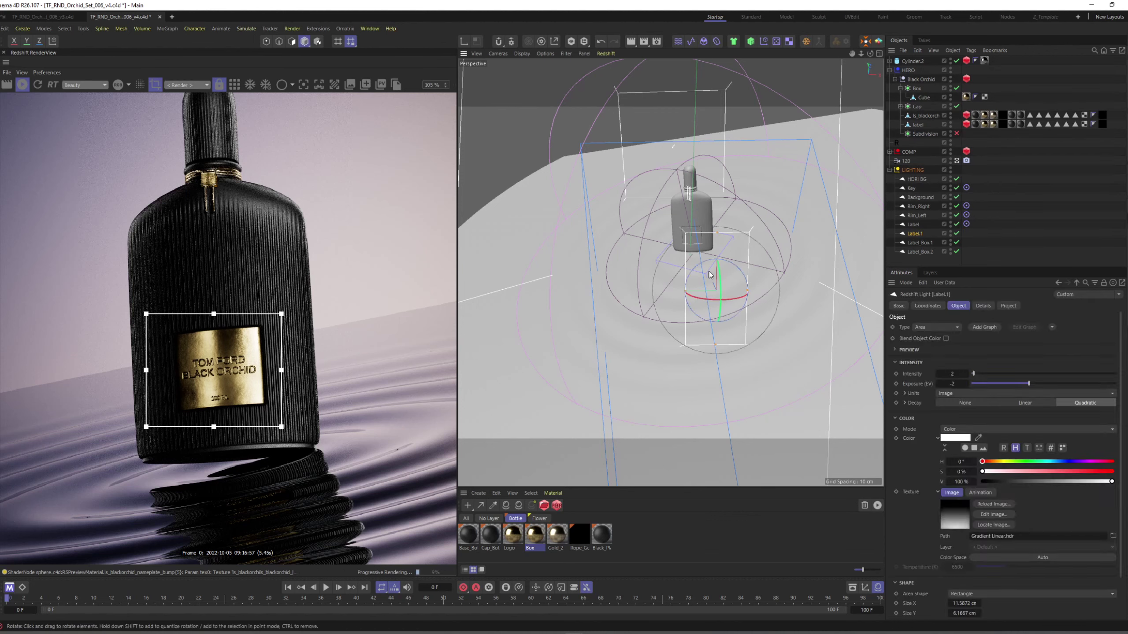
pyautogui.press('e')
pyautogui.keyDown('alt'); pyautogui.moveTo(729, 284); pyautogui.dragTo(639, 251); pyautogui.keyUp('alt')
pyautogui.keyDown('alt'); pyautogui.moveTo(711, 232); pyautogui.dragTo(743, 194, button='right'); pyautogui.keyUp('alt')
pyautogui.keyDown('alt'); pyautogui.moveTo(701, 204); pyautogui.dragTo(766, 196); pyautogui.keyUp('alt')
pyautogui.keyDown('alt'); pyautogui.moveTo(766, 196); pyautogui.dragTo(711, 226, button='right'); pyautogui.keyUp('alt')
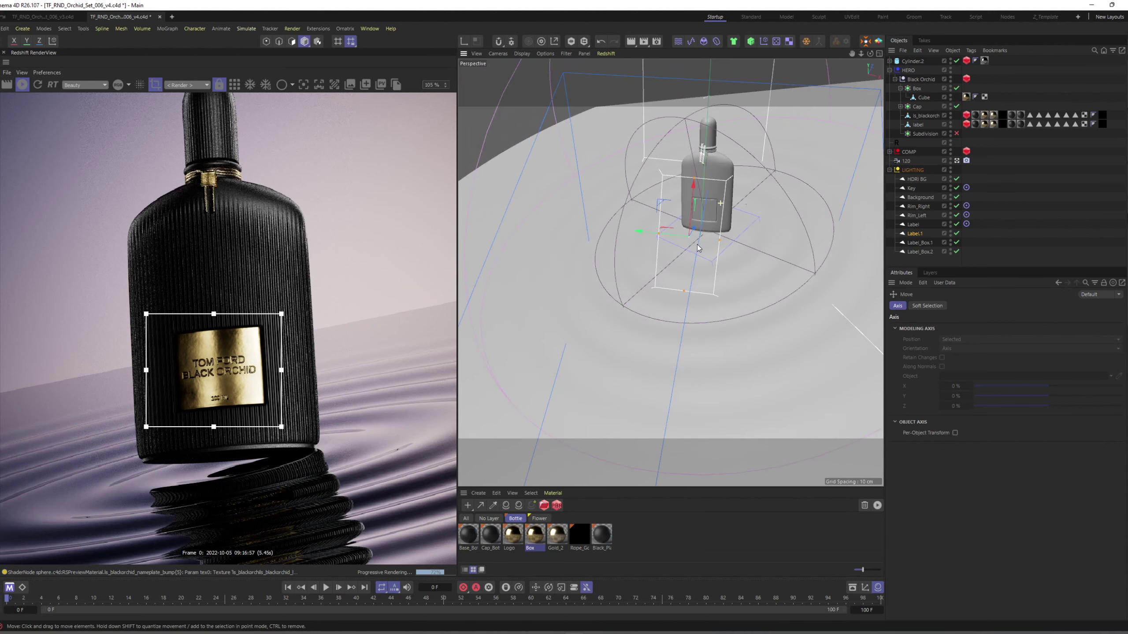
pyautogui.keyDown('alt'); pyautogui.moveTo(710, 226); pyautogui.dragTo(722, 222); pyautogui.keyUp('alt')
pyautogui.keyDown('alt'); pyautogui.moveTo(722, 222); pyautogui.dragTo(701, 260, button='right'); pyautogui.keyUp('alt')
pyautogui.keyDown('alt'); pyautogui.moveTo(701, 260); pyautogui.dragTo(703, 278); pyautogui.keyUp('alt')
pyautogui.keyDown('alt'); pyautogui.moveTo(703, 277); pyautogui.dragTo(719, 271, button='right'); pyautogui.keyUp('alt')
pyautogui.press('r')
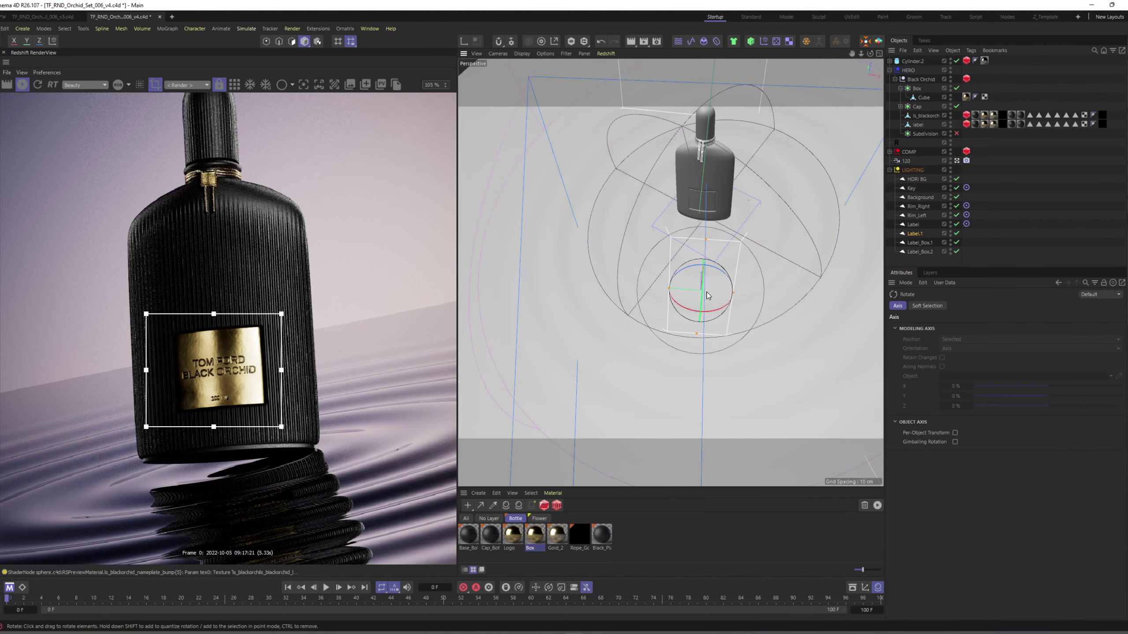
pyautogui.moveTo(704, 287); pyautogui.dragTo(728, 311)
# Step: Move the Label.1 light closer to the bottle, just in front of and below the nameplate
pyautogui.press('e')
pyautogui.press('r')
pyautogui.press('e')
pyautogui.moveTo(710, 200)
pyautogui.keyDown('alt'); pyautogui.mouseDown()
pyautogui.moveTo(712, 209)
pyautogui.moveTo(707, 192)
pyautogui.mouseUp(); pyautogui.keyUp('alt')
pyautogui.scroll(10, 704, 198)
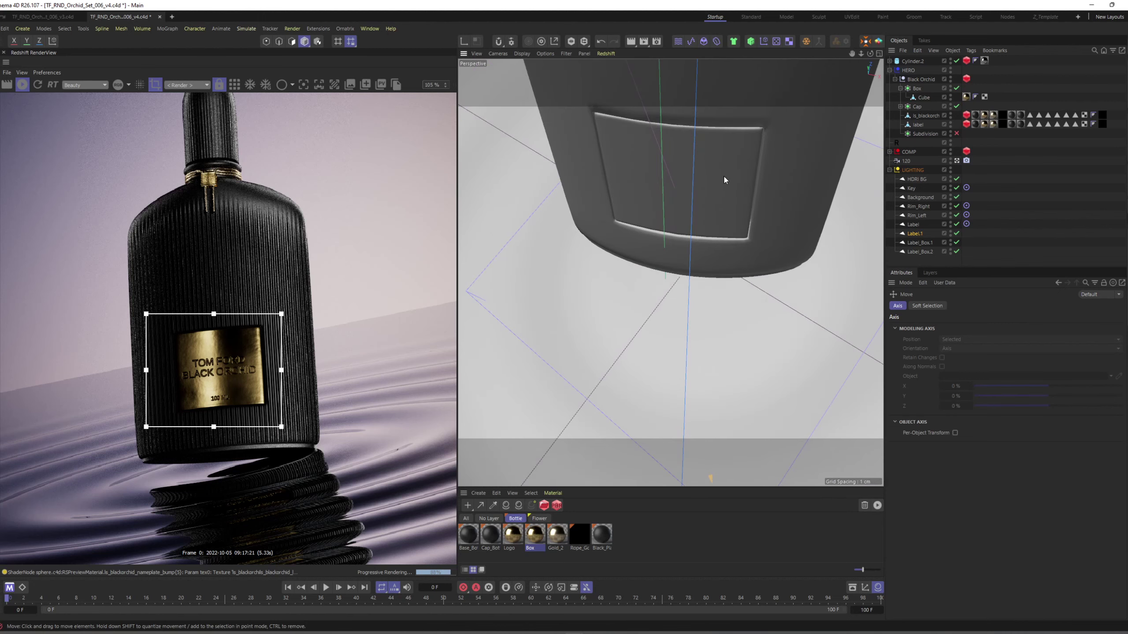
pyautogui.scroll(-10, 720, 178)
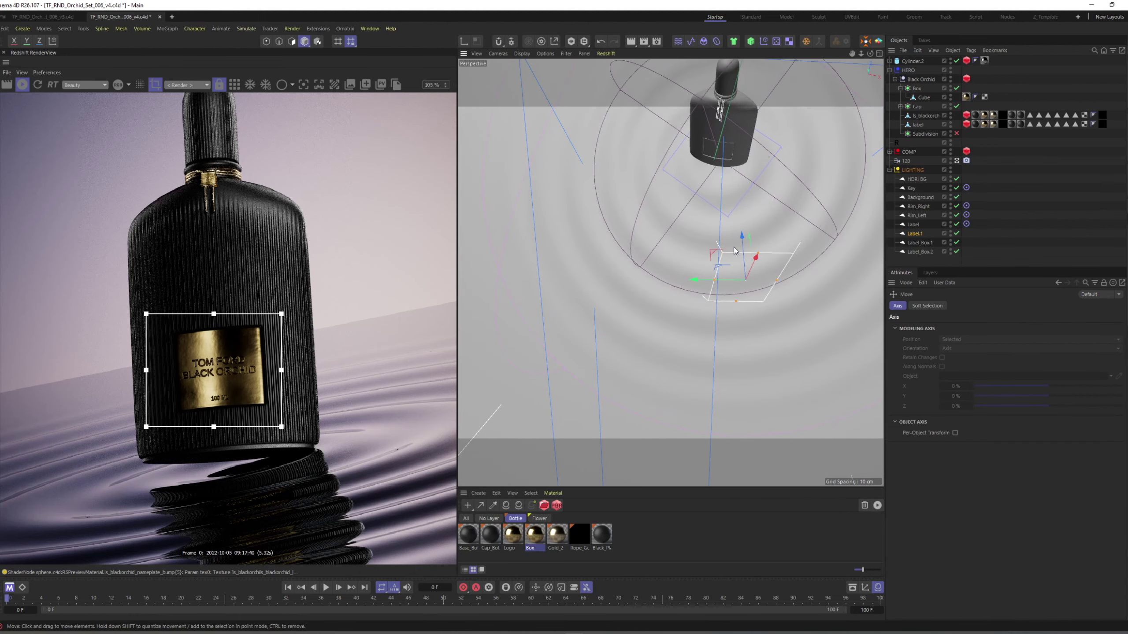
pyautogui.moveTo(708, 199)
pyautogui.mouseDown()
pyautogui.moveTo(687, 193)
pyautogui.moveTo(712, 192)
pyautogui.mouseUp()
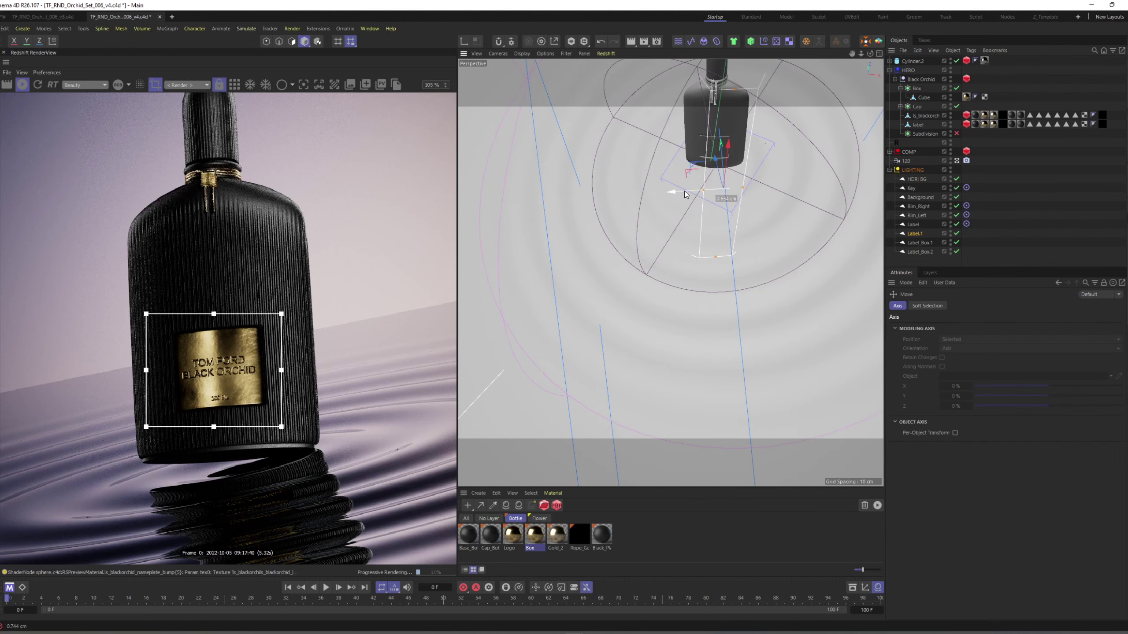
# Step: Shift the Label light sideways and narrow its Size Y to about 12.4 cm
pyautogui.click(913, 224)
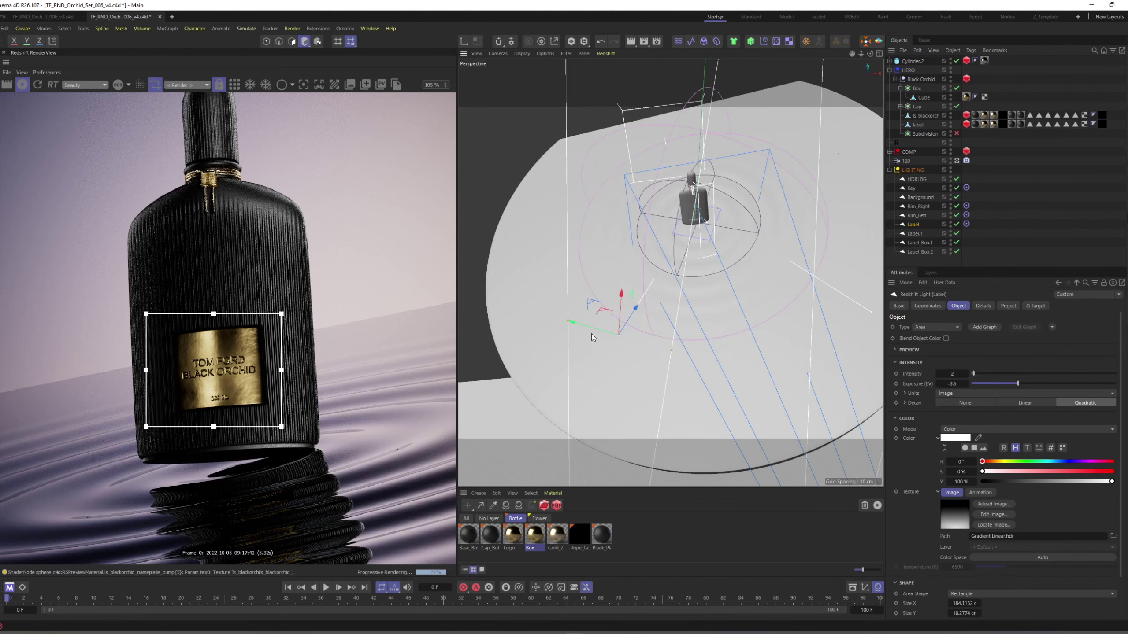
pyautogui.moveTo(571, 319)
pyautogui.mouseDown()
pyautogui.moveTo(549, 312)
pyautogui.moveTo(567, 321)
pyautogui.mouseUp()
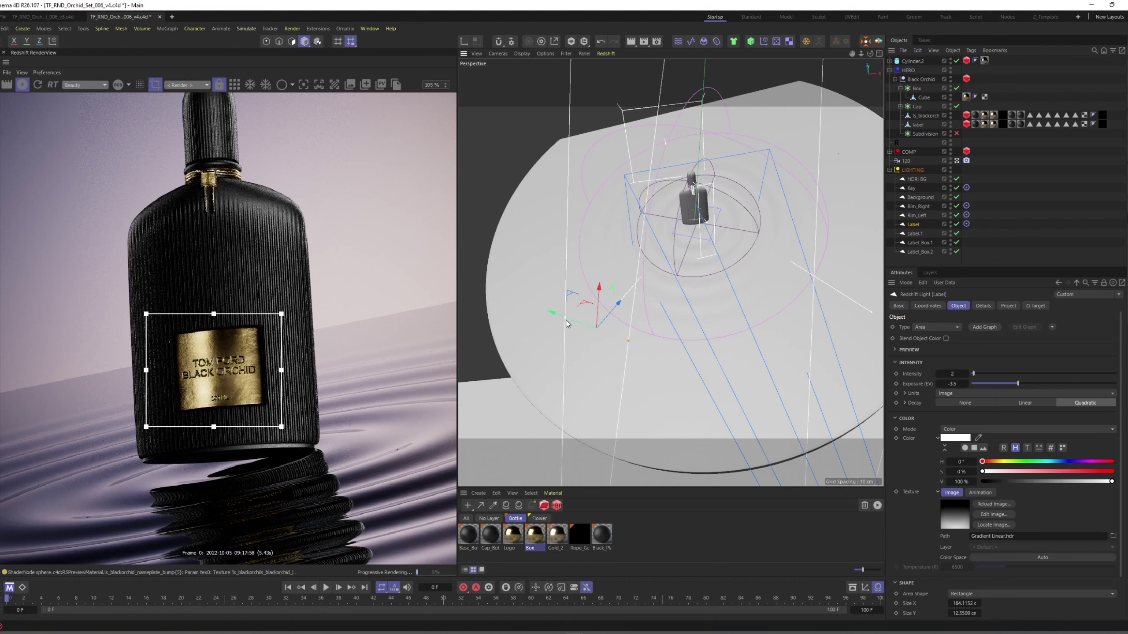
# Step: Give the Label.1 light a target tag again, adjust its placement, and set its Exposure to -2
pyautogui.click(966, 233)
pyautogui.moveTo(703, 171); pyautogui.dragTo(707, 193)
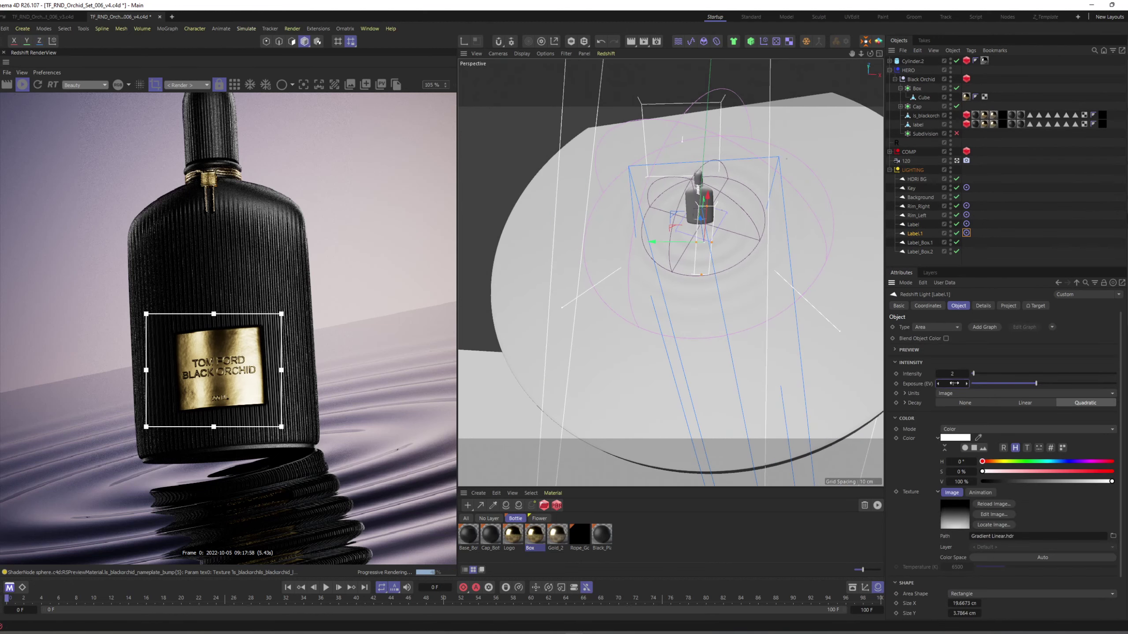
pyautogui.write('-2')
pyautogui.press('Return')
pyautogui.moveTo(661, 243); pyautogui.dragTo(666, 245)
# Step: Turn off region rendering to preview the whole image and save the scene
pyautogui.scroll(-5, 241, 359)
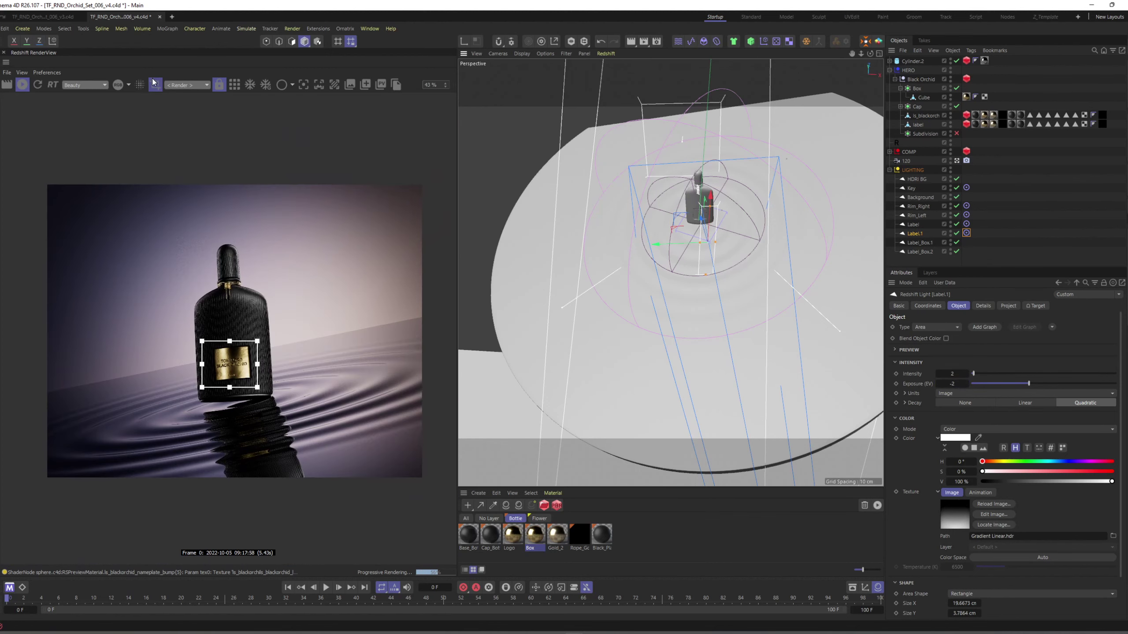
pyautogui.click(155, 84)
pyautogui.scroll(2, 212, 337)
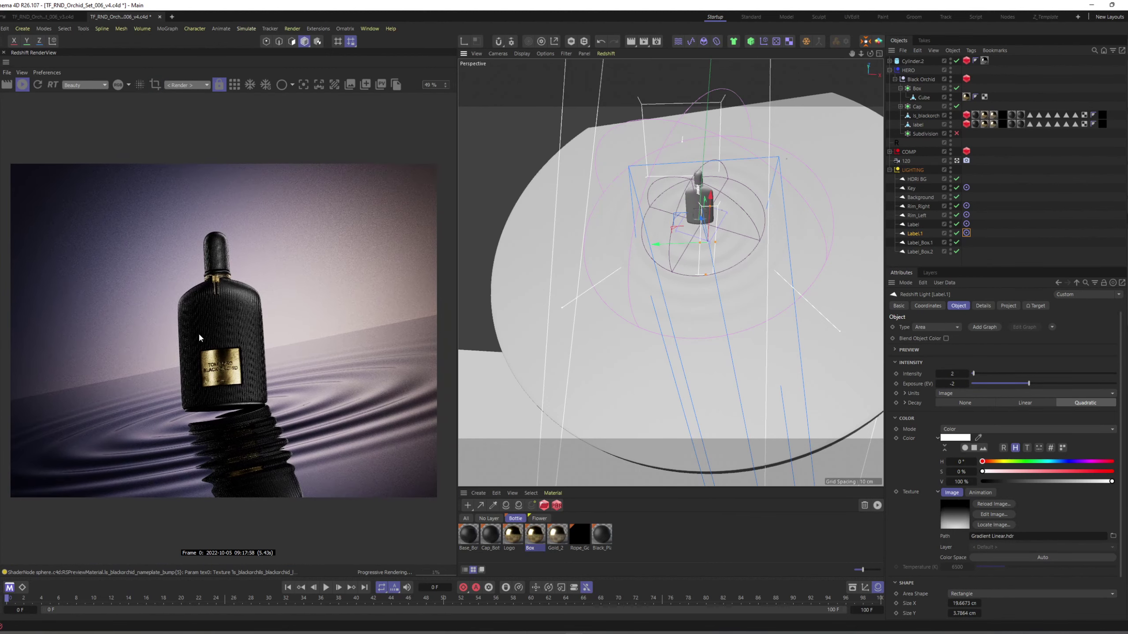
pyautogui.moveTo(217, 325); pyautogui.dragTo(215, 320, button='middle')
pyautogui.click(1023, 233)
pyautogui.hotkey('ctrl', 's')
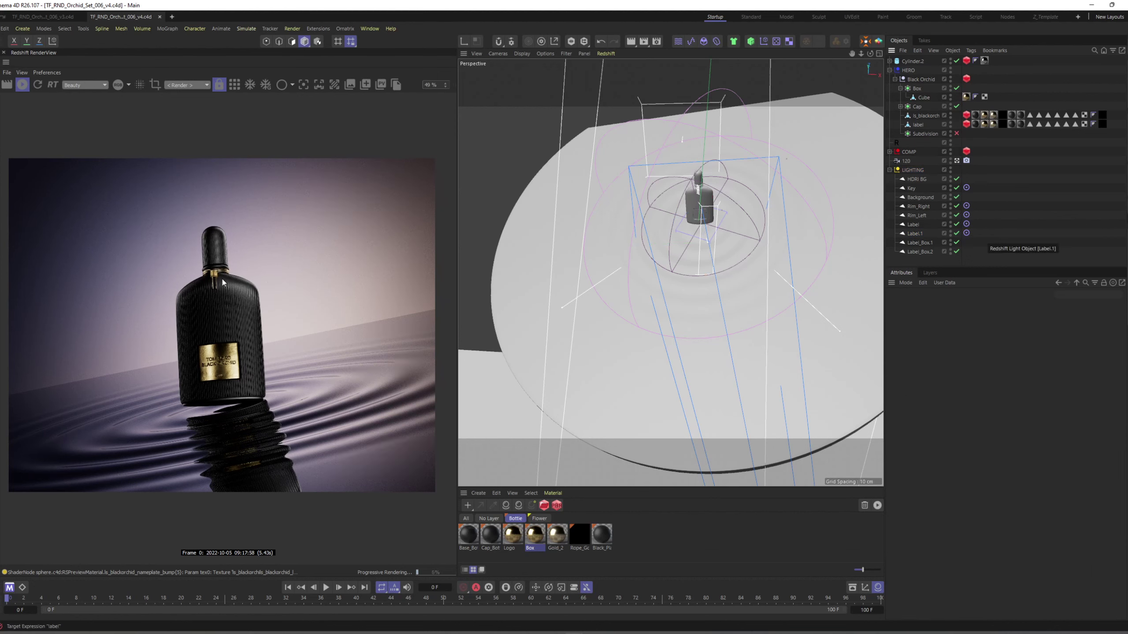
# Step: Set the Key light's Exposure to 0.5 and save the scene
pyautogui.click(912, 189)
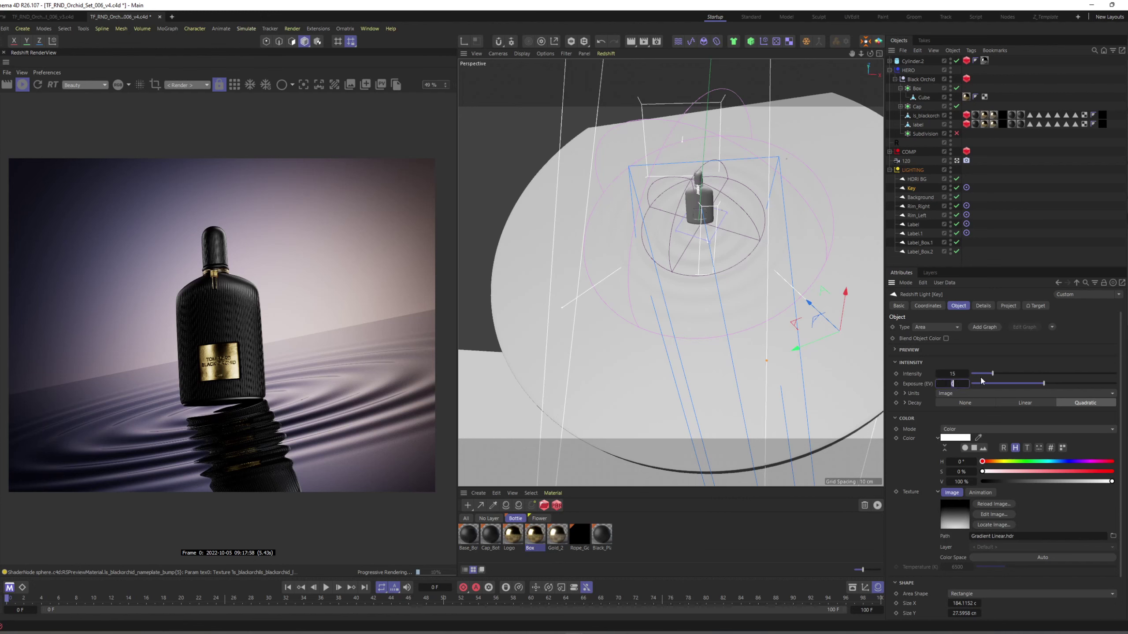
pyautogui.write('1')
pyautogui.press('Return')
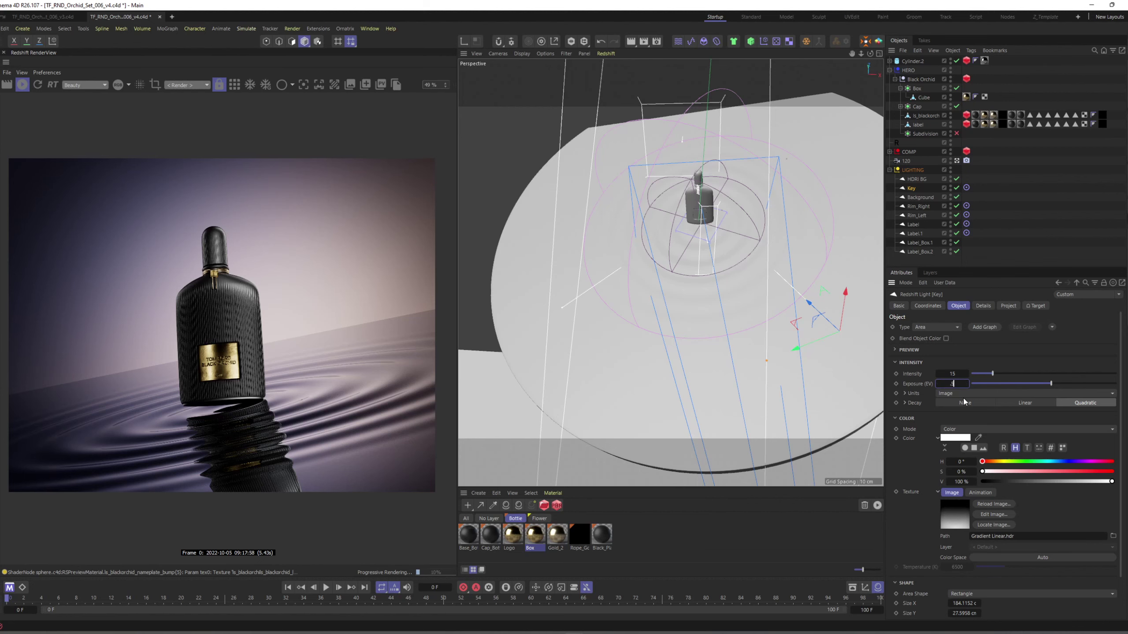
pyautogui.press('Return')
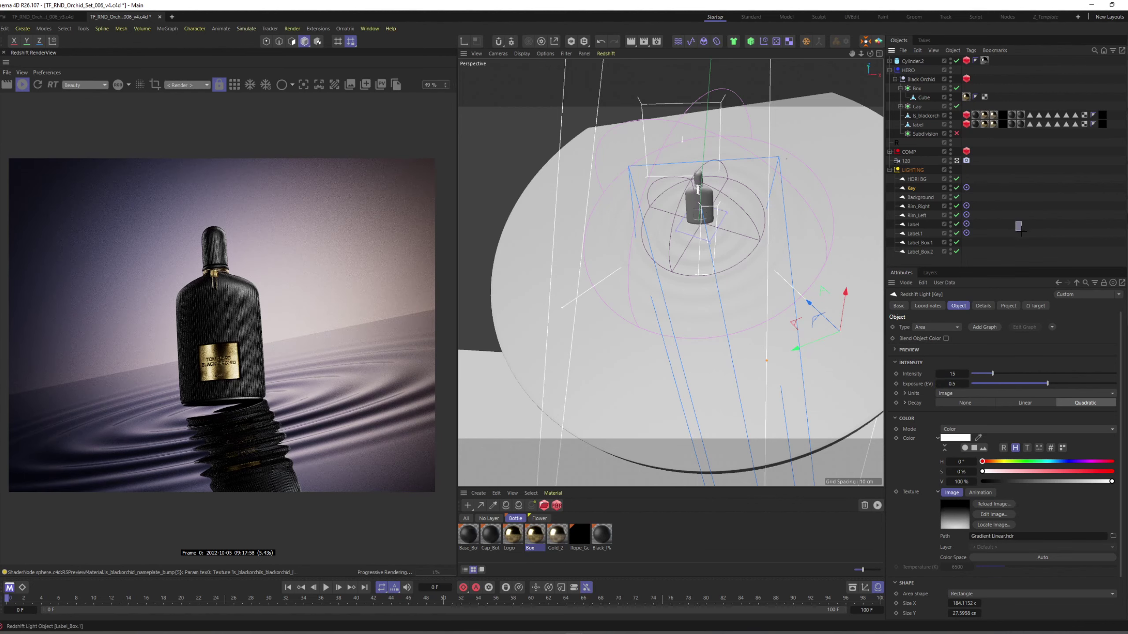
pyautogui.hotkey('ctrl', 's')
# Step: Replace the existing Redshift Post-Effects entry in the render settings with a newly added one
pyautogui.hotkey('ctrl', 'b')
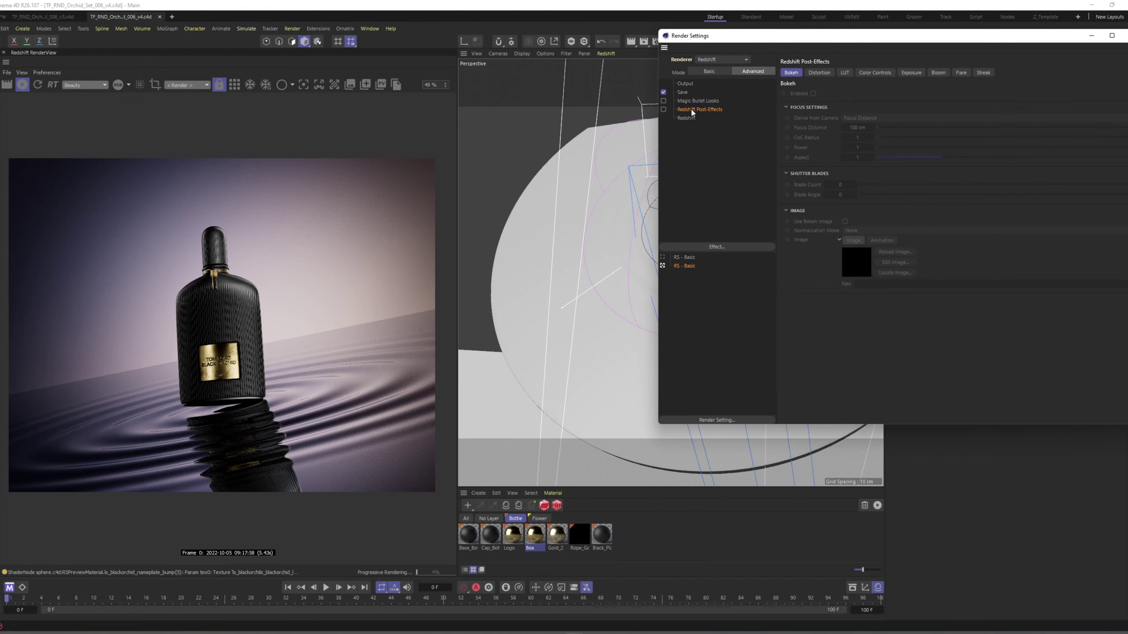
pyautogui.moveTo(732, 40); pyautogui.dragTo(629, 49)
pyautogui.rightClick(587, 120)
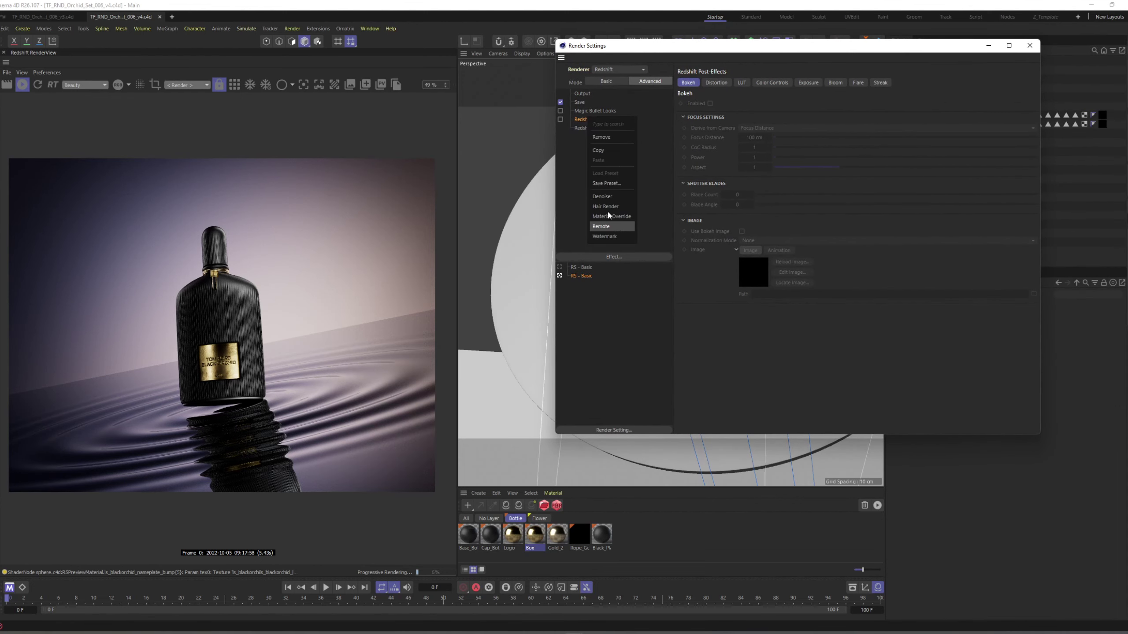
pyautogui.click(604, 138)
pyautogui.rightClick(588, 137)
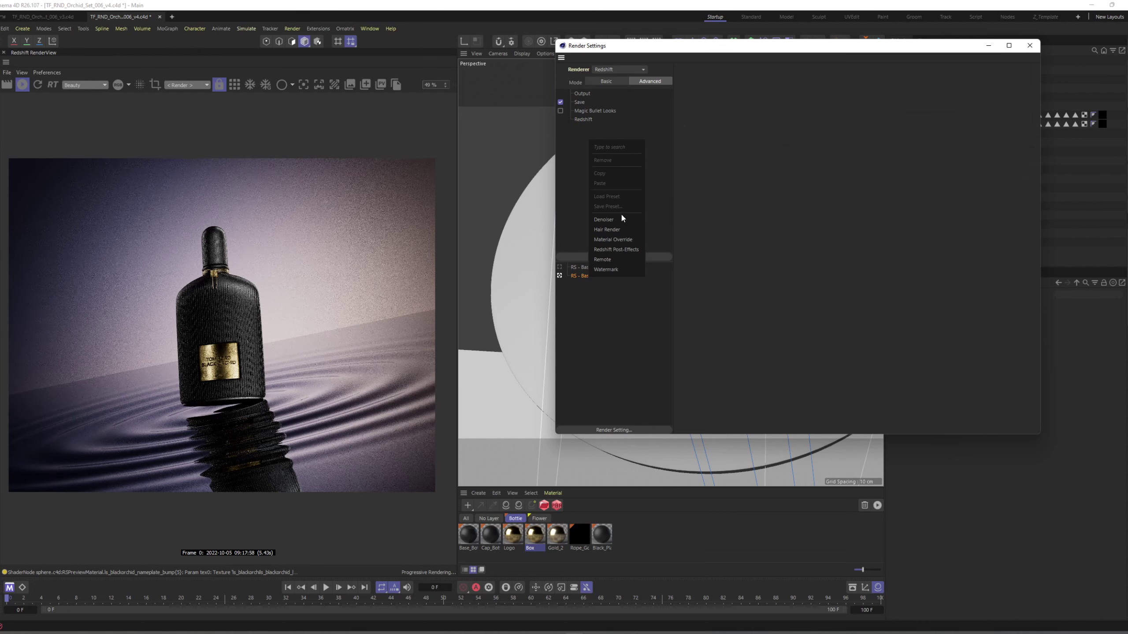
pyautogui.click(617, 245)
# Step: Enable Color Controls in the Redshift Post-Effects and look through the Exposure and LUT settings
pyautogui.moveTo(661, 49); pyautogui.dragTo(583, 65)
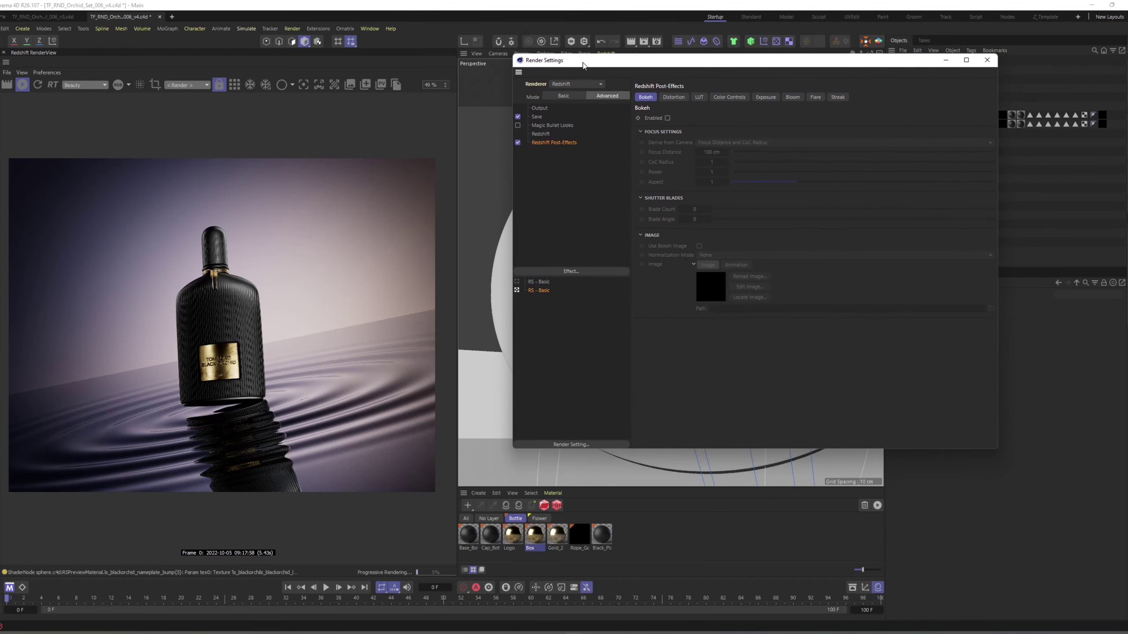
pyautogui.click(729, 97)
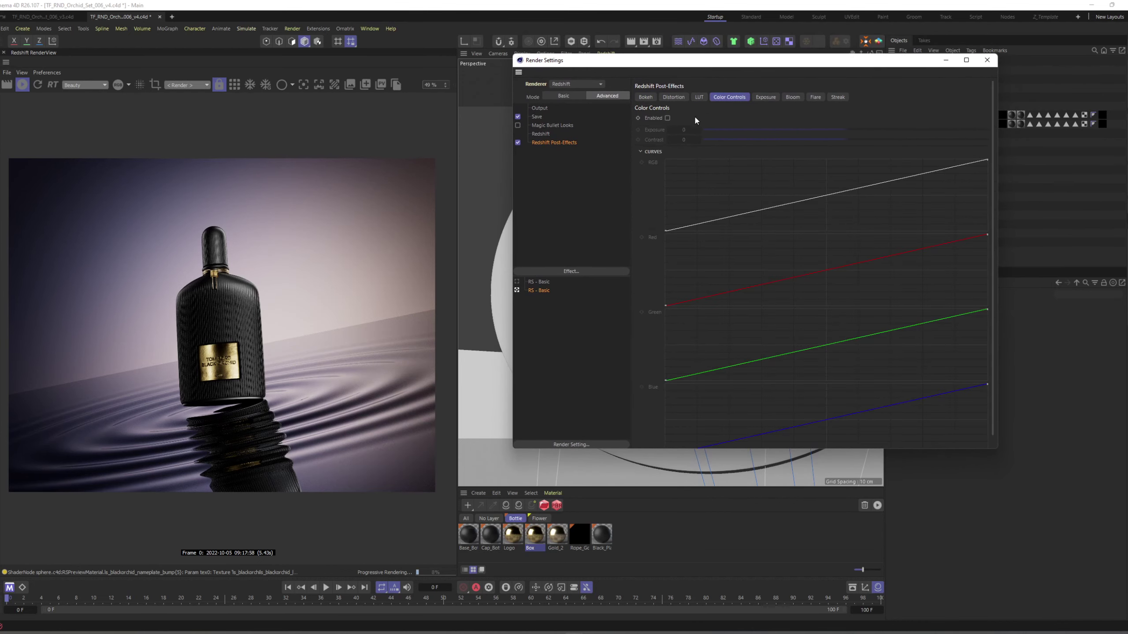
pyautogui.click(668, 118)
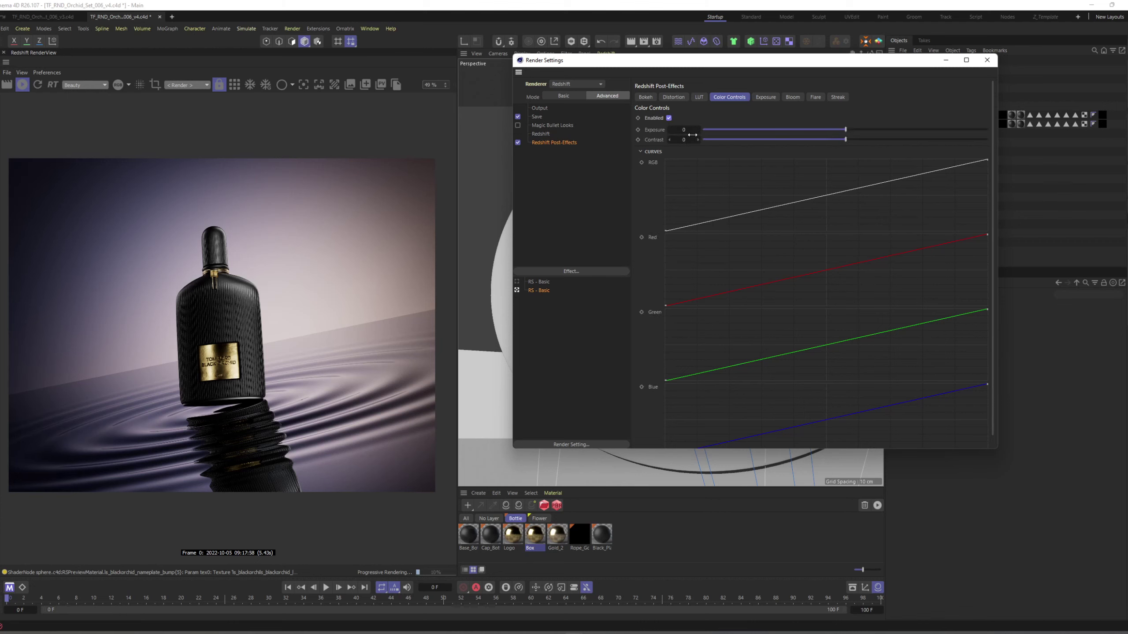
pyautogui.click(757, 102)
pyautogui.click(729, 98)
pyautogui.click(760, 97)
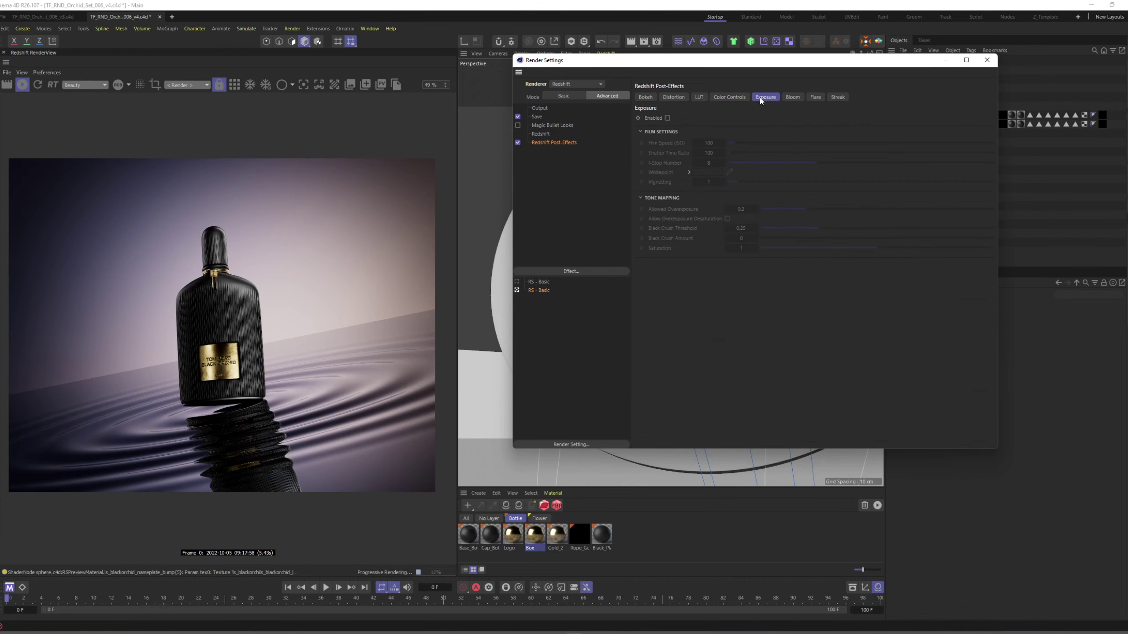
pyautogui.click(717, 98)
pyautogui.click(702, 97)
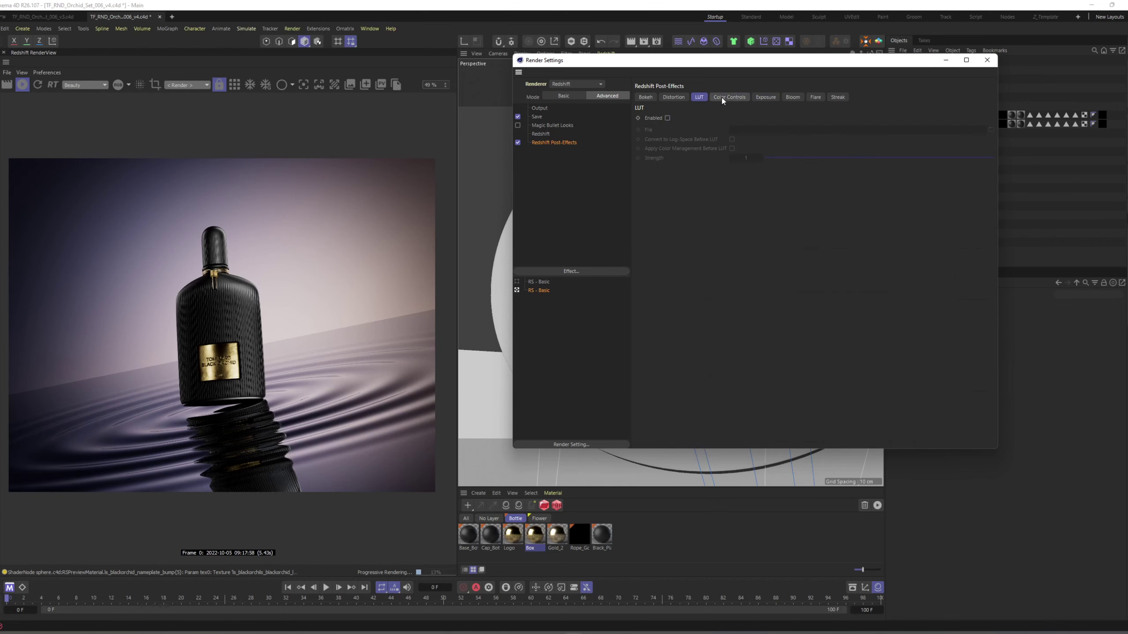
# Step: Enable the Exposure post-effect and open its Film Speed (ISO) value for editing
pyautogui.click(756, 97)
pyautogui.click(669, 119)
pyautogui.doubleClick(708, 143)
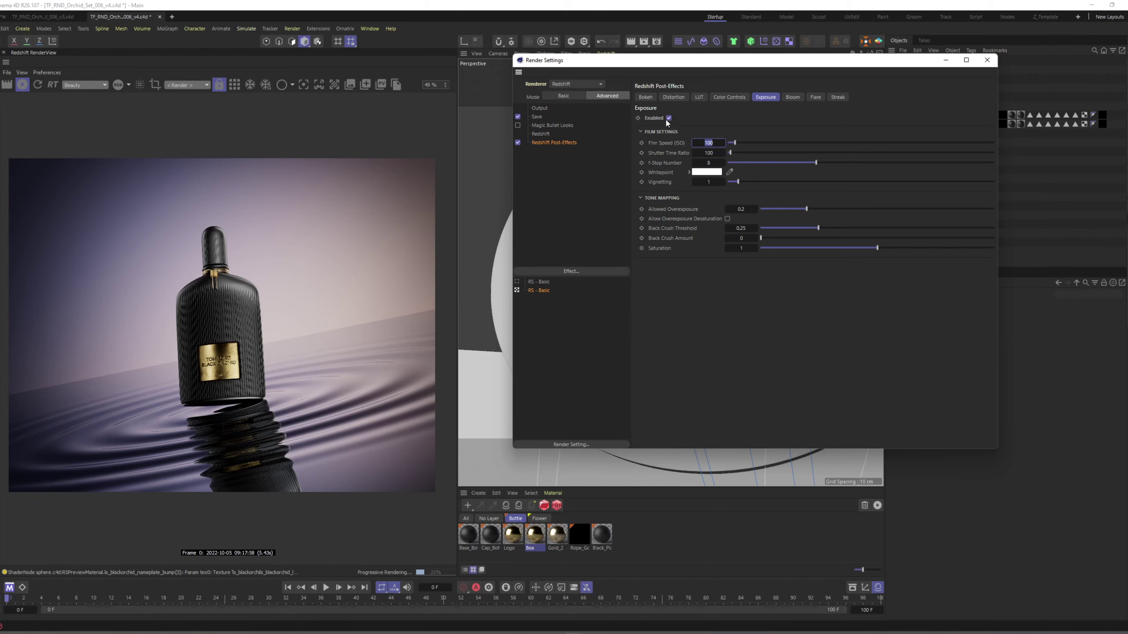
pyautogui.click(669, 153)
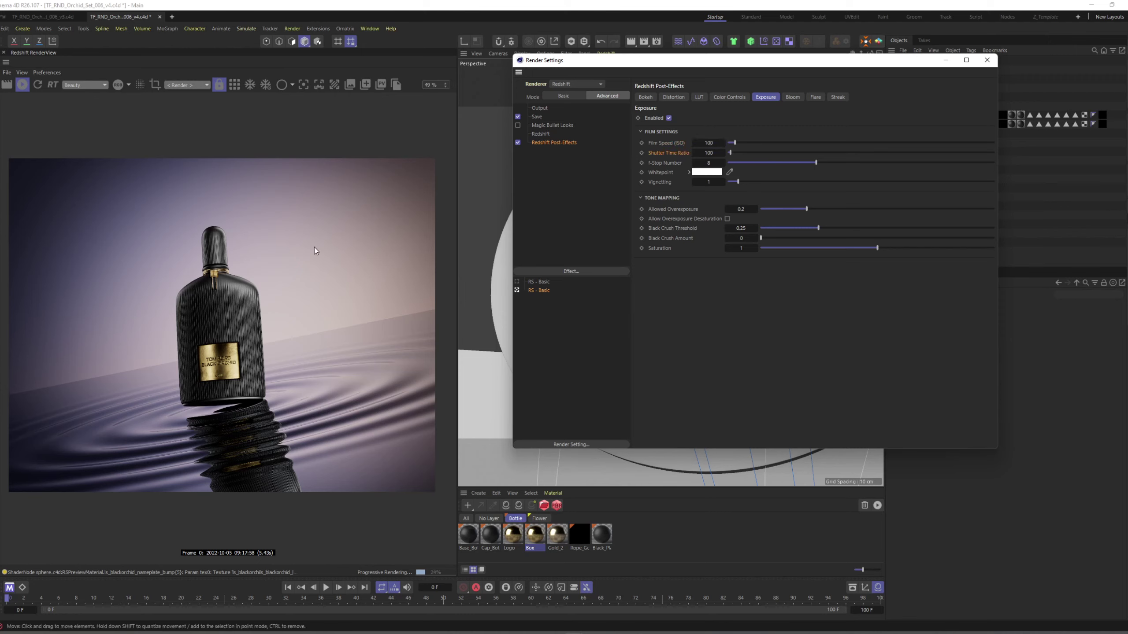
pyautogui.doubleClick(709, 143)
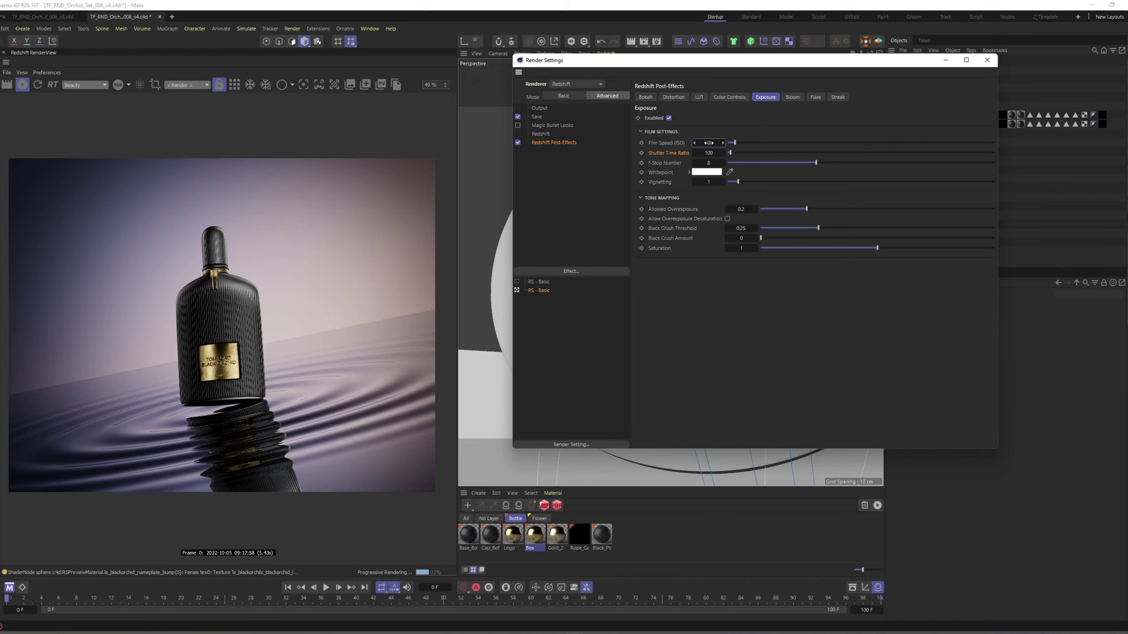
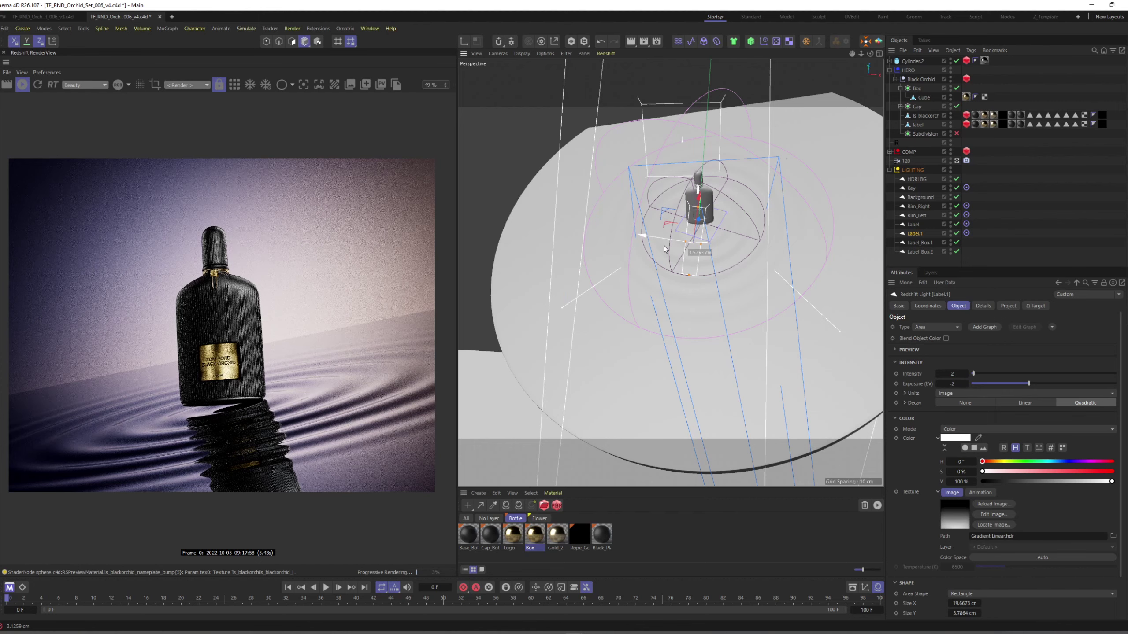
# Step: Reposition the Label.1 light in front of the bottle and widen its Size X to about 31.9 cm
pyautogui.scroll(3, 249, 381)
pyautogui.scroll(1, 249, 381)
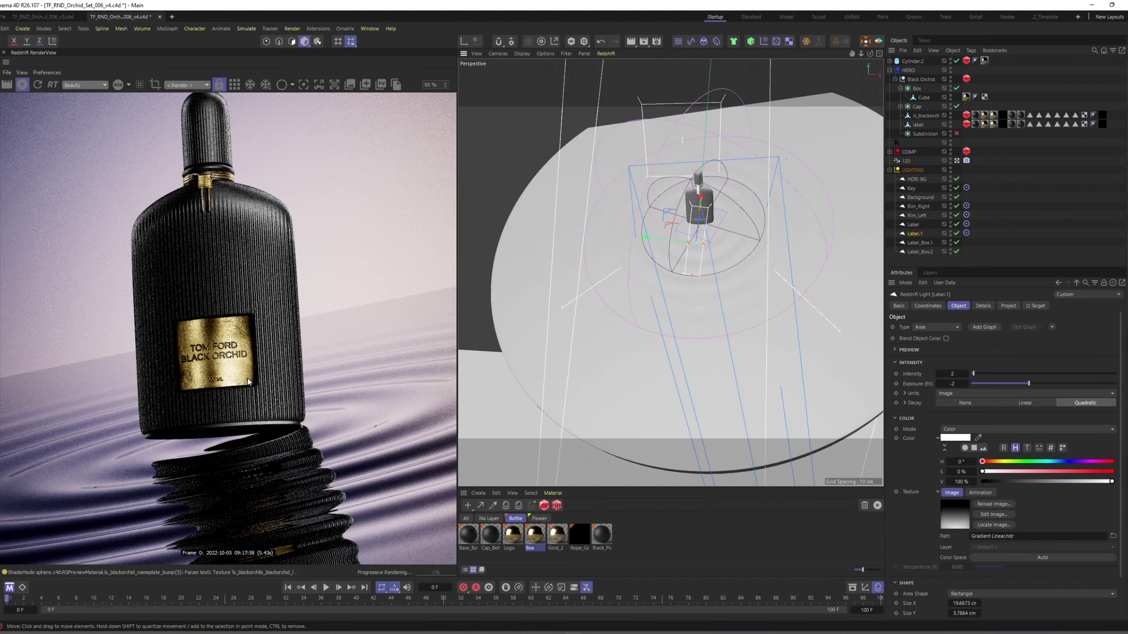
pyautogui.keyDown('alt'); pyautogui.moveTo(719, 245); pyautogui.dragTo(703, 180); pyautogui.keyUp('alt')
pyautogui.moveTo(647, 242); pyautogui.dragTo(656, 246)
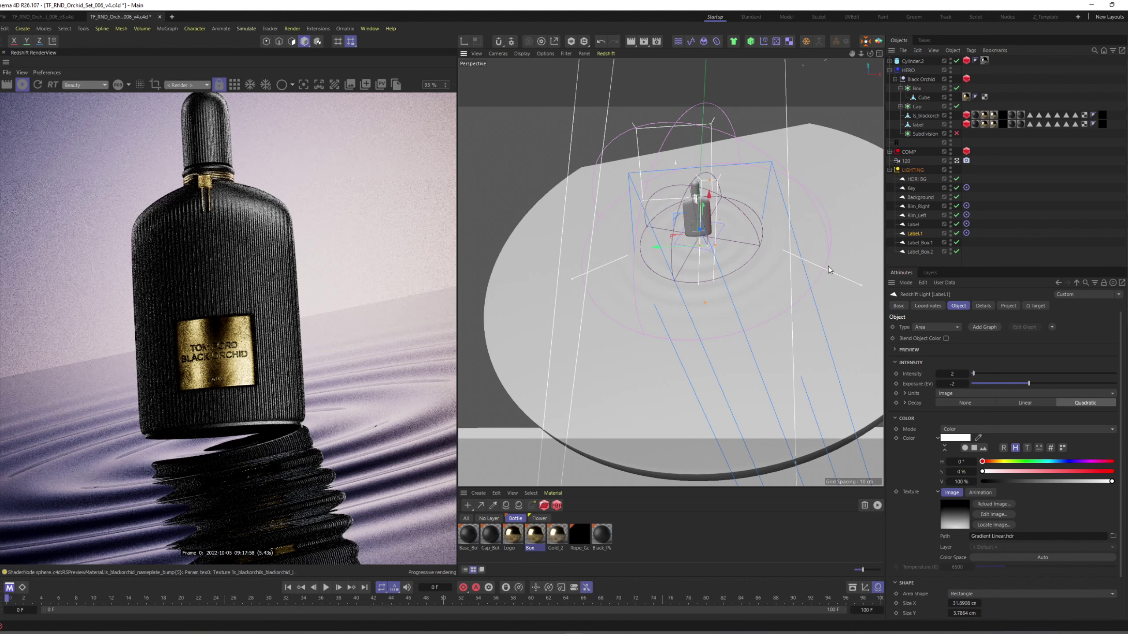
# Step: Disable the Label and Label.1 lights and create an enabled duplicate of Label.1
pyautogui.click(956, 243)
pyautogui.click(955, 244)
pyautogui.click(957, 225)
pyautogui.click(957, 233)
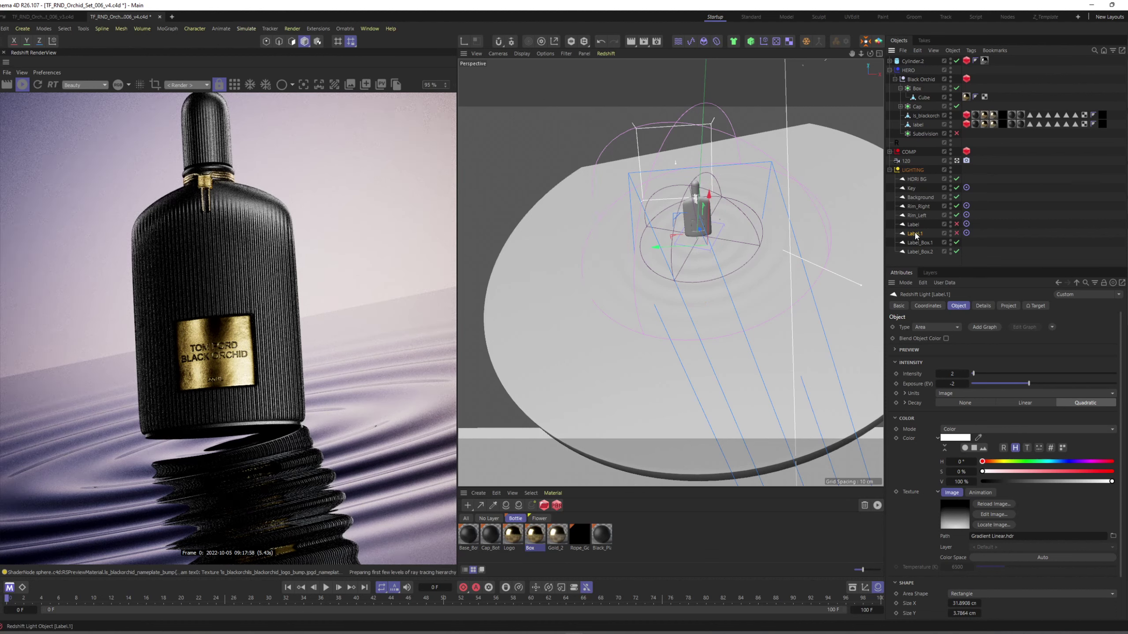
pyautogui.moveTo(916, 233)
pyautogui.keyDown('ctrl'); pyautogui.mouseDown()
pyautogui.moveTo(939, 243)
pyautogui.moveTo(925, 229)
pyautogui.mouseUp(); pyautogui.keyUp('ctrl')
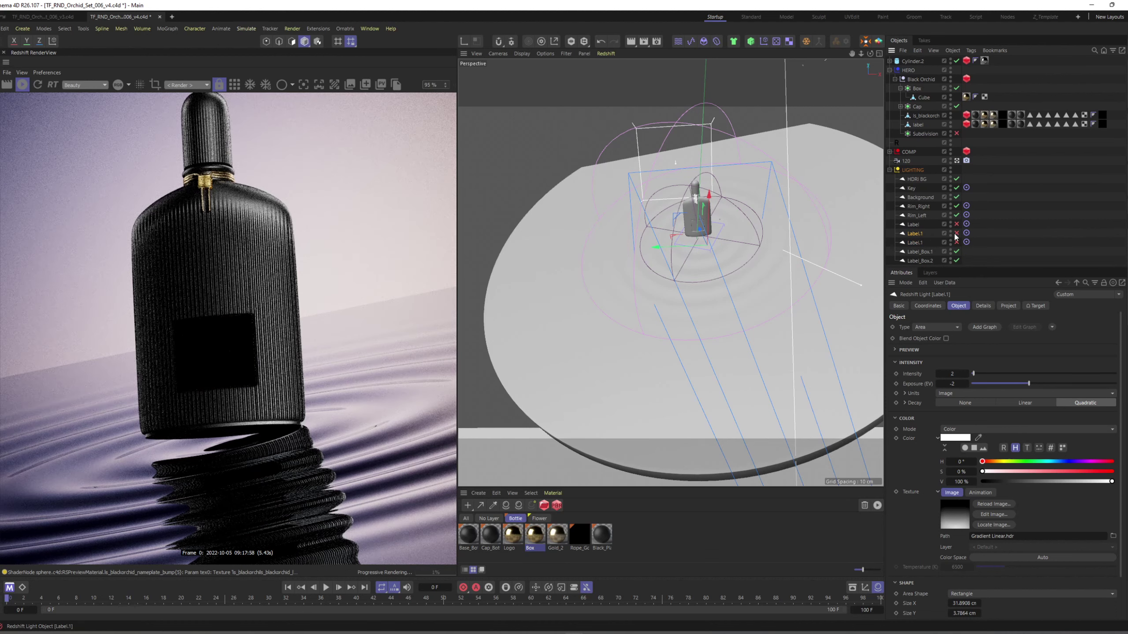
pyautogui.click(957, 233)
# Step: Rotate the enabled Label.1 light to re-aim it and slide it sideways in front of the bottle's nameplate
pyautogui.press('r')
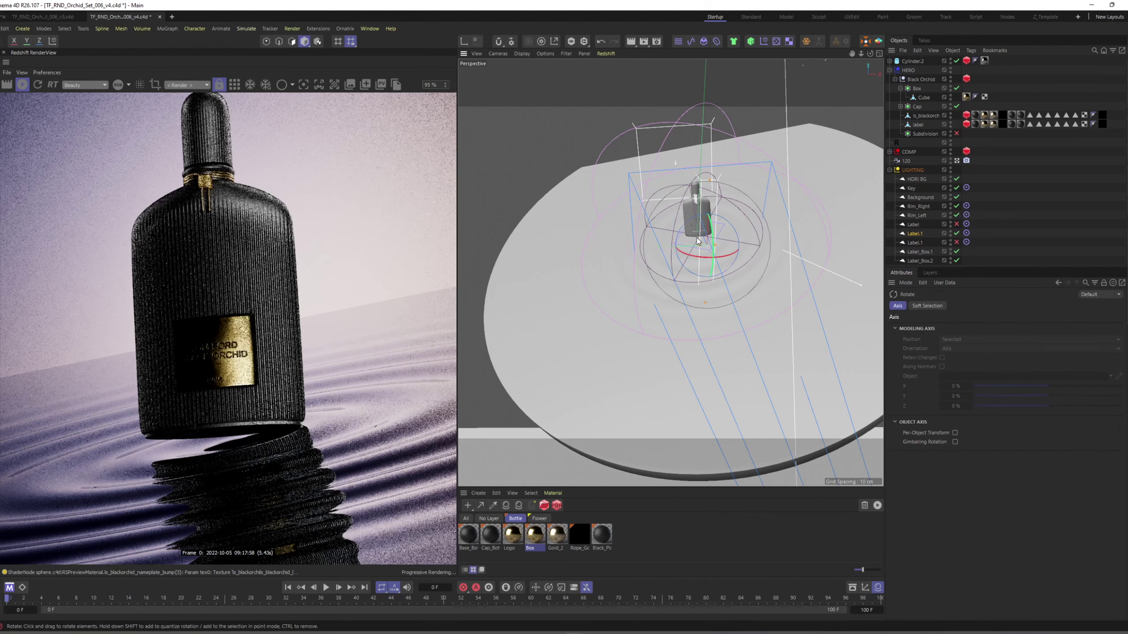
pyautogui.moveTo(735, 242)
pyautogui.mouseDown()
pyautogui.moveTo(712, 219)
pyautogui.moveTo(750, 220)
pyautogui.moveTo(722, 222)
pyautogui.moveTo(709, 205)
pyautogui.moveTo(717, 234)
pyautogui.moveTo(706, 236)
pyautogui.moveTo(752, 231)
pyautogui.mouseUp()
pyautogui.press('e')
pyautogui.scroll(3, 706, 243)
pyautogui.keyDown('alt'); pyautogui.moveTo(698, 214); pyautogui.dragTo(694, 346); pyautogui.keyUp('alt')
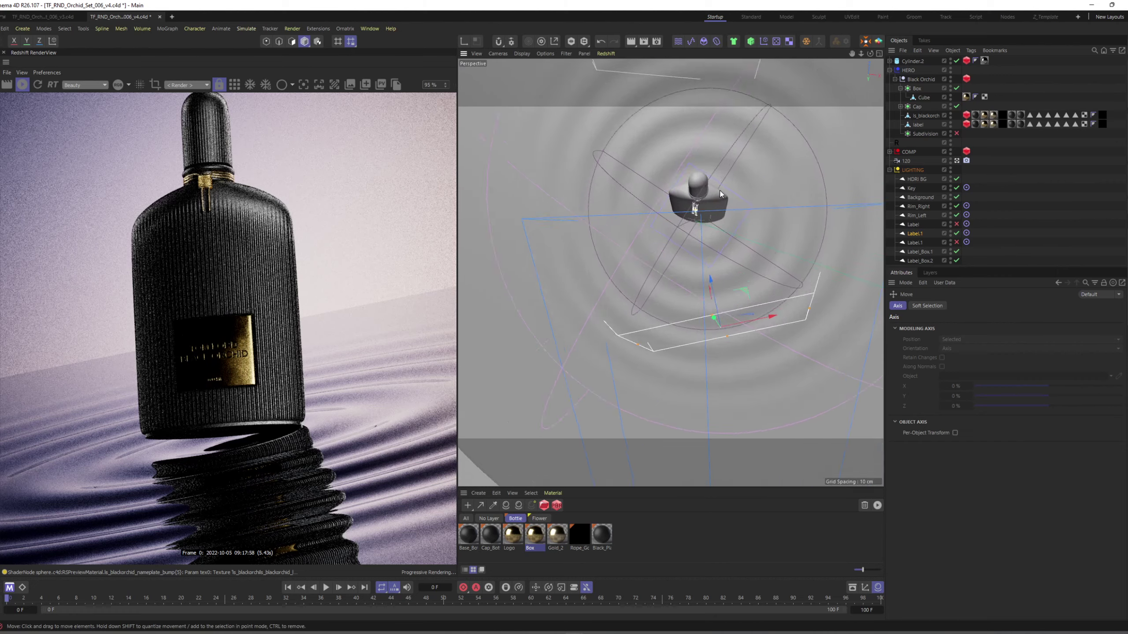
pyautogui.scroll(6, 705, 232)
pyautogui.keyDown('alt'); pyautogui.moveTo(718, 238); pyautogui.dragTo(718, 227); pyautogui.keyUp('alt')
pyautogui.scroll(-6, 719, 227)
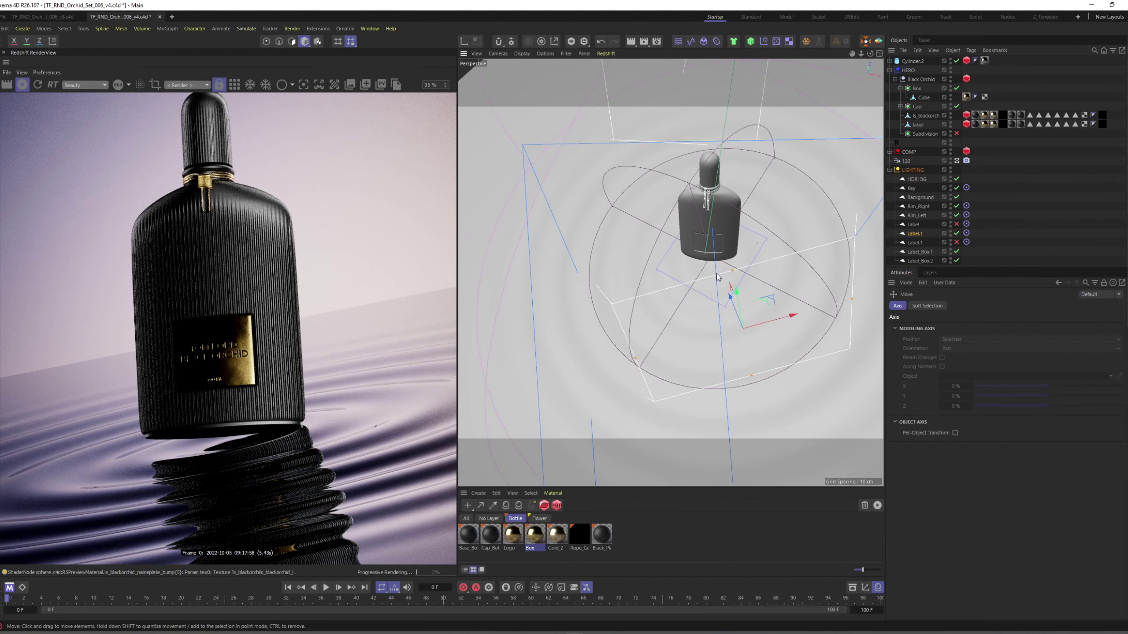
pyautogui.keyDown('alt'); pyautogui.moveTo(731, 294); pyautogui.dragTo(732, 281); pyautogui.keyUp('alt')
pyautogui.moveTo(780, 303); pyautogui.dragTo(714, 298)
# Step: Re-enable the Label light and shift it slightly along its axis beside the bottle
pyautogui.click(956, 224)
pyautogui.click(913, 225)
pyautogui.scroll(-6, 754, 289)
pyautogui.moveTo(601, 334)
pyautogui.mouseDown()
pyautogui.moveTo(588, 327)
pyautogui.moveTo(588, 338)
pyautogui.mouseUp()
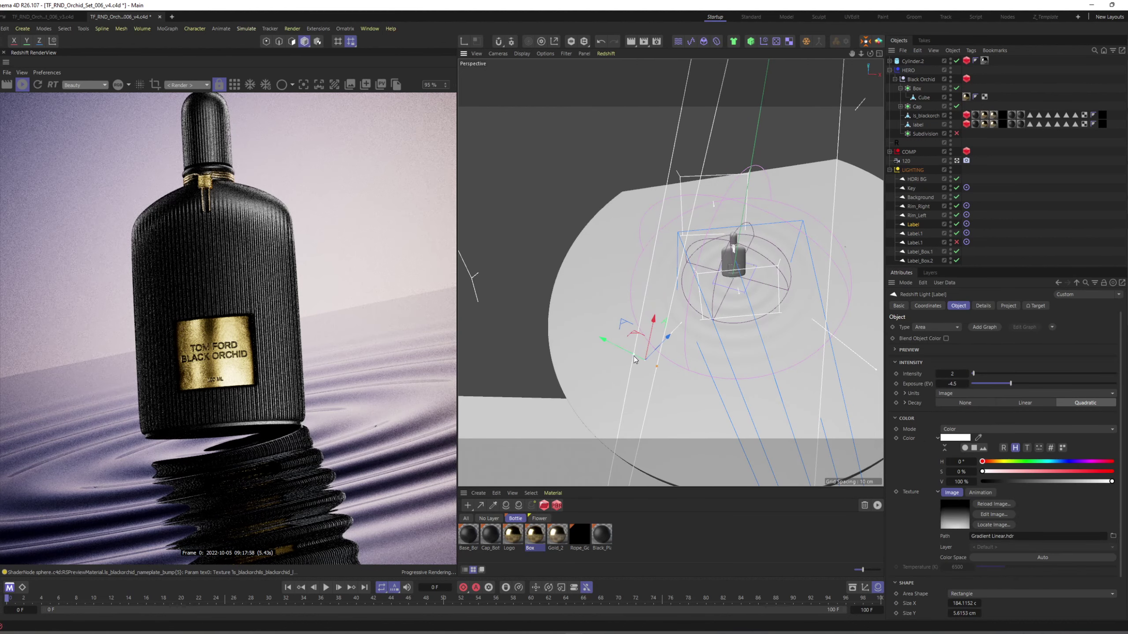
# Step: Narrow the Label.1 light in front of the bottle to about 15.6 cm in Size X and set its exposure to -2.5
pyautogui.click(718, 306)
pyautogui.moveTo(700, 297); pyautogui.dragTo(712, 297)
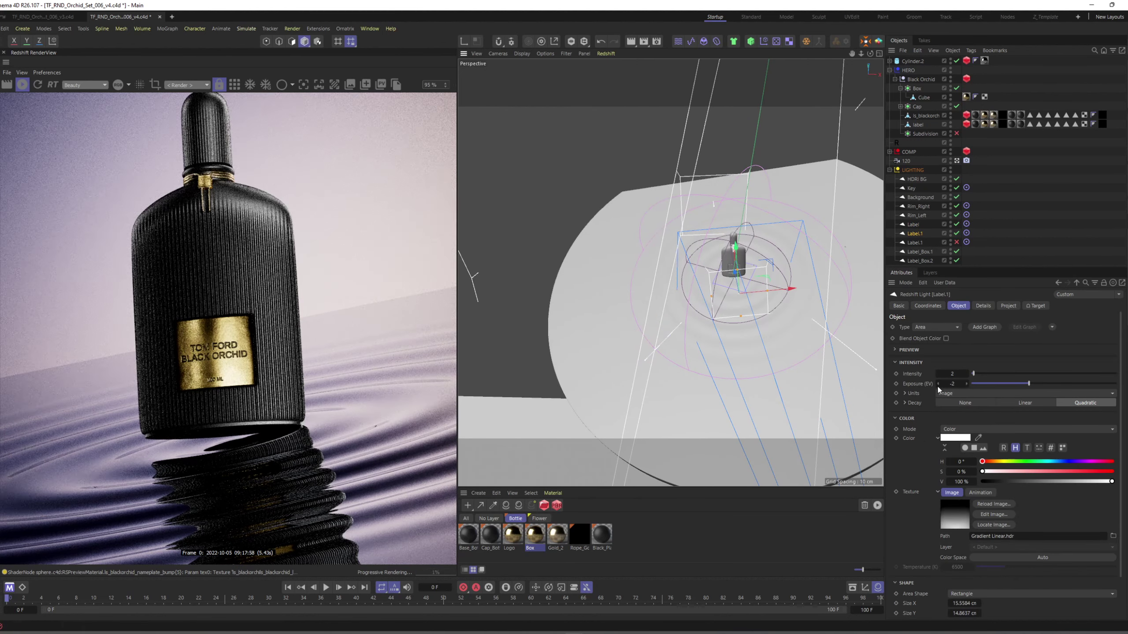
pyautogui.click(953, 383)
pyautogui.write('-2.5')
# Step: Check the nameplate and the full frame in the render, and save the project
pyautogui.scroll(-3, 222, 333)
pyautogui.scroll(2, 207, 347)
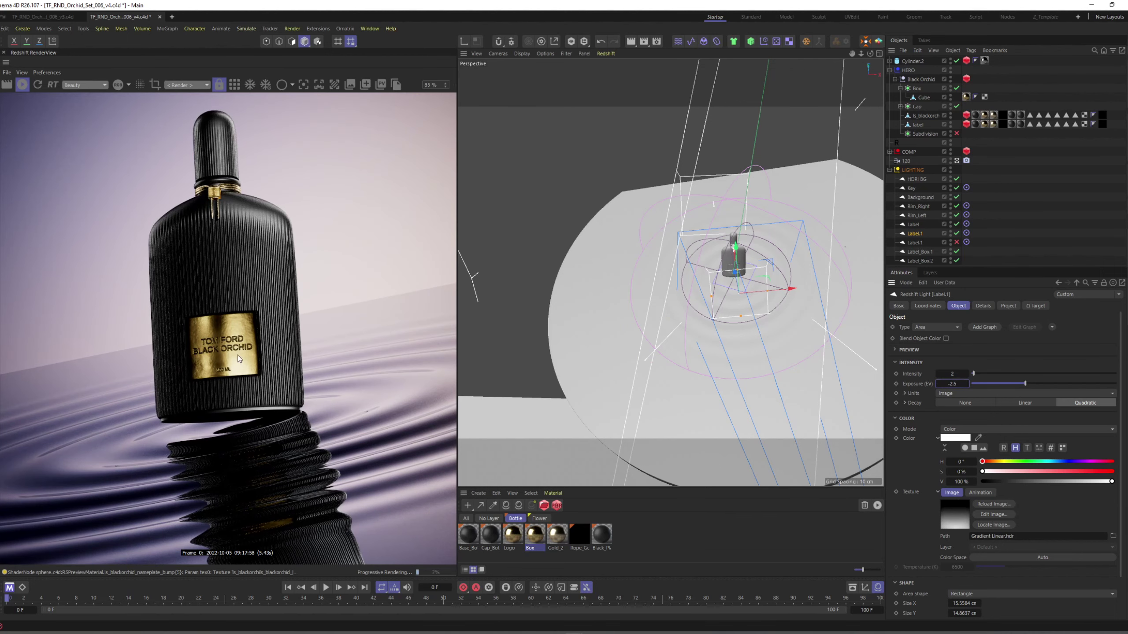
pyautogui.scroll(-5, 226, 350)
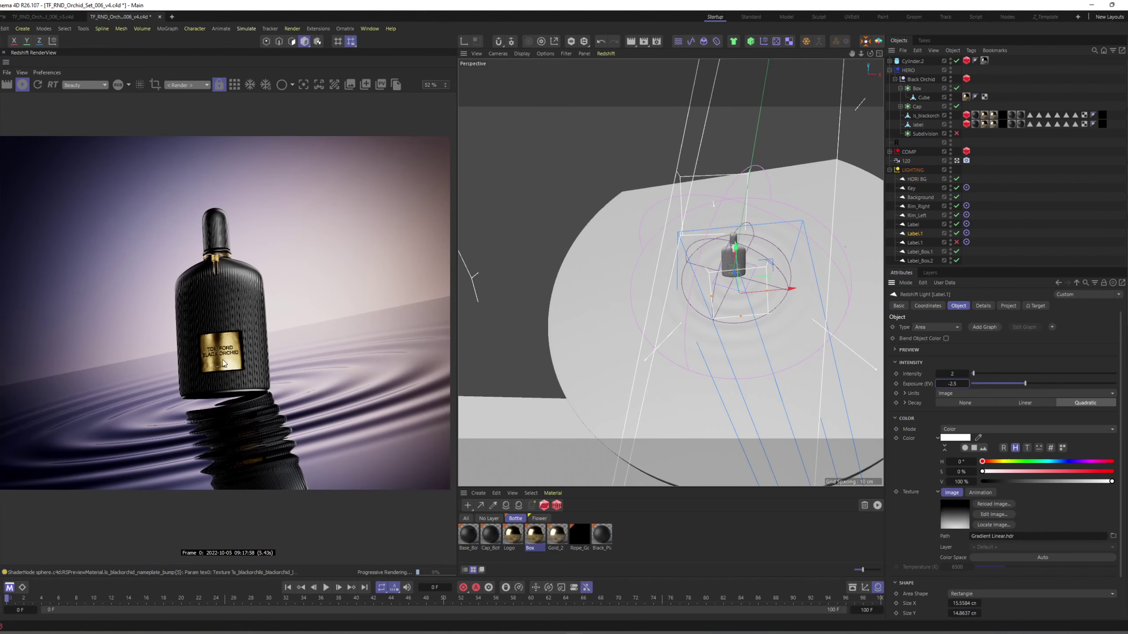
pyautogui.moveTo(212, 337); pyautogui.dragTo(210, 350, button='middle')
pyautogui.scroll(1, 201, 333)
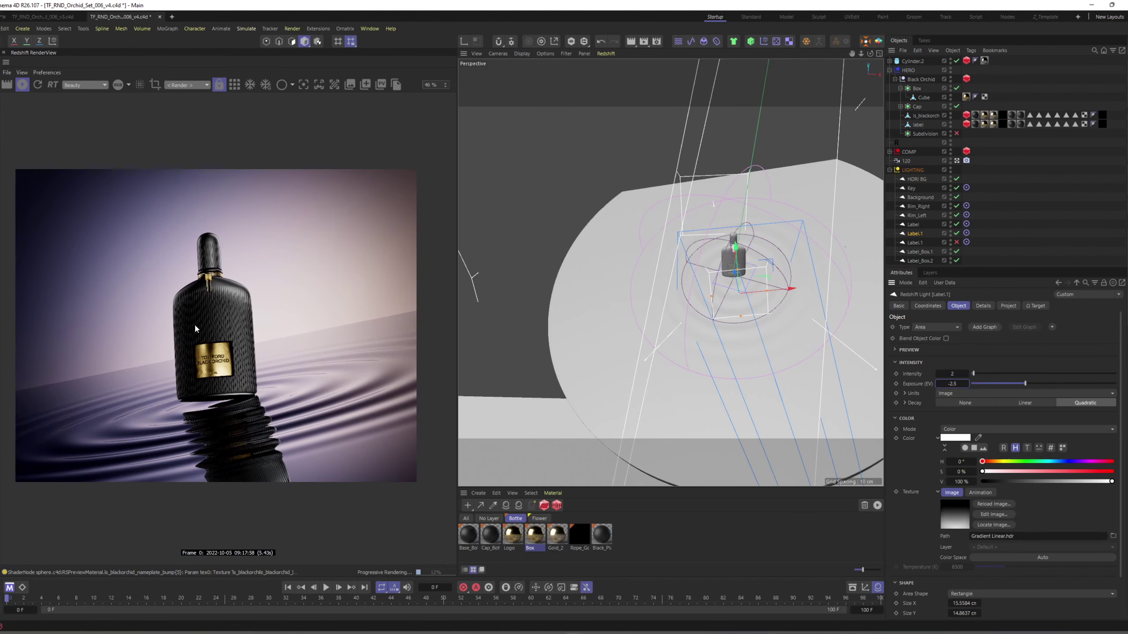
pyautogui.hotkey('ctrl', 's')
# Step: Select the Cylinder.2 water surface's material tag and remove the unused materials from the scene
pyautogui.click(790, 287)
pyautogui.click(795, 234)
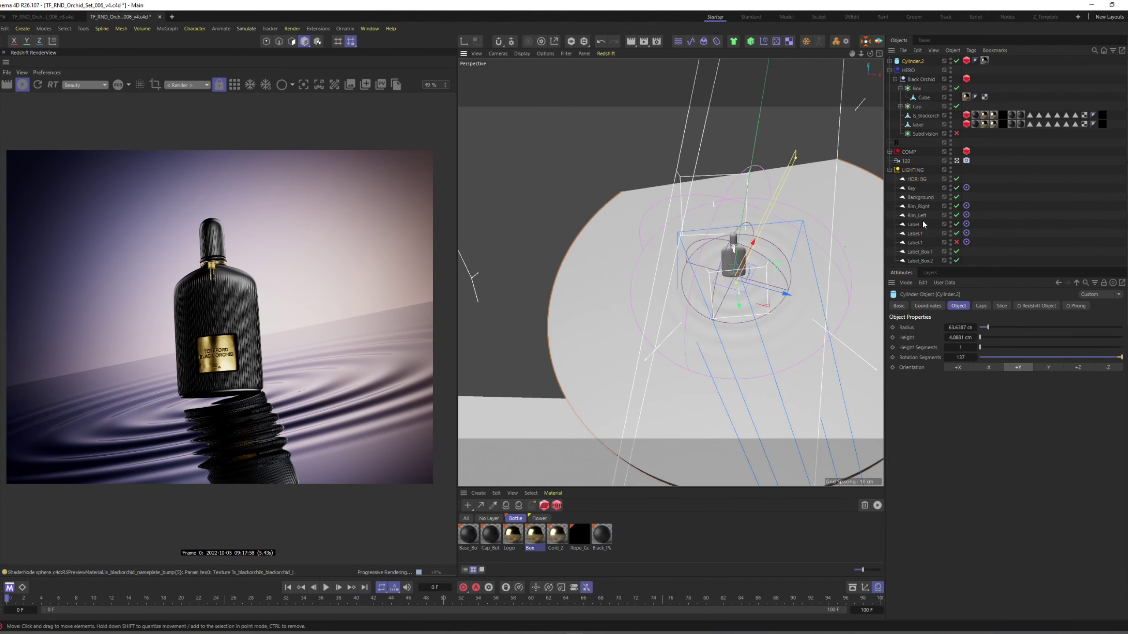
pyautogui.click(984, 60)
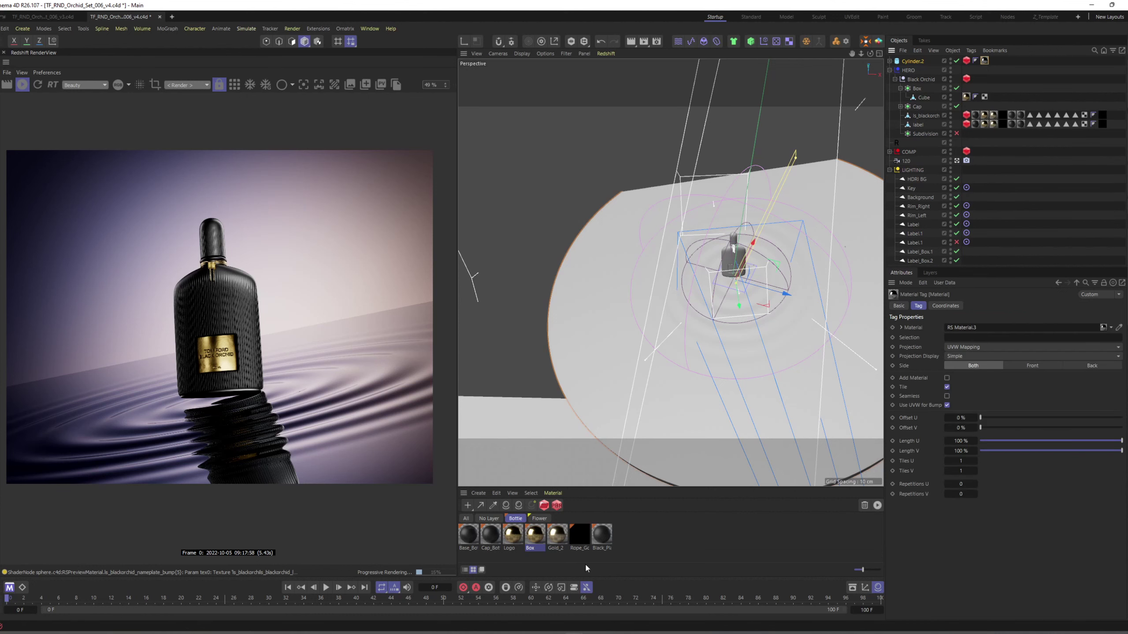
pyautogui.click(536, 519)
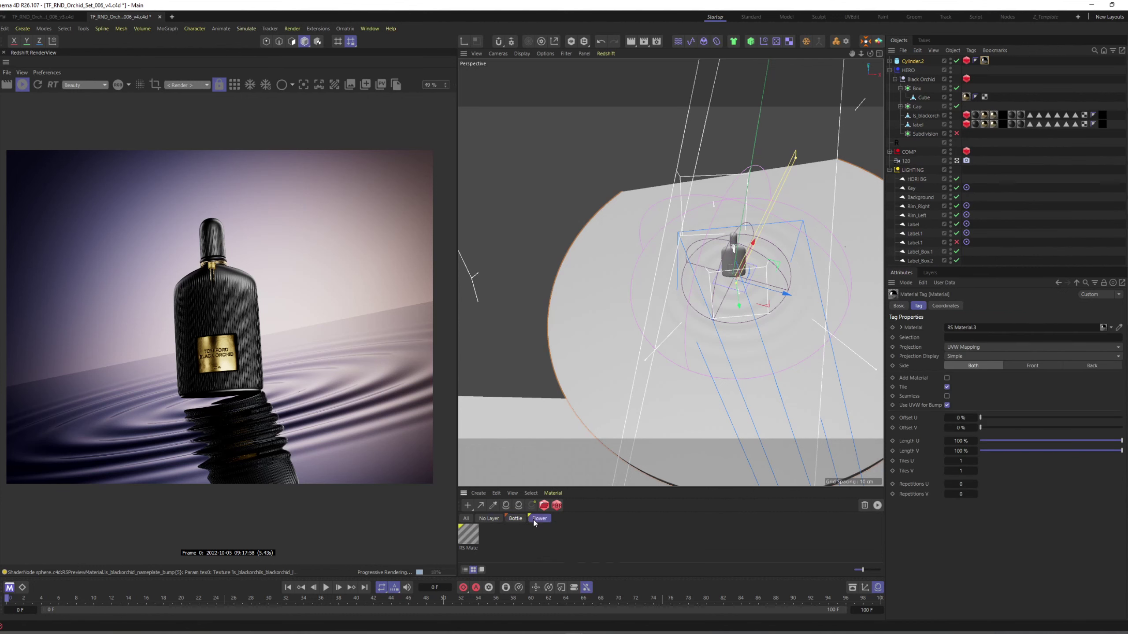
pyautogui.click(490, 519)
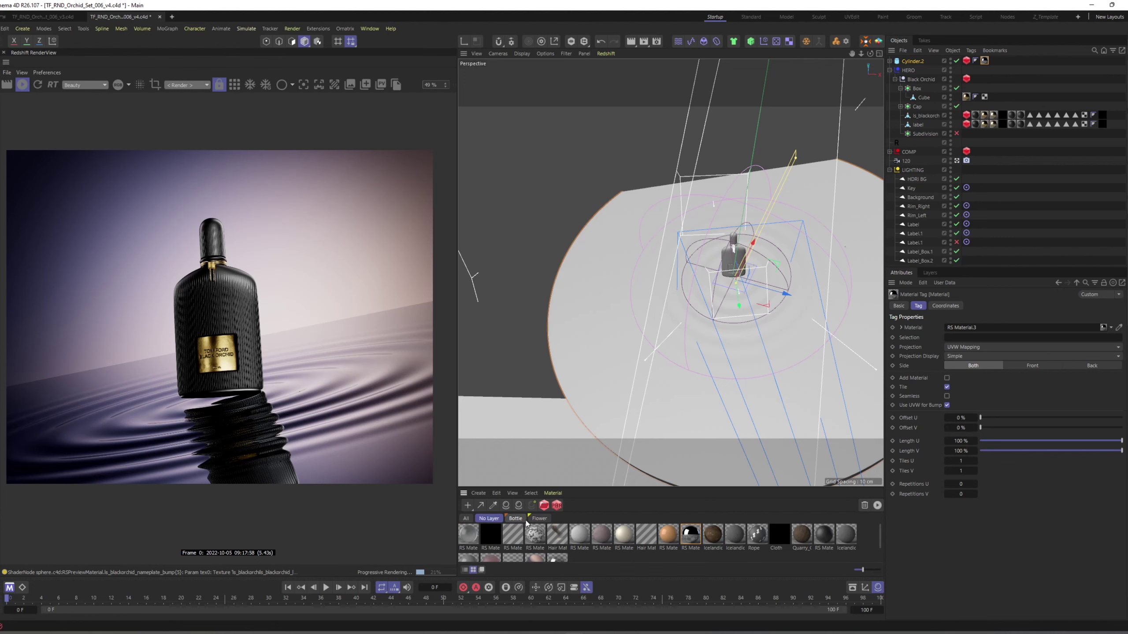
pyautogui.click(496, 493)
pyautogui.click(522, 553)
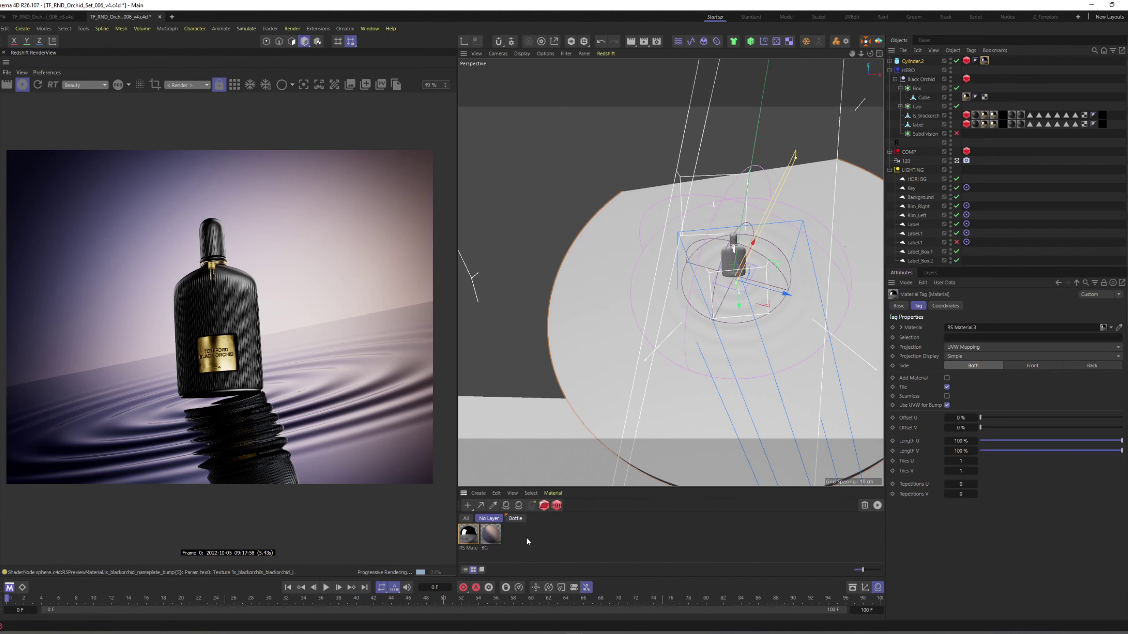
# Step: Open the shader graph of the water material RS Material.3, add a Ramp node and connect it to the Output's Surface
pyautogui.doubleClick(466, 541)
pyautogui.moveTo(368, 23); pyautogui.dragTo(787, 52)
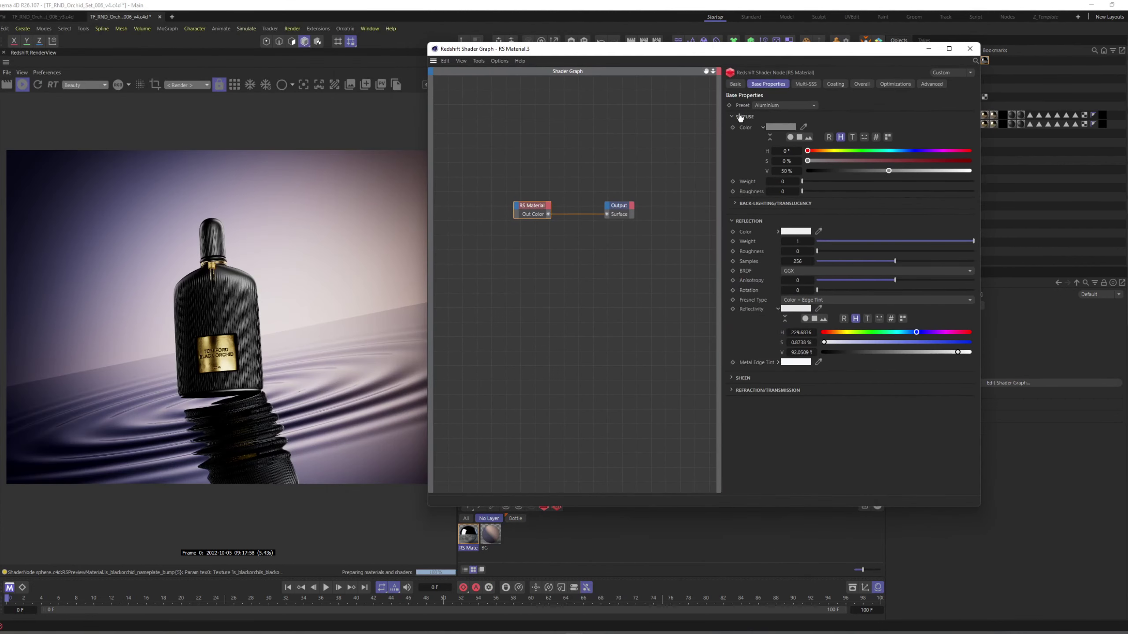
pyautogui.moveTo(486, 189); pyautogui.dragTo(591, 175, button='middle')
pyautogui.click(523, 233)
pyautogui.press('Tab')
pyautogui.write('ramp')
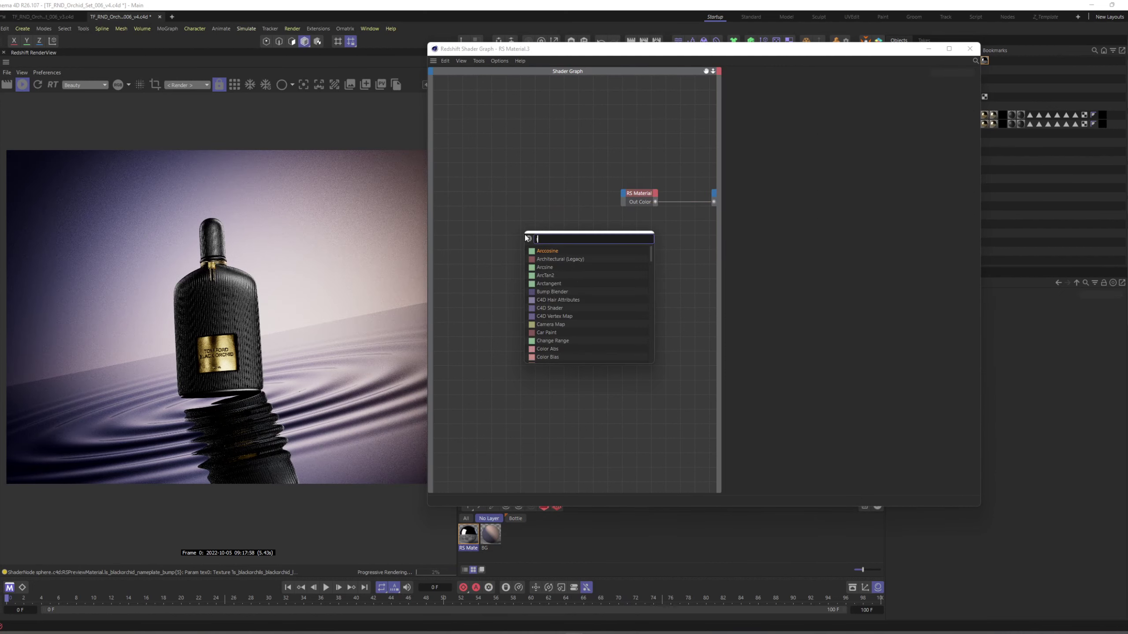
pyautogui.press('Return')
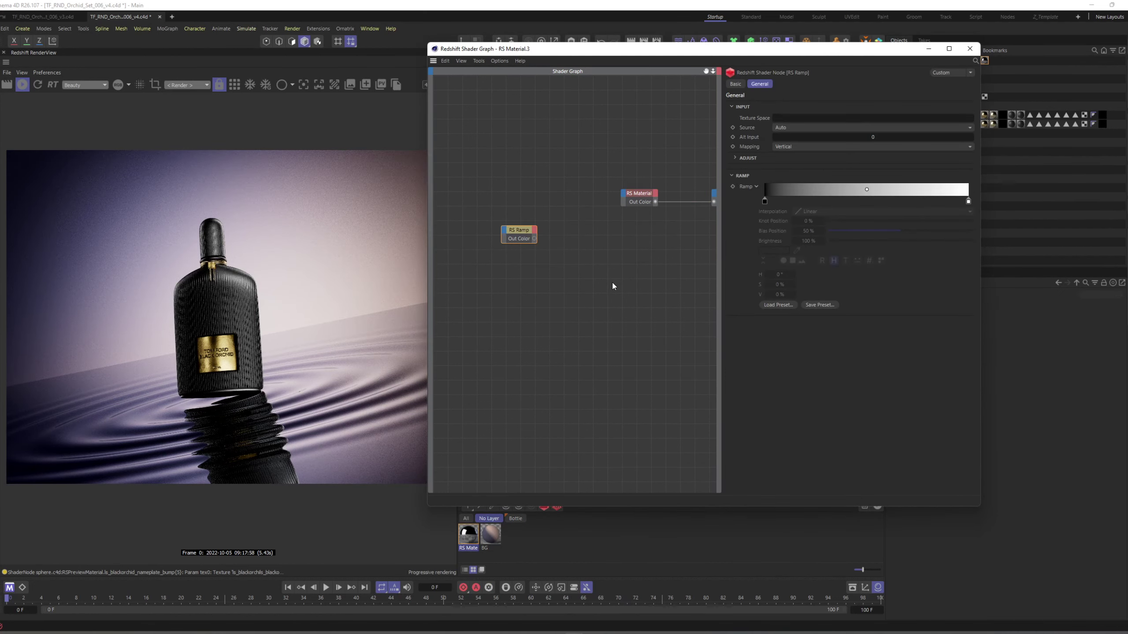
pyautogui.moveTo(534, 239); pyautogui.dragTo(713, 202)
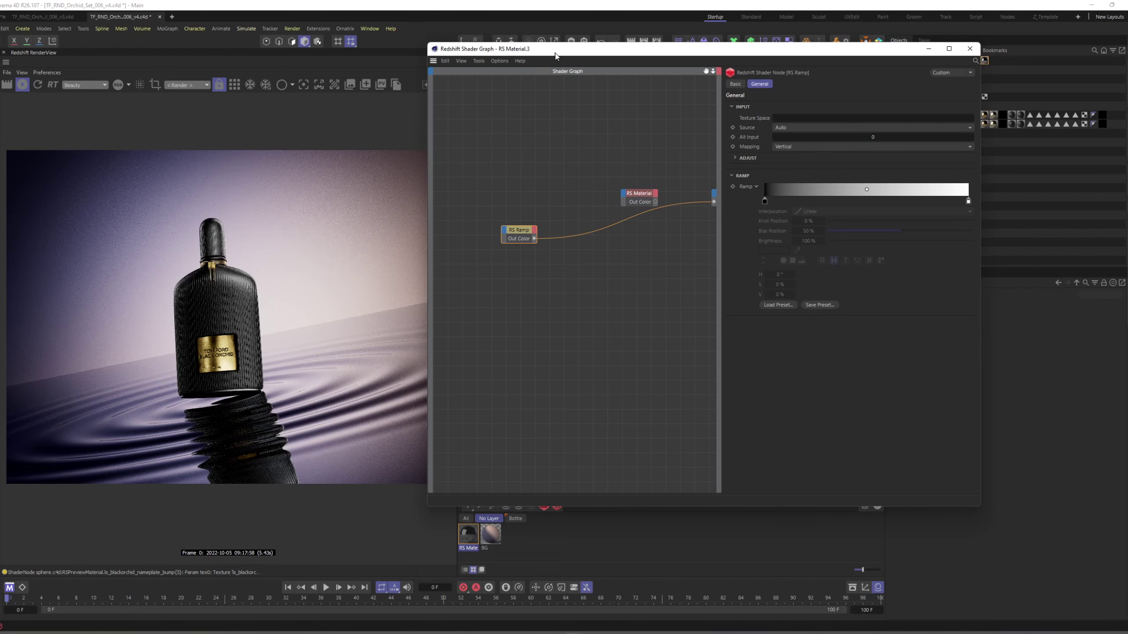
# Step: Move the ramp's black knot to about 20.6% and its white knot to about 60.1%
pyautogui.moveTo(555, 56); pyautogui.dragTo(658, 60)
pyautogui.click(753, 200)
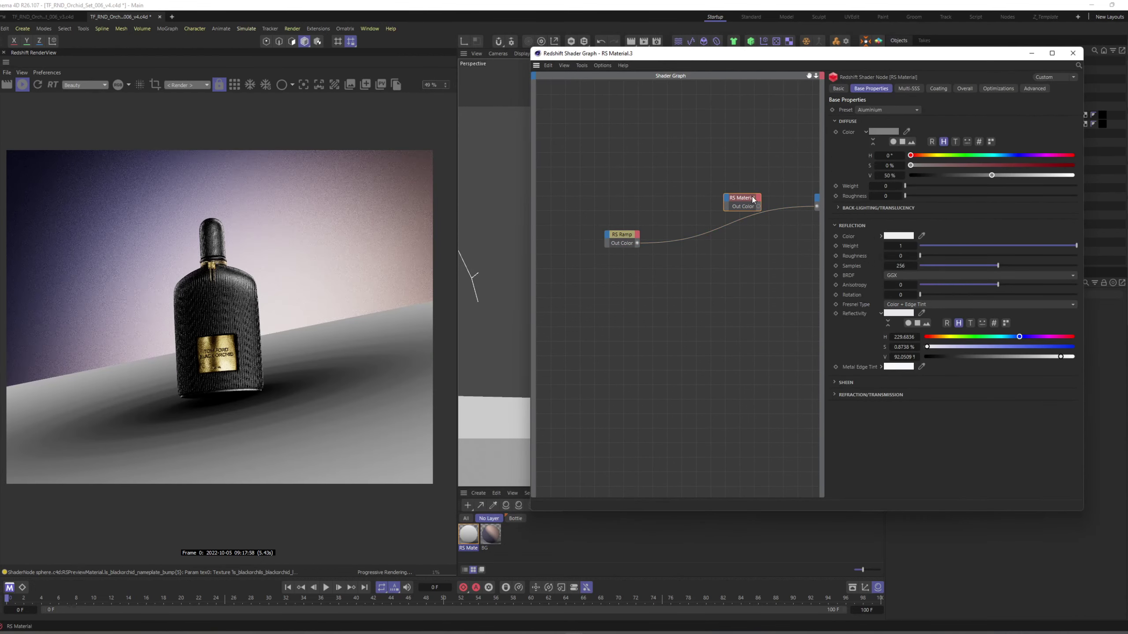
pyautogui.moveTo(821, 239); pyautogui.dragTo(763, 240)
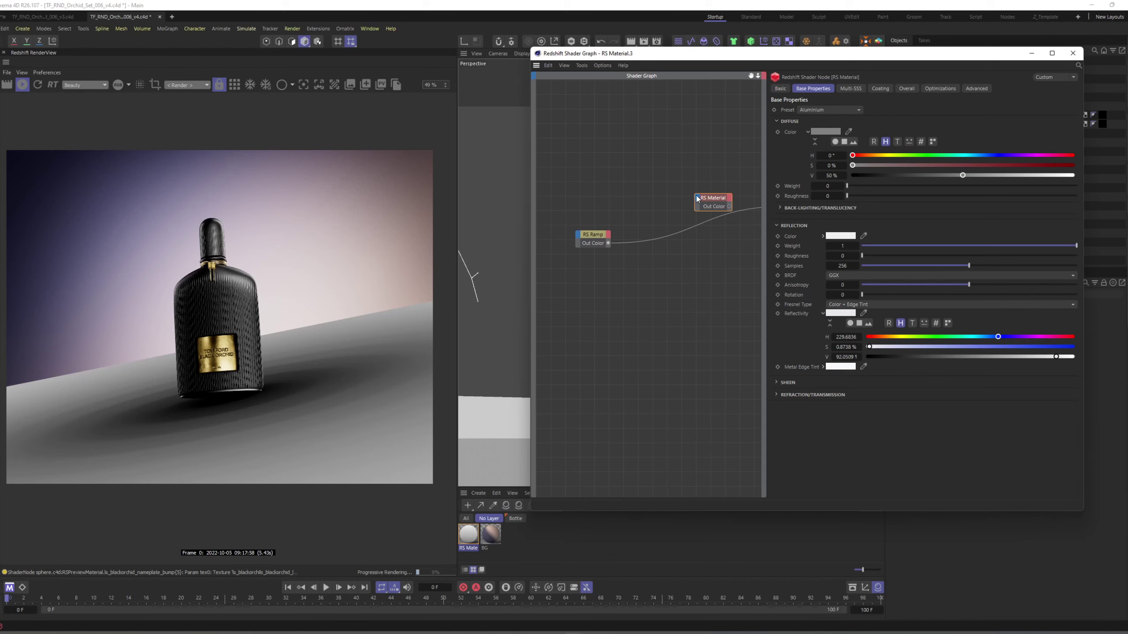
pyautogui.click(597, 240)
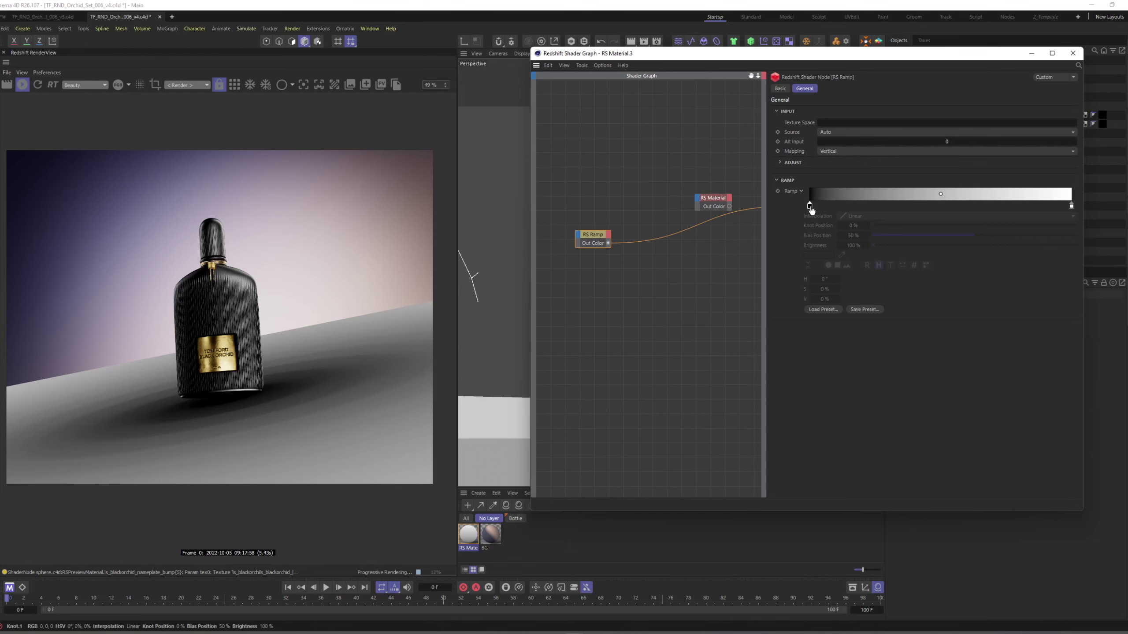
pyautogui.moveTo(809, 205); pyautogui.dragTo(857, 207)
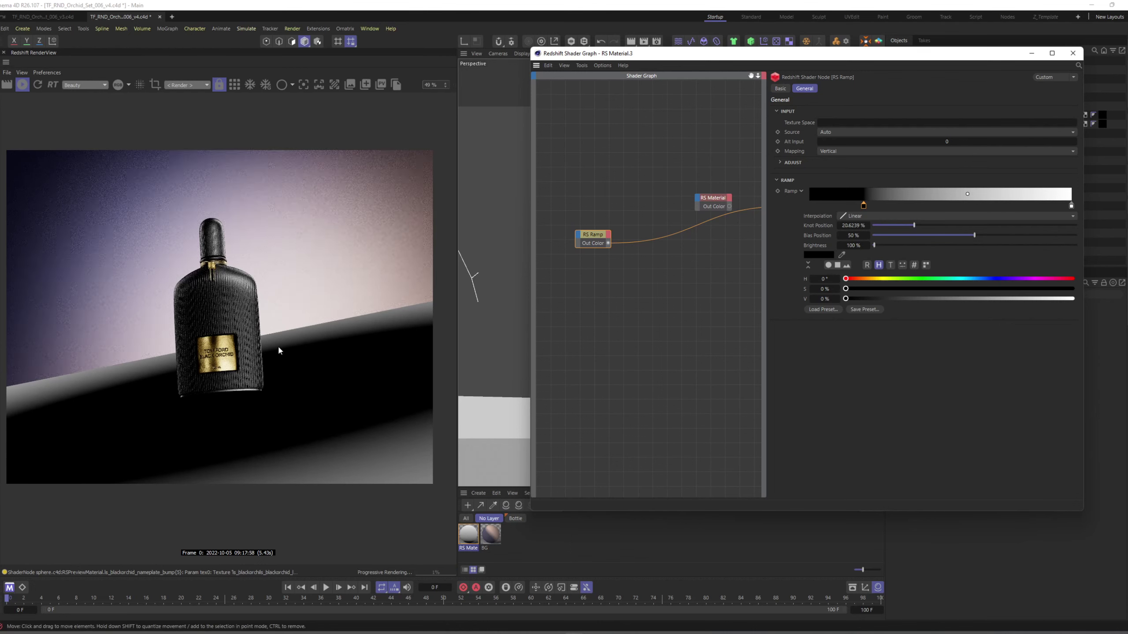
pyautogui.moveTo(1071, 206); pyautogui.dragTo(968, 207)
# Step: Reconnect RS Material to the Output and feed the ramp through a Color Invert node into its Opacity Color, tidying the node layout
pyautogui.click(706, 205)
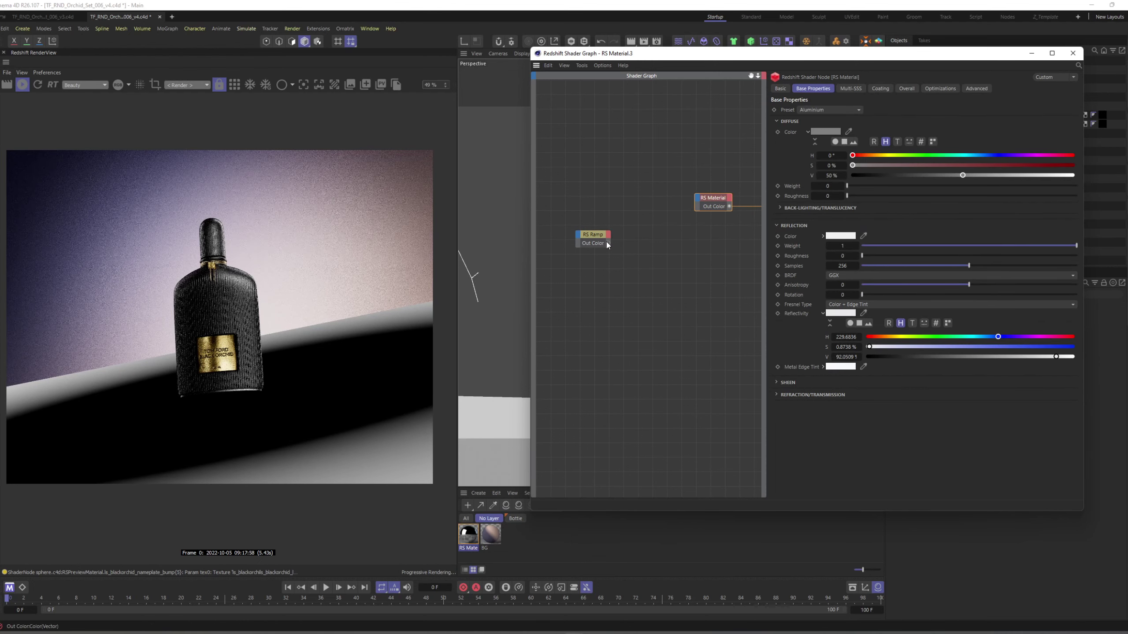
pyautogui.moveTo(608, 243); pyautogui.dragTo(630, 241)
pyautogui.write('color in')
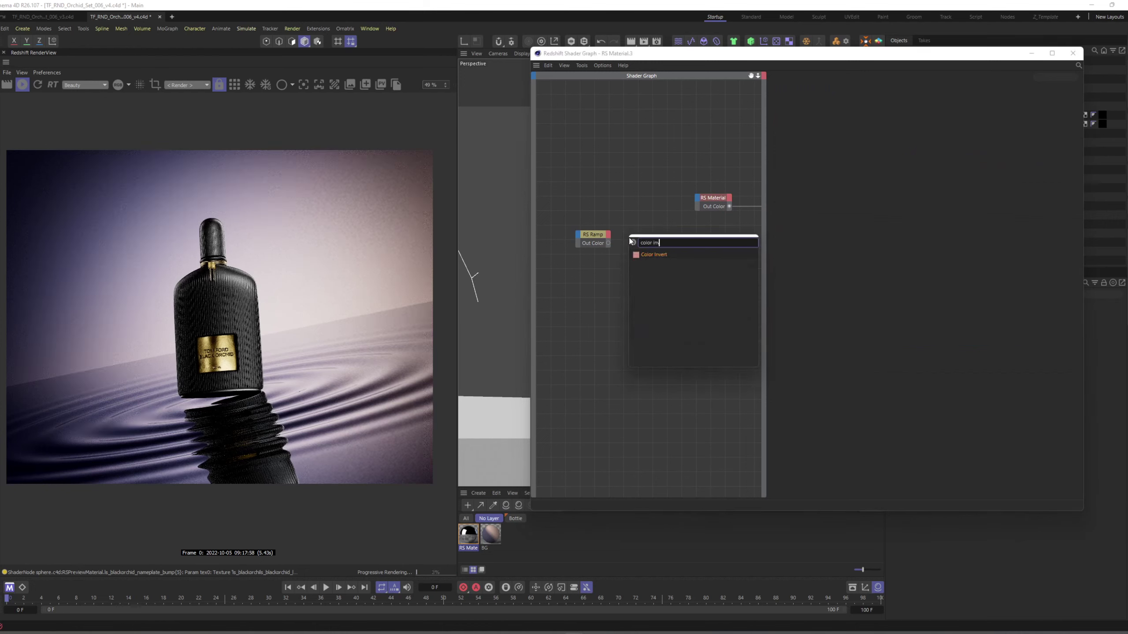
pyautogui.press('Return')
pyautogui.moveTo(629, 240); pyautogui.dragTo(696, 201)
pyautogui.moveTo(726, 302)
pyautogui.click(847, 311)
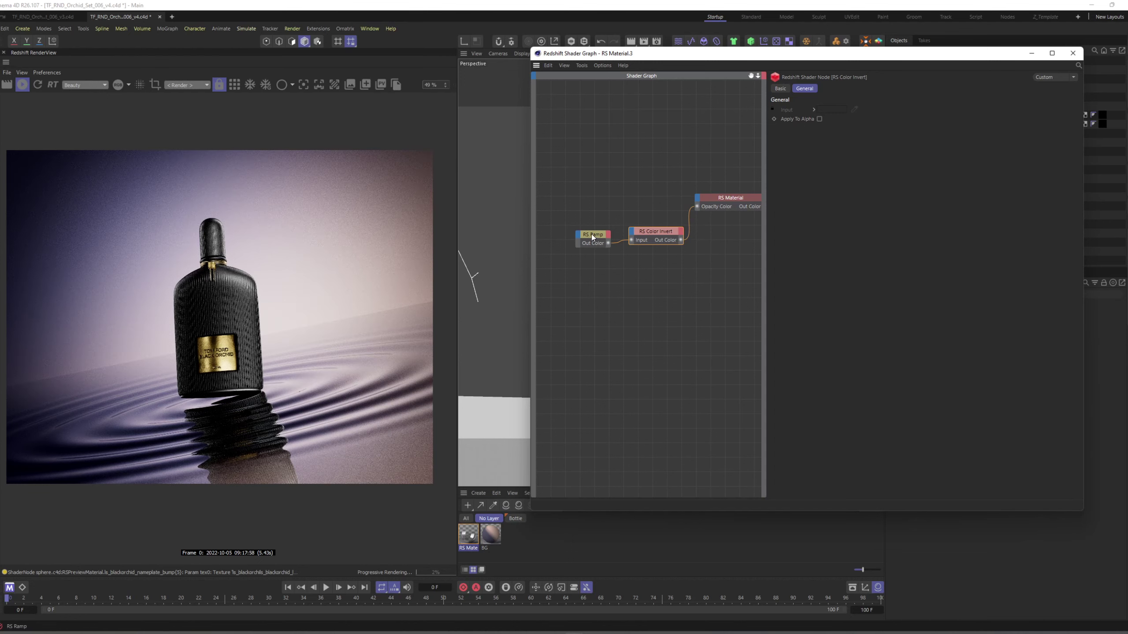
pyautogui.moveTo(593, 233); pyautogui.dragTo(572, 232)
pyautogui.moveTo(644, 231); pyautogui.dragTo(629, 231)
pyautogui.click(573, 238)
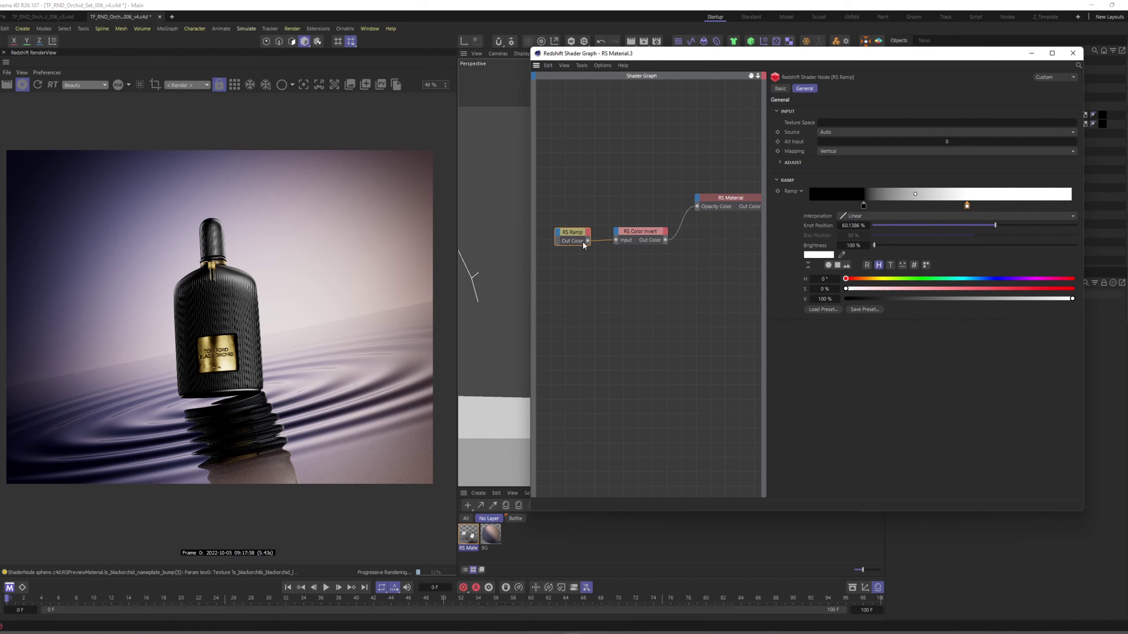
# Step: Preview the inverted ramp on the water surface, bring its two knots closer together, and set both to Smooth interpolation
pyautogui.click(639, 234)
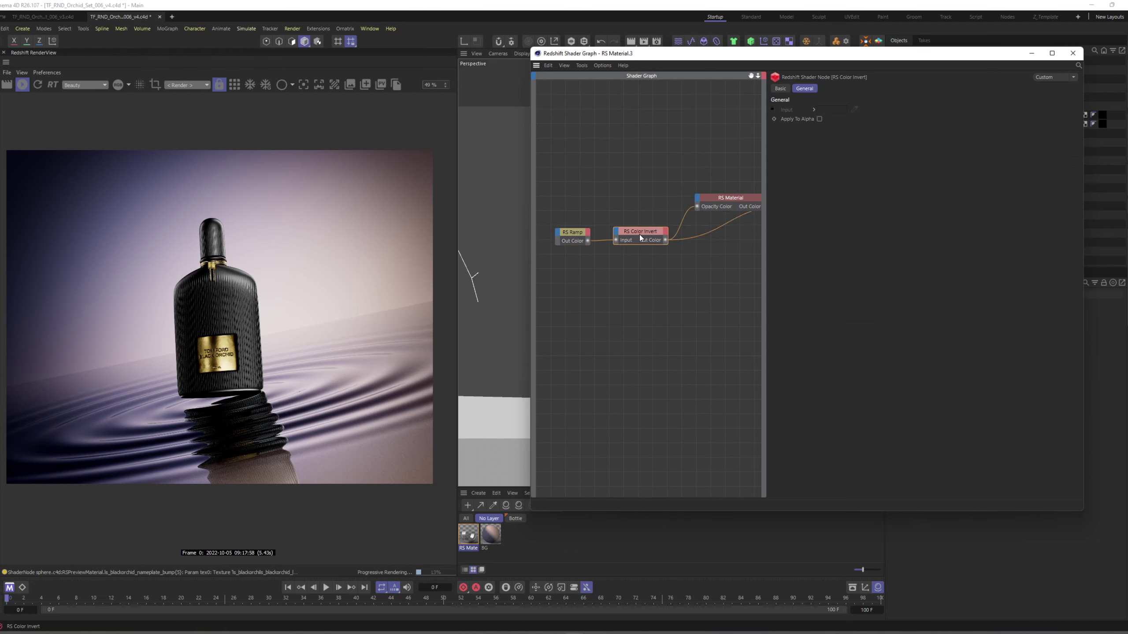
pyautogui.click(569, 236)
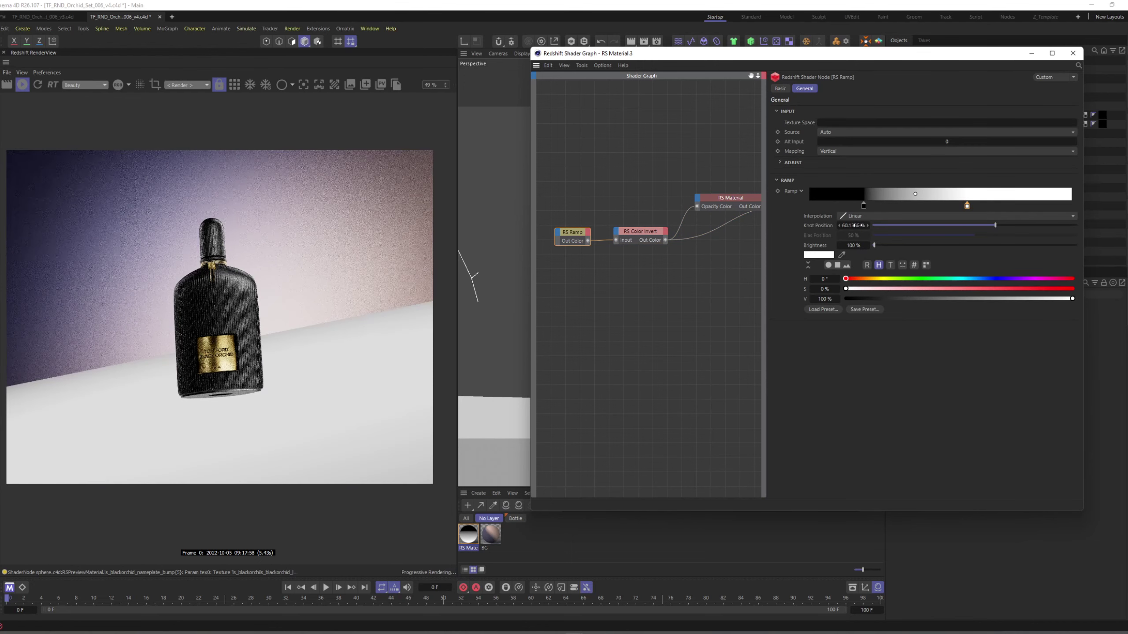
pyautogui.moveTo(868, 210)
pyautogui.mouseDown()
pyautogui.moveTo(883, 209)
pyautogui.moveTo(873, 209)
pyautogui.mouseUp()
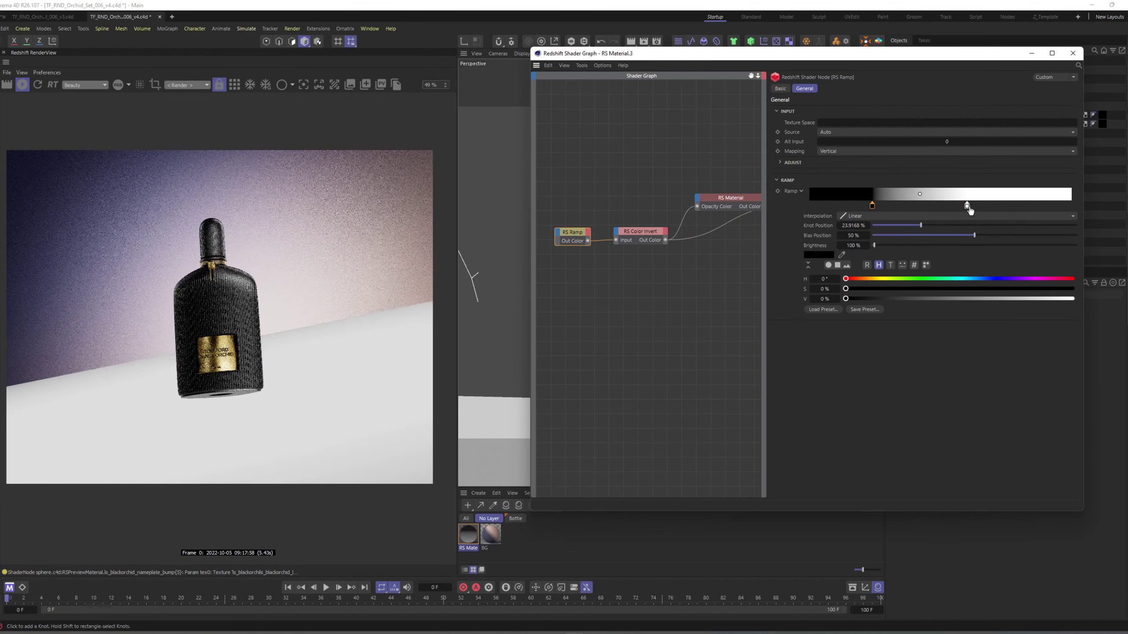
pyautogui.moveTo(967, 206); pyautogui.dragTo(883, 209)
pyautogui.keyDown('shift'); pyautogui.click(872, 207); pyautogui.keyUp('shift')
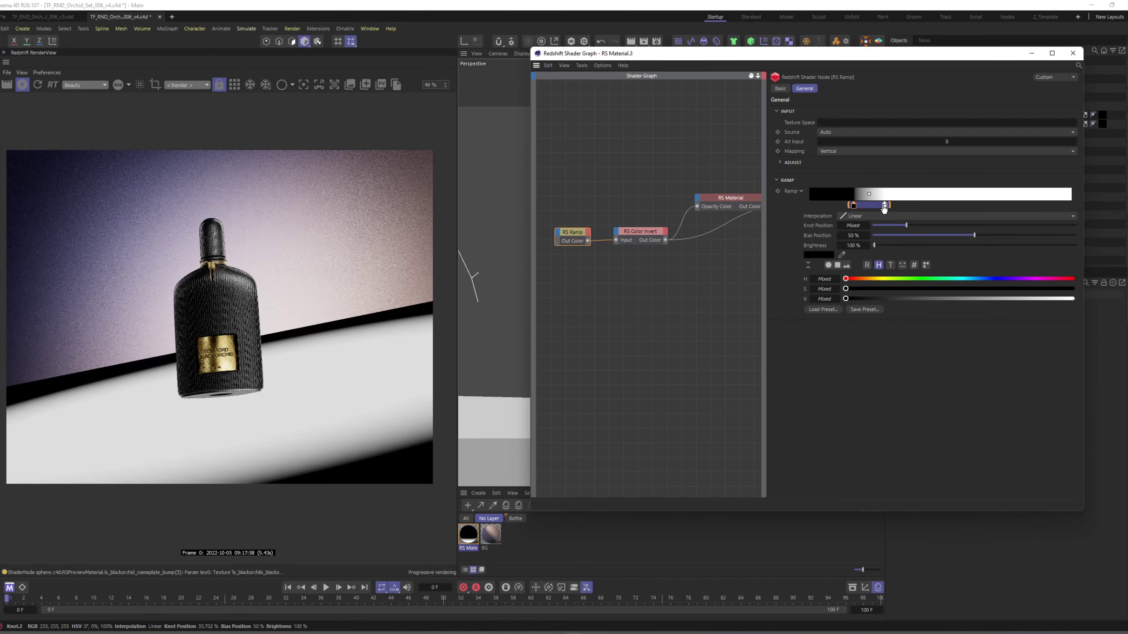
pyautogui.click(869, 216)
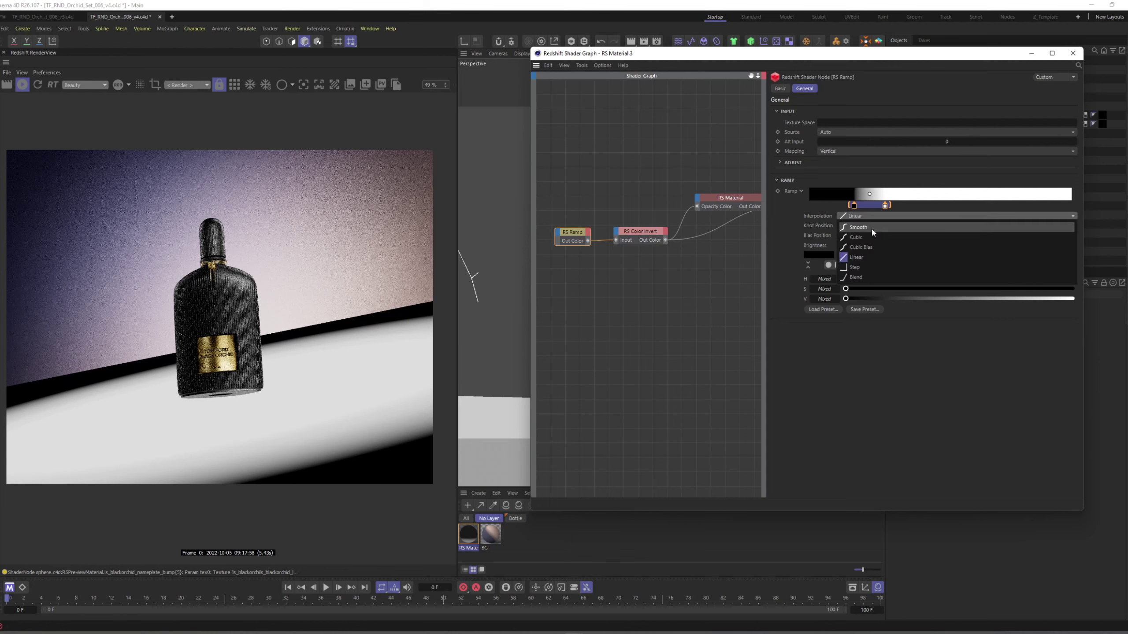
pyautogui.click(871, 227)
# Step: Reconnect RS Material to the Output and shift both ramp knots together toward the white end
pyautogui.click(733, 204)
pyautogui.keyDown('alt'); pyautogui.doubleClick(733, 203); pyautogui.keyUp('alt')
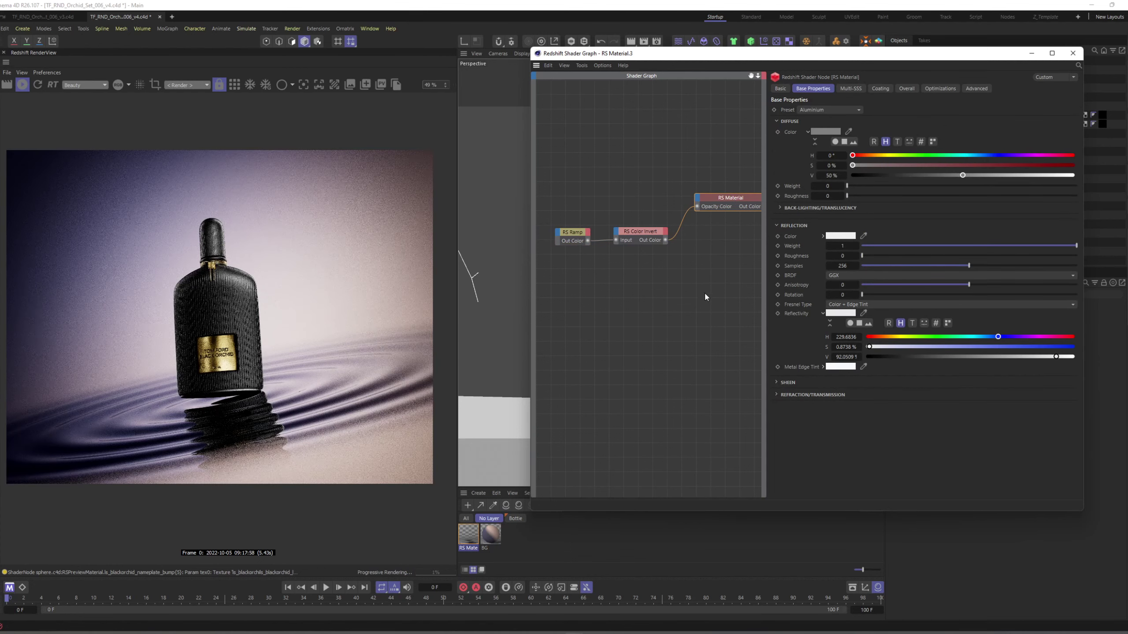
pyautogui.click(585, 232)
pyautogui.moveTo(887, 209); pyautogui.dragTo(907, 209)
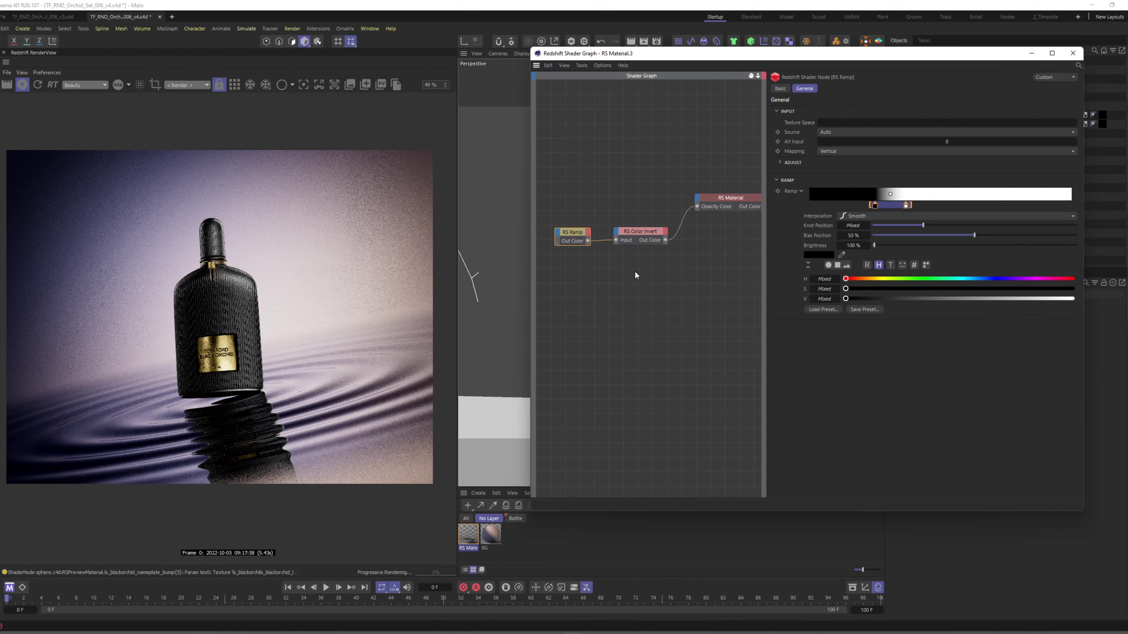
# Step: Duplicate the Ramp node, connect the copy to the Output for preview, and set its Mapping to Diagonal
pyautogui.moveTo(629, 273)
pyautogui.mouseDown(button='middle')
pyautogui.moveTo(644, 269)
pyautogui.moveTo(622, 266)
pyautogui.mouseUp(button='middle')
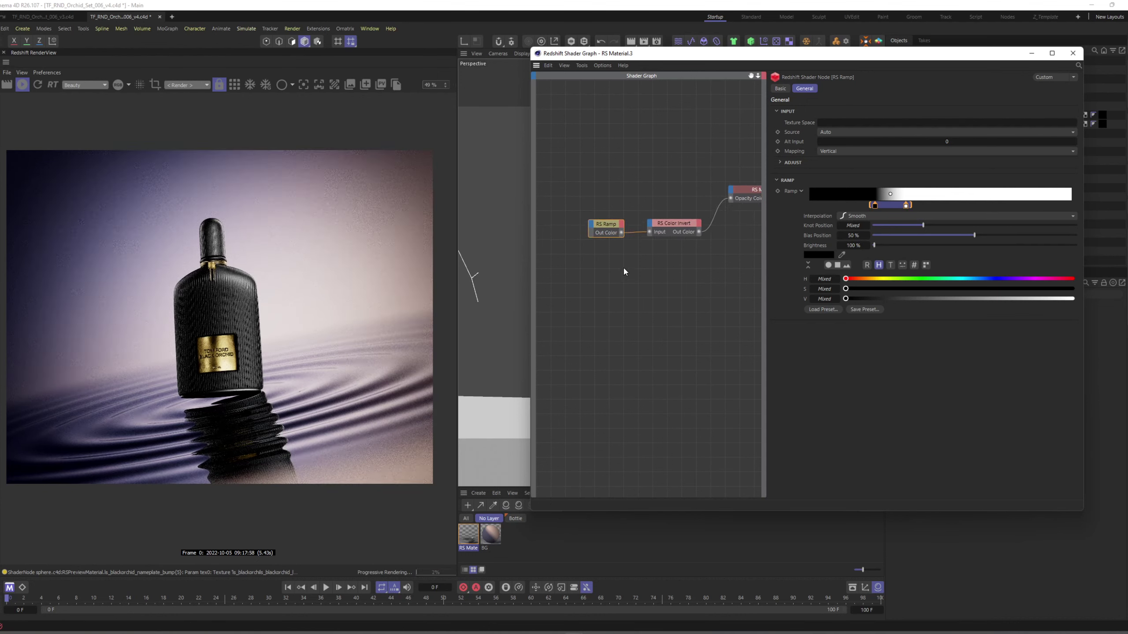
pyautogui.click(615, 242)
pyautogui.keyDown('ctrl'); pyautogui.moveTo(611, 227); pyautogui.dragTo(750, 206); pyautogui.keyUp('ctrl')
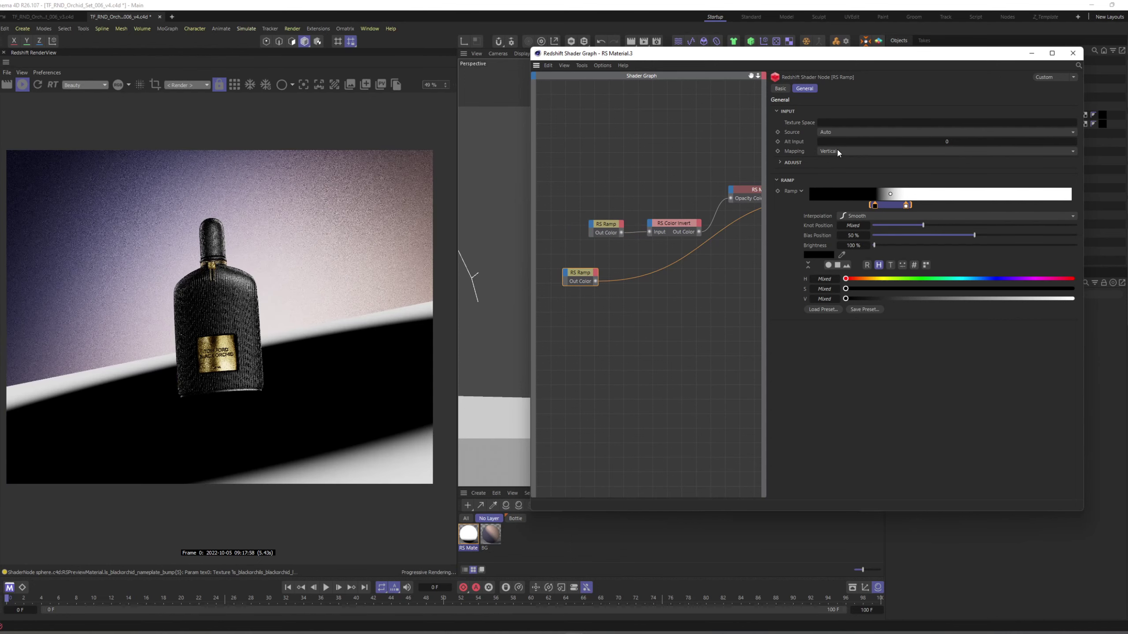
pyautogui.click(836, 150)
pyautogui.click(840, 172)
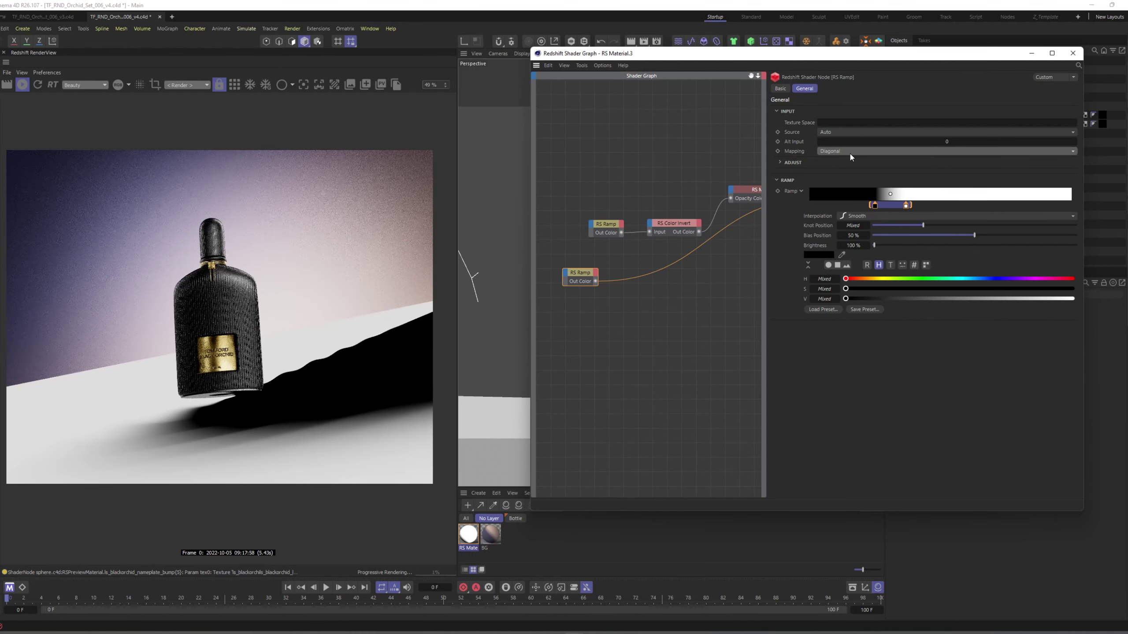
# Step: Set the duplicated ramp's Mapping to Circular and shift both of its knots together toward the white end
pyautogui.scroll(-1, 850, 154)
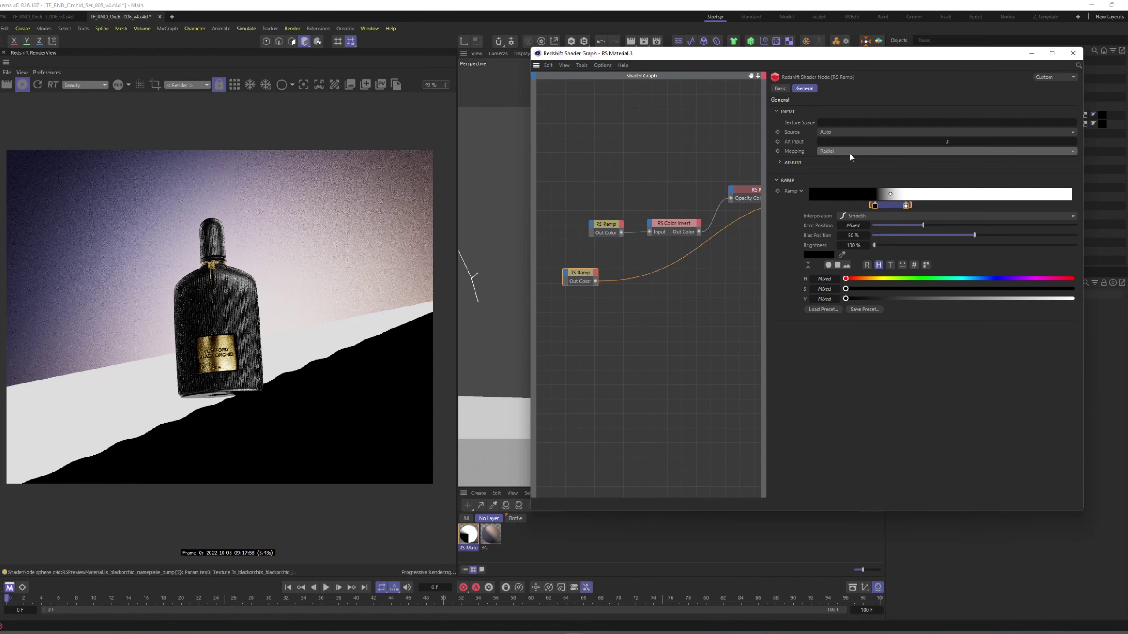
pyautogui.scroll(-1, 849, 154)
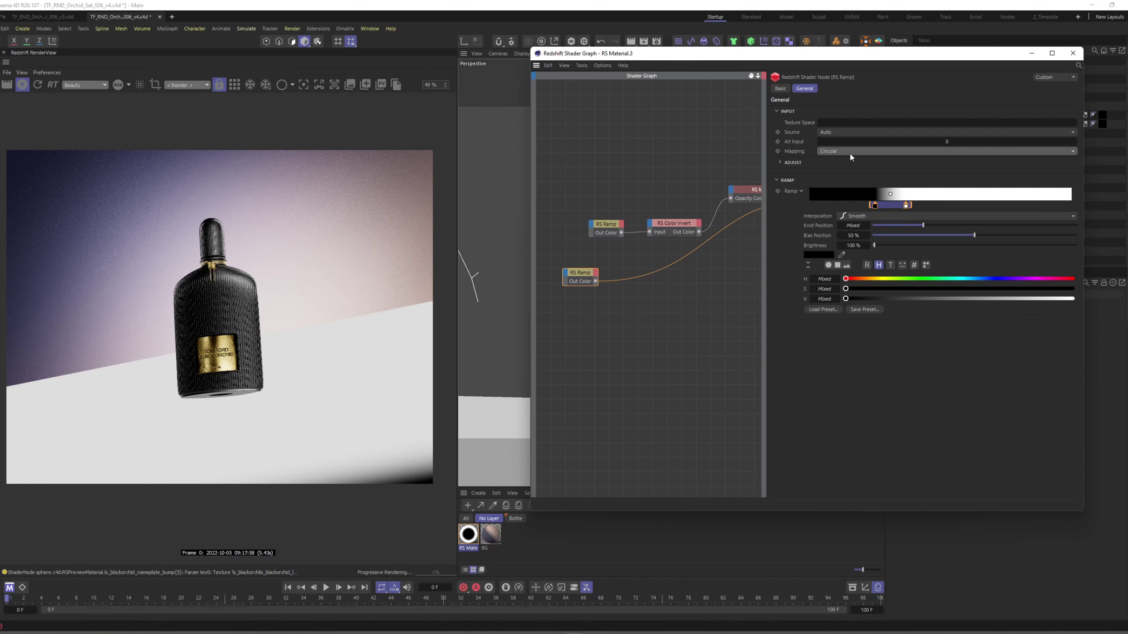
pyautogui.moveTo(871, 204); pyautogui.dragTo(912, 216)
# Step: Add a Color Mix node between Color Invert and RS Material, rearranging the existing nodes to make room
pyautogui.moveTo(578, 211); pyautogui.dragTo(634, 223)
pyautogui.doubleClick(629, 201)
pyautogui.write('co')
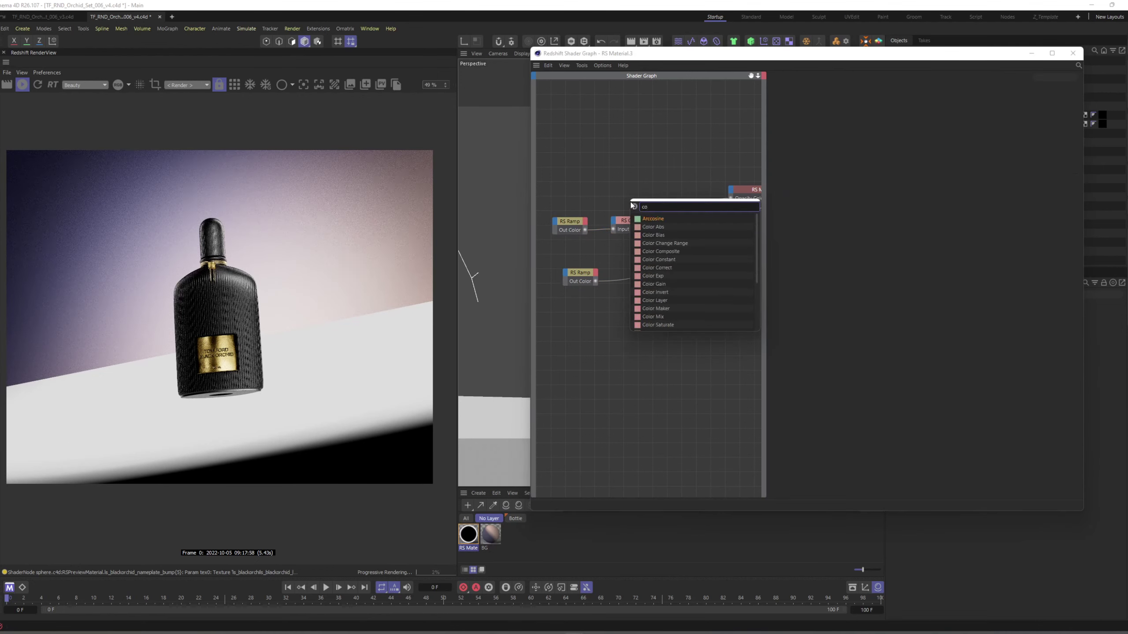
pyautogui.write('lor mix')
pyautogui.press('Return')
pyautogui.moveTo(633, 197); pyautogui.dragTo(652, 171)
pyautogui.moveTo(594, 196); pyautogui.dragTo(633, 206, button='middle')
pyautogui.moveTo(604, 217); pyautogui.dragTo(595, 193)
pyautogui.click(659, 237)
pyautogui.click(649, 185)
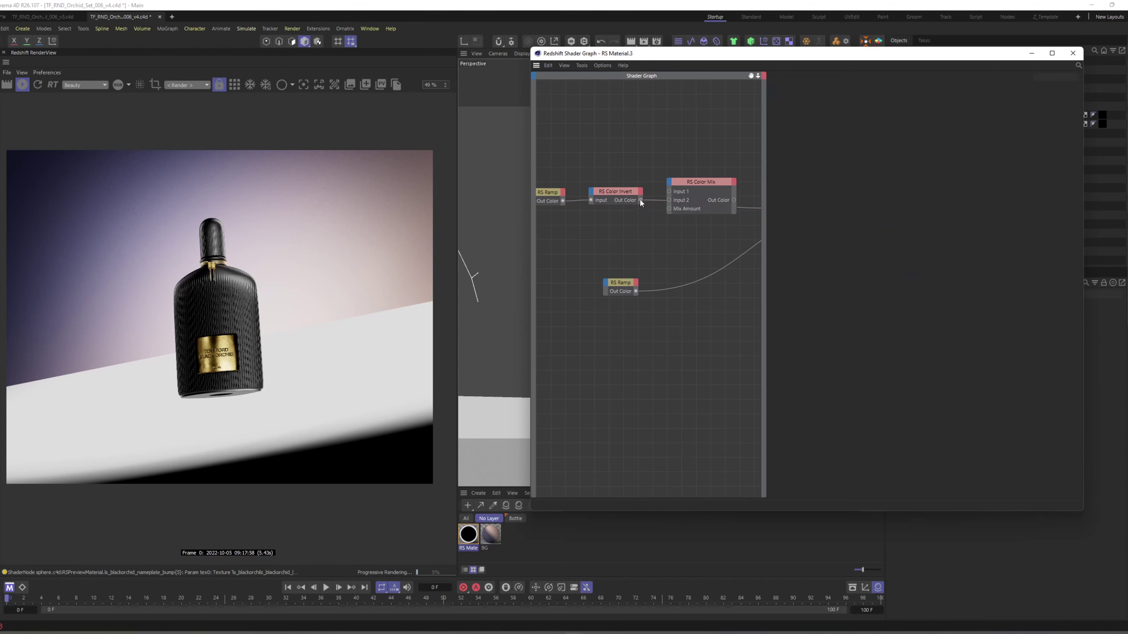
# Step: Connect Color Invert to Color Mix's Input 1 and the circular ramp to its Mix Amount, tidying the node positions
pyautogui.click(633, 197)
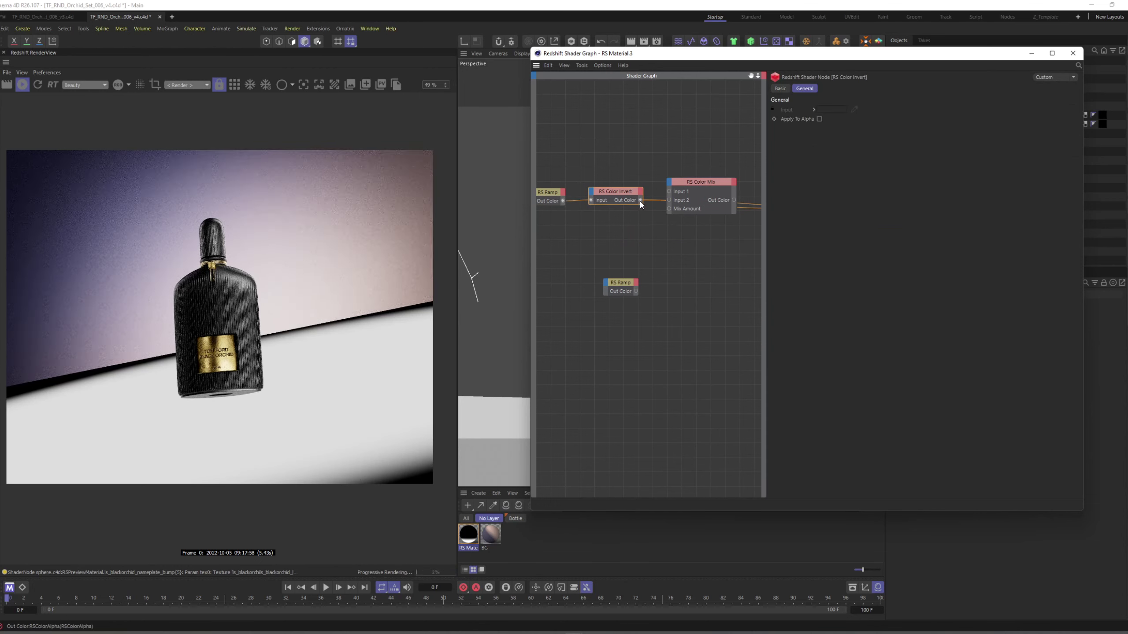
pyautogui.moveTo(670, 193); pyautogui.dragTo(669, 209)
pyautogui.click(624, 285)
pyautogui.click(707, 180)
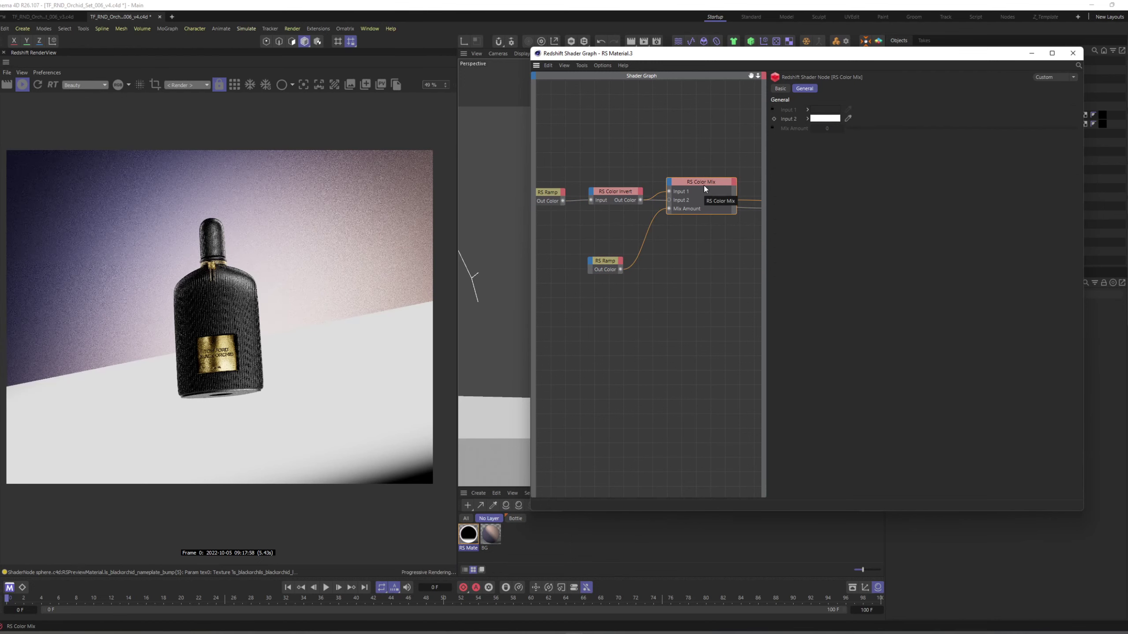
pyautogui.moveTo(600, 266); pyautogui.dragTo(598, 257)
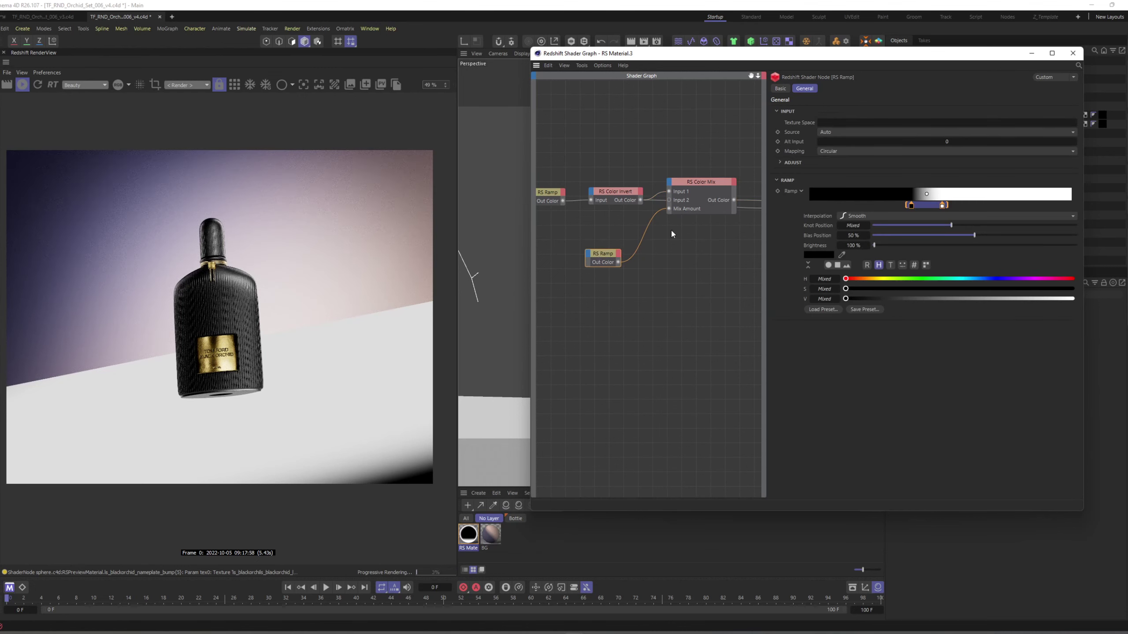
pyautogui.click(624, 192)
pyautogui.click(576, 253)
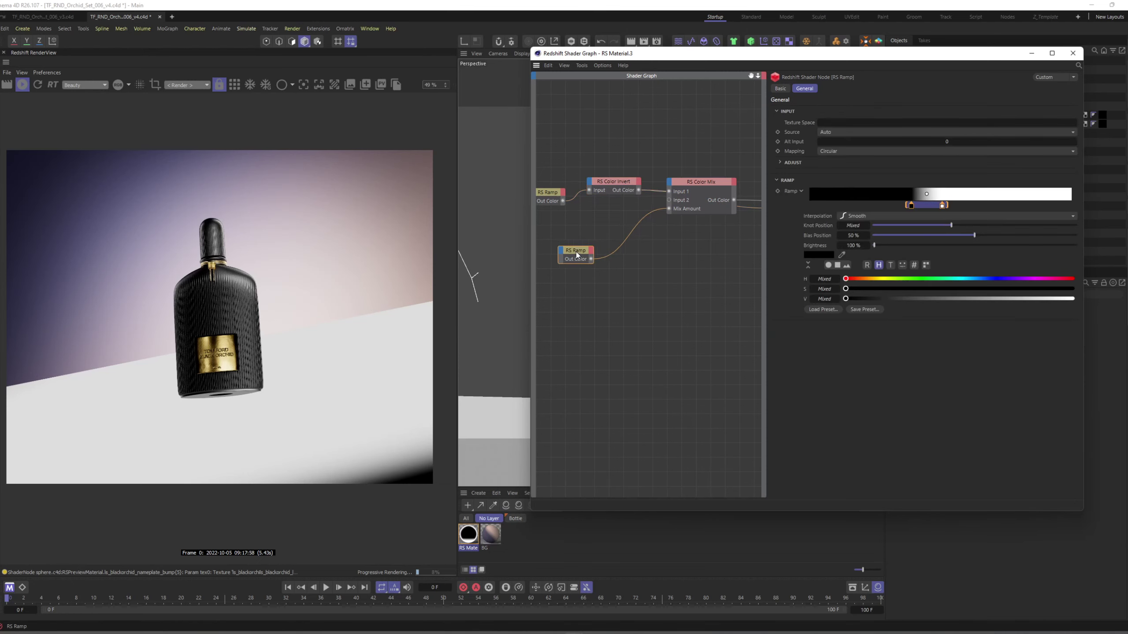
pyautogui.moveTo(576, 253); pyautogui.dragTo(567, 252)
# Step: Feed Color Invert into Color Mix's Input 2 instead of Input 1, and connect the mix to RS Material's Opacity Color
pyautogui.click(627, 192)
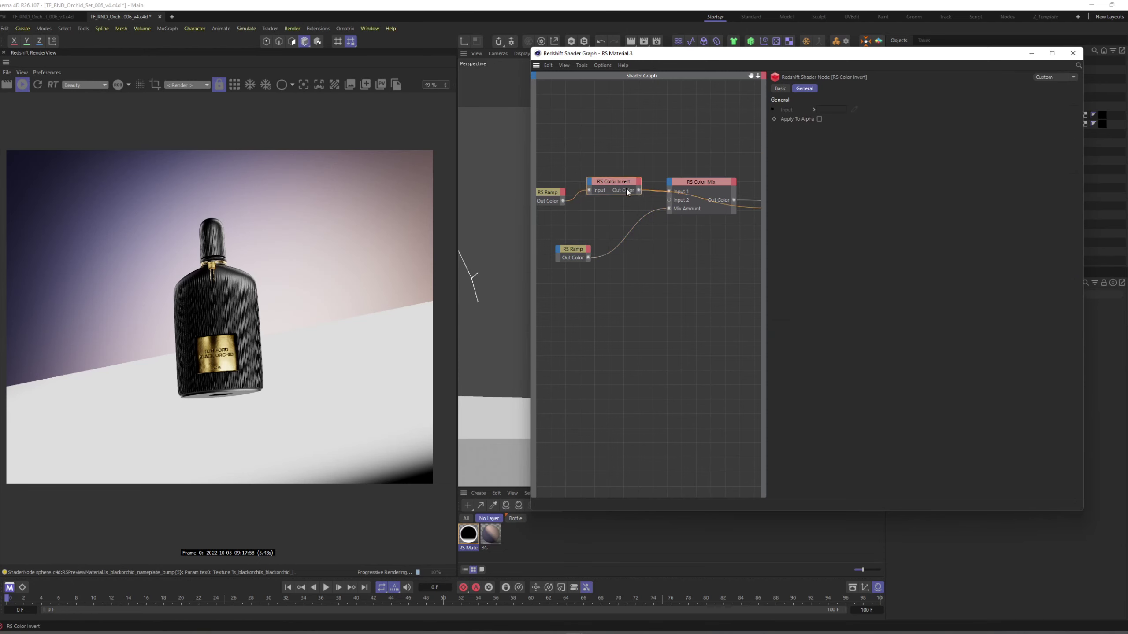
pyautogui.click(658, 194)
pyautogui.moveTo(628, 200); pyautogui.dragTo(669, 200)
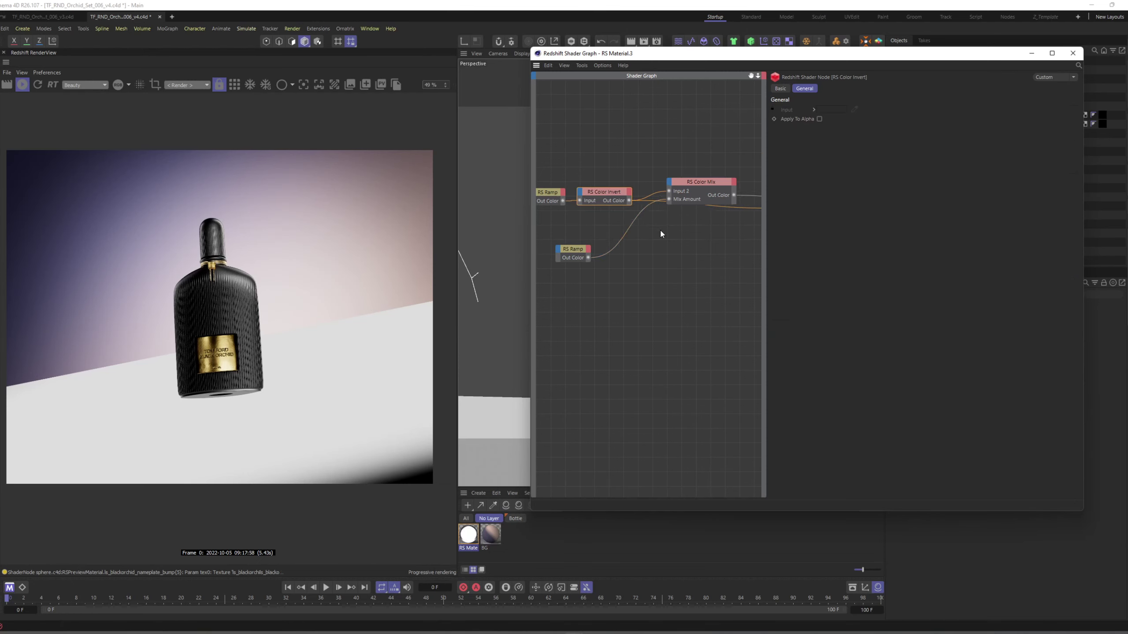
pyautogui.moveTo(663, 244); pyautogui.dragTo(566, 270, button='middle')
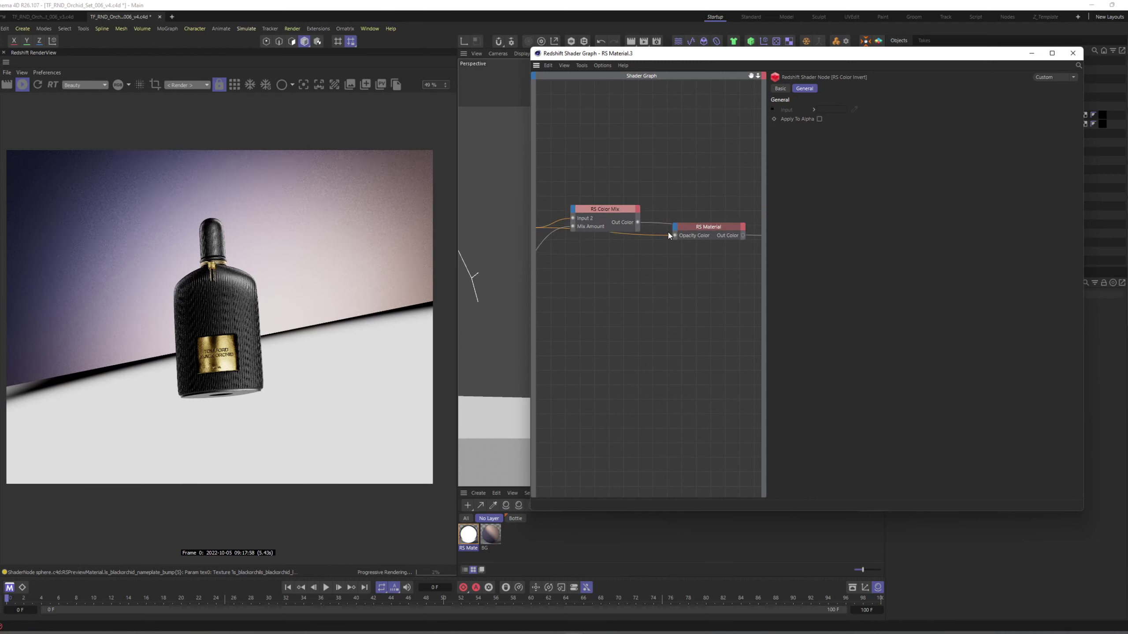
pyautogui.moveTo(638, 222); pyautogui.dragTo(675, 236)
pyautogui.click(700, 225)
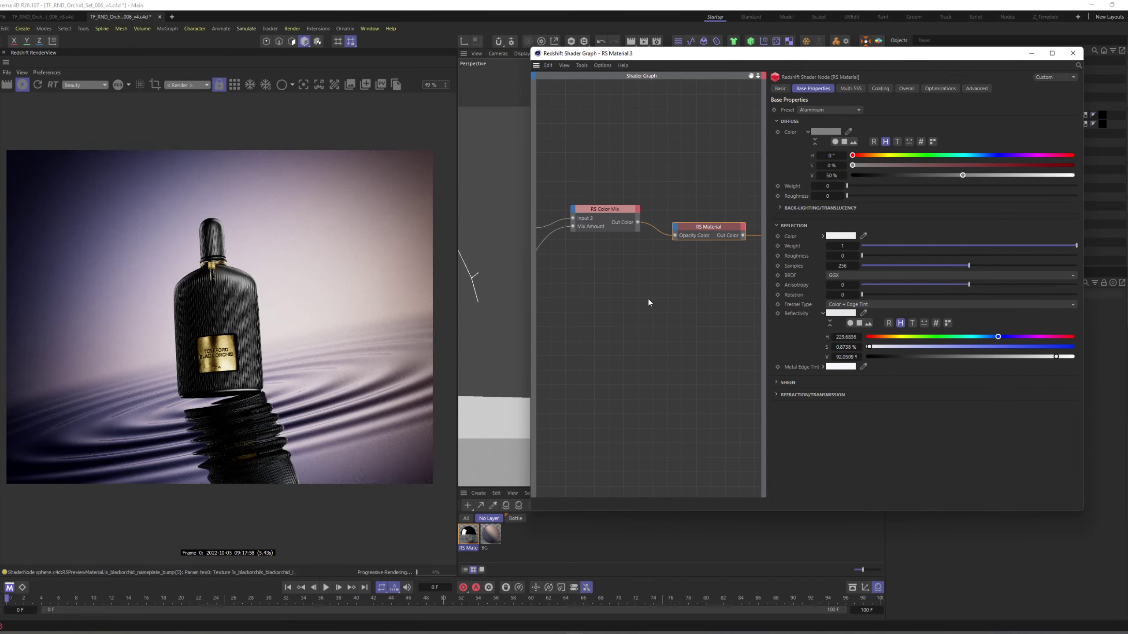
# Step: Save the scene and close the shader graph
pyautogui.click(661, 314)
pyautogui.hotkey('ctrl', 's')
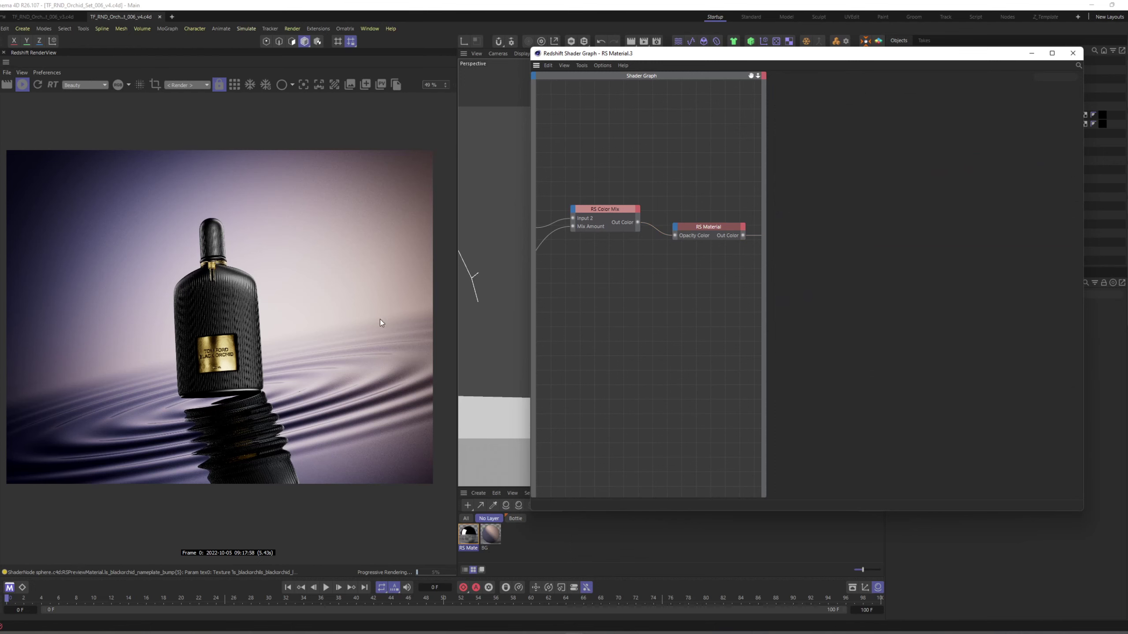
pyautogui.click(1072, 52)
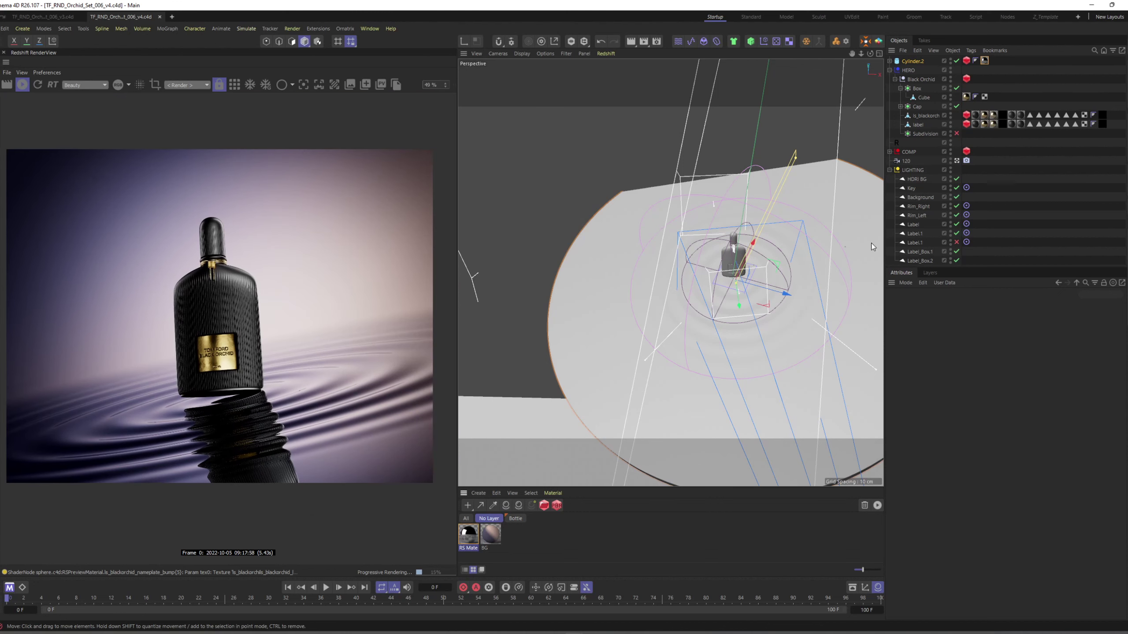
# Step: Delete the disabled Subdivision object and view the Object ID settings of the Black Orchid group's Redshift Object tag
pyautogui.click(1007, 191)
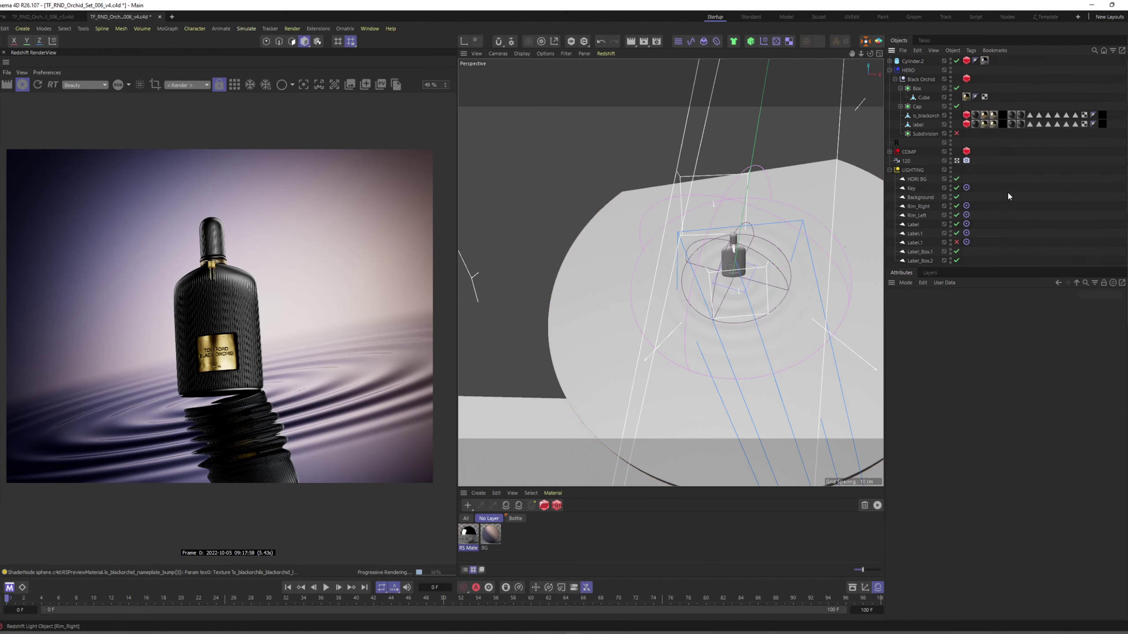
pyautogui.click(922, 134)
pyautogui.press('Delete')
pyautogui.click(966, 78)
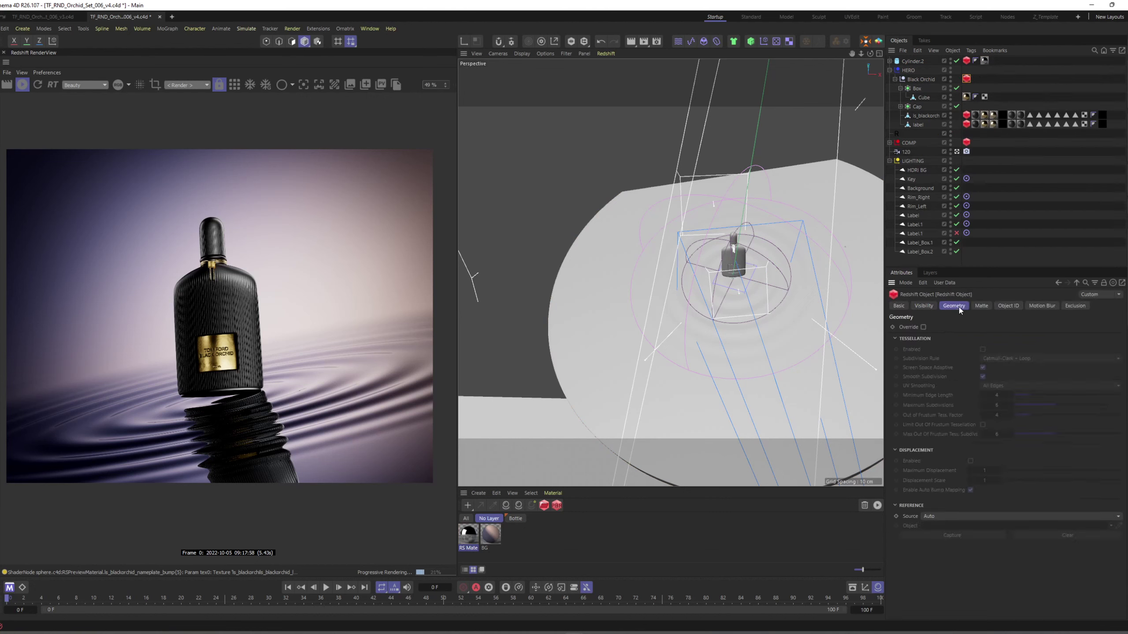
pyautogui.click(1008, 306)
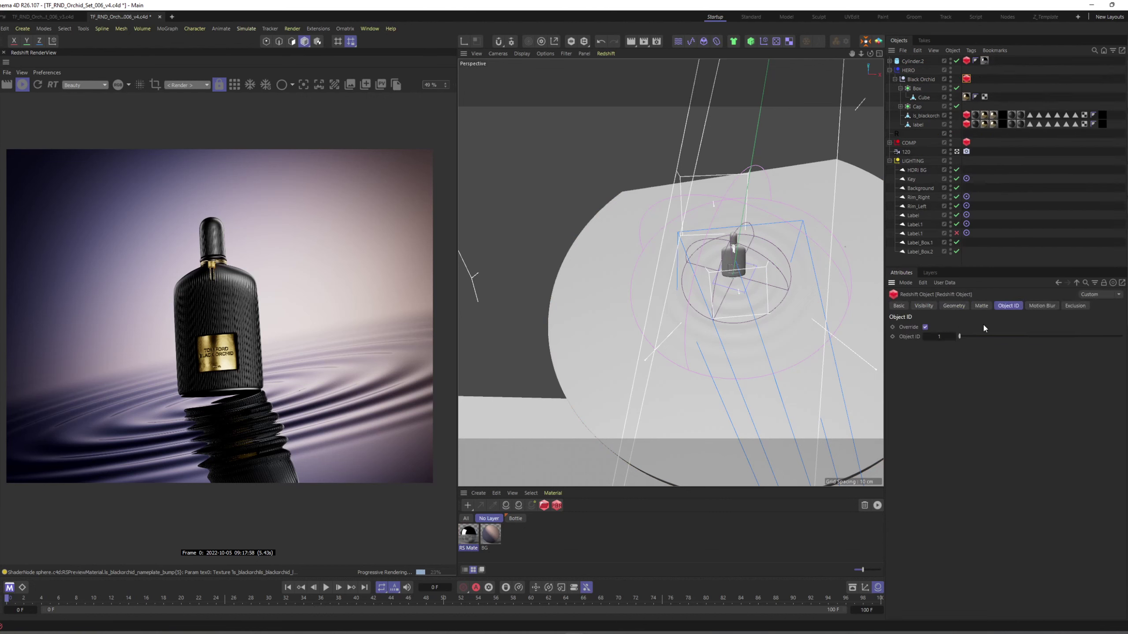
# Step: Collapse the whole object hierarchy and force the 120 camera to show in the viewport
pyautogui.click(1001, 180)
pyautogui.hotkey('shift', 'f')
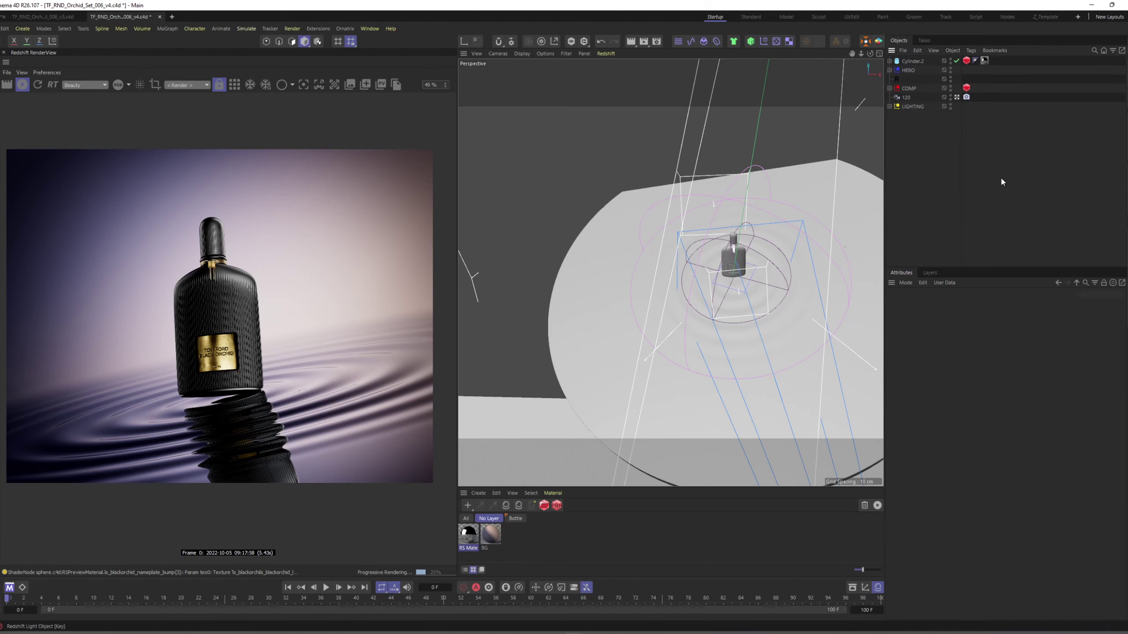
pyautogui.keyDown('alt'); pyautogui.moveTo(720, 279); pyautogui.dragTo(764, 214); pyautogui.keyUp('alt')
pyautogui.scroll(-6, 713, 260)
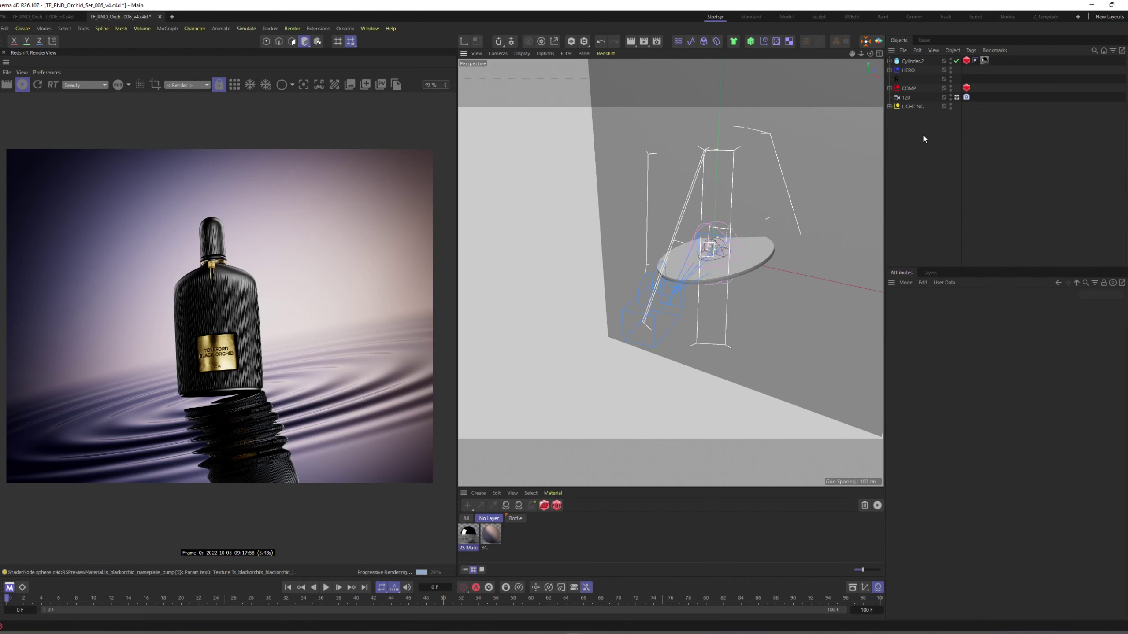
pyautogui.click(950, 95)
# Step: Delete the disabled Label.1 light from the LIGHTING group
pyautogui.click(889, 106)
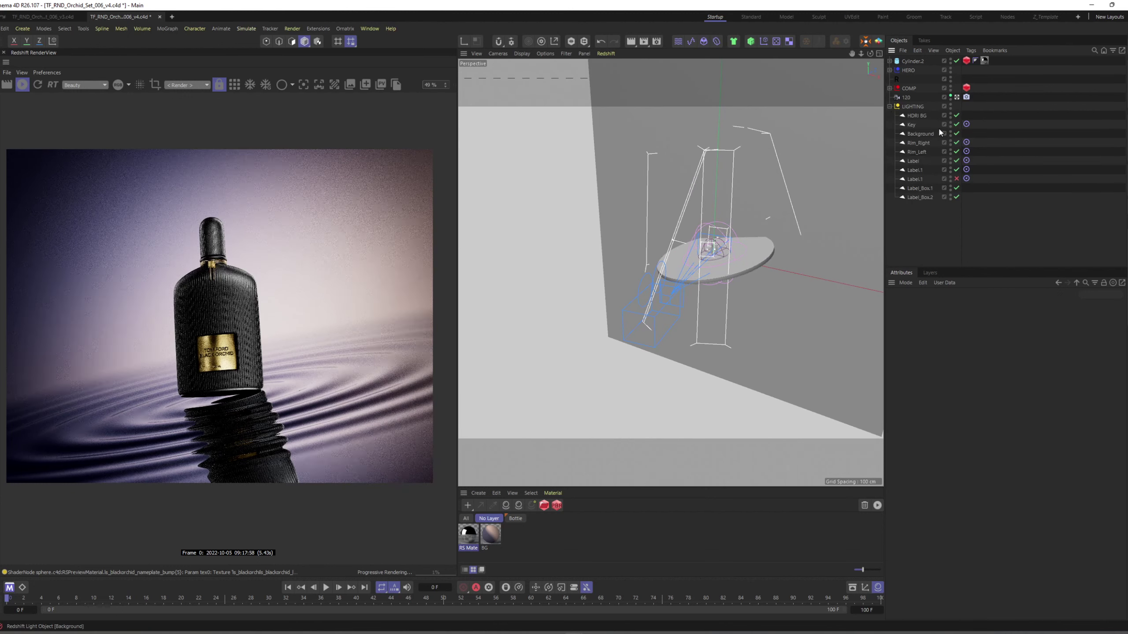
pyautogui.click(918, 180)
pyautogui.press('Delete')
# Step: Disable every light except HDRI BG and Background, and place Background directly above Key in the LIGHTING group
pyautogui.click(957, 124)
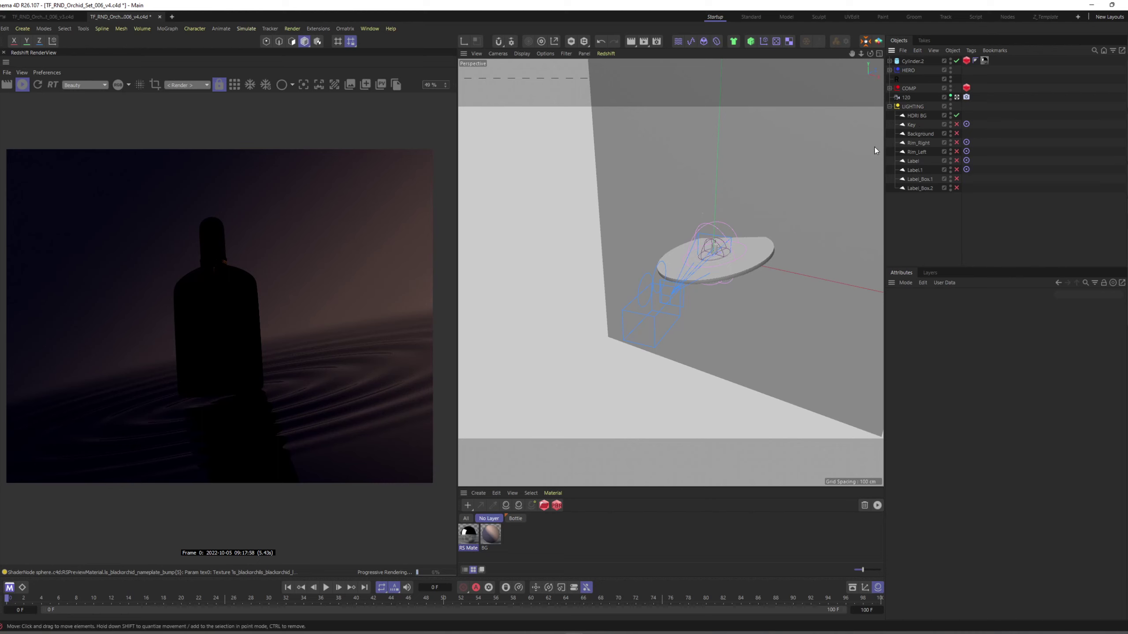
pyautogui.click(956, 134)
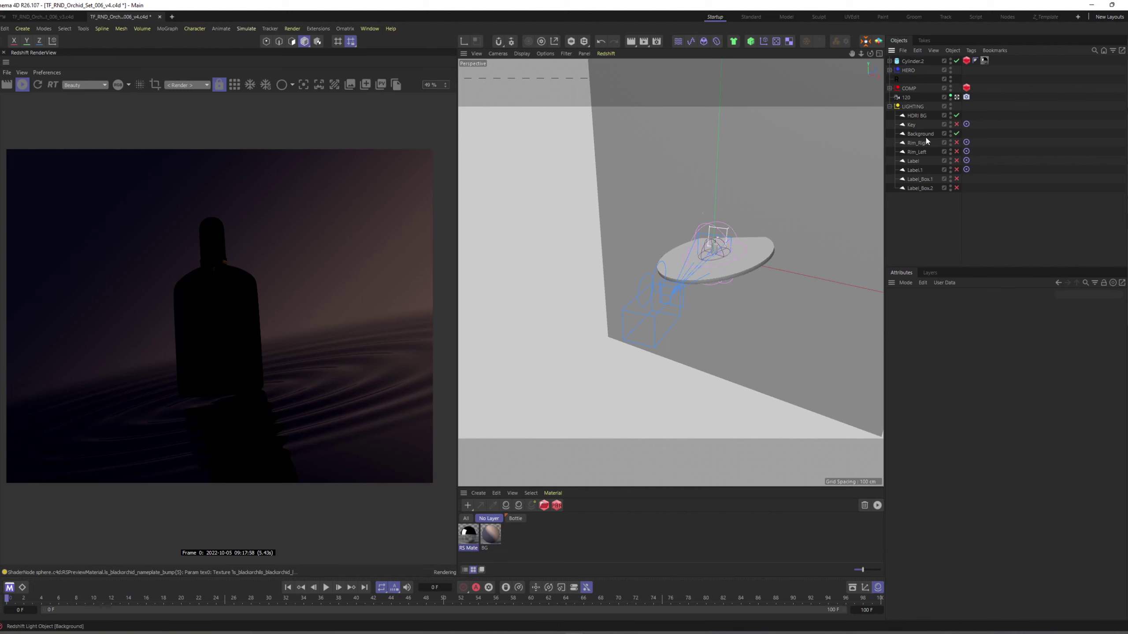
pyautogui.moveTo(925, 135); pyautogui.dragTo(925, 120)
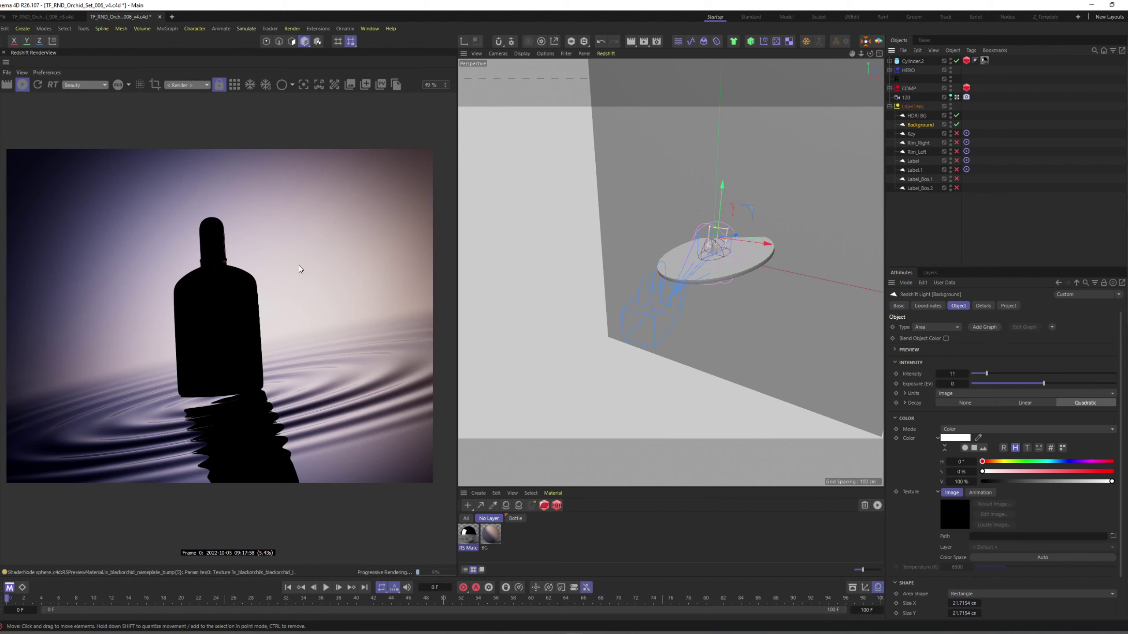
# Step: Re-enable the Key, Rim_Right, Rim_Left, Label, Label.1, Label_Box.1 and Label_Box.2 lights one after another to review their contributions
pyautogui.click(957, 135)
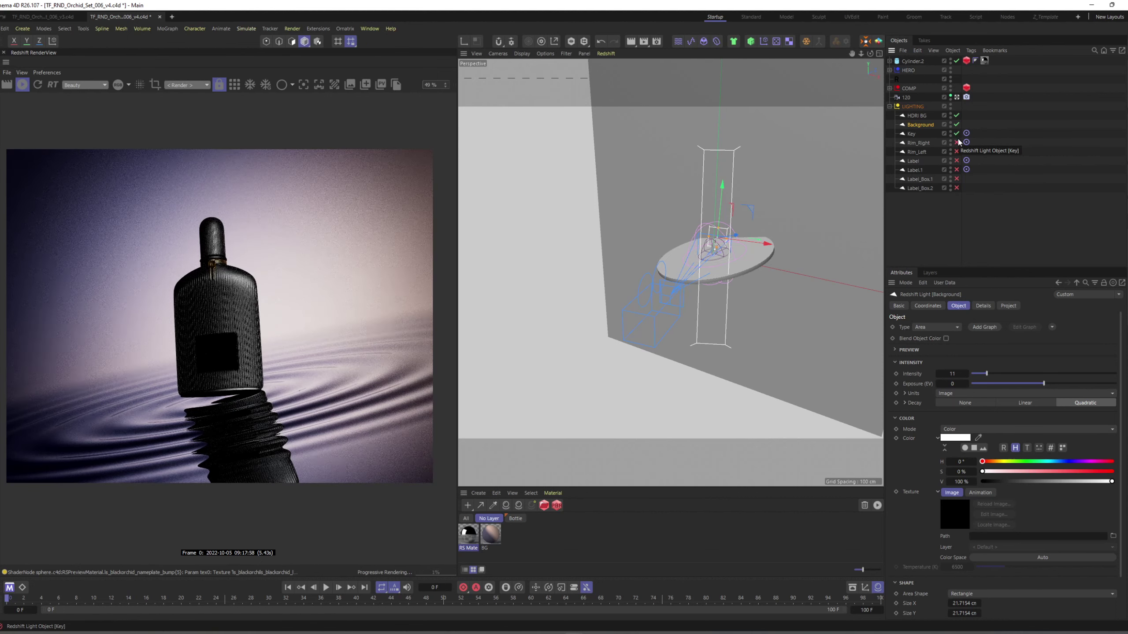
pyautogui.click(956, 143)
pyautogui.click(956, 152)
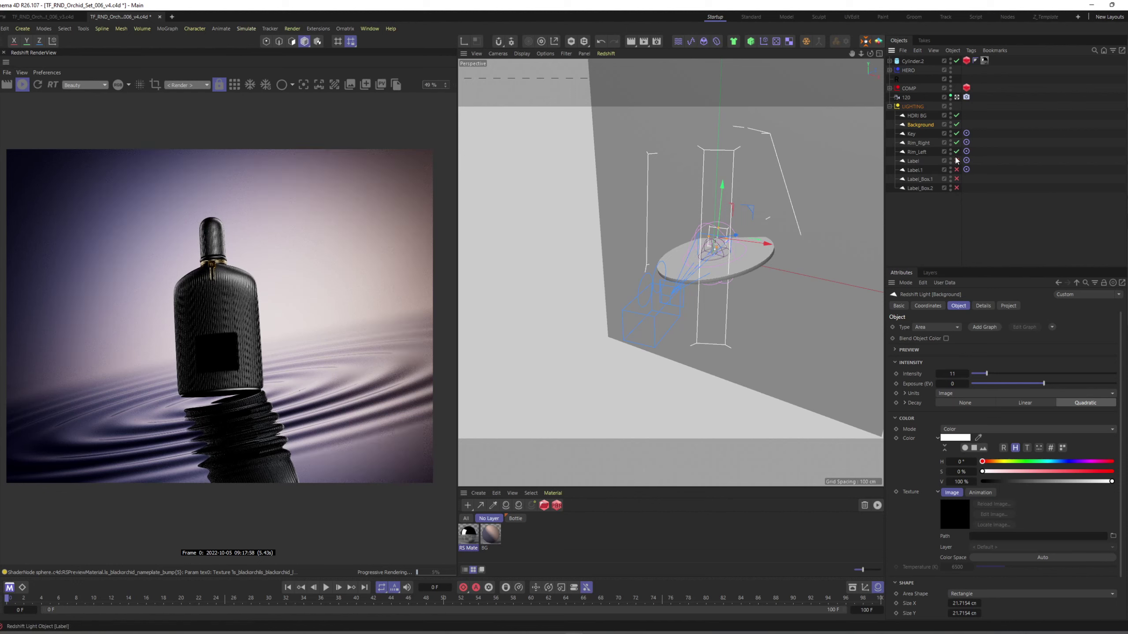
pyautogui.click(957, 169)
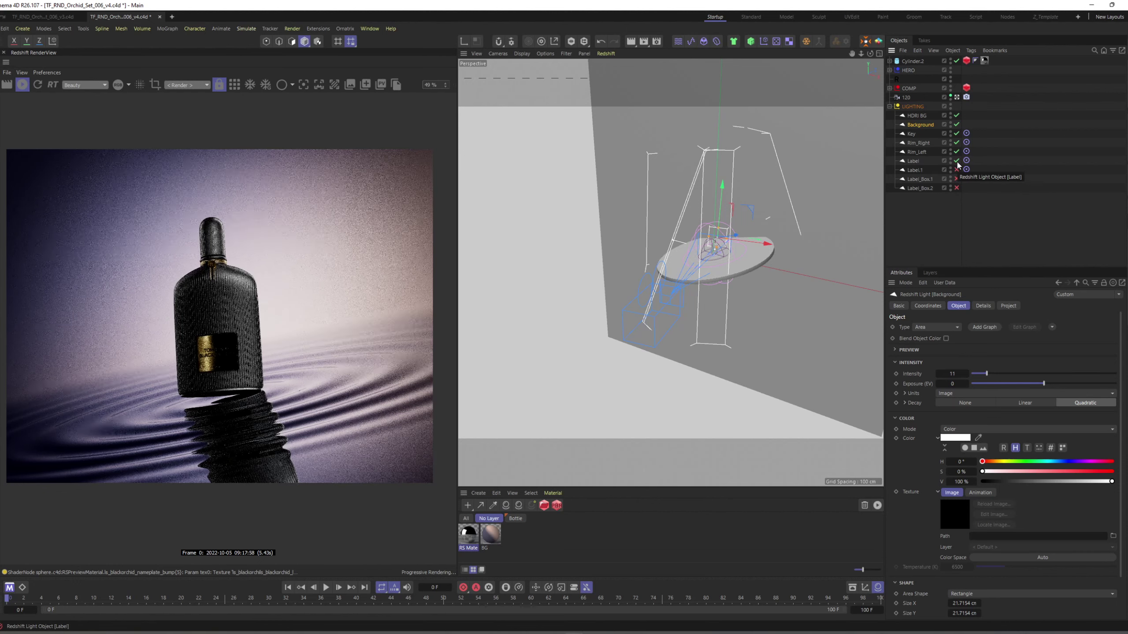
pyautogui.click(957, 179)
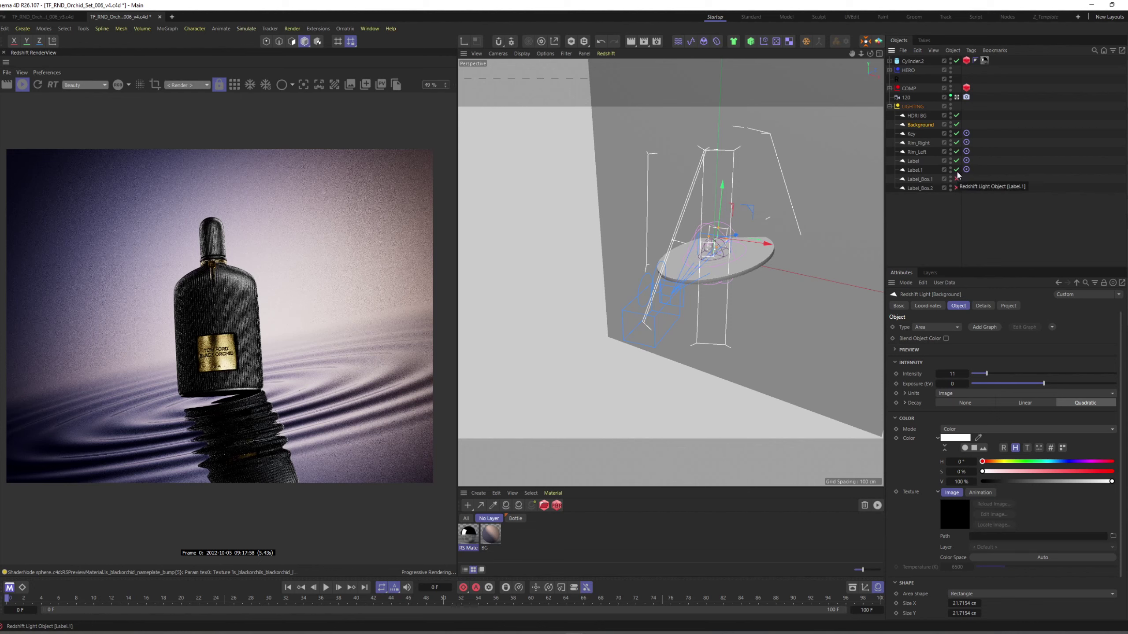
pyautogui.click(957, 188)
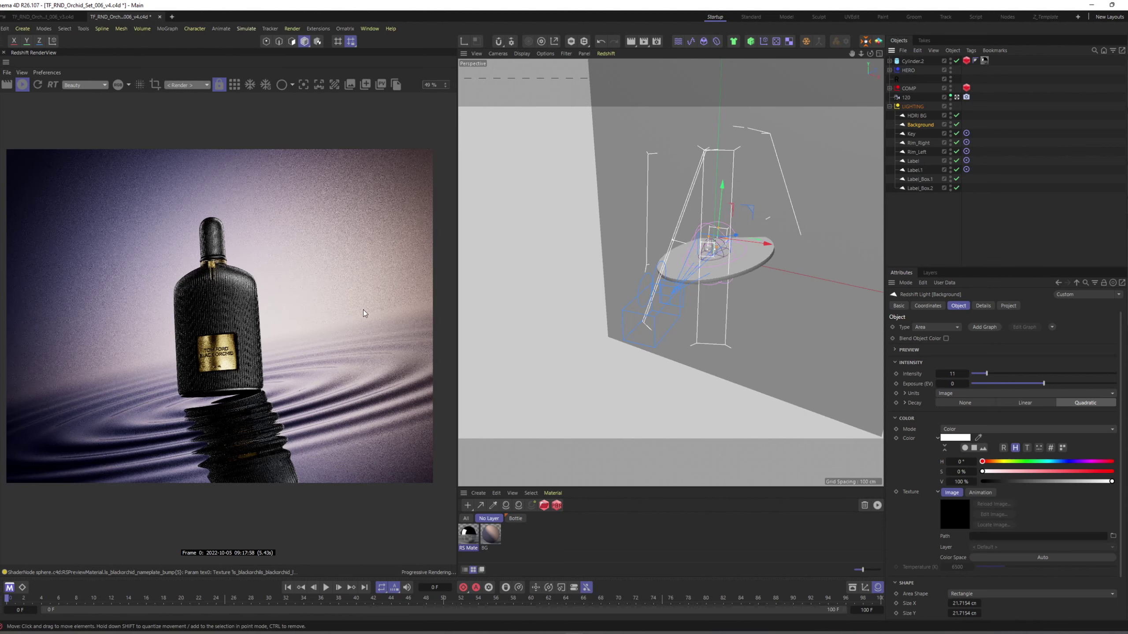
# Step: Widen the object name column and save the scene
pyautogui.moveTo(962, 243); pyautogui.dragTo(991, 243)
pyautogui.scroll(5, 766, 245)
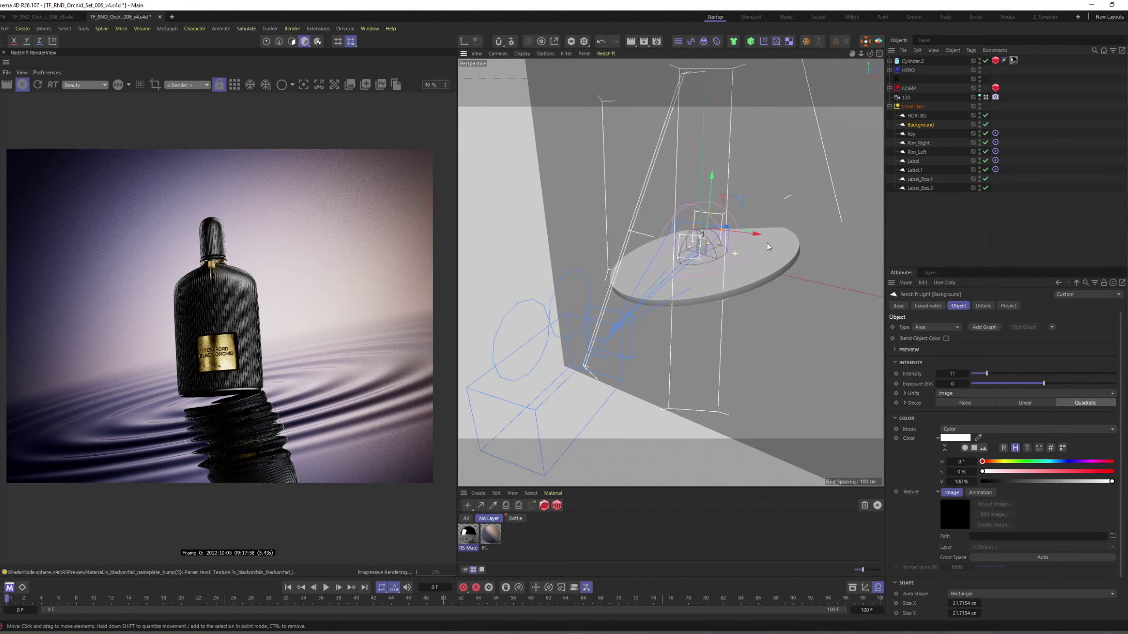
pyautogui.click(969, 232)
pyautogui.hotkey('ctrl', 's')
# Step: Open the water material's shader graph, level Color Mix with RS Material, and enlarge the area showing RS Material's settings
pyautogui.click(731, 280)
pyautogui.doubleClick(468, 533)
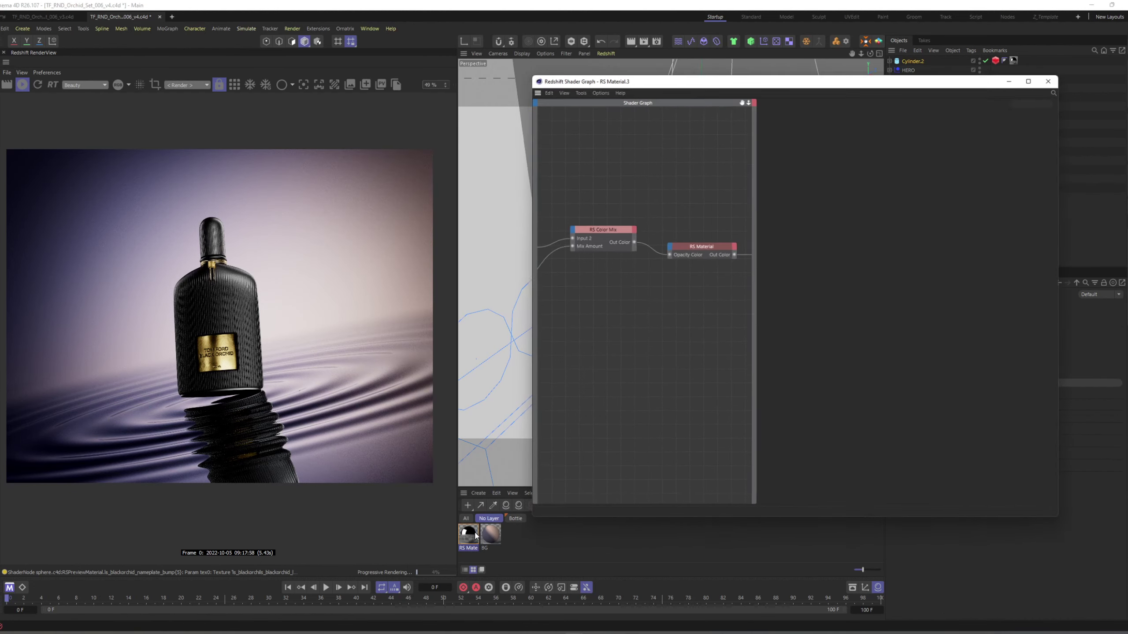
pyautogui.moveTo(616, 209); pyautogui.dragTo(615, 222)
pyautogui.click(700, 228)
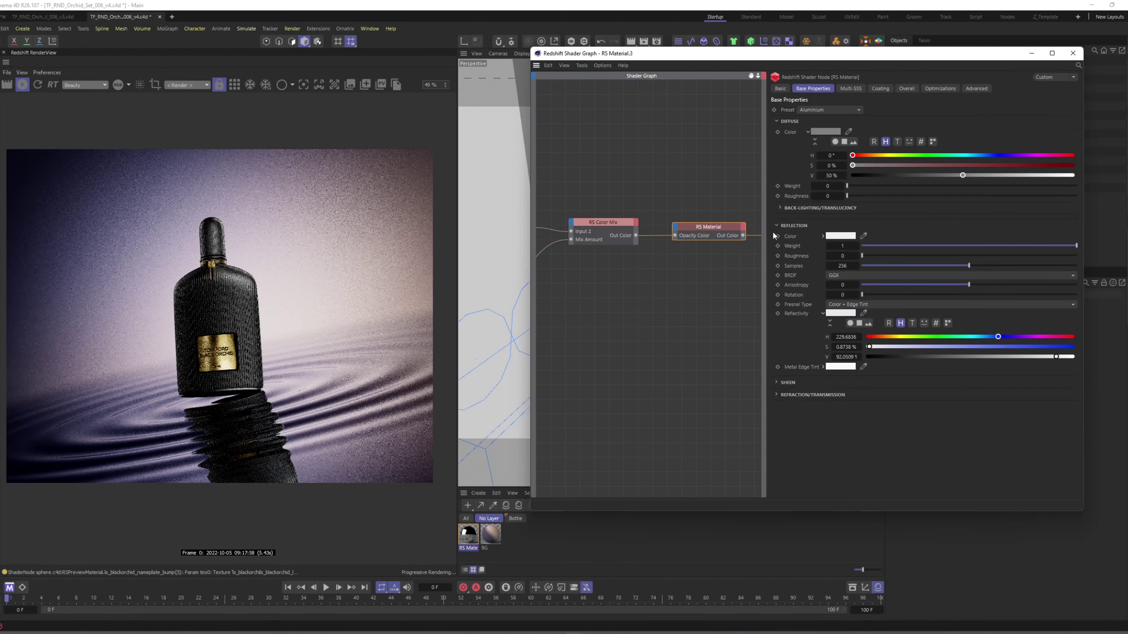
pyautogui.moveTo(769, 234); pyautogui.dragTo(696, 235)
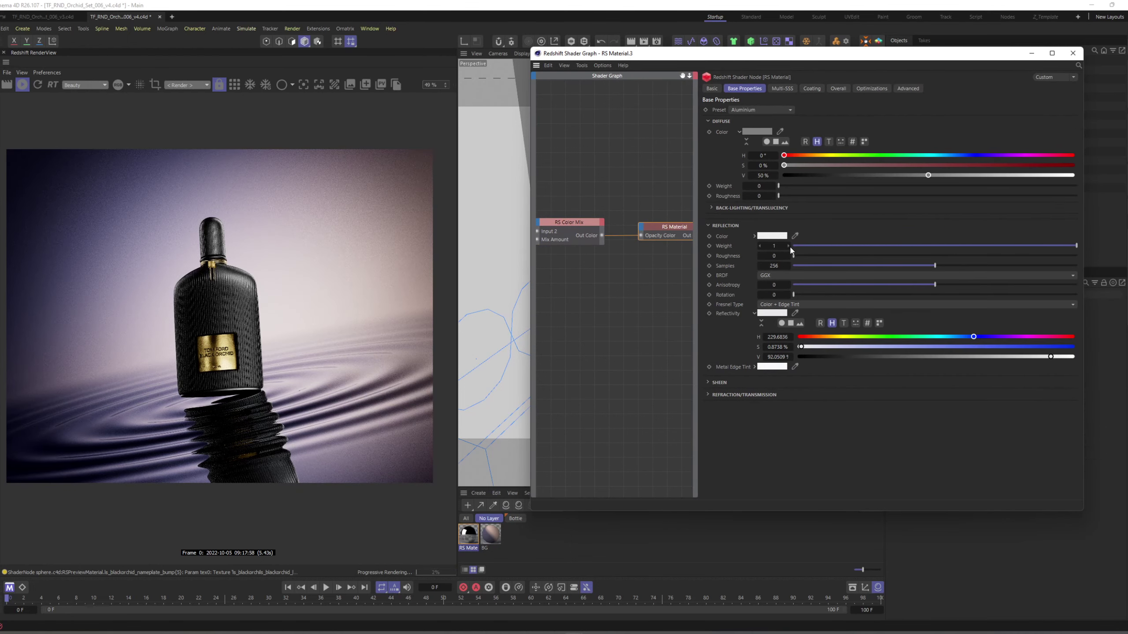
# Step: Try a reflection Roughness of 0.1 on the water material, inspect the bottle's reflection, and undo the change
pyautogui.click(781, 256)
pyautogui.write('0.1')
pyautogui.press('Return')
pyautogui.scroll(3, 252, 430)
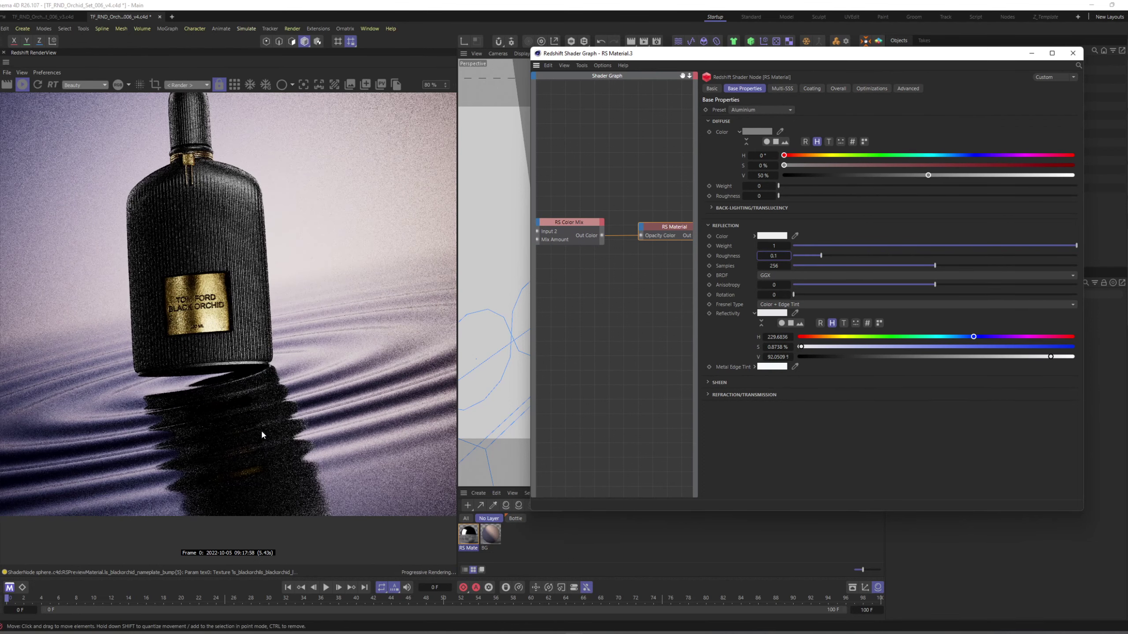
pyautogui.scroll(-1, 256, 423)
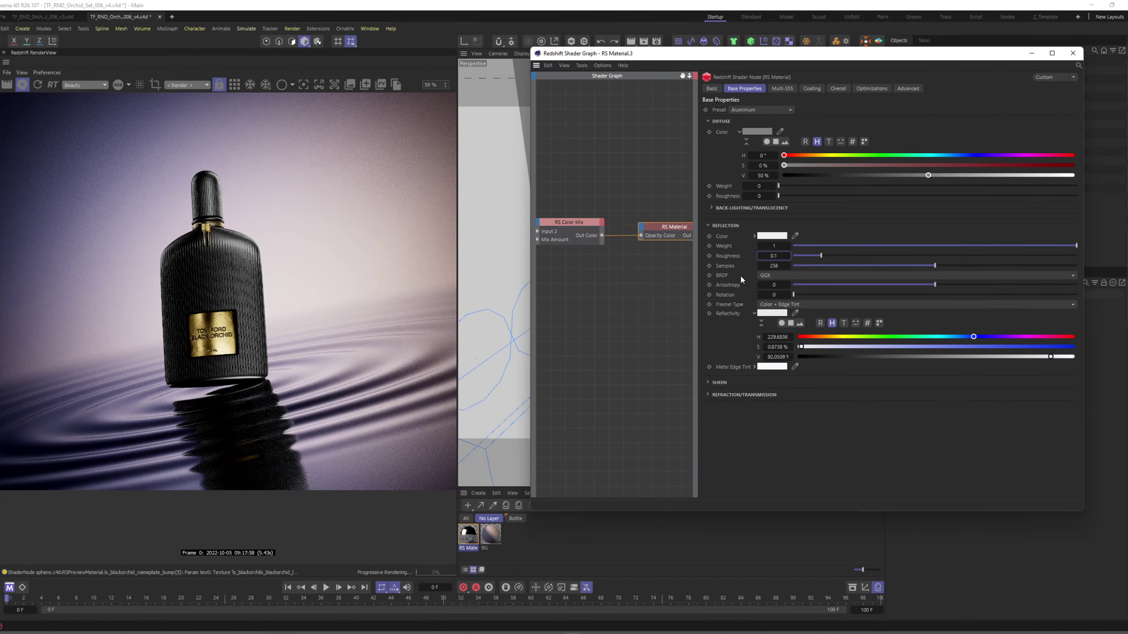
pyautogui.hotkey('ctrl', 'z')
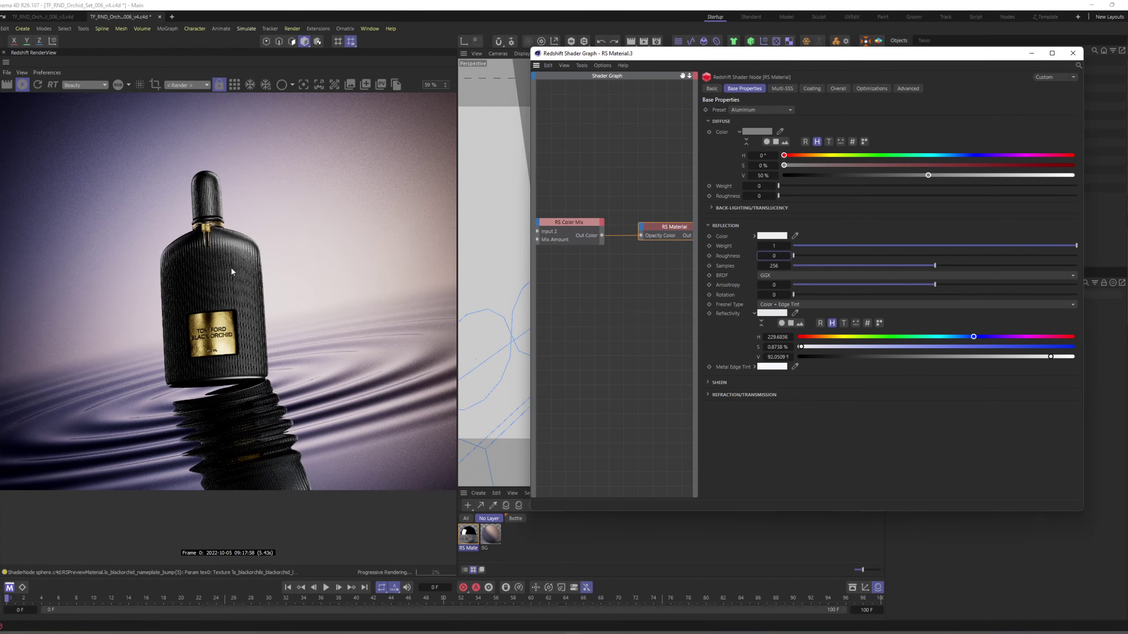
# Step: Set the water material's reflection Roughness to 0.05 and inspect the bottle's reflection up close and in the full frame
pyautogui.scroll(5, 287, 481)
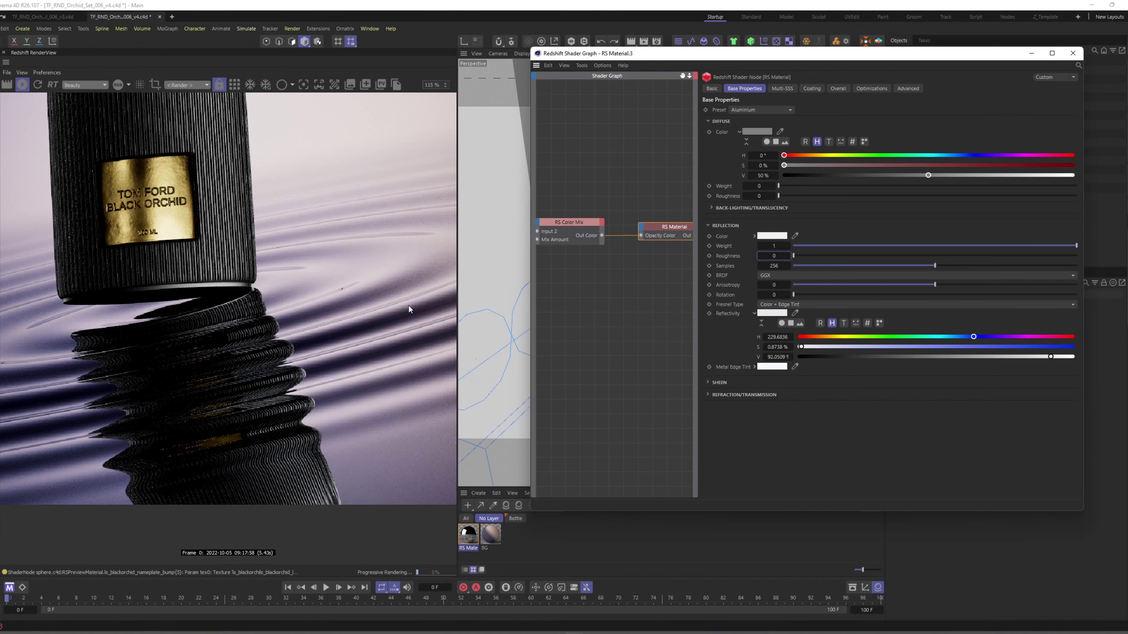
pyautogui.click(778, 257)
pyautogui.write('.05')
pyautogui.press('Return')
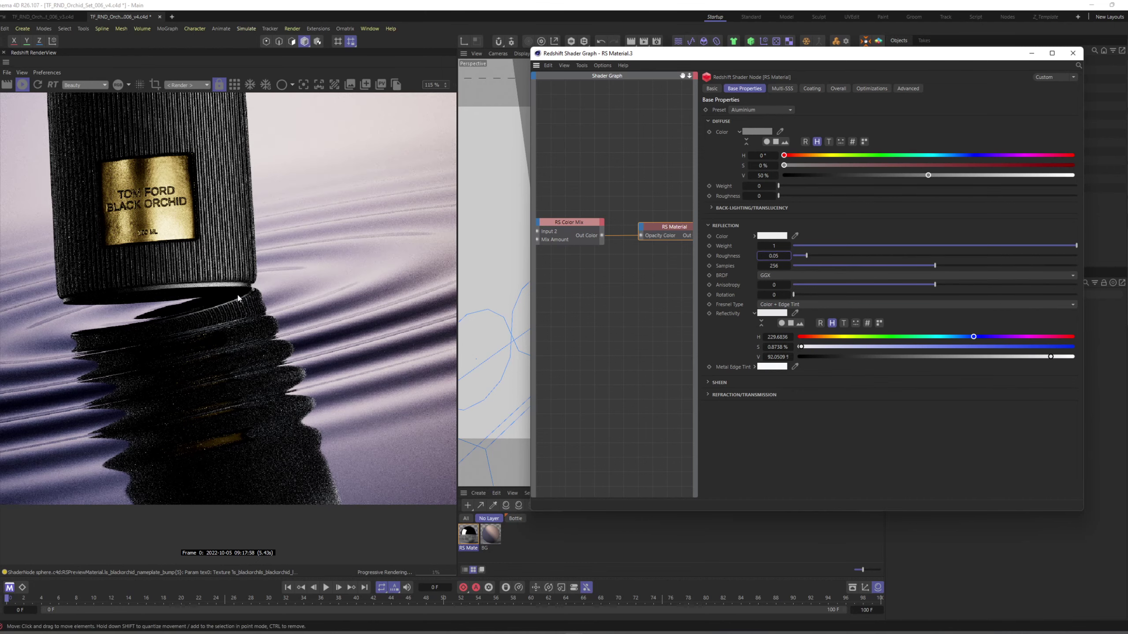
pyautogui.scroll(-5, 223, 269)
pyautogui.scroll(-2, 223, 269)
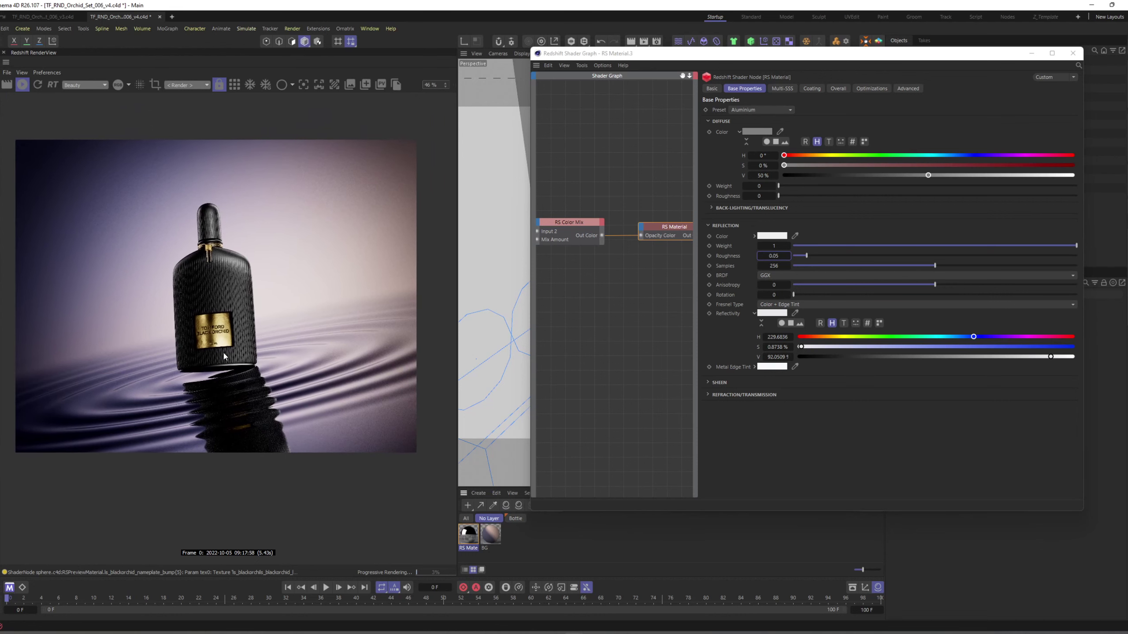
# Step: Try a reflection Weight of about 0.74 on the water material and return it to 1
pyautogui.click(1003, 246)
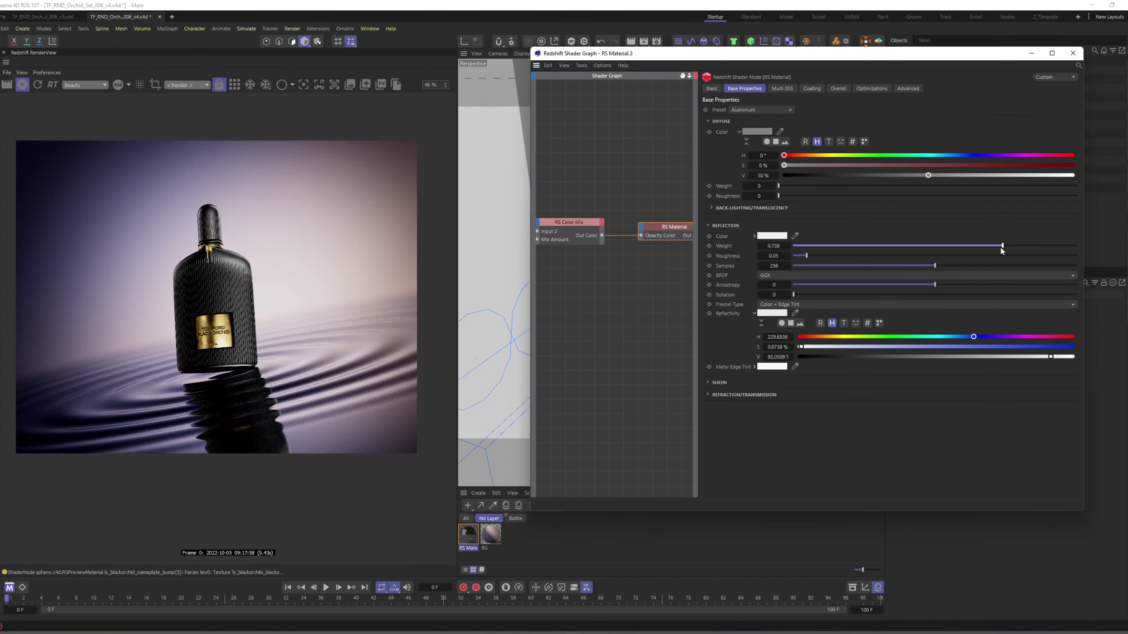
pyautogui.moveTo(1002, 247); pyautogui.dragTo(1078, 247)
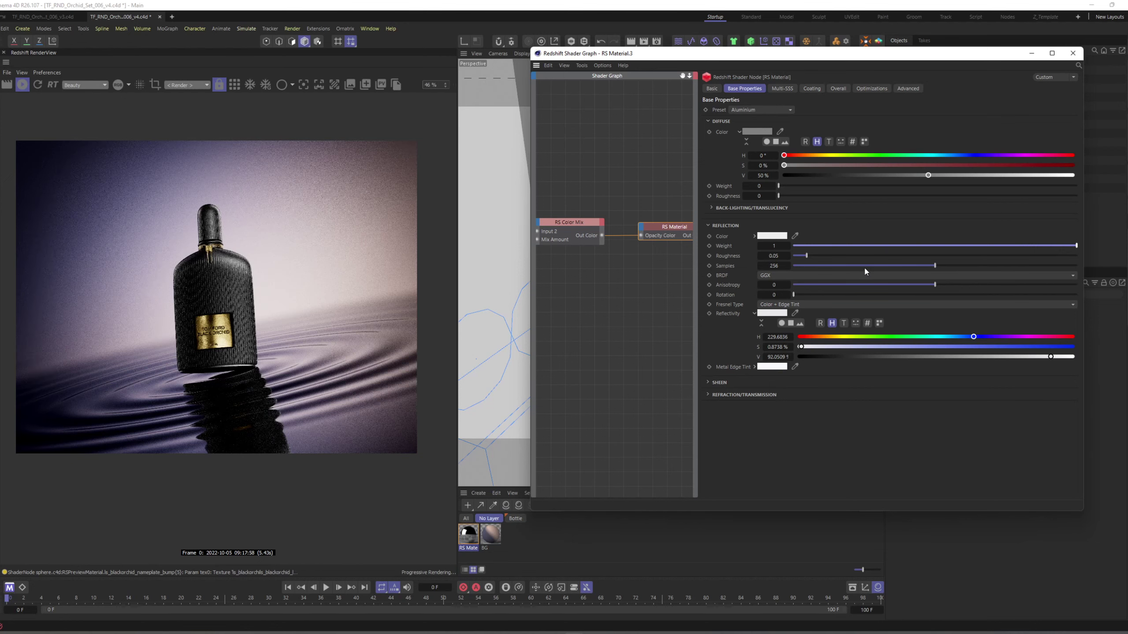
# Step: Close the water material's shader graph and widen the render view beside the viewport
pyautogui.click(1072, 53)
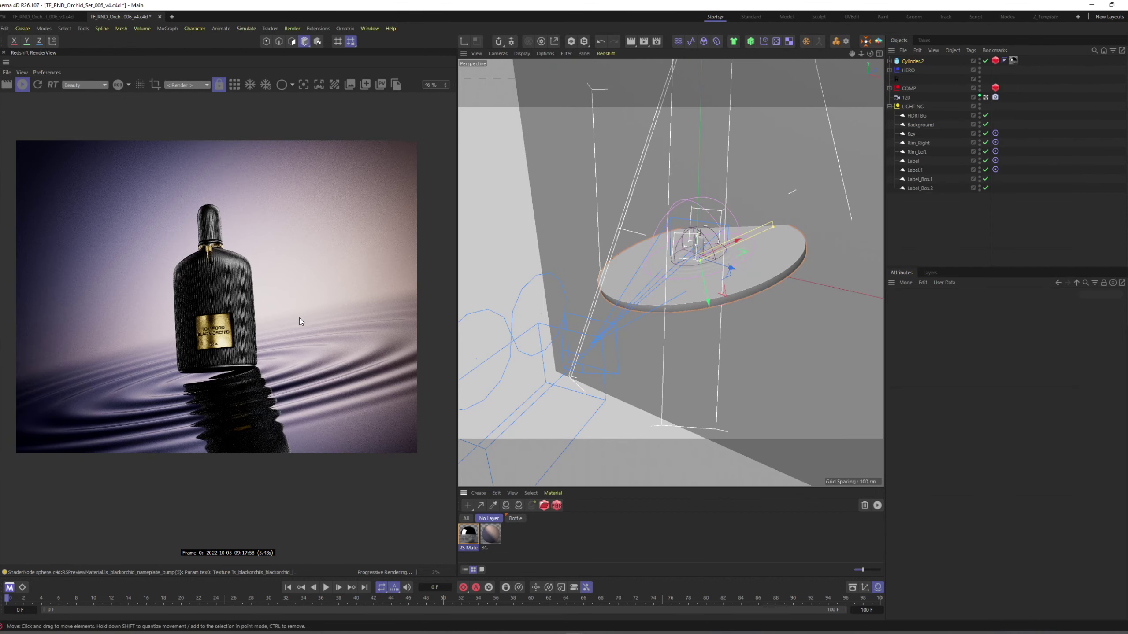
pyautogui.scroll(1, 218, 302)
pyautogui.moveTo(219, 304); pyautogui.dragTo(232, 311, button='middle')
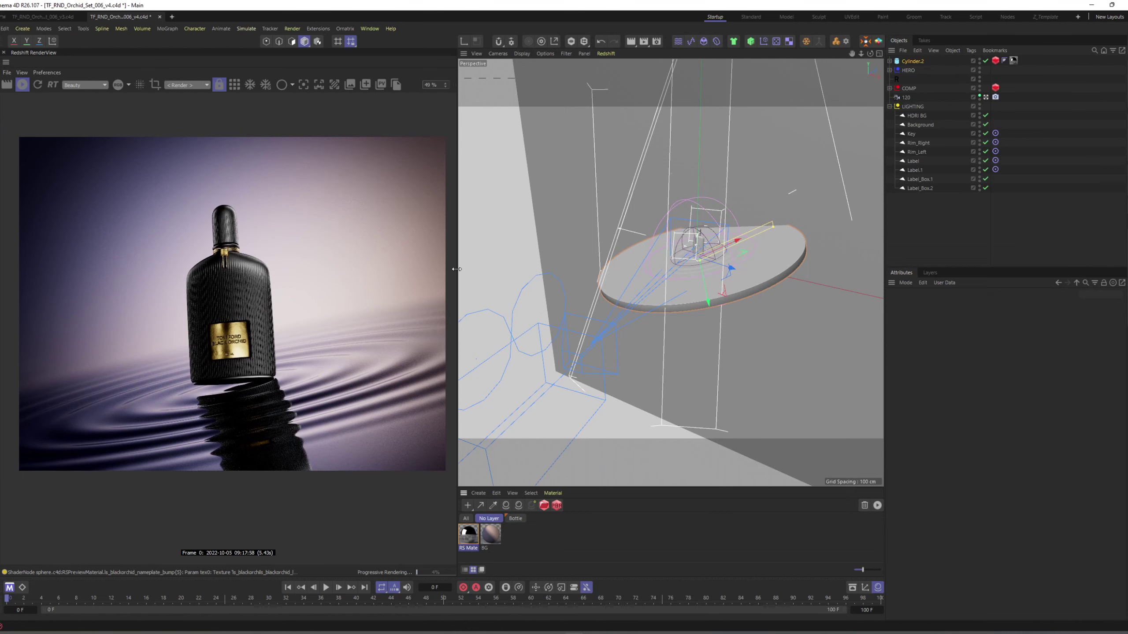
pyautogui.moveTo(456, 269); pyautogui.dragTo(502, 266)
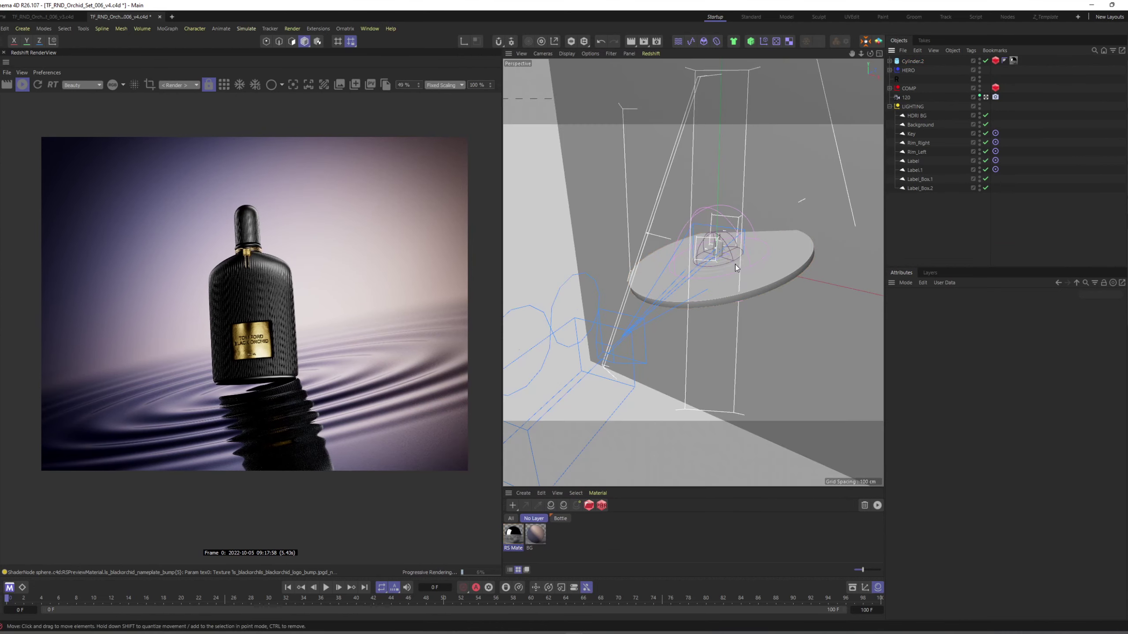
# Step: Save the scene and set the Redshift post-effects Color Controls to Exposure 0.357 and Contrast -0.003
pyautogui.hotkey('ctrl', 's')
pyautogui.click(656, 41)
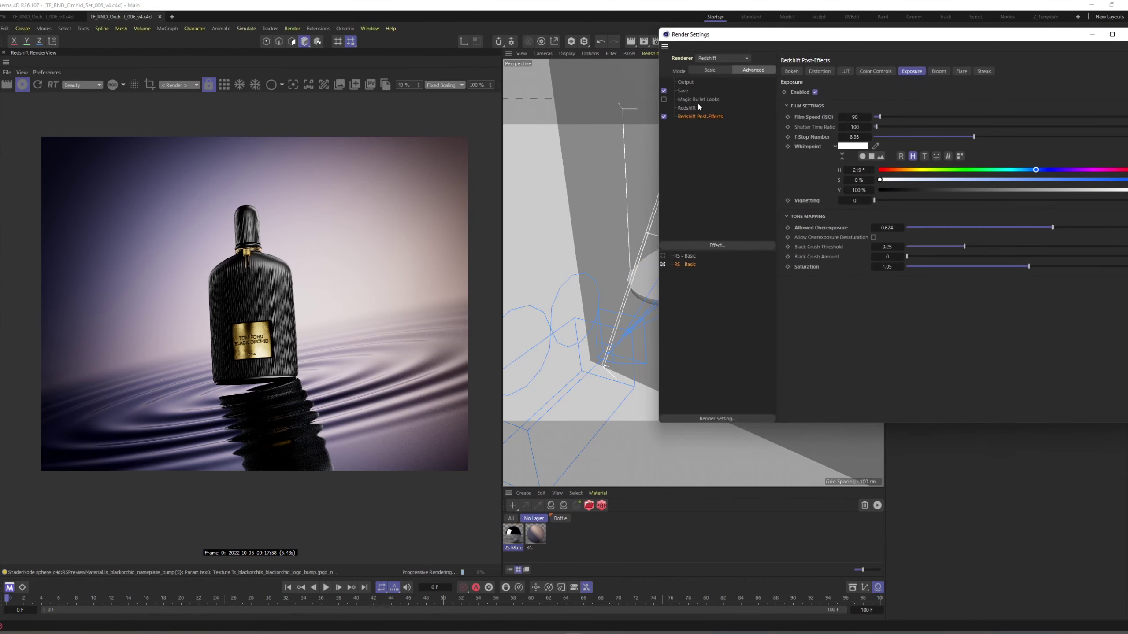
pyautogui.click(862, 72)
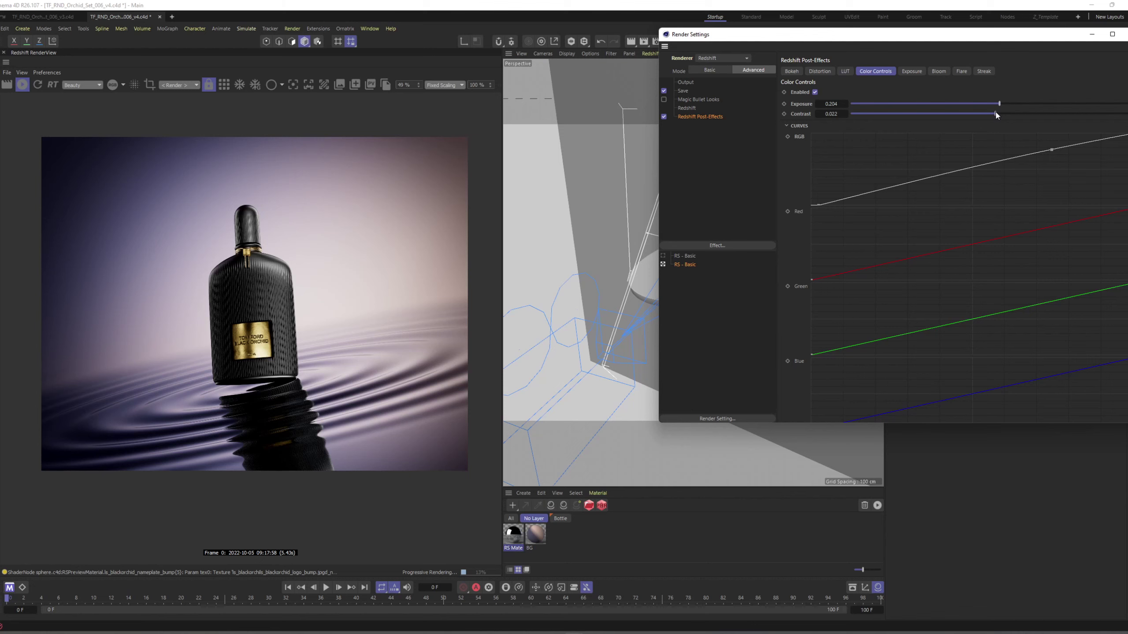
pyautogui.moveTo(995, 115); pyautogui.dragTo(1006, 105)
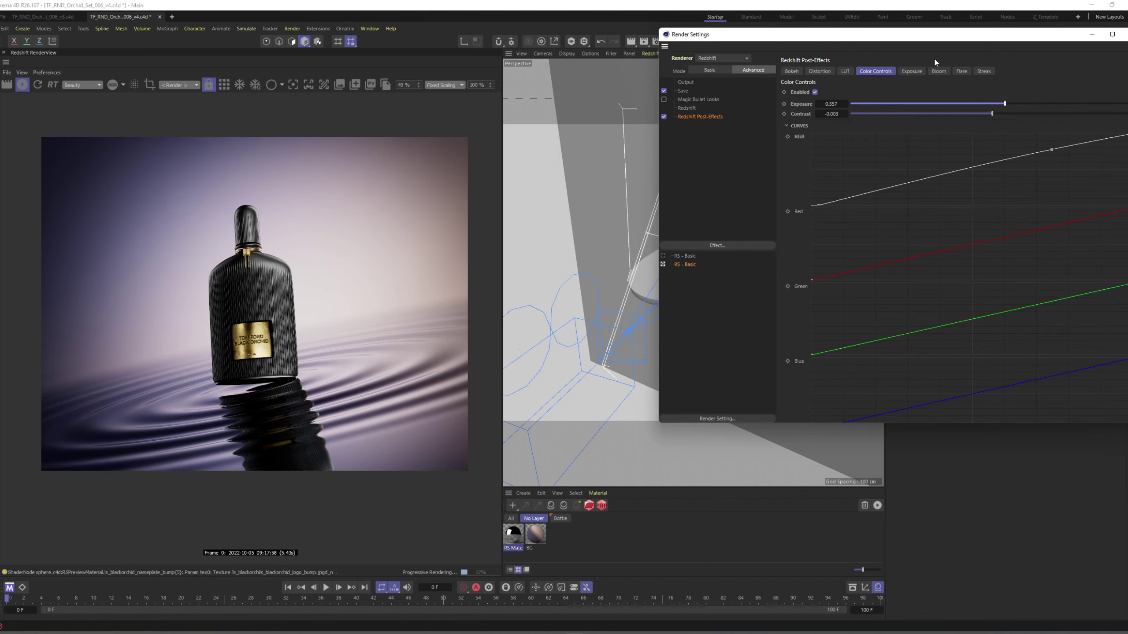
pyautogui.moveTo(937, 37); pyautogui.dragTo(821, 45)
pyautogui.click(1017, 42)
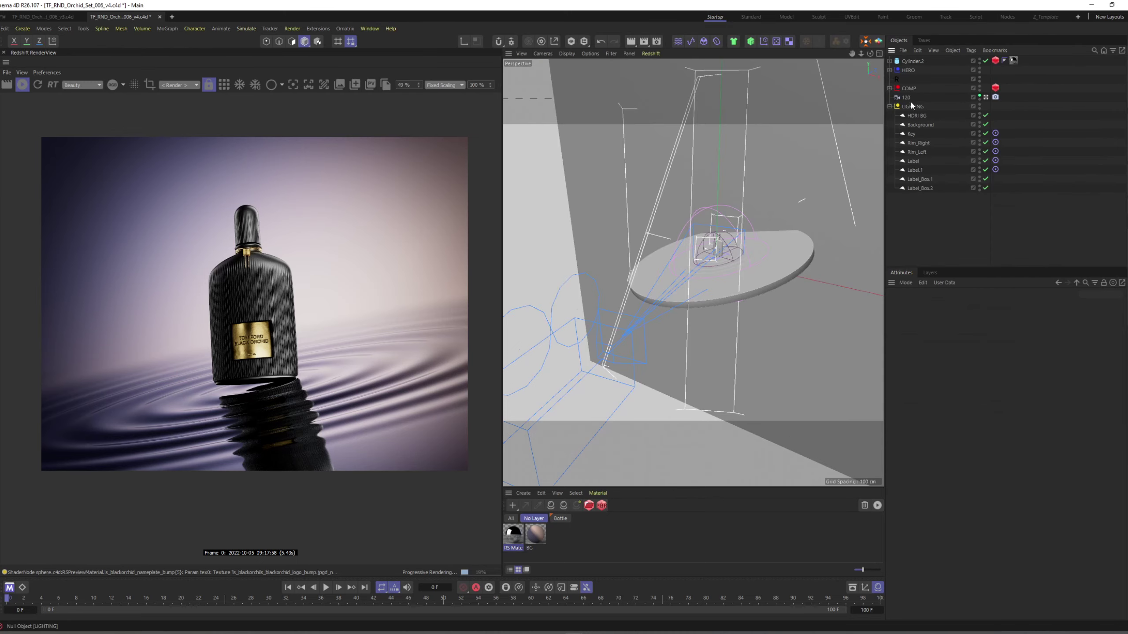
# Step: Collapse the LIGHTING group and show the scene through the 120 camera in the viewport
pyautogui.click(889, 106)
pyautogui.click(905, 97)
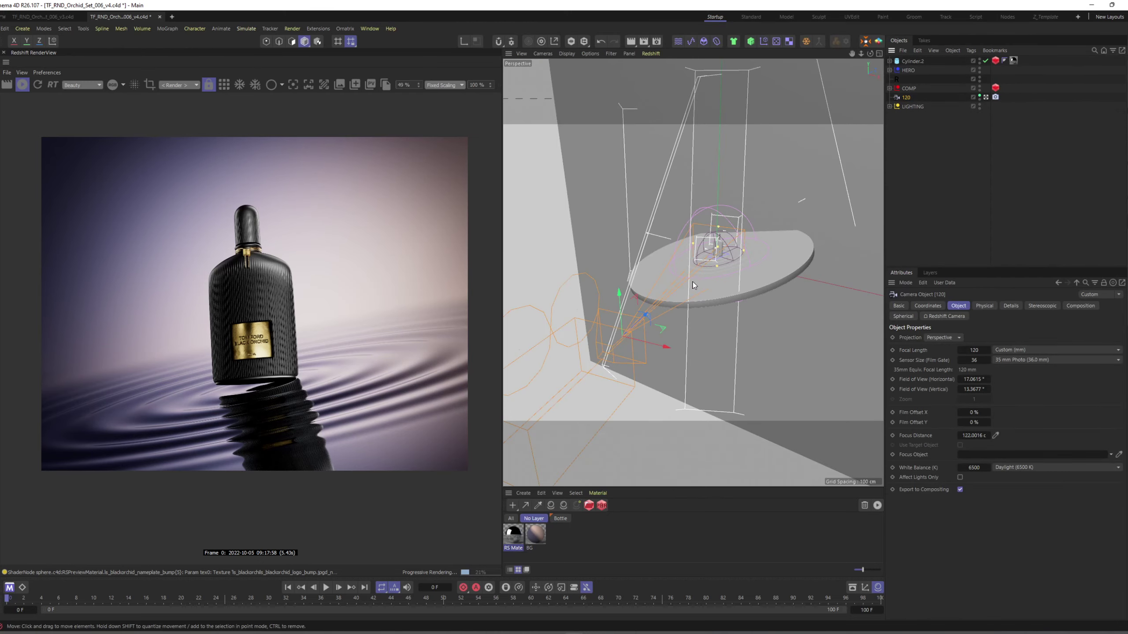
pyautogui.keyDown('alt'); pyautogui.moveTo(697, 295); pyautogui.dragTo(677, 280); pyautogui.keyUp('alt')
pyautogui.middleClick(676, 281)
pyautogui.middleClick(676, 280)
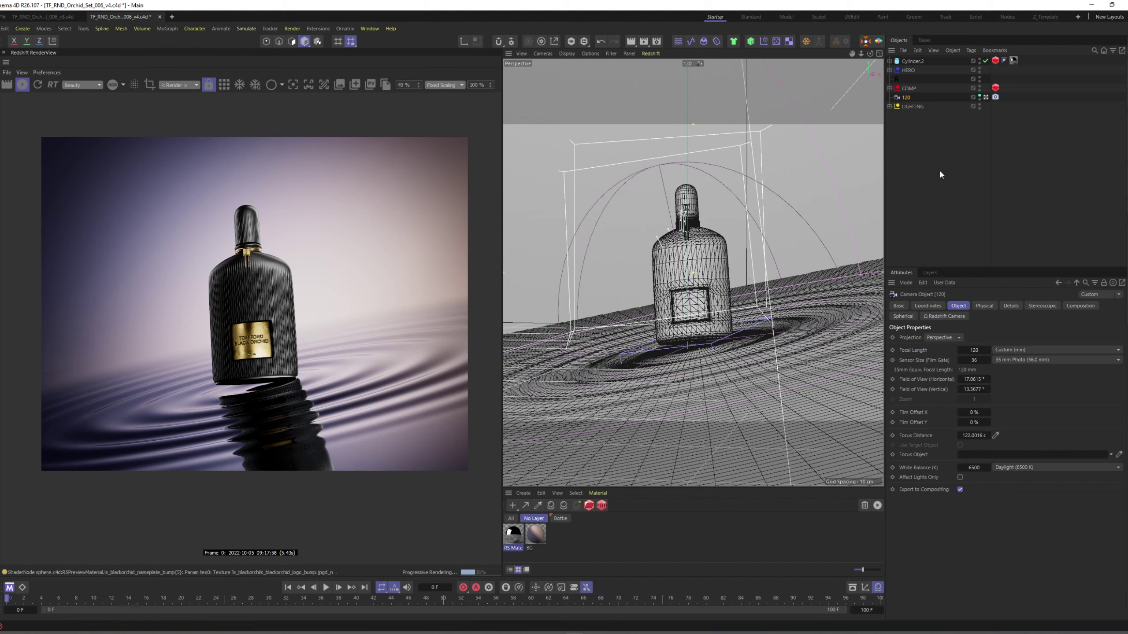
pyautogui.click(953, 199)
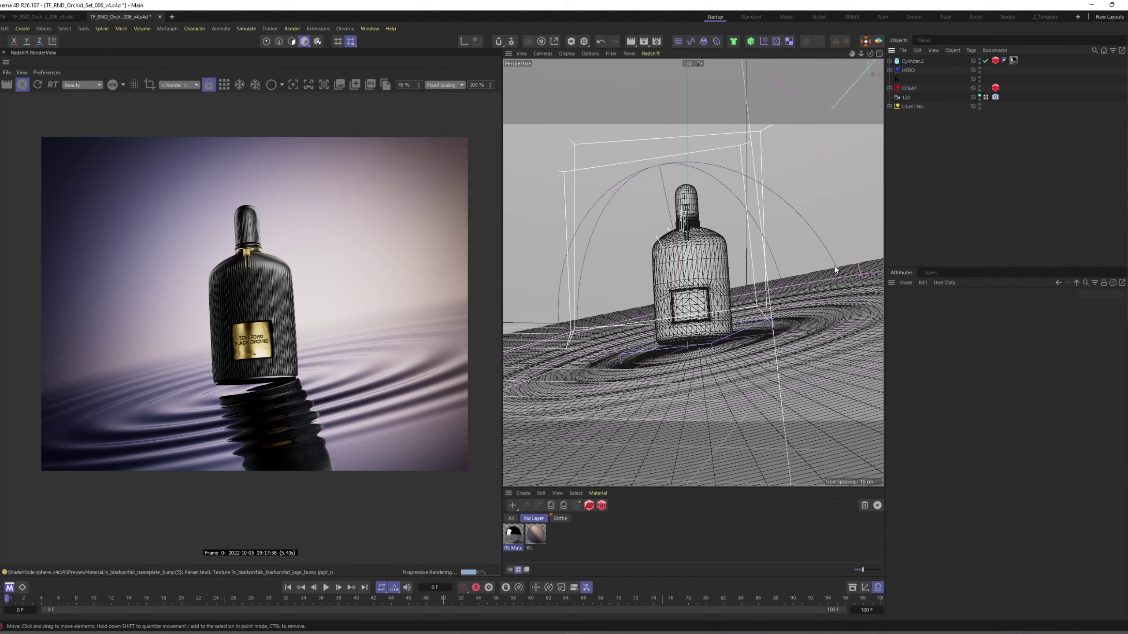
pyautogui.click(905, 97)
pyautogui.click(948, 151)
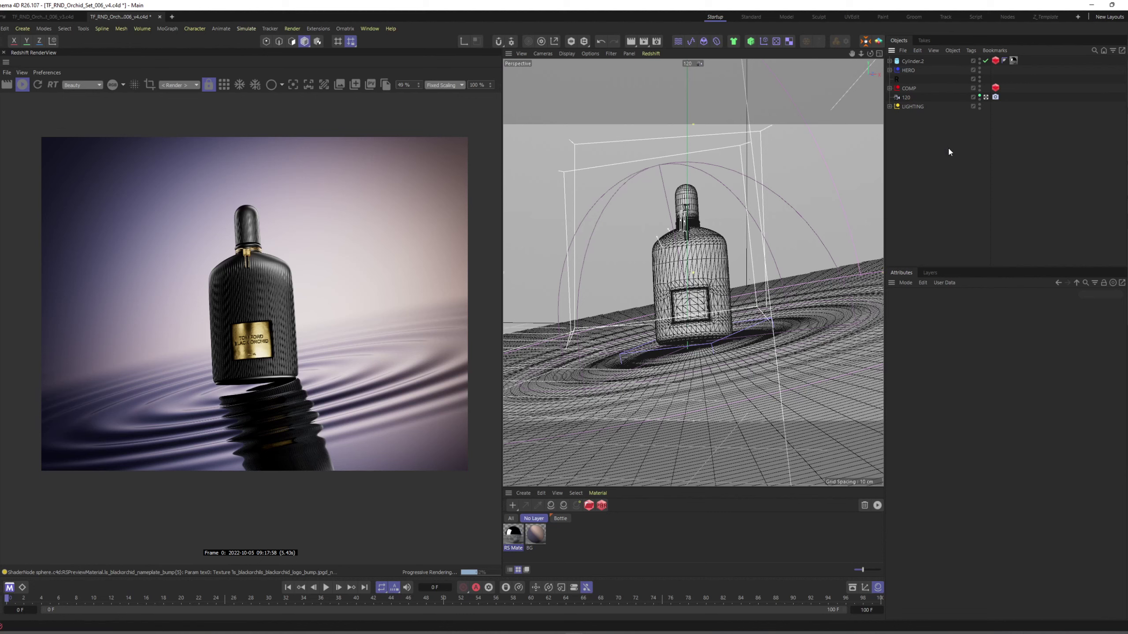
# Step: Move the Cylinder.2 water object into the COMP group and stop the live render
pyautogui.moveTo(921, 60); pyautogui.dragTo(908, 89)
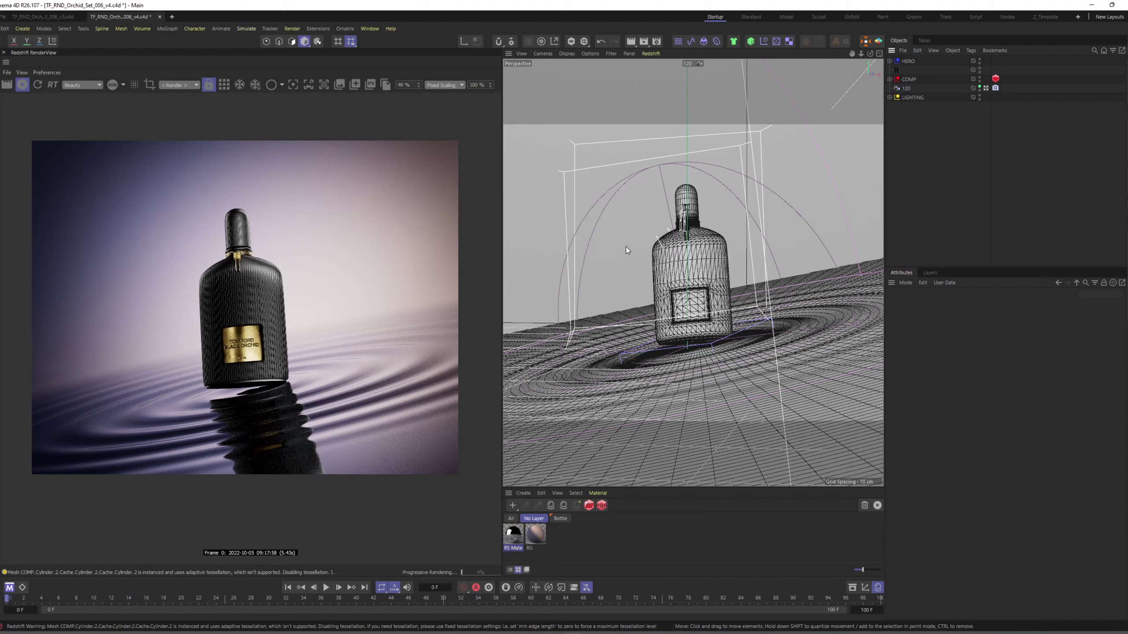
pyautogui.click(25, 87)
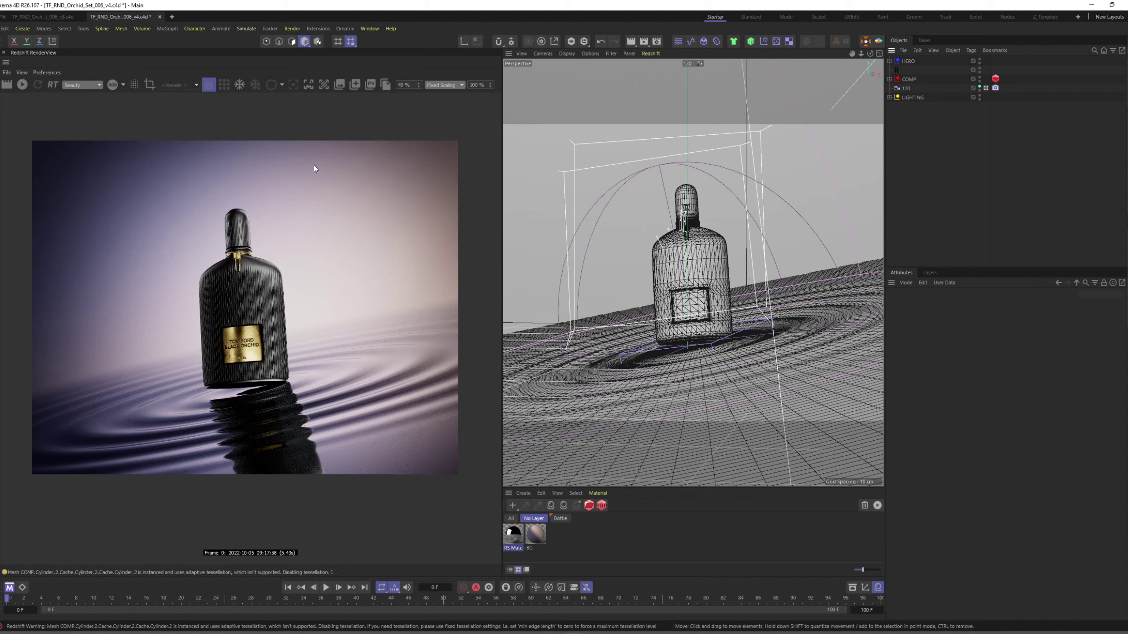